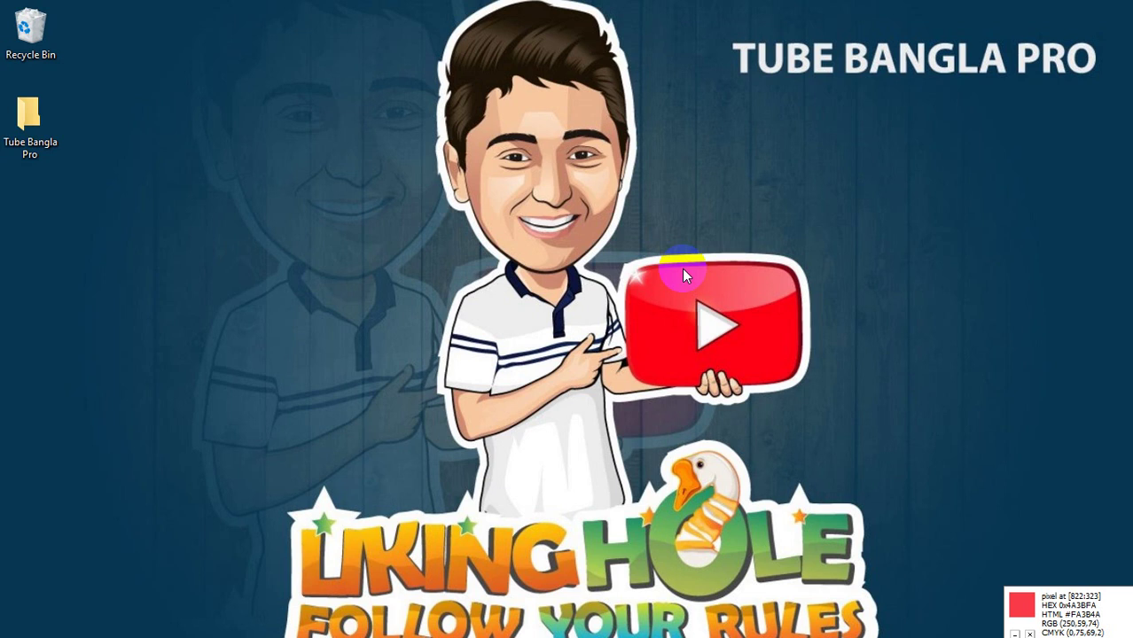
Dismiss the desktop menus and bring forward the Illustrator document with the photo and caricature.
drag(717, 20, 1106, 107)
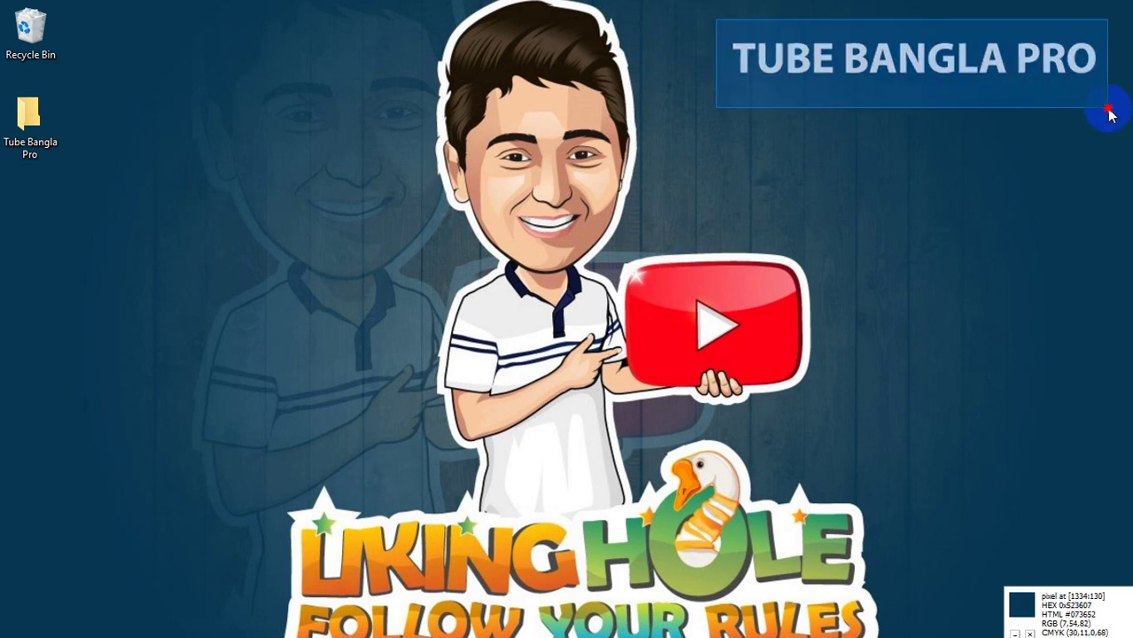
right_click(1108, 108)
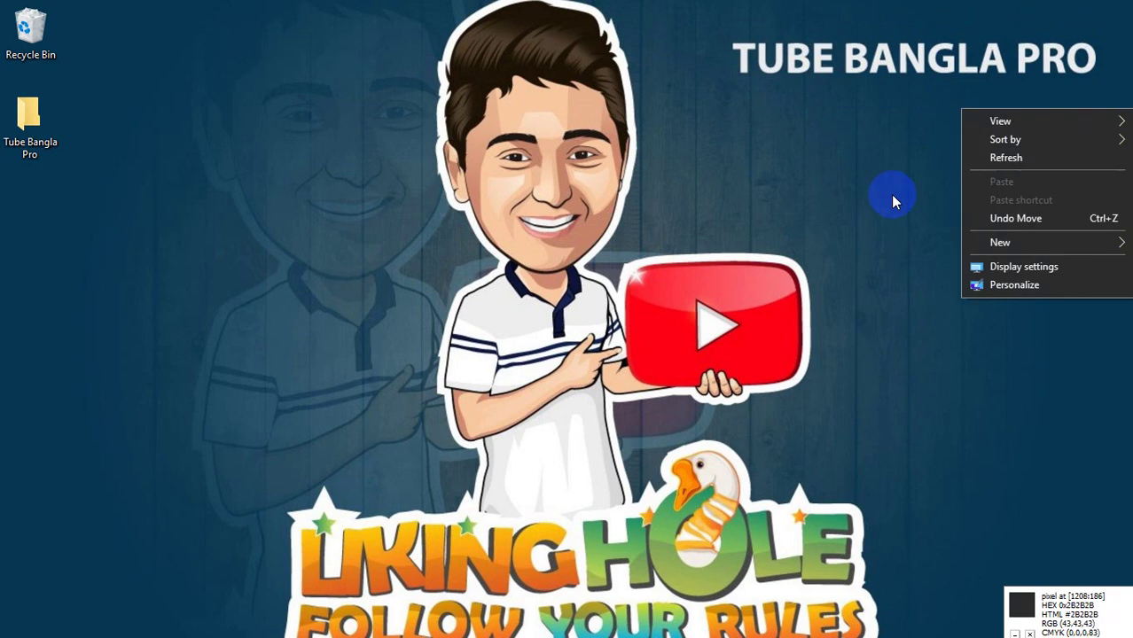
click(890, 195)
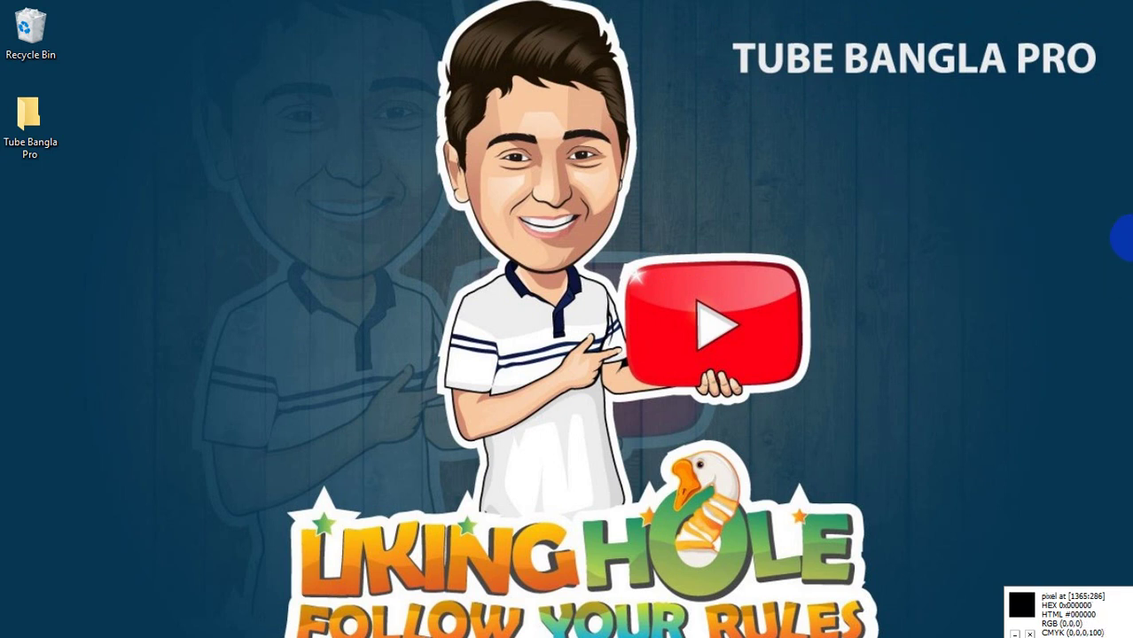
key(super)
click(1114, 272)
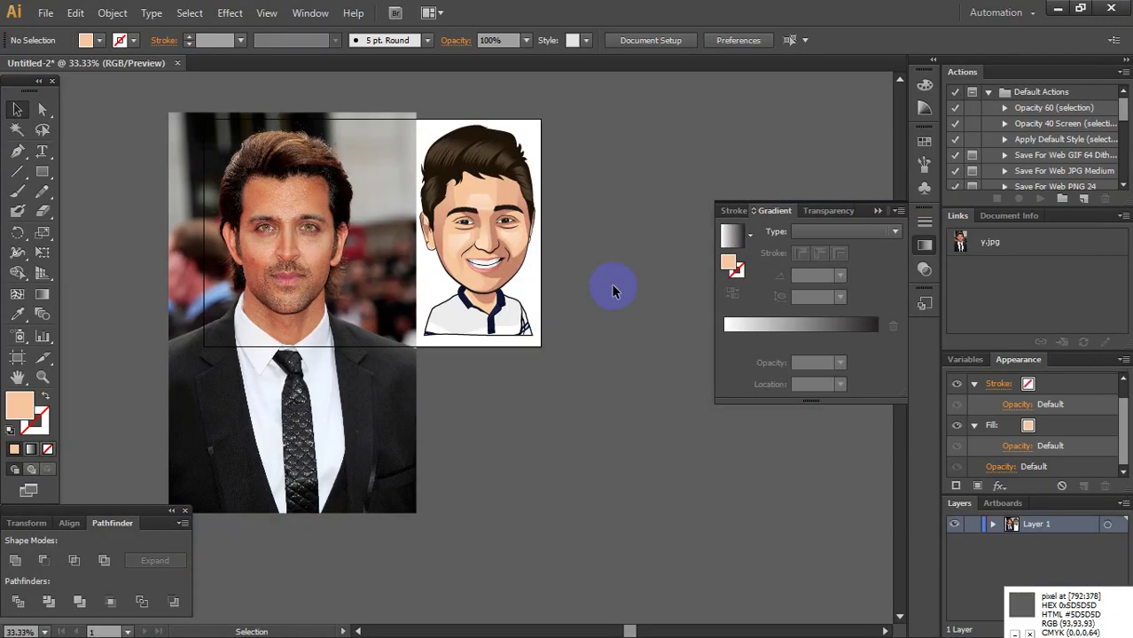
click(299, 216)
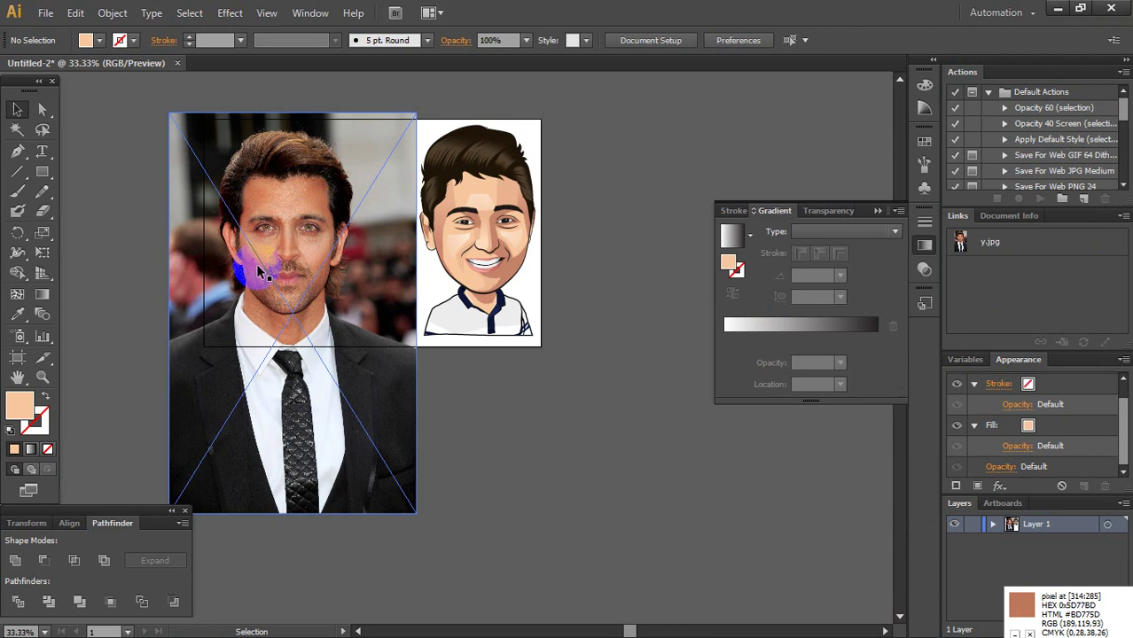
alt+scroll(257, 222, up, 1)
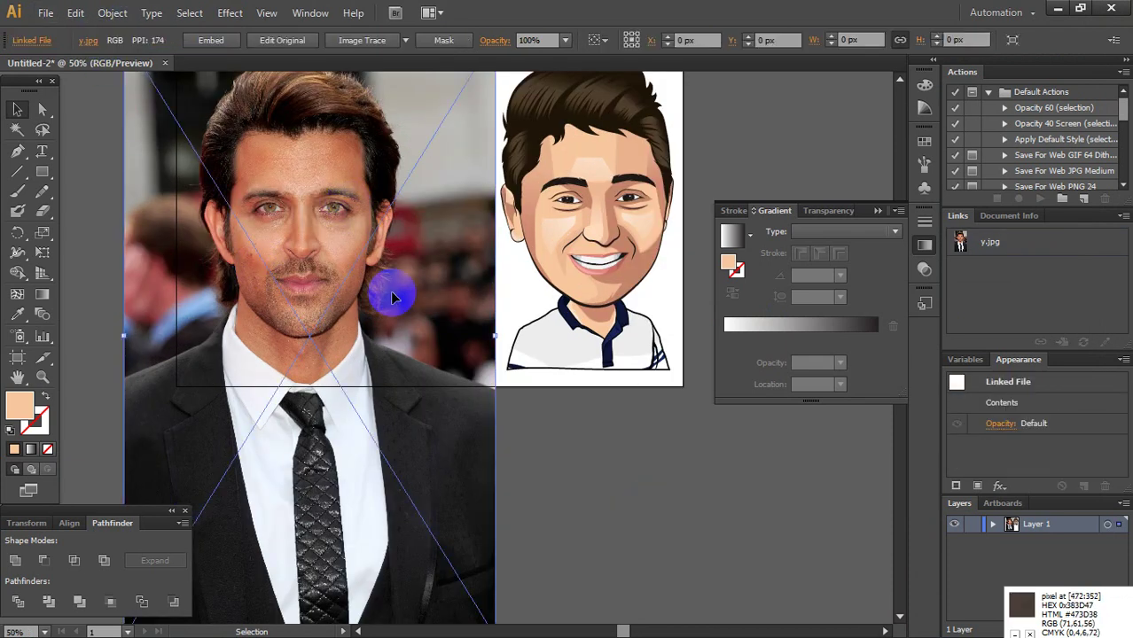
scroll(406, 281, up, 1)
click(612, 270)
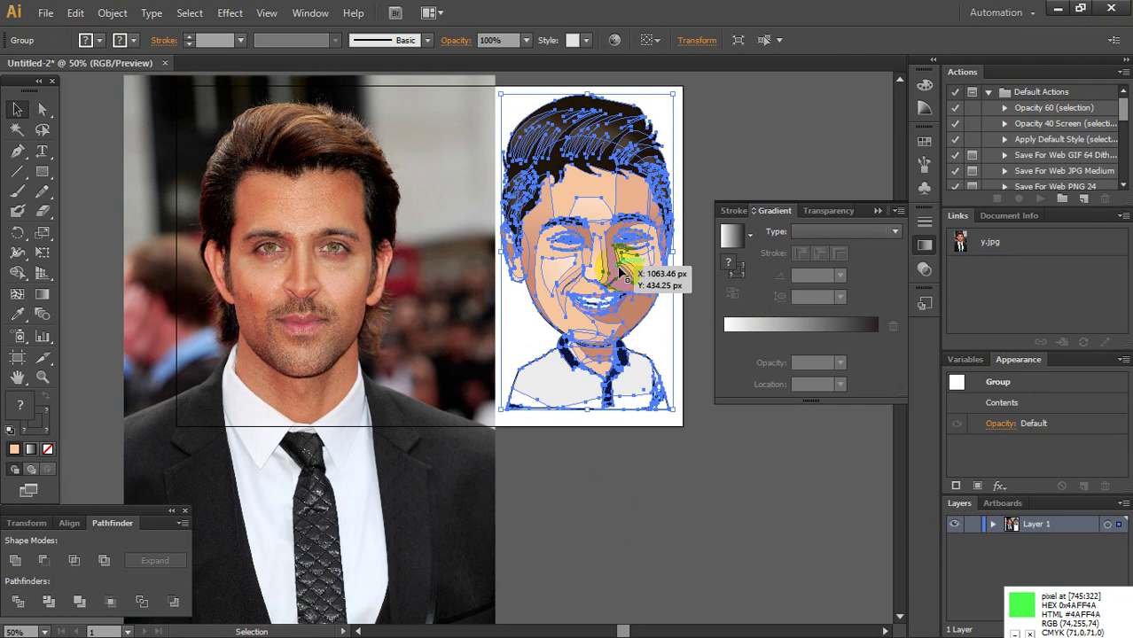
click(647, 477)
click(618, 279)
scroll(618, 278, up, 4)
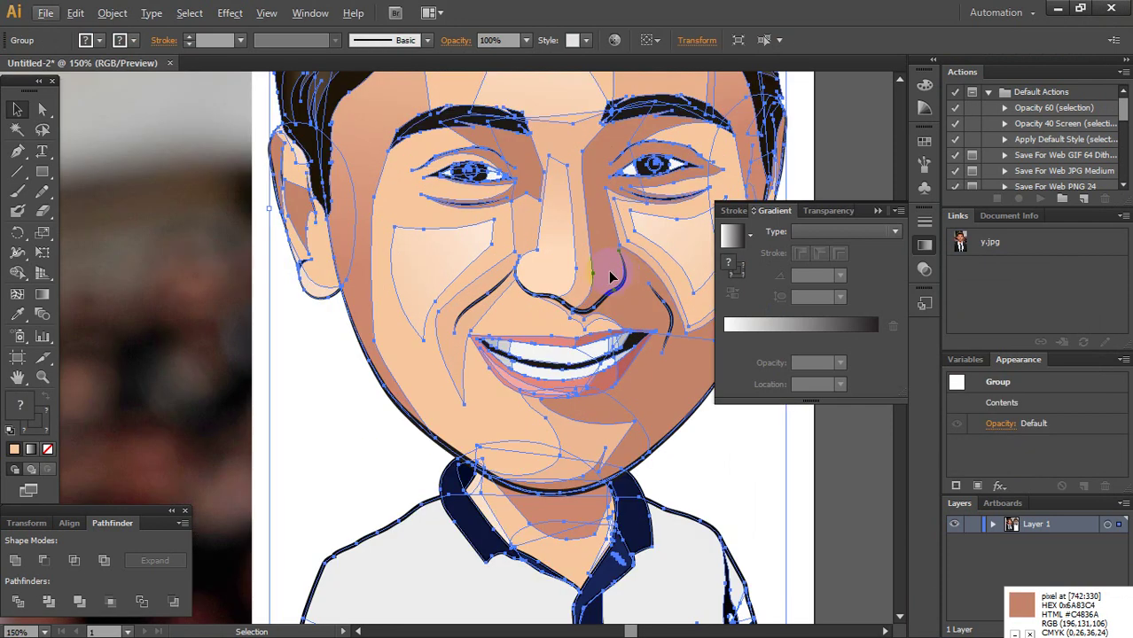
scroll(565, 260, down, 3)
click(787, 111)
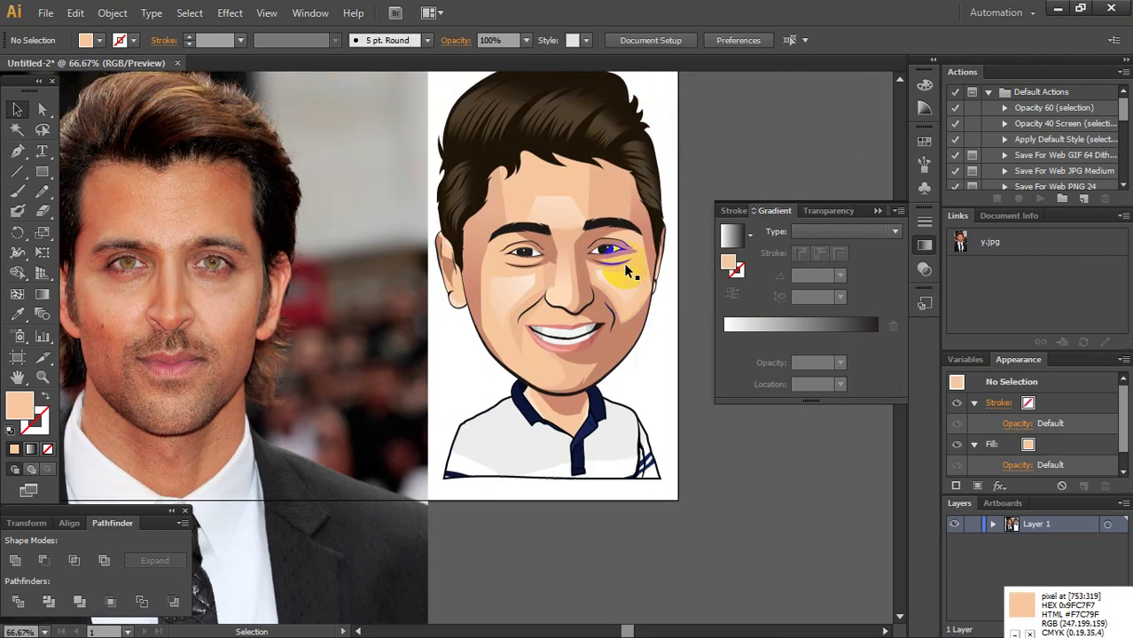
scroll(621, 248, up, 2)
click(271, 177)
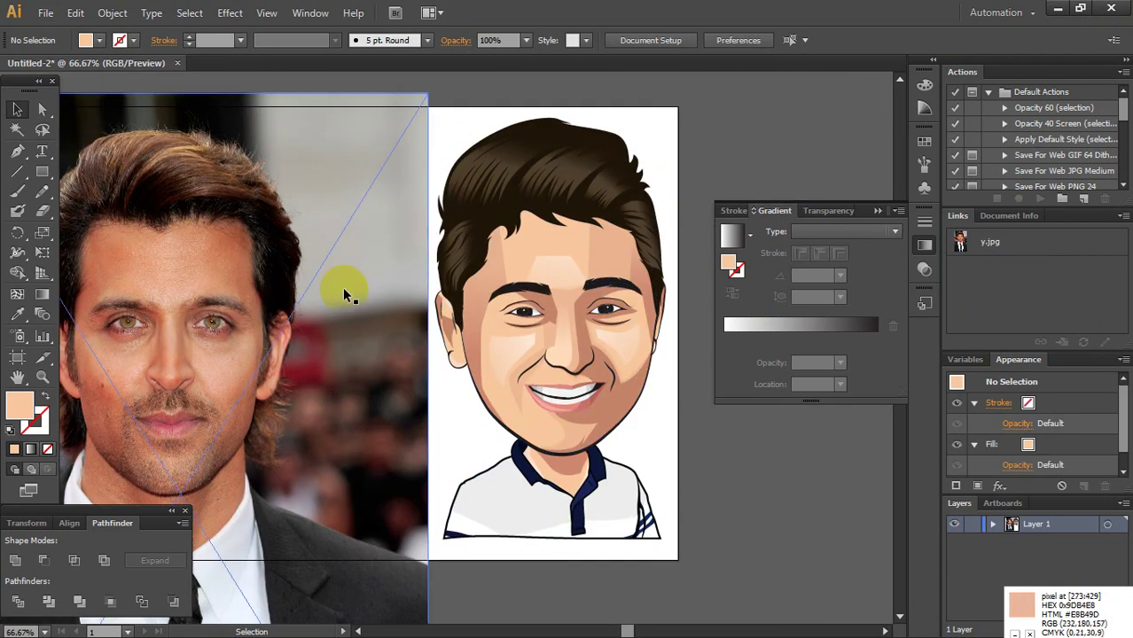
click(523, 206)
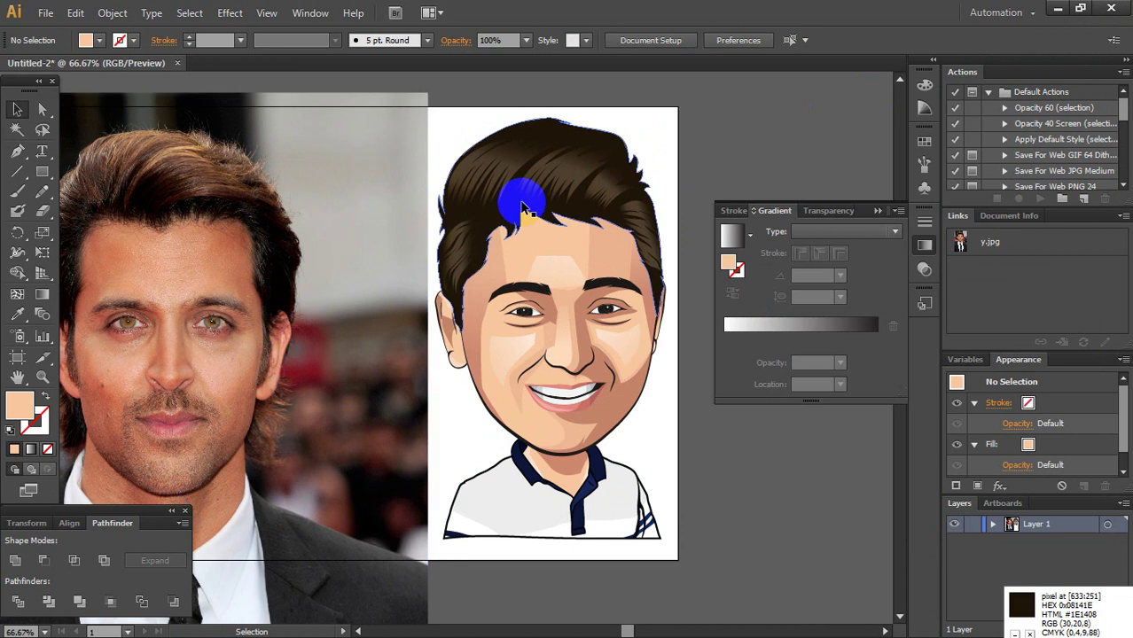
click(723, 507)
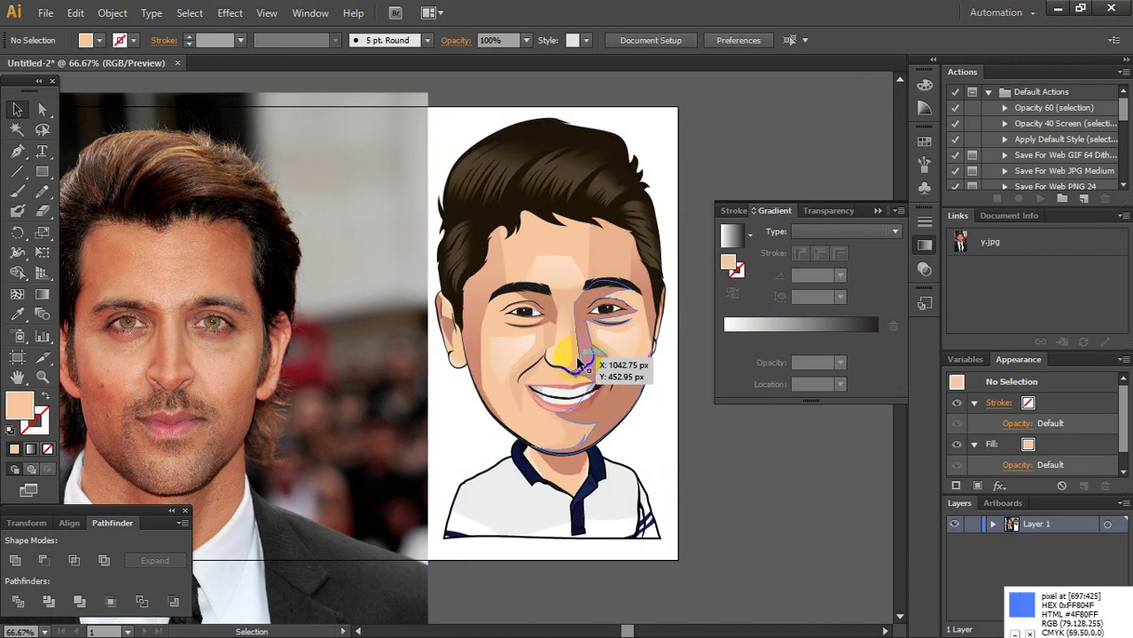
click(747, 454)
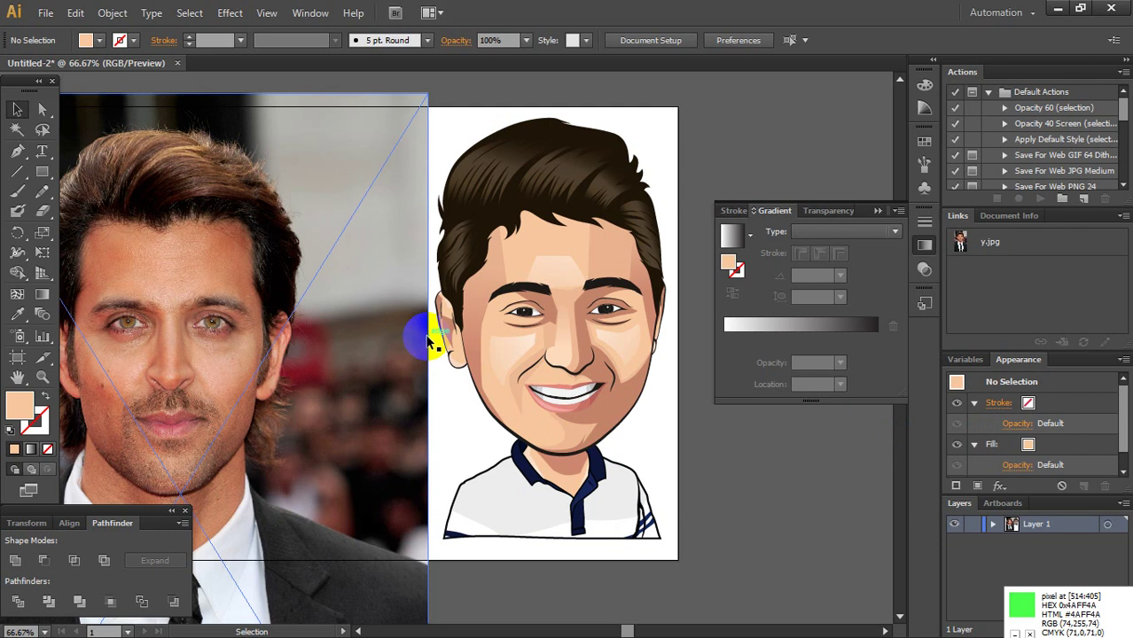
scroll(427, 345, left, 2)
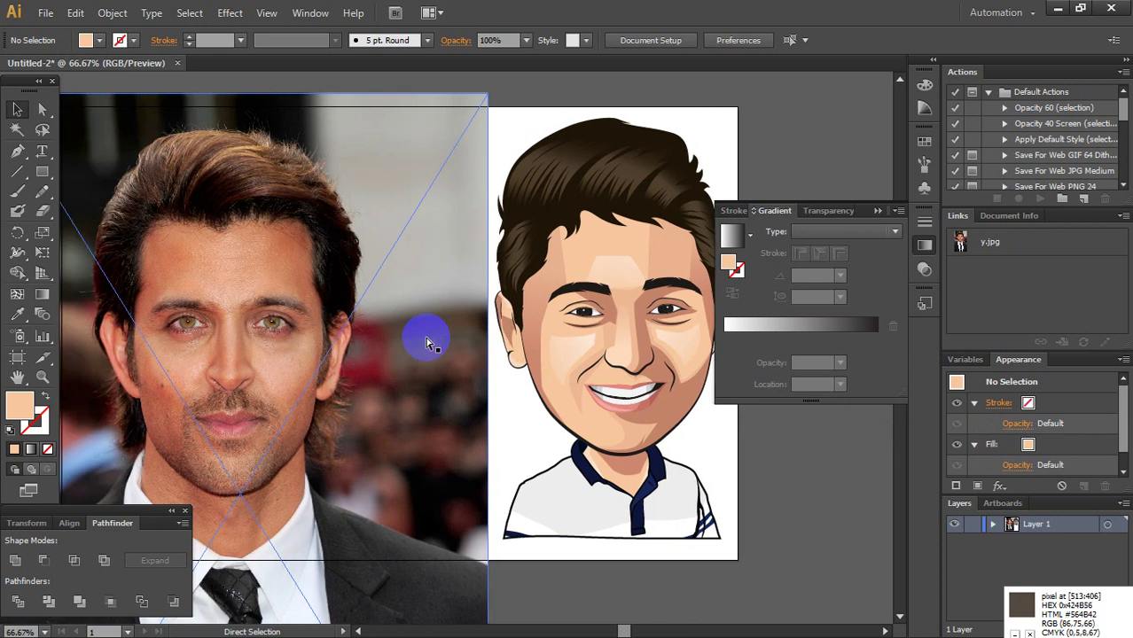
Lock the man's photo with Object > Lock > Selection.
click(278, 215)
click(113, 12)
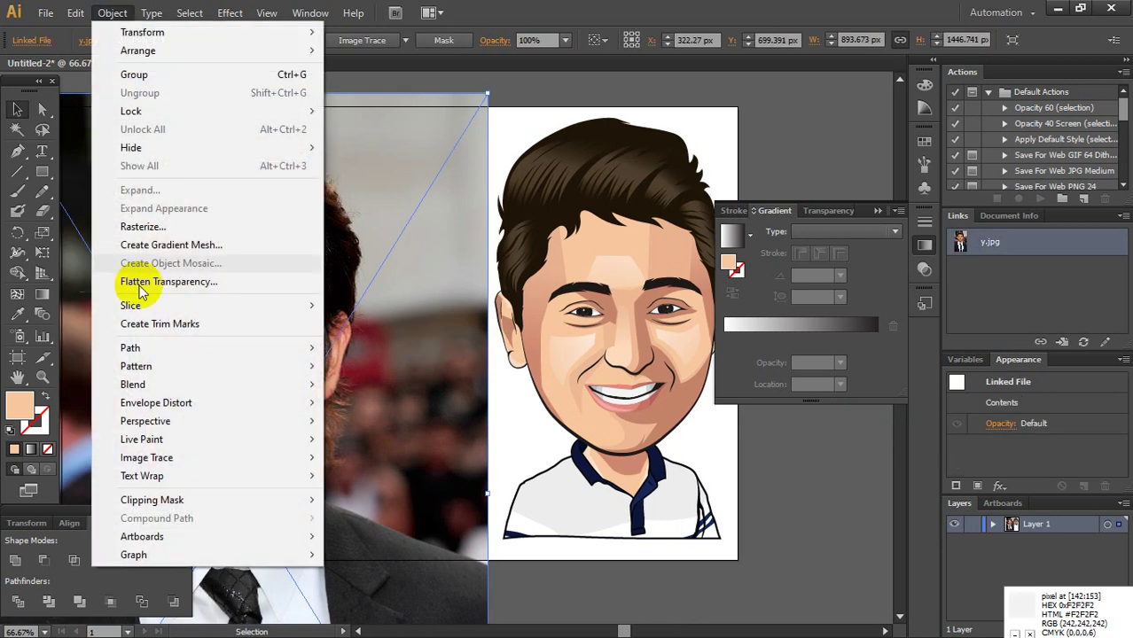
mouse_move(132, 111)
click(395, 107)
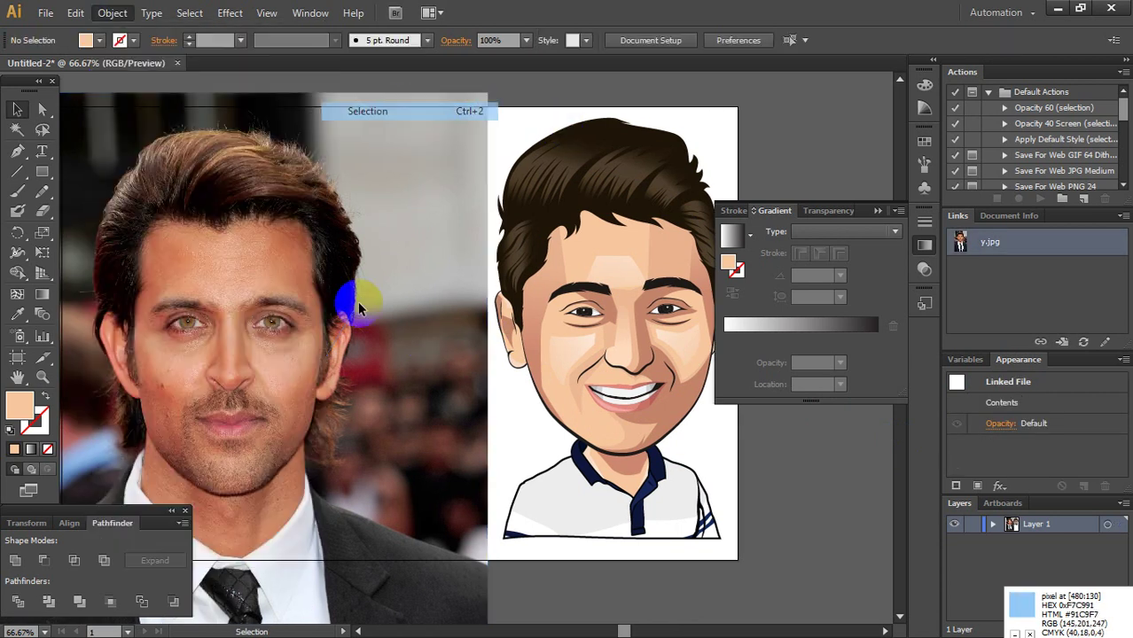
click(318, 347)
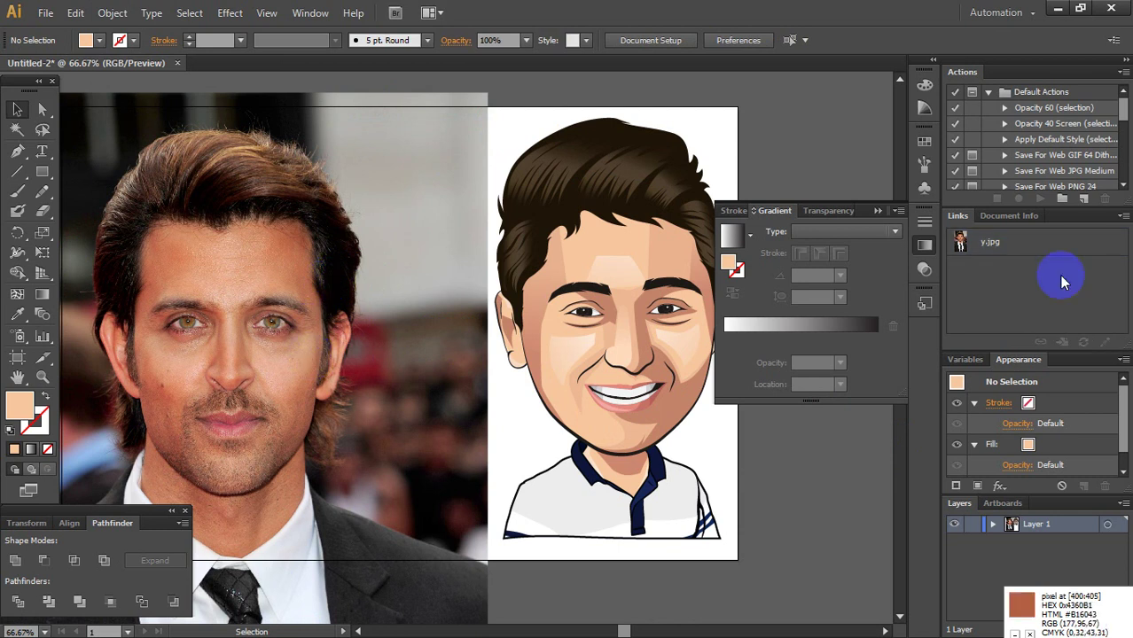
Collapse the Gradient panel and bring the photo's eye into view.
click(925, 247)
scroll(228, 405, left, 3)
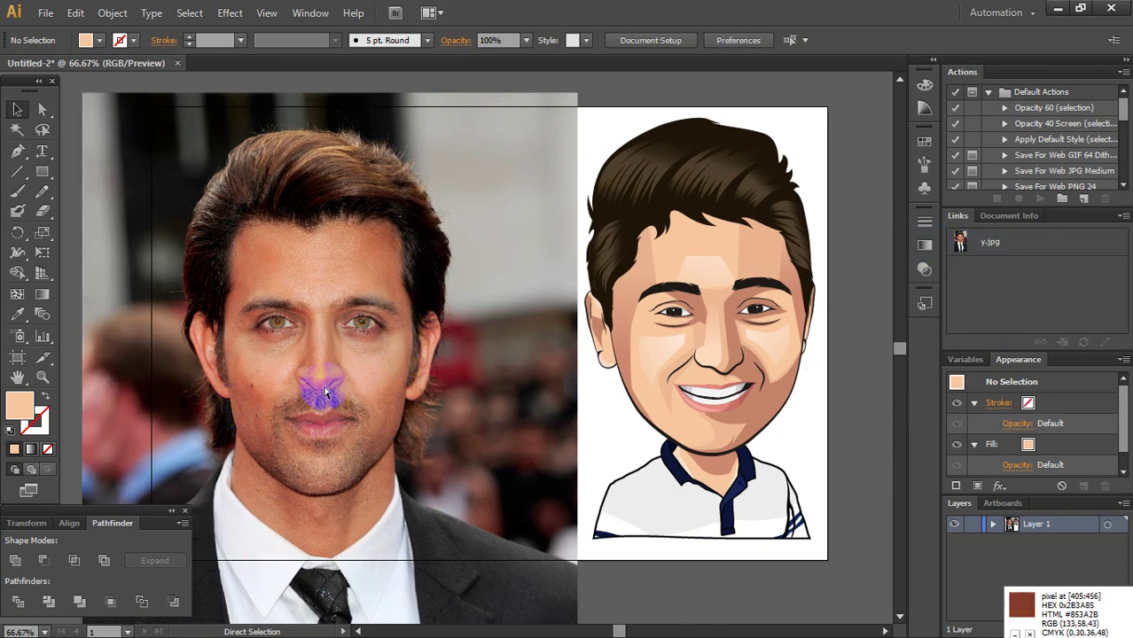
scroll(321, 392, left, 2)
scroll(339, 352, up, 3)
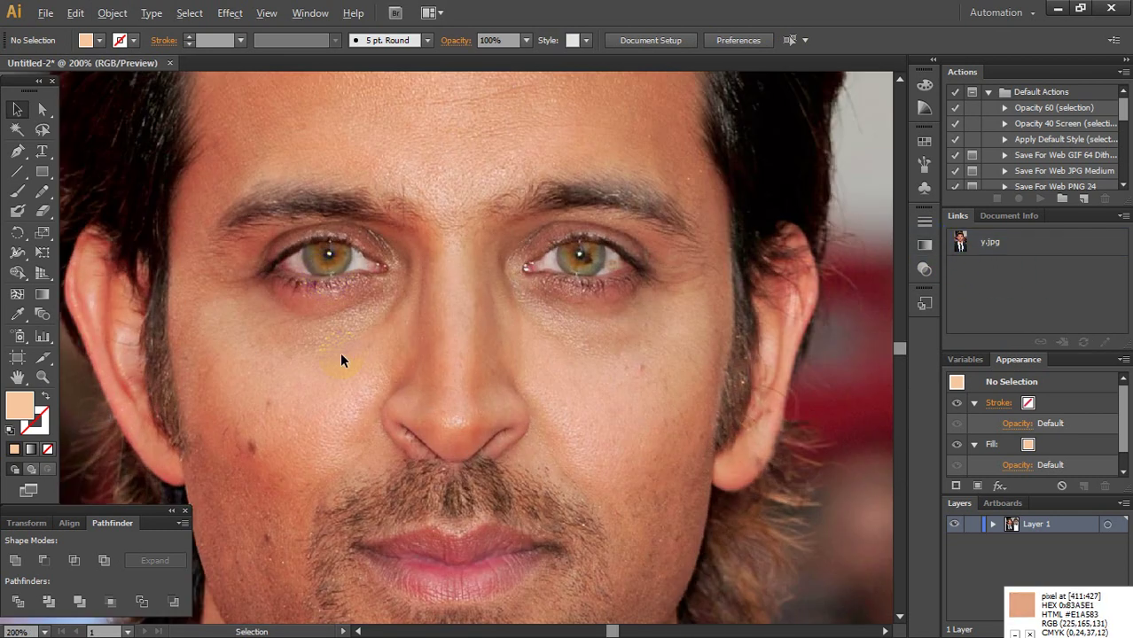
scroll(405, 297, up, 2)
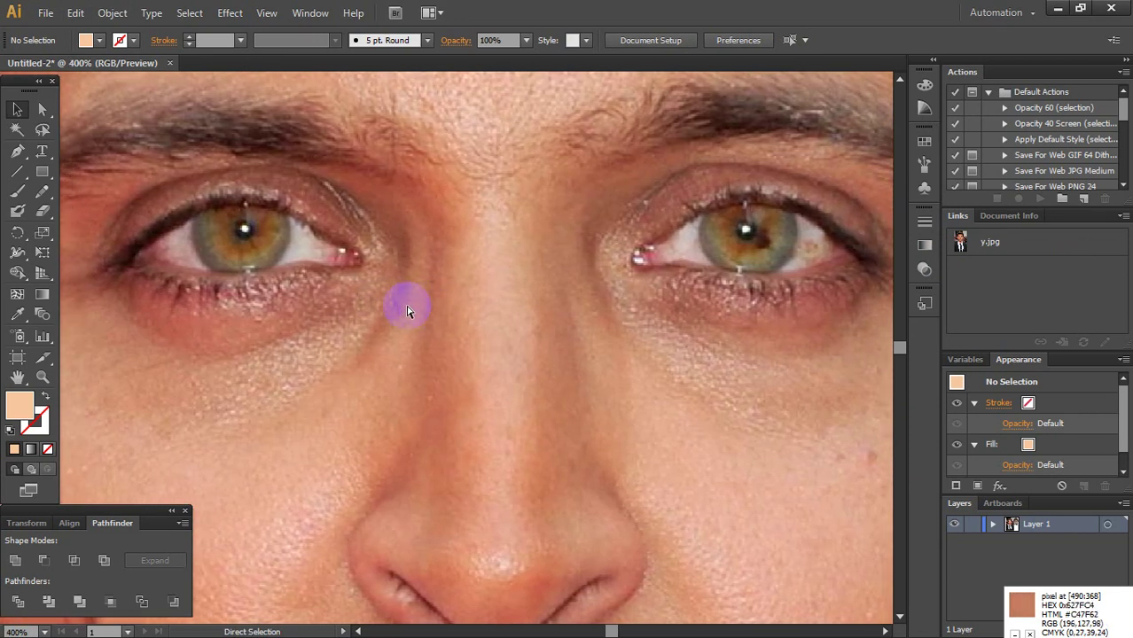
scroll(407, 307, down, 2)
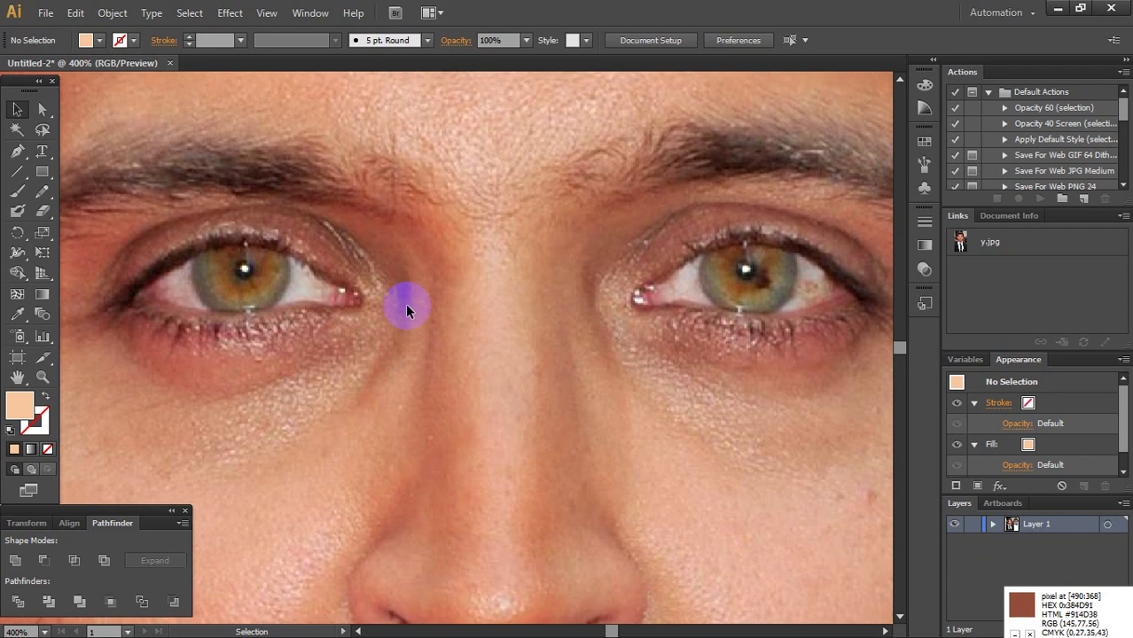
scroll(405, 303, down, 1)
scroll(405, 304, right, 5)
scroll(405, 303, right, 5)
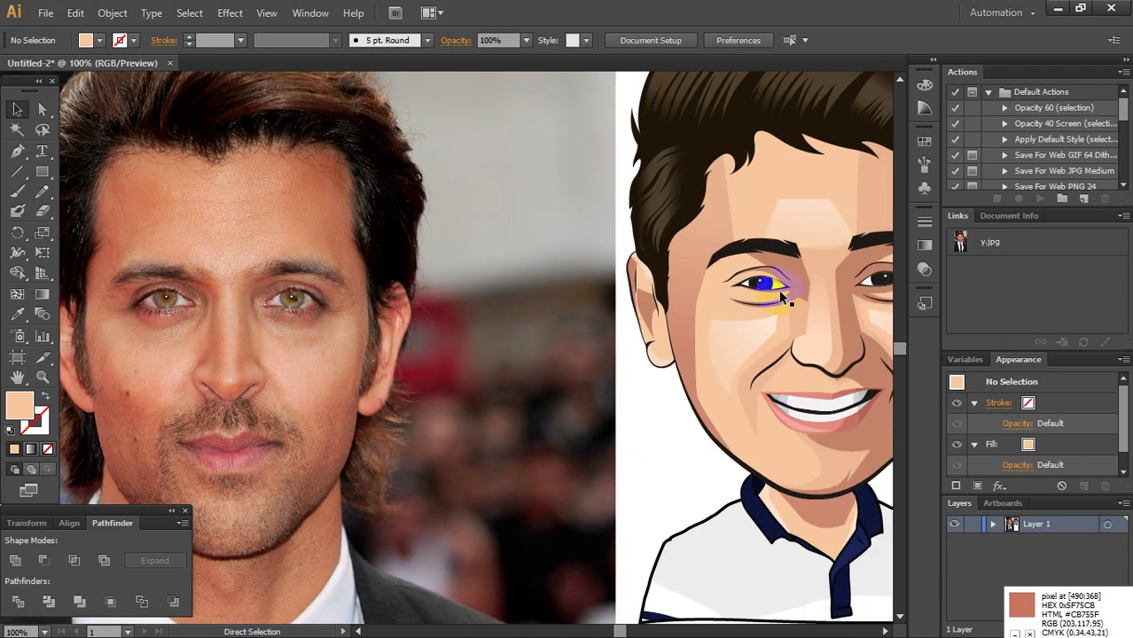
scroll(782, 290, up, 3)
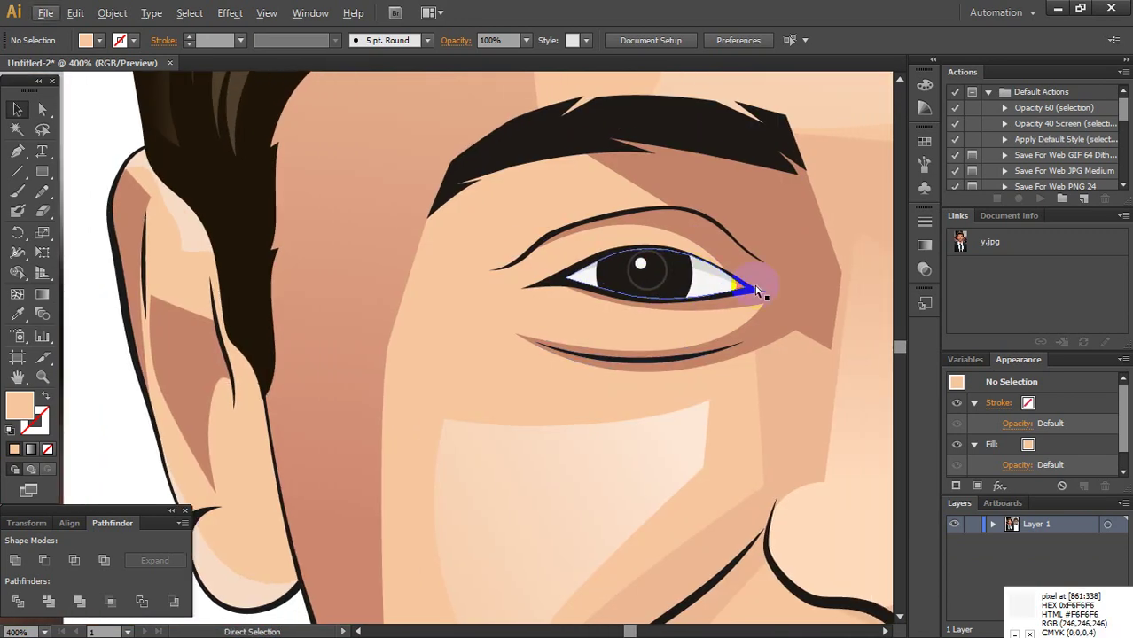
scroll(678, 273, down, 1)
scroll(679, 273, down, 2)
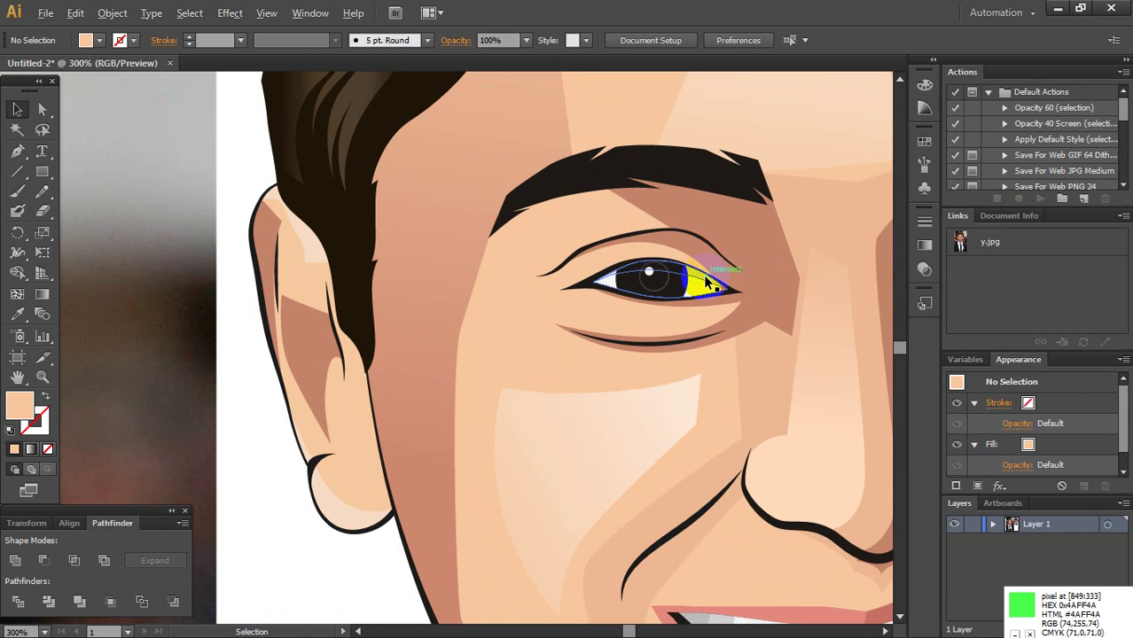
scroll(160, 337, down, 1)
scroll(270, 306, up, 1)
scroll(279, 304, up, 4)
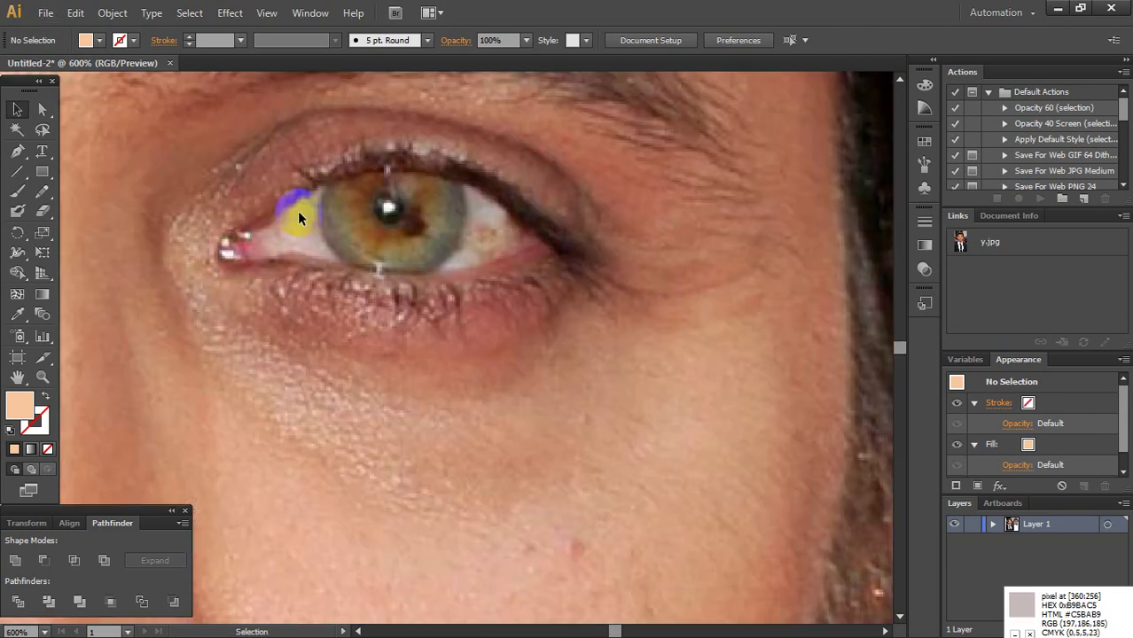
scroll(297, 211, up, 1)
Start a Pen path along the lower eyelid and around the inner eye corner.
click(17, 151)
scroll(222, 253, up, 1)
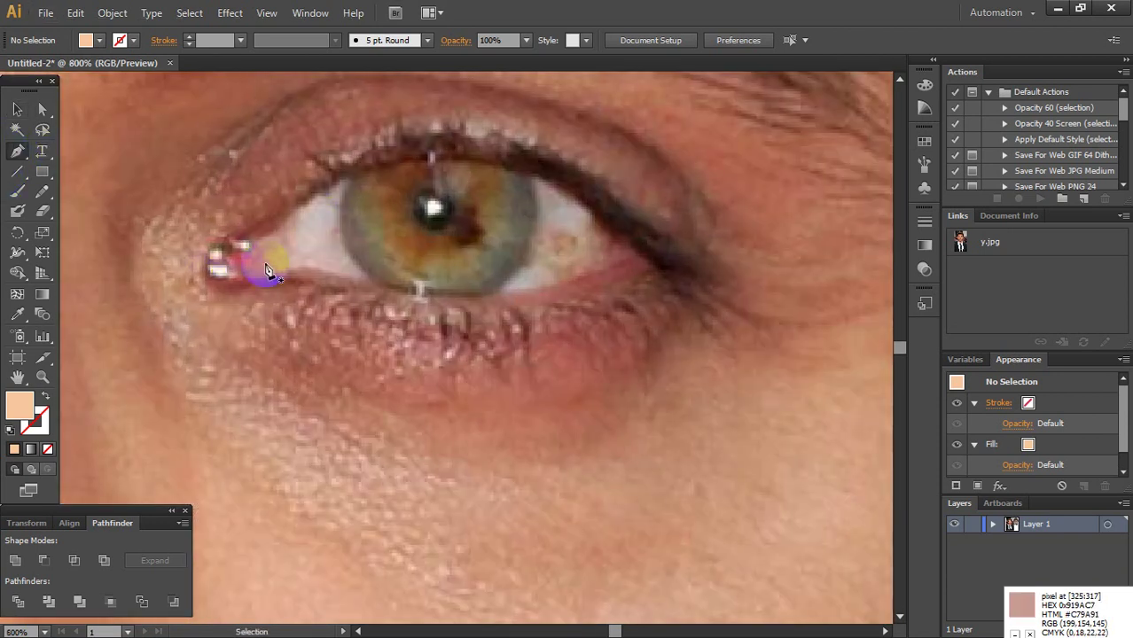
scroll(313, 294, up, 1)
click(411, 266)
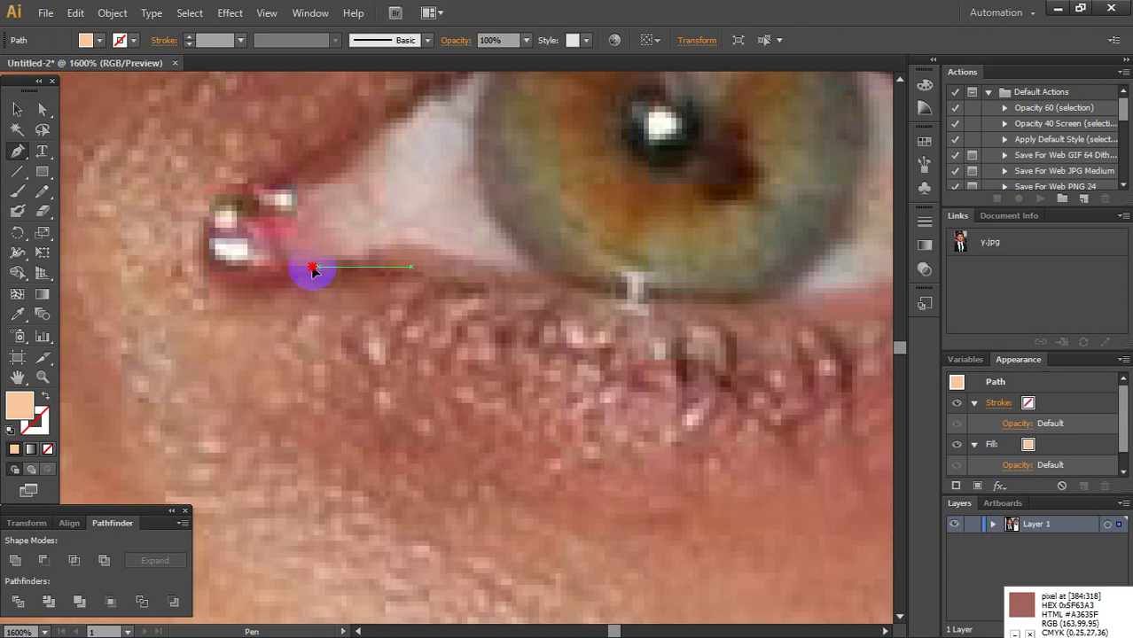
click(277, 275)
drag(278, 276, 257, 279)
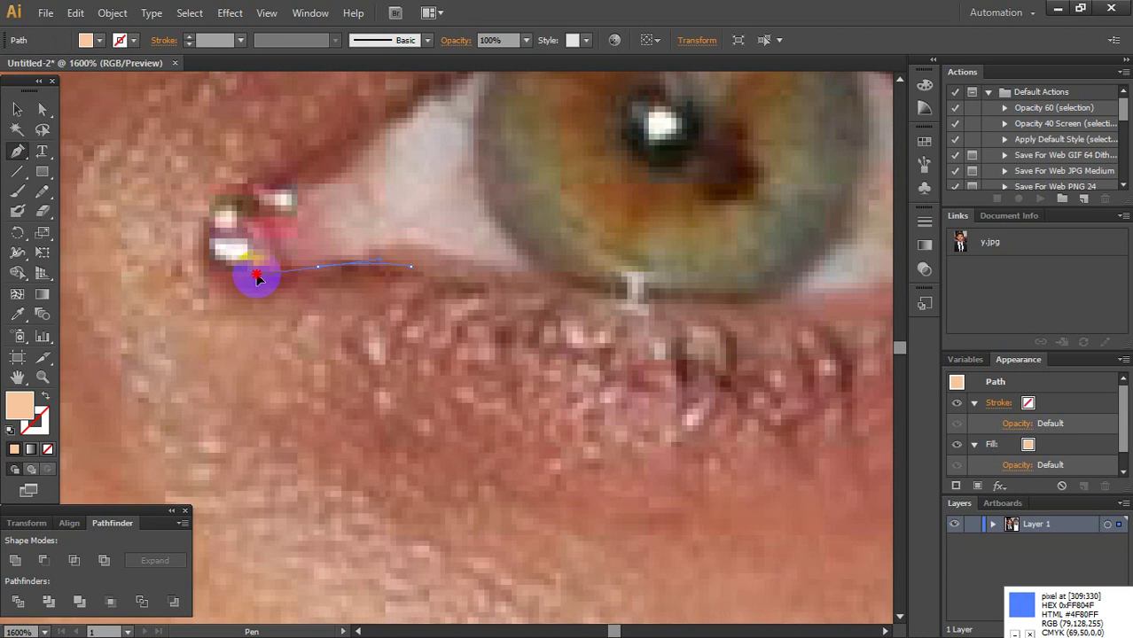
drag(227, 233, 246, 216)
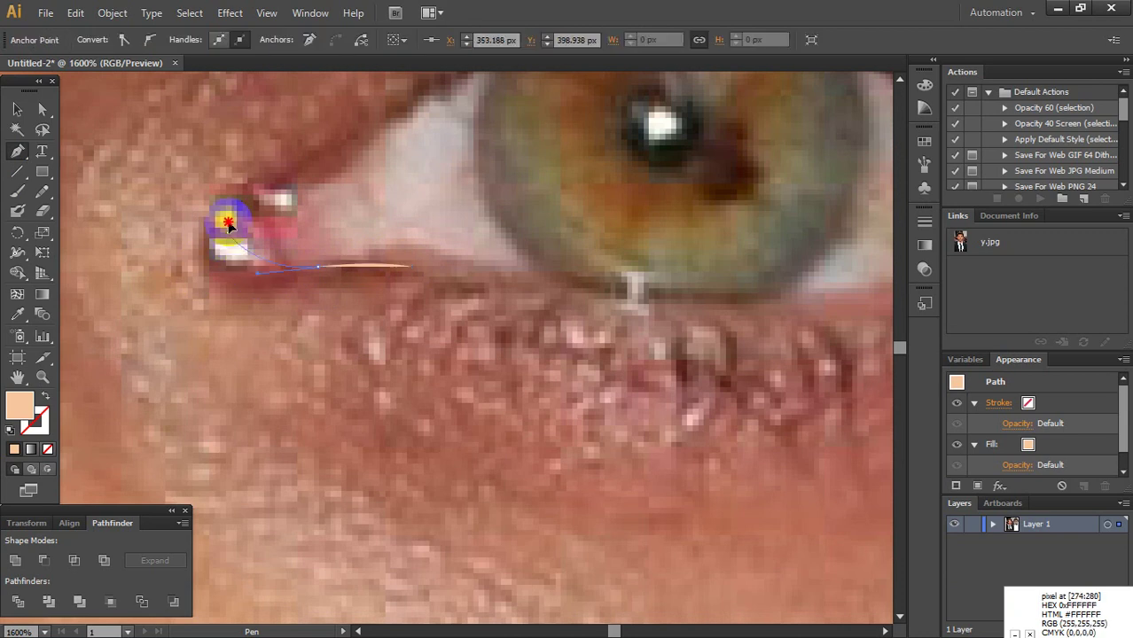
drag(329, 180, 371, 151)
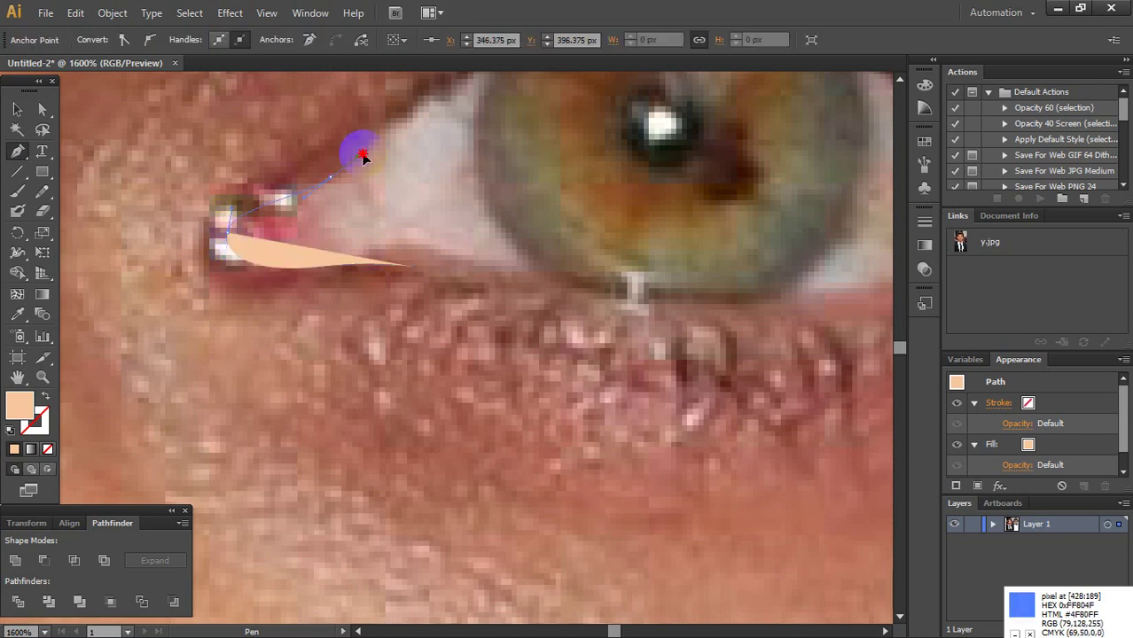
Swap the peach fill to a peach stroke and extend the path along the upper lid.
key(ctrl+minus)
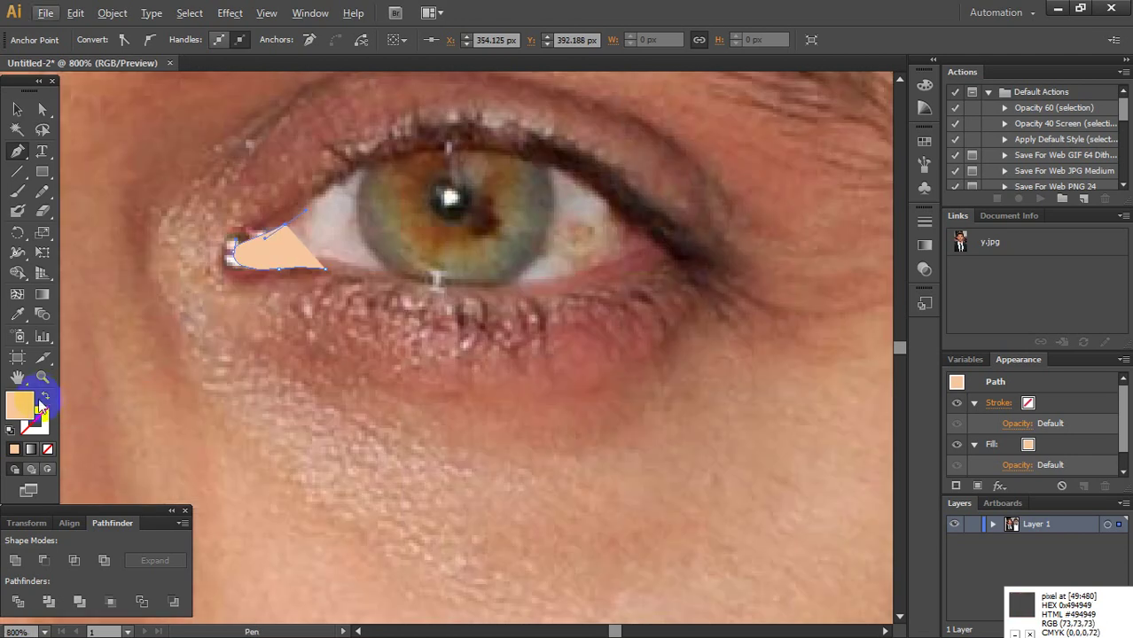
click(46, 396)
key(ctrl+plus)
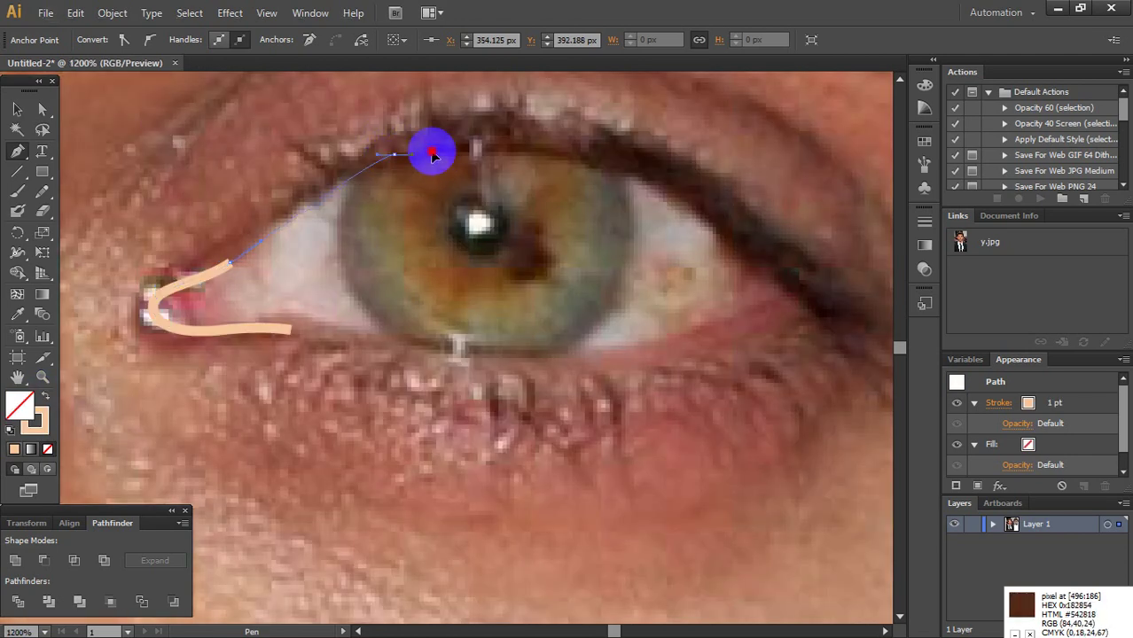
click(479, 114)
mouse_move(479, 113)
mouse_down()
mouse_move(480, 165)
mouse_move(428, 155)
mouse_move(478, 136)
mouse_up()
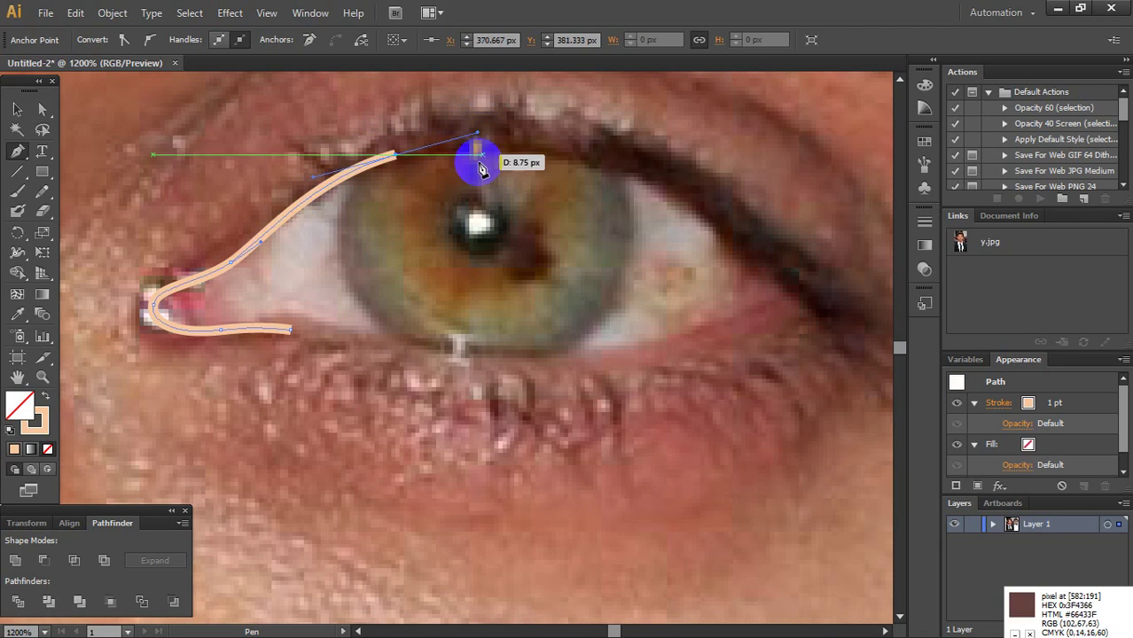
click(395, 159)
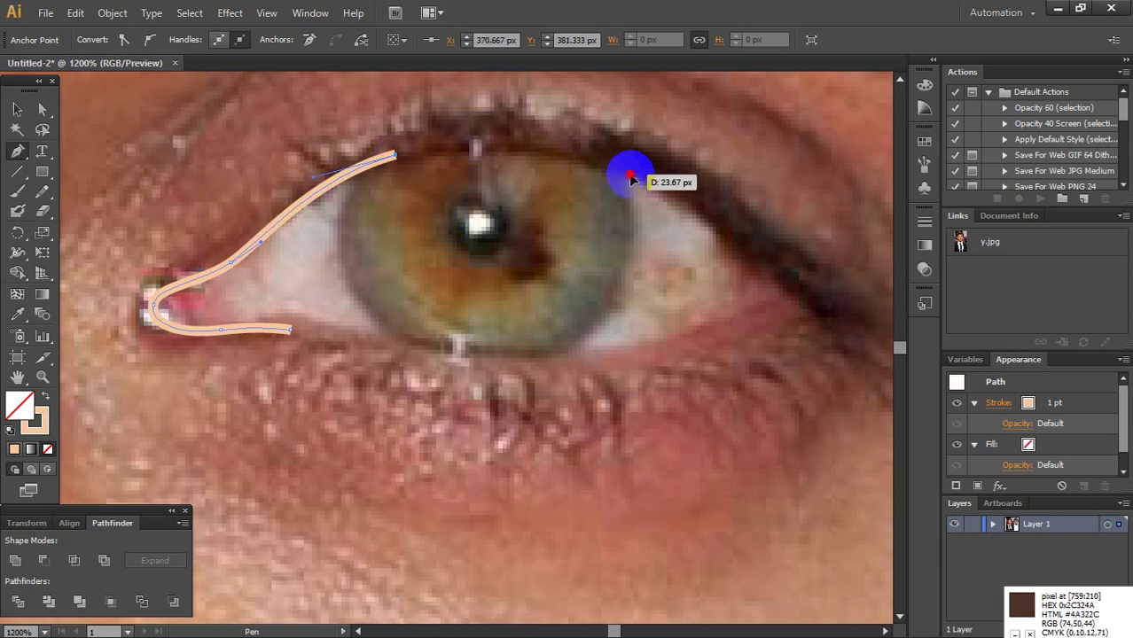
drag(630, 176, 729, 218)
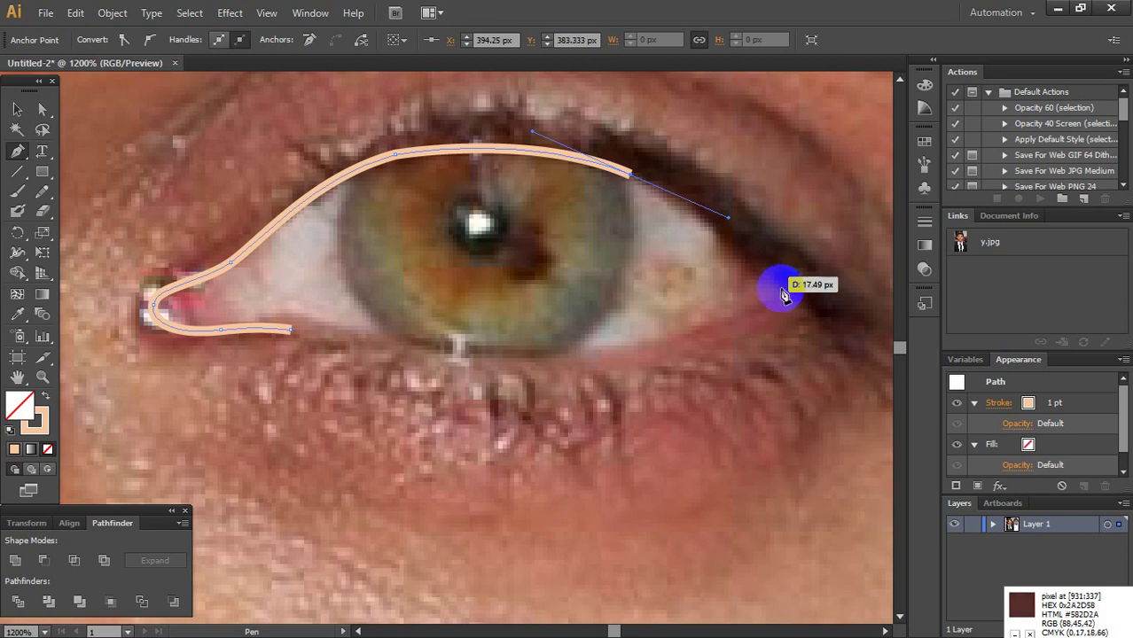
Make a sharp outer corner and curve back along the lower lid to close the outline.
drag(785, 290, 832, 315)
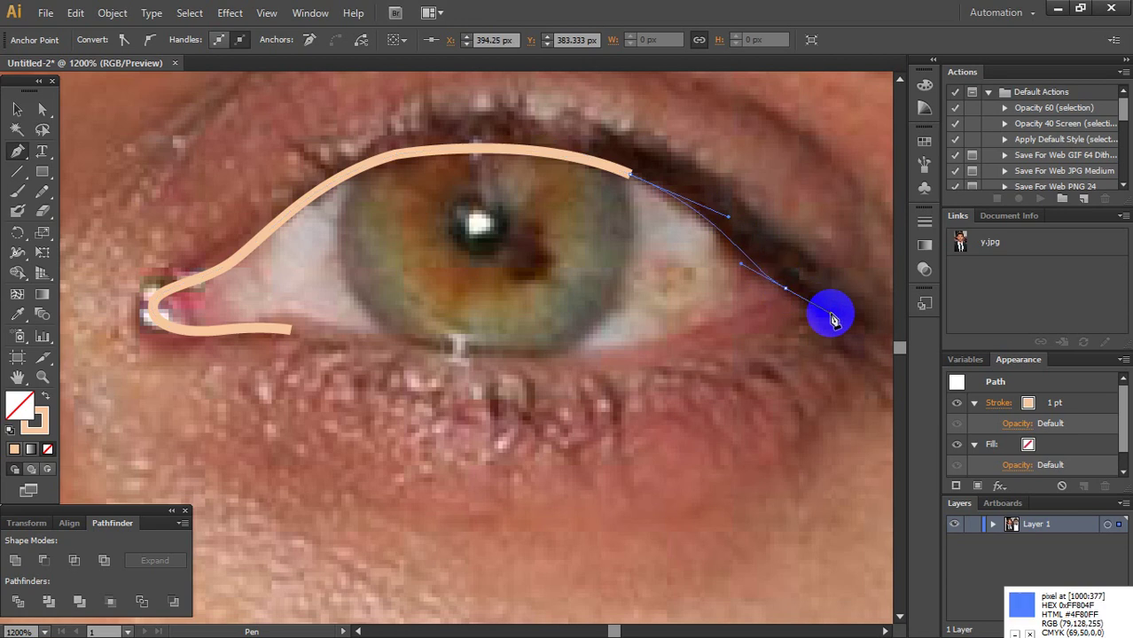
drag(831, 316, 789, 293)
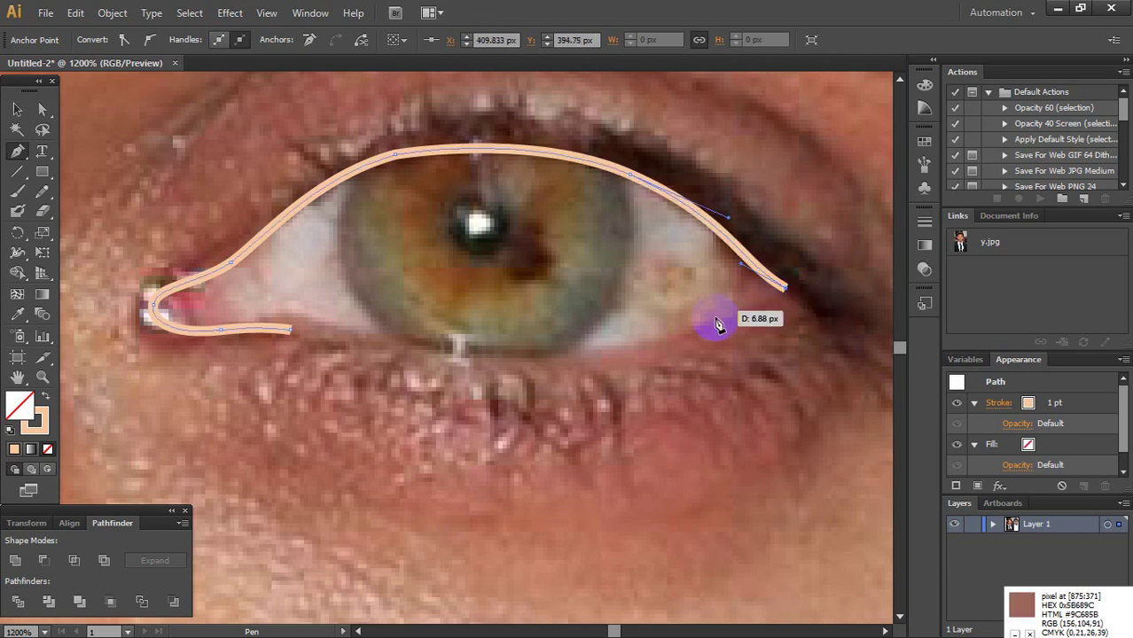
drag(708, 319, 666, 335)
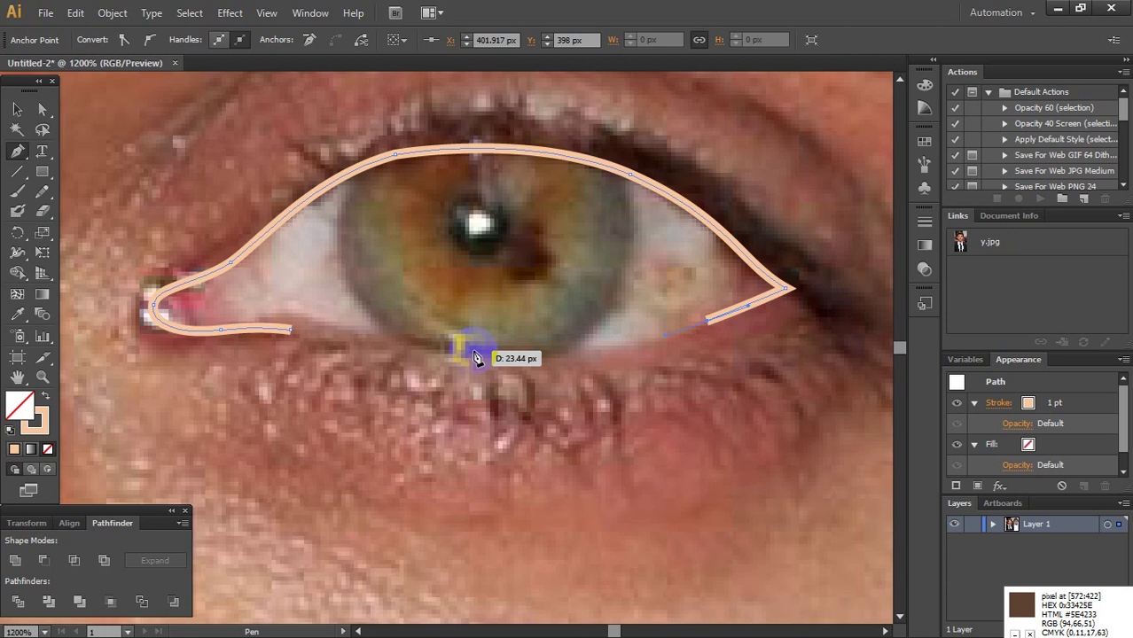
drag(474, 357, 395, 347)
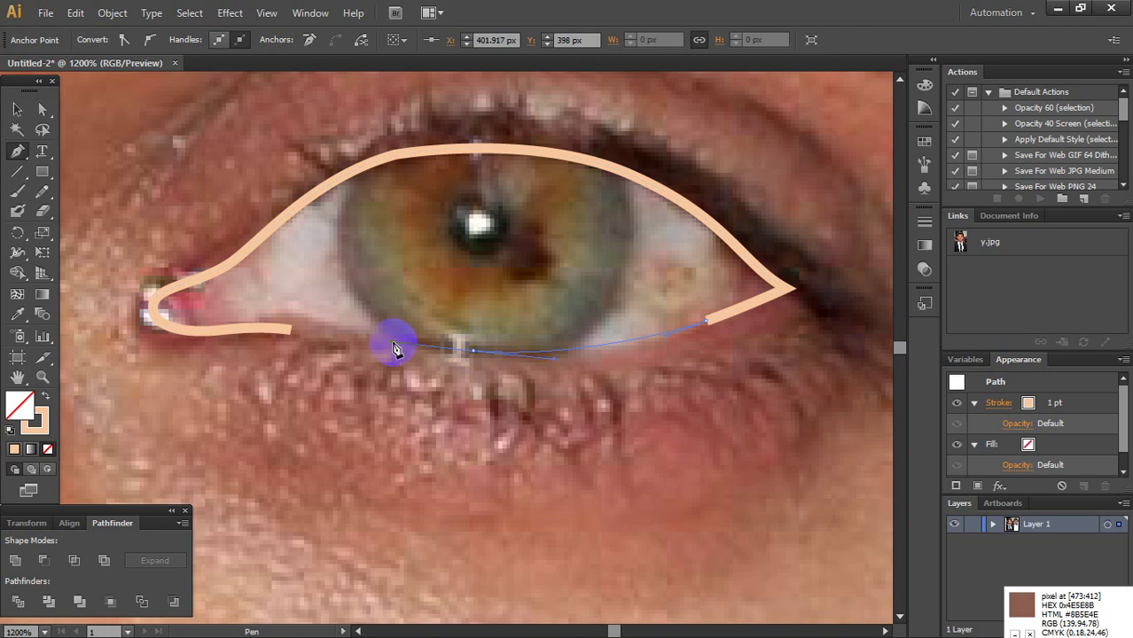
mouse_move(292, 330)
mouse_down()
mouse_move(297, 337)
mouse_move(261, 335)
mouse_up()
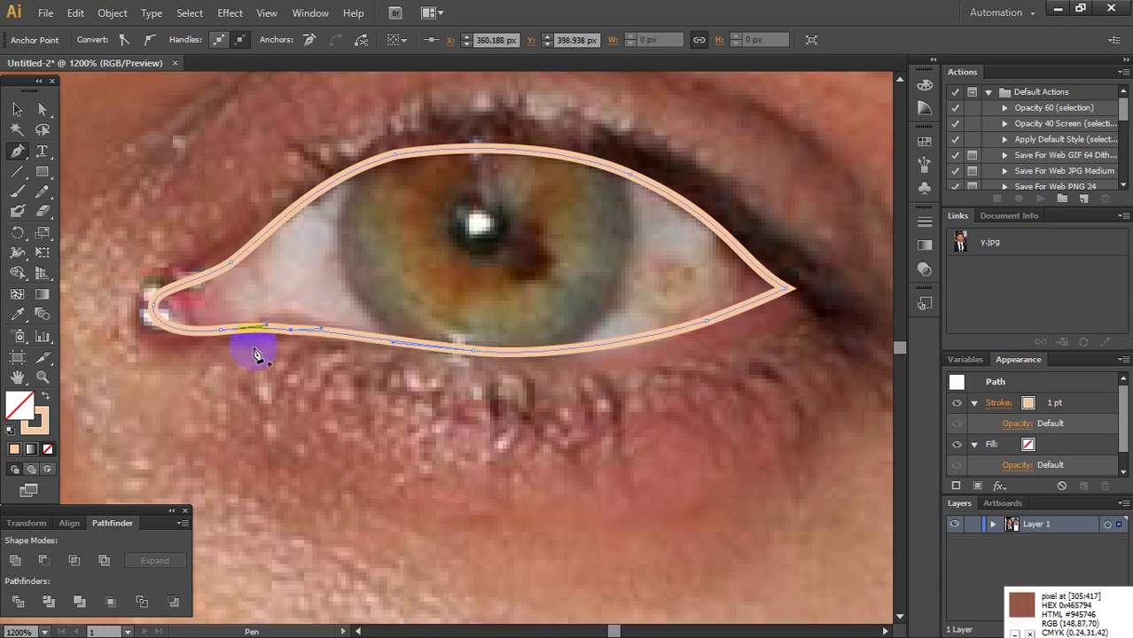
click(17, 108)
Nudge the upper-lid anchors down with Direct Selection to fit the eyelid.
click(248, 188)
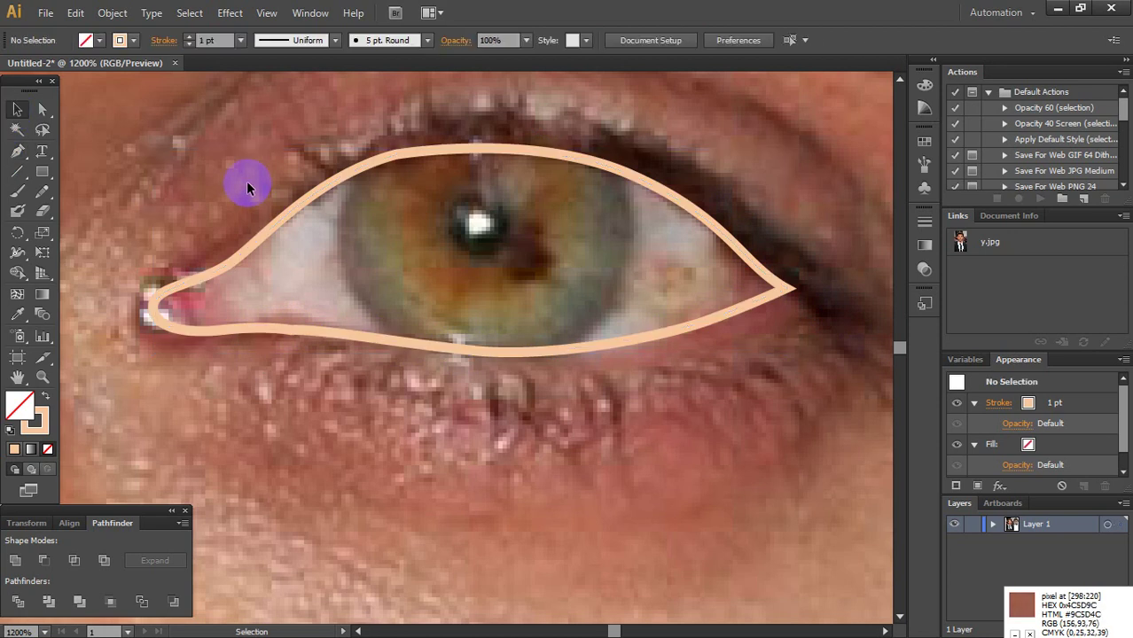
click(493, 207)
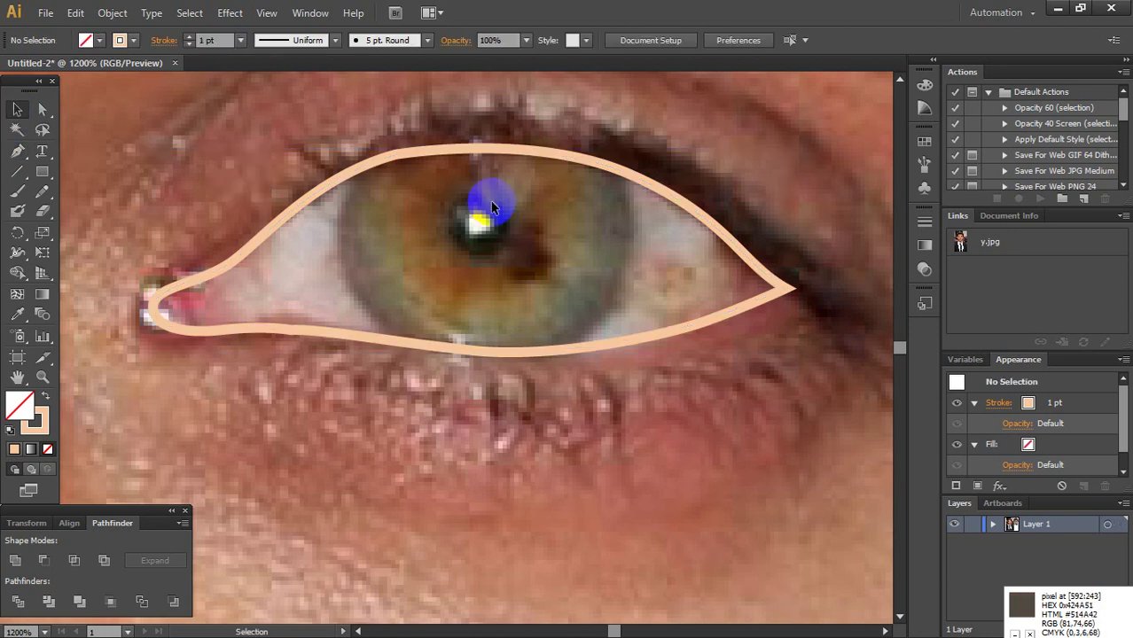
click(41, 109)
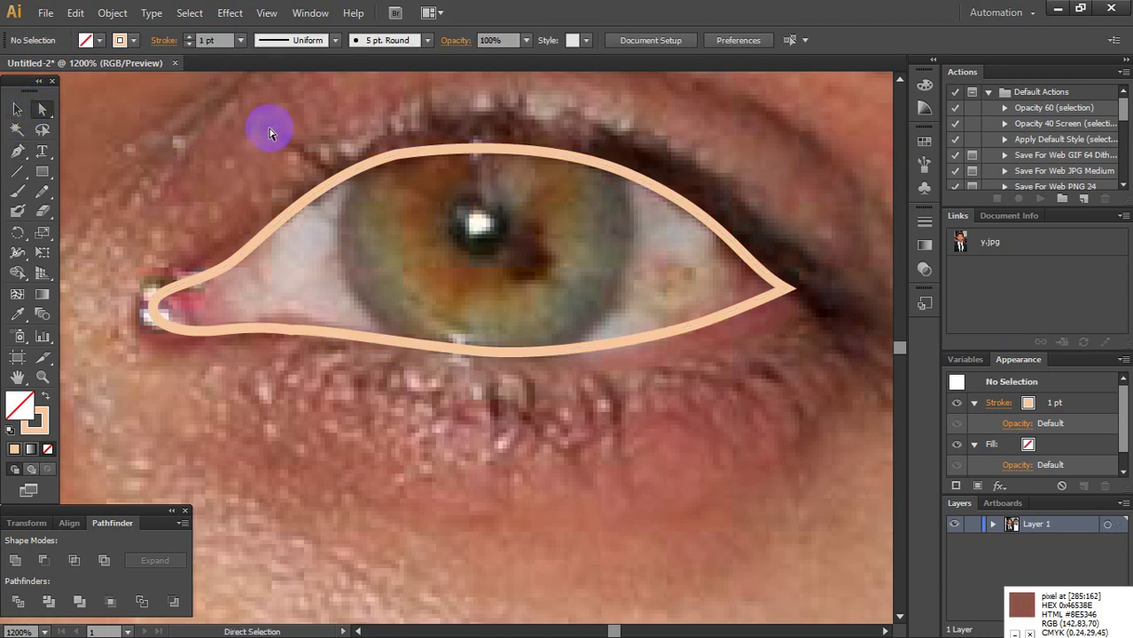
click(458, 173)
click(615, 195)
click(655, 213)
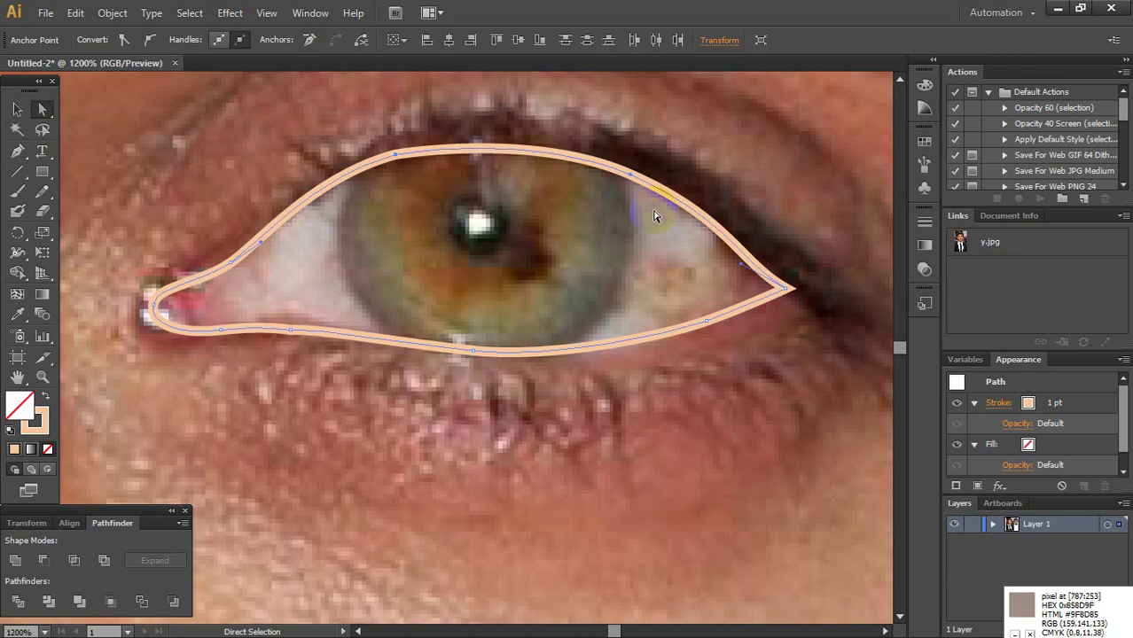
key(Down)
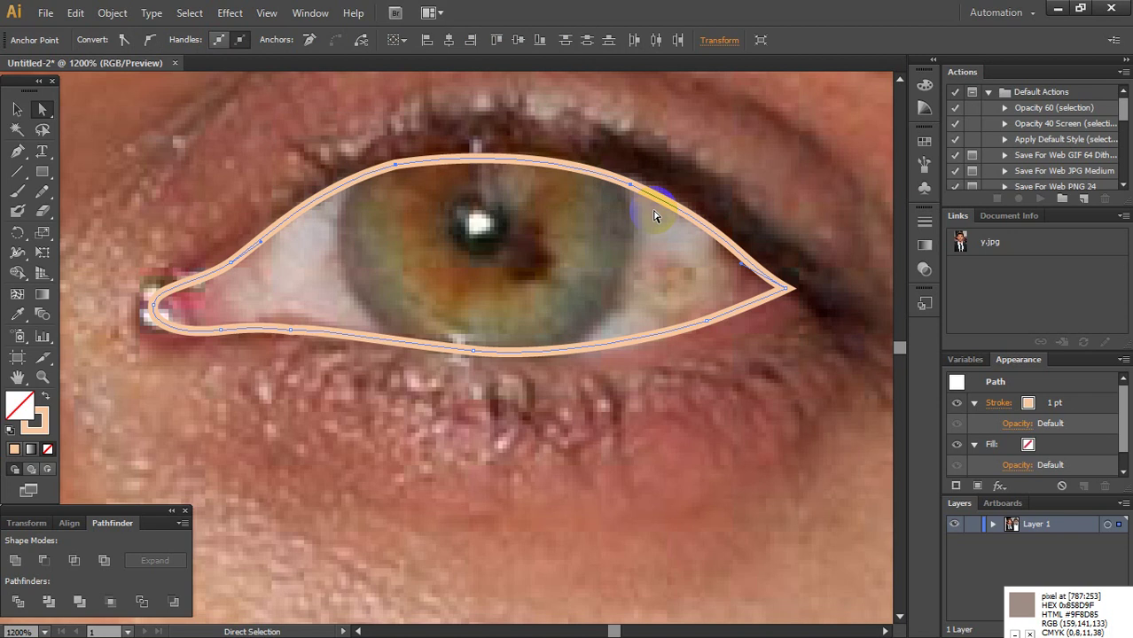
click(590, 246)
click(197, 253)
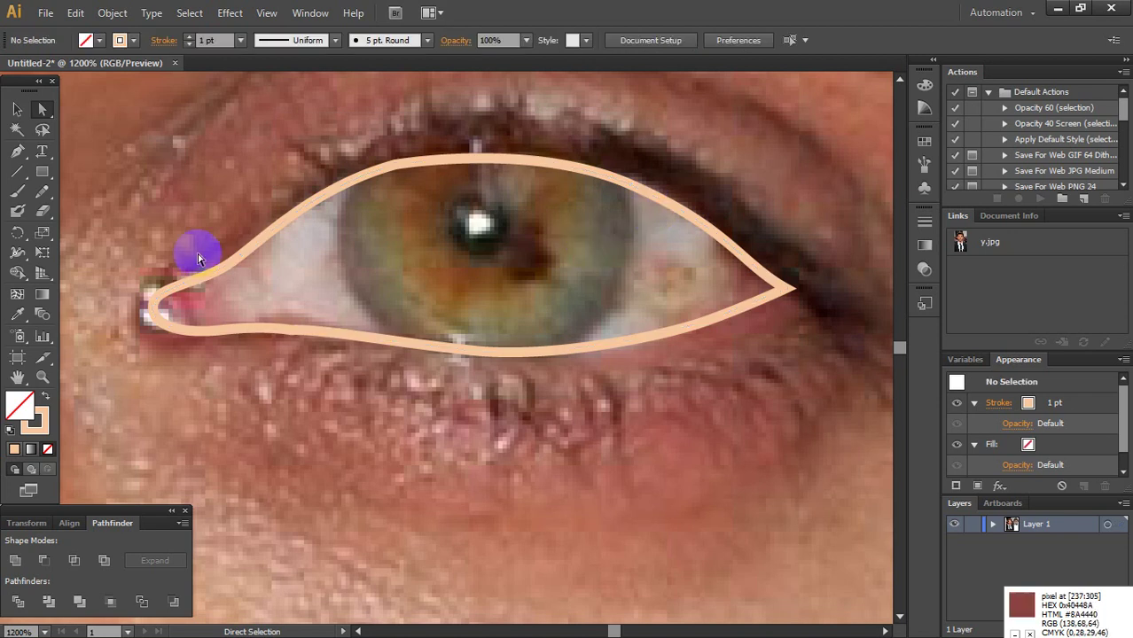
click(18, 109)
click(42, 109)
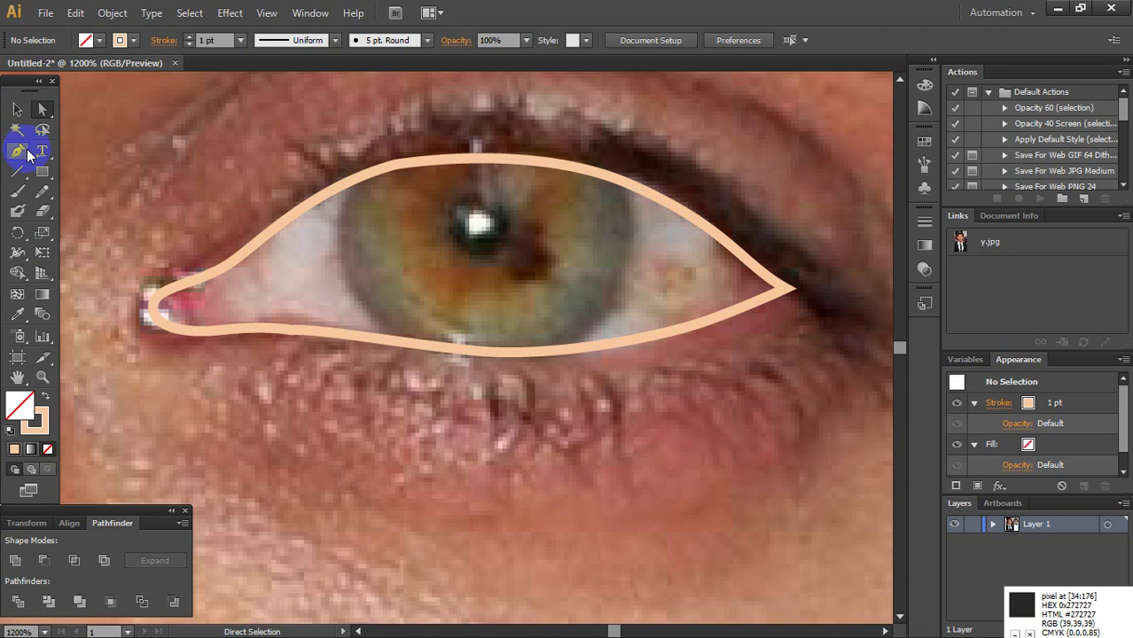
Draw a circle over the iris with the Ellipse Tool.
mouse_move(55, 183)
mouse_down()
mouse_move(86, 218)
mouse_move(107, 190)
mouse_up()
drag(43, 172, 116, 218)
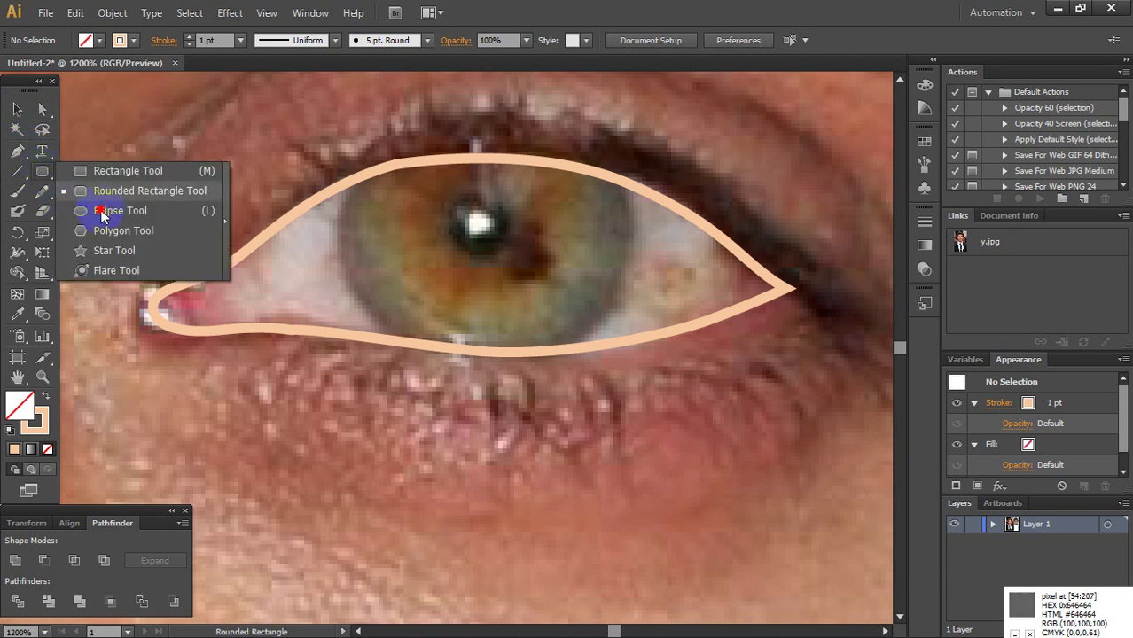
click(115, 218)
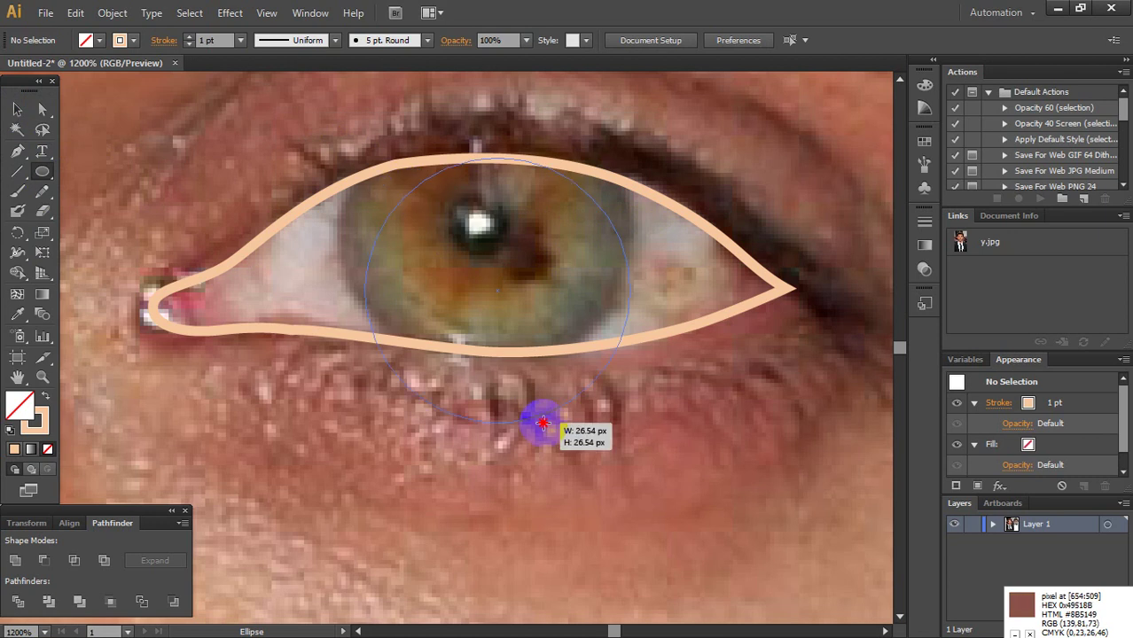
drag(502, 359, 551, 434)
click(16, 108)
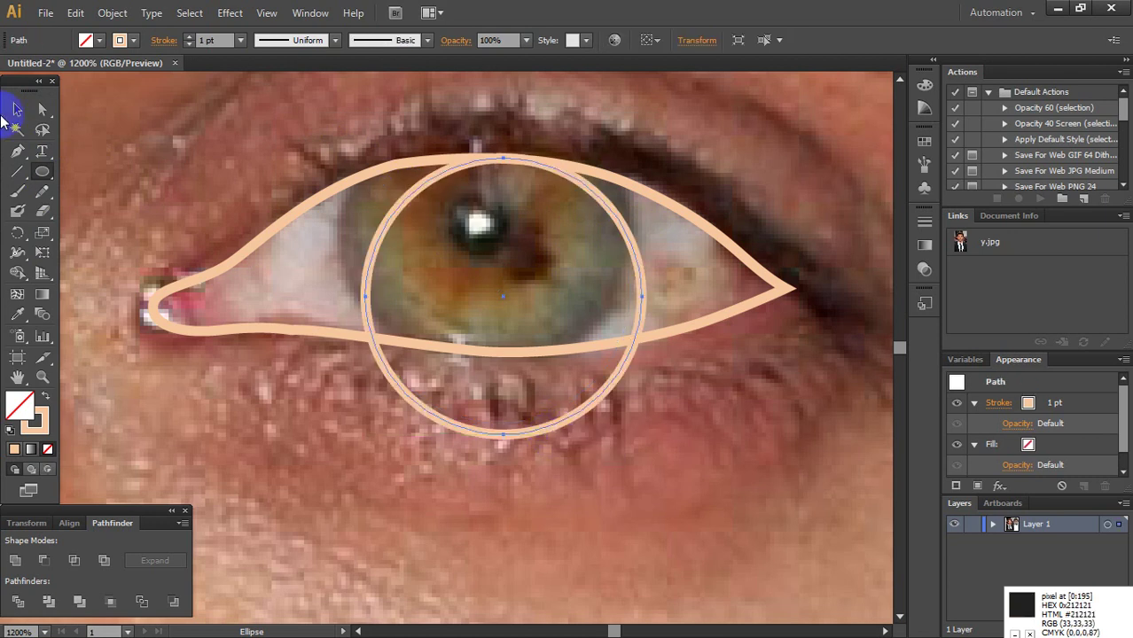
click(455, 299)
click(592, 288)
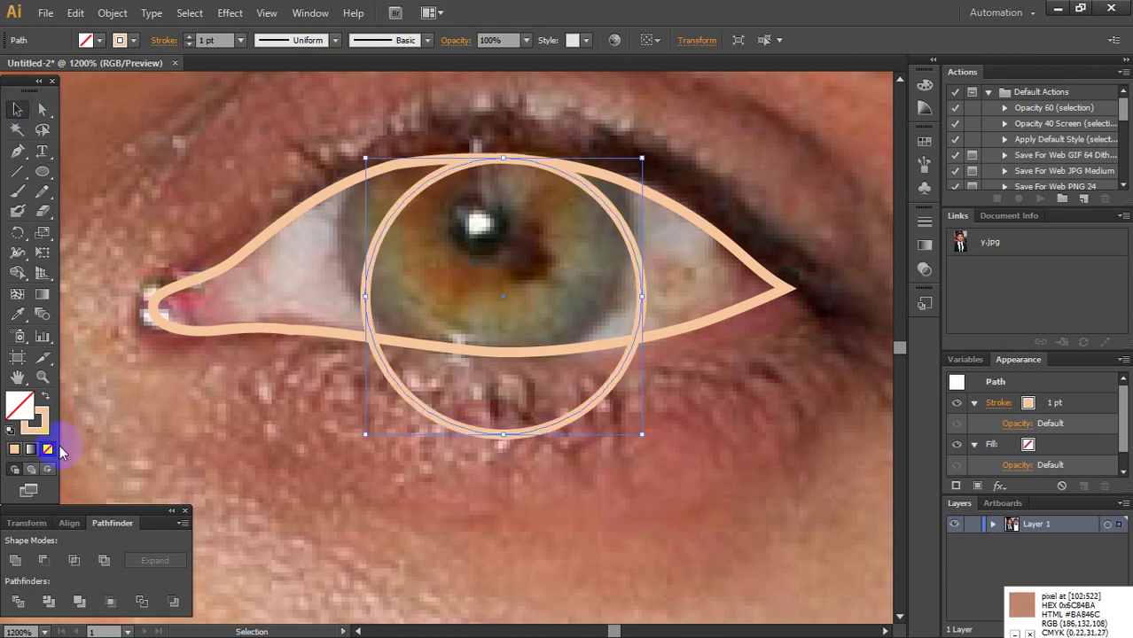
Give the circle a solid peach fill with no stroke and centre it over the iris.
click(46, 396)
click(342, 451)
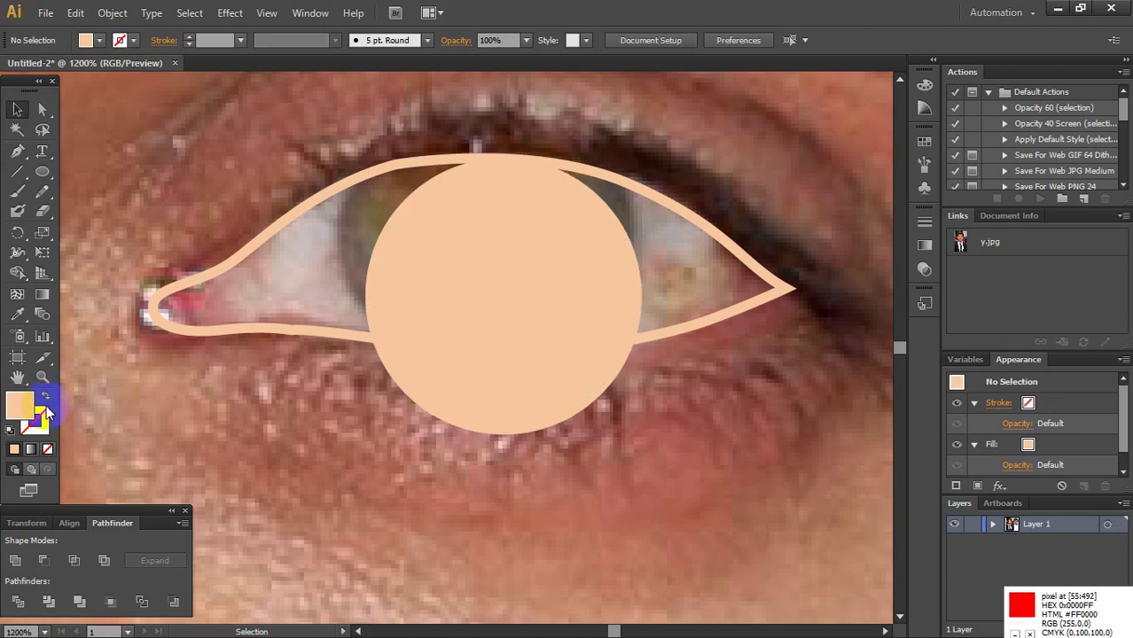
drag(471, 286, 454, 236)
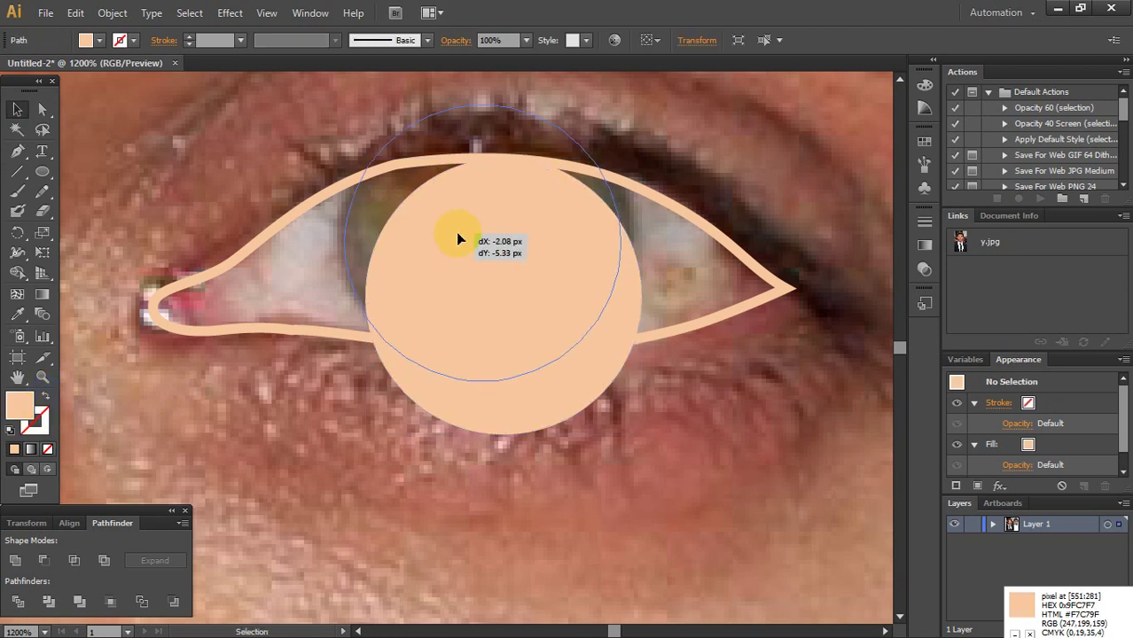
click(532, 291)
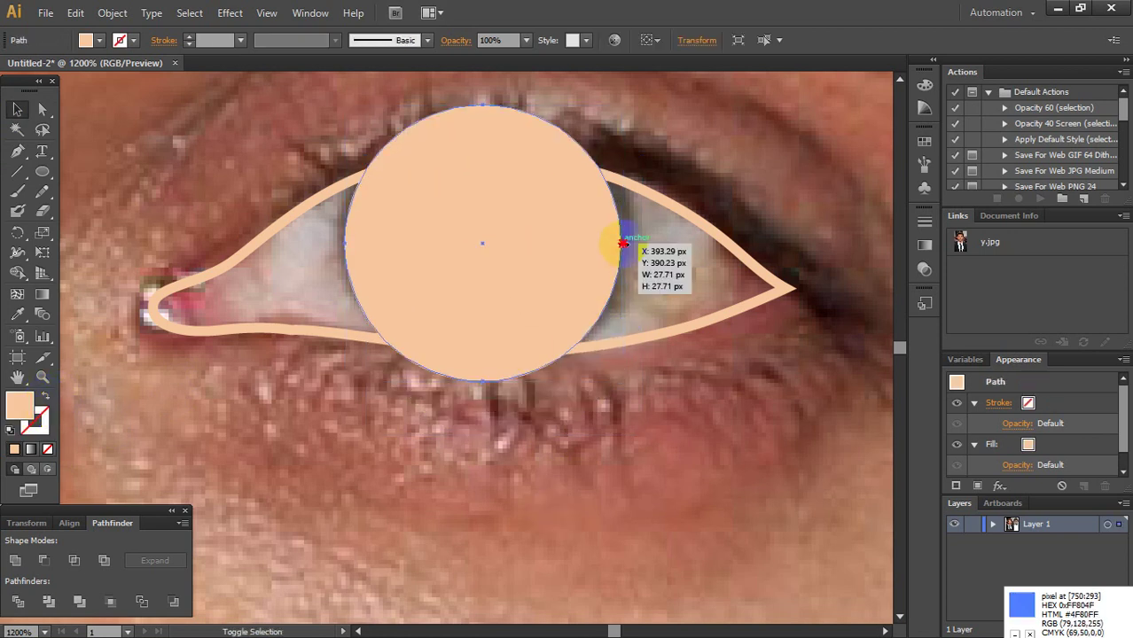
drag(622, 243, 638, 250)
drag(541, 242, 681, 486)
drag(681, 486, 544, 257)
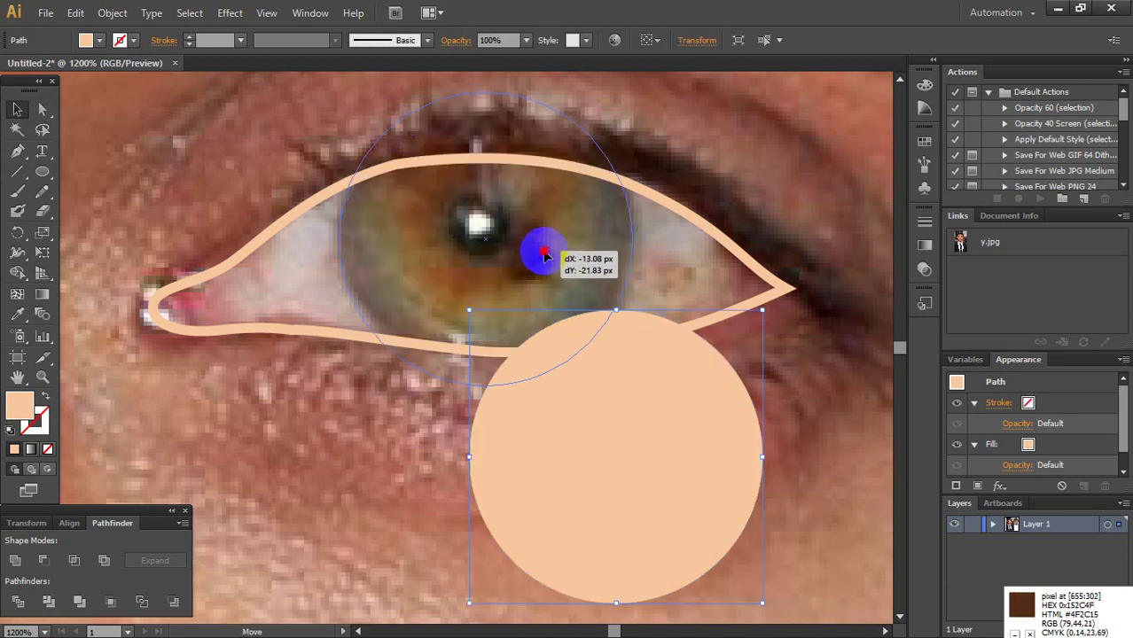
drag(545, 256, 544, 255)
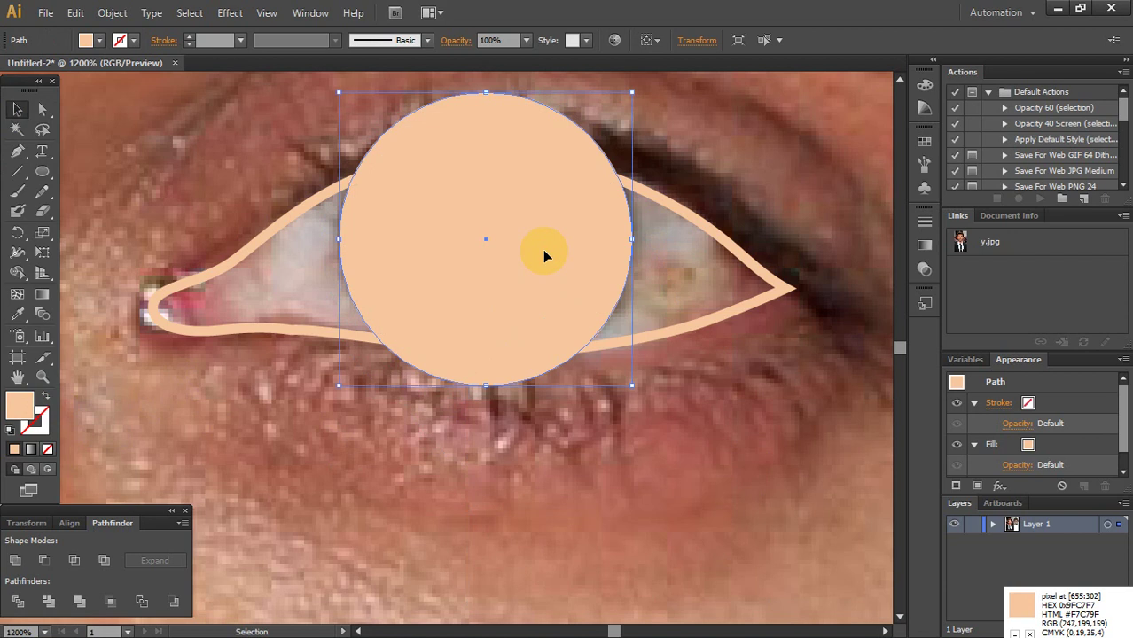
click(720, 451)
click(694, 333)
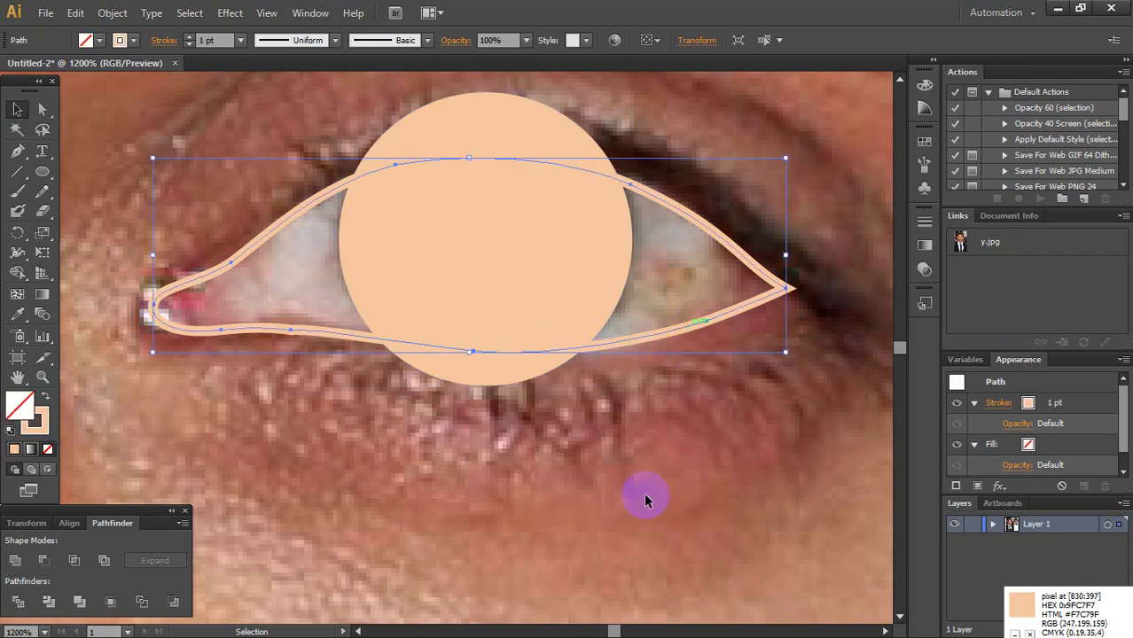
Fill the eye outline shape with white.
click(44, 401)
double_click(20, 406)
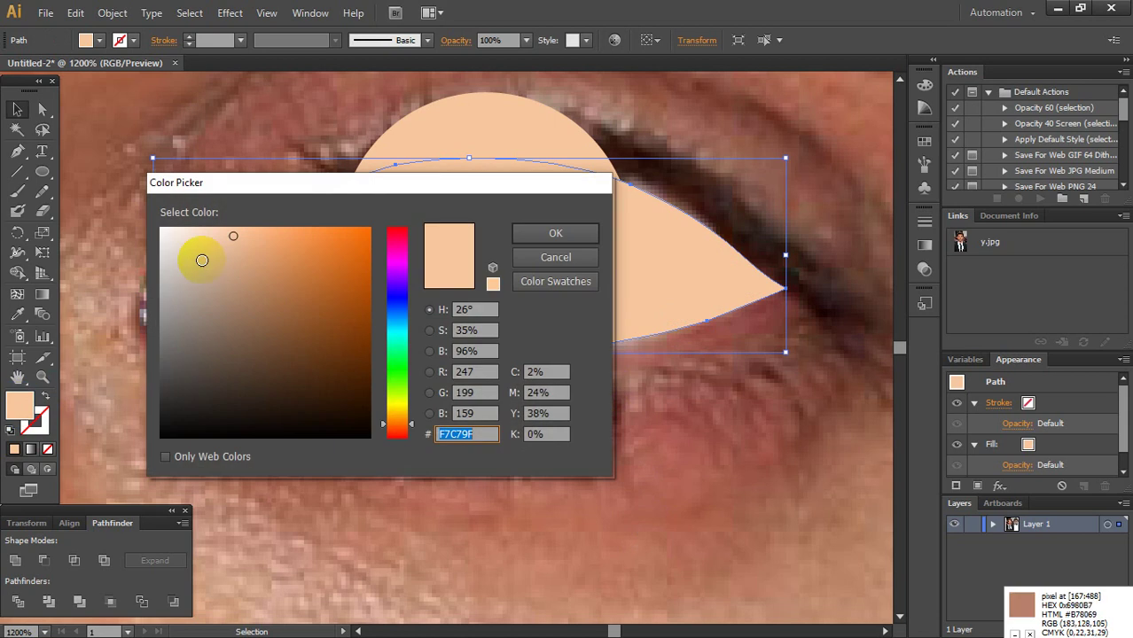
drag(189, 234, 150, 215)
click(522, 234)
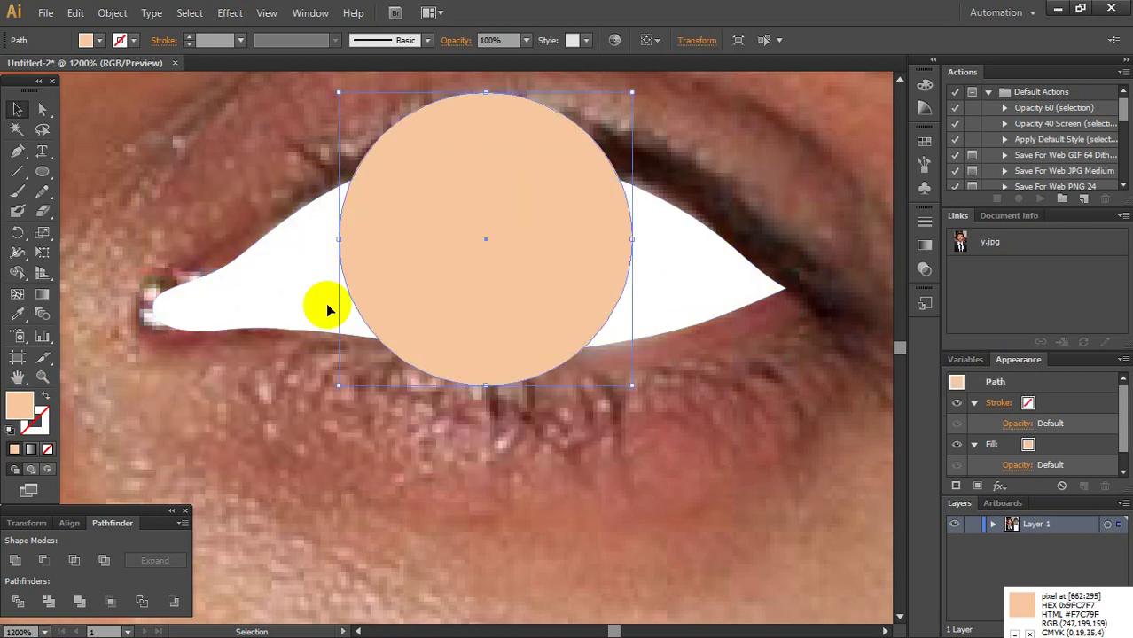
click(34, 335)
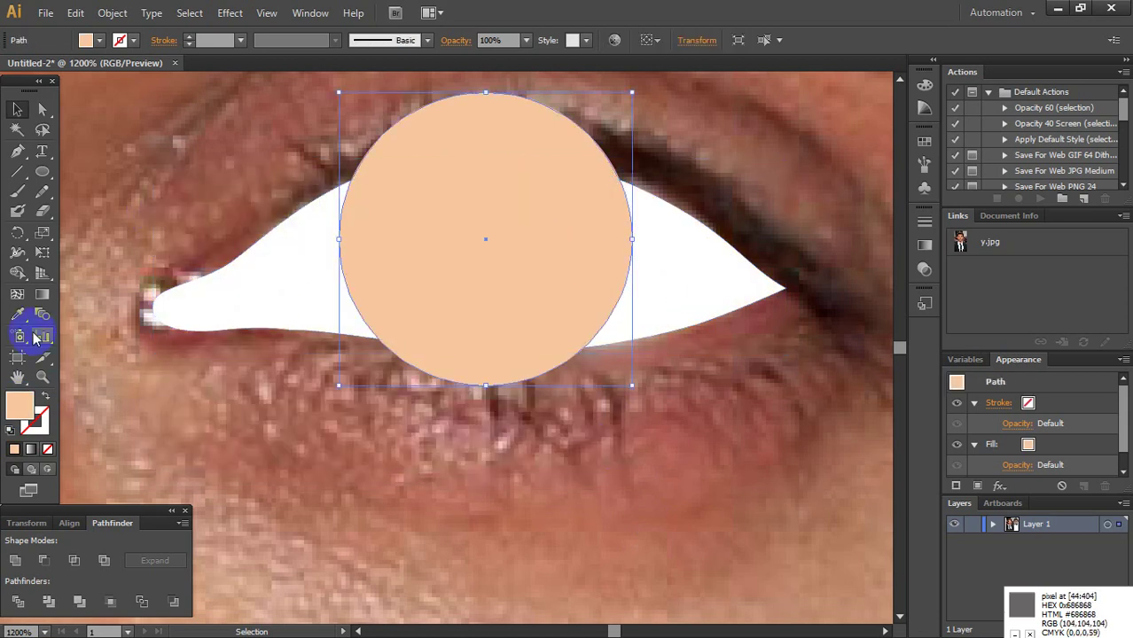
Pick #1C0000 in the Color Picker as the iris circle's fill.
double_click(20, 406)
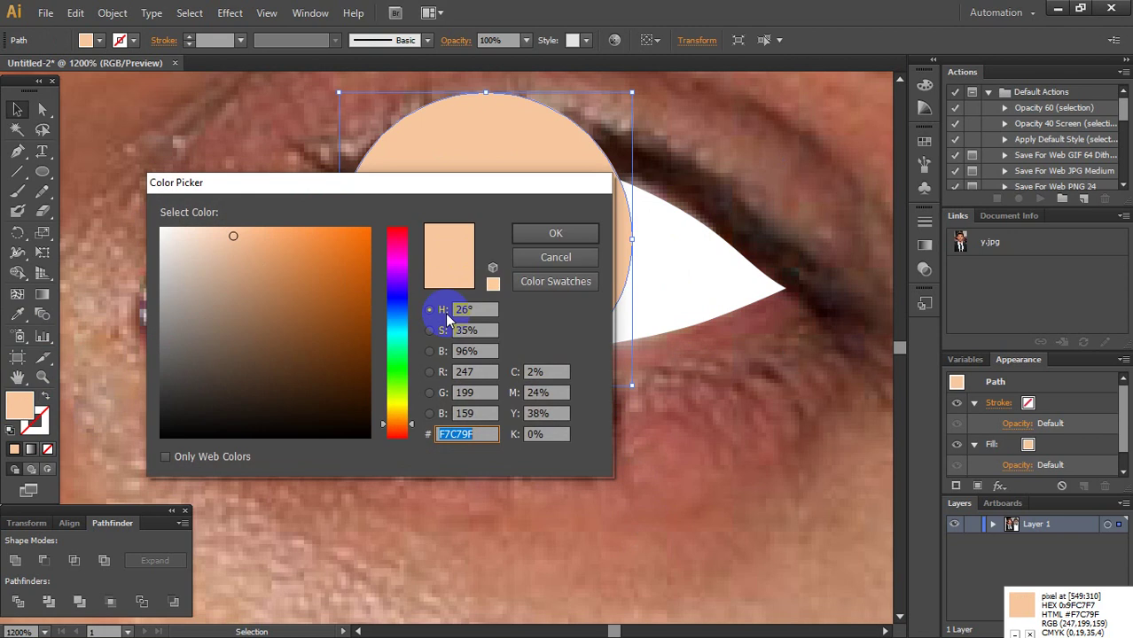
drag(397, 319, 397, 227)
mouse_move(352, 326)
mouse_down()
mouse_move(367, 384)
mouse_move(359, 405)
mouse_move(373, 414)
mouse_up()
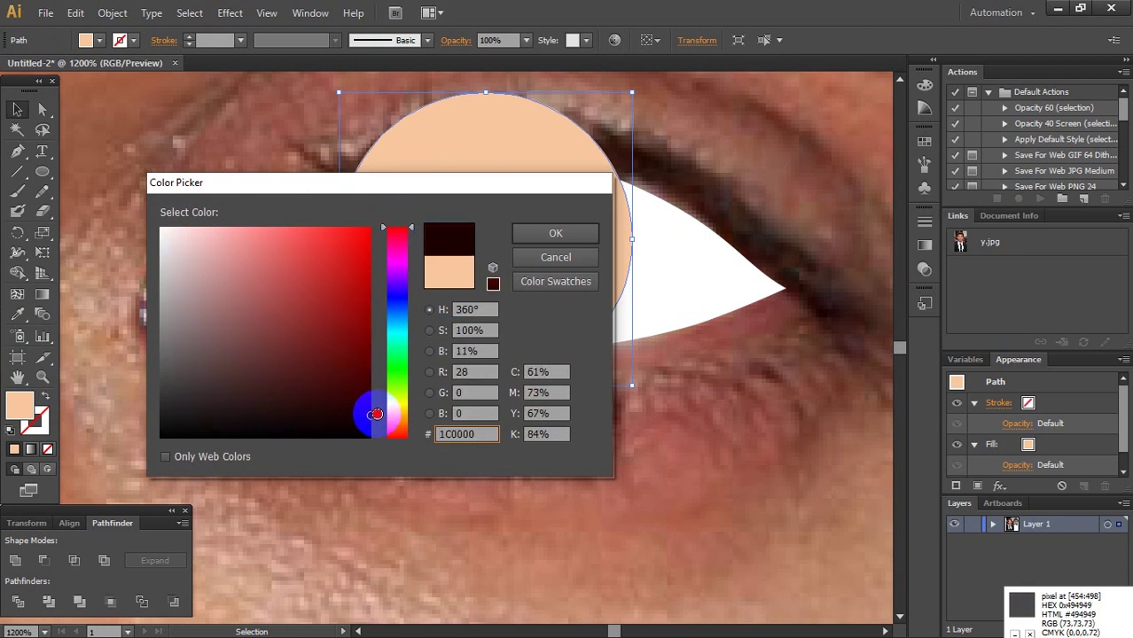
click(555, 232)
click(713, 324)
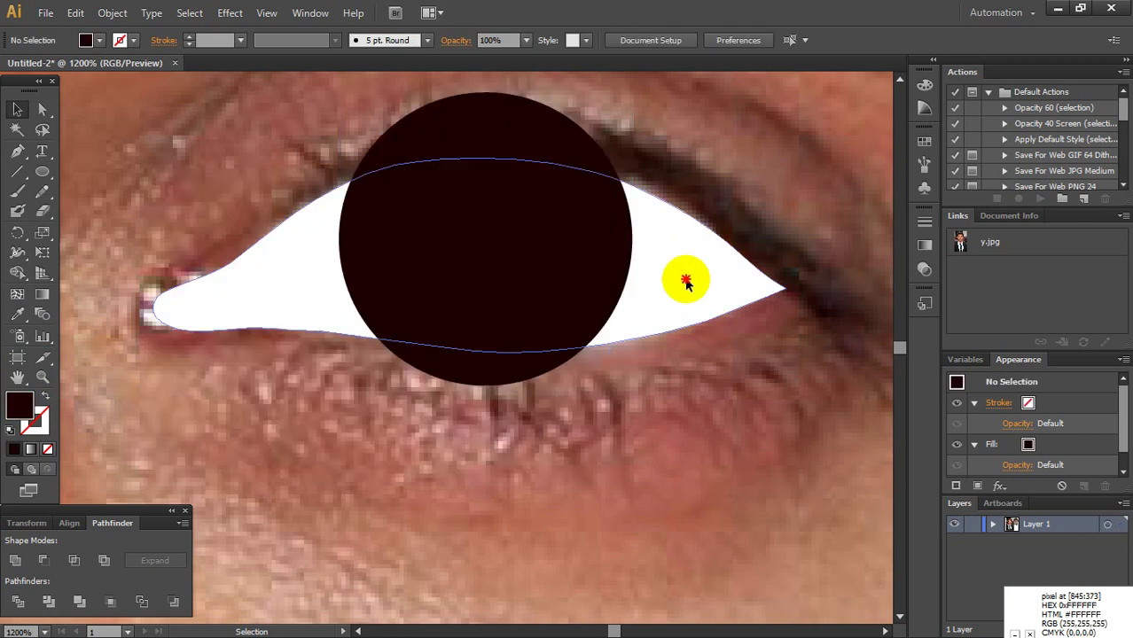
click(687, 282)
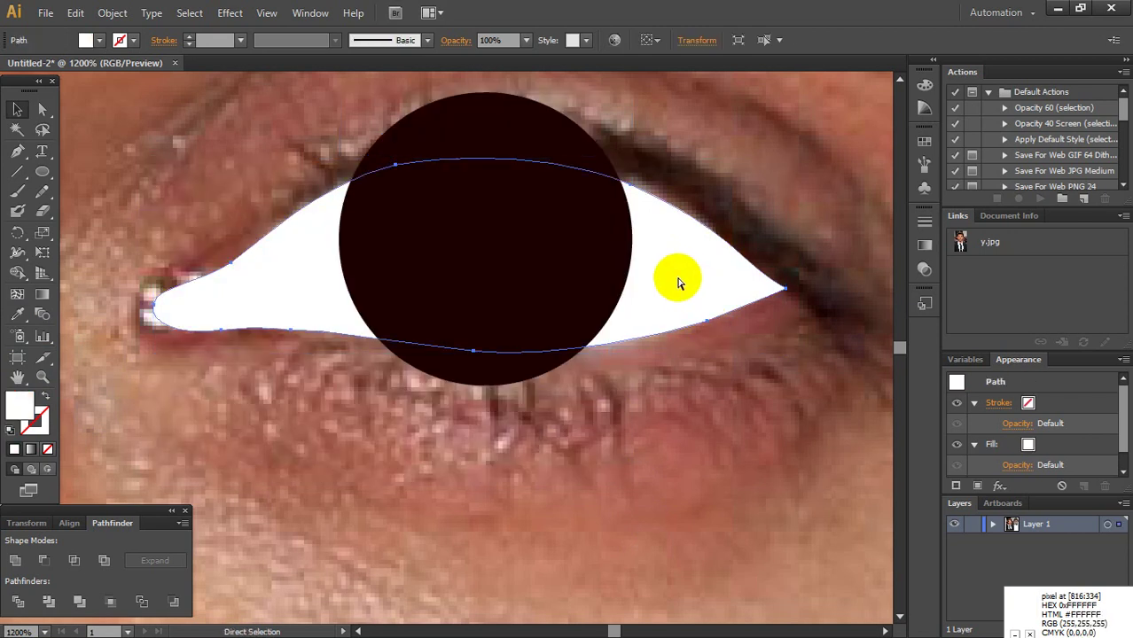
Select the pupil and white eye shape and make a first Pathfinder Intersect attempt.
key(v)
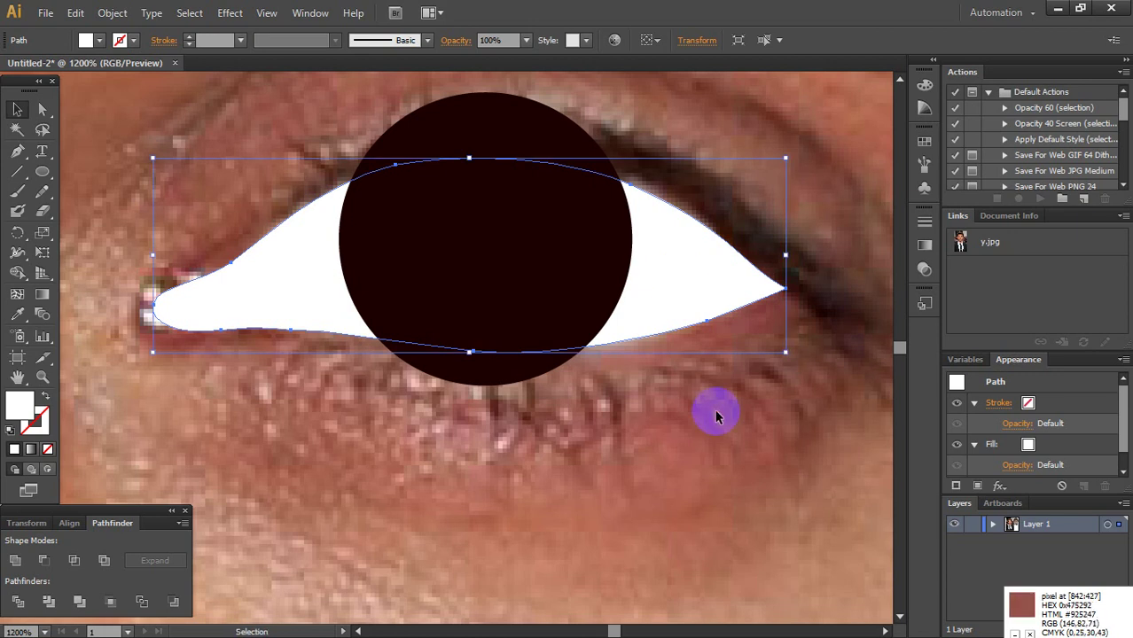
click(688, 210)
drag(683, 278, 700, 393)
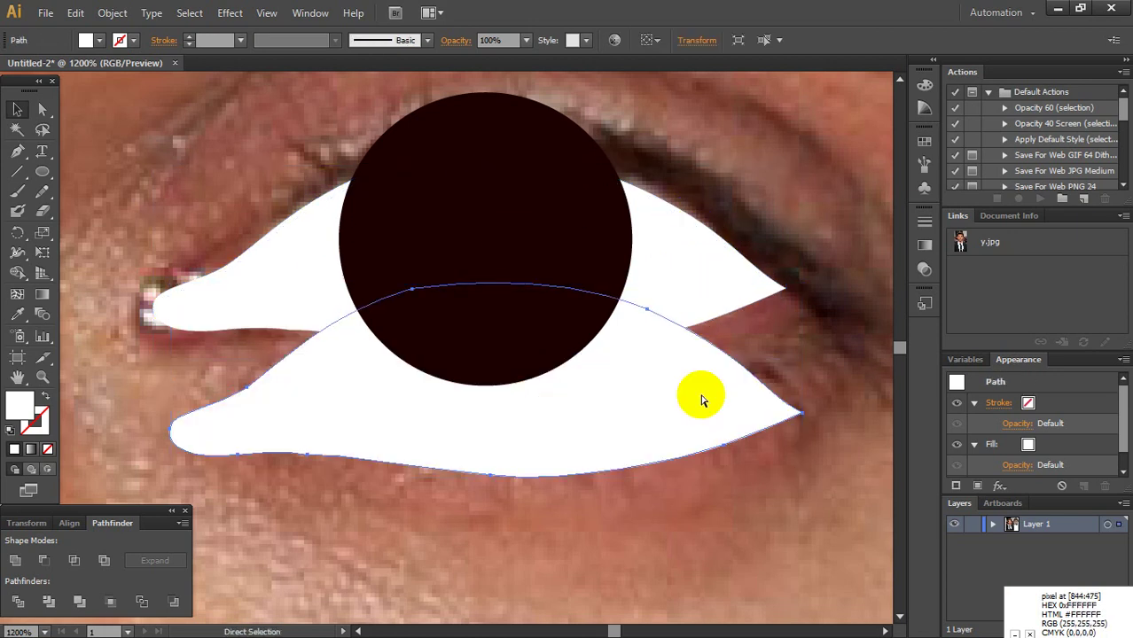
key(ctrl+z)
click(542, 188)
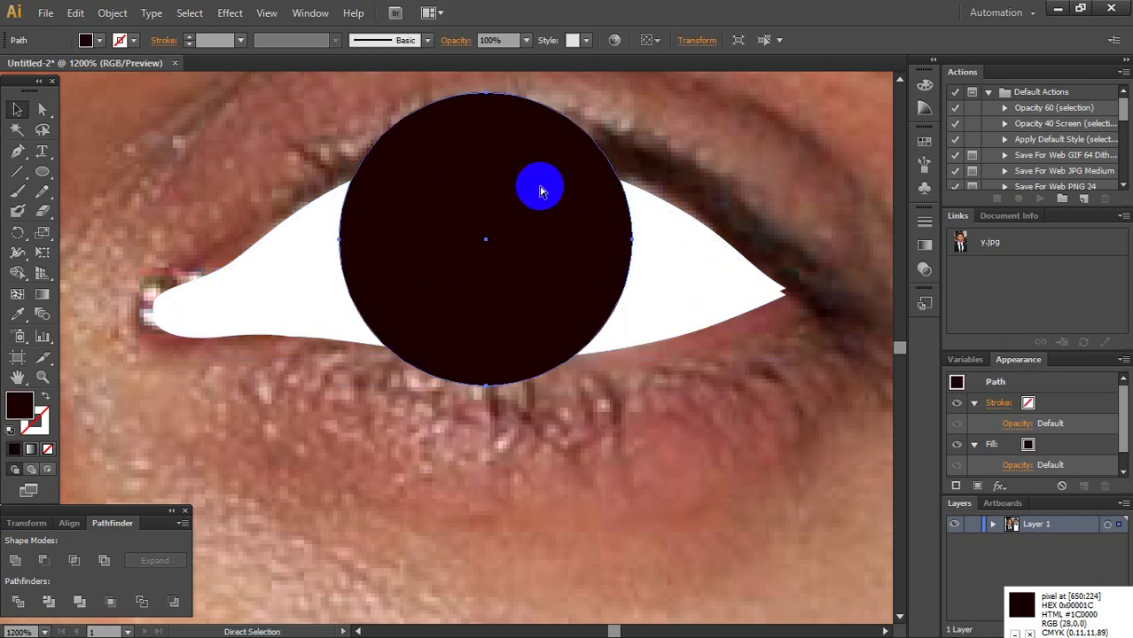
shift+click(684, 257)
click(76, 564)
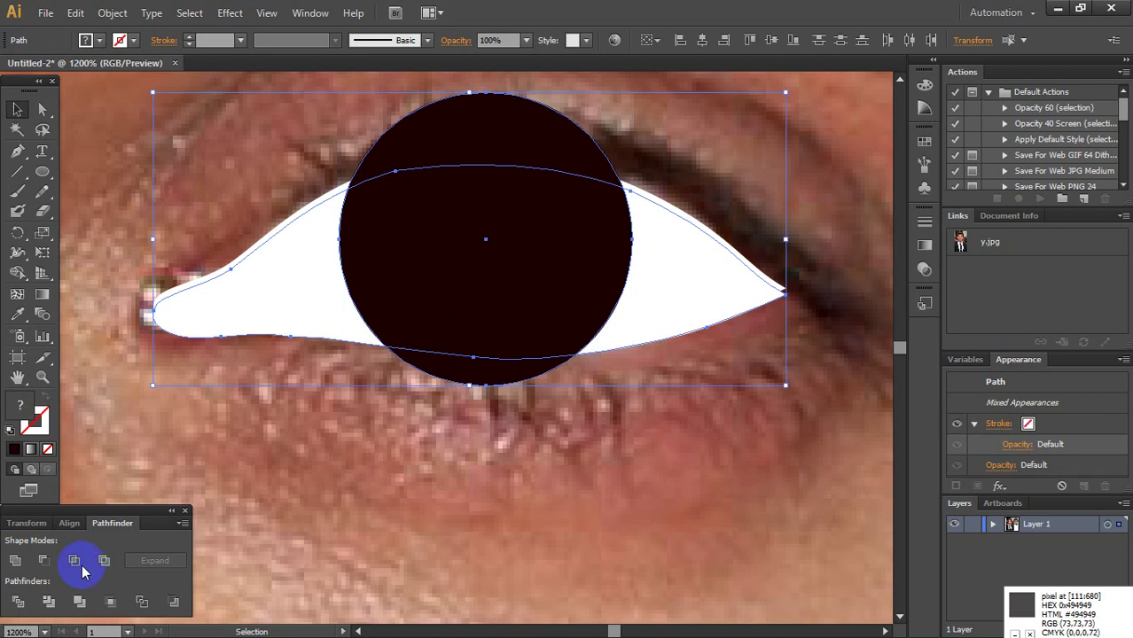
click(535, 413)
Enter and exit isolation on the eye shape, undoing an accidental move.
click(658, 249)
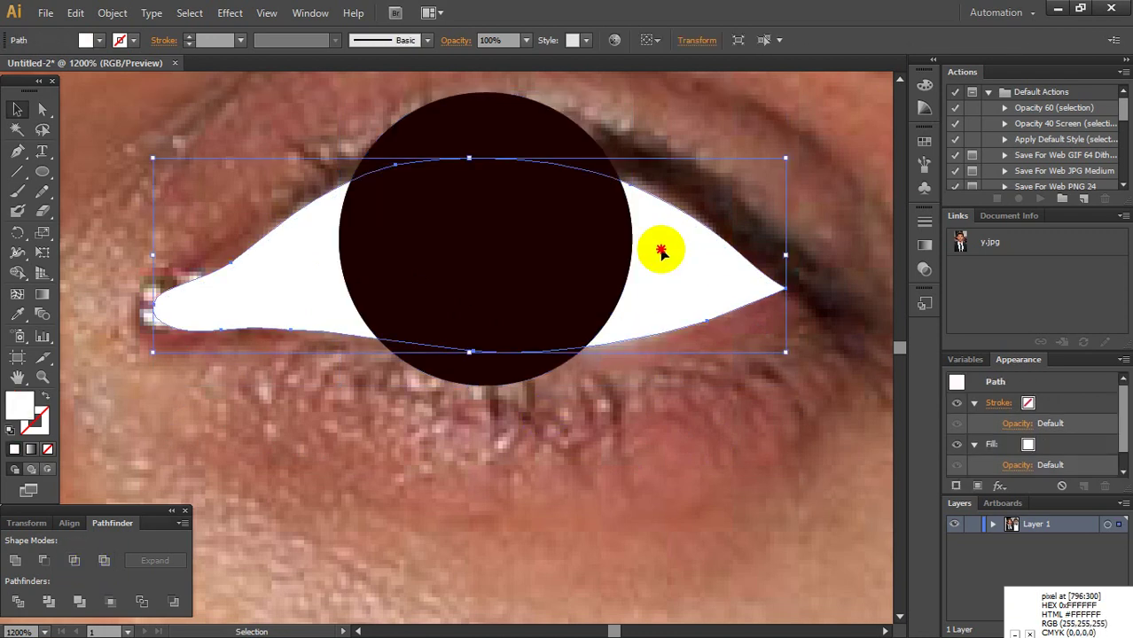
double_click(658, 248)
double_click(728, 193)
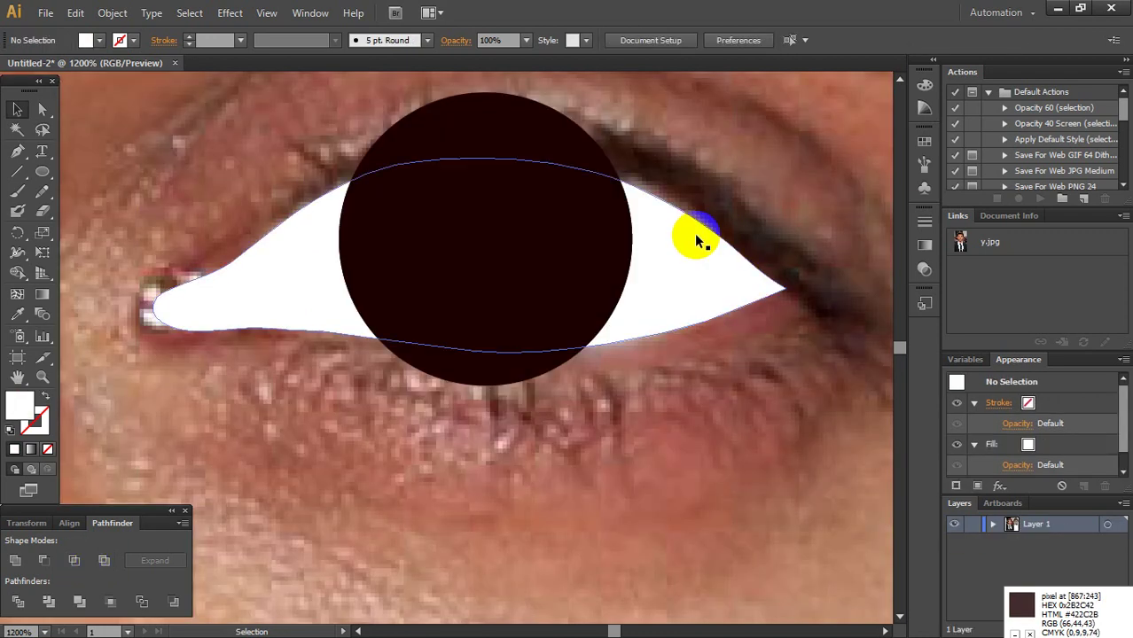
drag(697, 235, 683, 321)
key(ctrl+z)
click(678, 456)
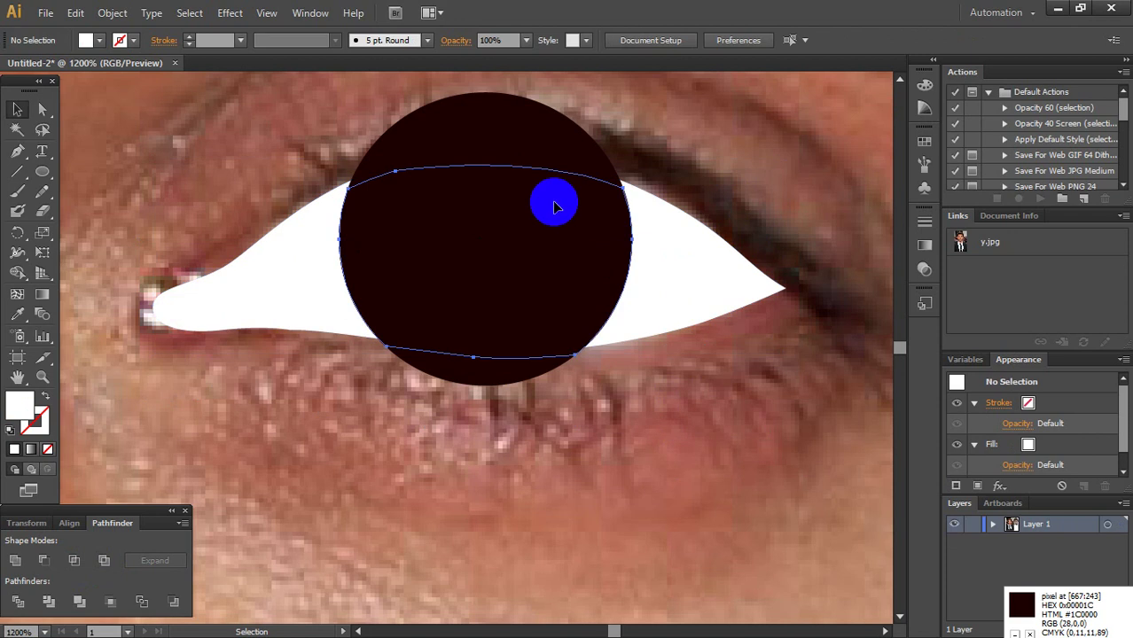
click(551, 203)
click(551, 148)
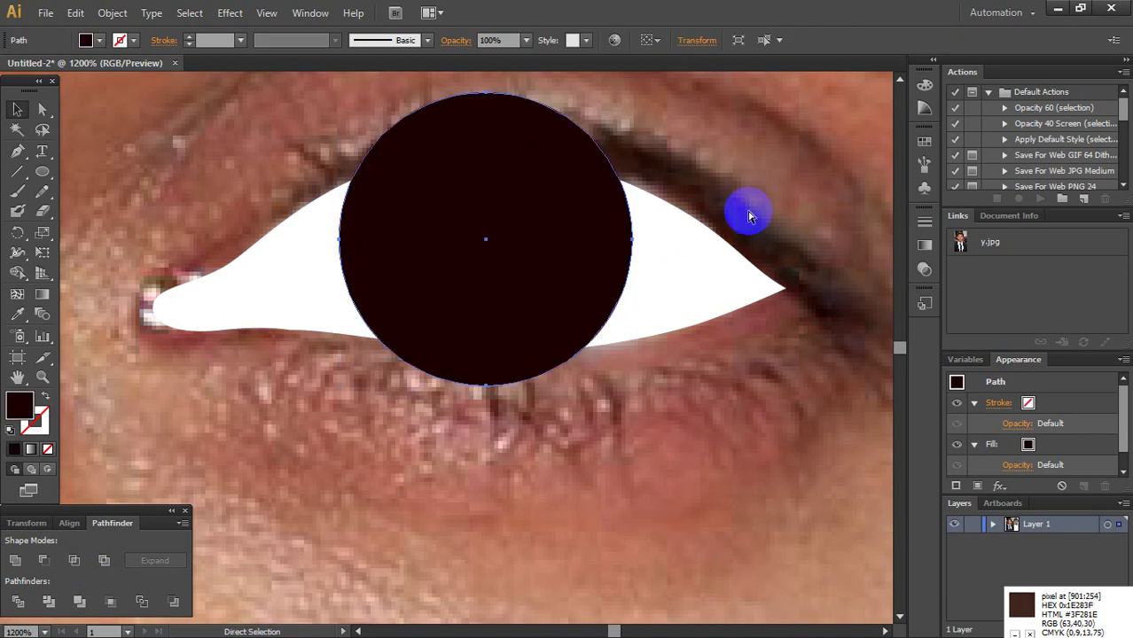
key(v)
click(715, 397)
Reselect the eye shape and pupil, switching between Selection and Direct Selection.
click(693, 266)
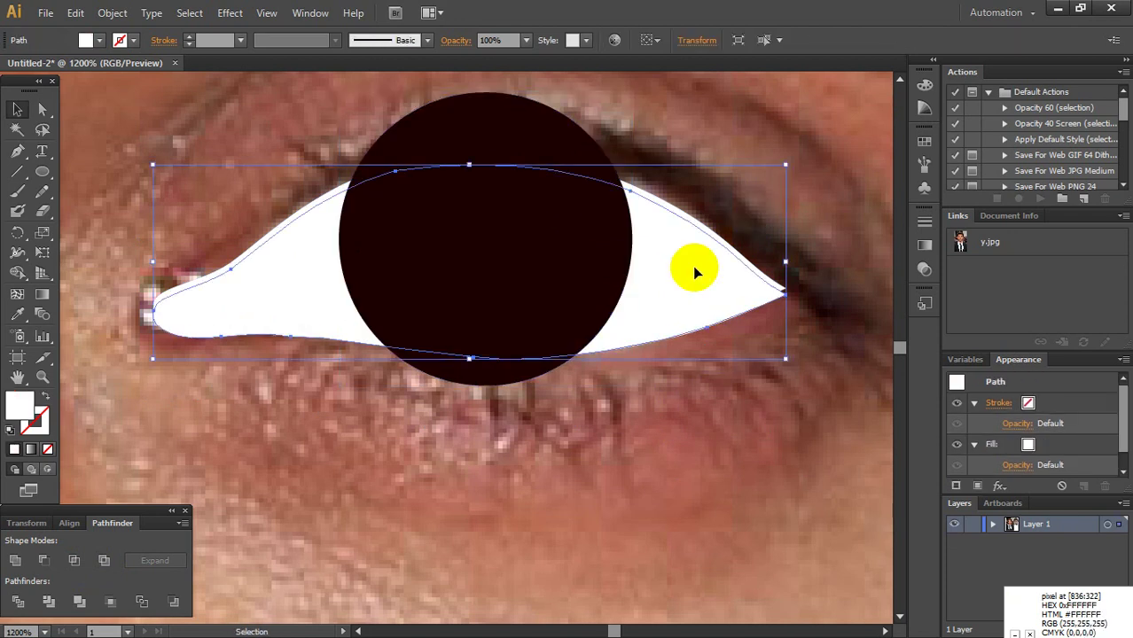
click(551, 223)
click(644, 405)
click(681, 283)
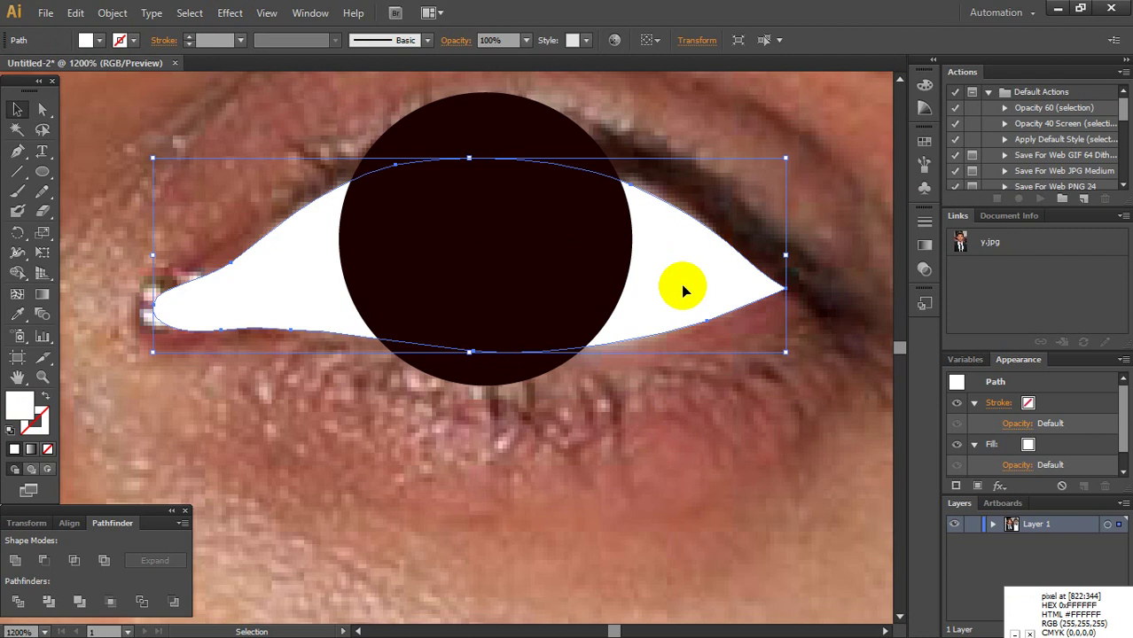
key(a)
key(v)
click(690, 375)
Select eye shape and pupil together and apply Intersect, keeping only their overlap.
click(672, 270)
shift+click(541, 233)
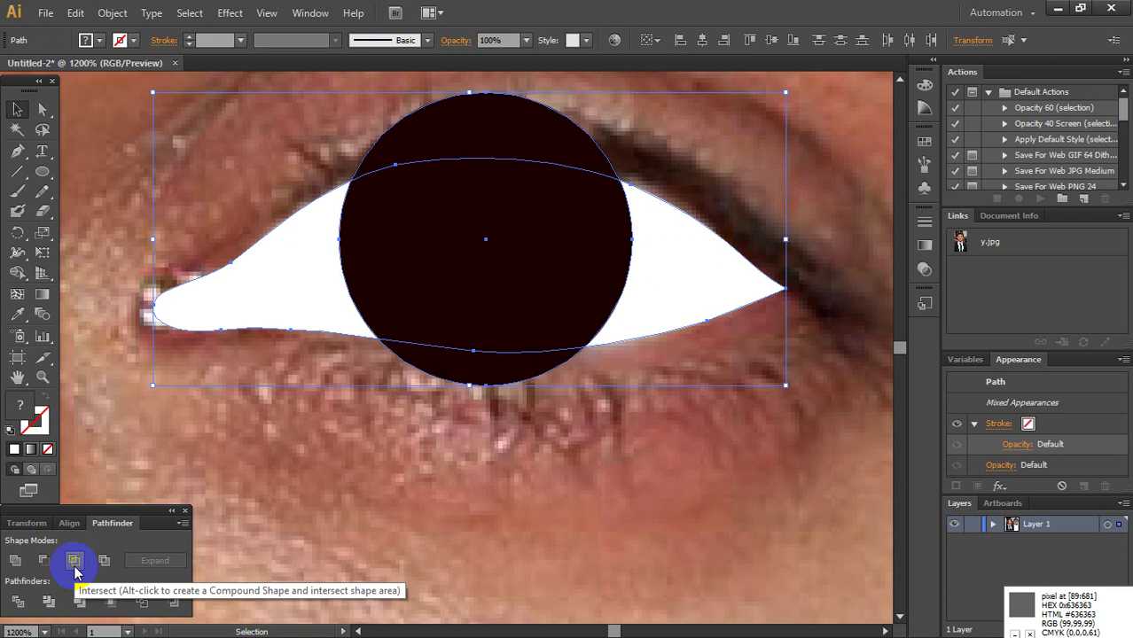
click(74, 561)
click(526, 435)
click(495, 178)
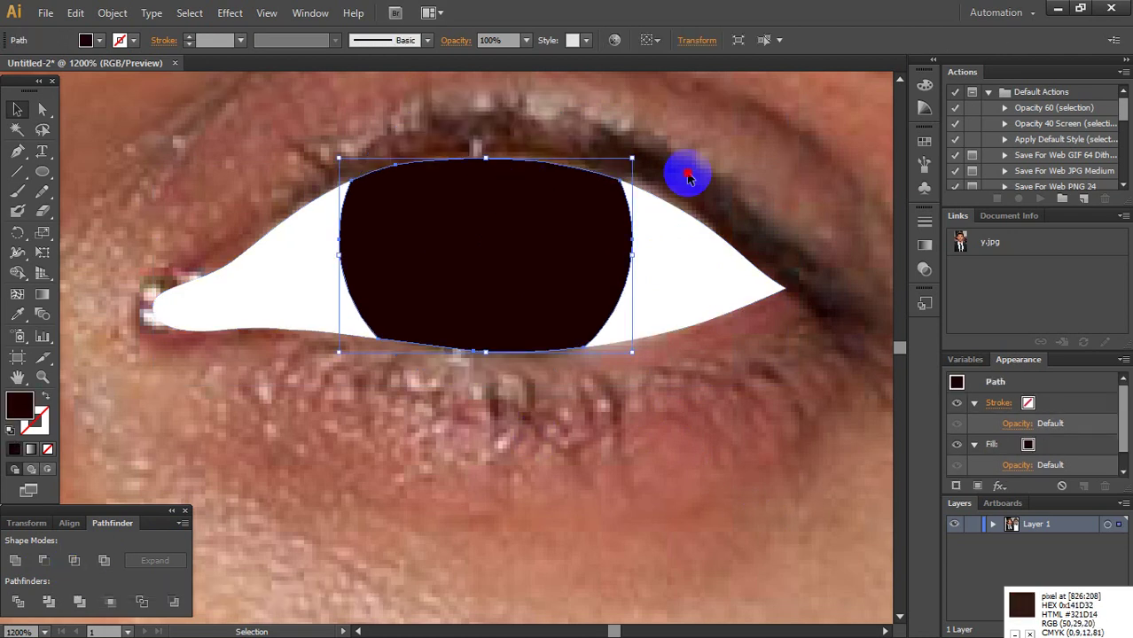
click(688, 176)
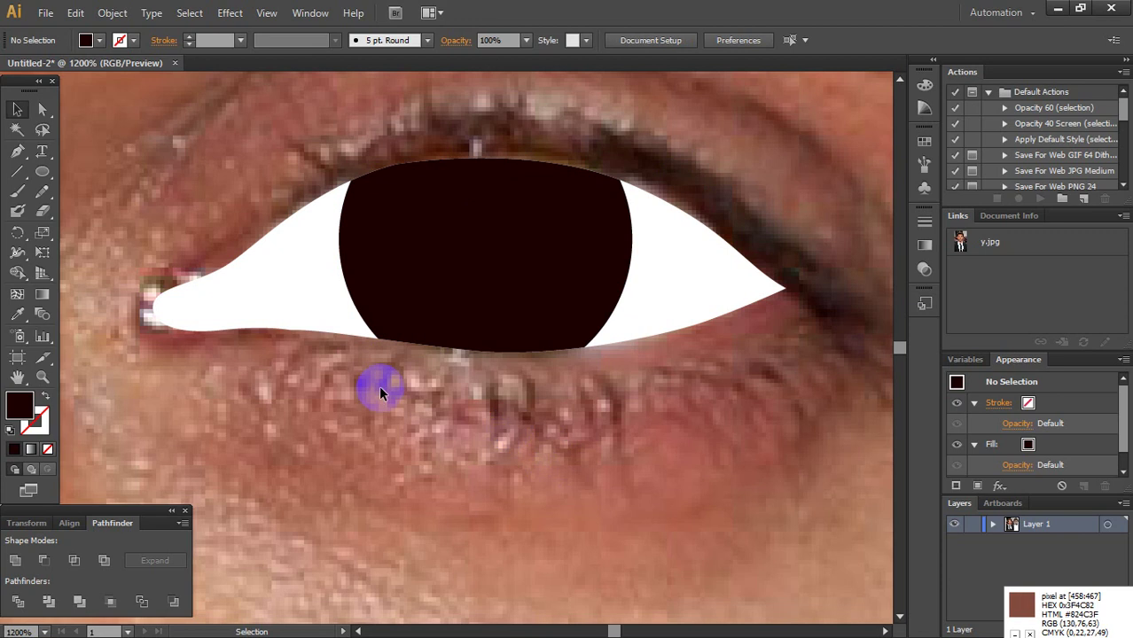
click(173, 306)
alt+scroll(201, 301, down, 2)
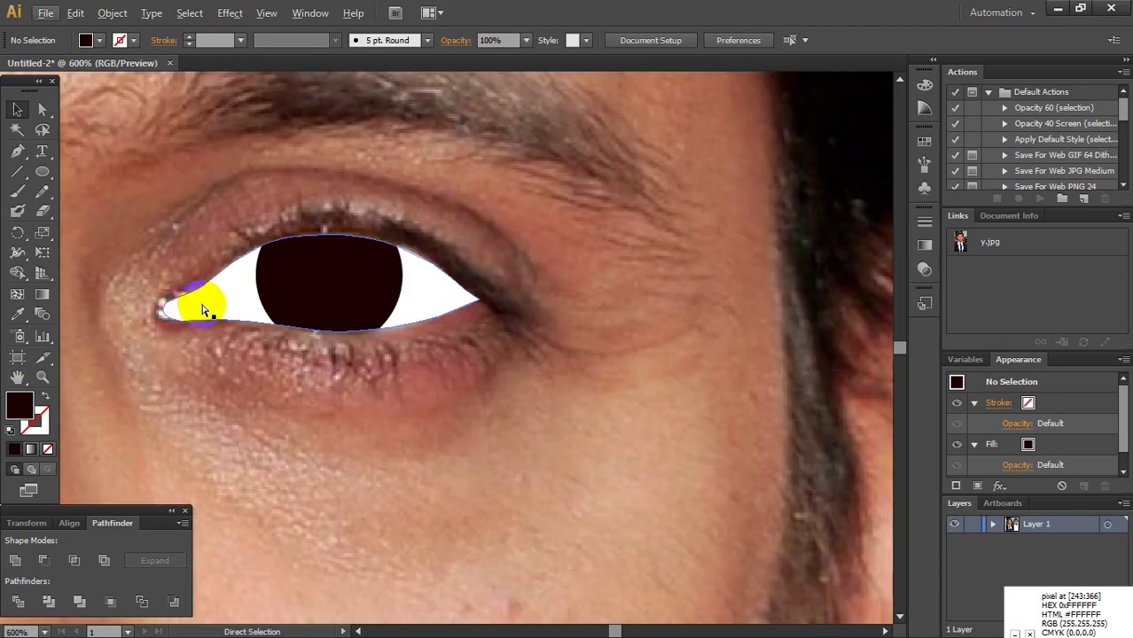
alt+scroll(201, 301, down, 3)
alt+scroll(661, 281, up, 4)
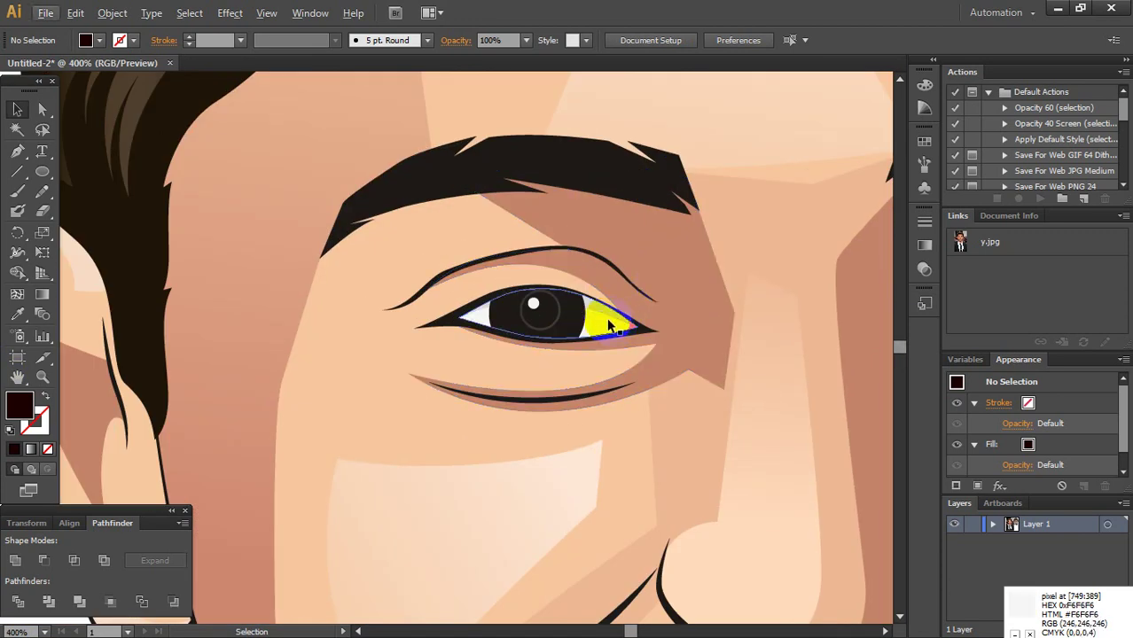
alt+scroll(604, 315, up, 2)
alt+scroll(592, 286, down, 5)
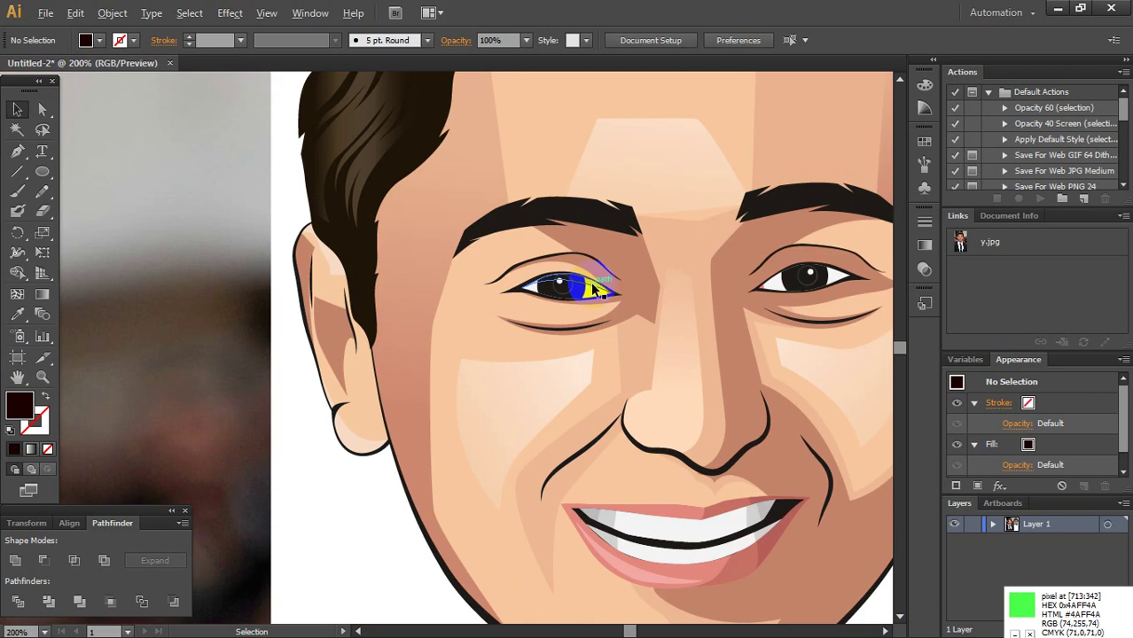
drag(592, 286, 294, 304)
alt+scroll(296, 304, up, 5)
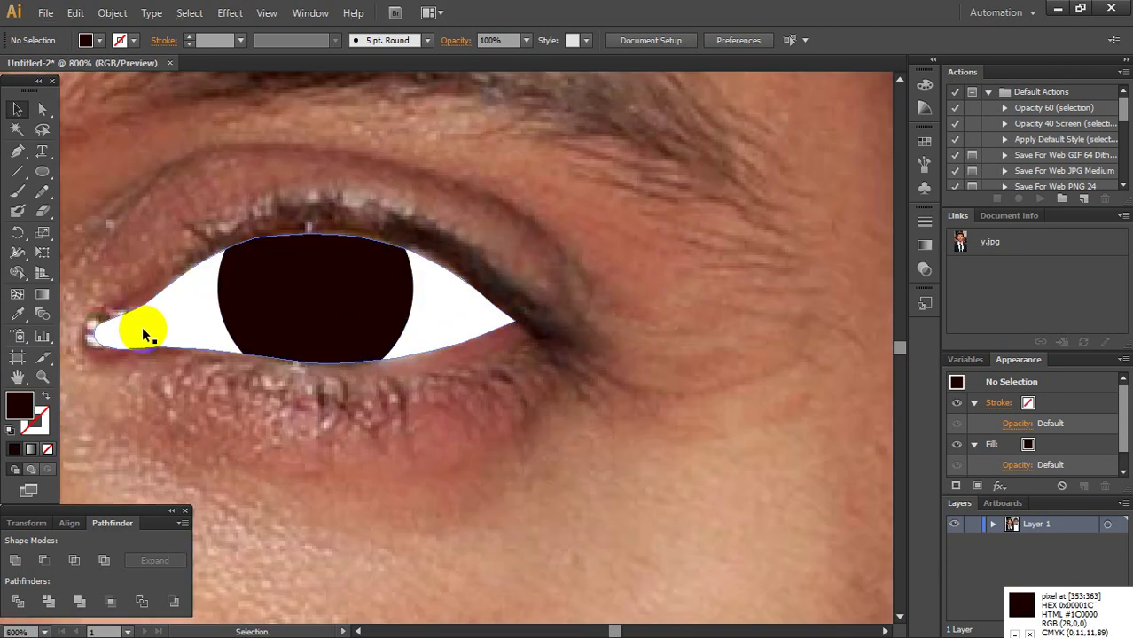
ctrl+scroll(258, 317, left, 2)
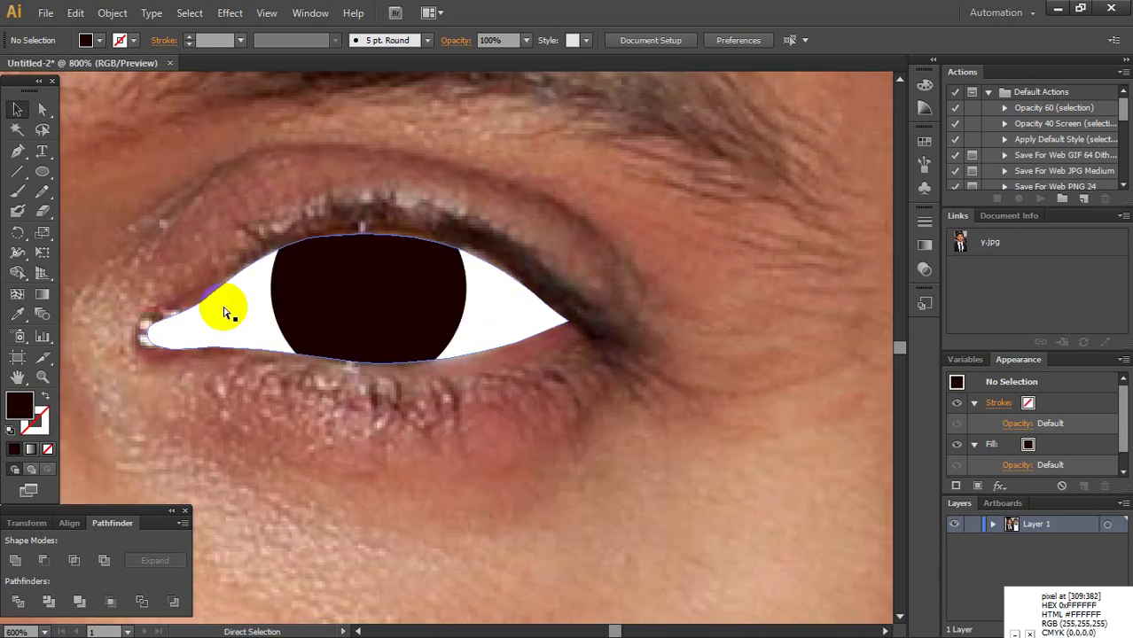
click(14, 157)
Trace the lower eyelid with curved anchors from the inner corner to the outer corner.
click(194, 293)
mouse_move(147, 297)
mouse_down()
mouse_move(151, 359)
mouse_move(273, 363)
mouse_up()
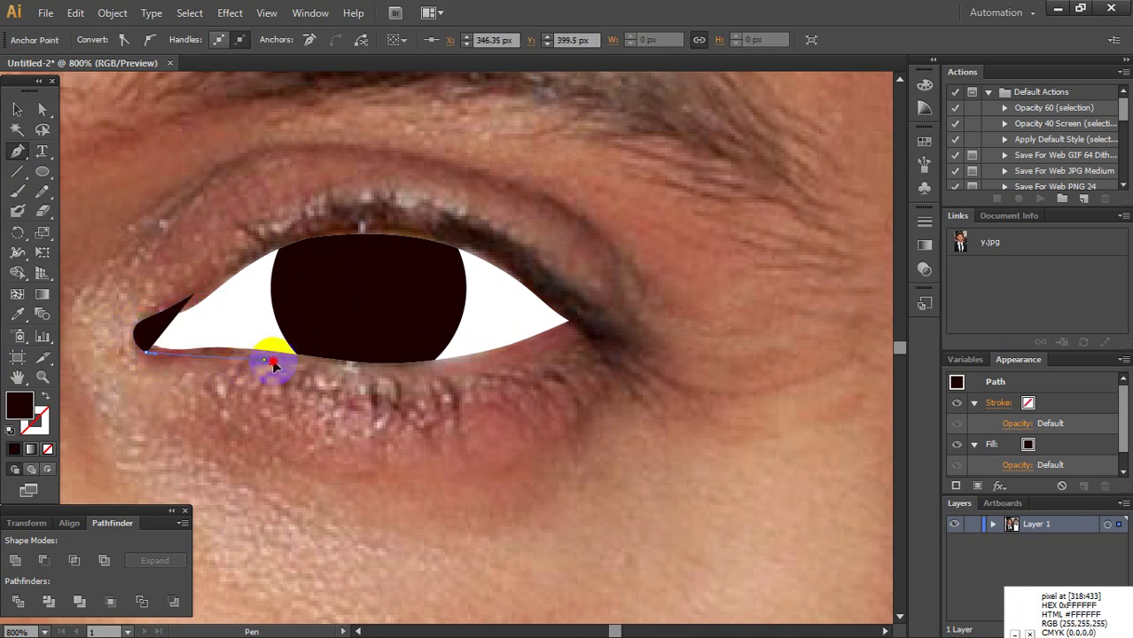
mouse_move(310, 377)
mouse_down()
mouse_move(189, 355)
mouse_move(207, 348)
mouse_up()
key(ctrl+plus)
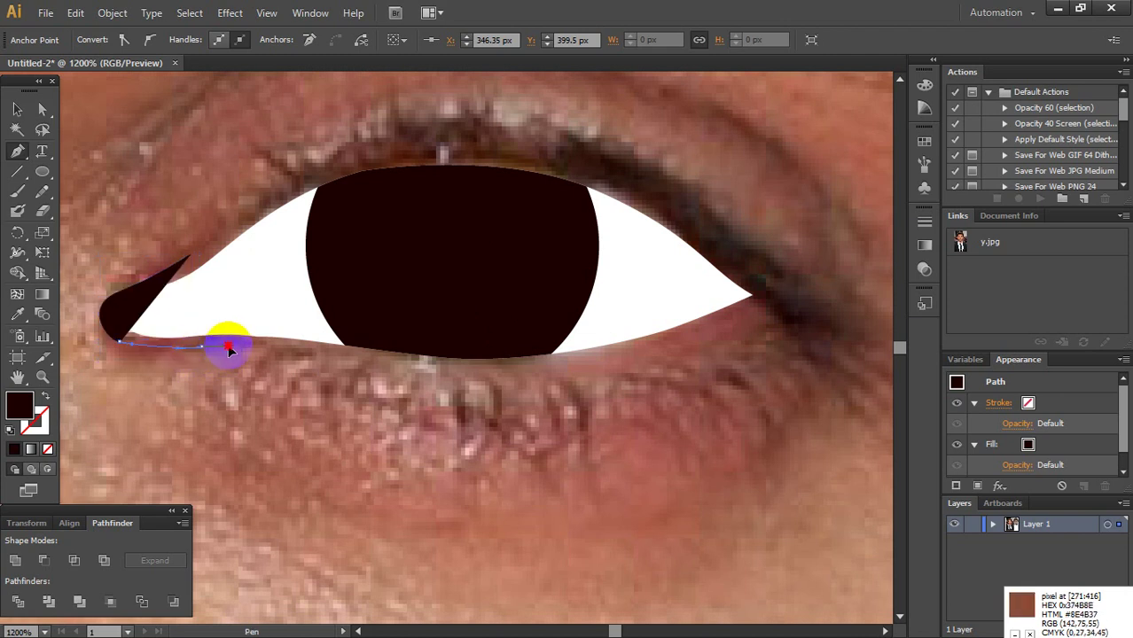
mouse_move(384, 355)
mouse_down()
mouse_move(441, 375)
mouse_move(424, 370)
mouse_up()
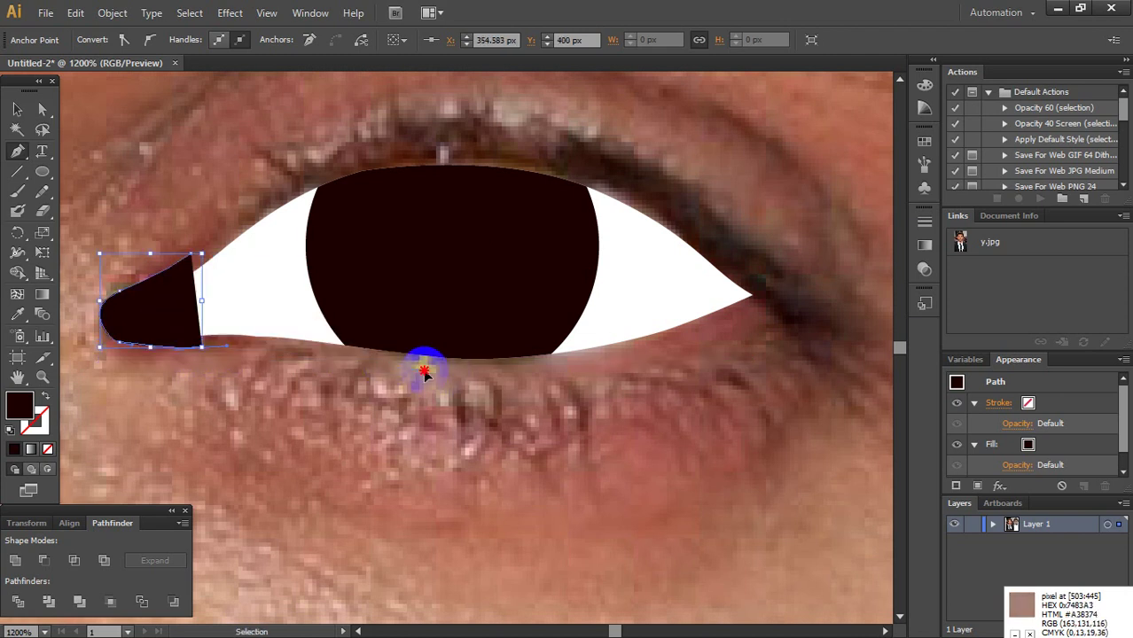
key(ctrl+minus)
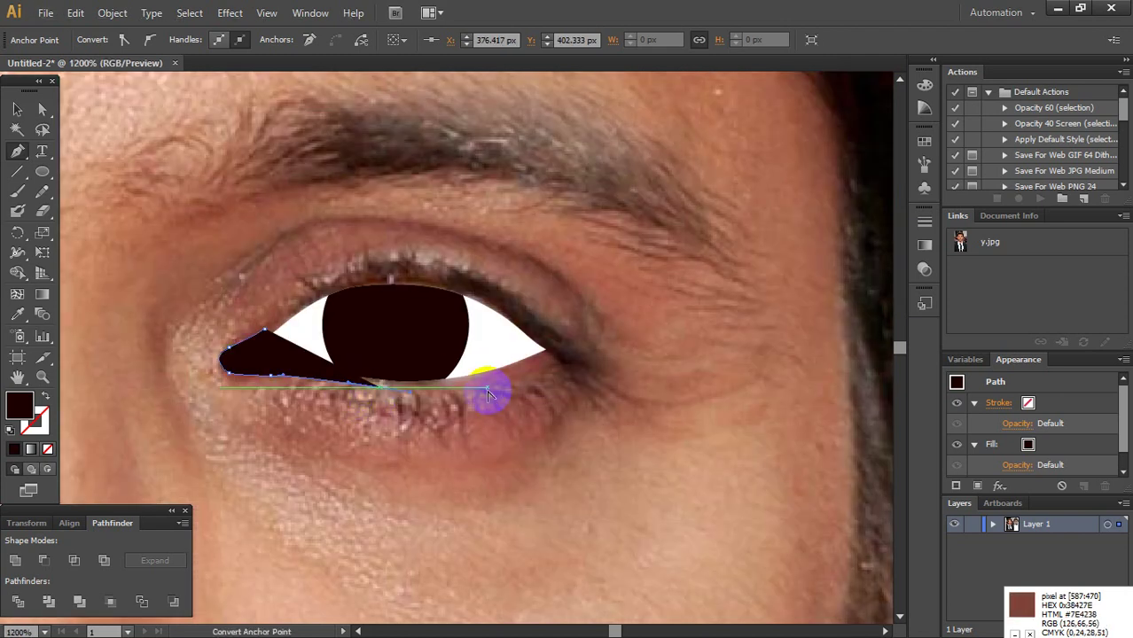
key(ctrl+plus)
drag(512, 369, 569, 340)
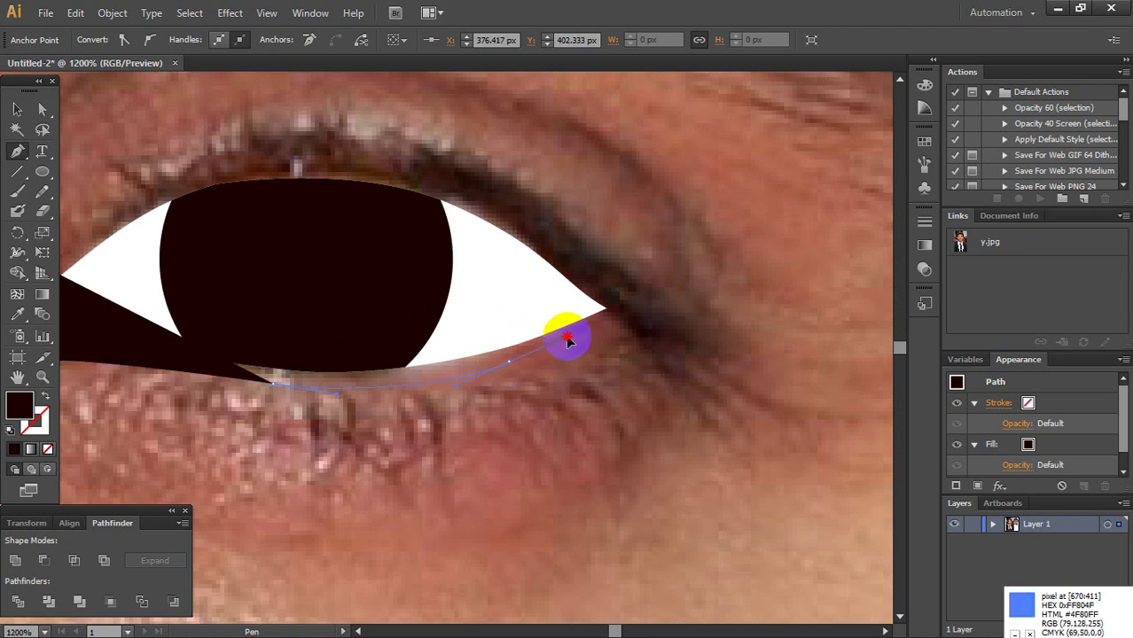
drag(640, 327, 705, 353)
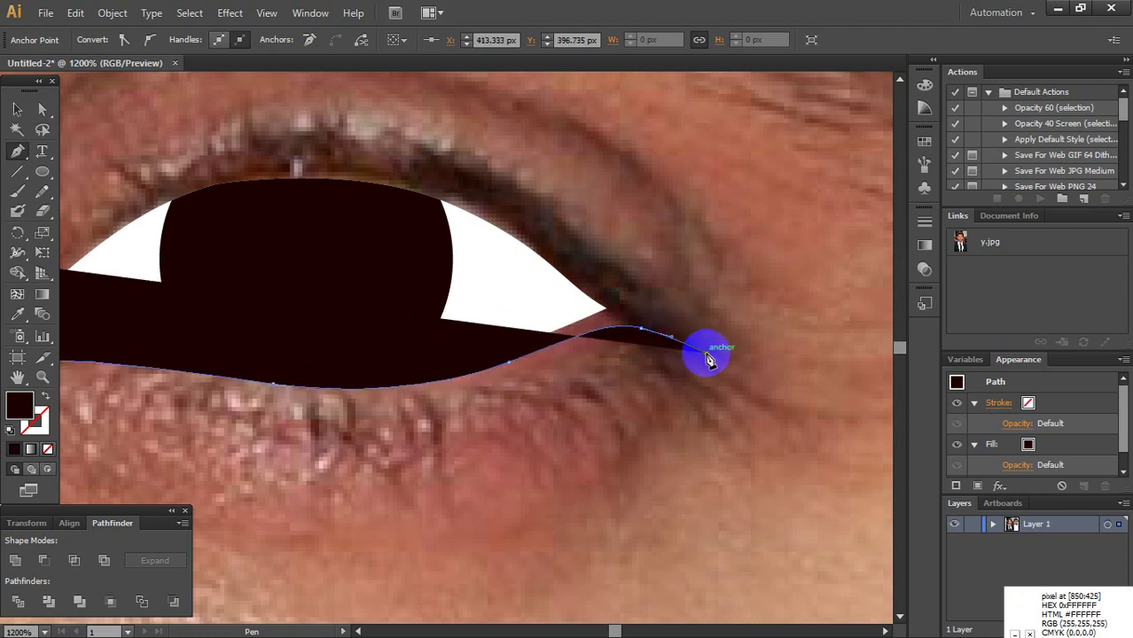
Make the path a black outline and trace the upper eyelid back to close it at the start.
click(49, 401)
click(612, 295)
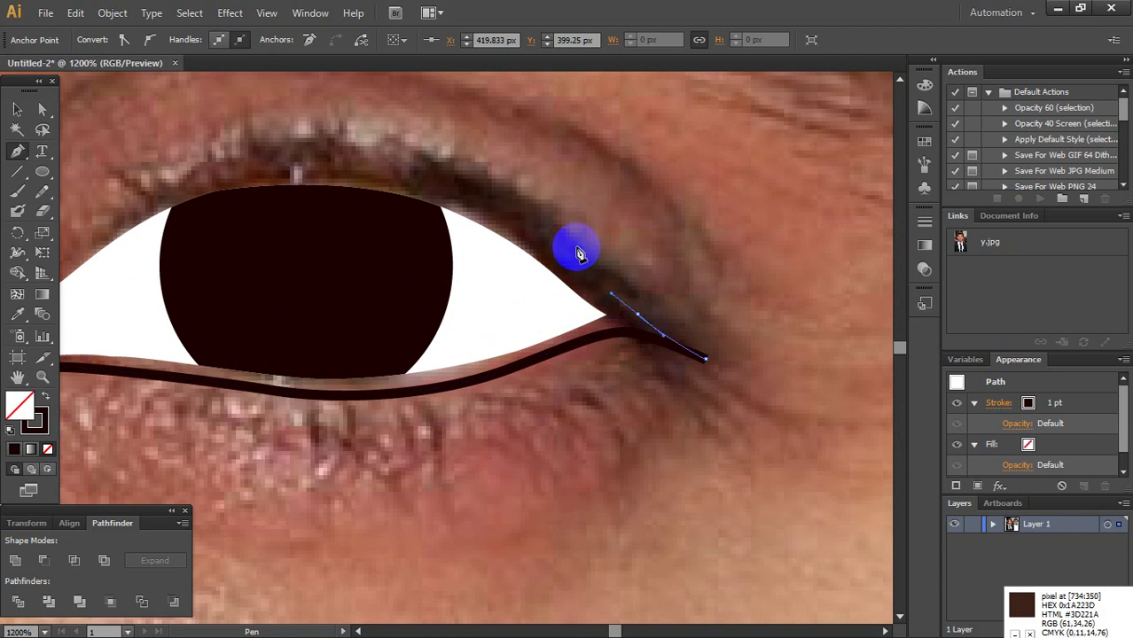
click(542, 221)
click(493, 196)
click(435, 176)
scroll(764, 324, down, 2)
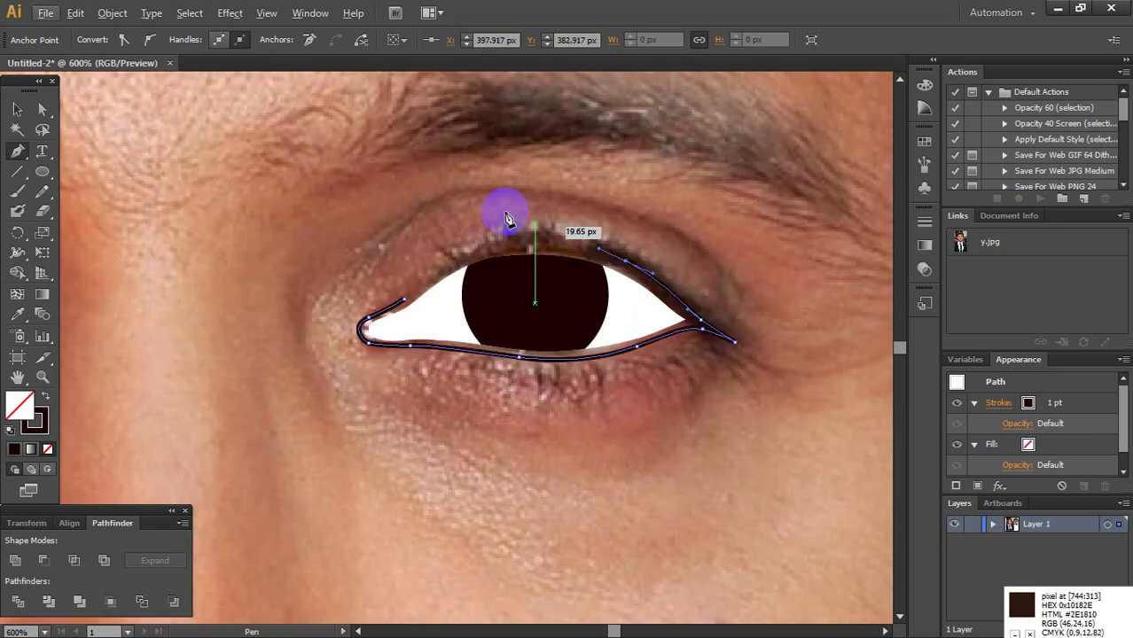
scroll(546, 243, up, 2)
click(455, 232)
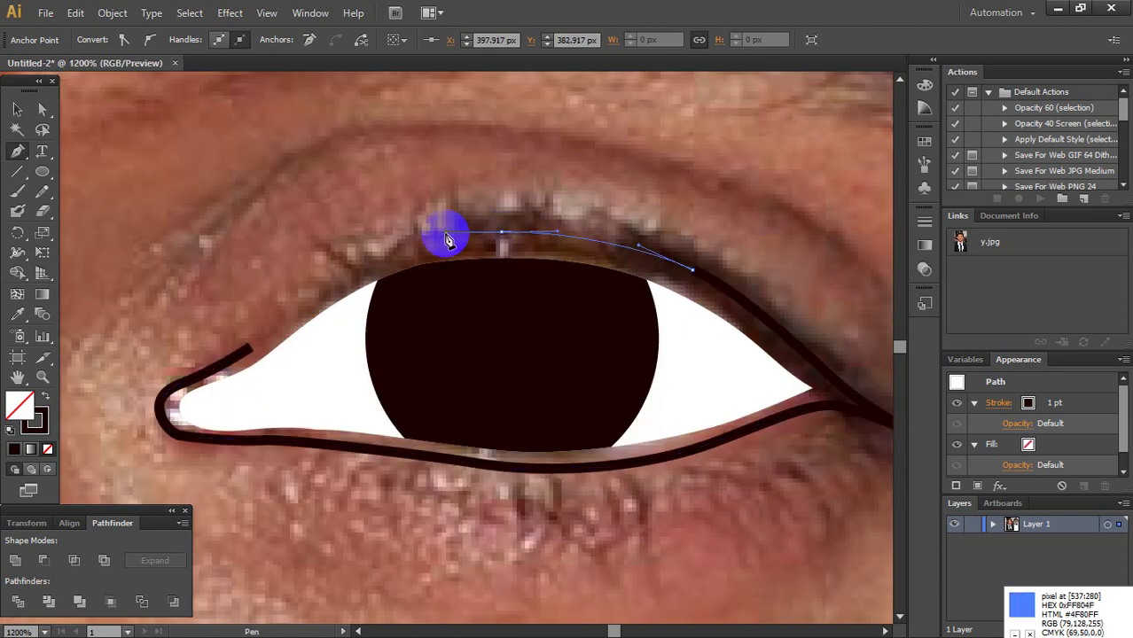
drag(446, 237, 359, 270)
mouse_move(251, 348)
mouse_down()
mouse_move(263, 342)
mouse_move(241, 347)
mouse_up()
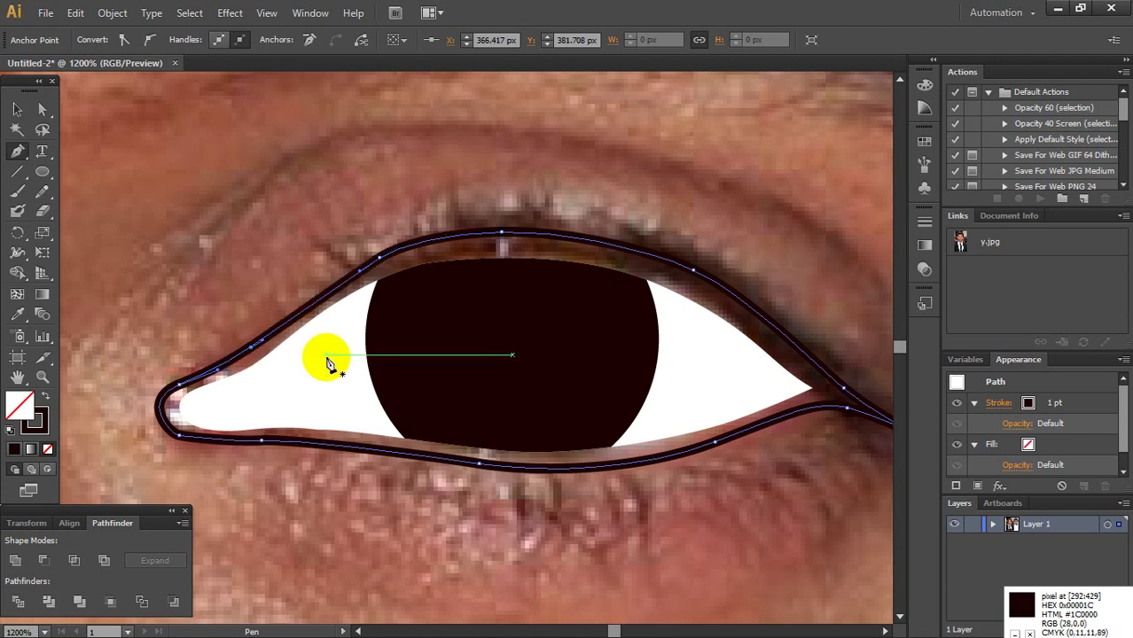
key(v)
Swap fill and stroke so the closed eye outline becomes a solid dark shape.
click(394, 175)
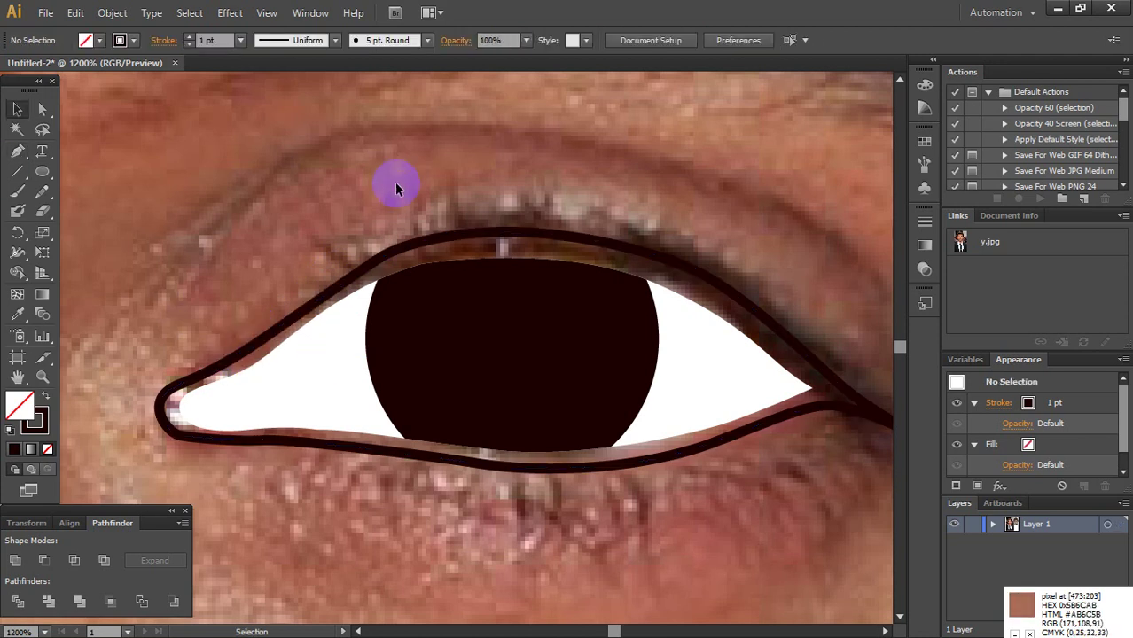
click(448, 240)
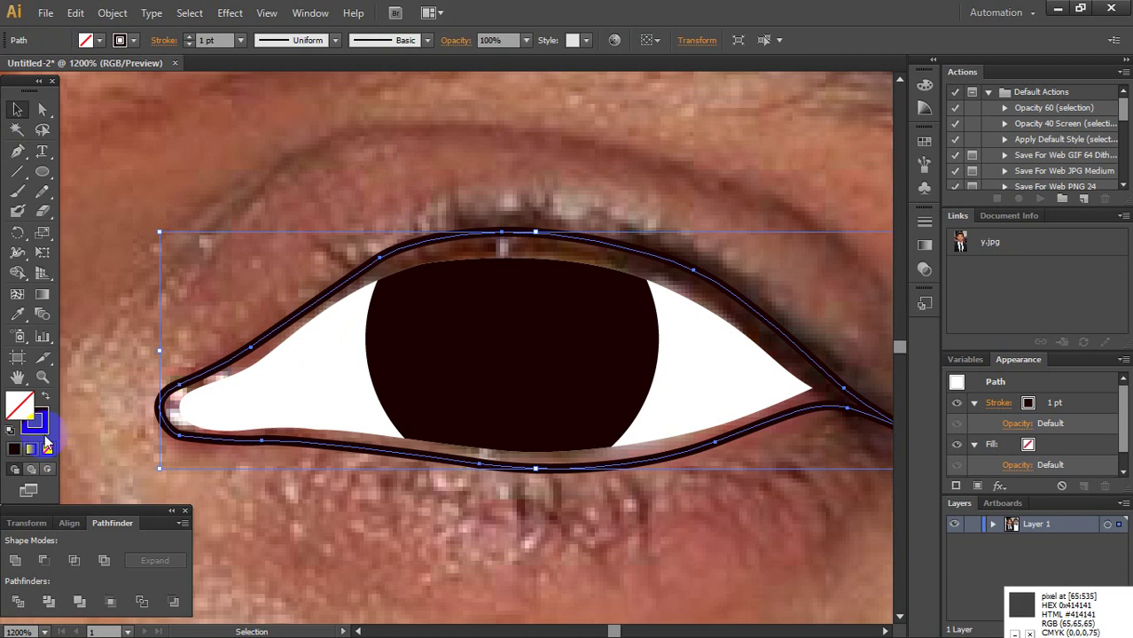
click(44, 400)
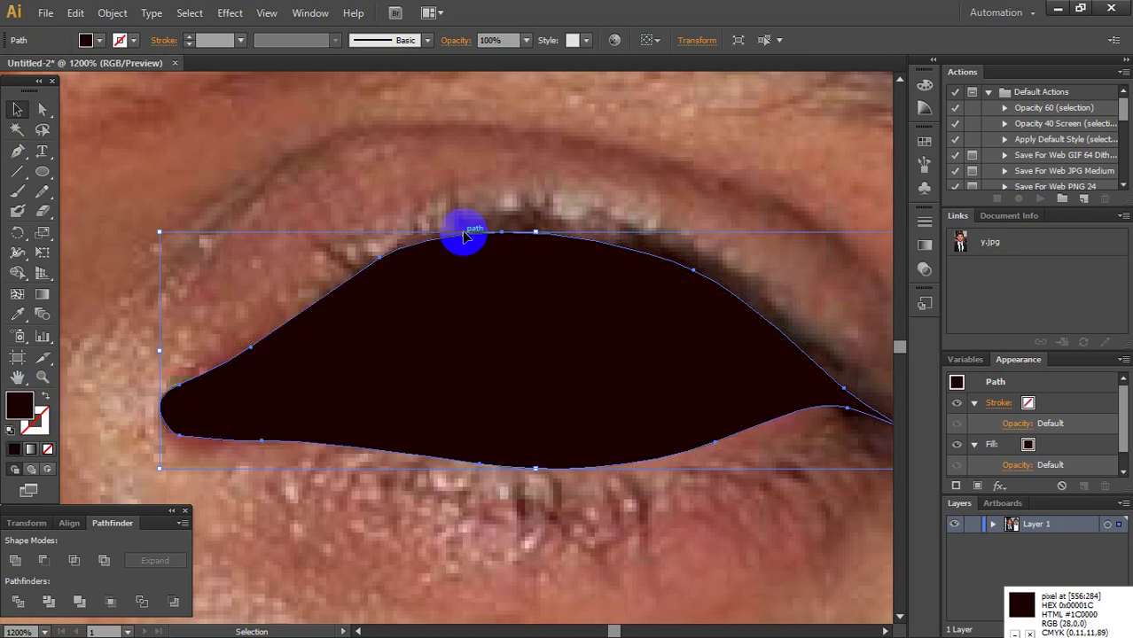
click(545, 188)
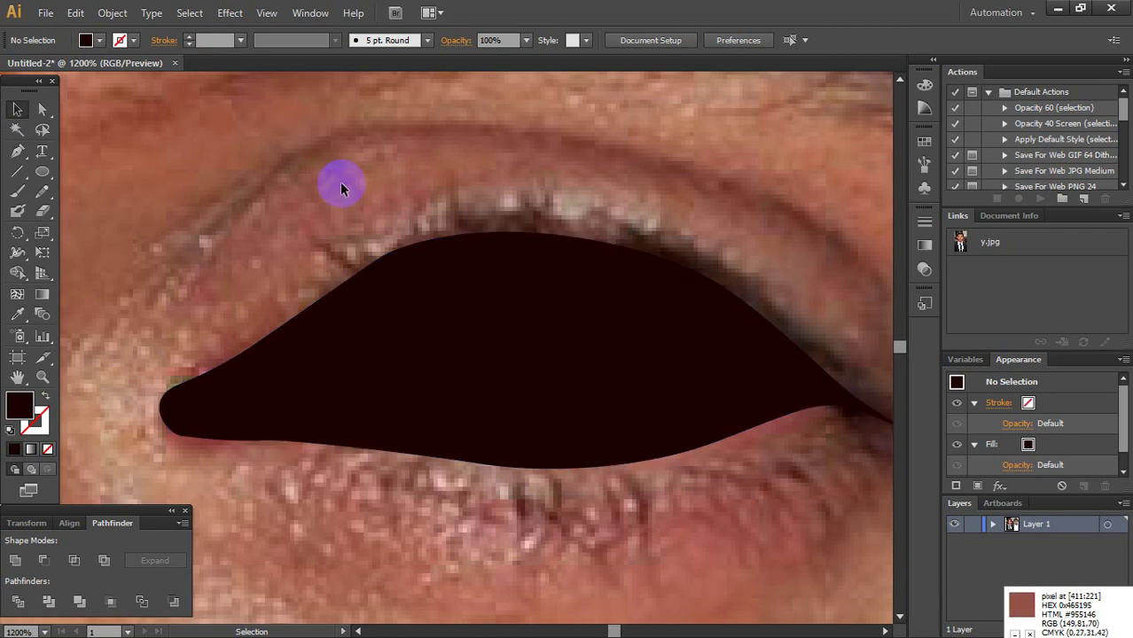
click(520, 361)
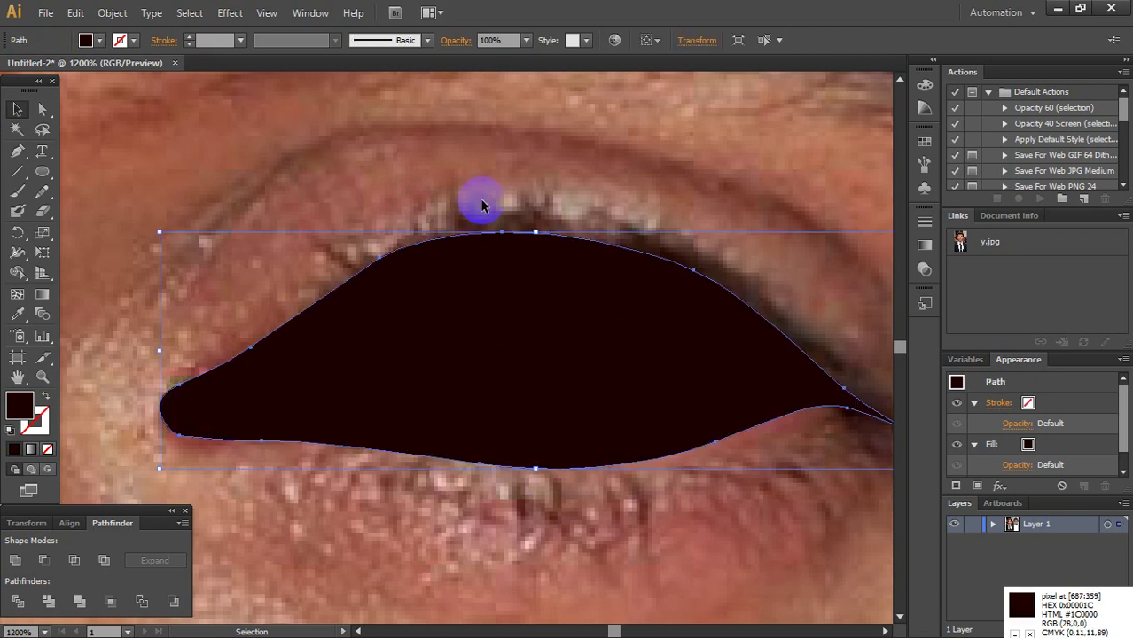
Send the dark eye shape backward twice so the white eye and iris show in front.
right_click(521, 306)
mouse_move(567, 537)
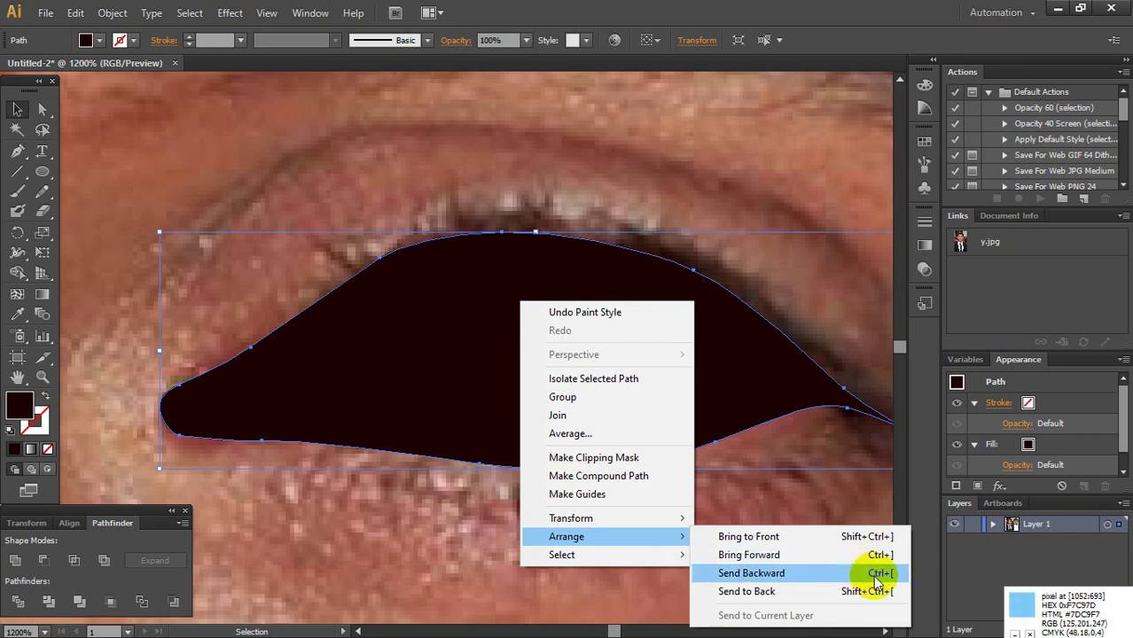
click(873, 575)
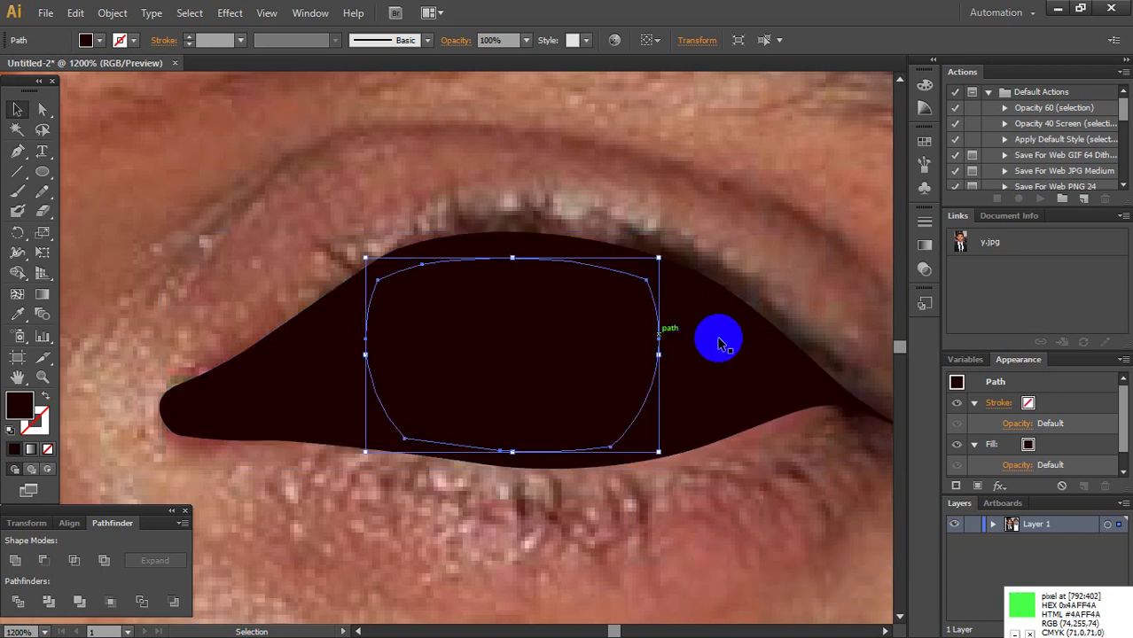
right_click(733, 344)
mouse_move(780, 575)
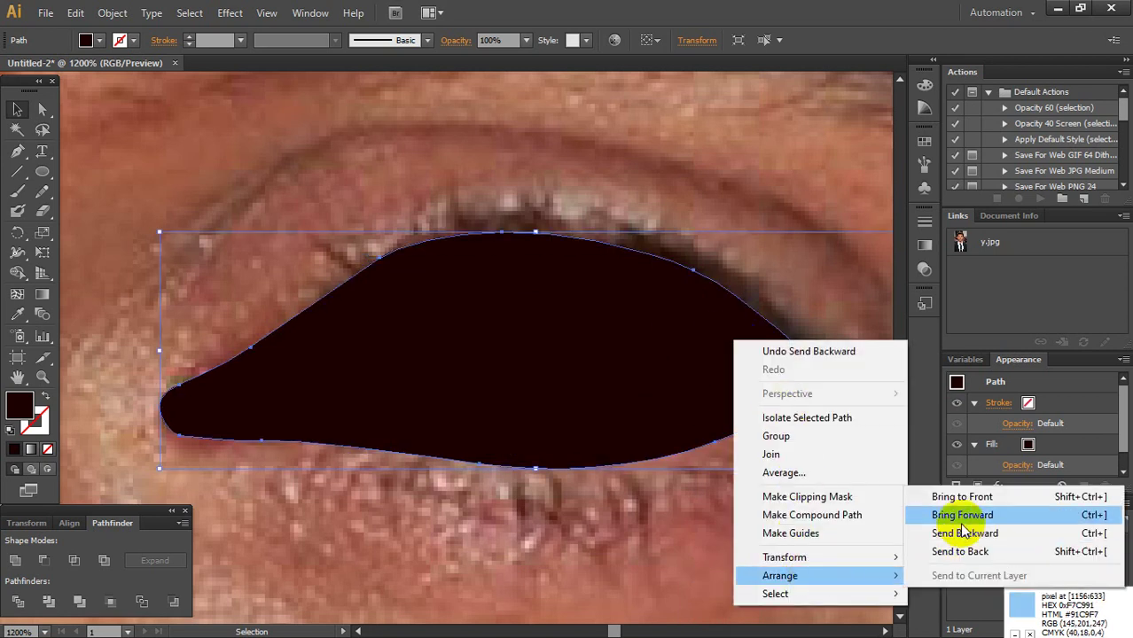
click(966, 536)
click(720, 474)
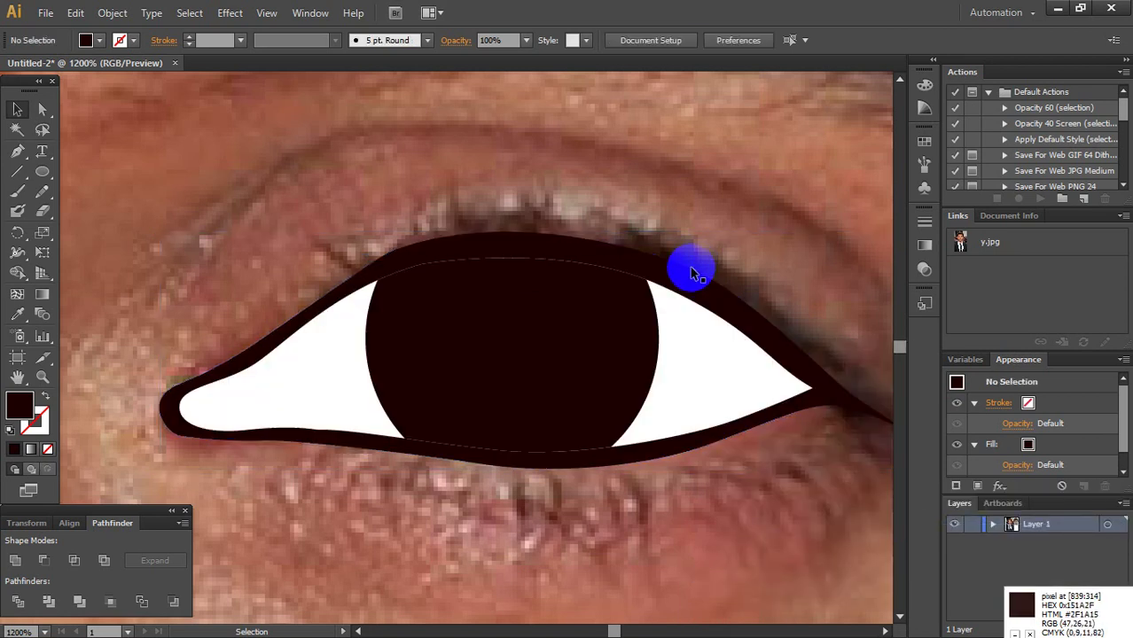
click(690, 282)
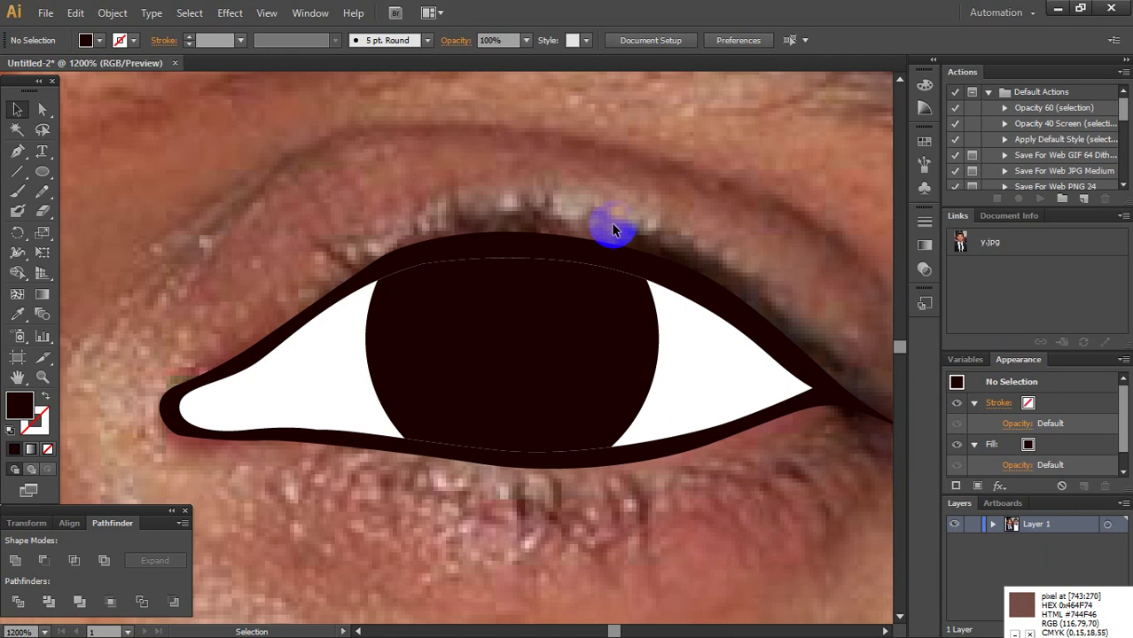
Draw a curved Pen path along the crease above the eye, inner to outer corner.
scroll(615, 229, down, 1)
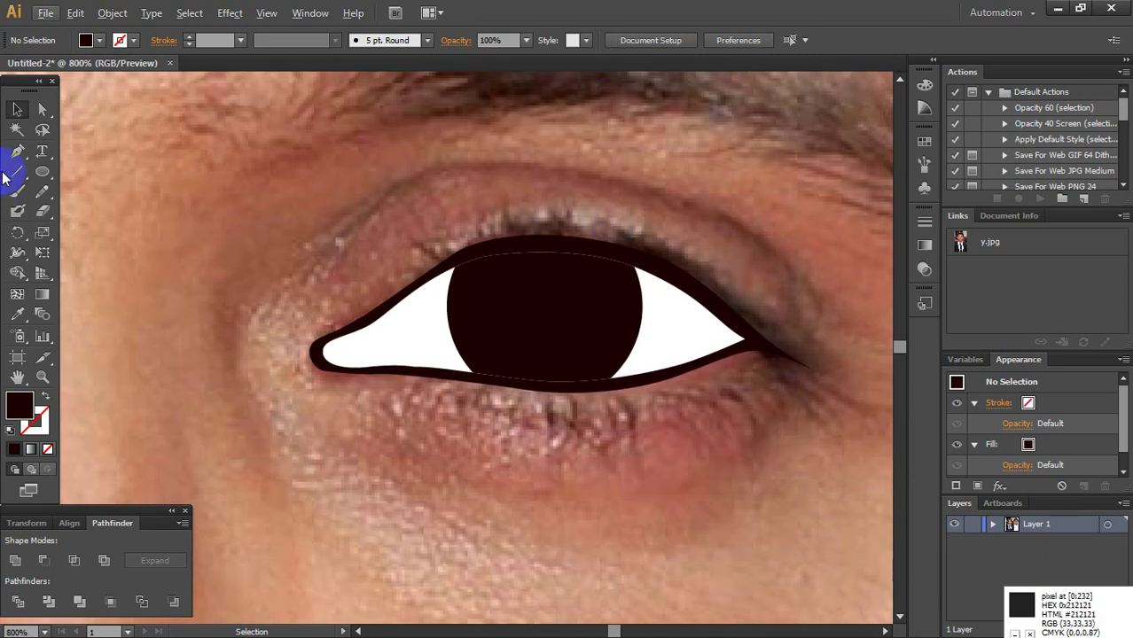
click(17, 150)
click(304, 266)
drag(412, 188, 432, 177)
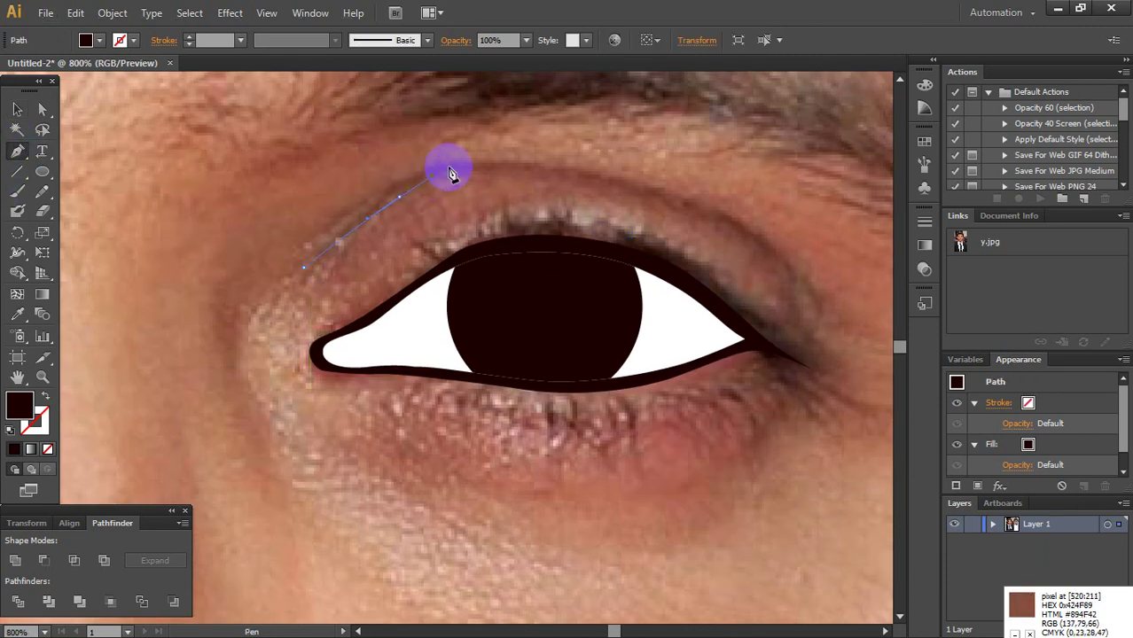
drag(538, 163, 591, 166)
mouse_move(692, 204)
mouse_down()
mouse_move(735, 221)
mouse_move(801, 282)
mouse_up()
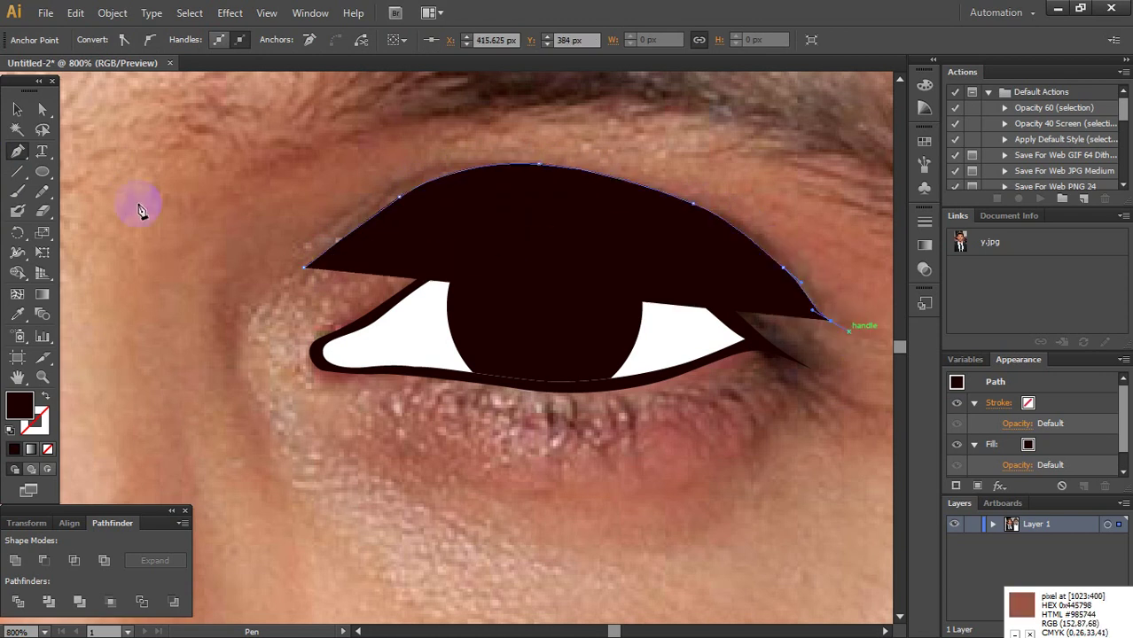
click(17, 109)
click(291, 165)
Swap fill and stroke so the crease becomes an unfilled black line.
click(499, 235)
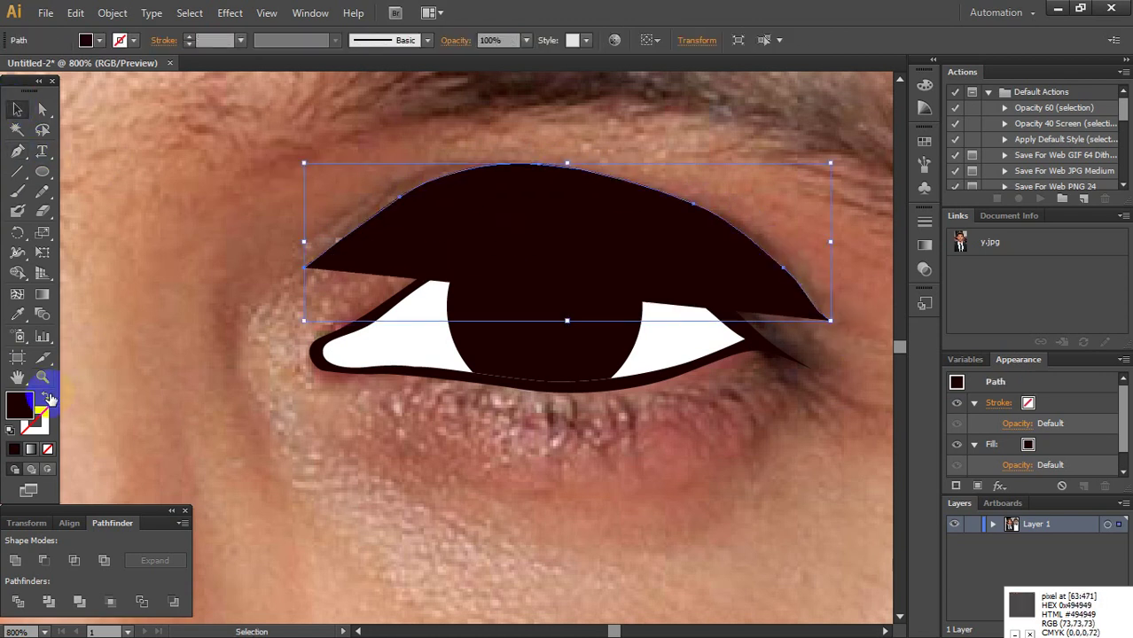
click(45, 396)
click(316, 190)
click(401, 198)
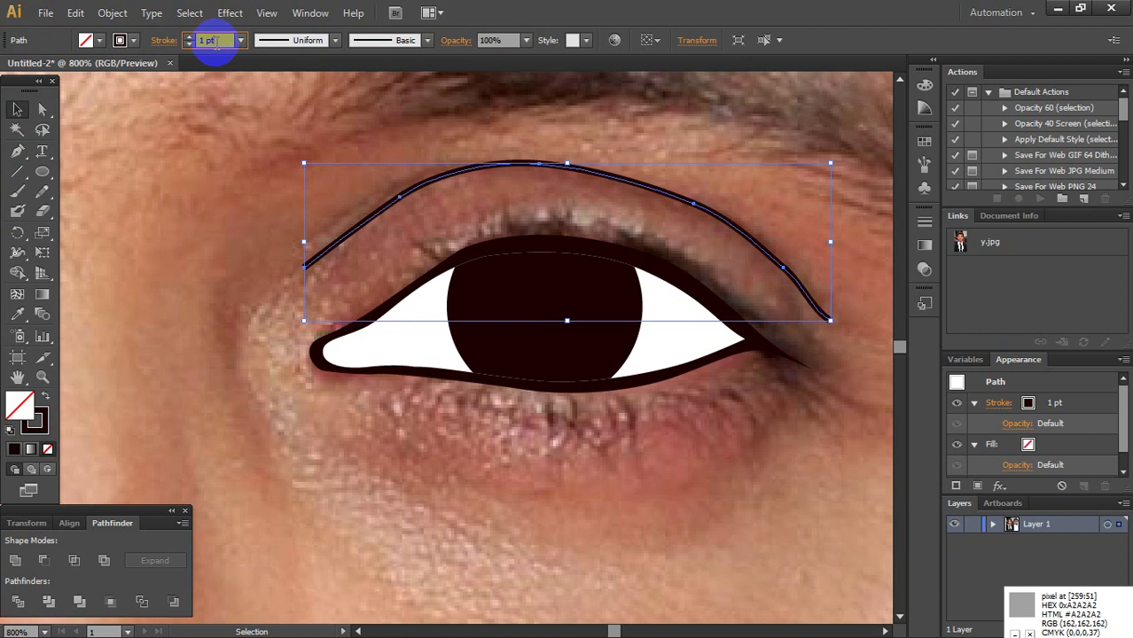
scroll(216, 44, up, 3)
scroll(215, 45, down, 1)
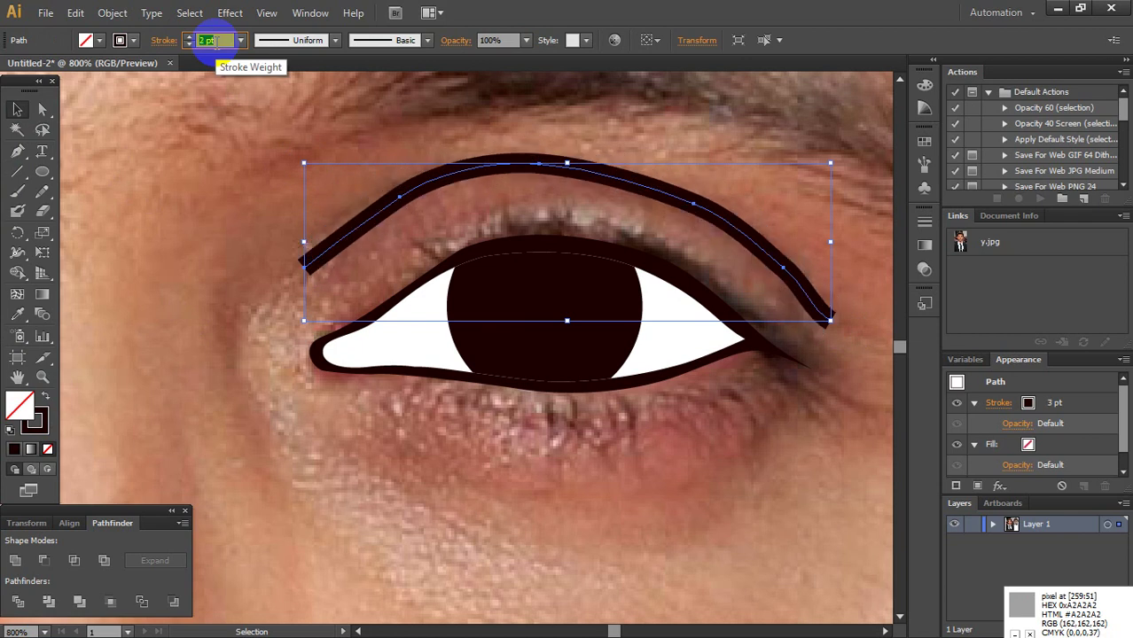
Apply the tapered Width Profile 1 to the crease stroke.
click(302, 40)
click(277, 98)
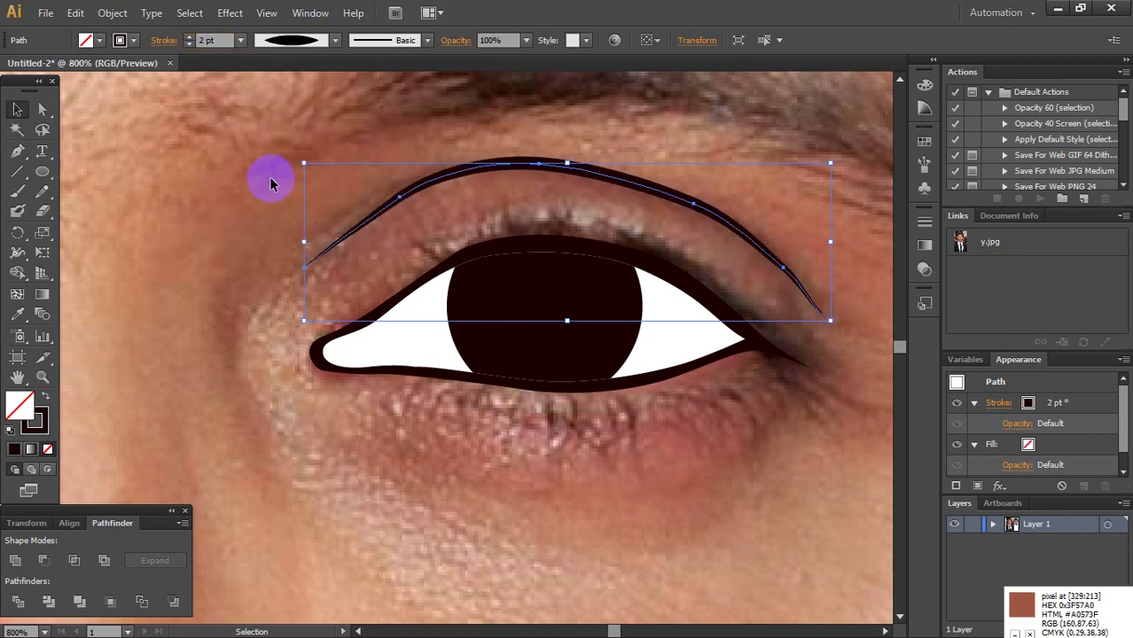
click(272, 184)
click(293, 40)
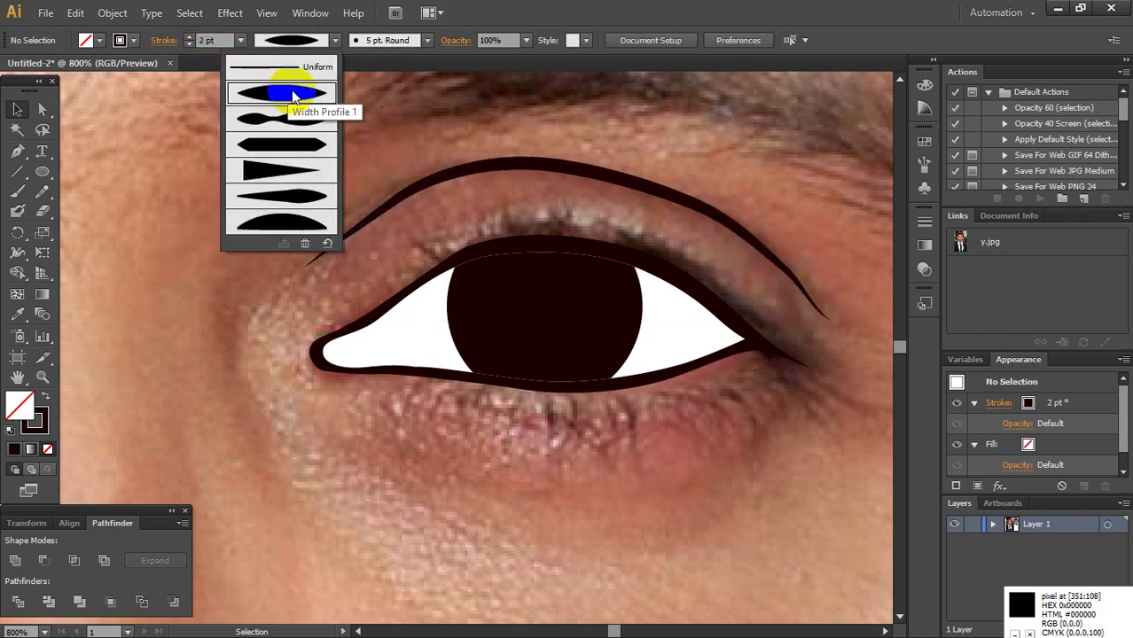
click(481, 142)
scroll(434, 204, down, 1)
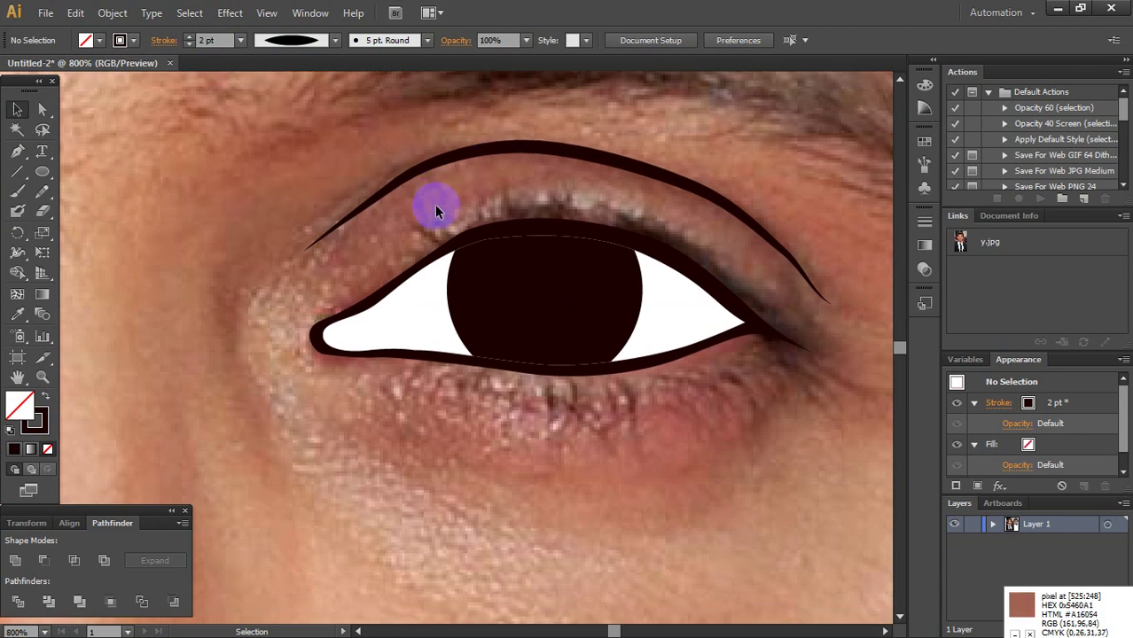
Start the outline at the inner eye corner and curve it across the eye white over the iris.
key(p)
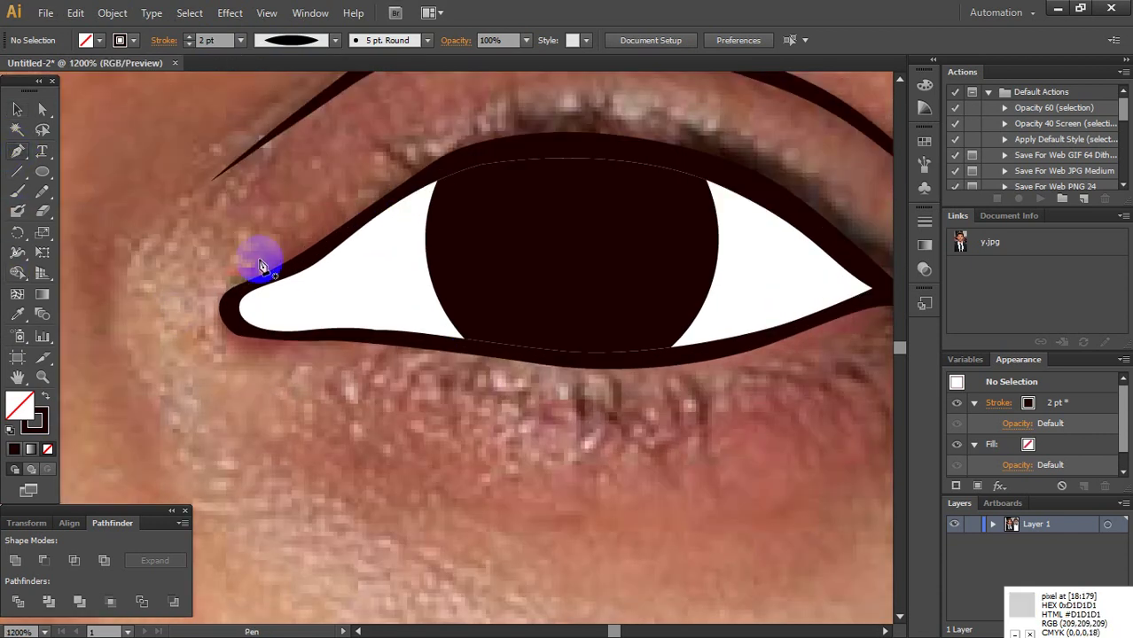
scroll(252, 253, up, 1)
scroll(293, 309, up, 1)
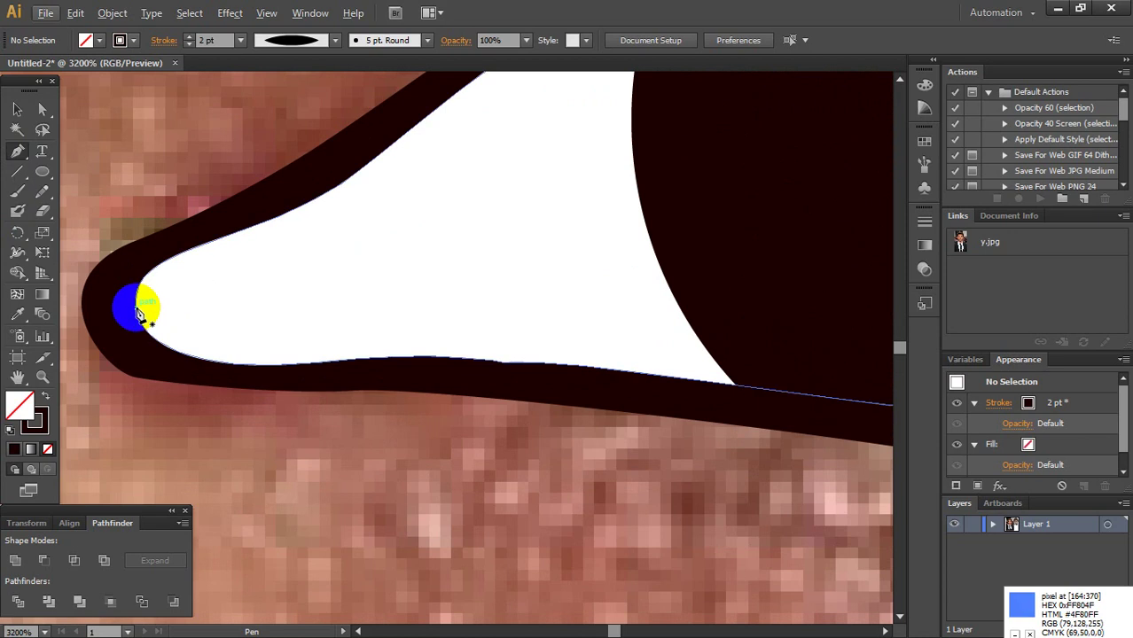
click(136, 309)
drag(239, 257, 325, 239)
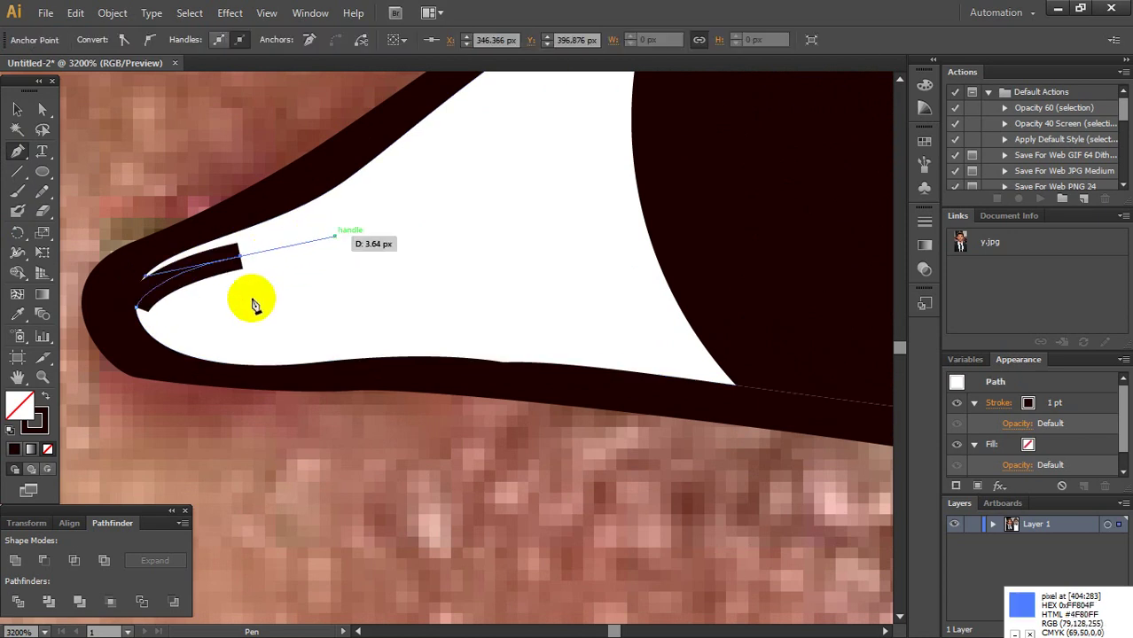
scroll(283, 293, down, 3)
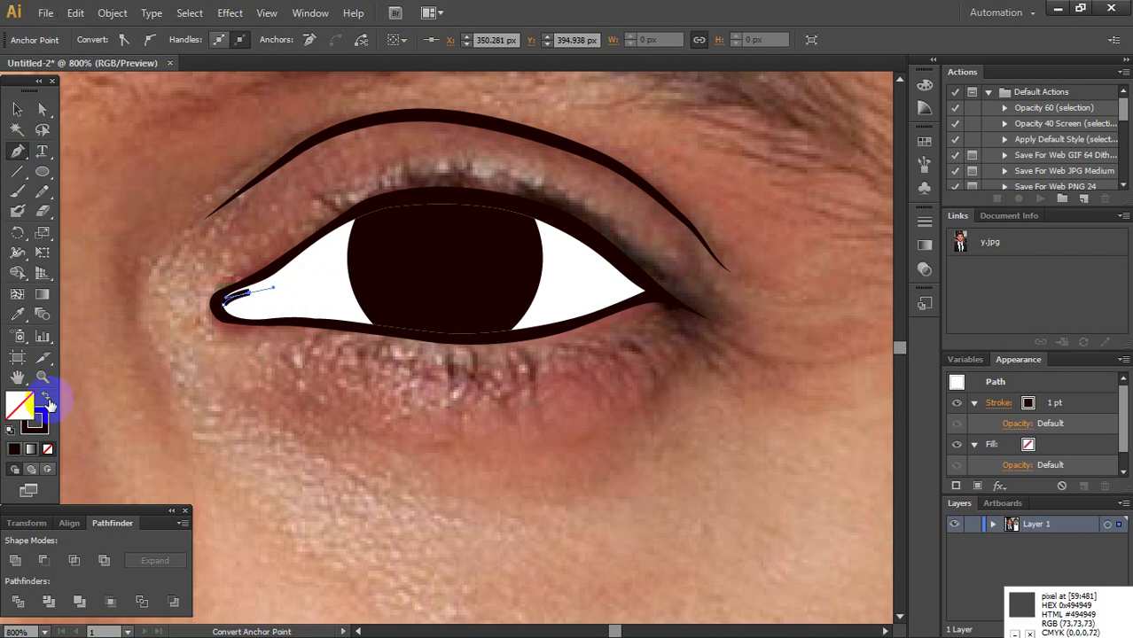
scroll(327, 293, up, 1)
drag(292, 238, 325, 223)
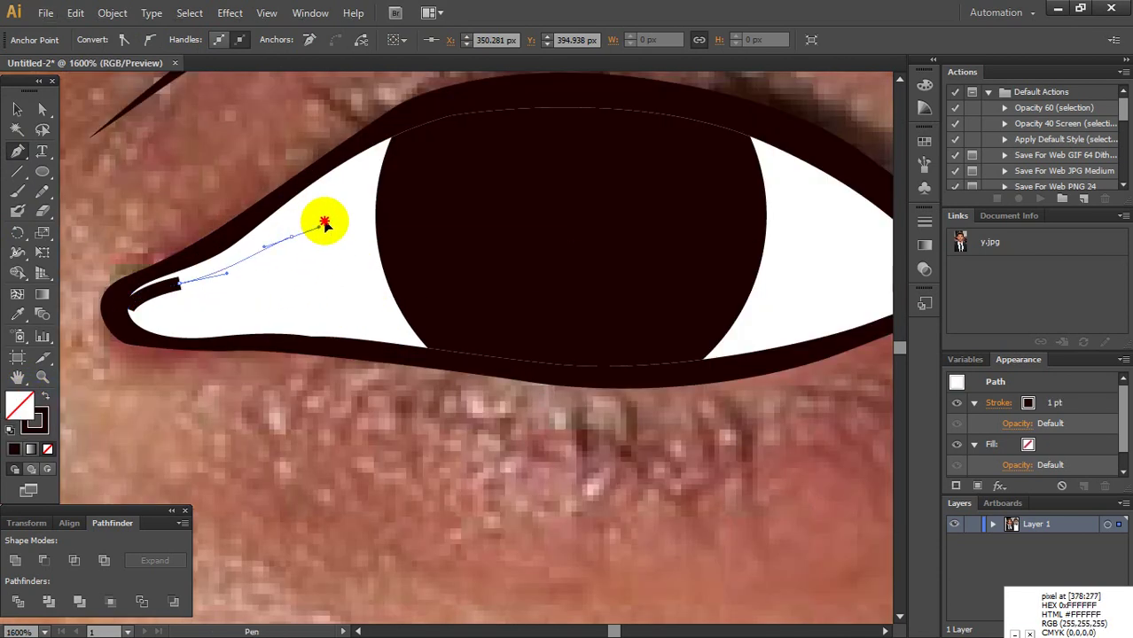
scroll(373, 221, down, 1)
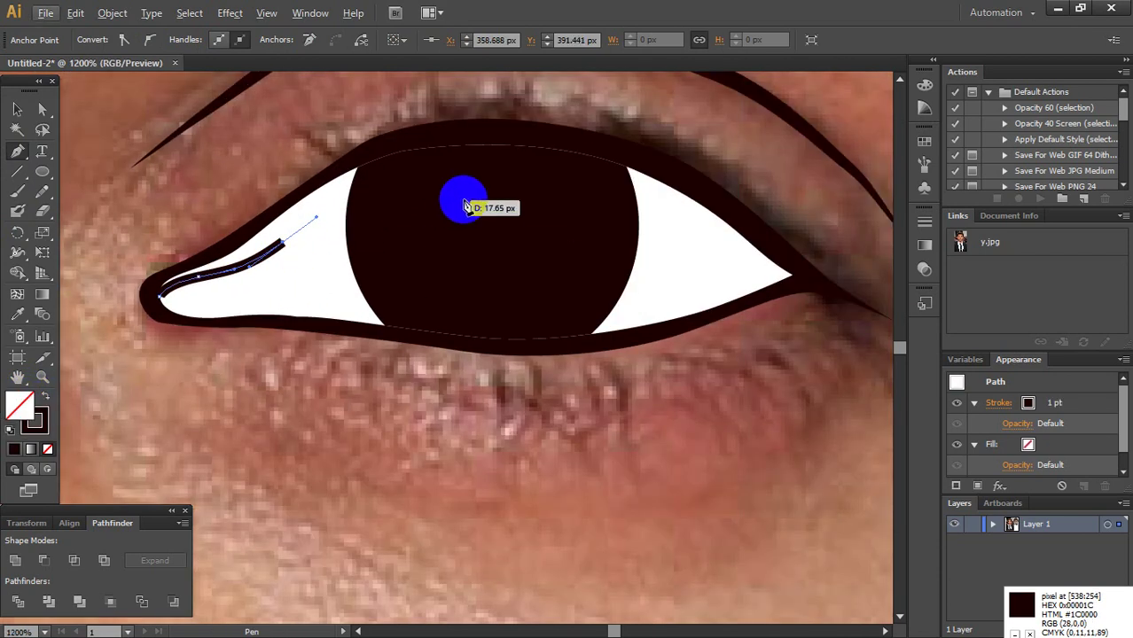
drag(477, 198, 600, 199)
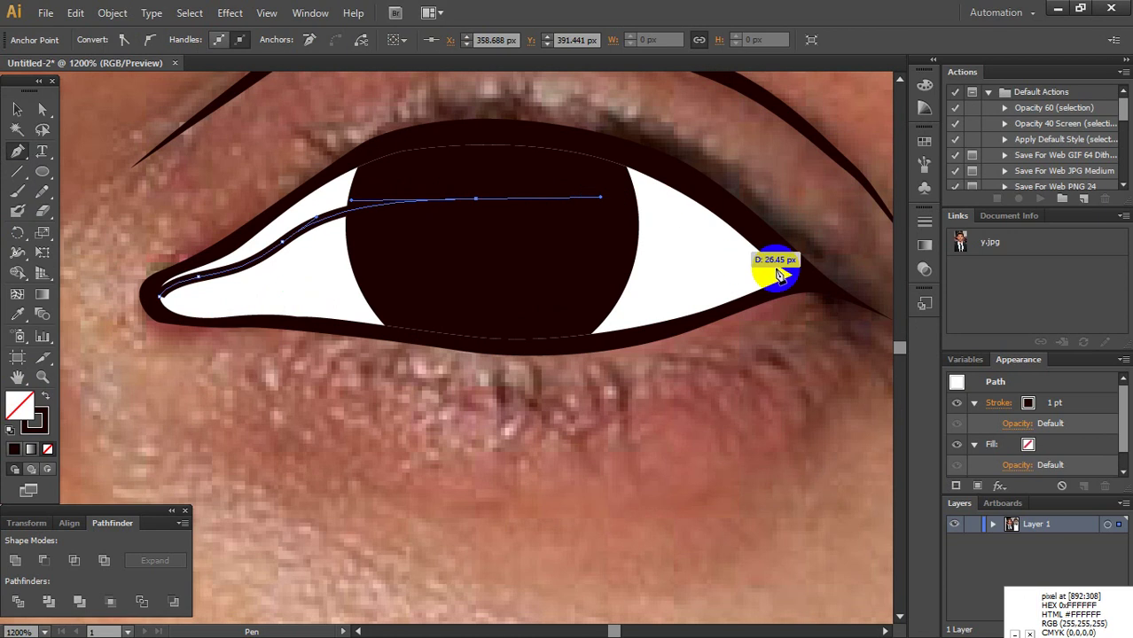
Continue to the outer corner, curve back along the upper eyelid, and close the path.
drag(717, 241, 816, 279)
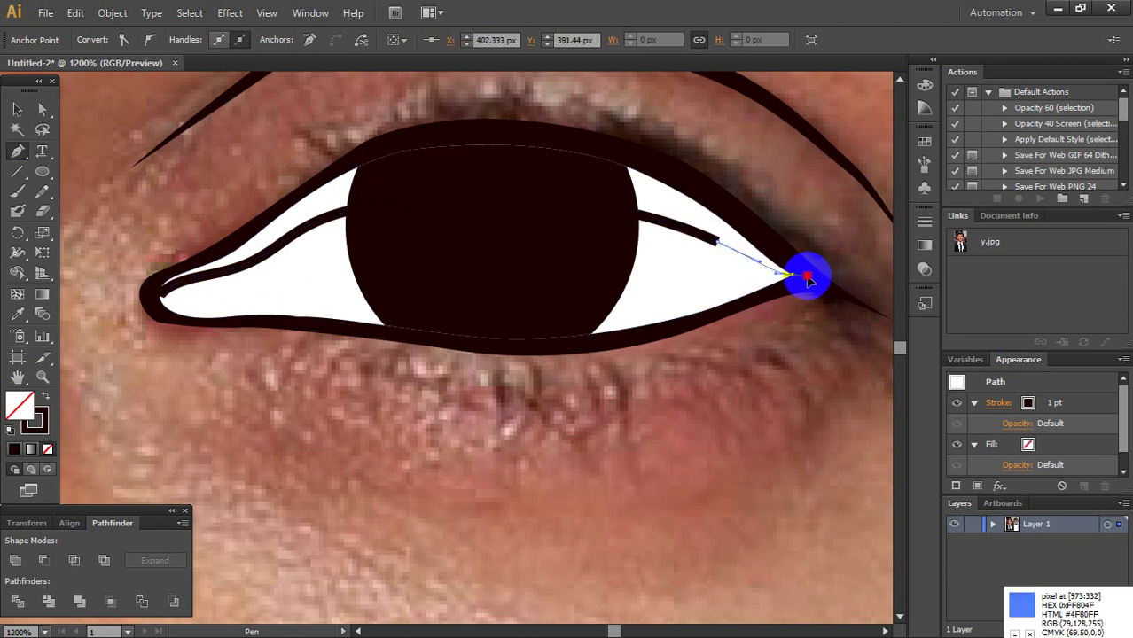
drag(748, 188, 754, 198)
drag(521, 95, 518, 101)
drag(340, 130, 329, 122)
mouse_move(238, 149)
mouse_down()
mouse_move(142, 216)
mouse_move(121, 257)
mouse_up()
click(151, 295)
click(17, 108)
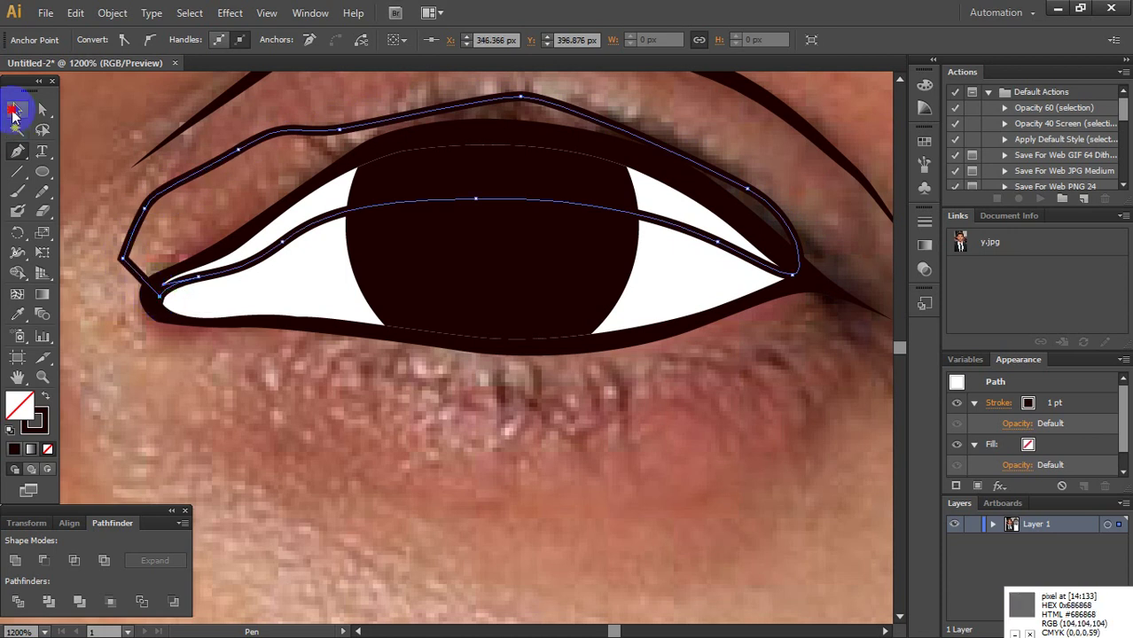
click(153, 183)
Remove the outline and fill the upper-eye shape light grey E2E2E2.
click(156, 189)
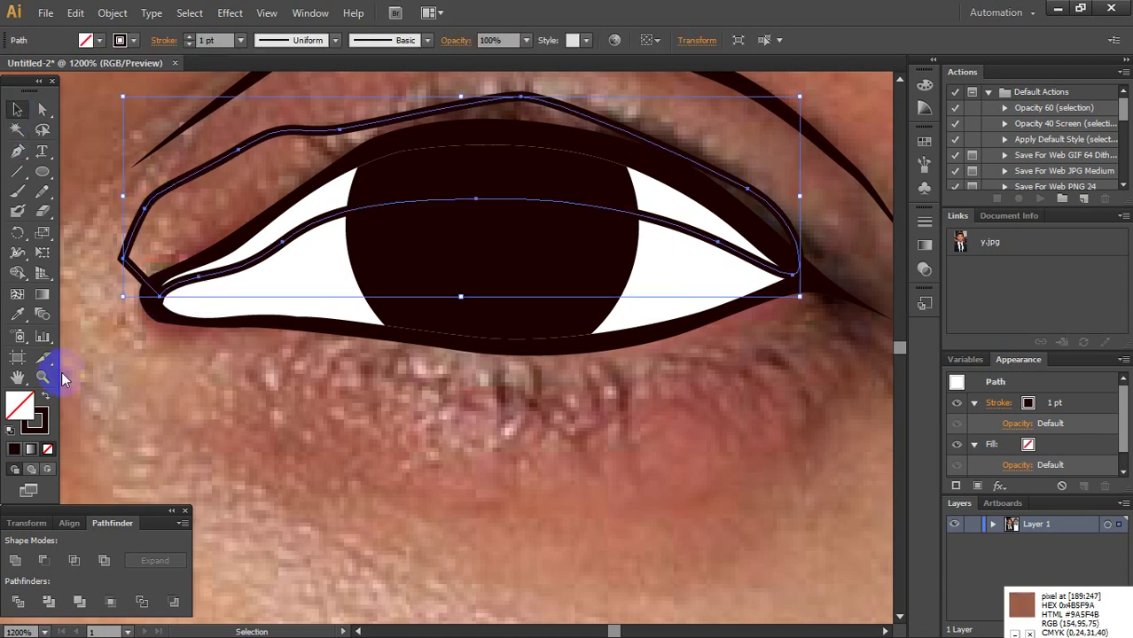
click(44, 397)
double_click(19, 404)
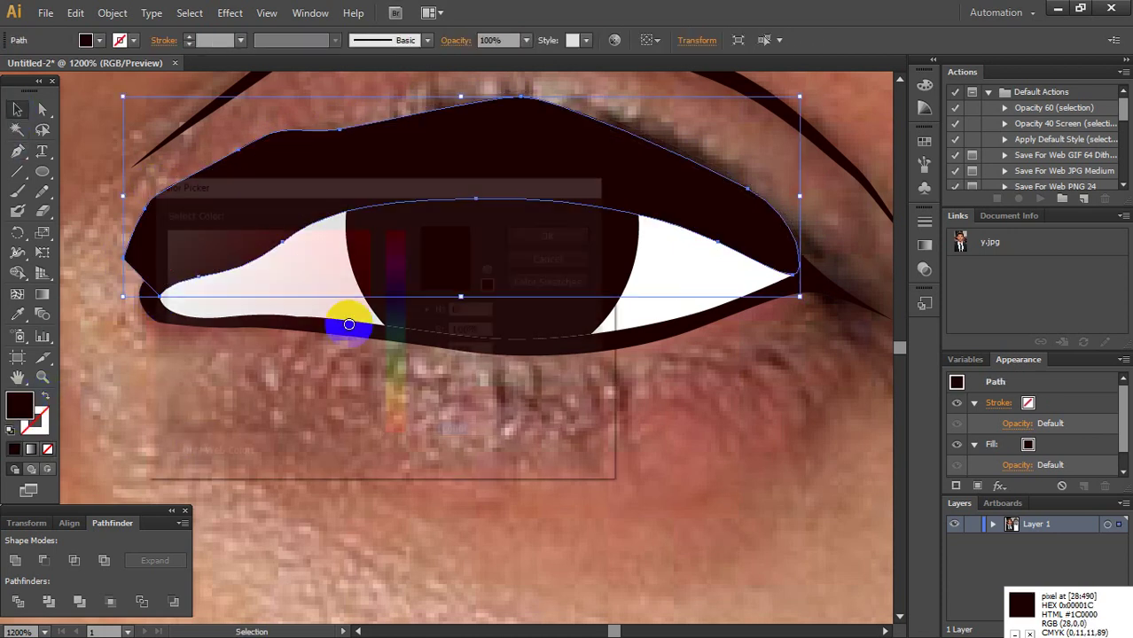
click(229, 311)
drag(173, 271, 151, 231)
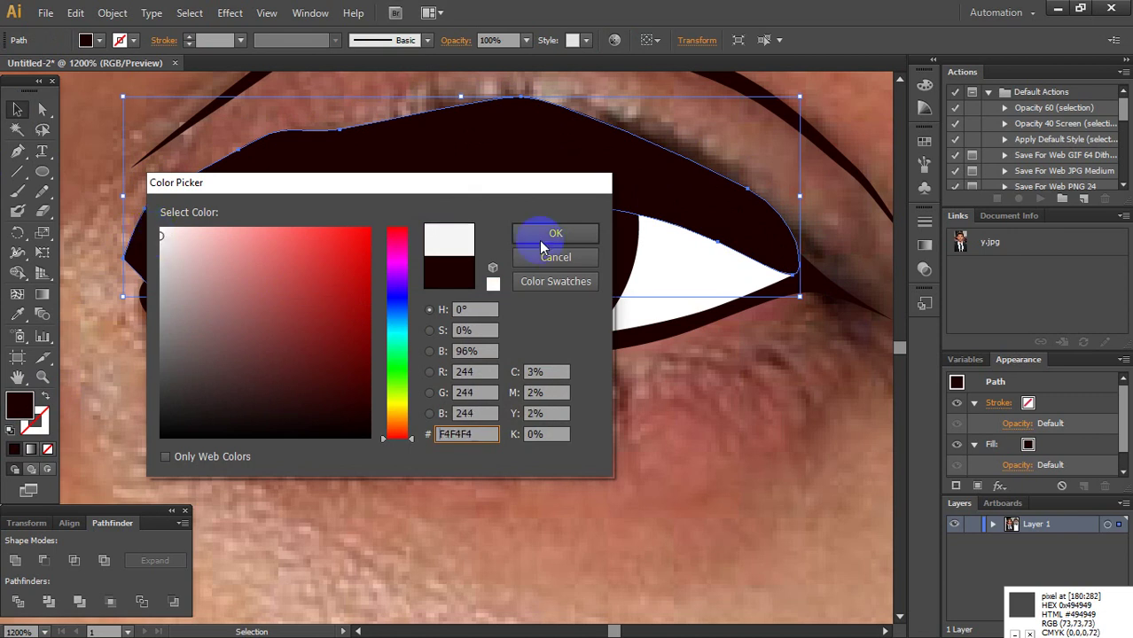
click(577, 232)
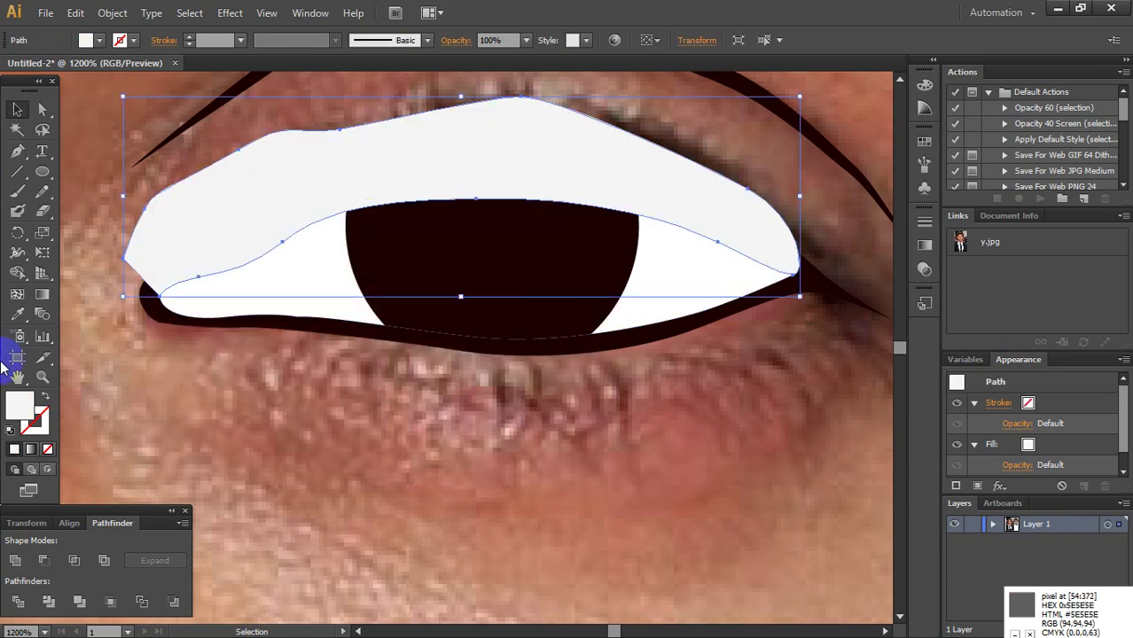
double_click(23, 426)
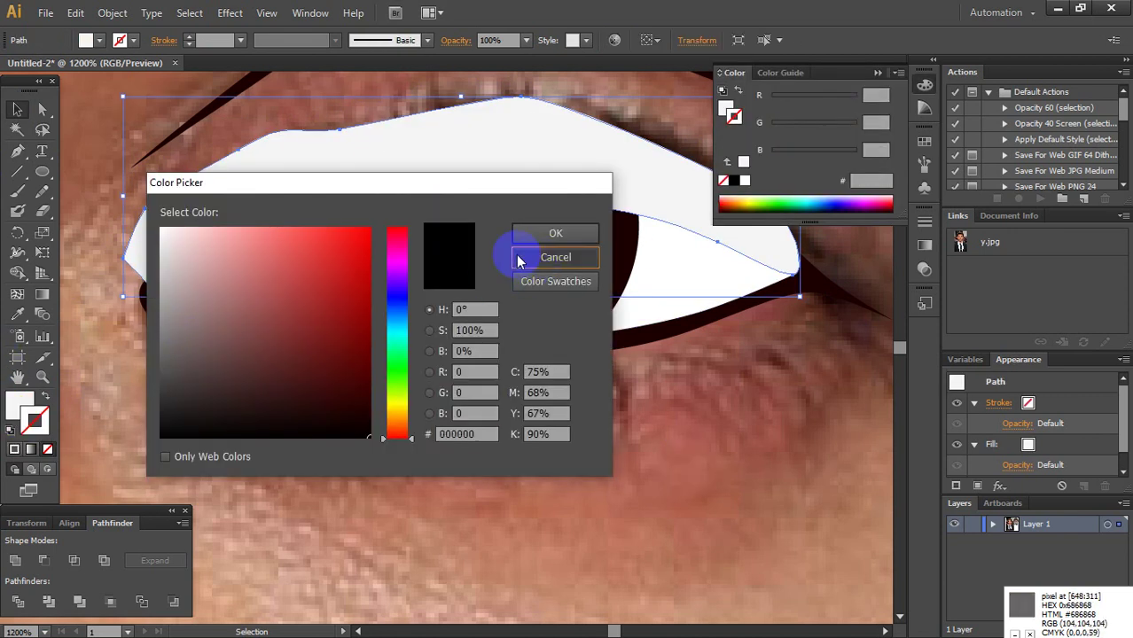
click(521, 255)
double_click(15, 410)
drag(217, 246, 104, 252)
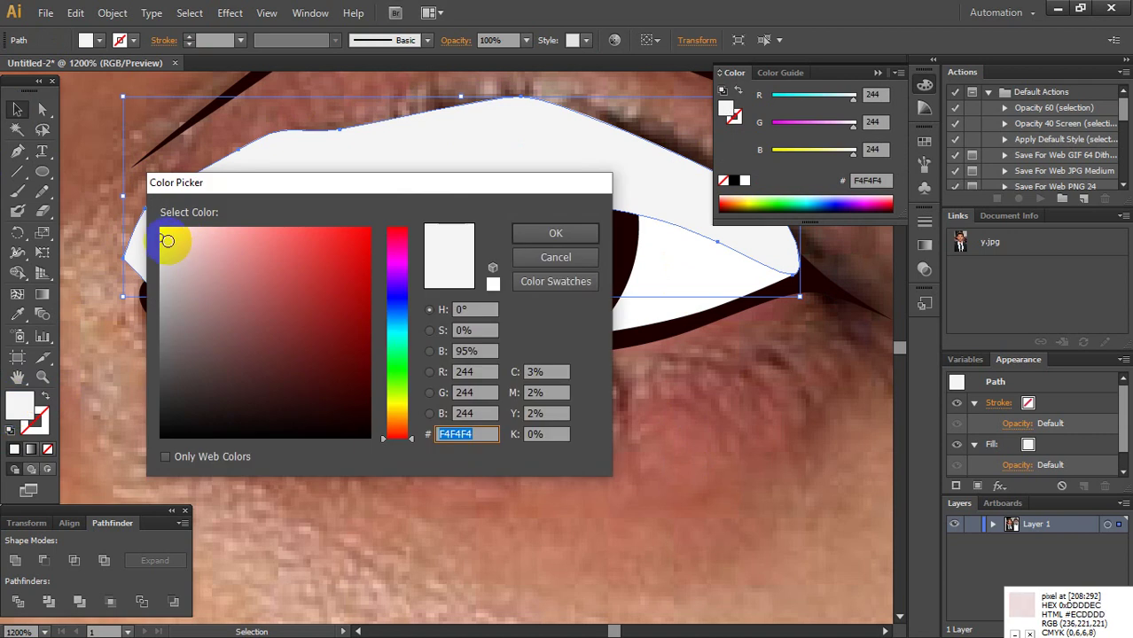
click(553, 234)
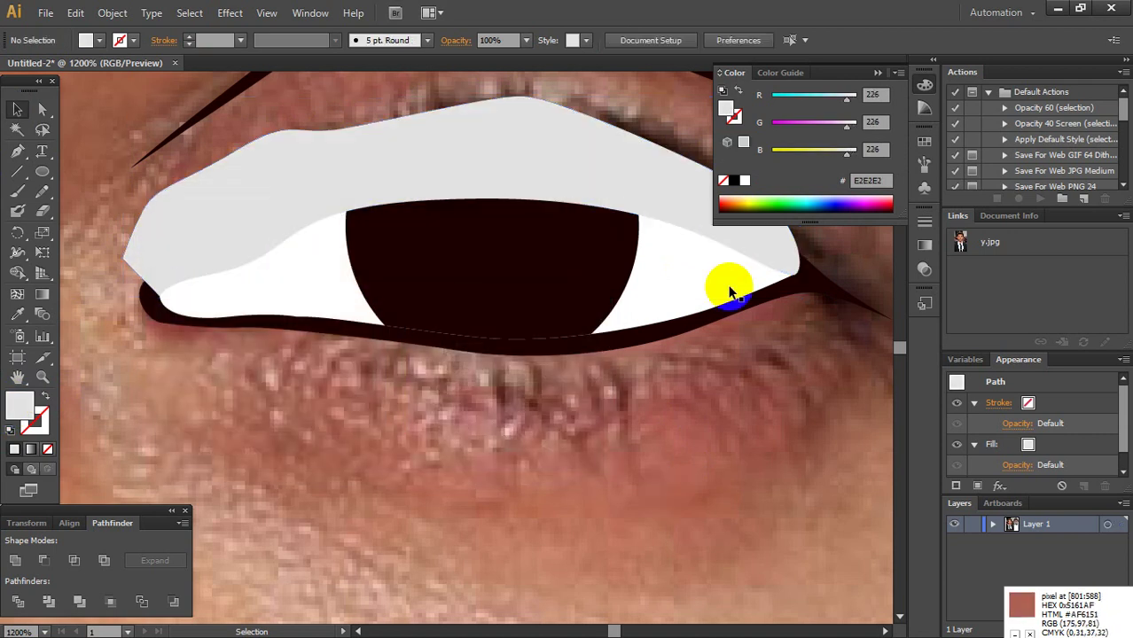
click(729, 291)
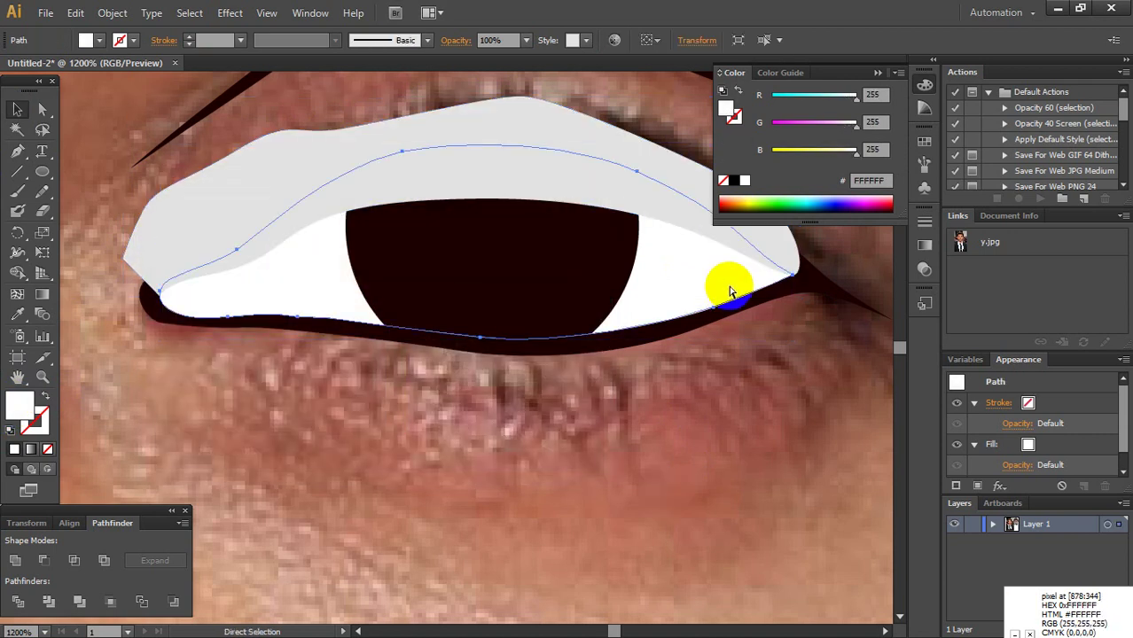
Intersect the grey shape with the eye white using Pathfinder to trim it inside.
key(v)
click(652, 151)
shift+click(519, 240)
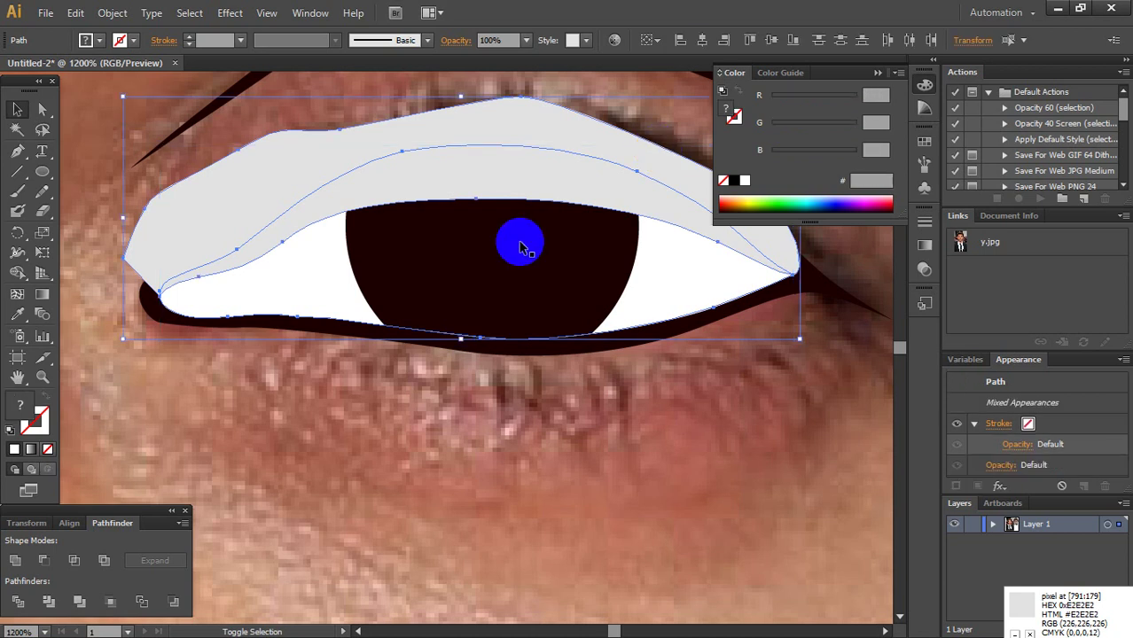
click(74, 561)
click(609, 401)
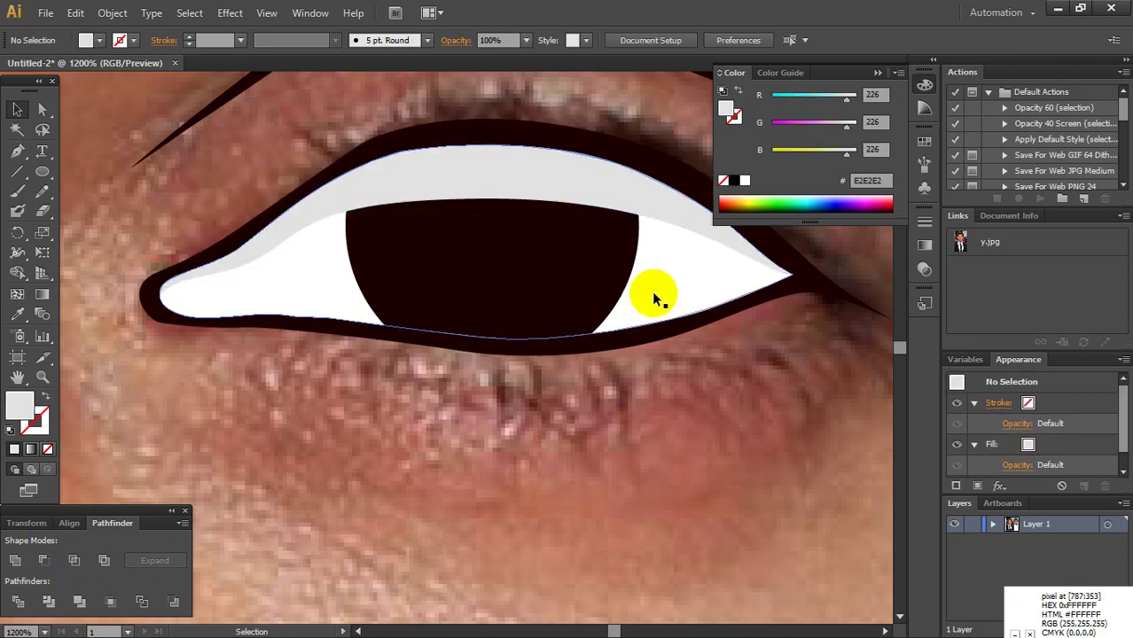
Bring the iris to the front above the grey shadow.
click(576, 246)
right_click(645, 263)
mouse_move(692, 494)
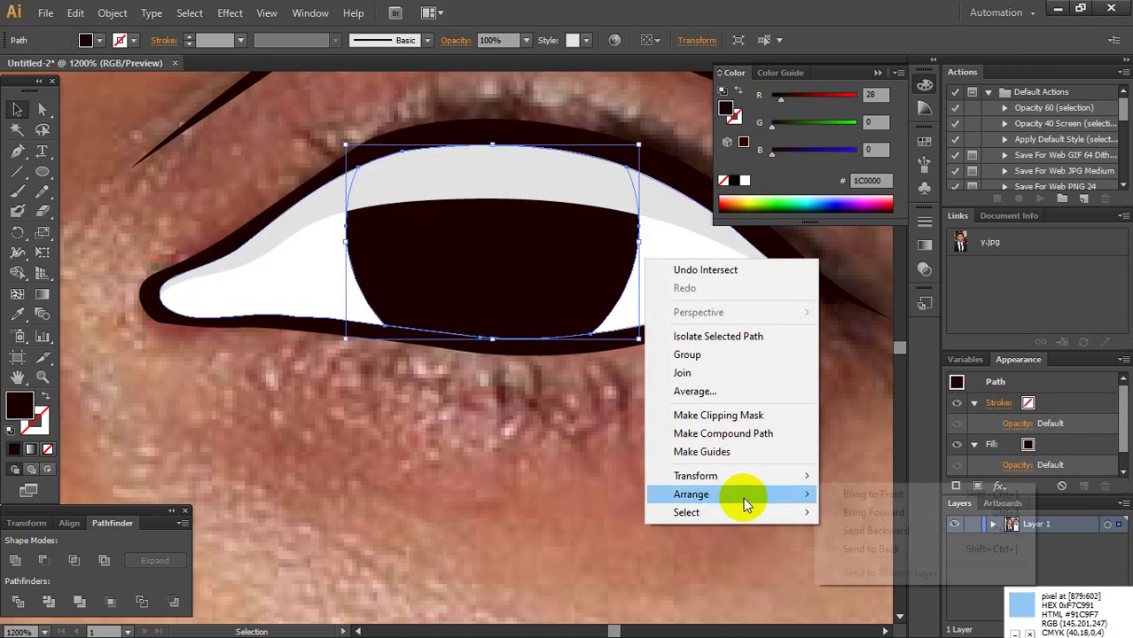
click(837, 487)
click(639, 291)
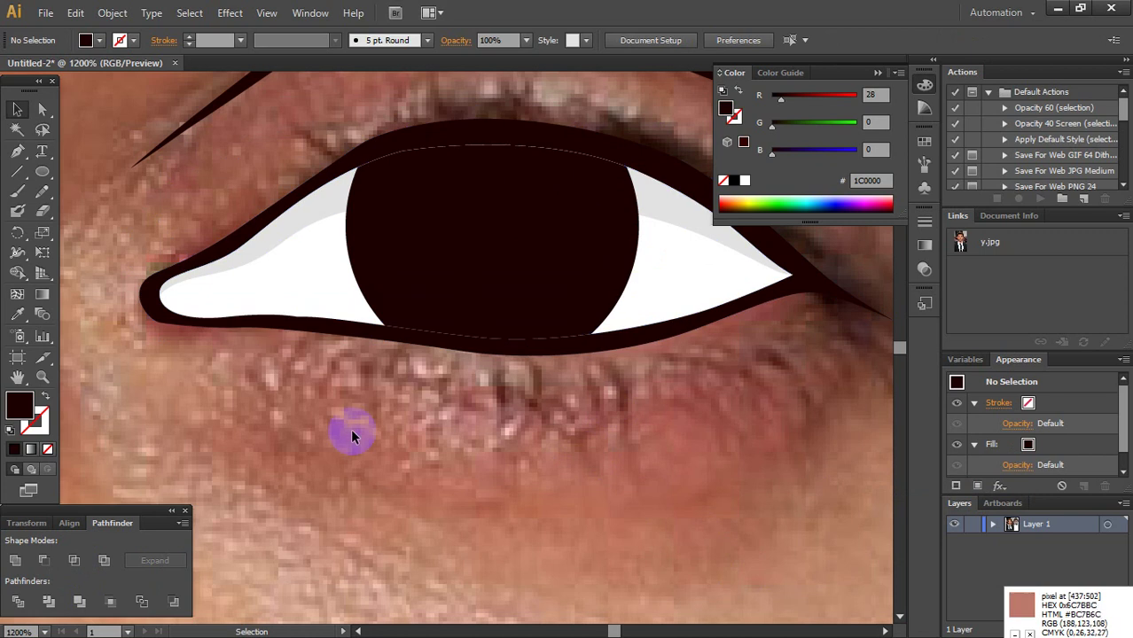
Pick a slightly darker grey, D3D1D1, for the shadow in the Color Picker.
scroll(518, 410, down, 3)
scroll(425, 443, down, 1)
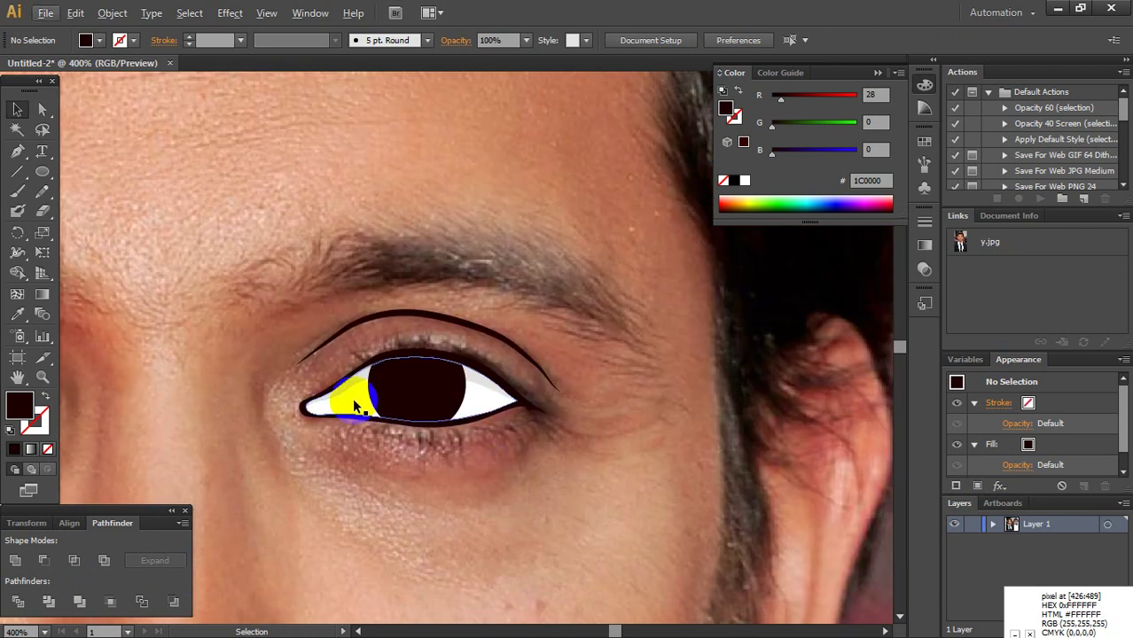
click(349, 390)
double_click(14, 406)
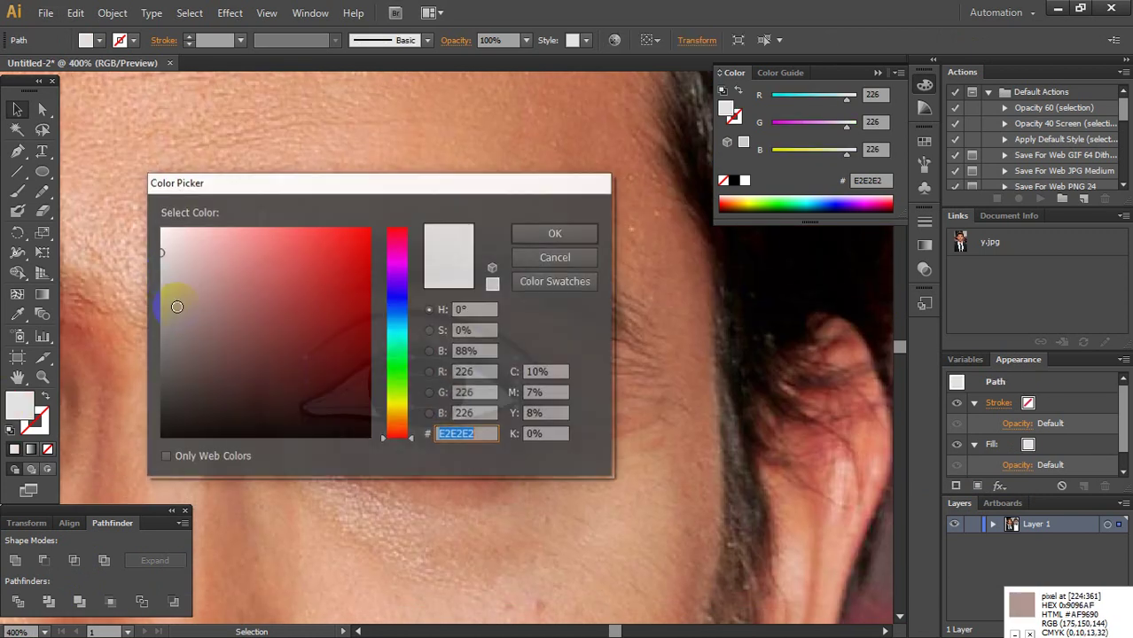
click(162, 263)
Confirm the D3D1D1 shadow colour and deselect the shape.
click(556, 234)
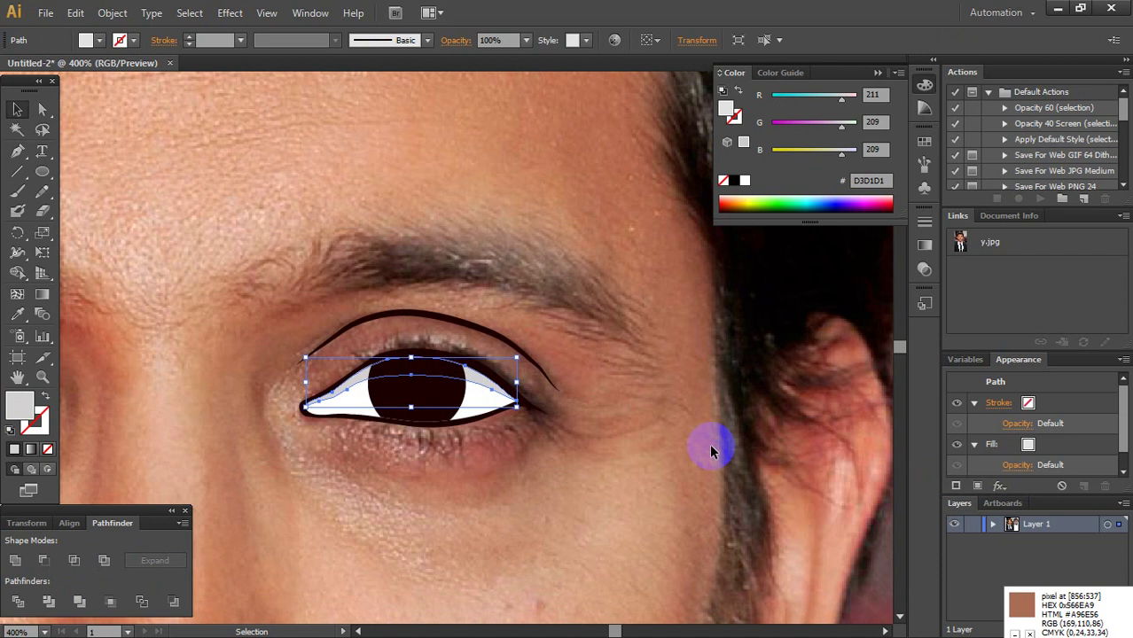
click(709, 444)
scroll(305, 417, up, 3)
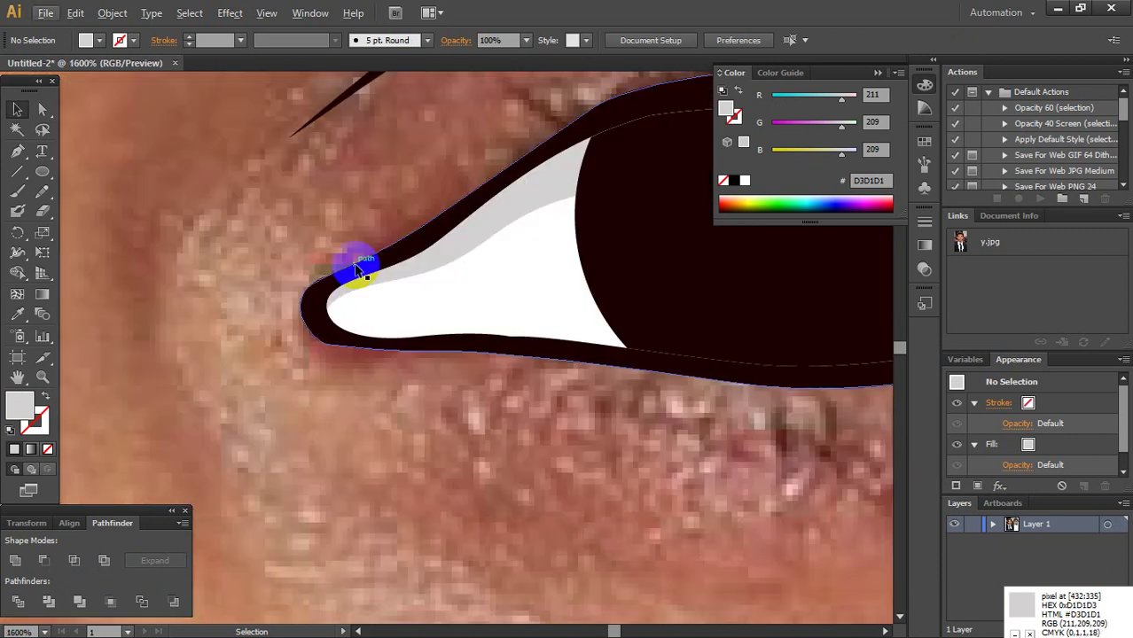
scroll(354, 260, up, 3)
Draw a closed Pen shape covering the eye's inner corner.
click(17, 151)
click(356, 222)
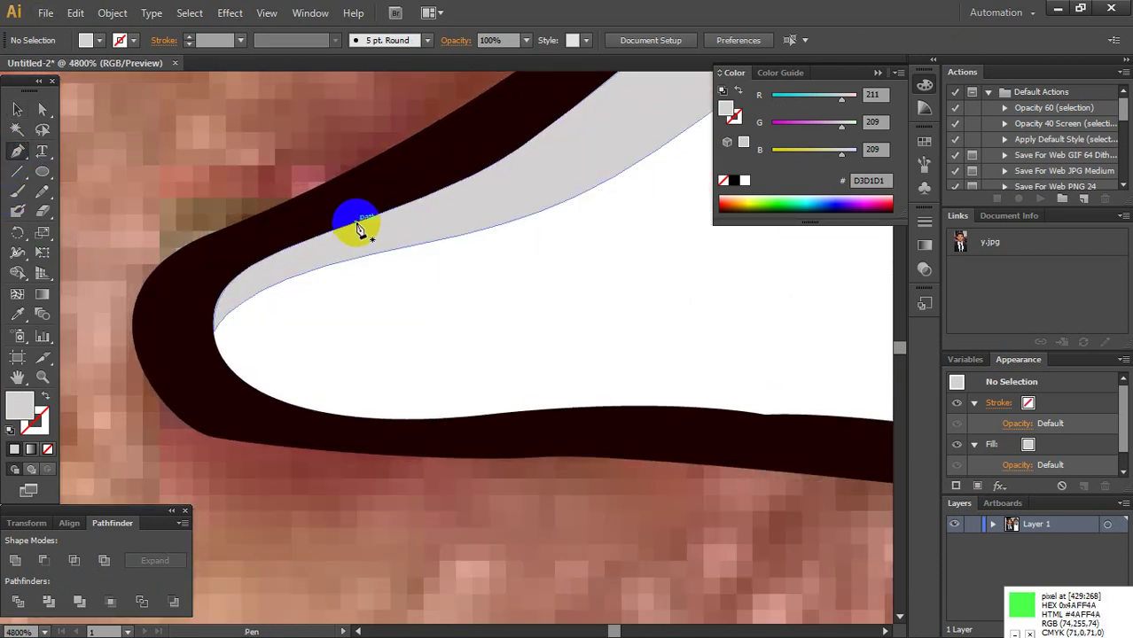
click(309, 330)
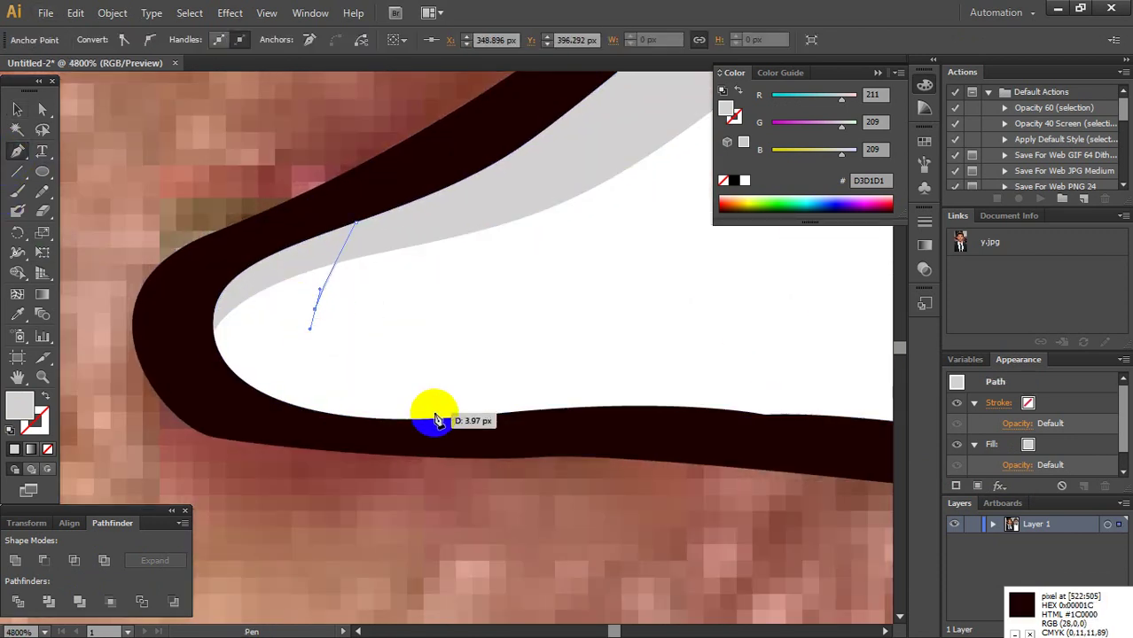
drag(437, 424, 524, 435)
click(484, 499)
click(204, 421)
click(162, 284)
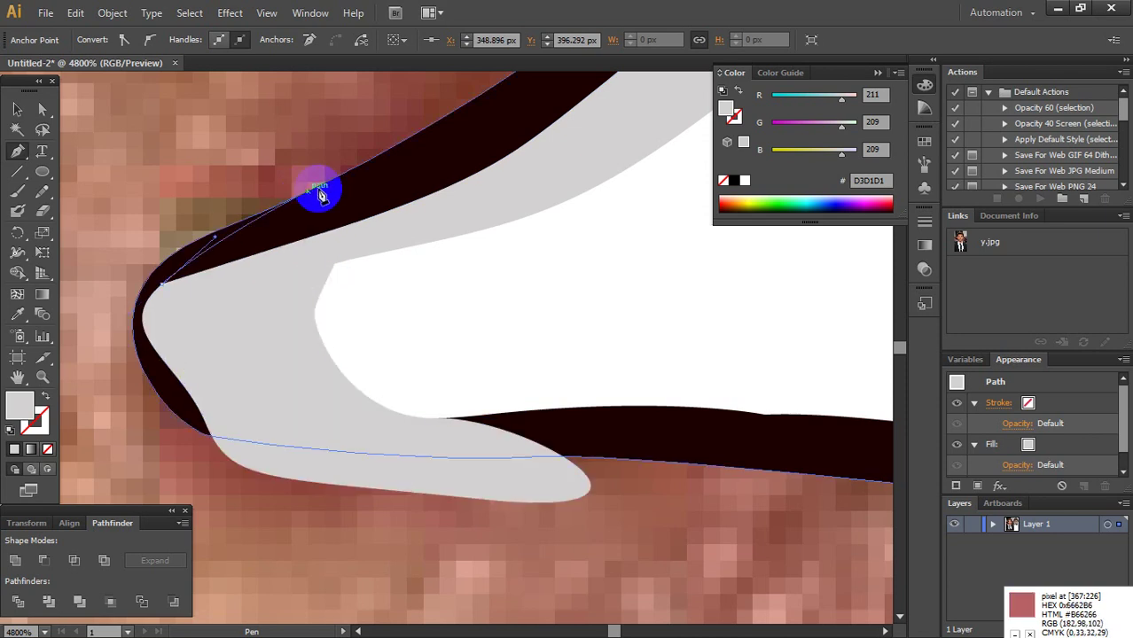
click(215, 238)
click(354, 224)
click(17, 108)
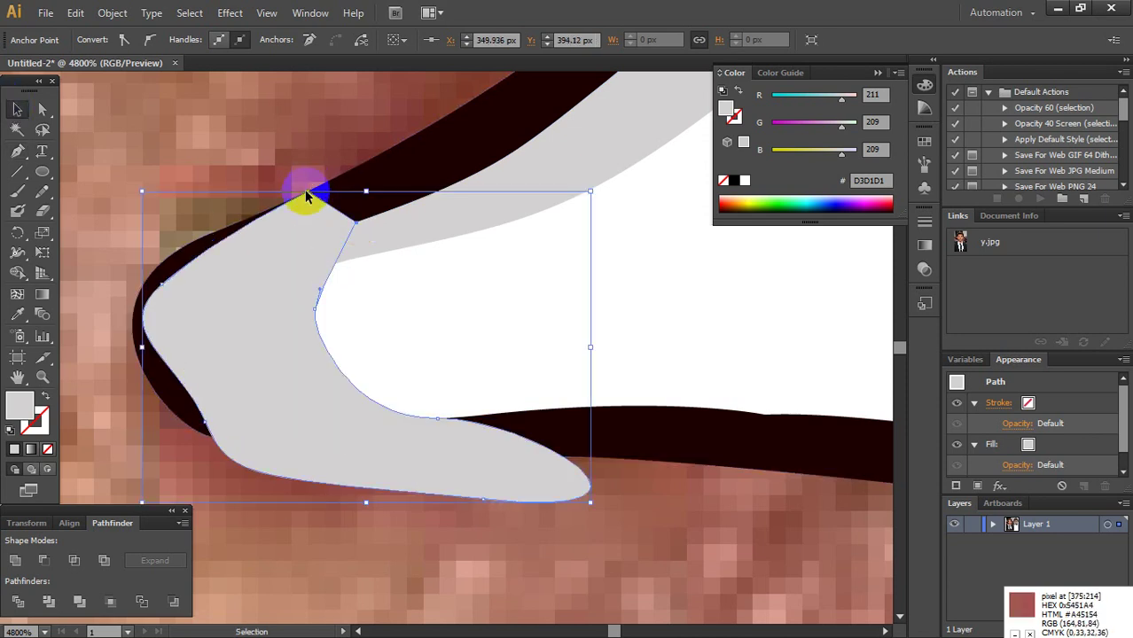
Fill the corner shape pink FF8888, then change it to deeper red F95555.
double_click(21, 404)
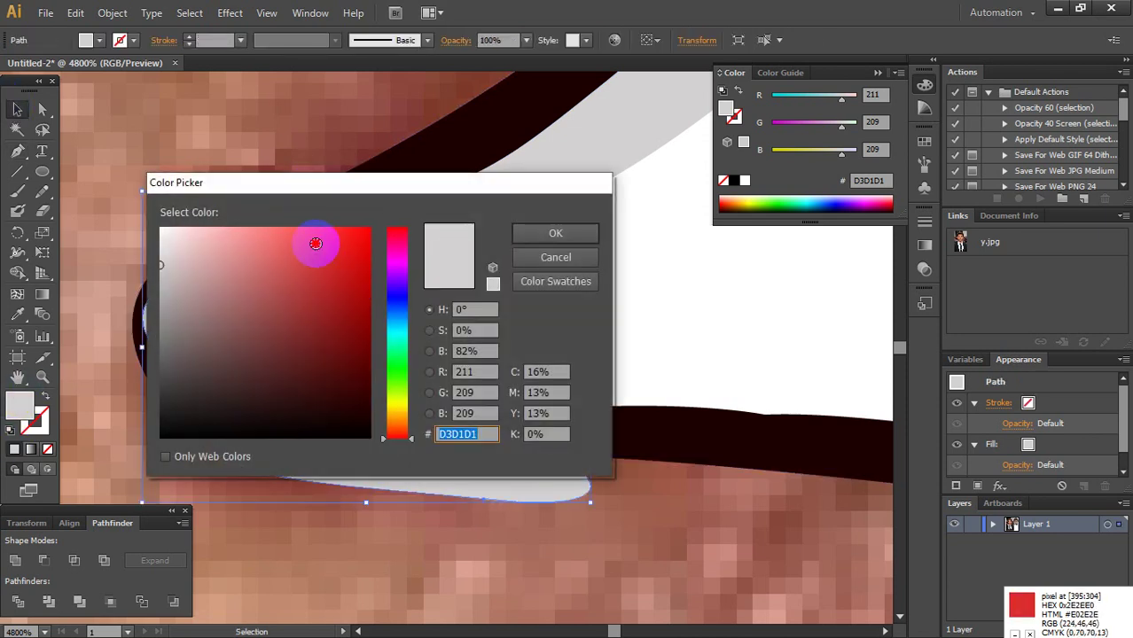
drag(316, 241, 258, 228)
click(553, 234)
click(261, 156)
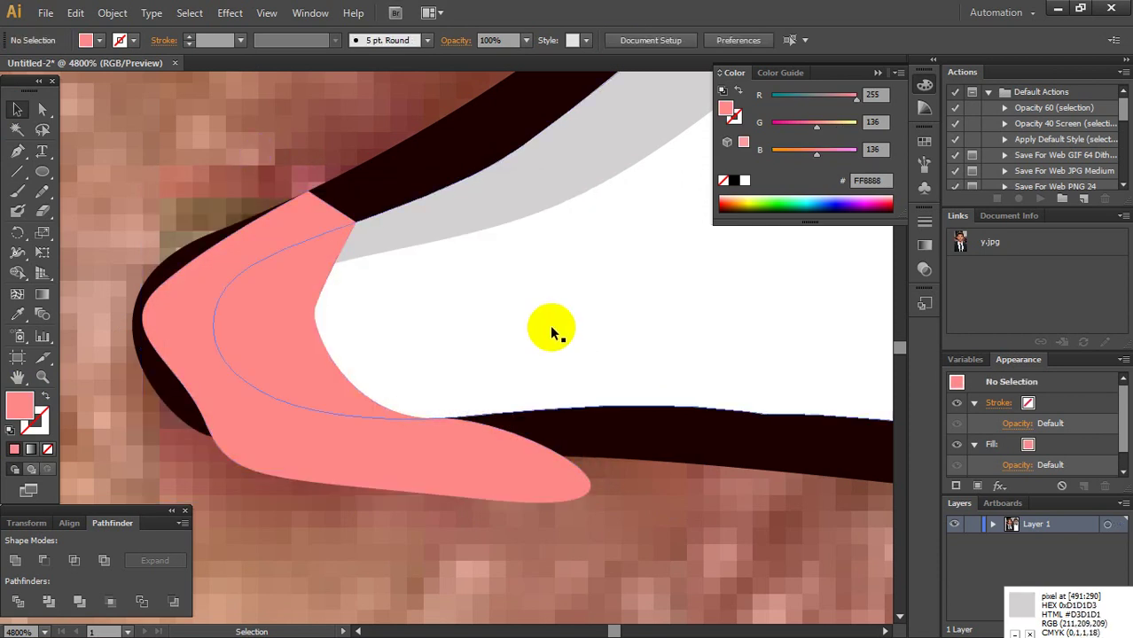
click(151, 291)
double_click(21, 406)
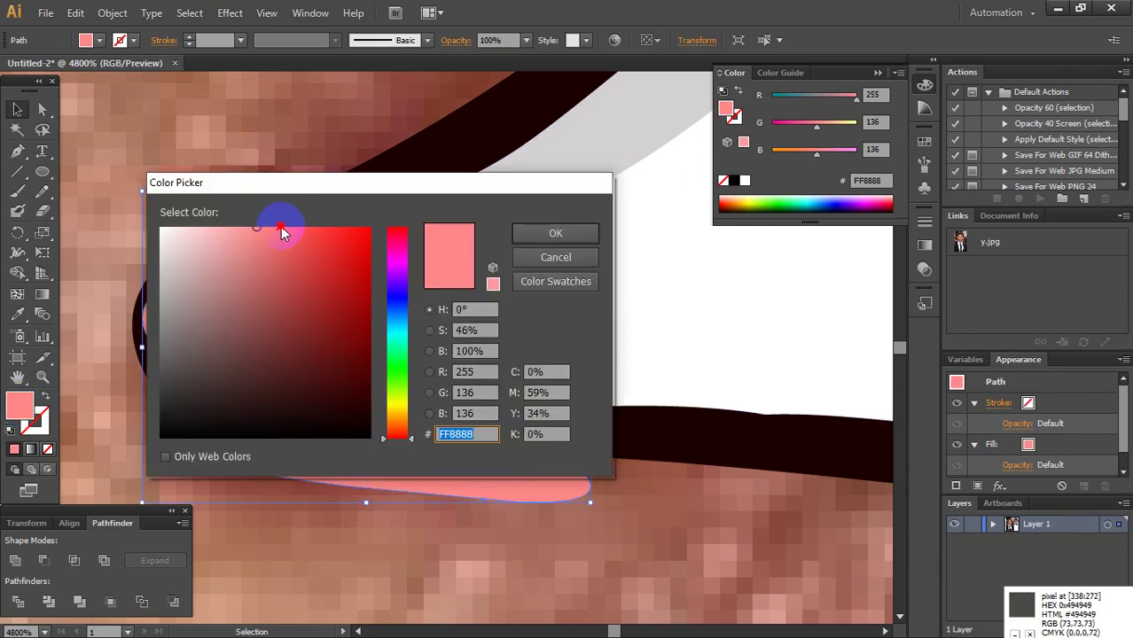
drag(281, 226, 299, 233)
click(578, 235)
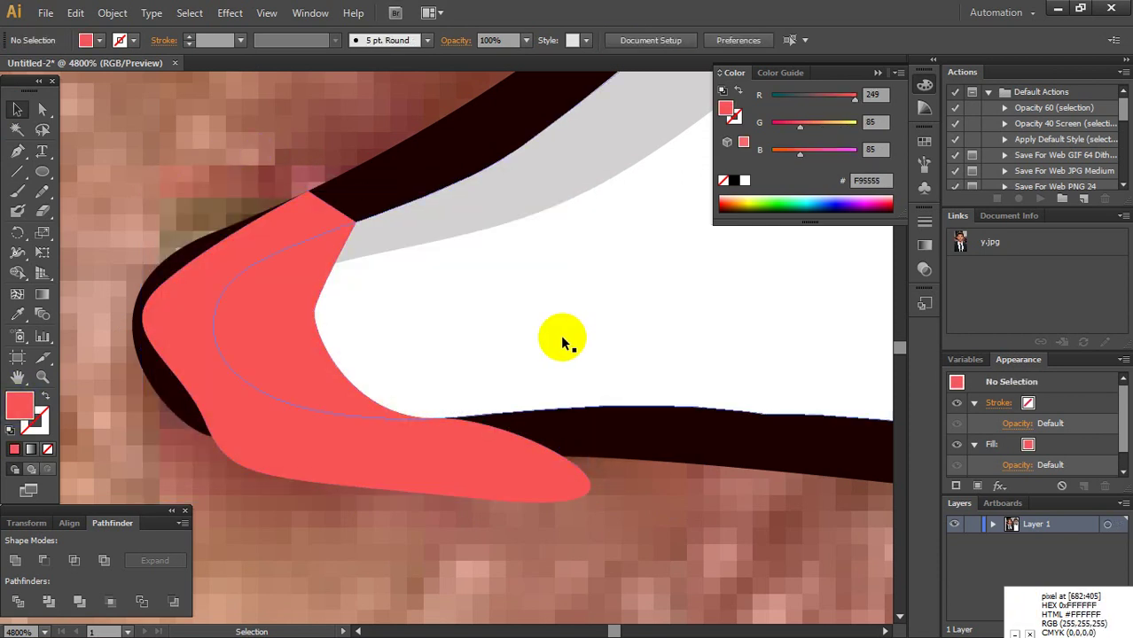
Intersect the red shape with the eye white so it shows only inside the eye.
click(532, 334)
scroll(460, 394, down, 2)
click(505, 518)
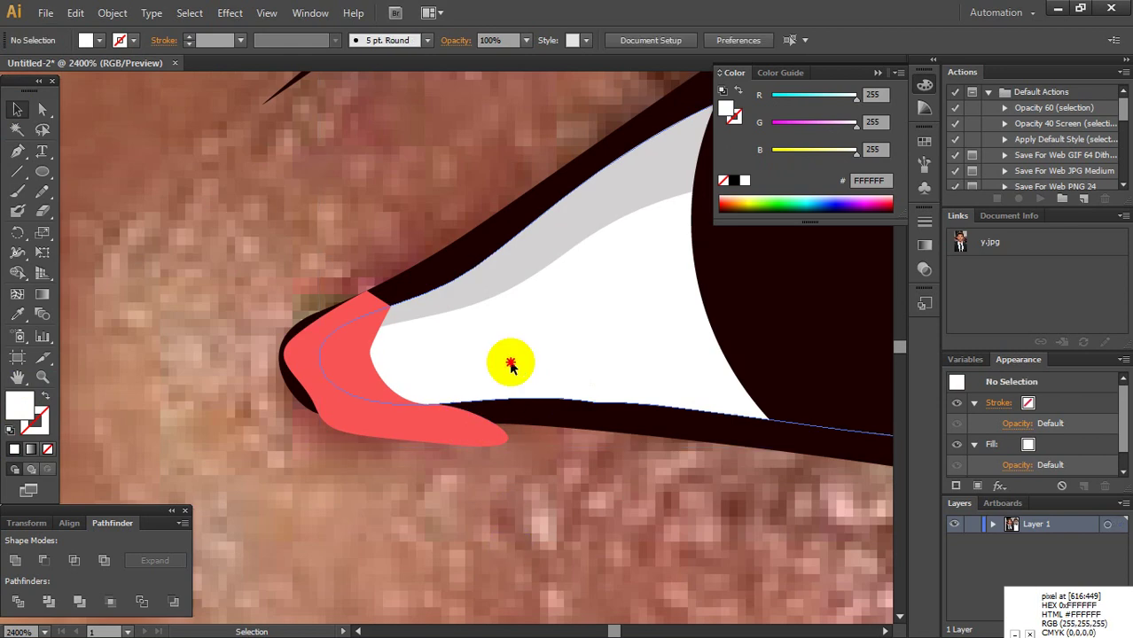
click(512, 367)
shift+click(353, 375)
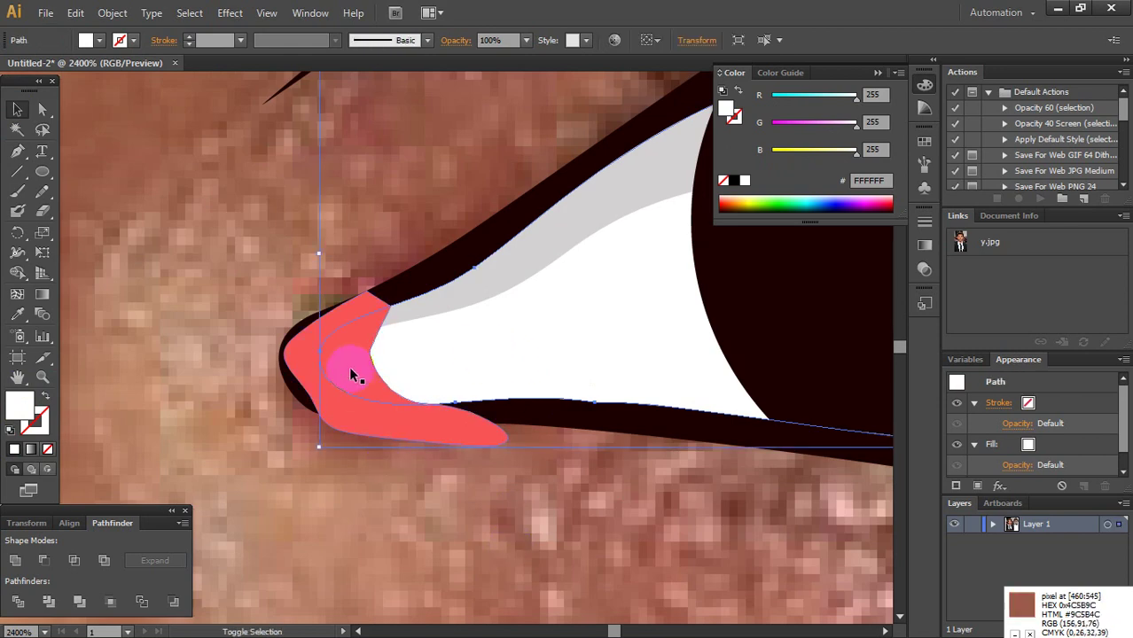
click(75, 561)
click(481, 473)
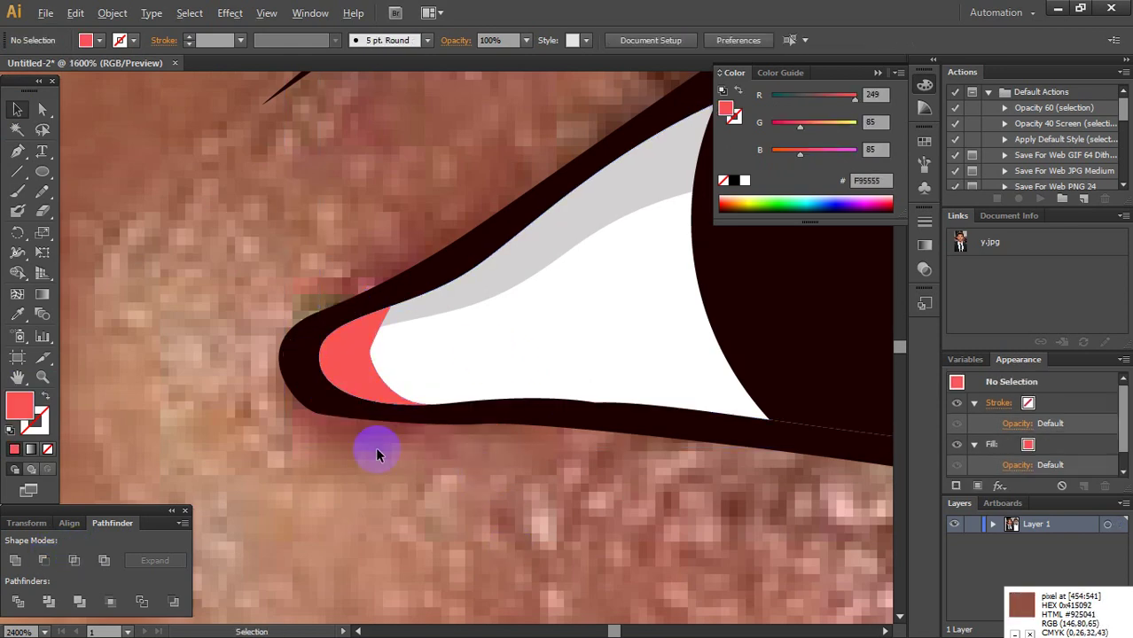
scroll(374, 448, down, 4)
Draw a circle and size it to sit inside the eye's iris.
scroll(365, 382, down, 5)
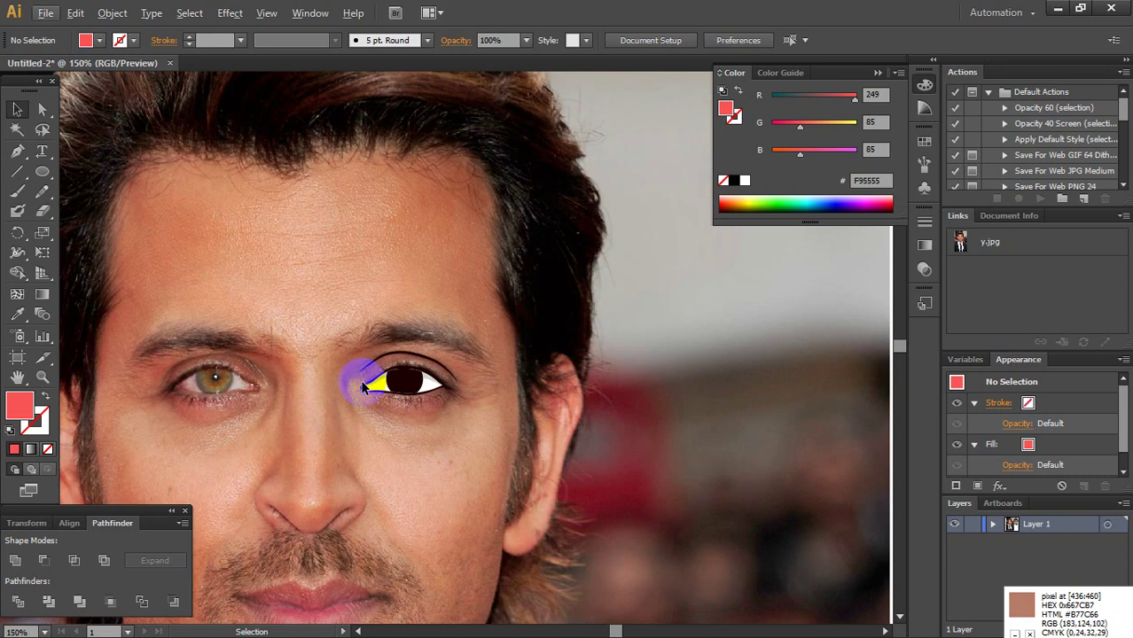
scroll(362, 388, right, 3)
scroll(361, 387, right, 2)
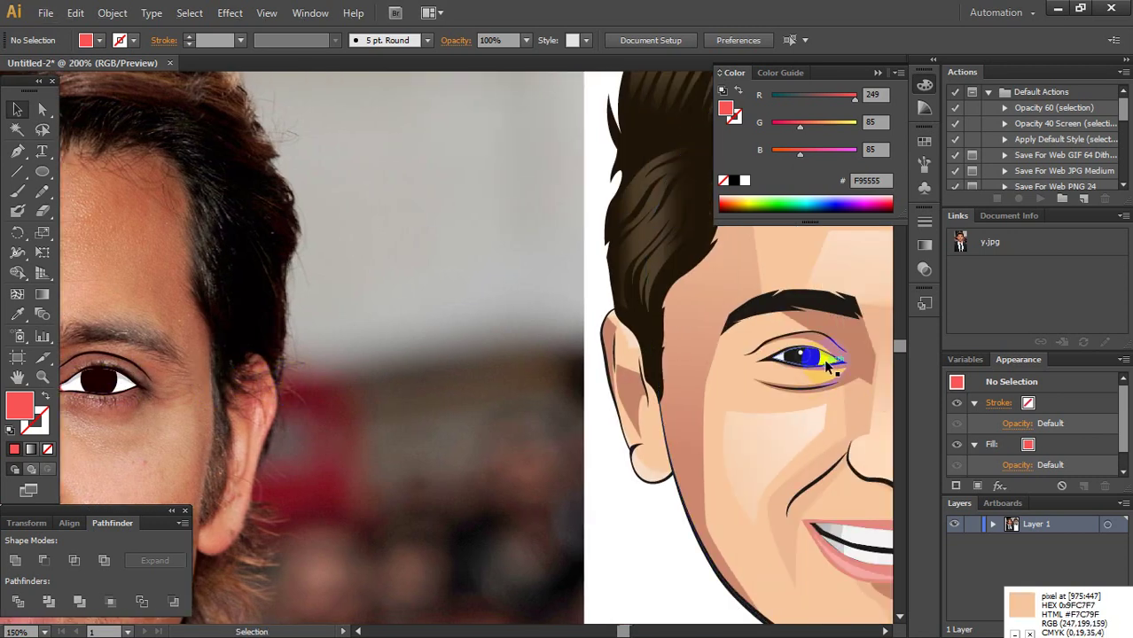
scroll(804, 359, up, 5)
scroll(714, 338, up, 3)
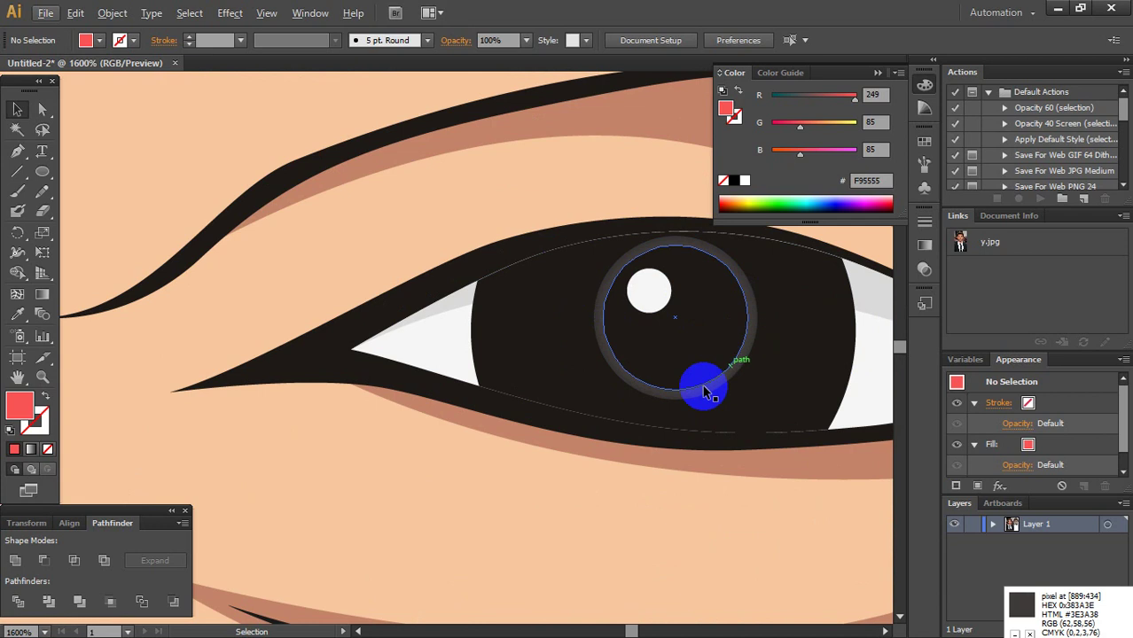
scroll(651, 300, down, 5)
scroll(632, 295, down, 3)
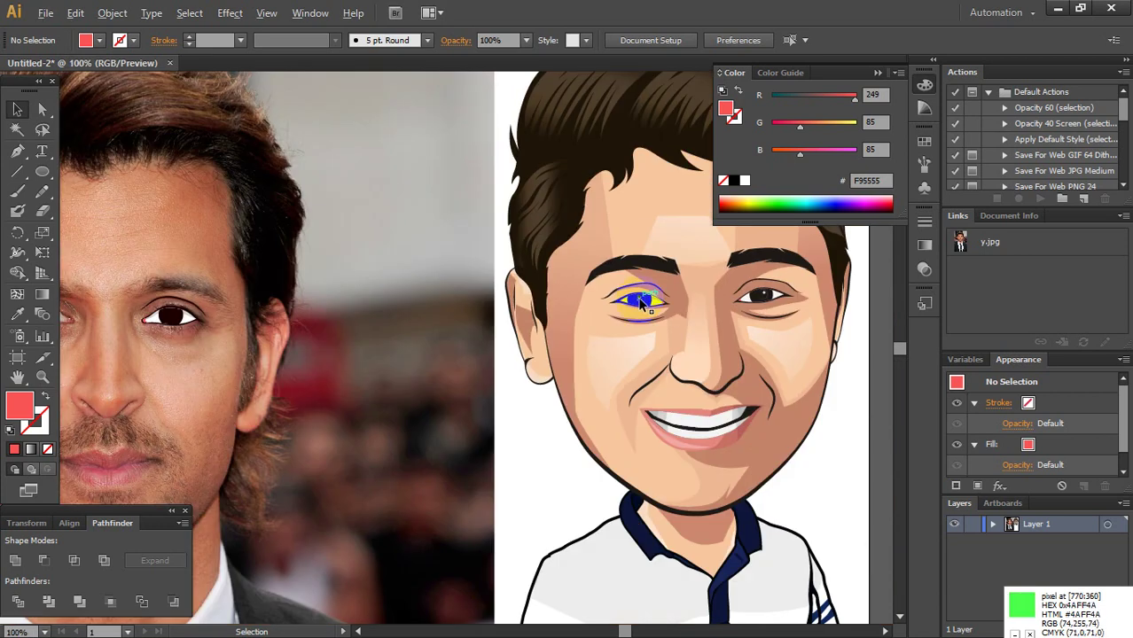
scroll(245, 328, up, 2)
scroll(494, 353, left, 2)
scroll(494, 353, up, 3)
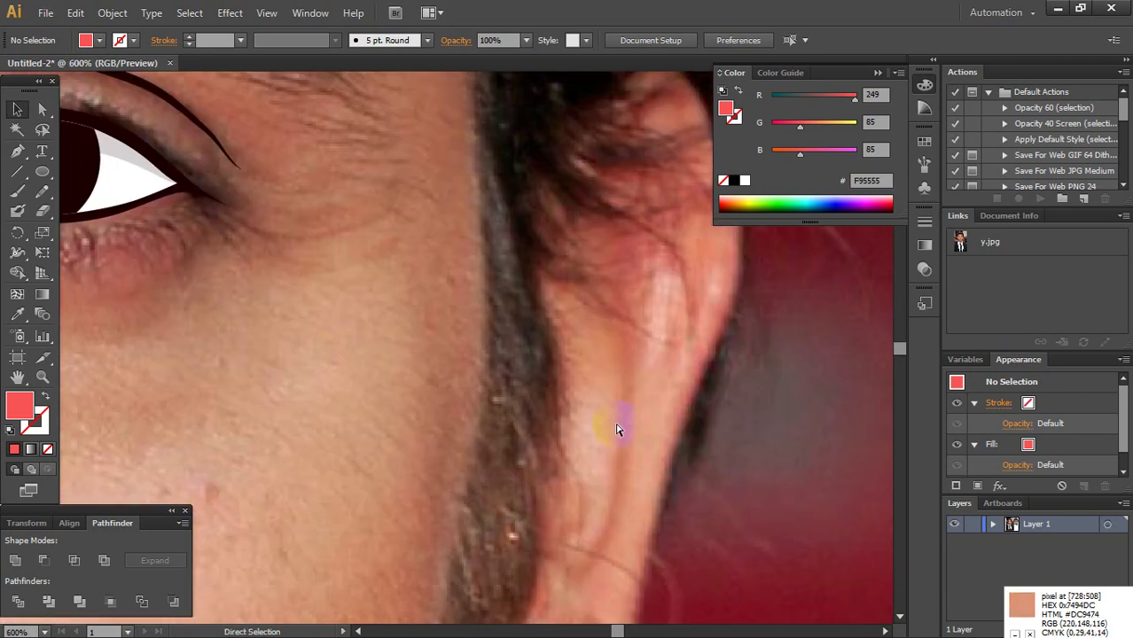
scroll(620, 424, left, 2)
scroll(629, 430, left, 4)
scroll(369, 300, up, 5)
scroll(362, 297, up, 1)
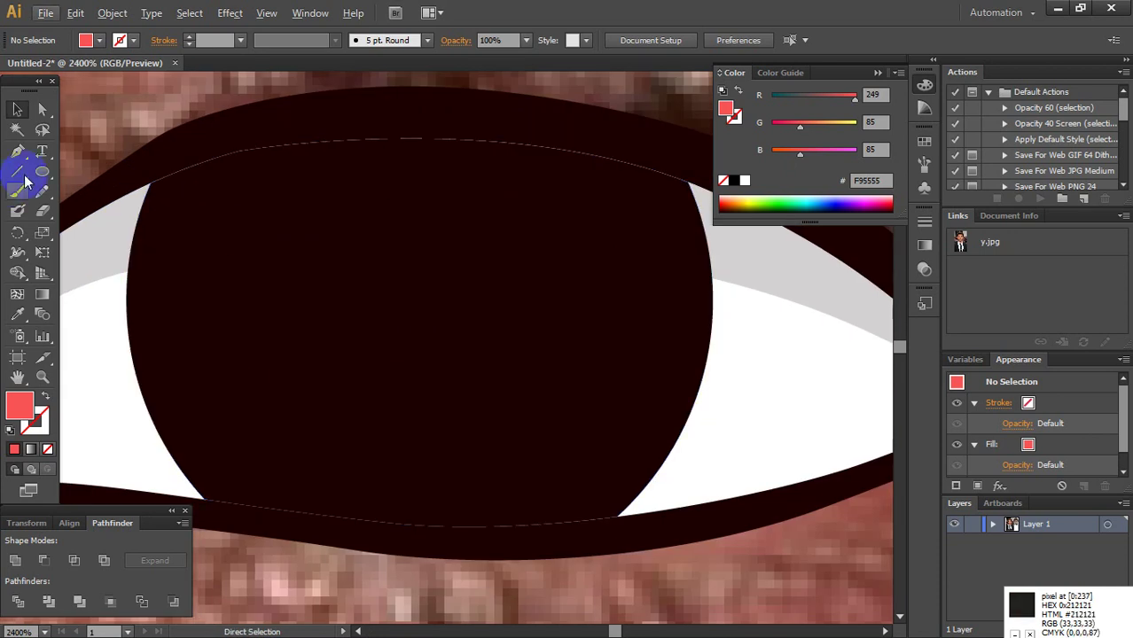
click(43, 172)
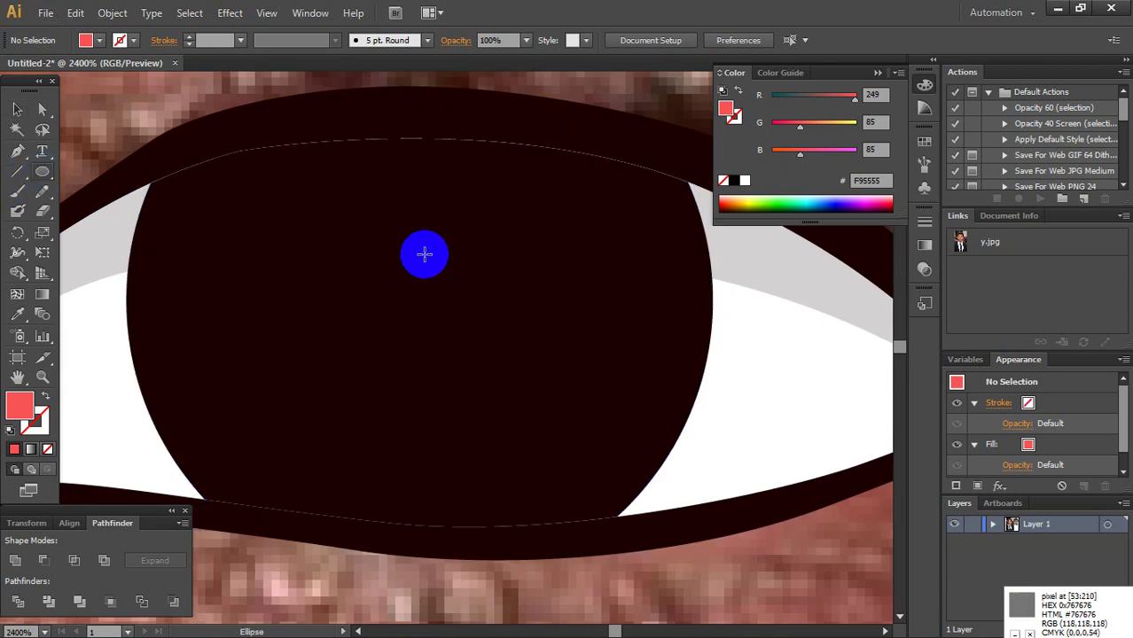
drag(439, 326, 471, 454)
click(17, 108)
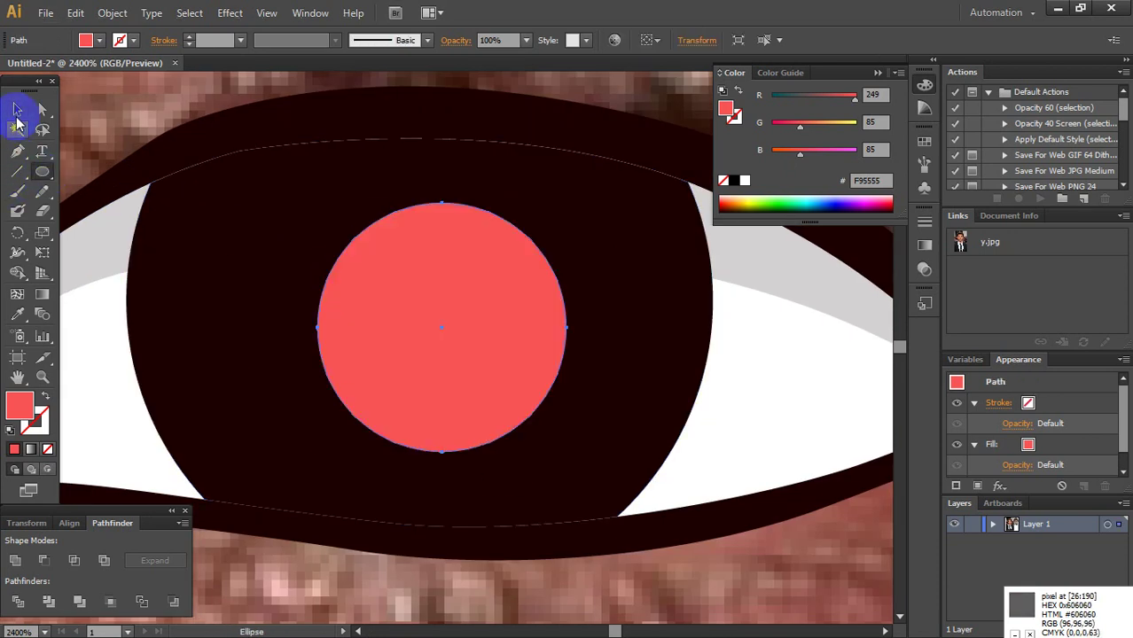
drag(425, 329, 395, 305)
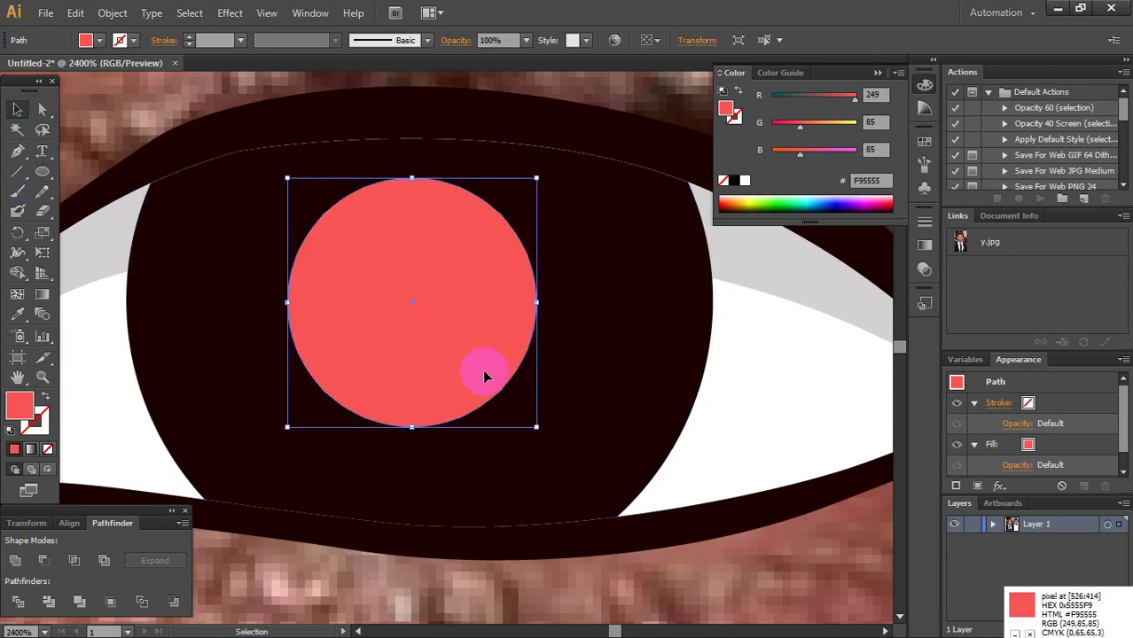
drag(535, 315, 555, 303)
drag(422, 299, 429, 319)
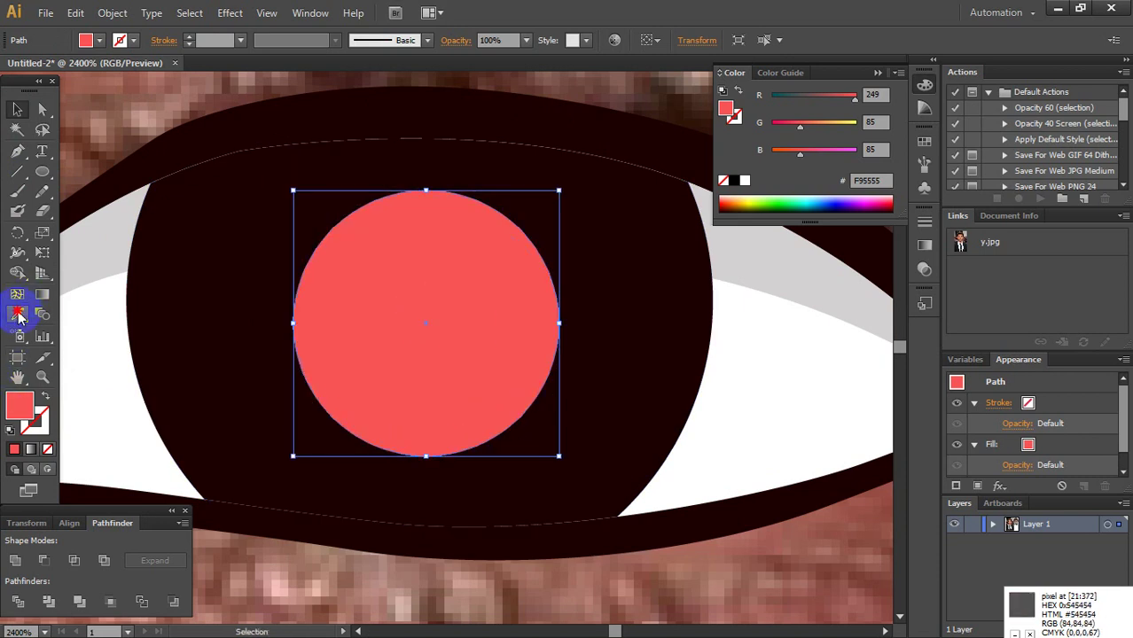
Give the circle the iris's dark fill and a #333333 dark grey stroke.
click(278, 235)
click(17, 109)
click(92, 101)
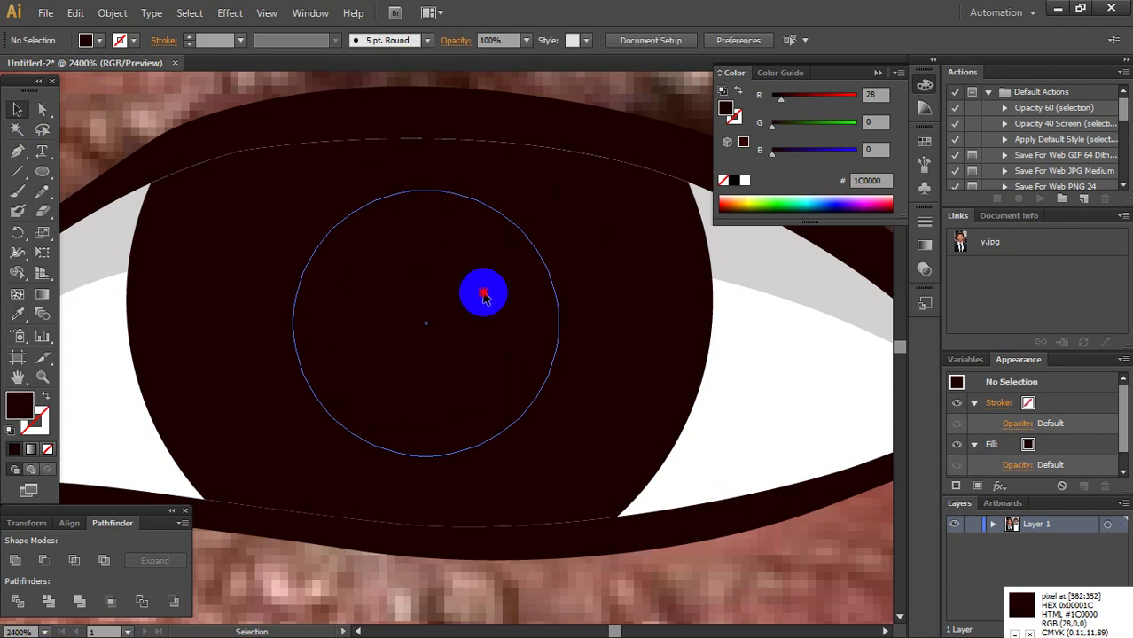
click(484, 297)
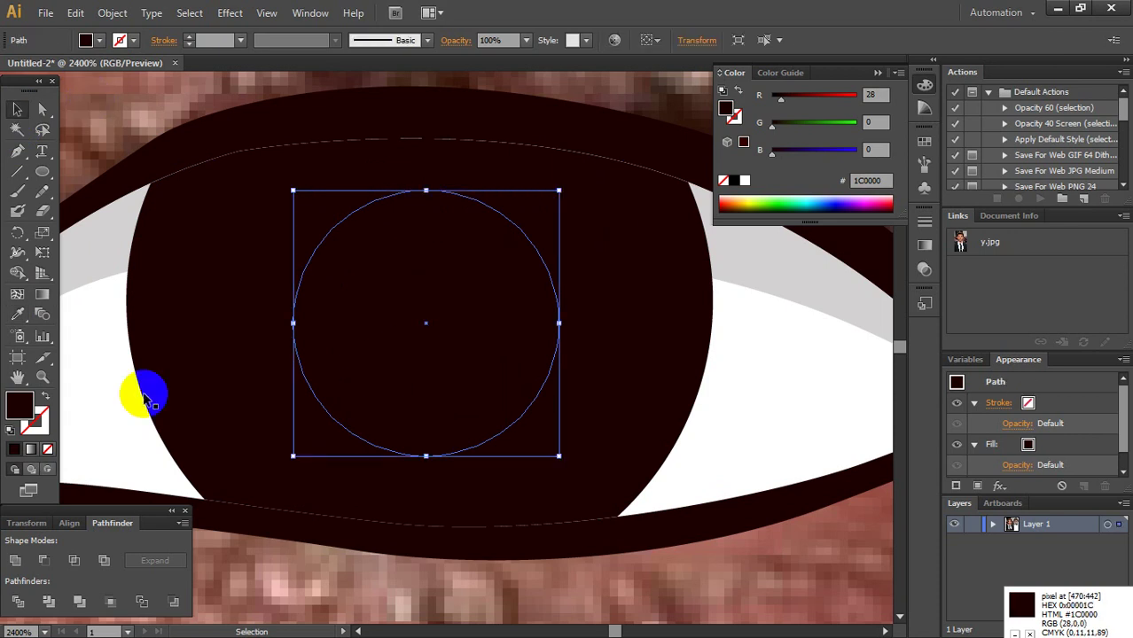
double_click(44, 424)
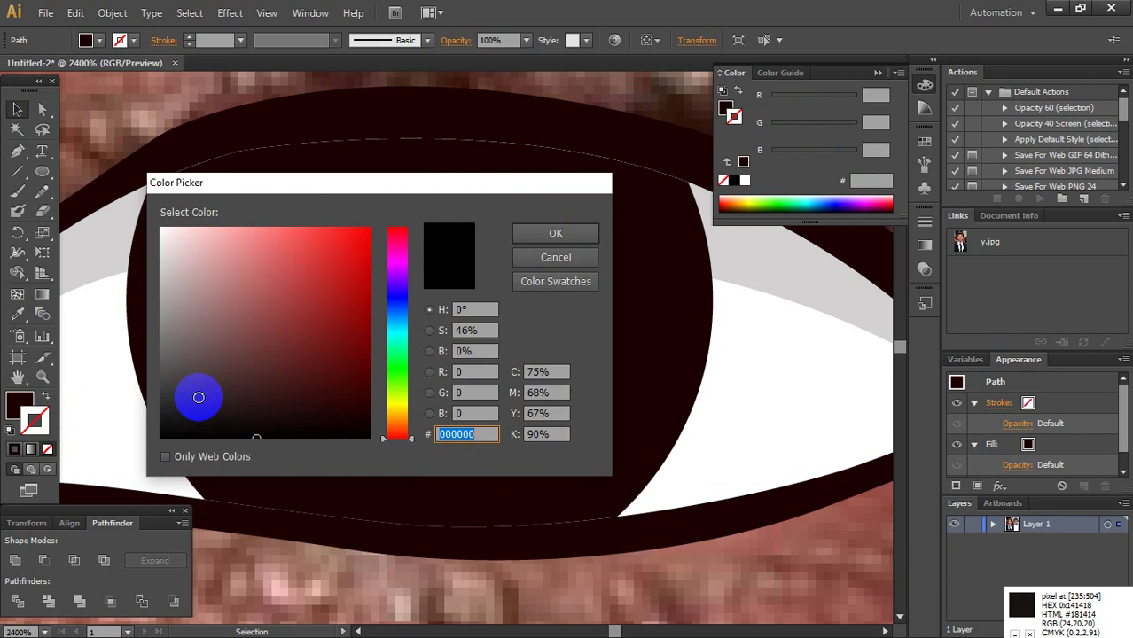
drag(187, 405, 162, 397)
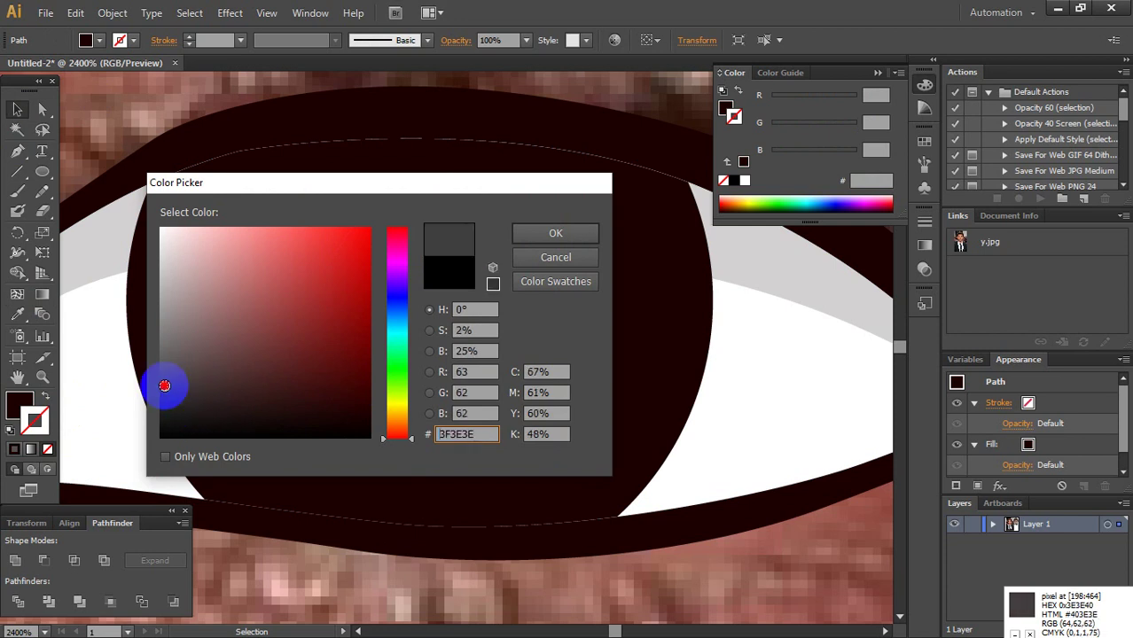
click(524, 240)
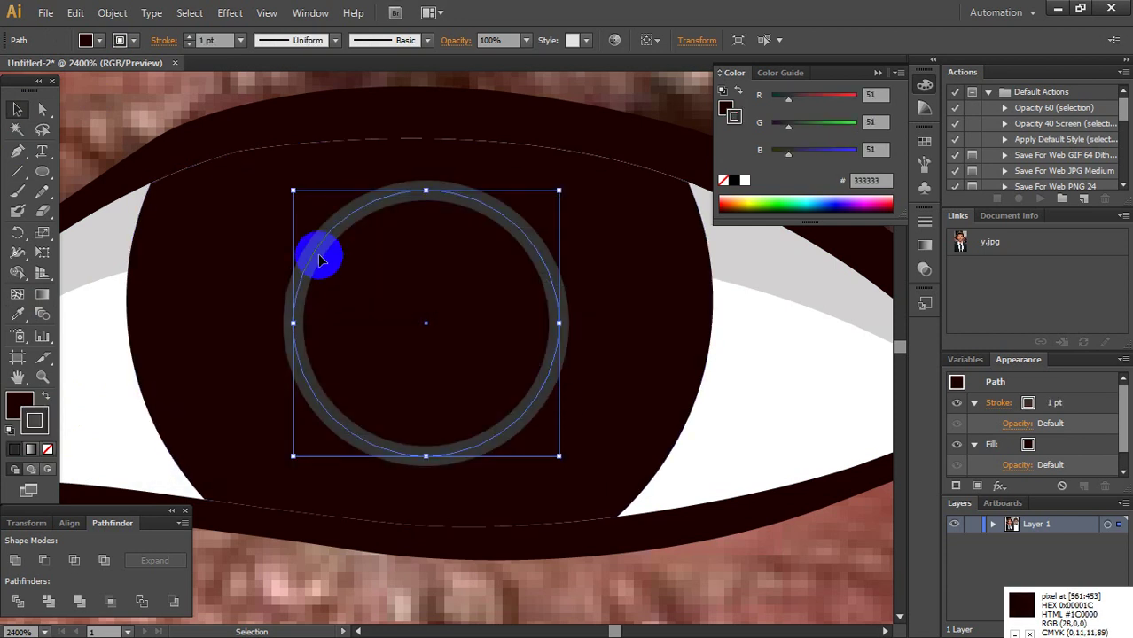
click(127, 114)
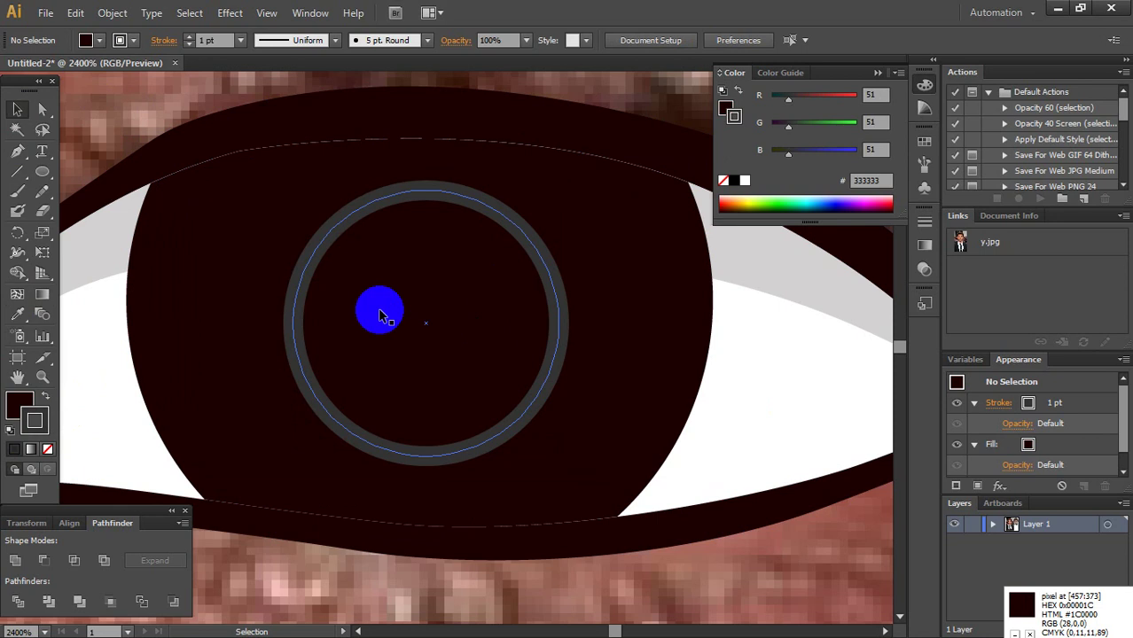
Add a small white highlight dot just up-left of the iris centre.
click(17, 149)
click(41, 172)
mouse_move(451, 258)
mouse_down()
mouse_move(425, 273)
mouse_move(449, 309)
mouse_up()
click(45, 396)
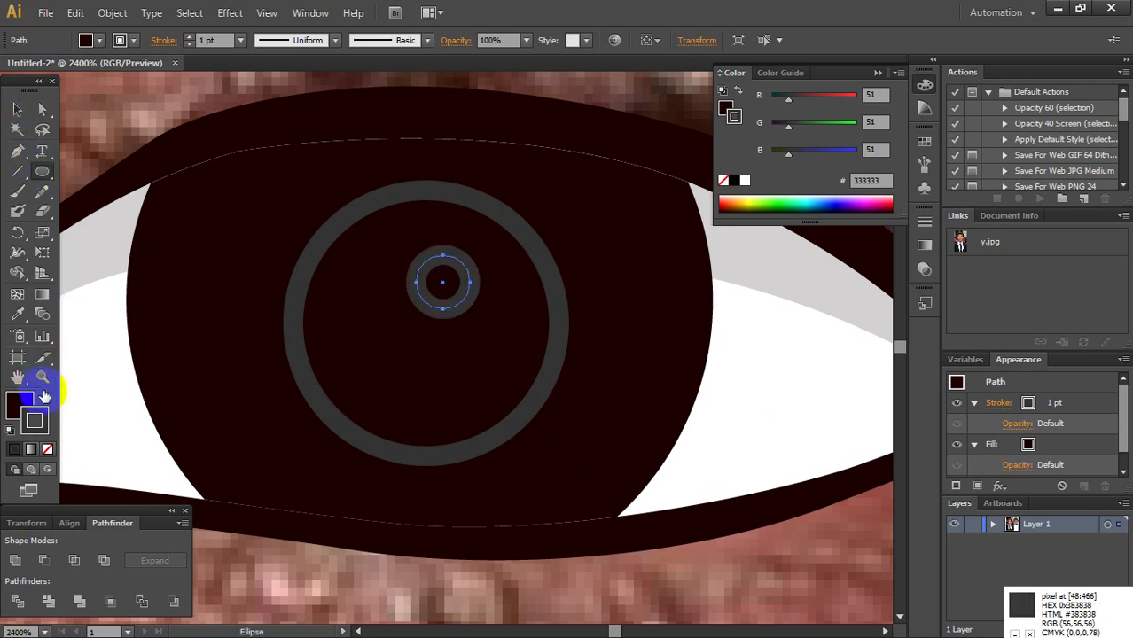
click(17, 108)
click(96, 381)
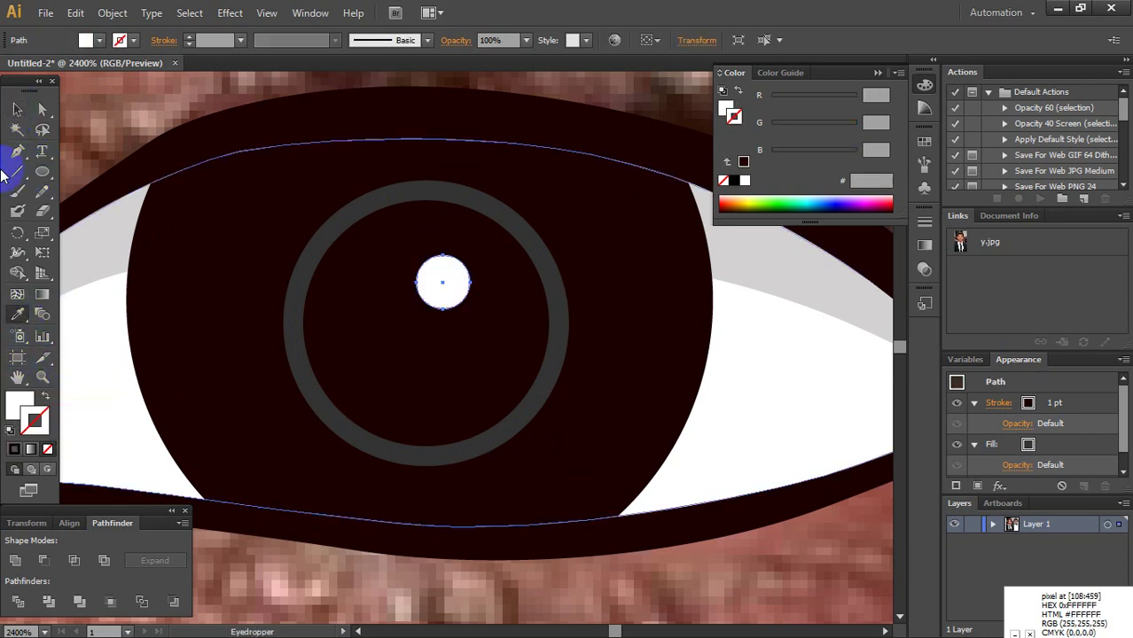
click(17, 109)
click(431, 315)
key(ctrl+minus)
key(ctrl+minus)
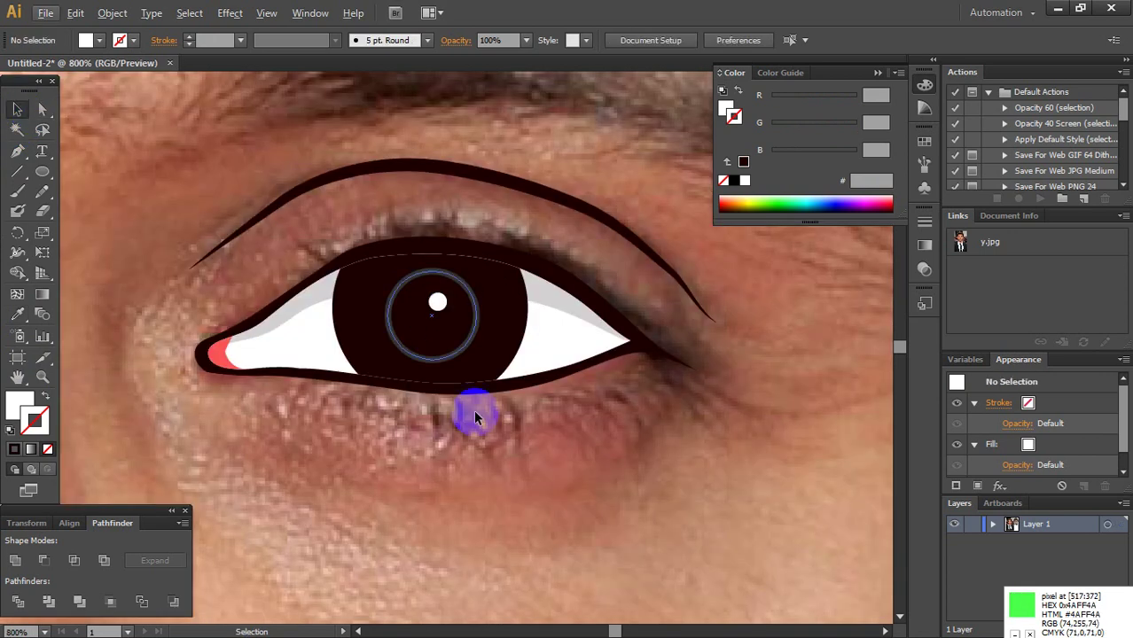
key(ctrl+plus)
mouse_move(431, 317)
mouse_down()
mouse_move(417, 283)
mouse_move(428, 309)
mouse_up()
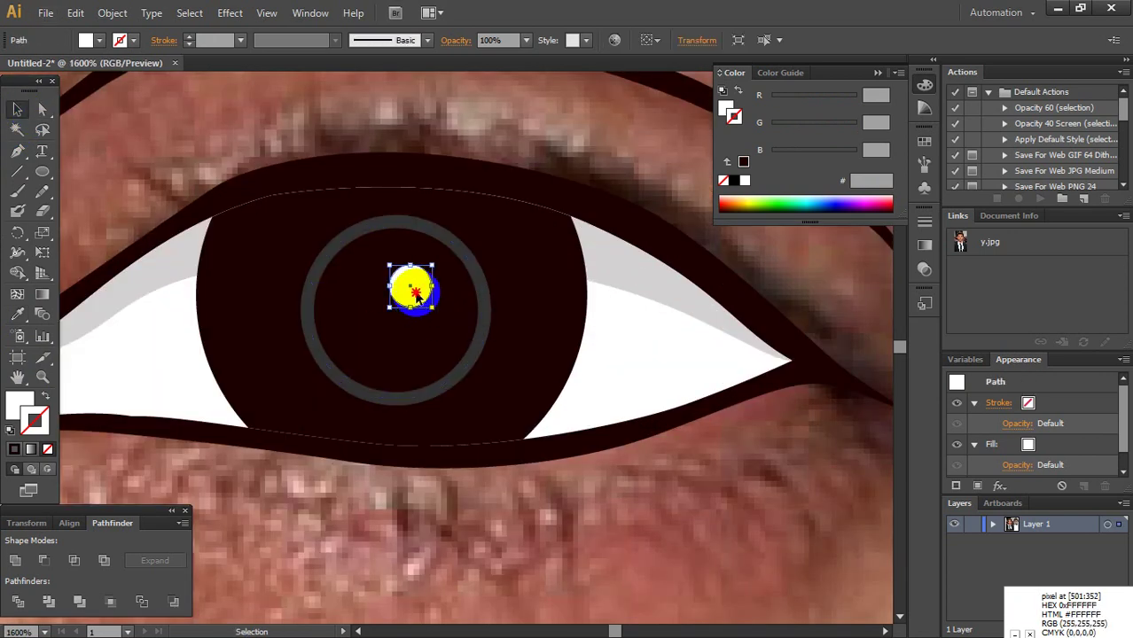
mouse_move(428, 306)
mouse_down()
mouse_move(388, 313)
mouse_move(395, 330)
mouse_up()
click(177, 173)
scroll(502, 338, down, 4)
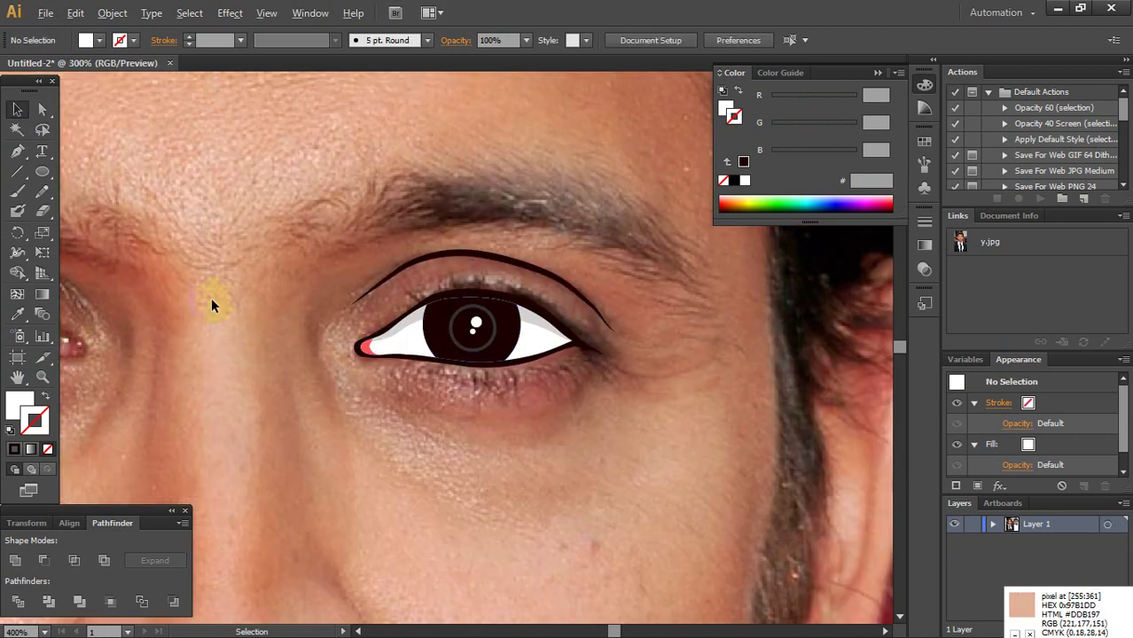
Draw a curved Pen line along the lower eyelid from inner to outer corner.
scroll(211, 297, down, 2)
scroll(211, 297, down, 2)
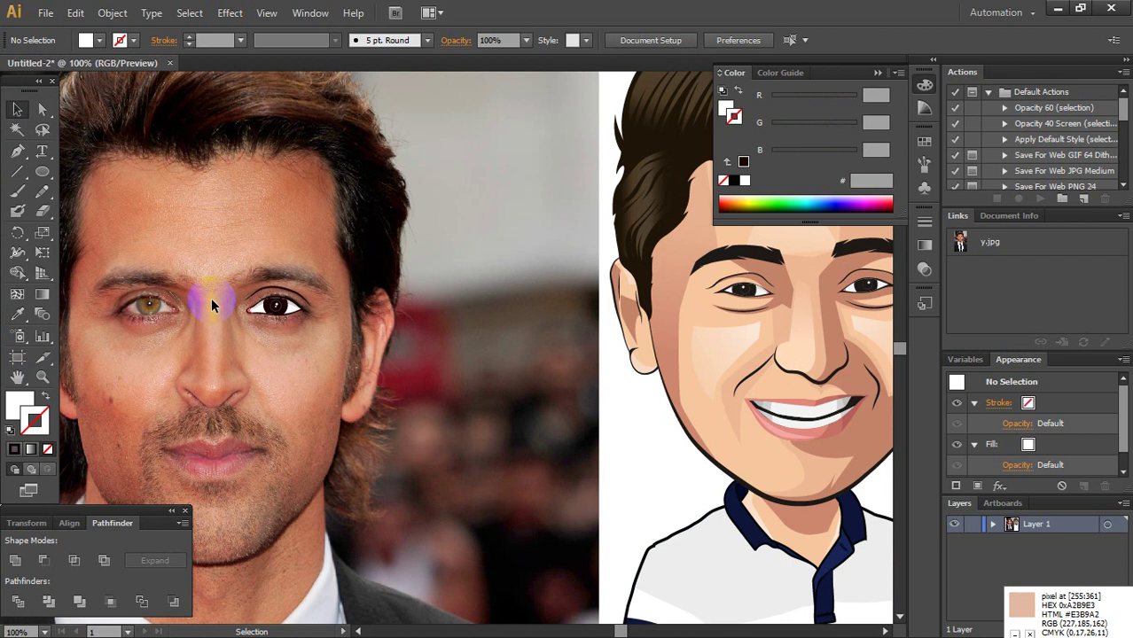
scroll(211, 305, left, 2)
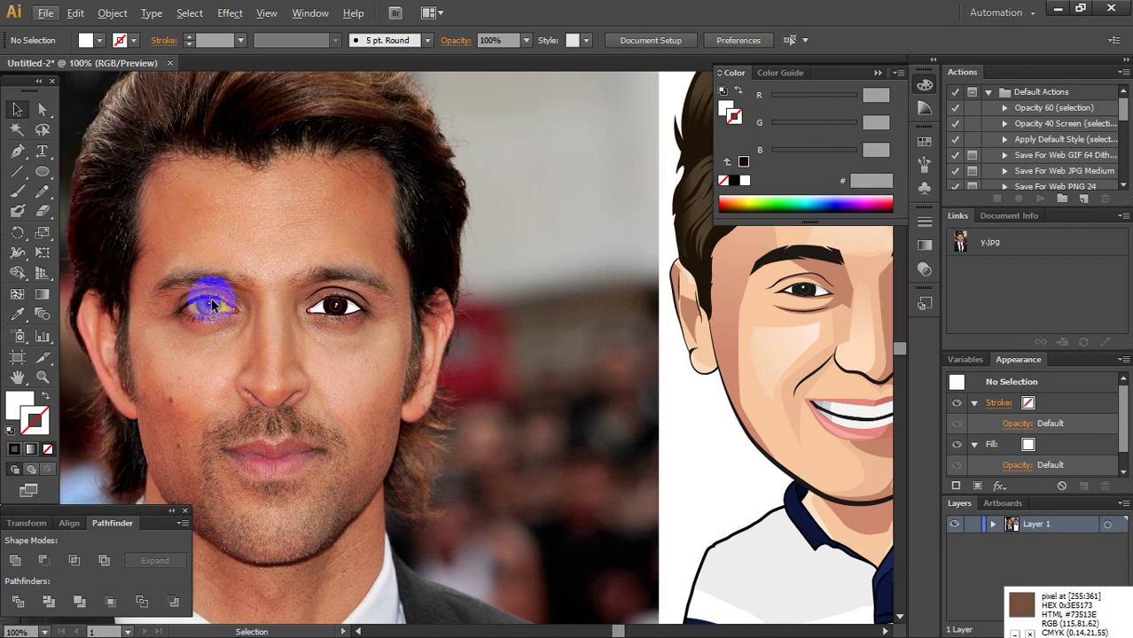
scroll(323, 334, up, 4)
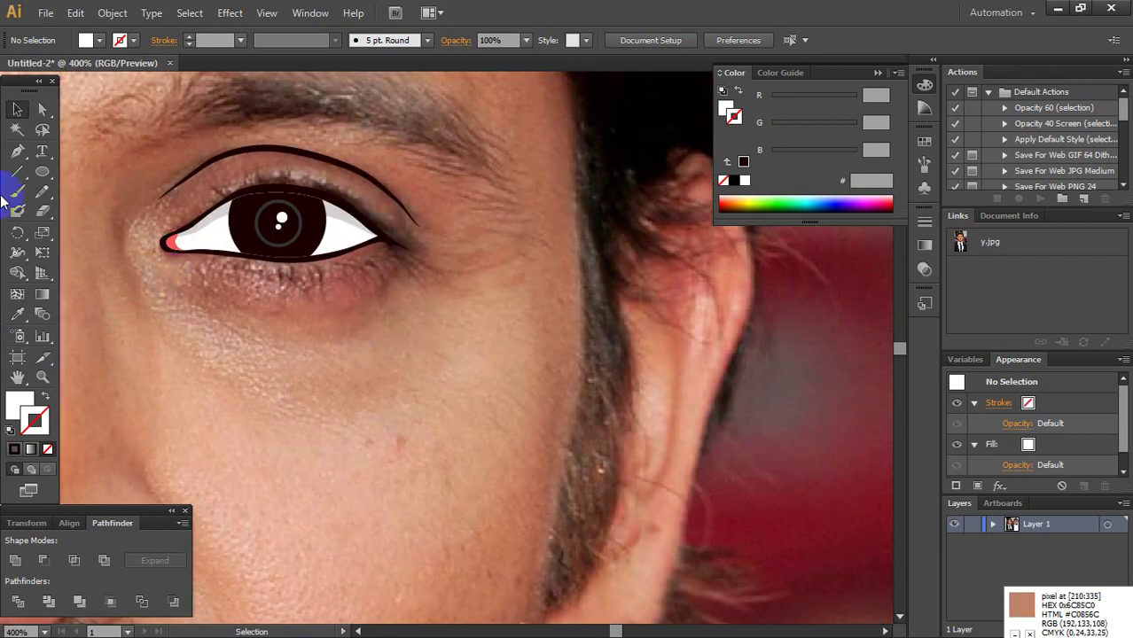
click(166, 286)
drag(229, 305, 265, 319)
click(401, 259)
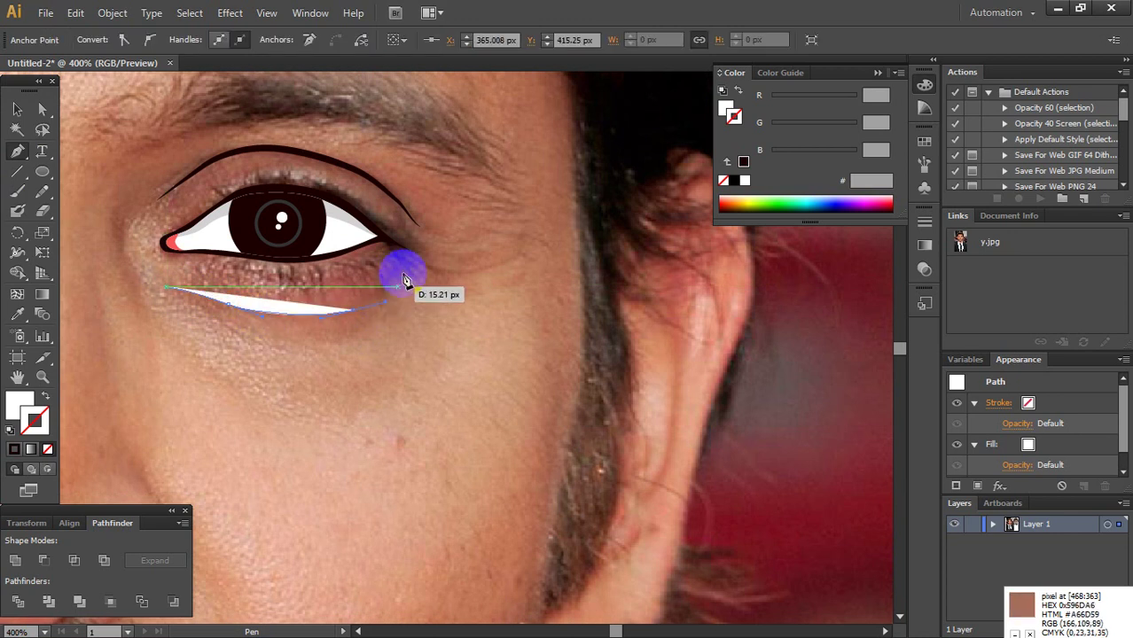
Give the under-eye line the eyebrow's black stroke and a tapered width profile.
click(17, 315)
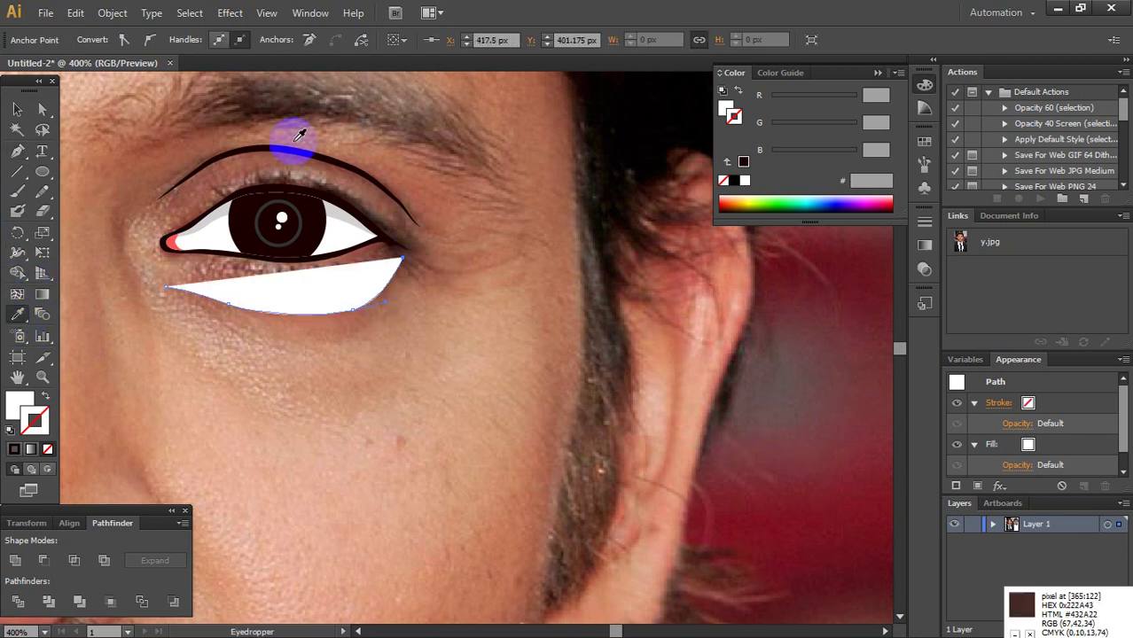
click(300, 155)
click(20, 111)
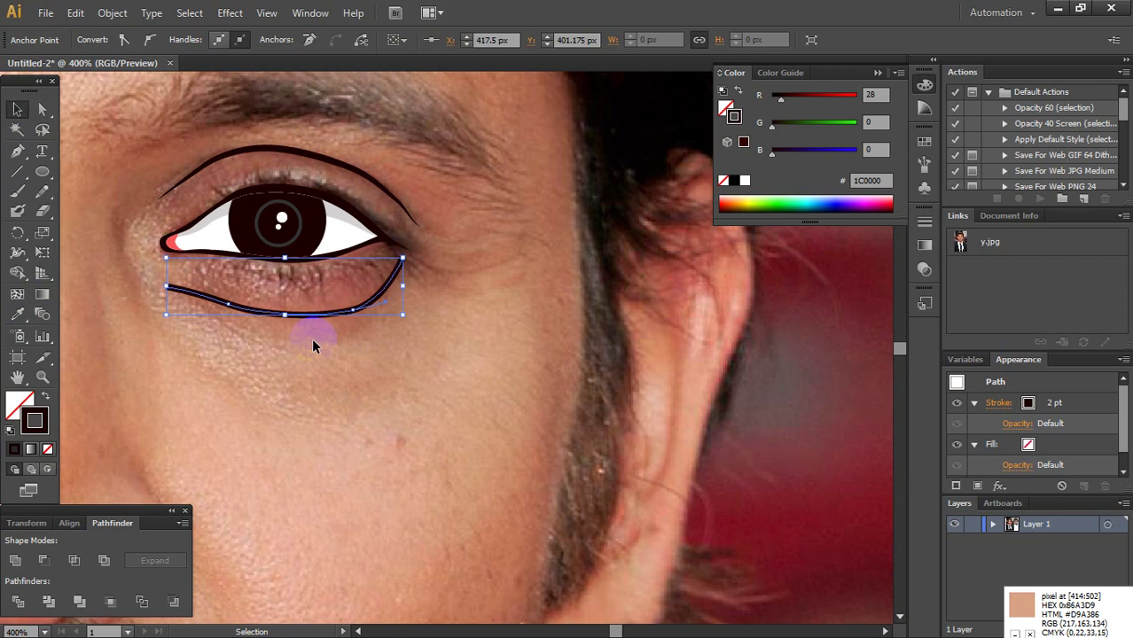
click(310, 312)
click(293, 41)
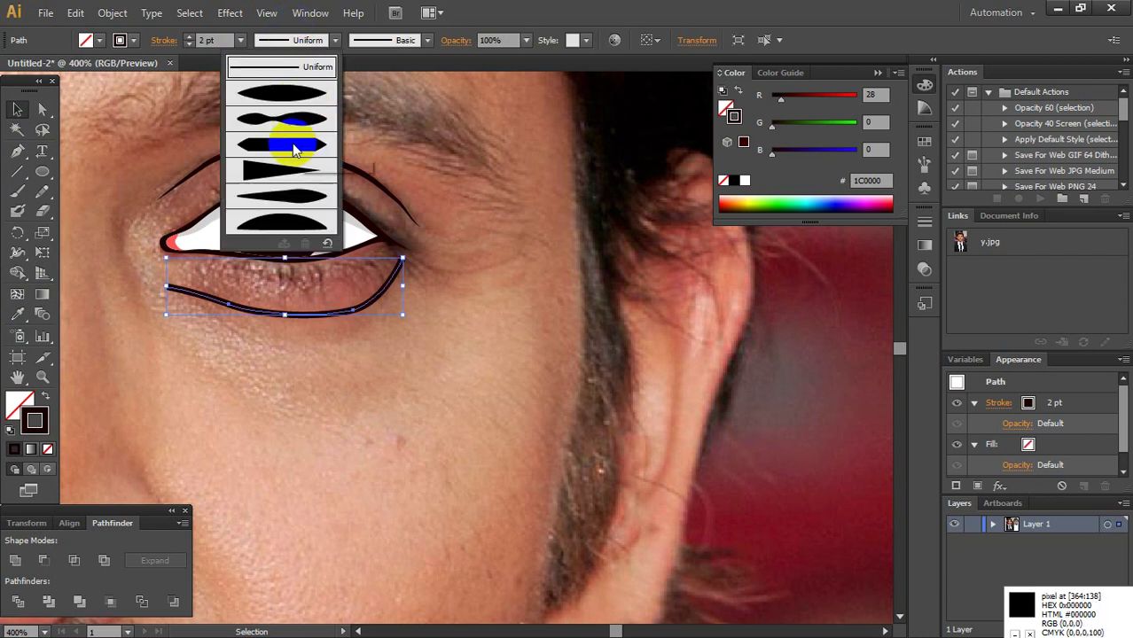
click(265, 95)
click(565, 358)
Select all the eye's parts and group them into one object.
scroll(565, 358, down, 1)
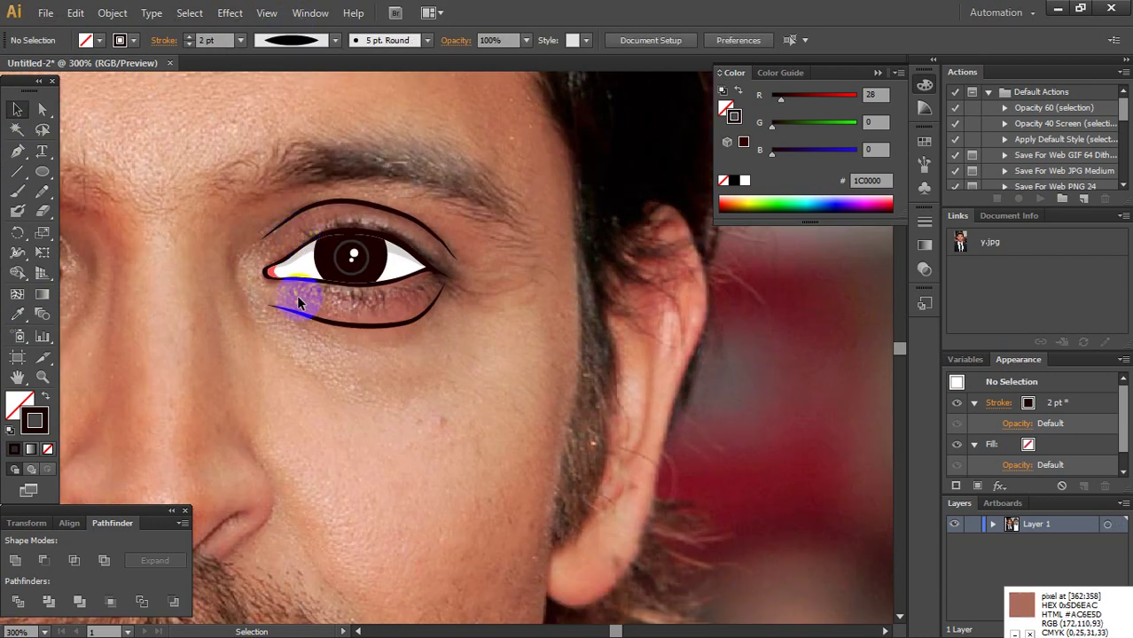
scroll(304, 299, up, 1)
key(ctrl+a)
right_click(360, 235)
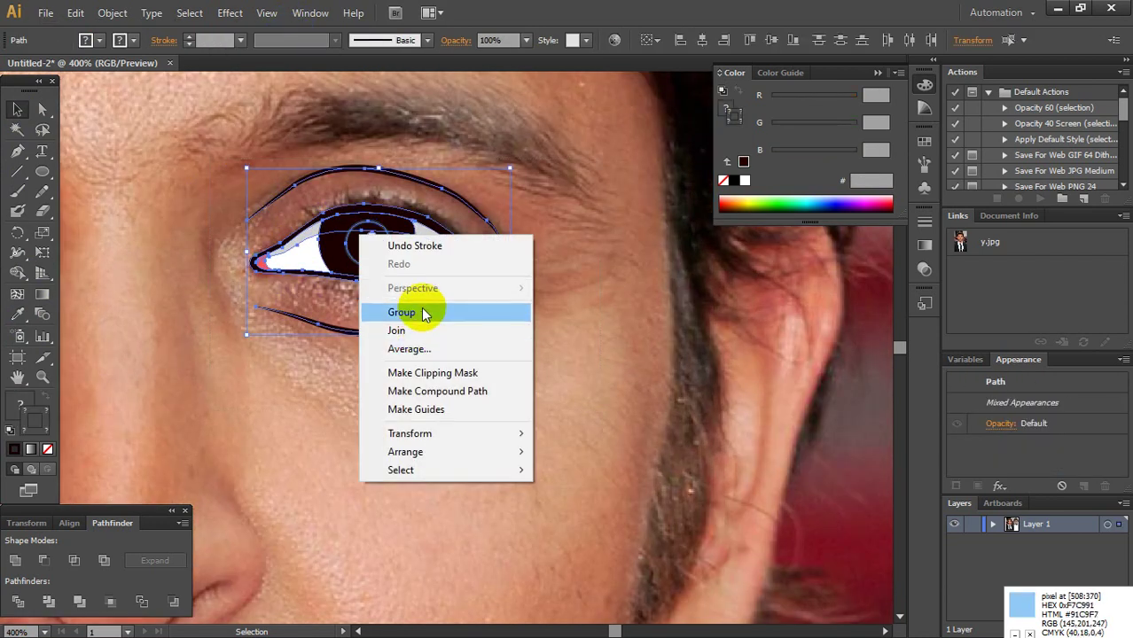
click(131, 151)
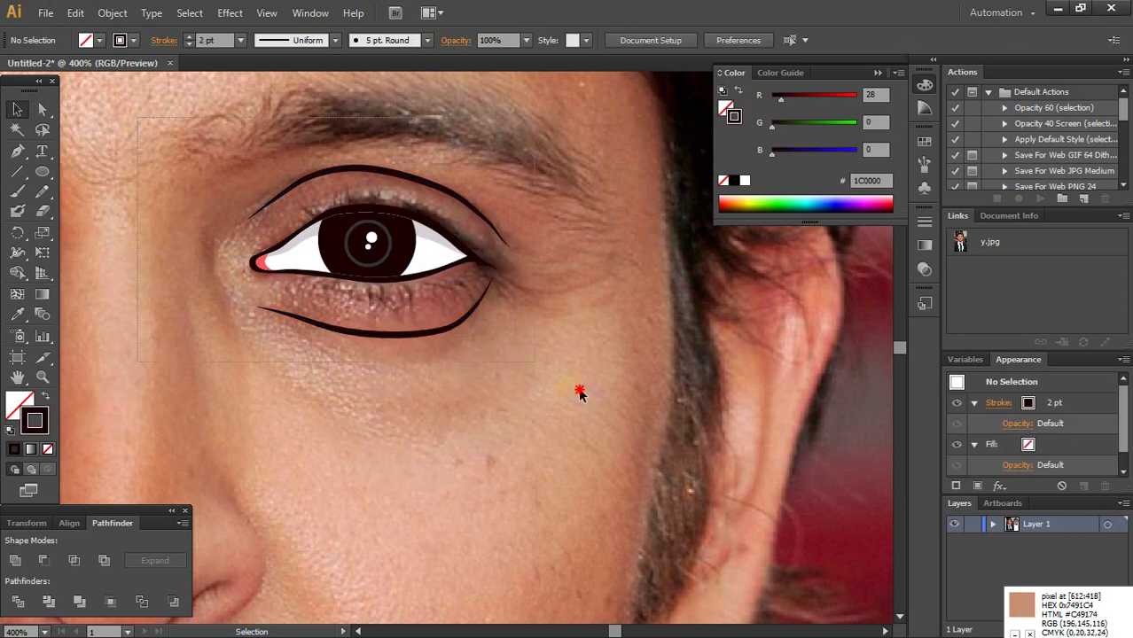
drag(610, 410, 610, 411)
right_click(374, 233)
click(409, 317)
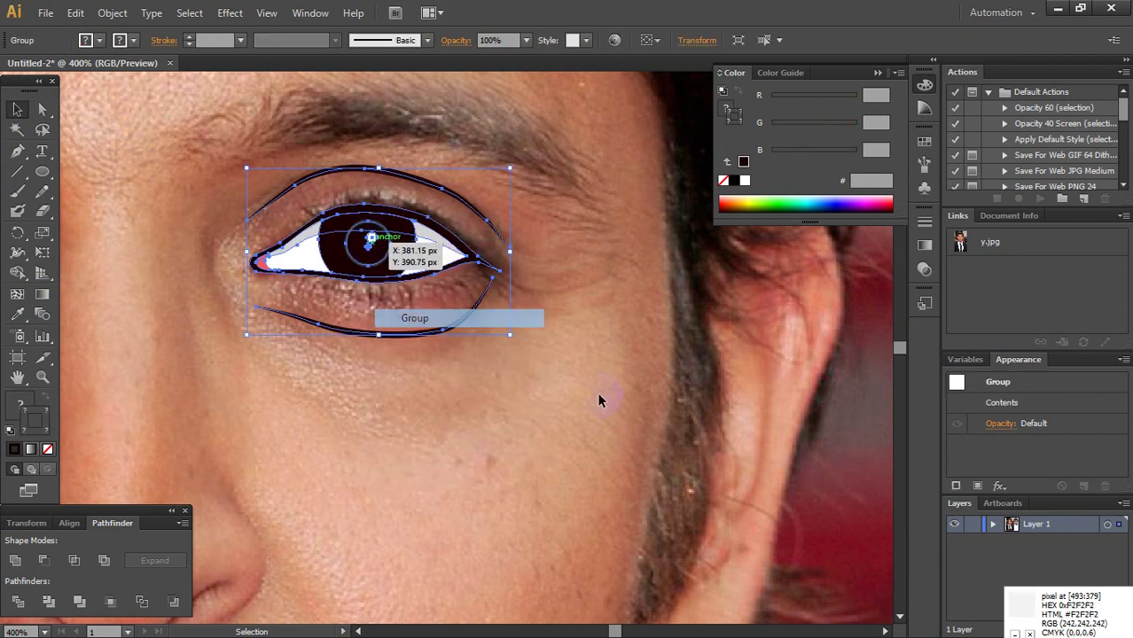
click(602, 373)
key(ctrl+minus)
right_click(471, 289)
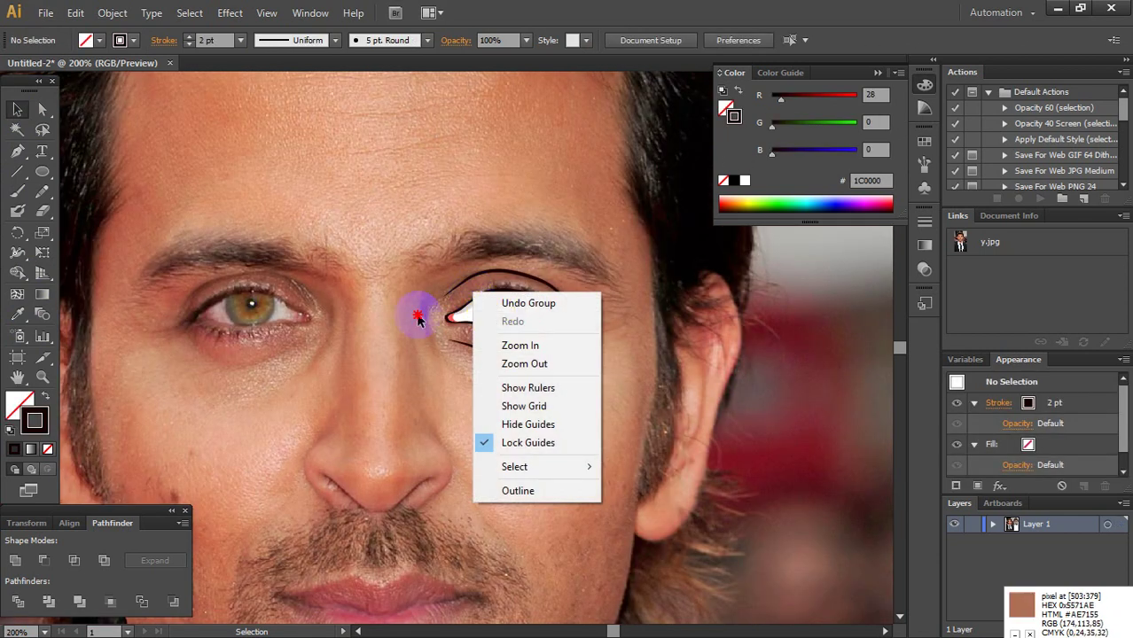
Reflect a copy of the eye group and align it over the man's other eye.
click(486, 313)
right_click(505, 308)
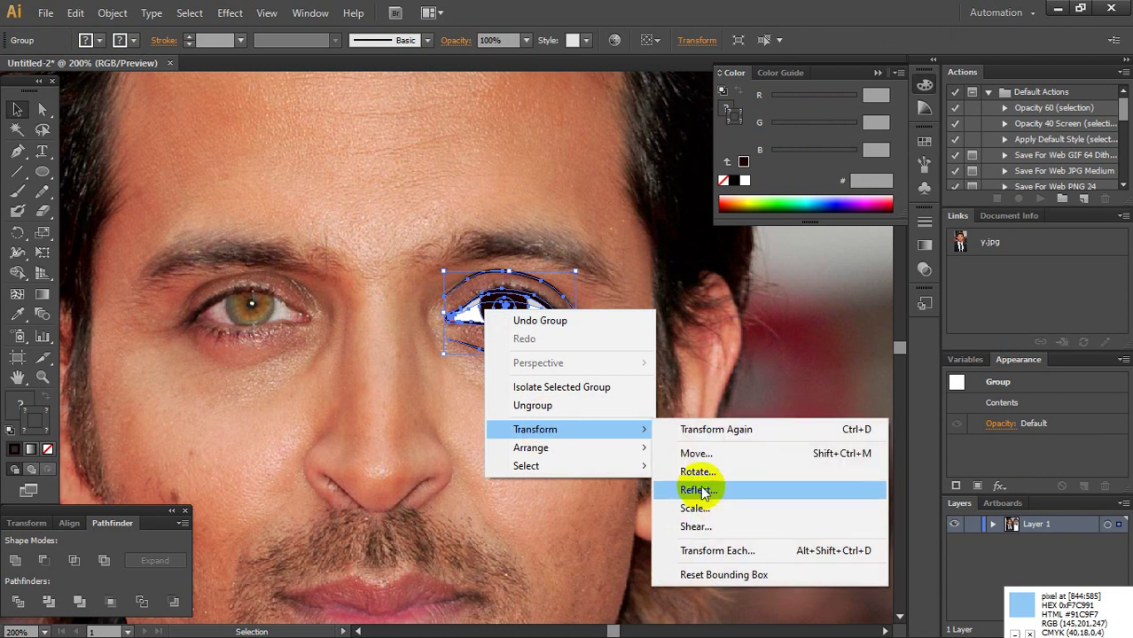
click(697, 490)
click(337, 434)
mouse_move(535, 318)
mouse_down()
mouse_move(203, 321)
mouse_move(239, 304)
mouse_up()
key(ctrl+plus)
key(ctrl+plus)
key(ctrl+plus)
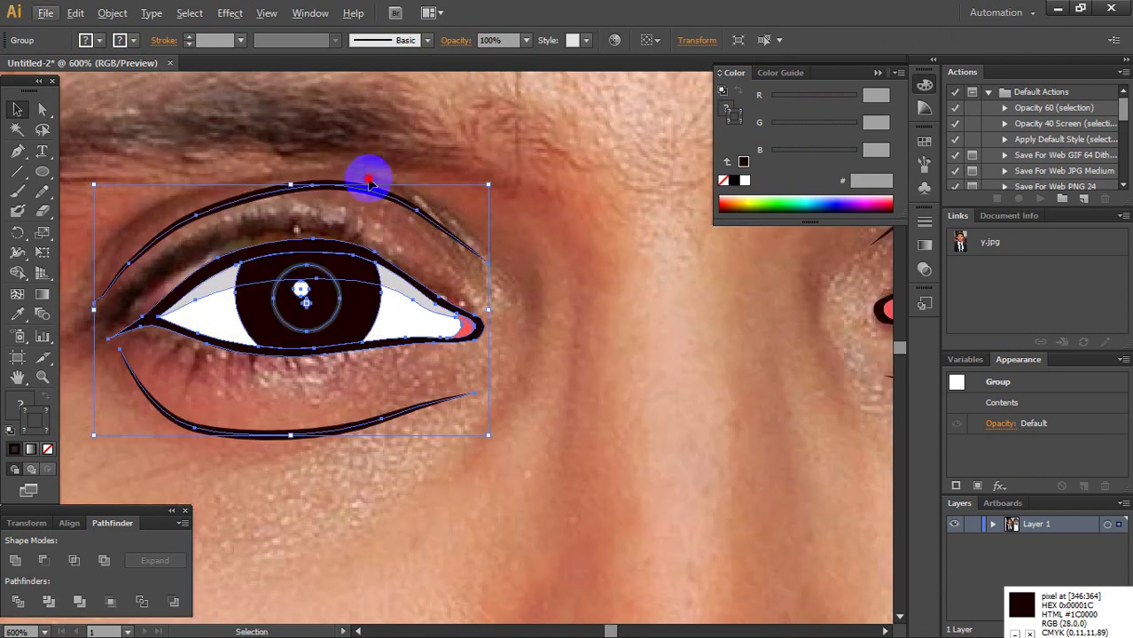
mouse_move(367, 172)
mouse_down()
mouse_move(461, 173)
mouse_move(275, 288)
mouse_up()
click(504, 497)
key(ctrl+1)
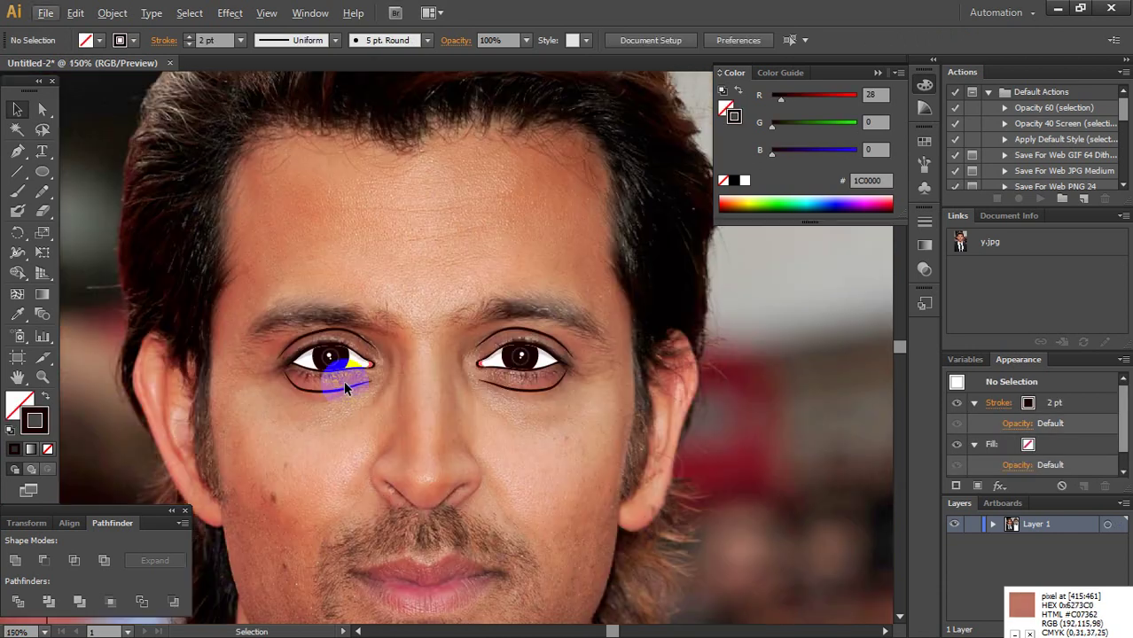
scroll(346, 387, down, 1)
scroll(345, 387, right, 3)
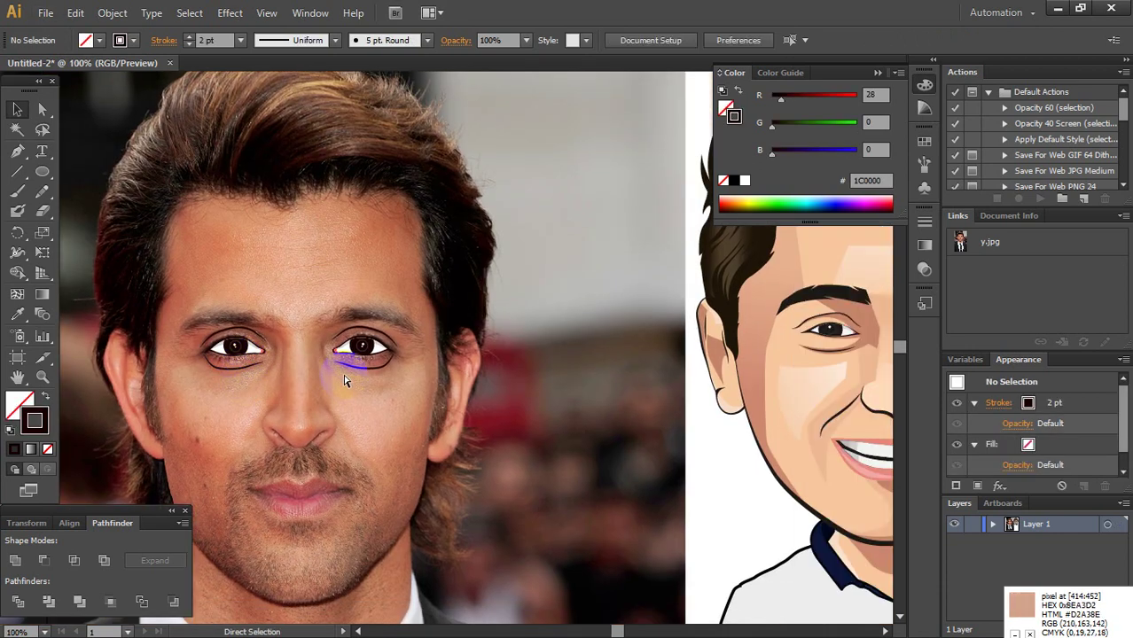
scroll(345, 380, left, 3)
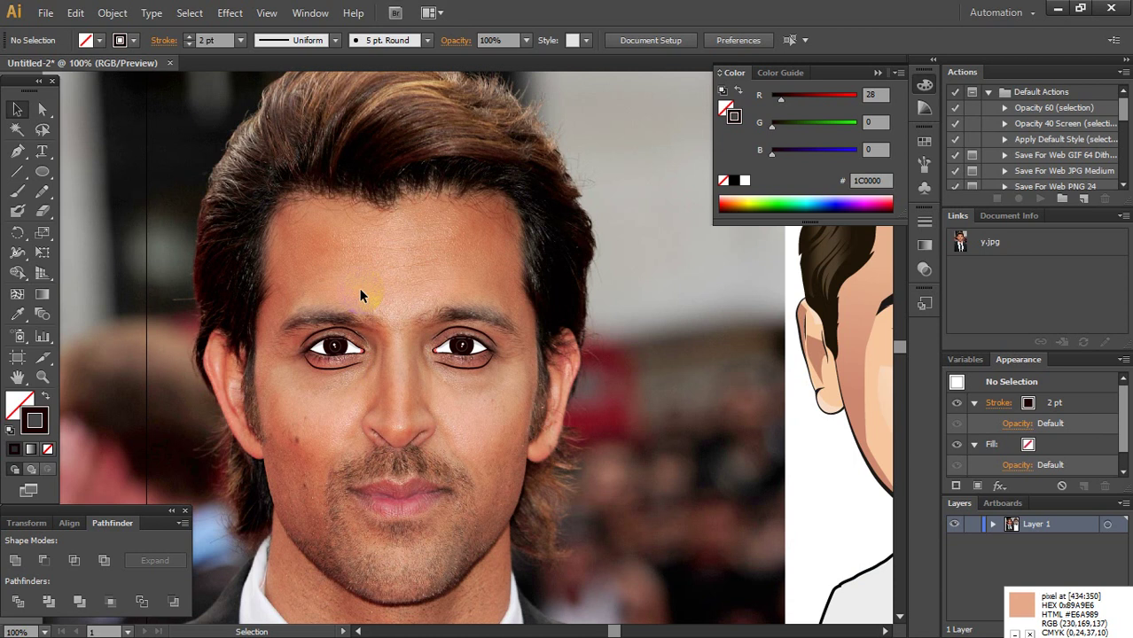
scroll(360, 295, right, 3)
scroll(294, 412, up, 3)
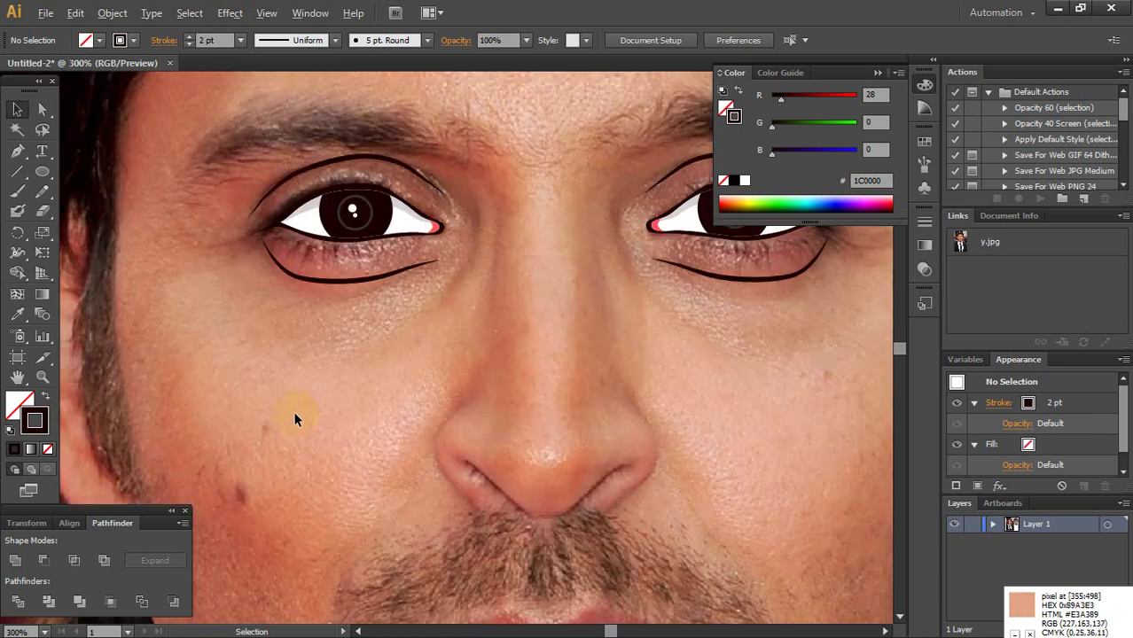
click(44, 108)
click(317, 277)
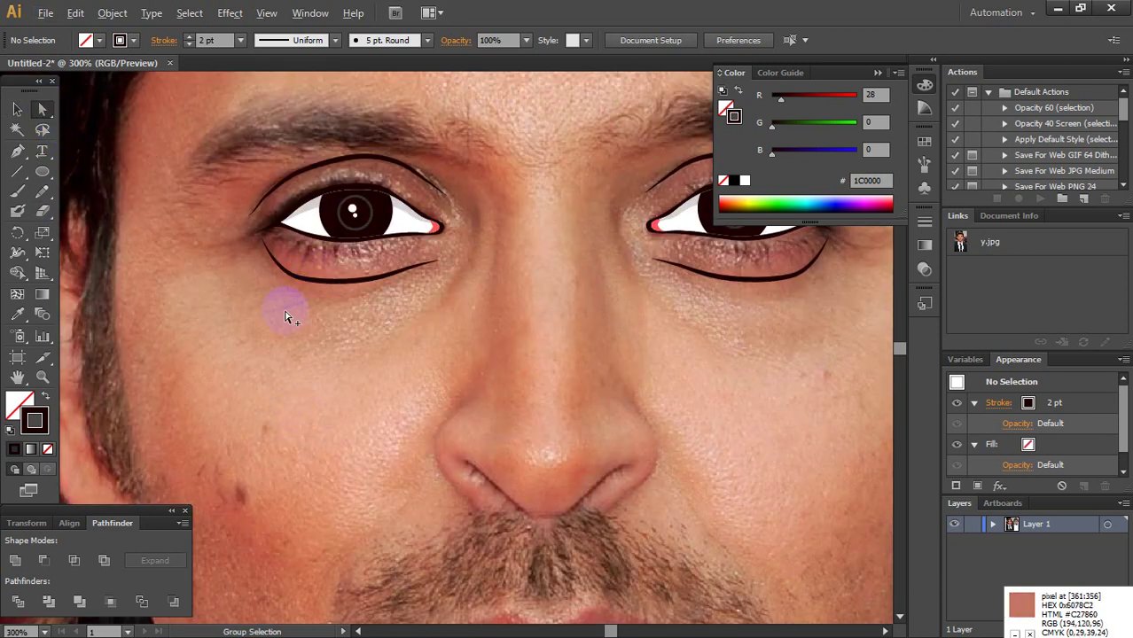
scroll(285, 317, down, 2)
click(17, 108)
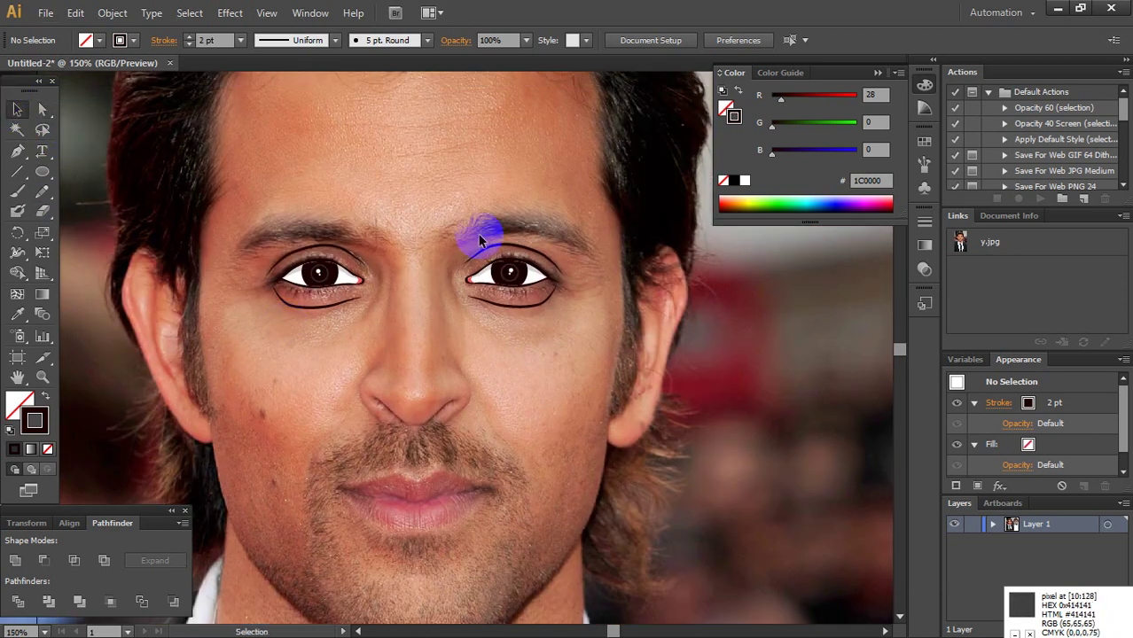
scroll(329, 233, down, 1)
scroll(329, 234, right, 2)
scroll(329, 234, right, 3)
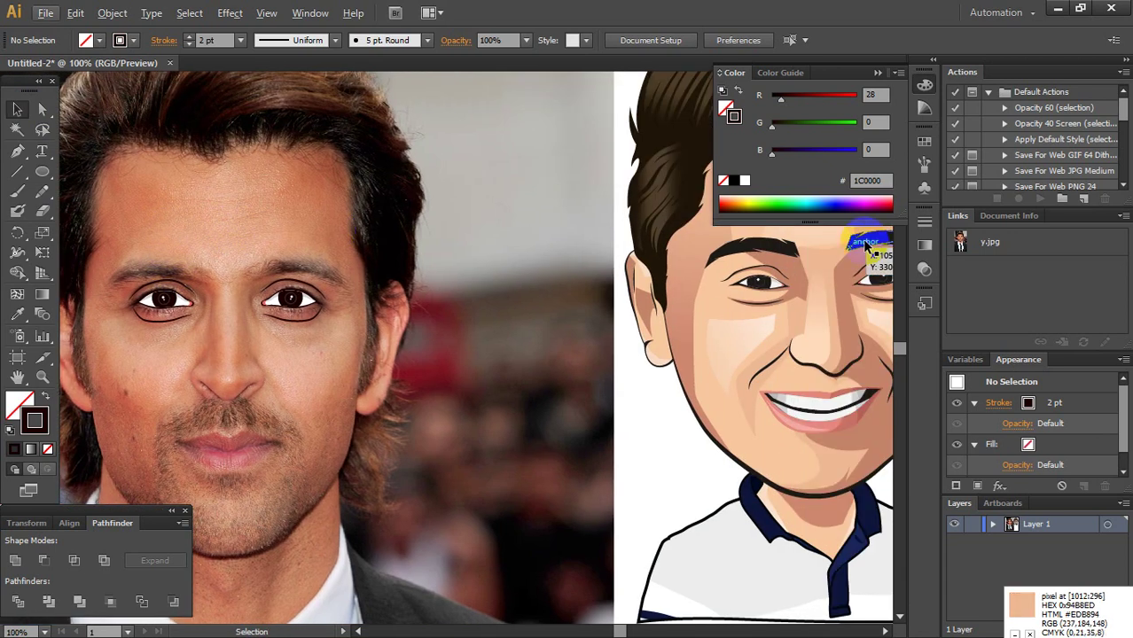
scroll(825, 242, up, 3)
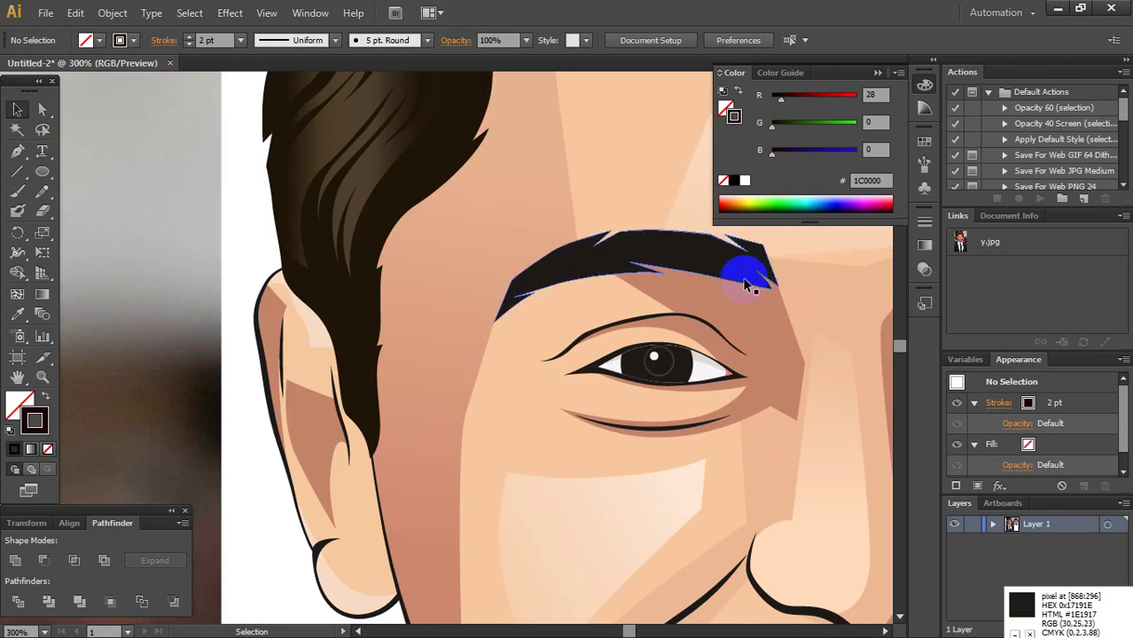
scroll(796, 279, up, 2)
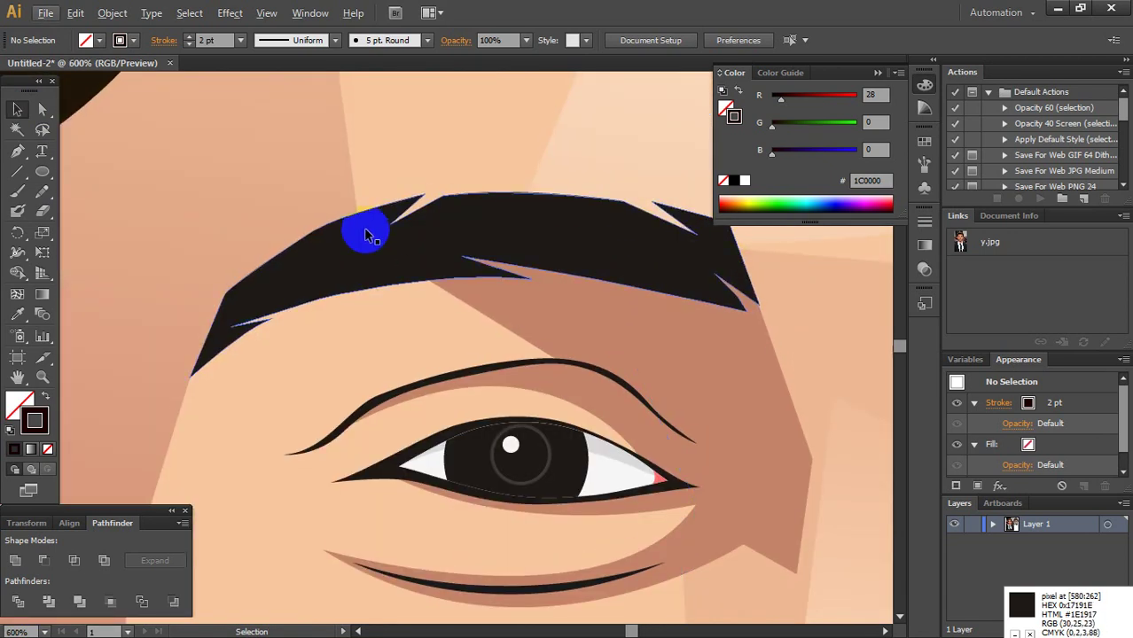
scroll(634, 287, down, 4)
scroll(642, 284, down, 3)
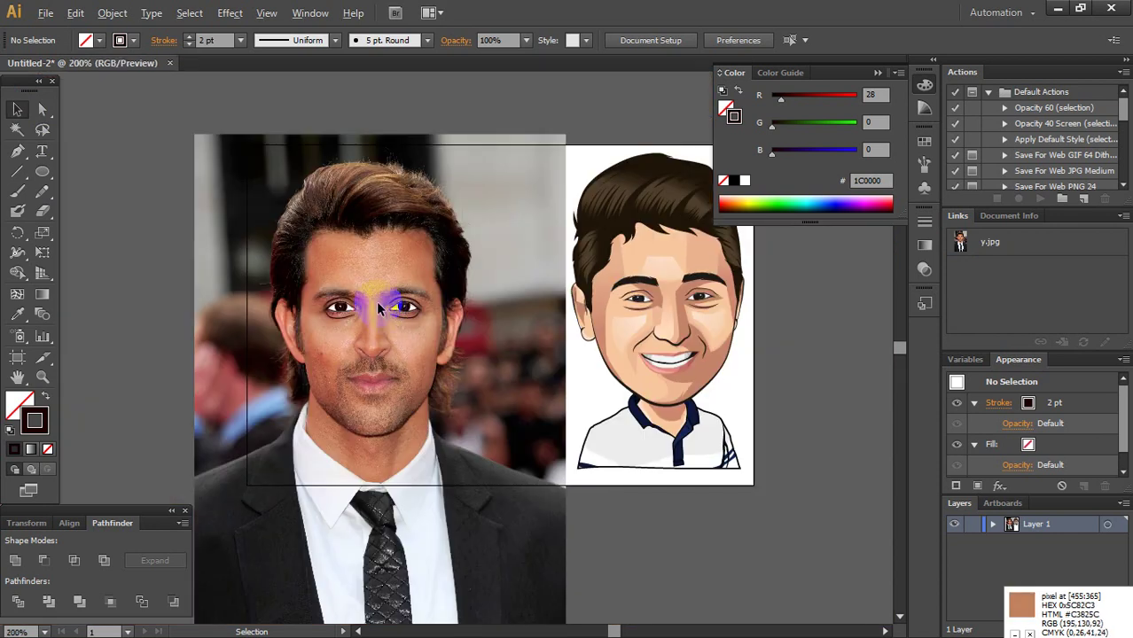
scroll(380, 308, up, 2)
scroll(430, 253, up, 1)
Trace the eyebrow's jagged top edge with Pen points from its inner end outward.
click(18, 148)
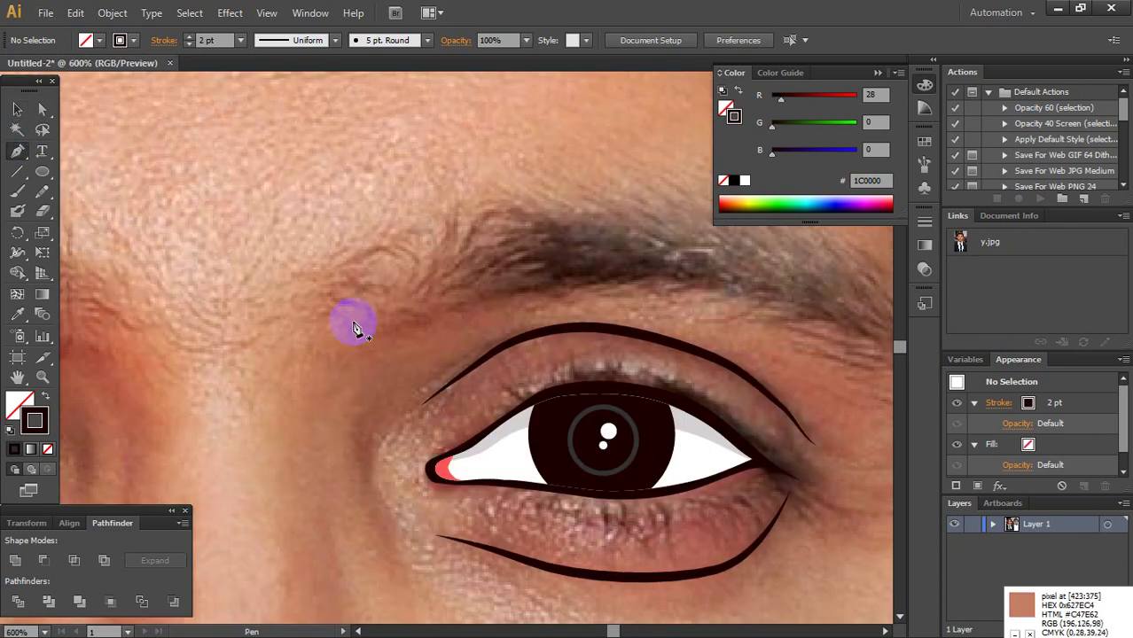
click(376, 334)
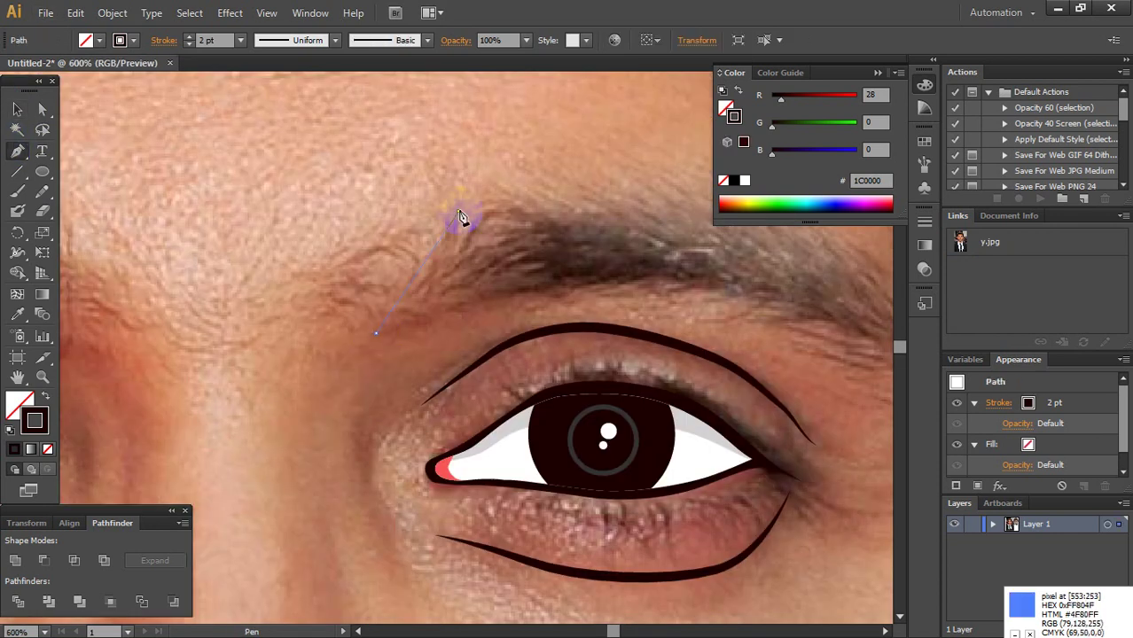
drag(405, 251, 479, 219)
click(478, 208)
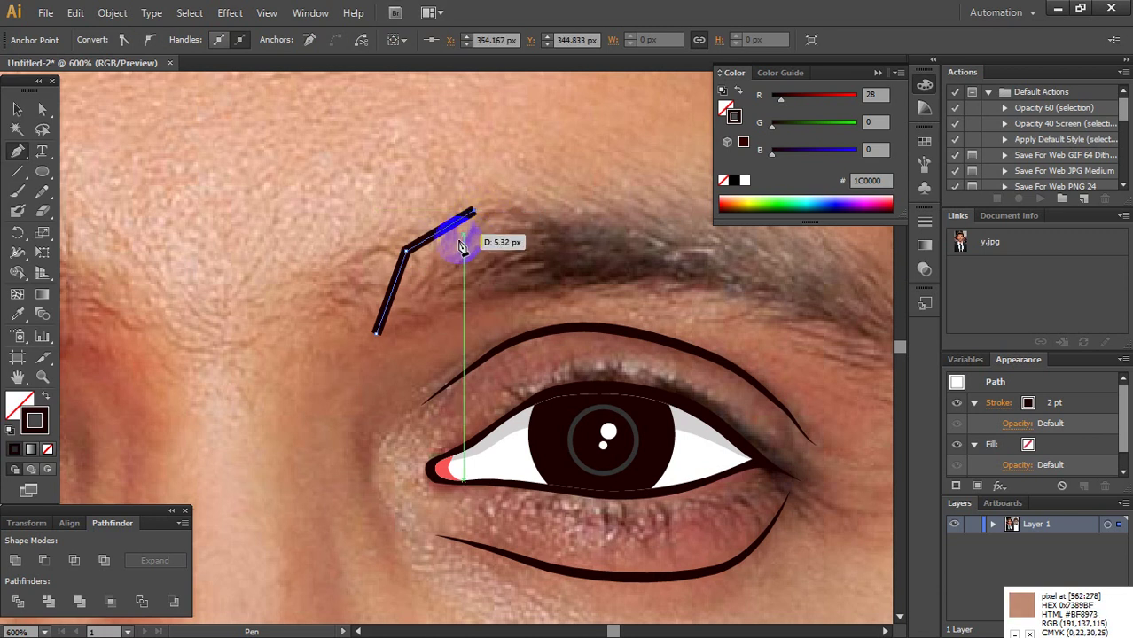
click(457, 241)
click(535, 201)
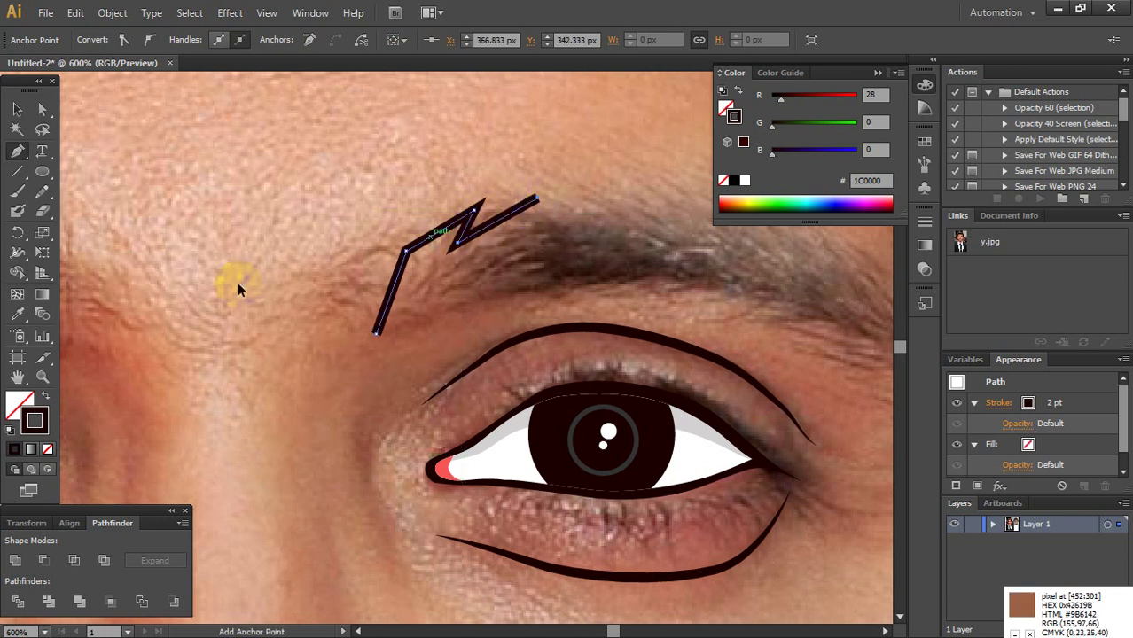
scroll(238, 282, right, 1)
scroll(238, 282, down, 1)
scroll(452, 239, up, 1)
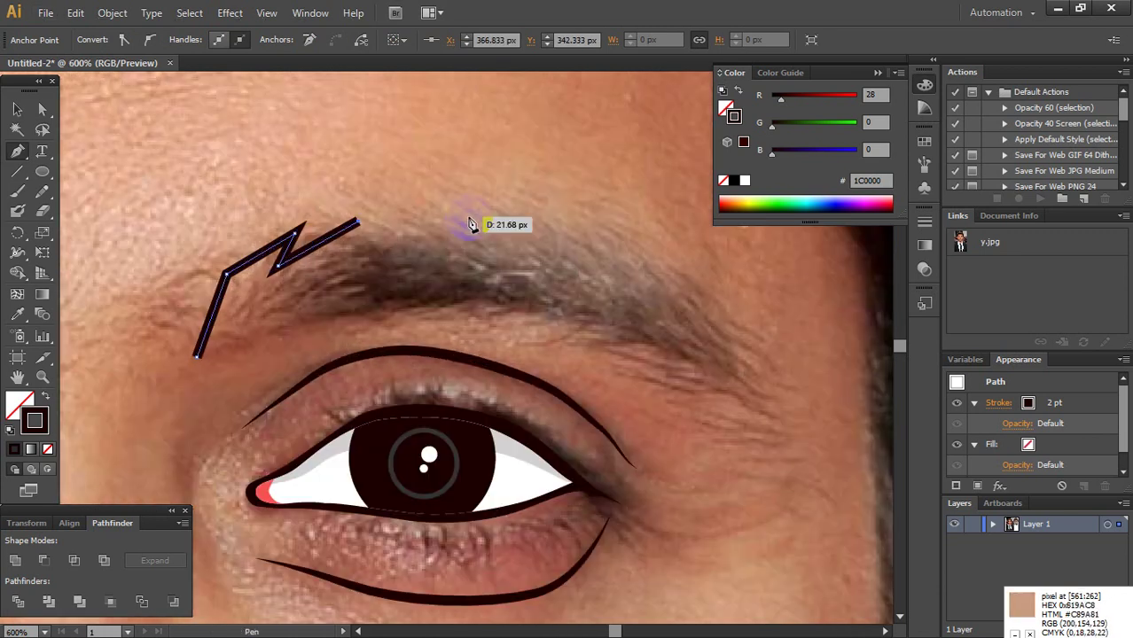
click(487, 219)
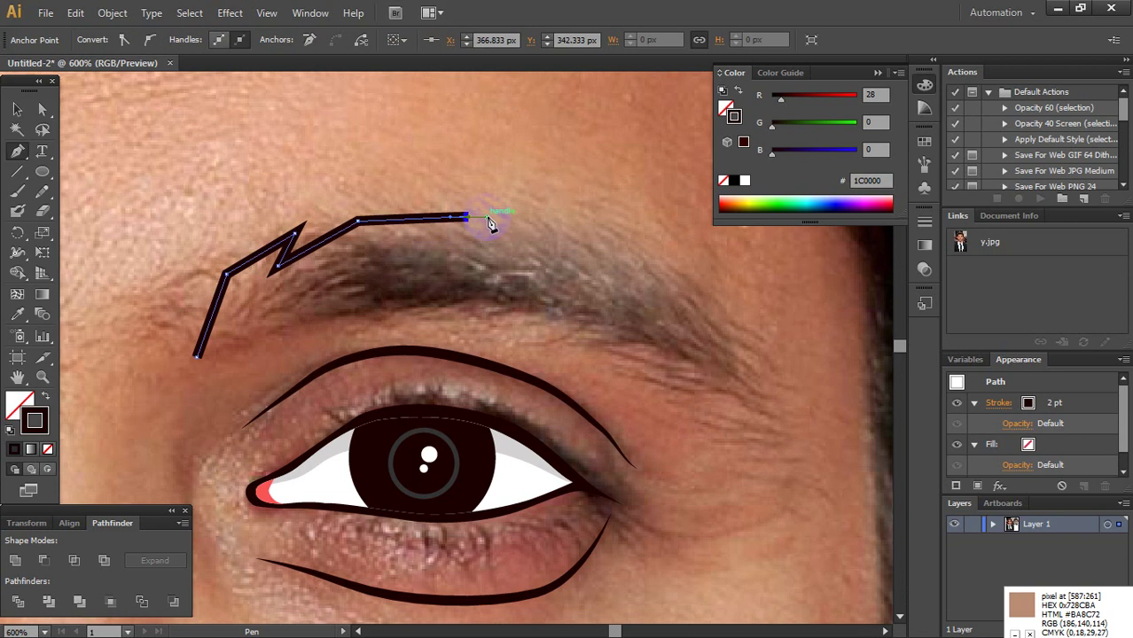
scroll(490, 221, up, 1)
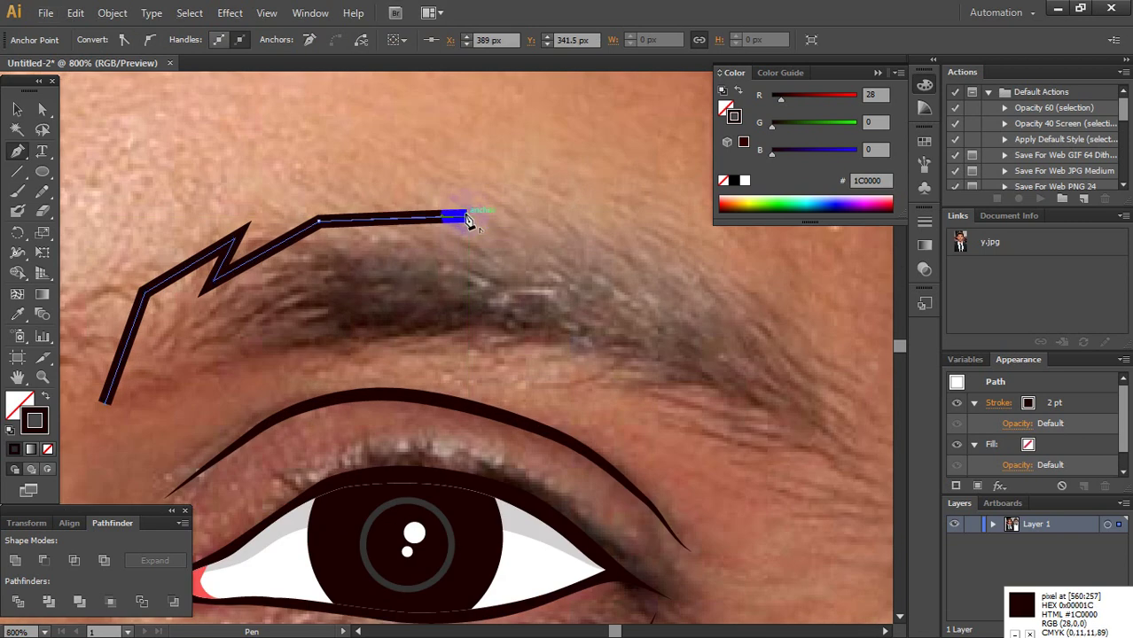
click(491, 209)
click(528, 255)
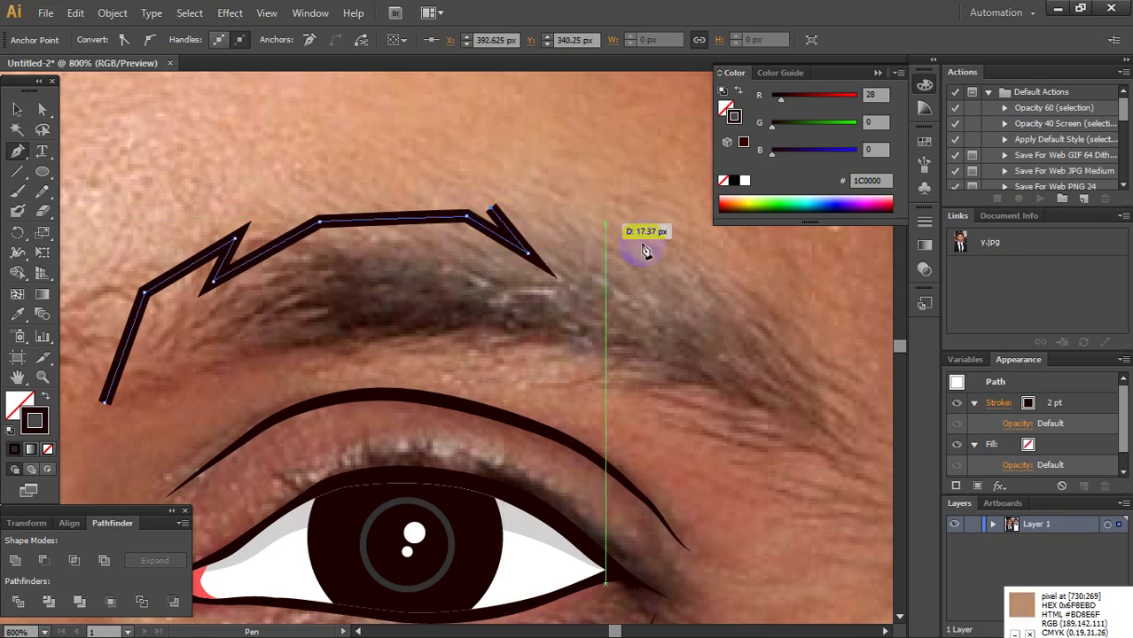
key(ctrl+z)
click(640, 239)
drag(748, 313, 761, 328)
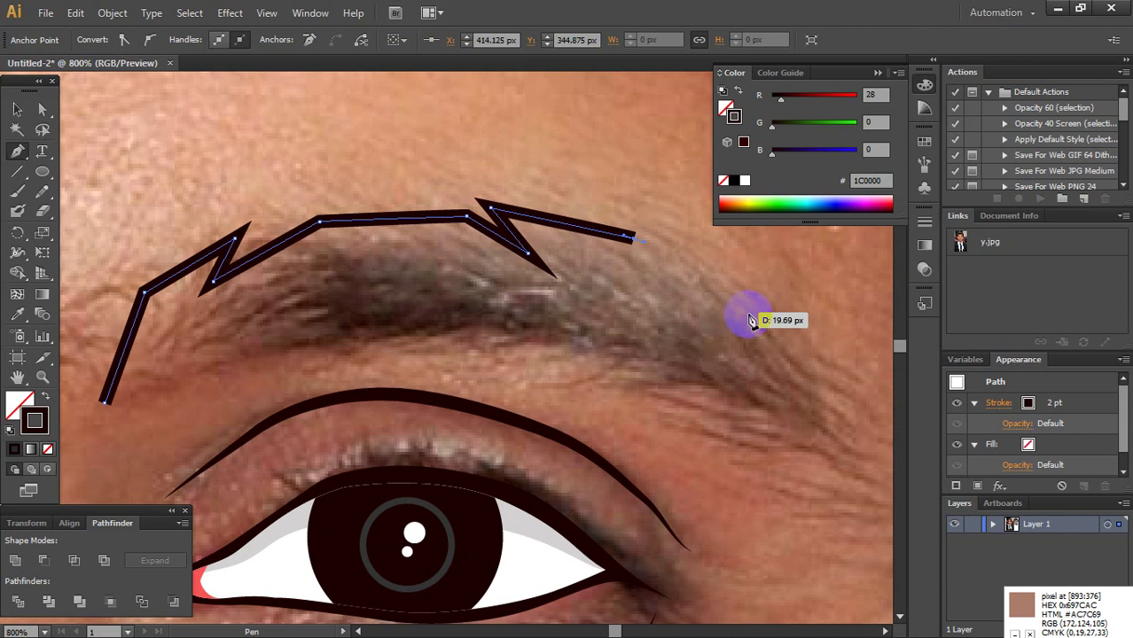
scroll(502, 260, down, 3)
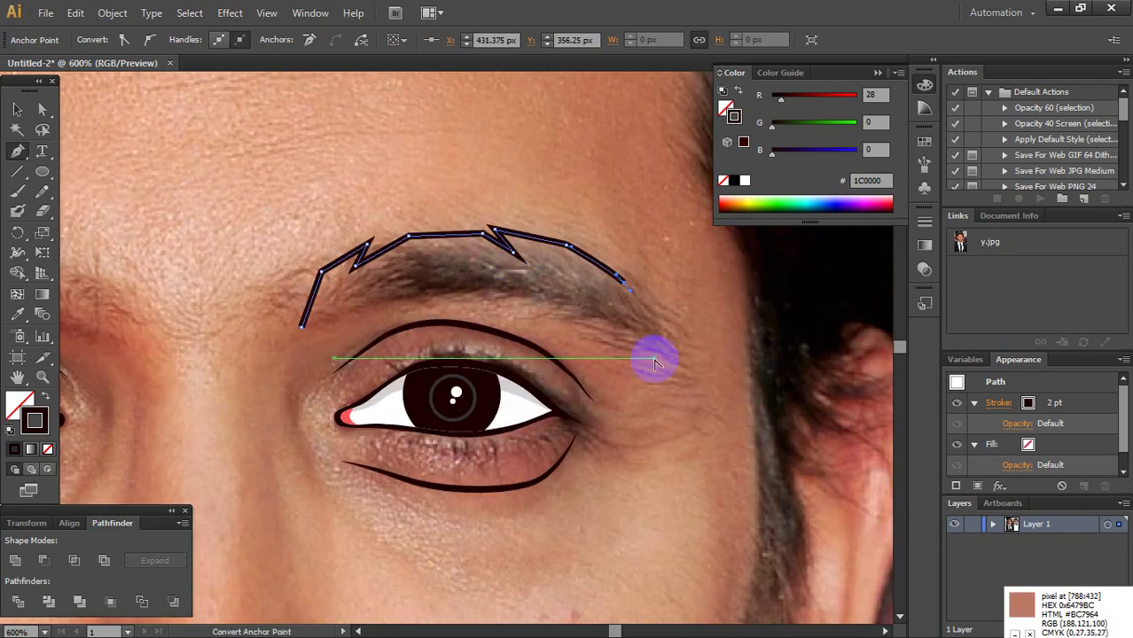
scroll(656, 355, up, 3)
Curve around the eyebrow's outer tip and along its notched underside, closing the shape.
drag(697, 353, 485, 246)
drag(366, 220, 149, 241)
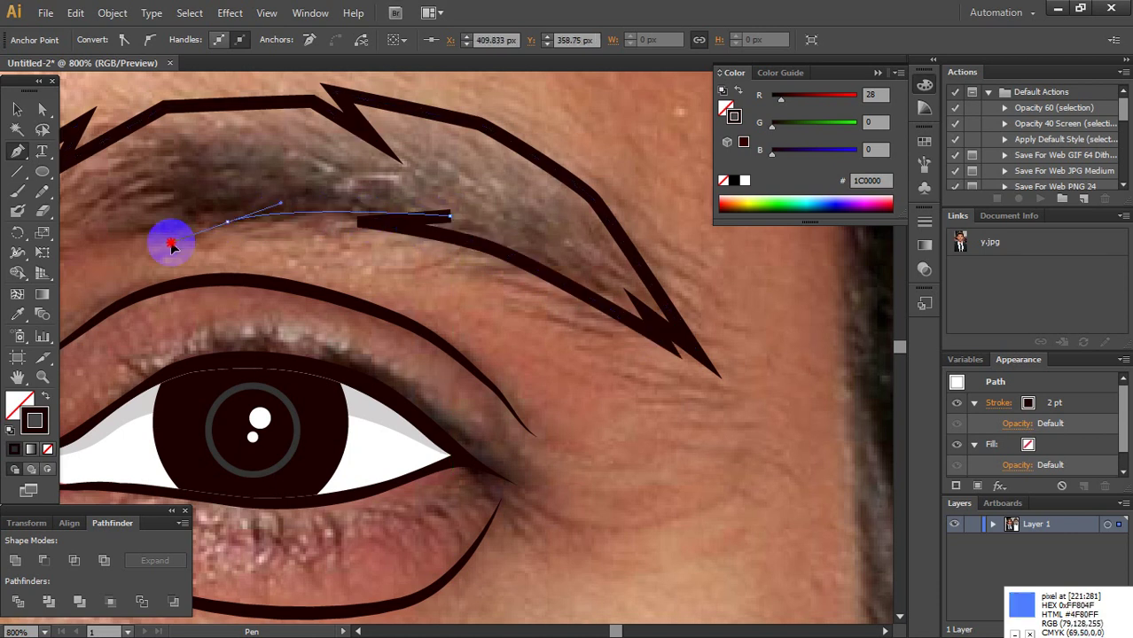
scroll(543, 253, down, 3)
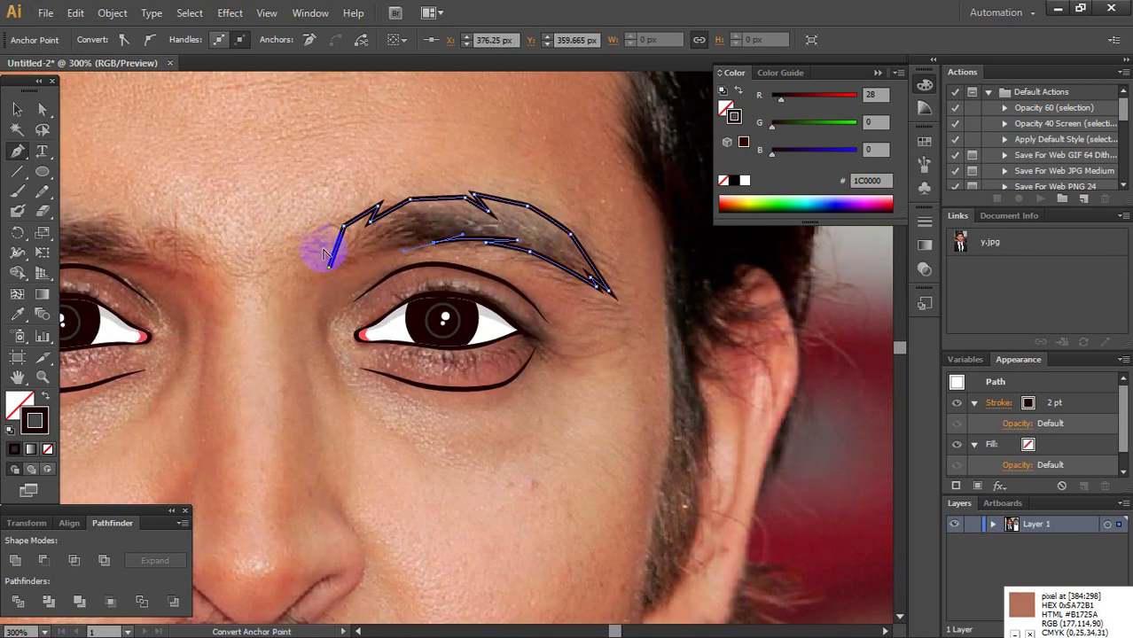
scroll(551, 238, up, 2)
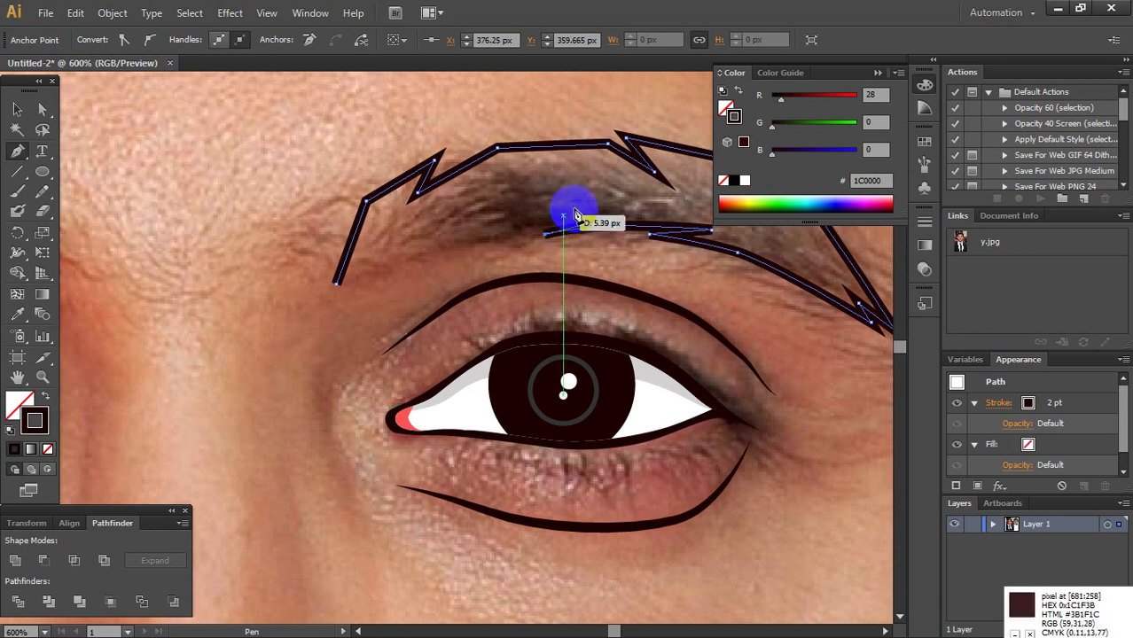
drag(572, 209, 336, 292)
click(439, 214)
click(437, 244)
key(ctrl+minus)
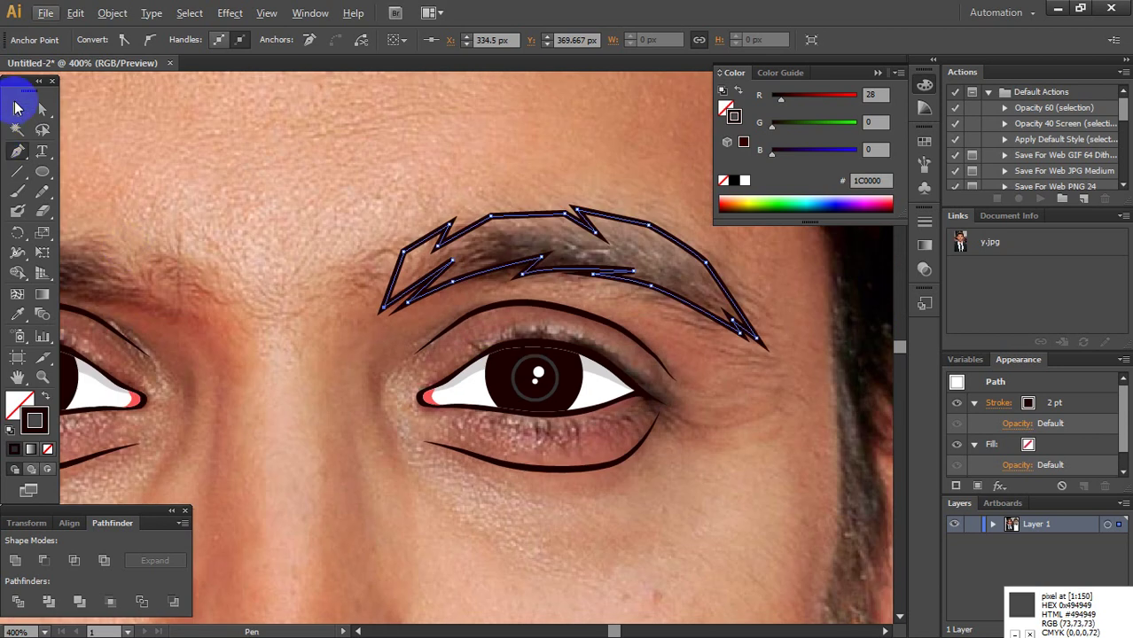
click(278, 211)
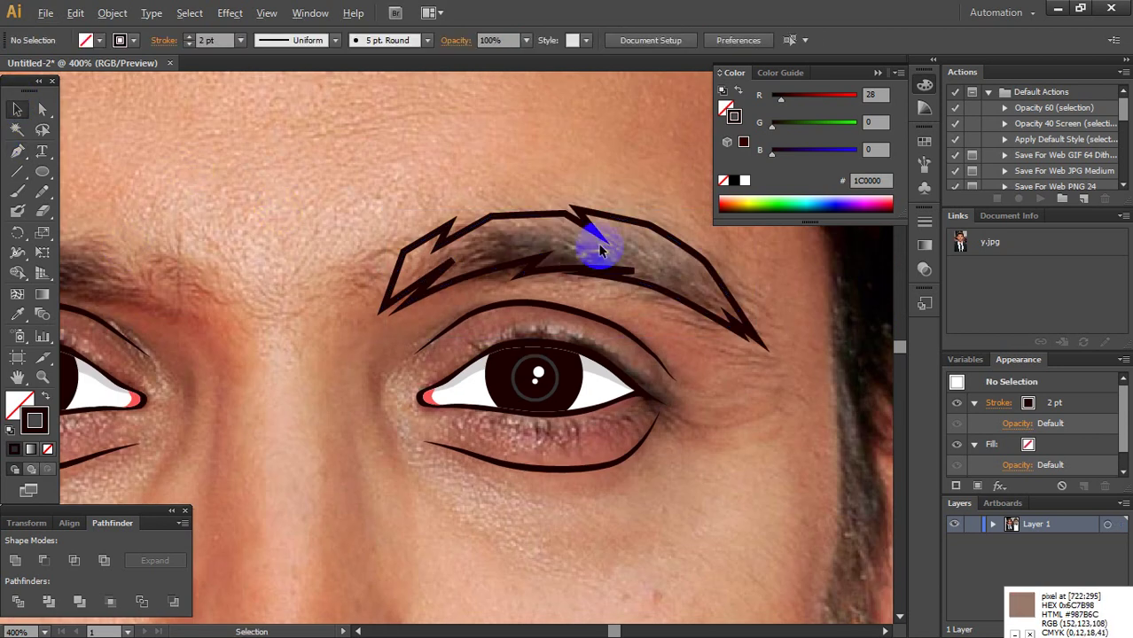
Drag the eyebrow's upper-left notch anchor to sharpen it into a spike.
alt+scroll(598, 246, up, 1)
click(43, 108)
scroll(551, 284, right, 1)
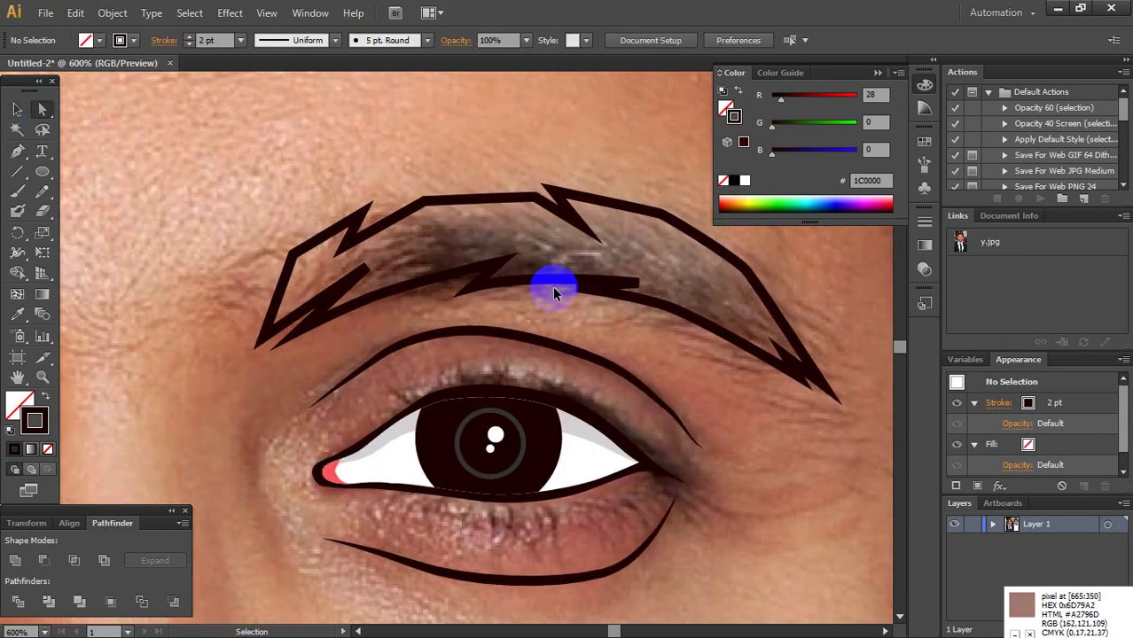
drag(665, 239, 745, 281)
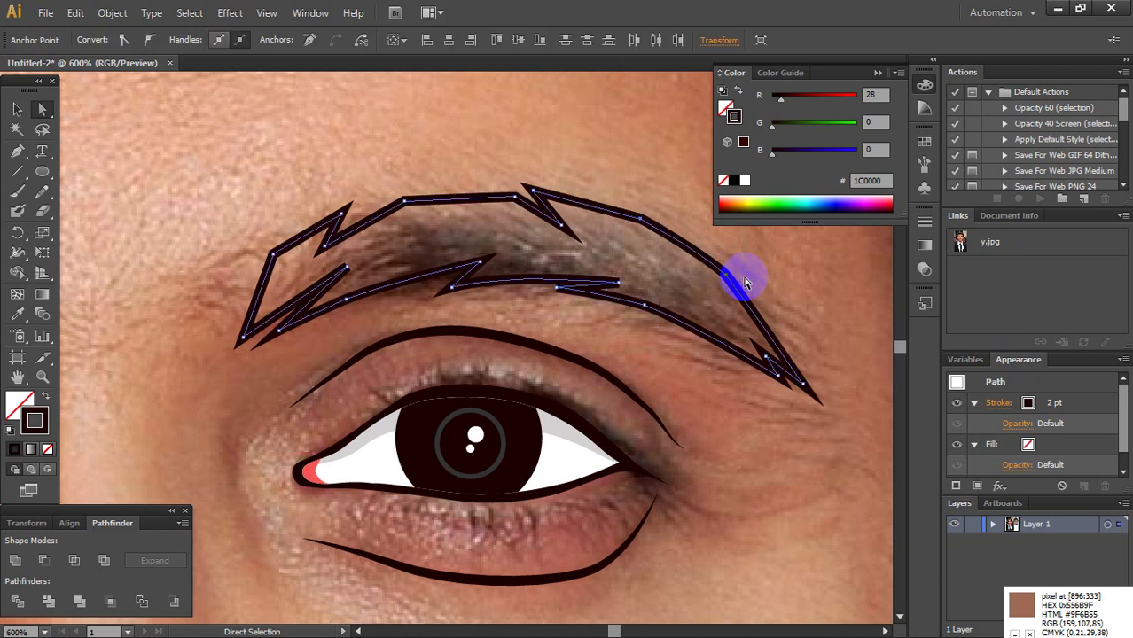
click(495, 131)
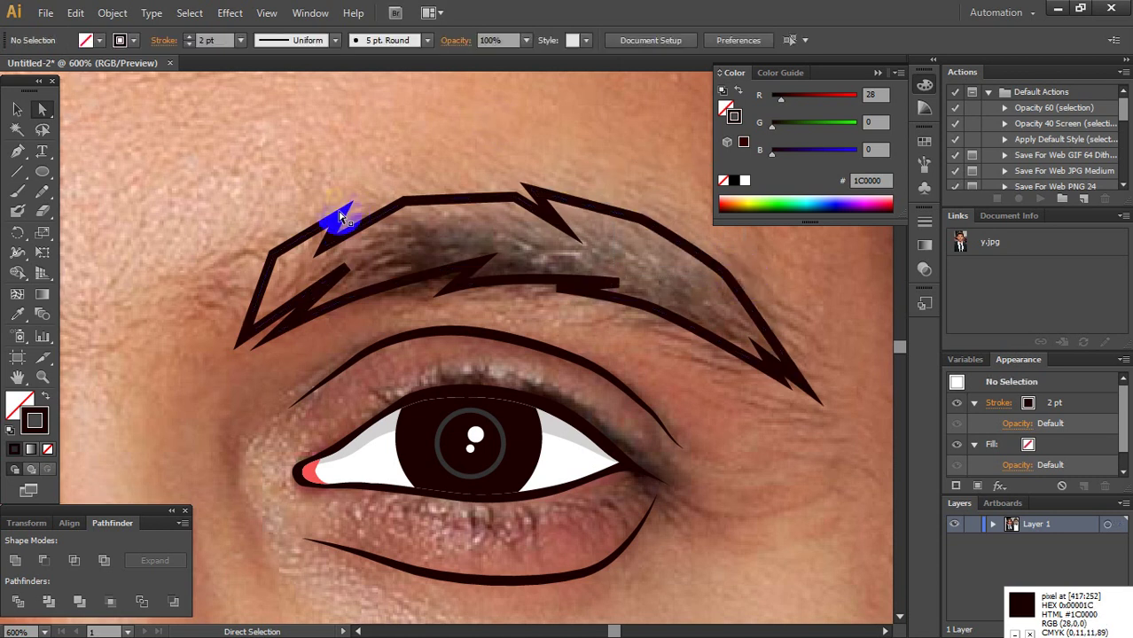
drag(339, 215, 346, 209)
click(687, 247)
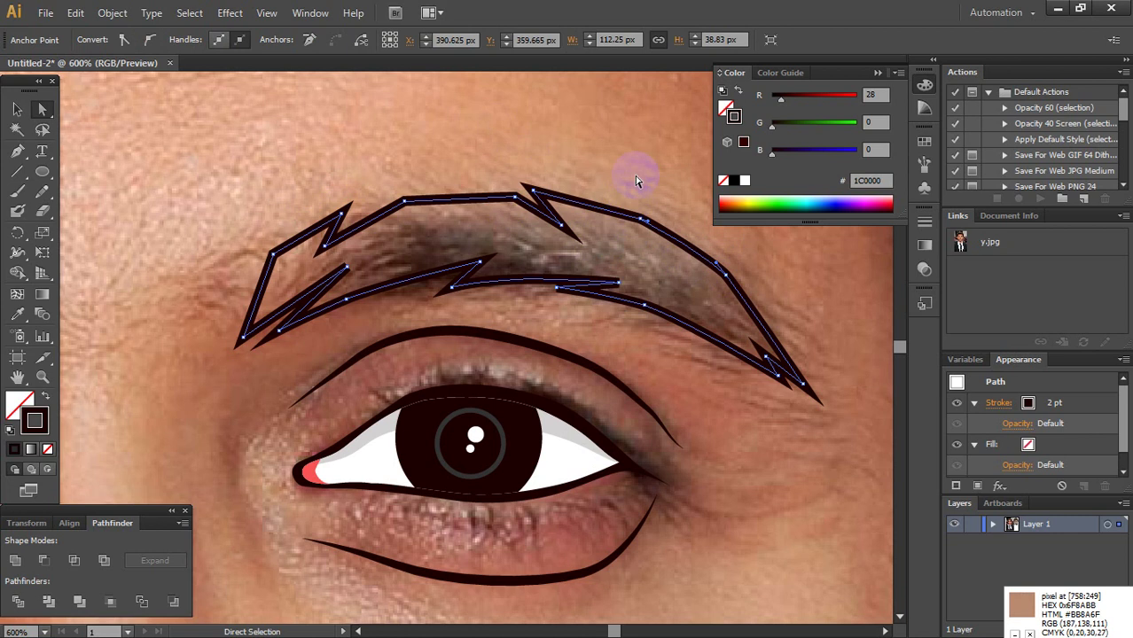
click(635, 181)
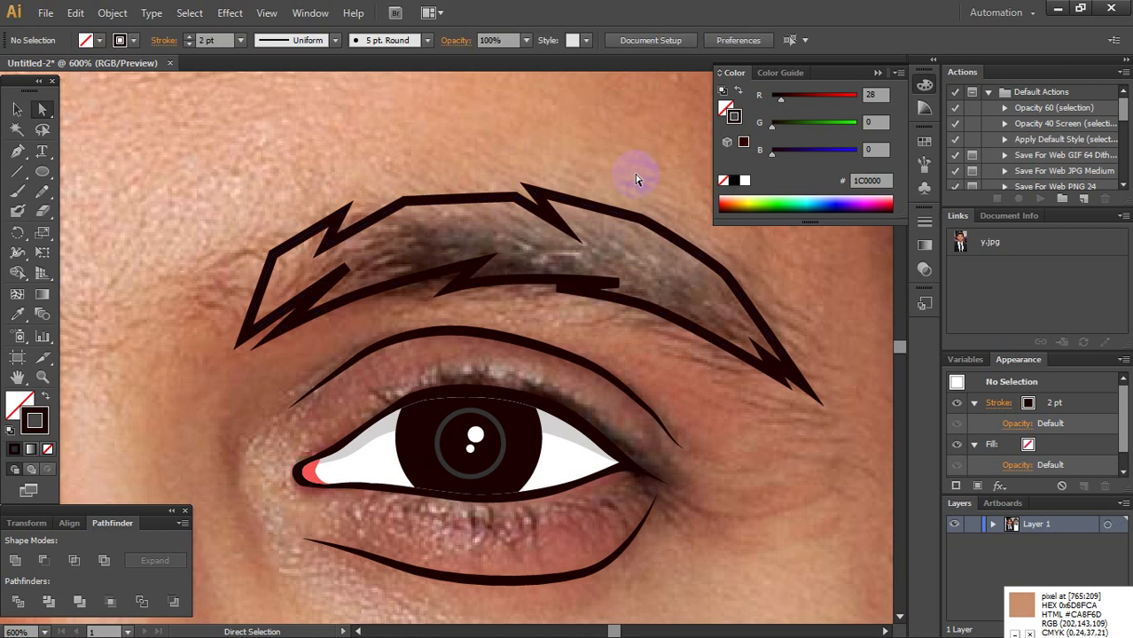
Nudge an upper eyebrow anchor slightly left, then select the whole eyebrow path.
scroll(377, 205, up, 1)
alt+click(376, 205)
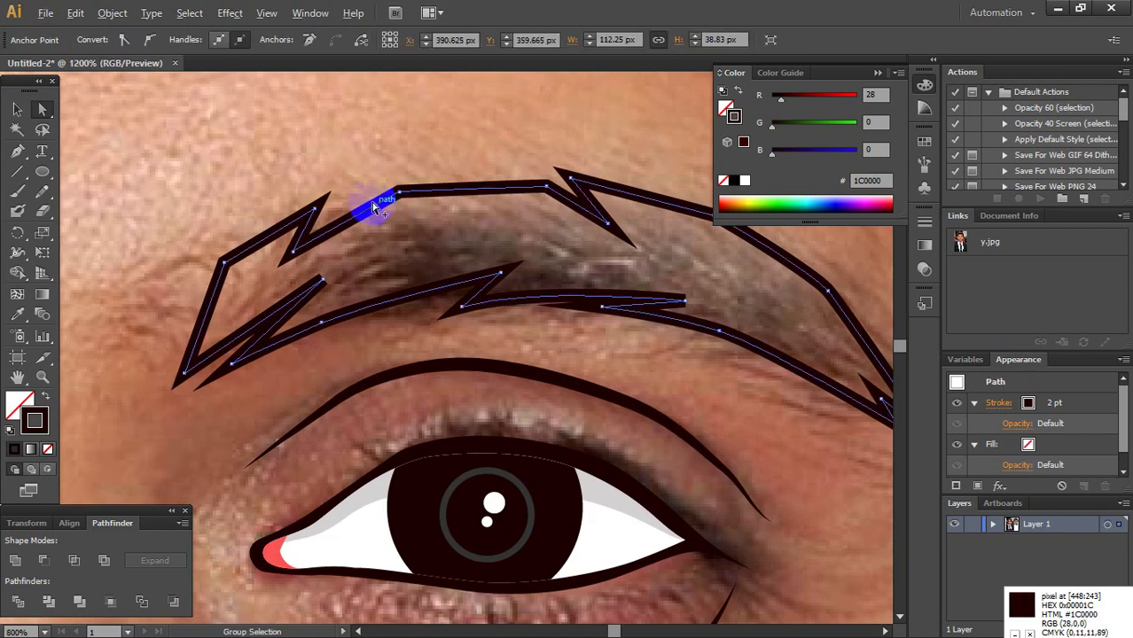
scroll(377, 205, up, 1)
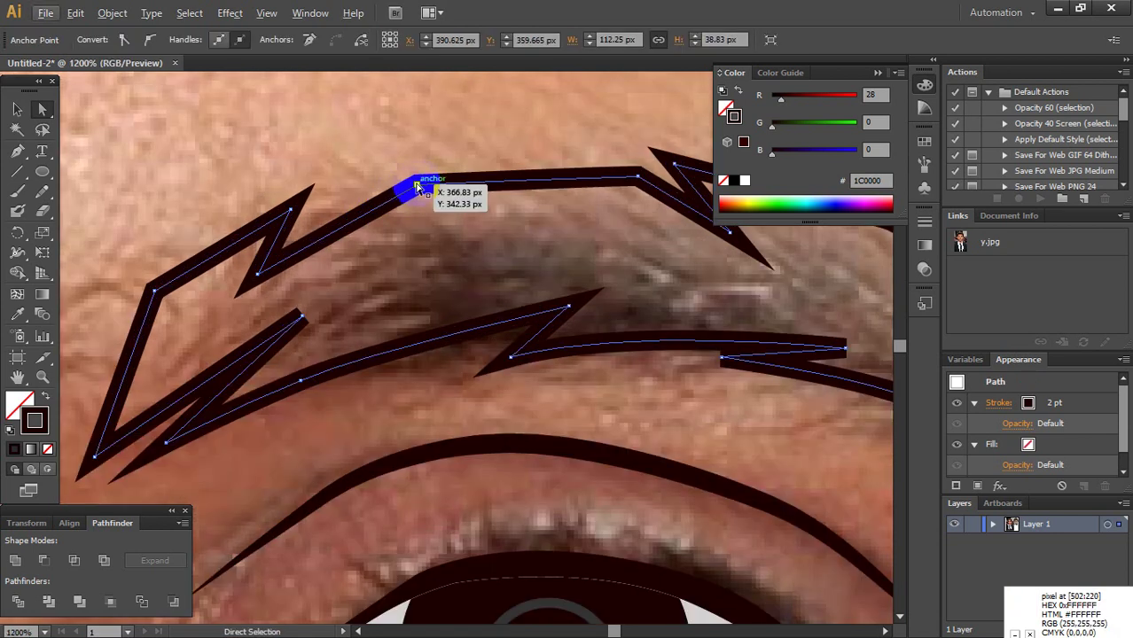
drag(419, 185, 396, 186)
scroll(396, 188, down, 1)
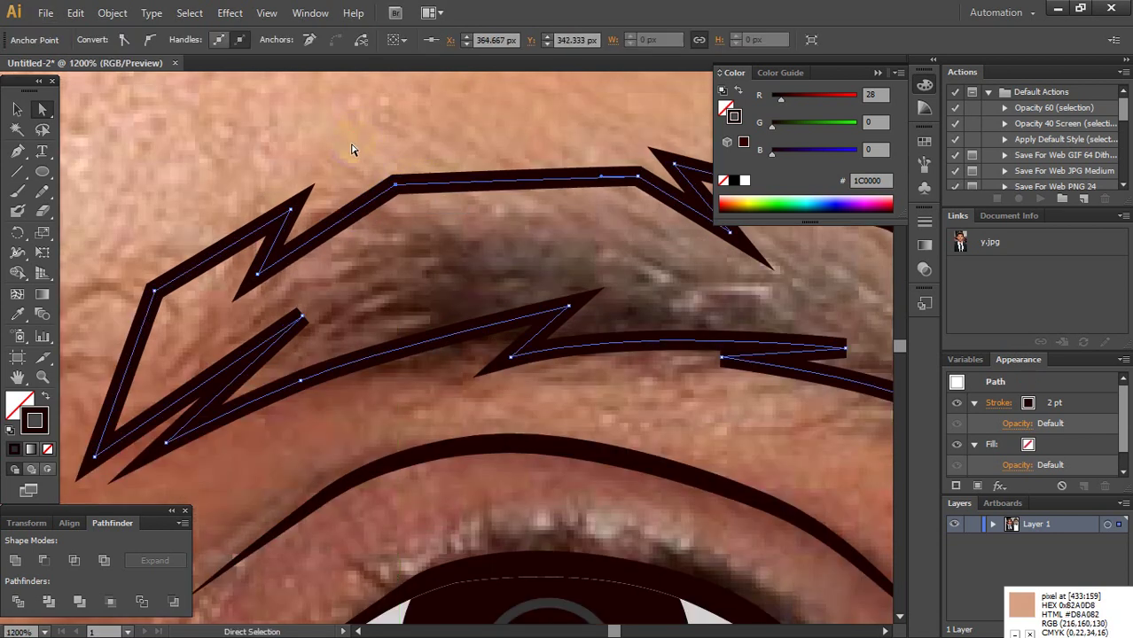
key(ctrl+shift+a)
scroll(373, 217, down, 1)
scroll(414, 211, down, 1)
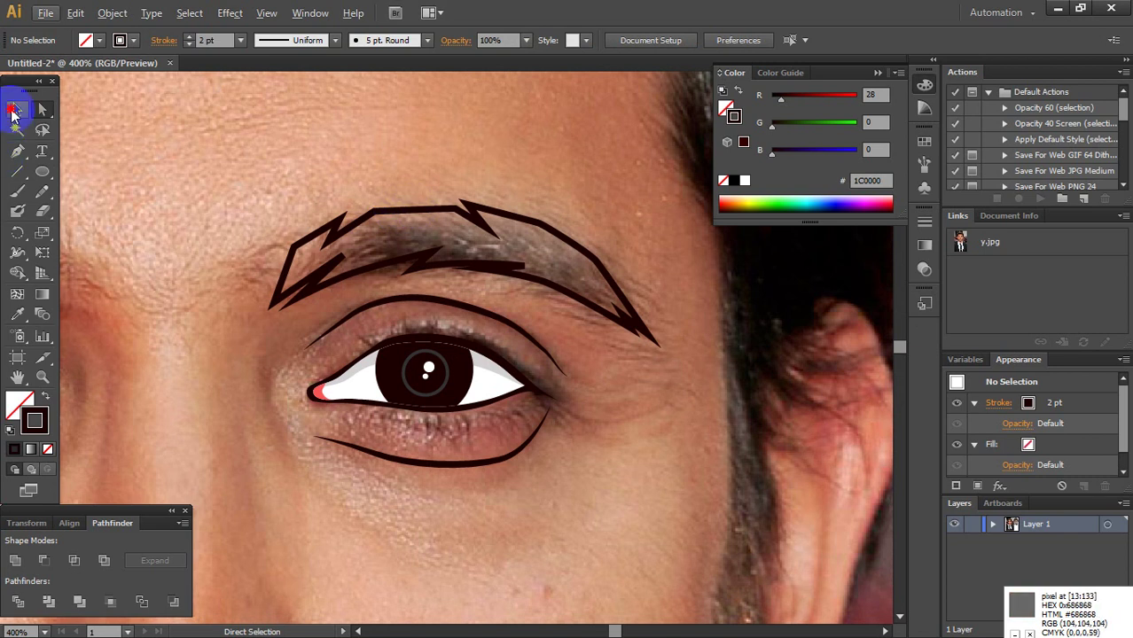
click(16, 108)
click(484, 249)
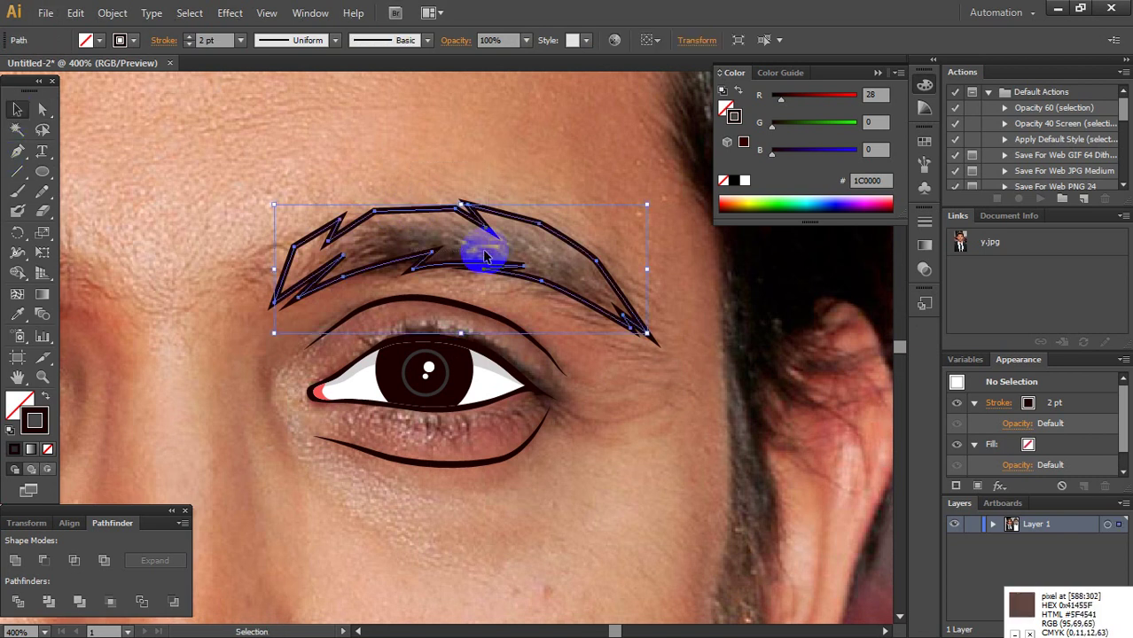
Swap fill and stroke so the eyebrow becomes a solid dark shape with no outline.
click(51, 399)
key(ctrl+shift+a)
scroll(550, 195, down, 3)
scroll(567, 248, down, 1)
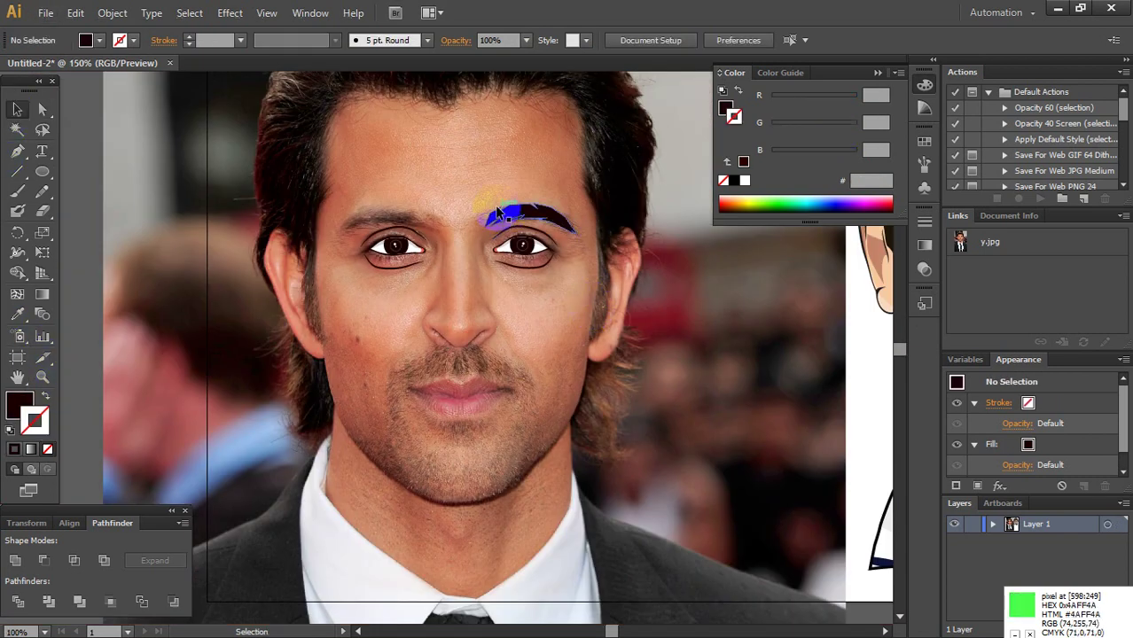
scroll(498, 213, up, 2)
Reflect a copy of the eyebrow and place it over the other brow.
right_click(575, 213)
mouse_move(624, 430)
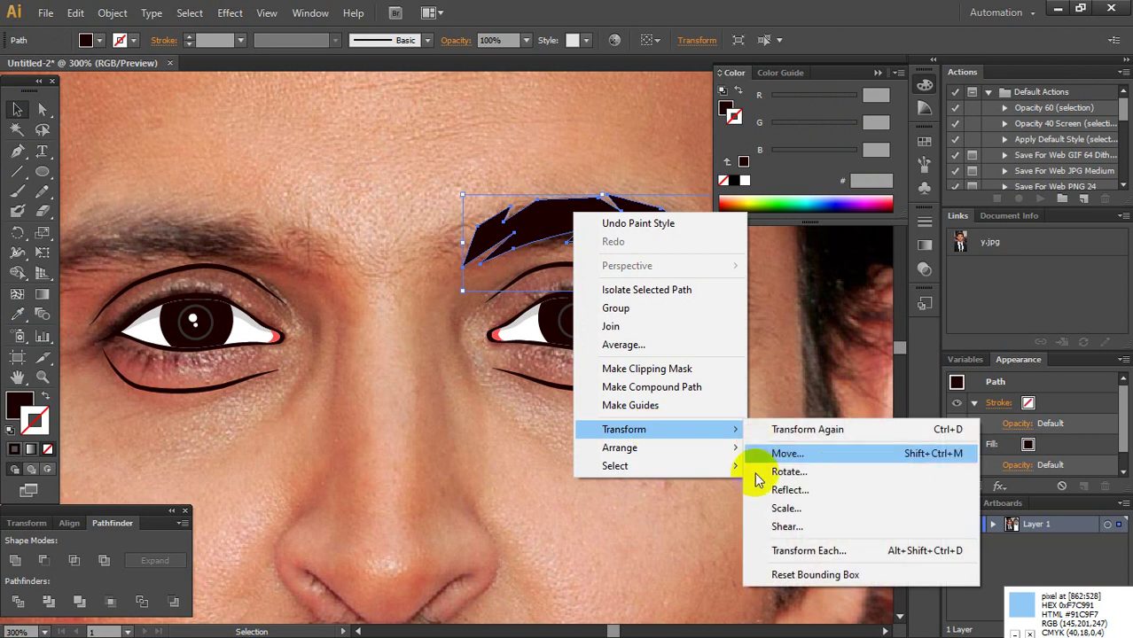
click(784, 490)
click(372, 436)
mouse_move(587, 207)
mouse_down()
mouse_move(592, 238)
mouse_move(529, 228)
mouse_move(374, 119)
mouse_move(397, 231)
mouse_up()
click(455, 304)
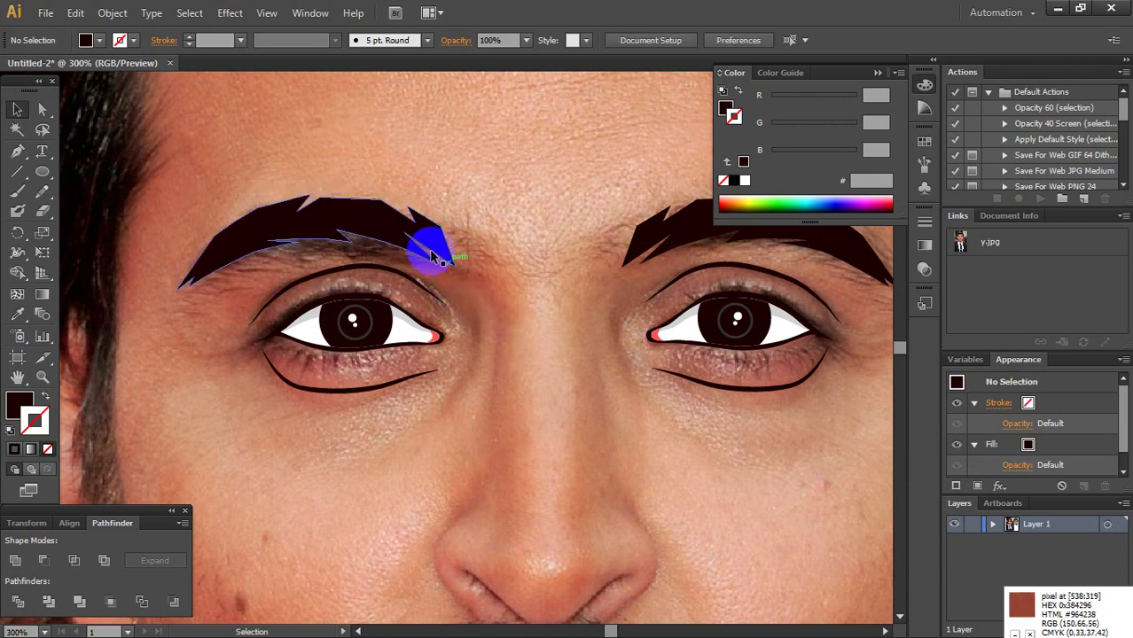
scroll(437, 415, down, 3)
scroll(437, 415, up, 4)
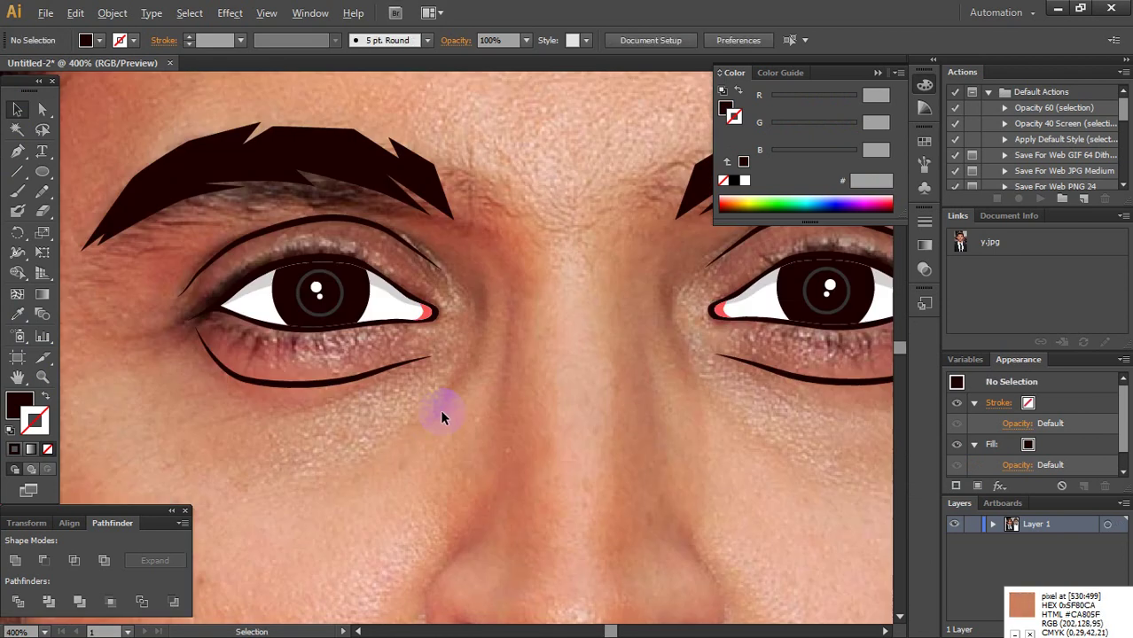
Pull the mirrored eyebrow's lower-right spike anchor up and left with Direct Selection.
click(42, 108)
scroll(350, 146, up, 3)
click(681, 344)
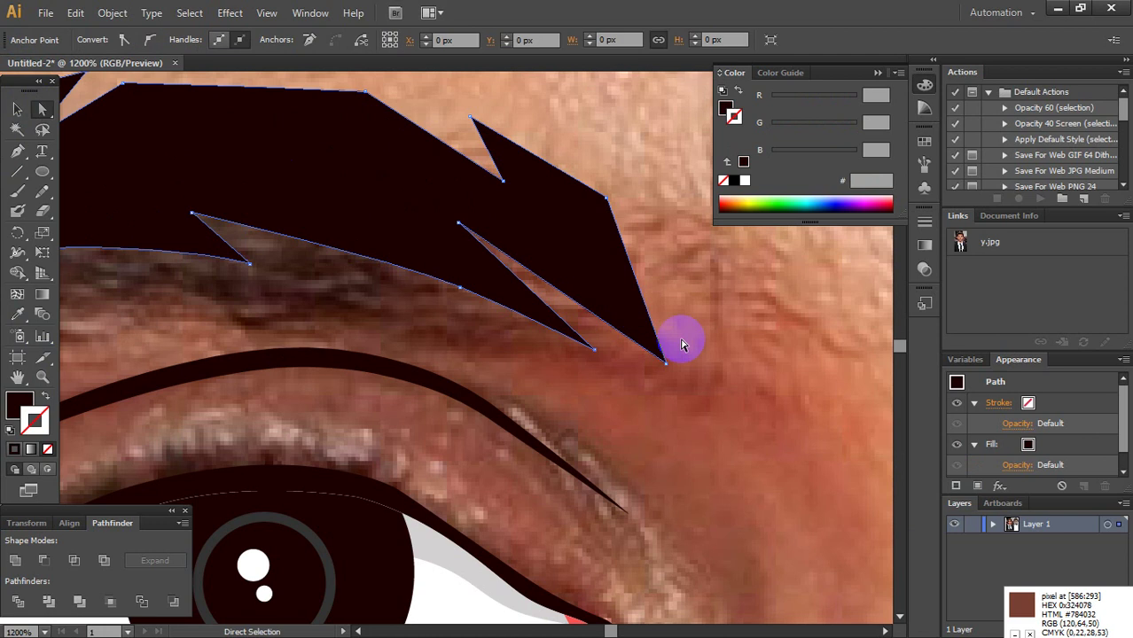
drag(666, 363, 621, 284)
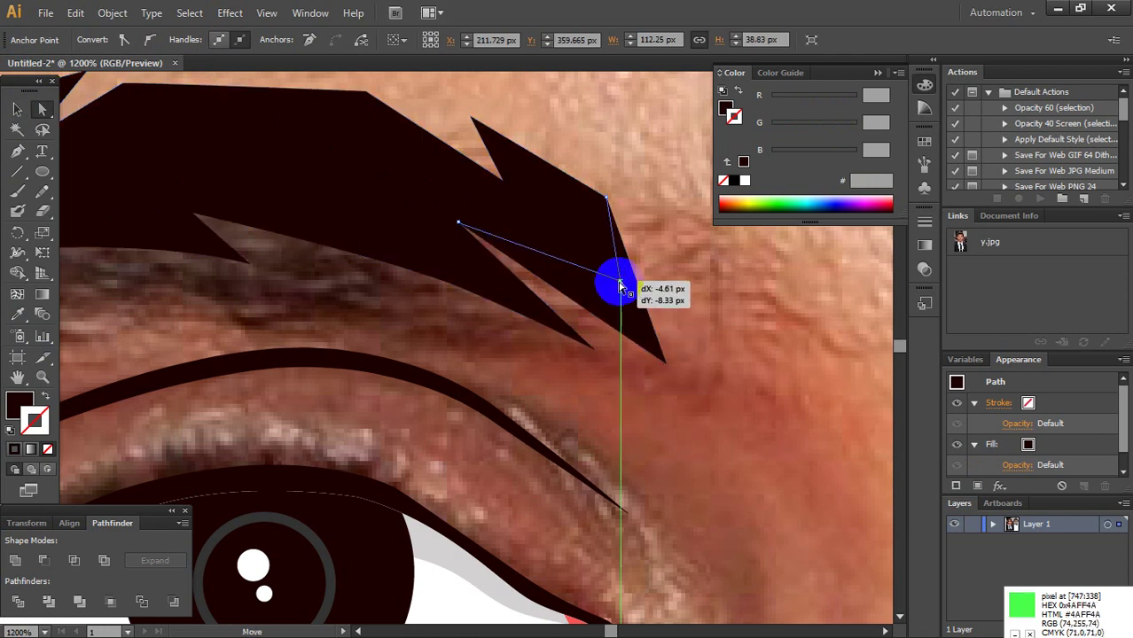
click(600, 352)
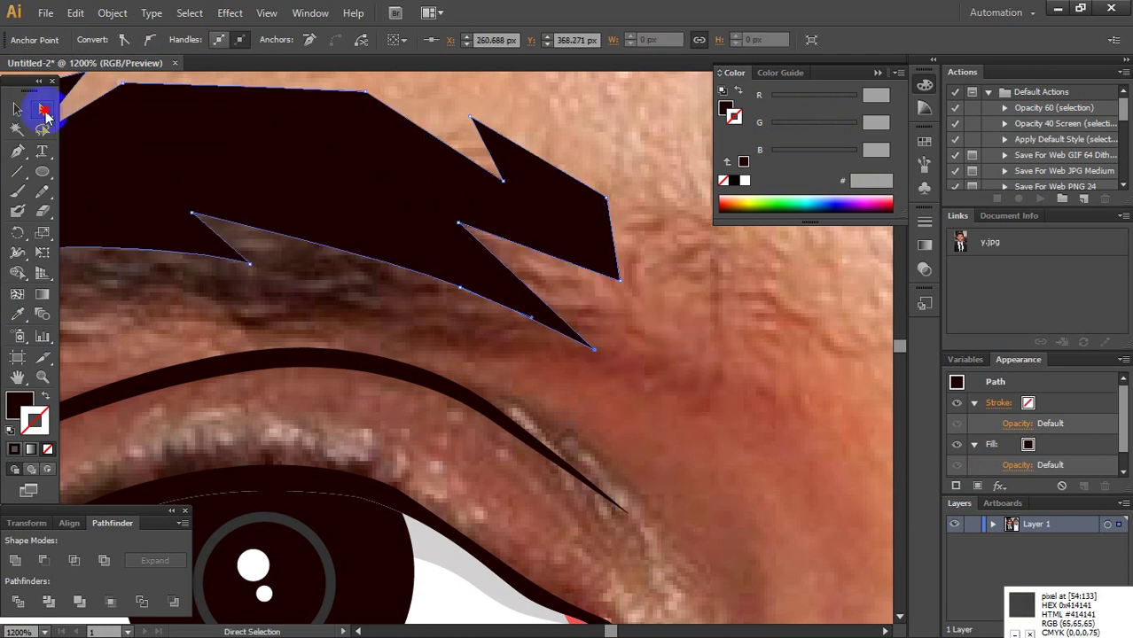
click(46, 116)
click(539, 323)
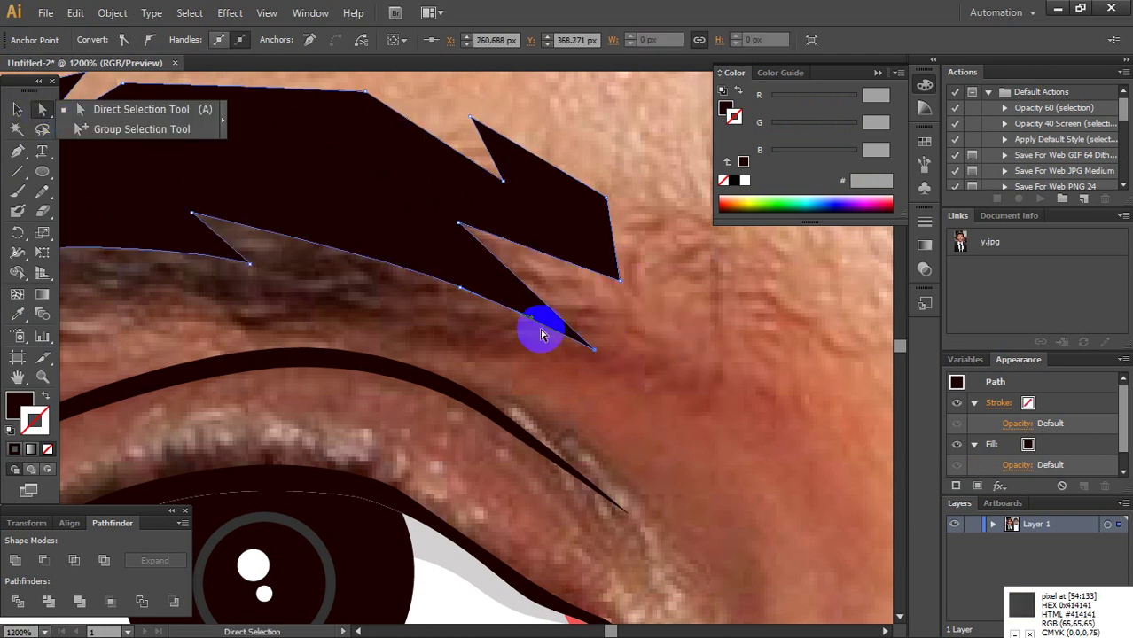
click(605, 372)
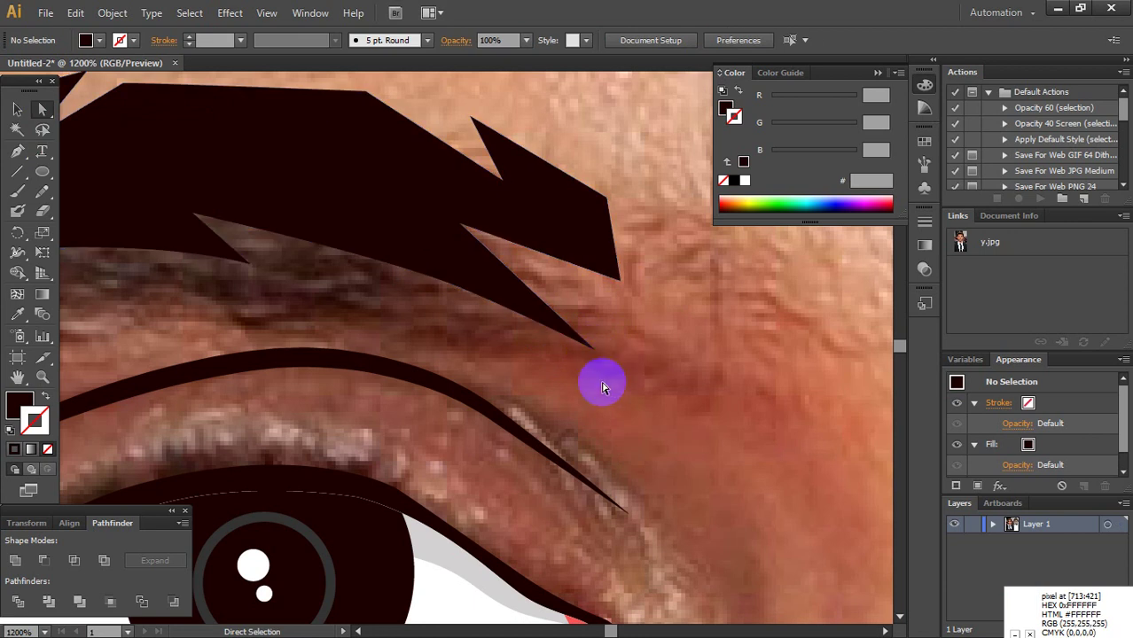
Drag the remaining spike tip anchors into sharper points on the mirrored eyebrow.
mouse_move(594, 355)
mouse_down()
mouse_move(543, 321)
mouse_move(577, 330)
mouse_up()
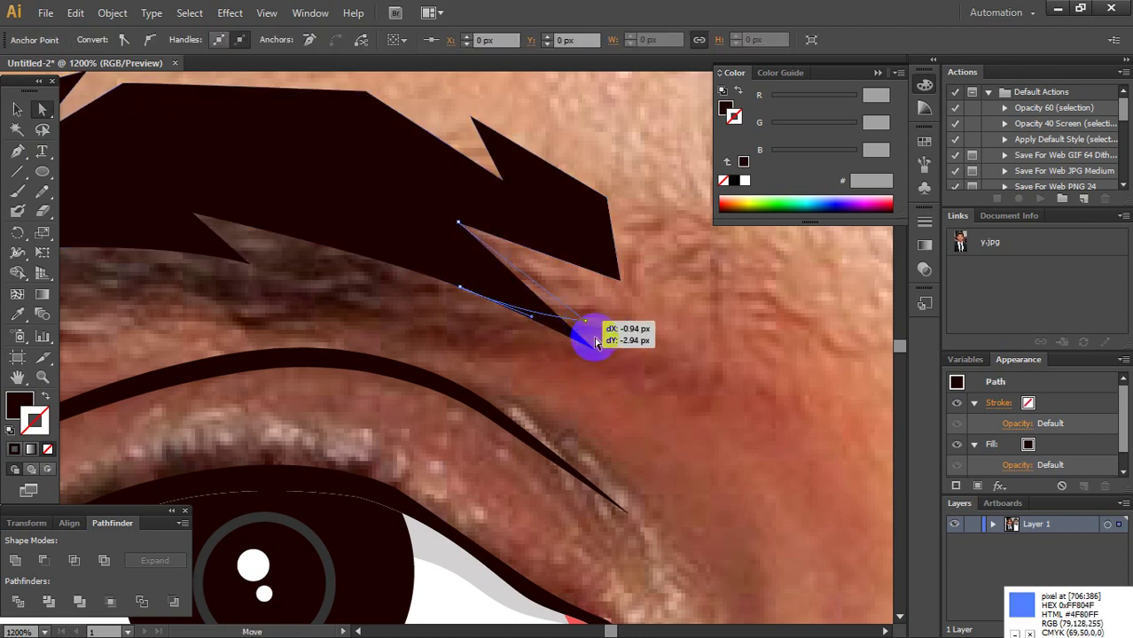
click(576, 346)
scroll(584, 352, down, 4)
scroll(583, 352, up, 3)
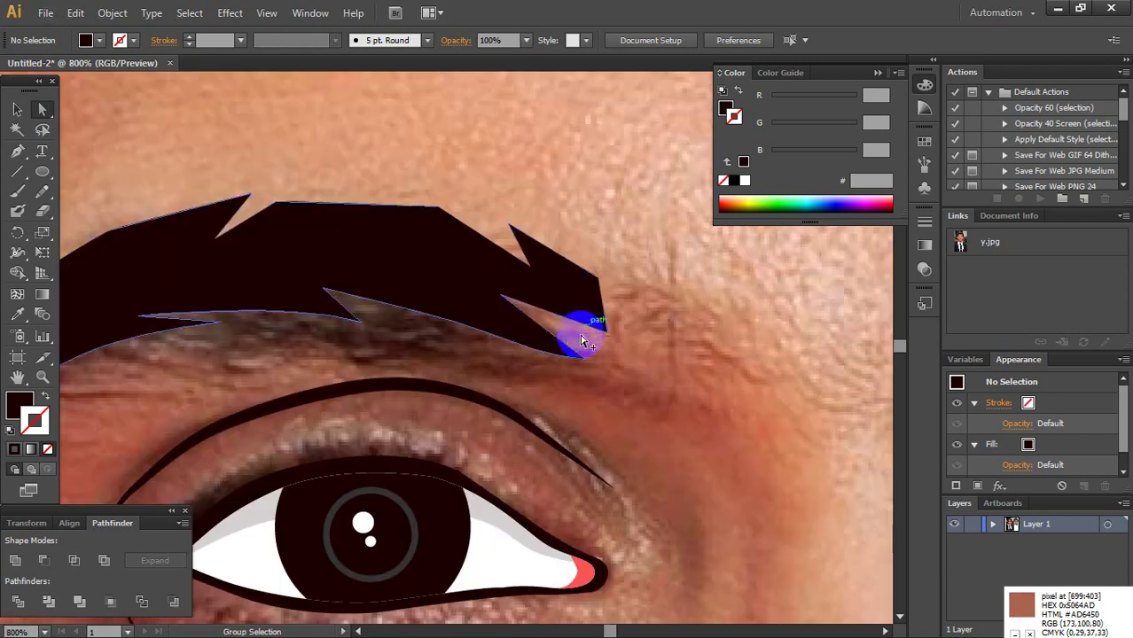
click(543, 317)
drag(499, 300, 567, 324)
click(610, 382)
Review both finished eyebrows as whole objects across the face.
scroll(536, 306, down, 3)
scroll(372, 200, down, 2)
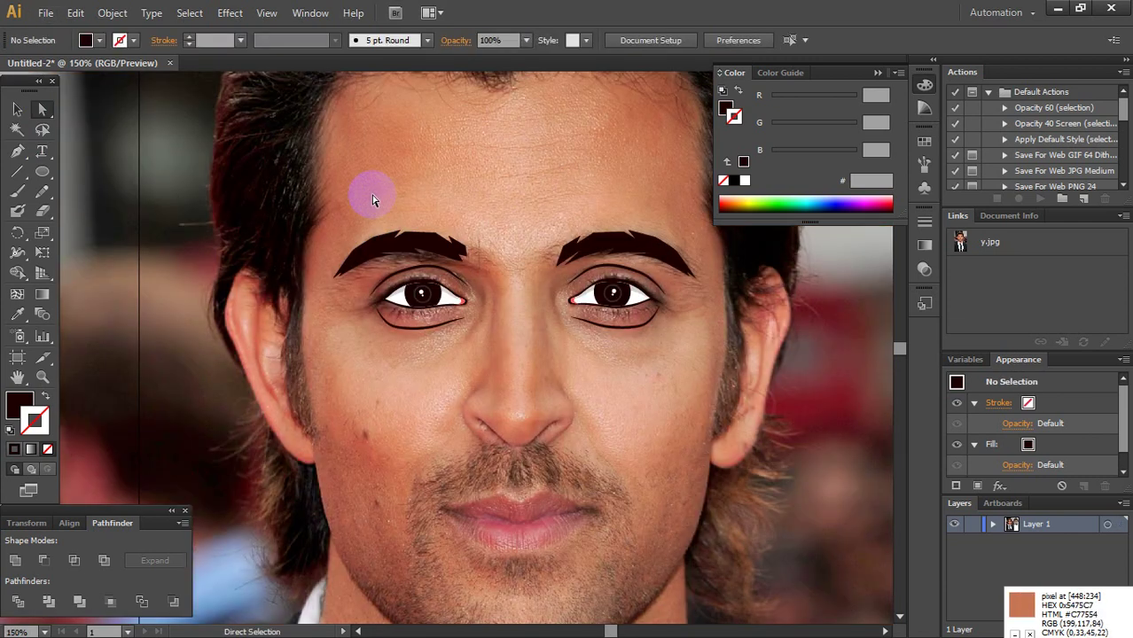
click(383, 234)
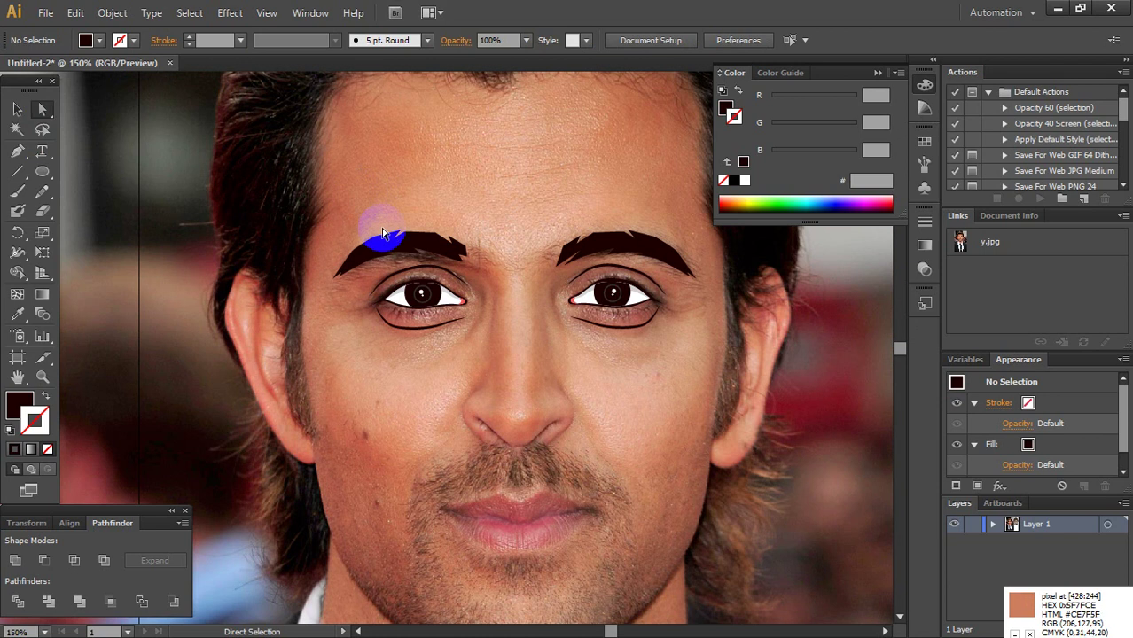
scroll(386, 233, up, 1)
click(17, 108)
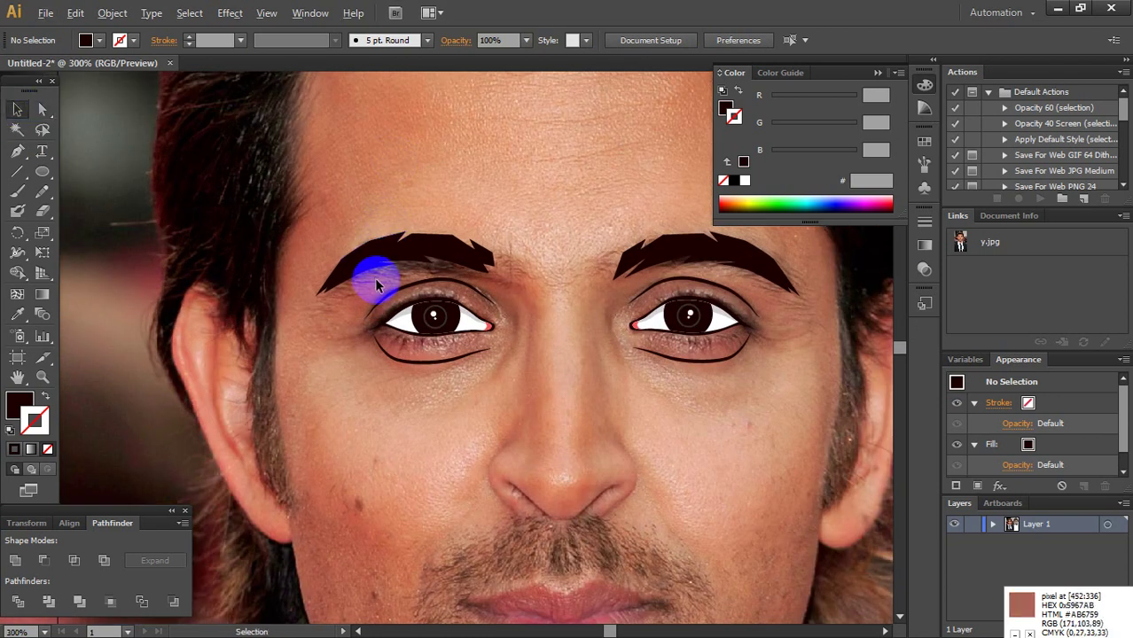
scroll(477, 229, up, 2)
click(477, 229)
scroll(285, 233, down, 3)
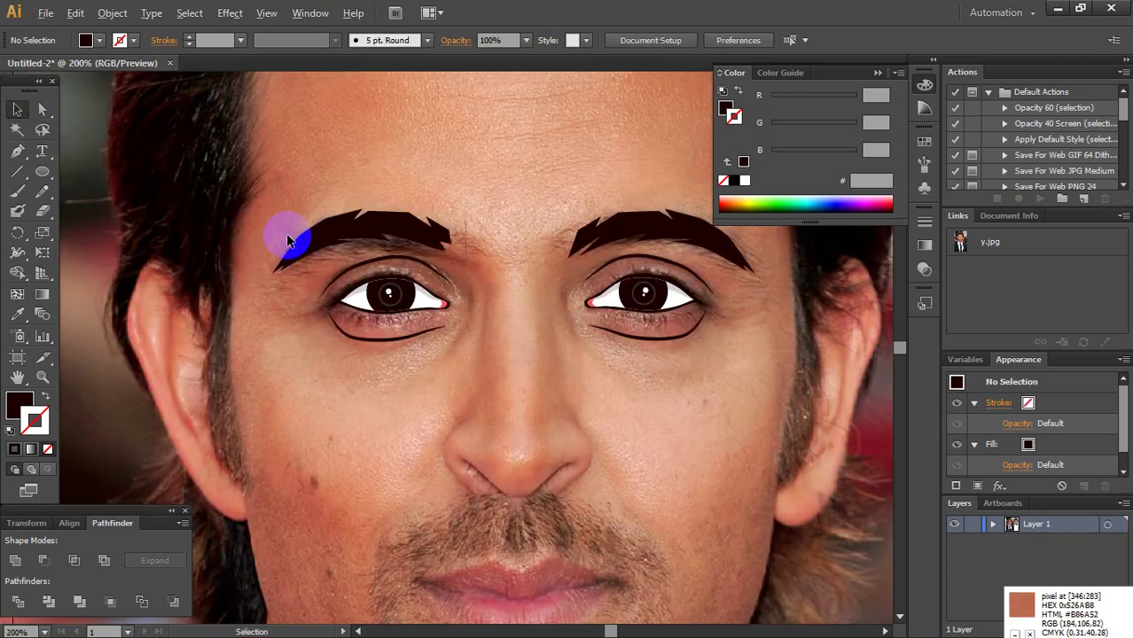
click(379, 273)
scroll(379, 273, down, 1)
scroll(312, 280, down, 1)
scroll(312, 279, down, 1)
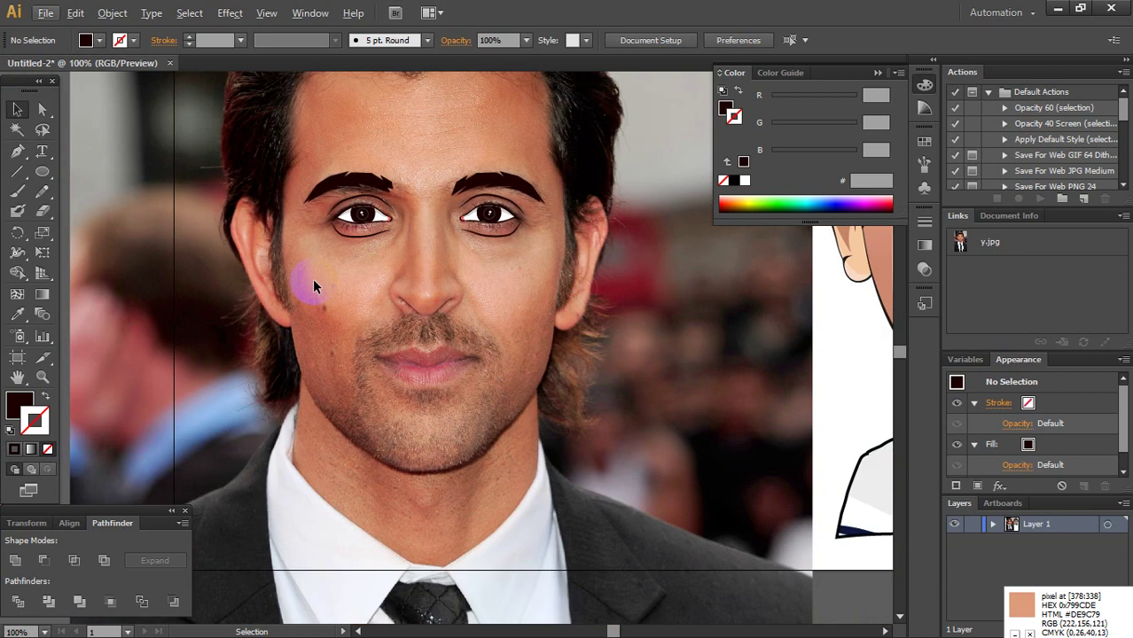
scroll(312, 280, down, 1)
scroll(312, 279, down, 2)
scroll(312, 280, up, 1)
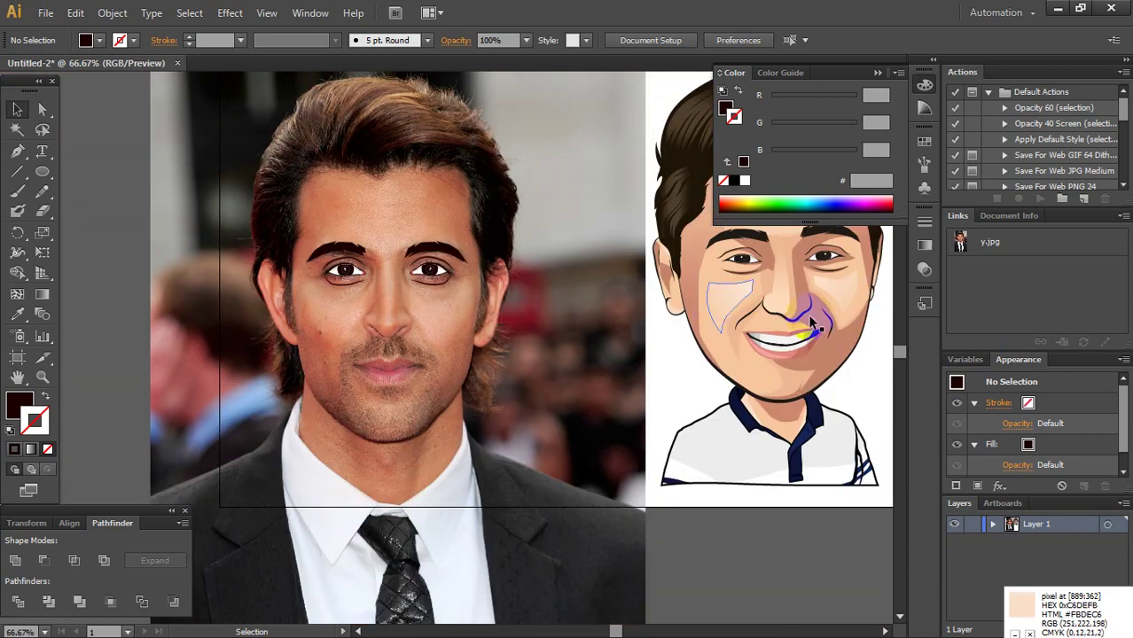
scroll(381, 335, up, 4)
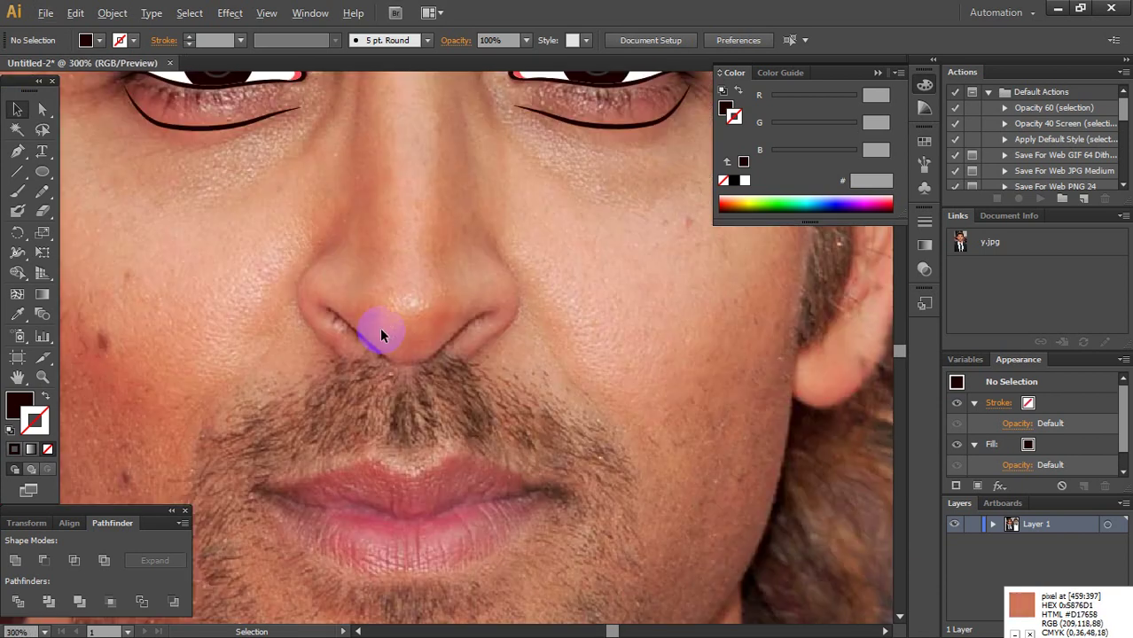
scroll(339, 327, up, 1)
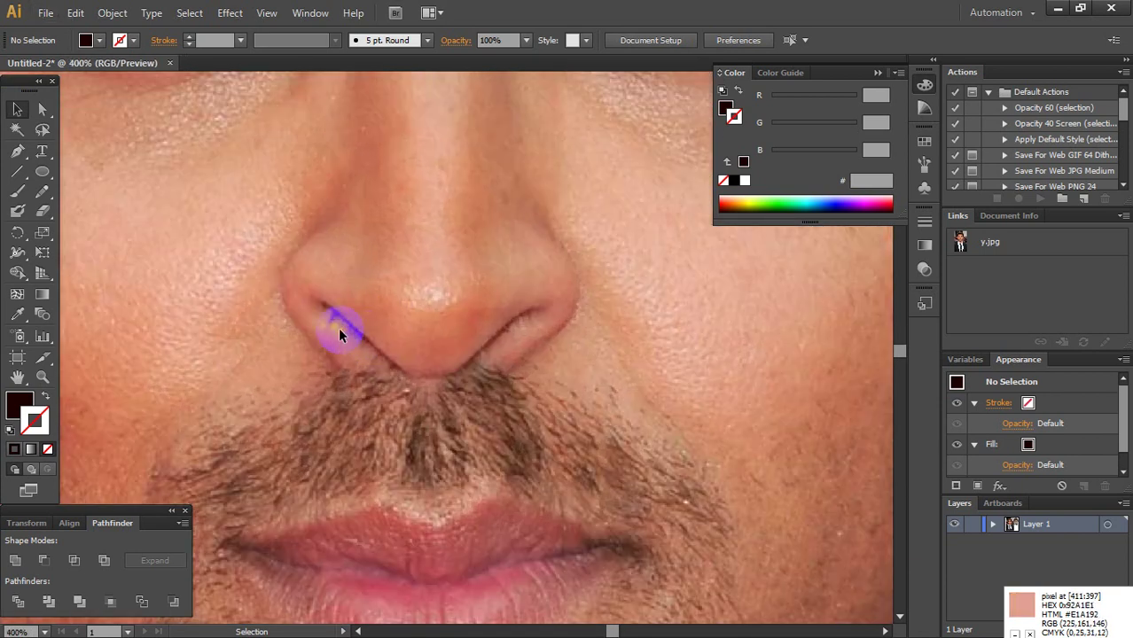
Delete the stray black nostril shape beside the nose.
click(17, 153)
scroll(292, 346, up, 1)
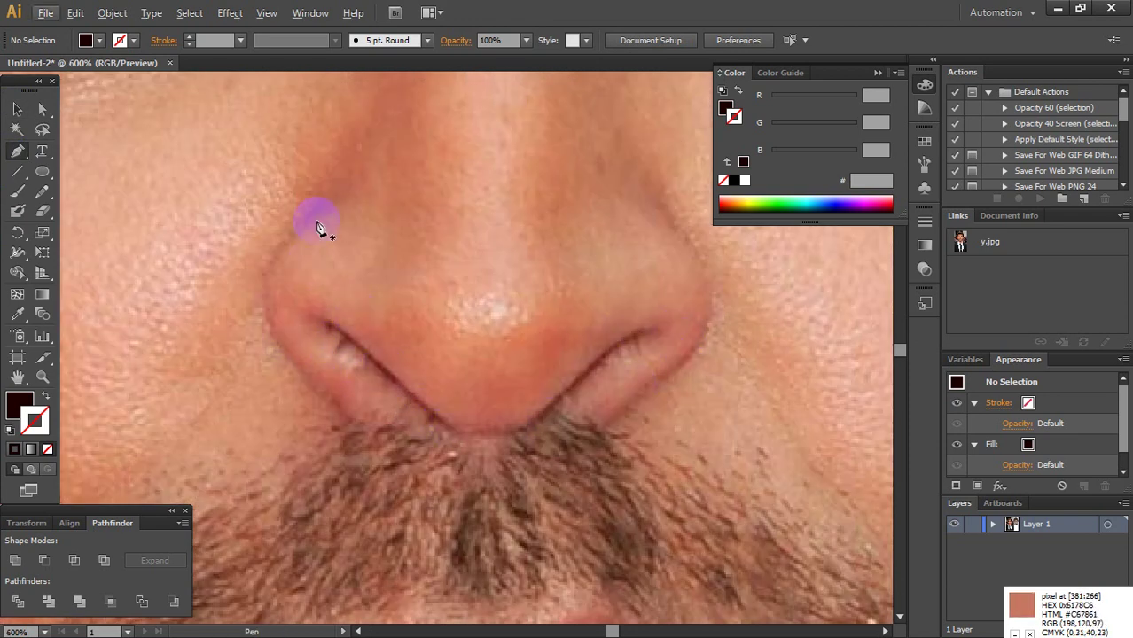
drag(290, 363, 264, 295)
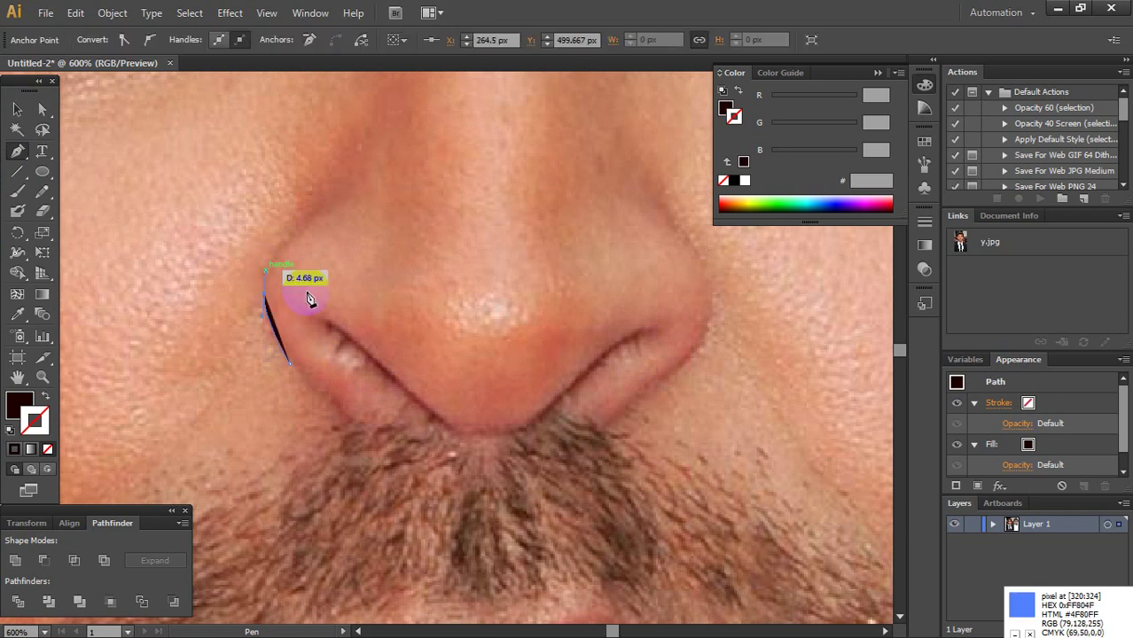
drag(337, 317, 364, 352)
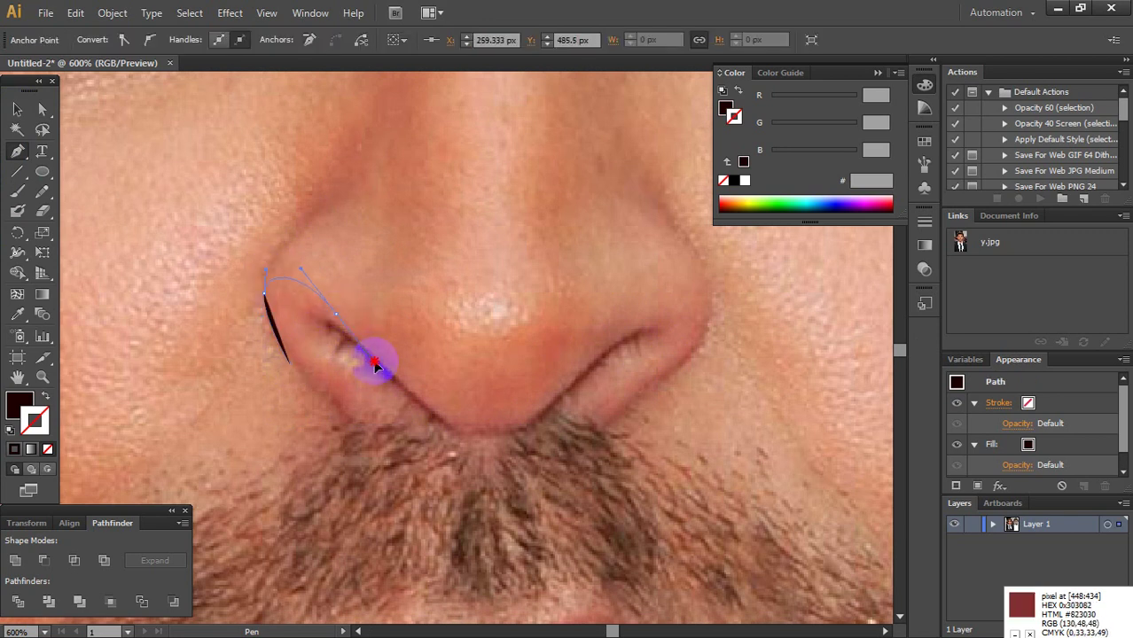
scroll(148, 347, down, 3)
scroll(146, 346, down, 2)
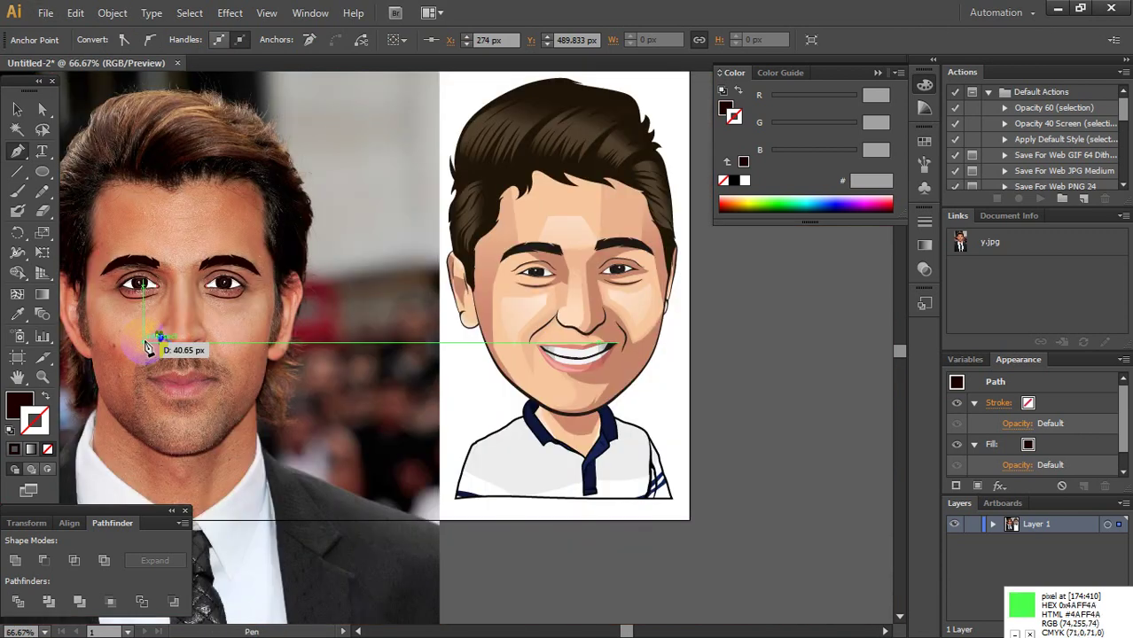
mouse_move(148, 347)
mouse_down()
mouse_move(585, 310)
mouse_move(127, 371)
mouse_up()
scroll(127, 370, up, 5)
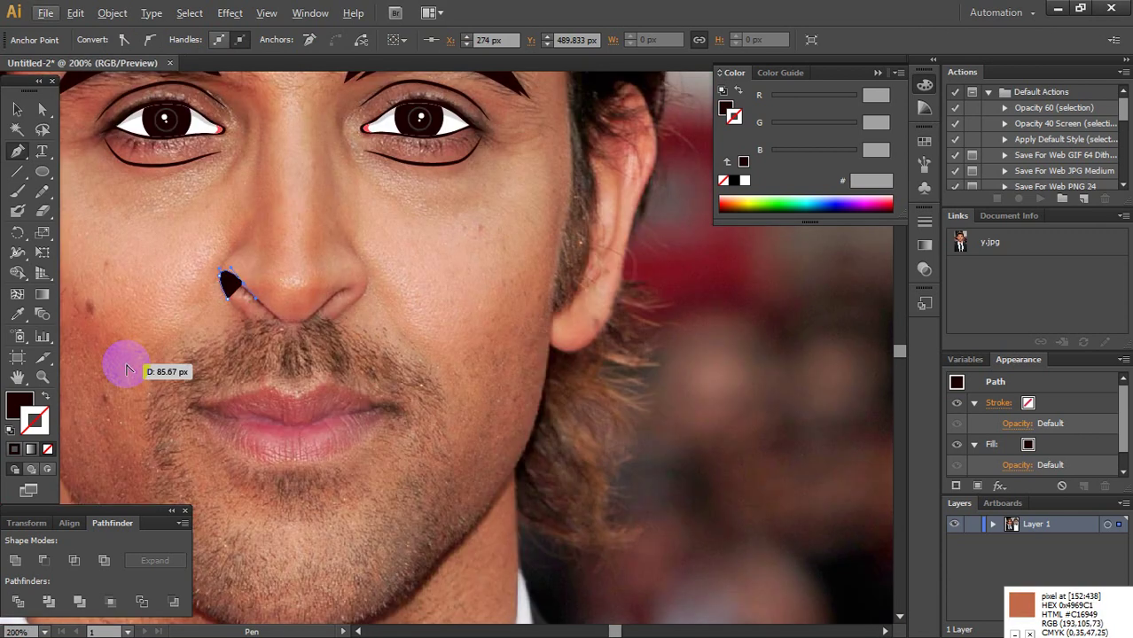
scroll(142, 332, up, 2)
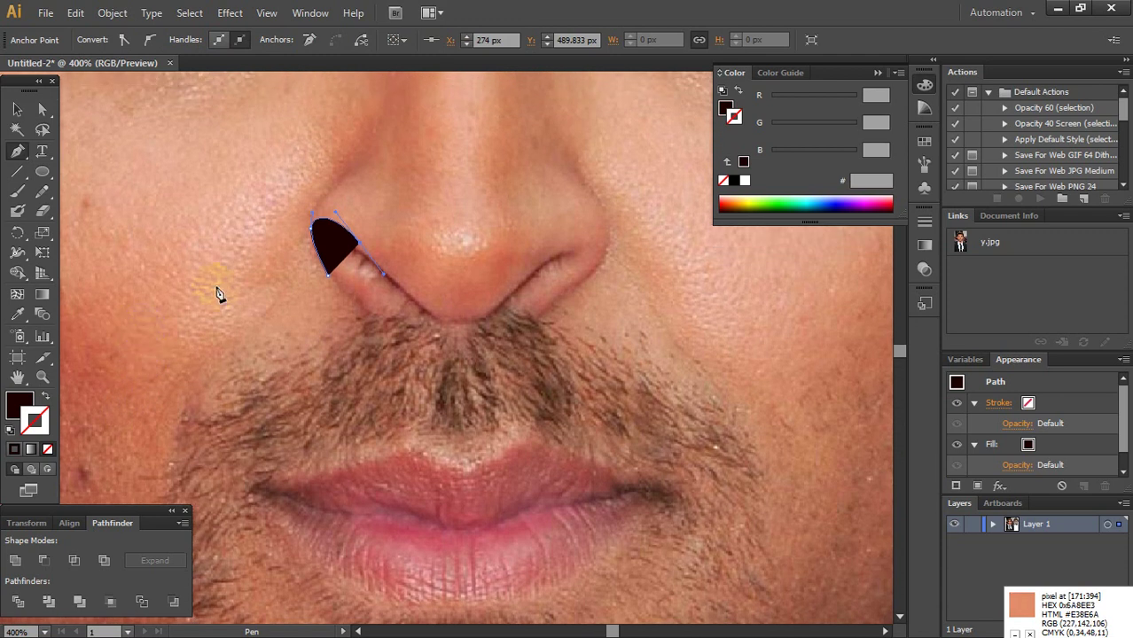
key(Delete)
Trace a Pen curve down the nose, around both nostril wings and along its bottom.
click(352, 175)
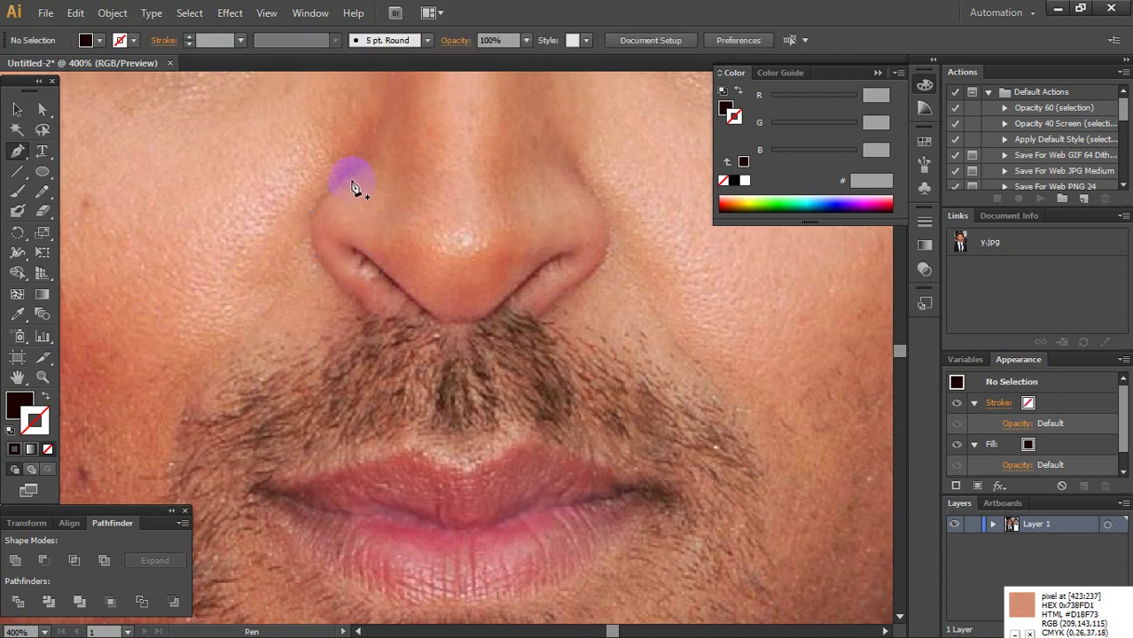
click(317, 226)
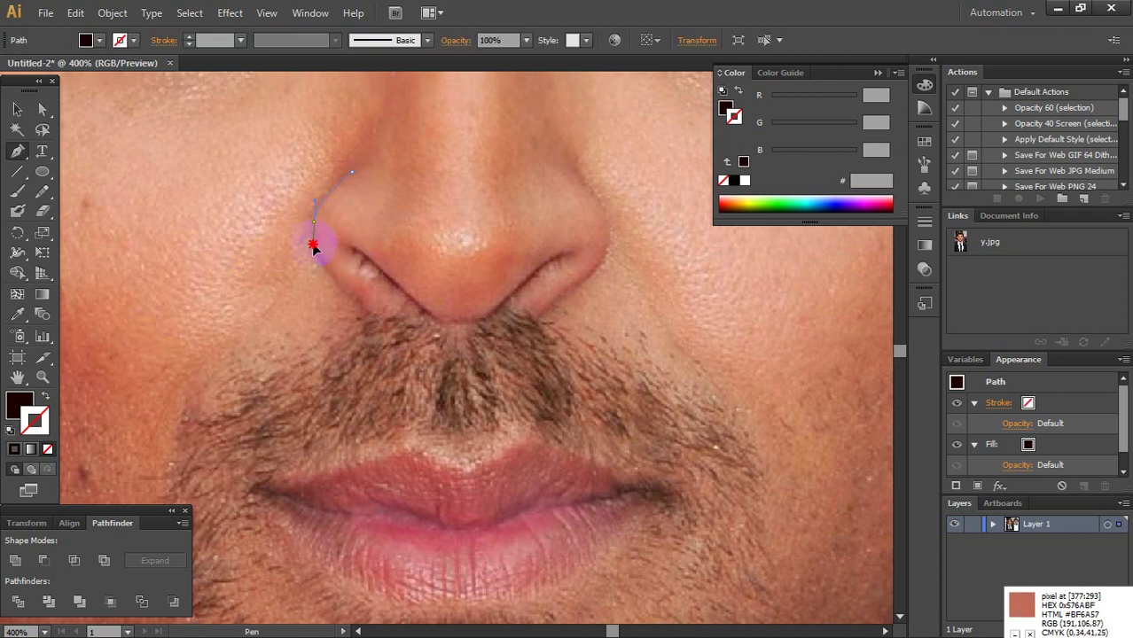
mouse_move(313, 247)
mouse_down()
mouse_move(366, 276)
mouse_move(383, 271)
mouse_up()
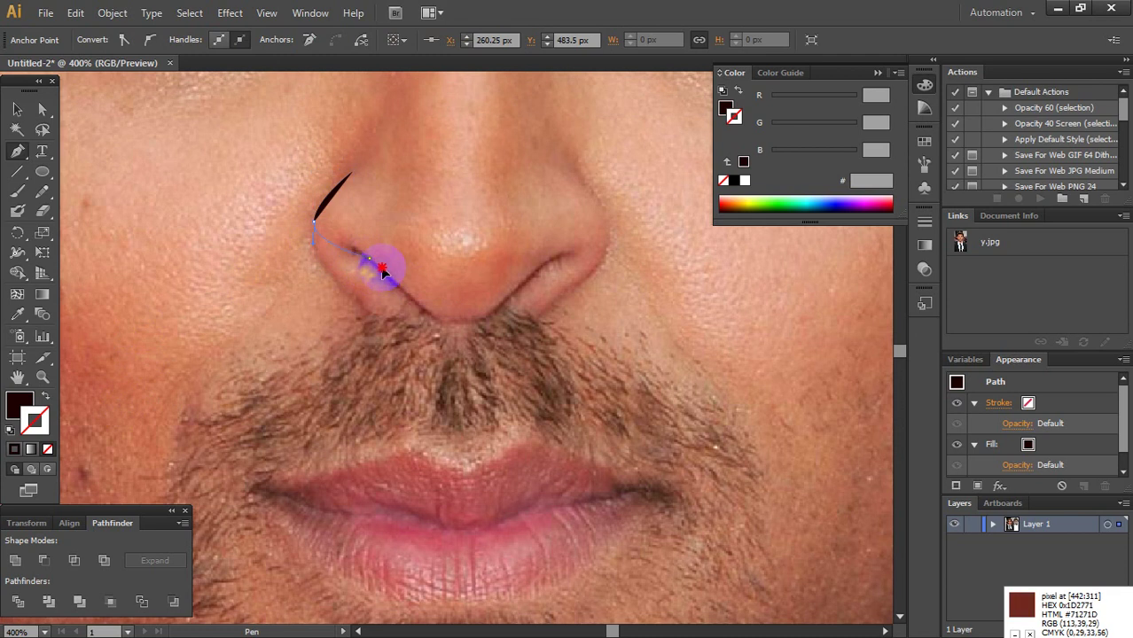
drag(435, 329, 490, 324)
drag(546, 271, 610, 222)
click(576, 169)
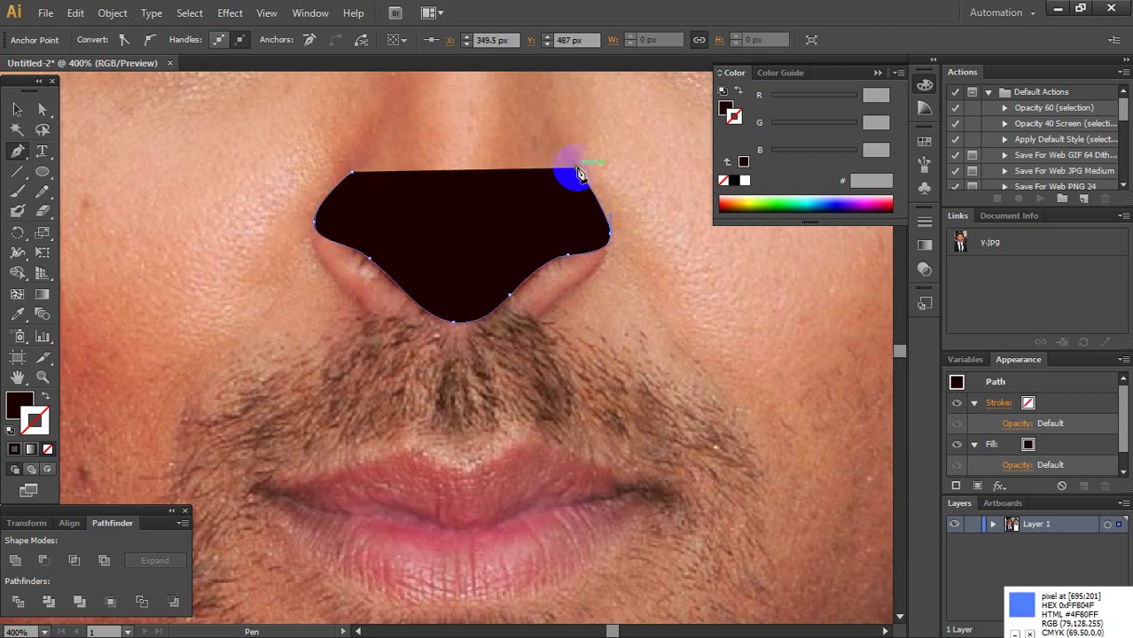
Adjust the right-nostril curve handle, then swap fill and stroke into a black outline.
click(42, 108)
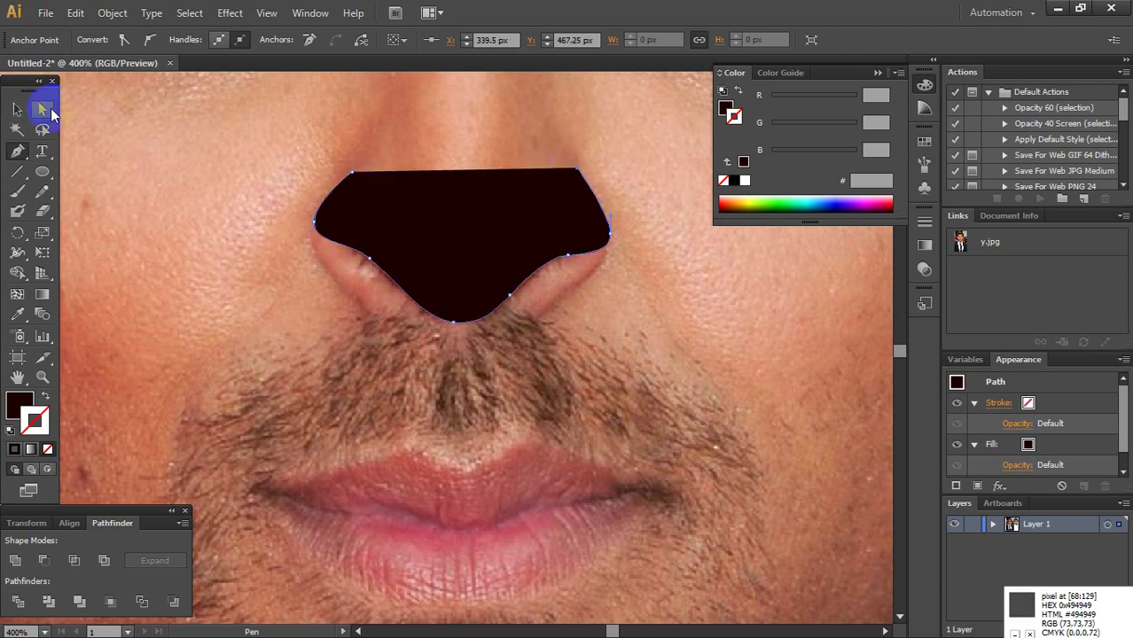
scroll(618, 197, up, 1)
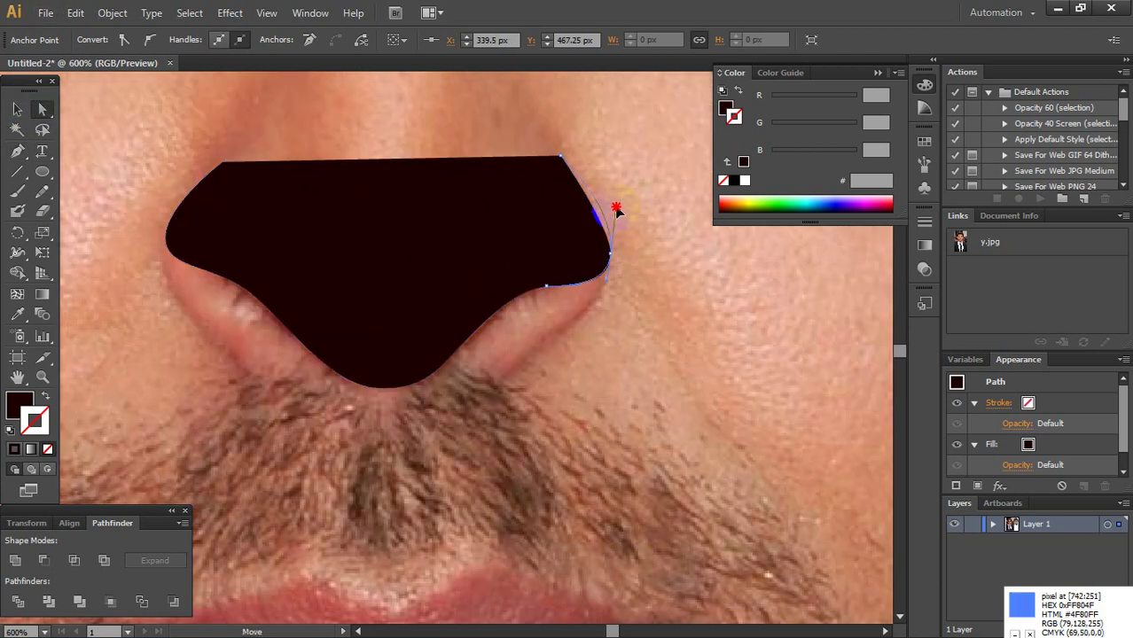
drag(618, 221, 613, 213)
click(477, 209)
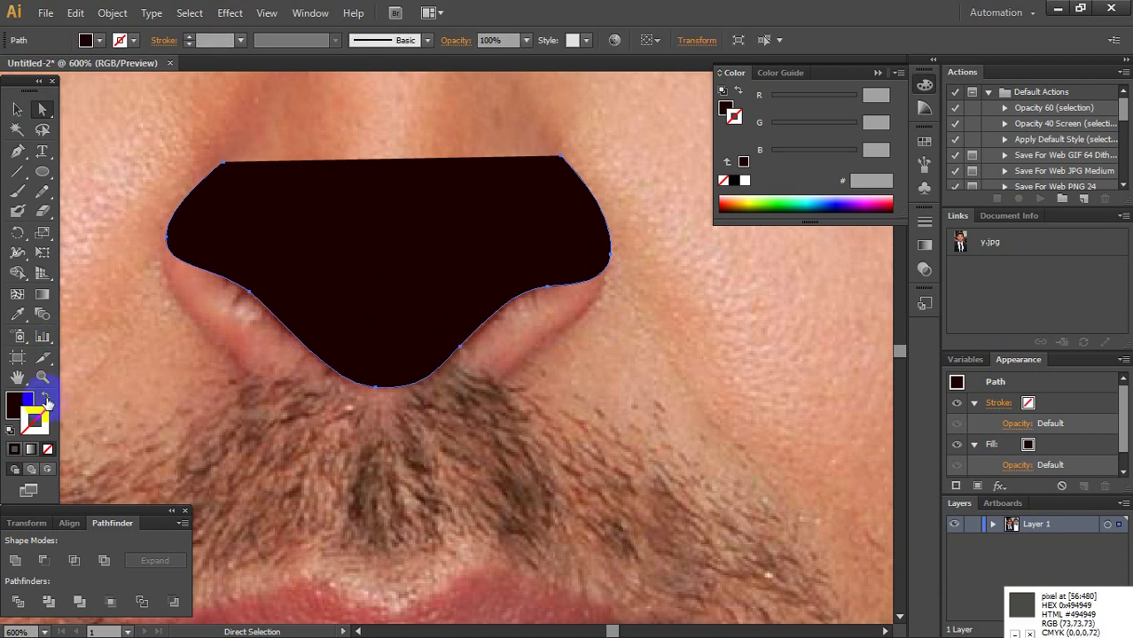
click(44, 399)
Give the nose outline a 5 pt stroke with a tapered width profile.
click(183, 371)
click(16, 108)
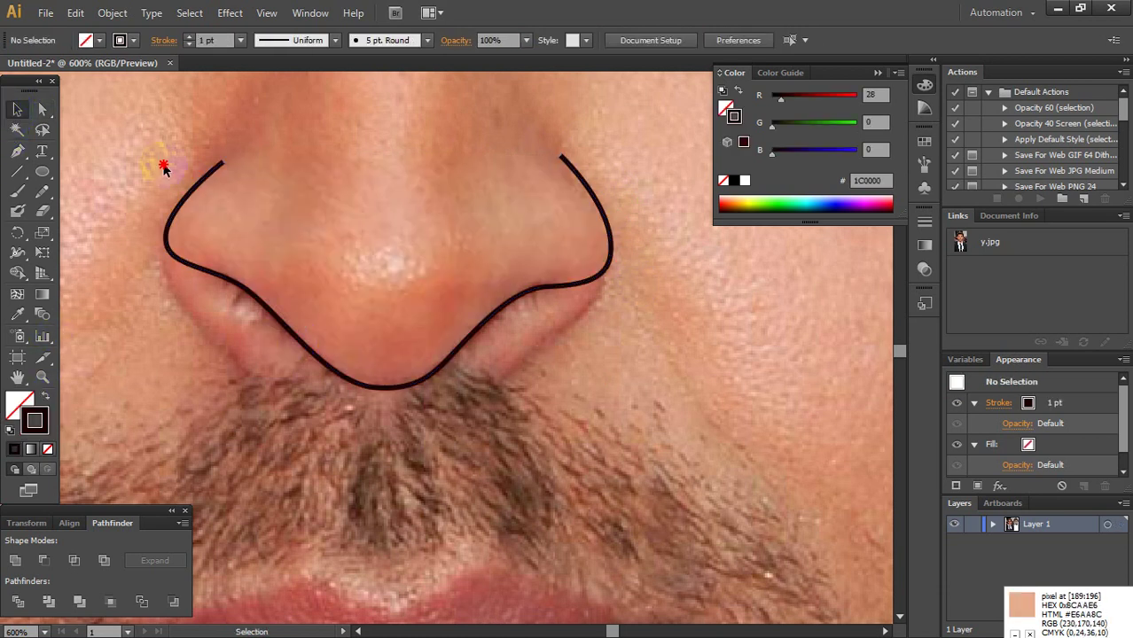
drag(165, 169, 228, 73)
scroll(228, 47, up, 2)
scroll(222, 40, up, 2)
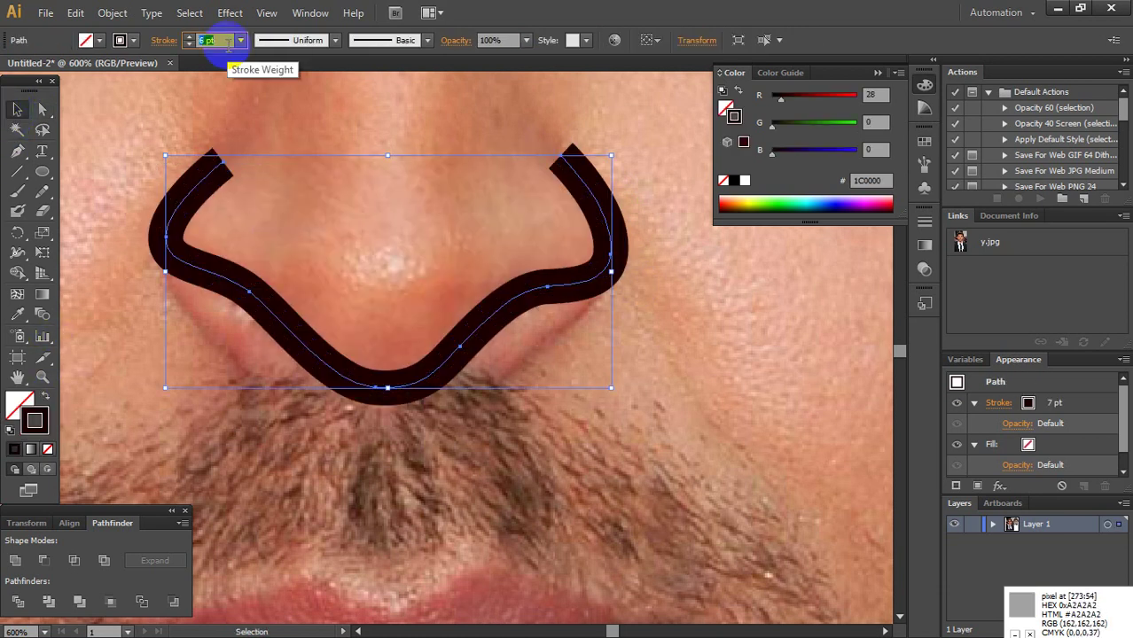
click(292, 40)
click(308, 142)
click(468, 225)
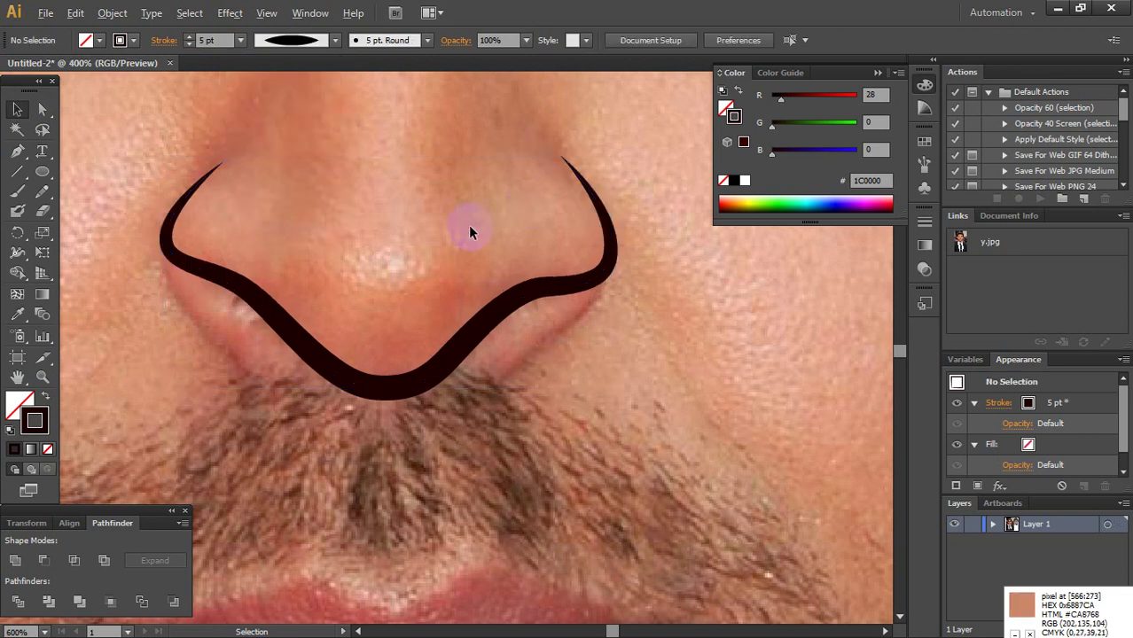
key(ctrl+1)
Nudge the nose outline's bottom anchor slightly down with the Down arrow.
scroll(470, 228, up, 3)
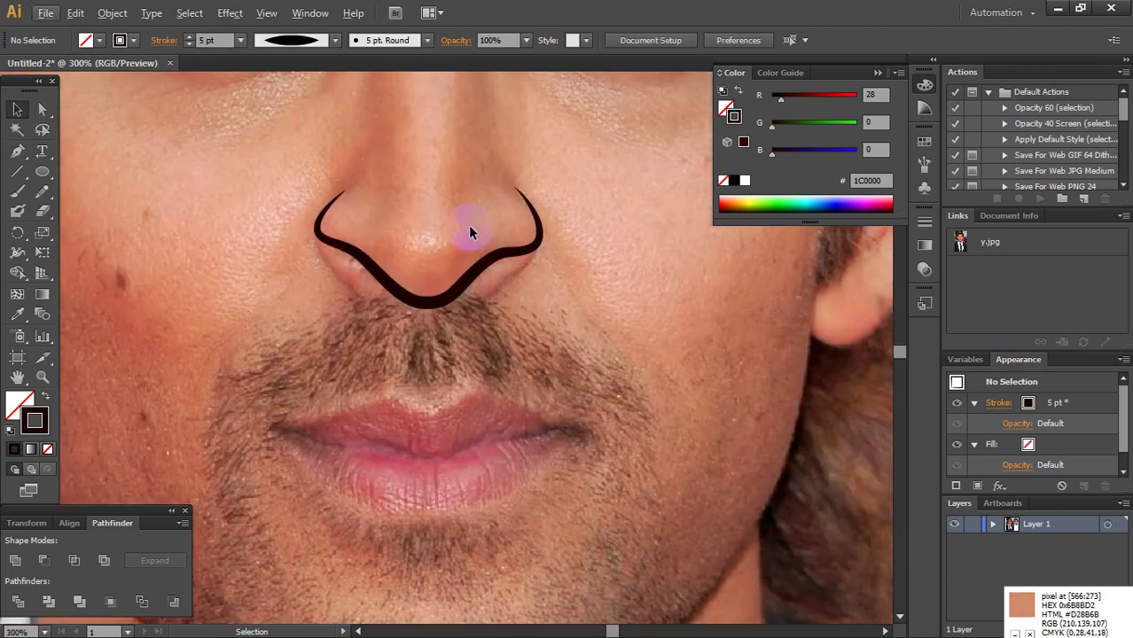
click(42, 109)
scroll(446, 311, up, 1)
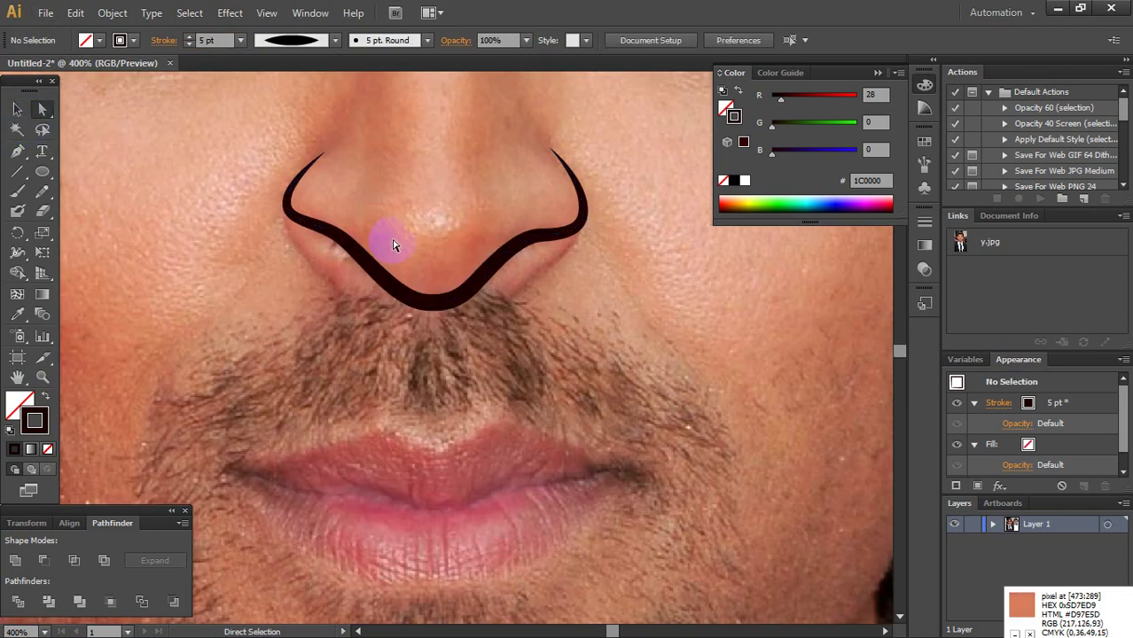
drag(385, 240, 461, 340)
key(Down)
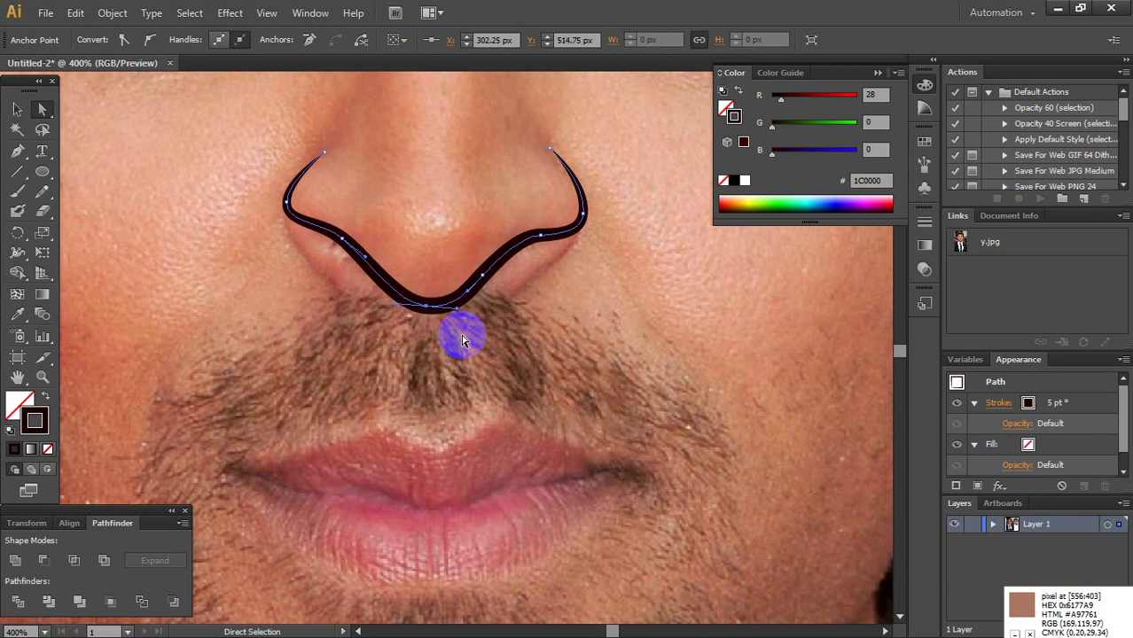
click(454, 337)
Draw a thin black-filled sliver along the left nostril inside the outline.
click(17, 148)
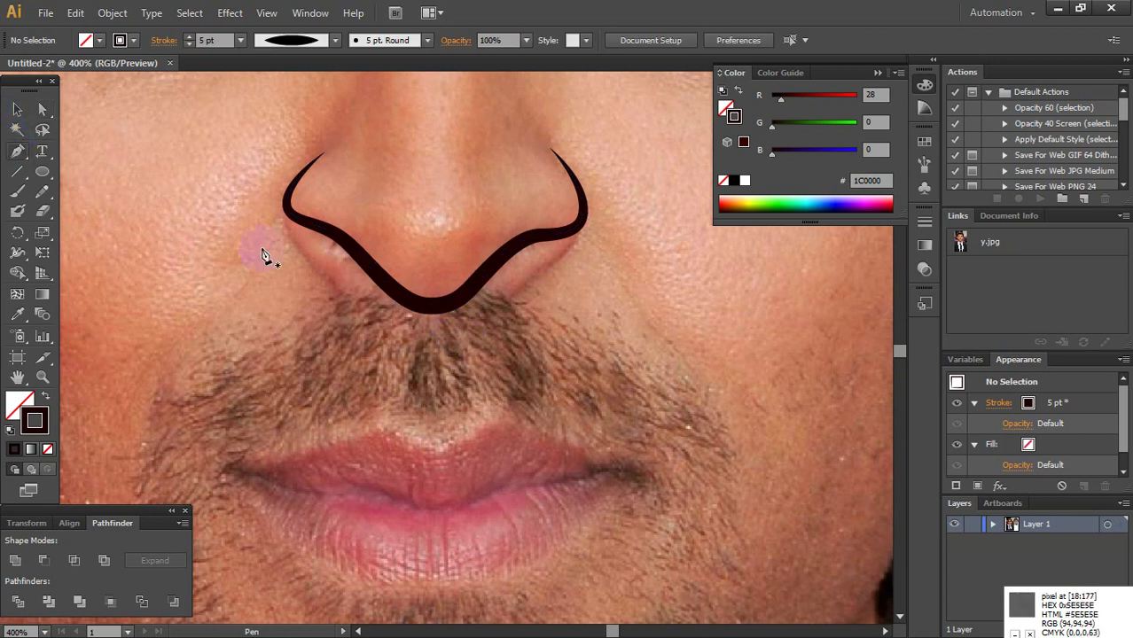
scroll(322, 279, up, 1)
scroll(320, 277, up, 1)
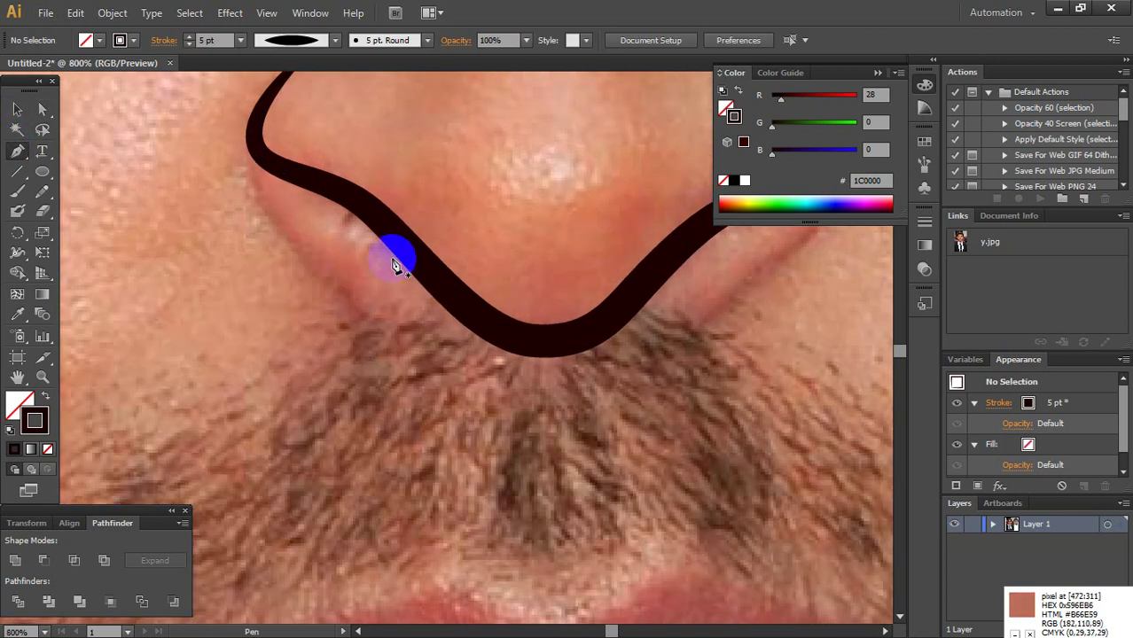
mouse_move(412, 288)
mouse_down()
mouse_move(343, 220)
mouse_move(257, 189)
mouse_up()
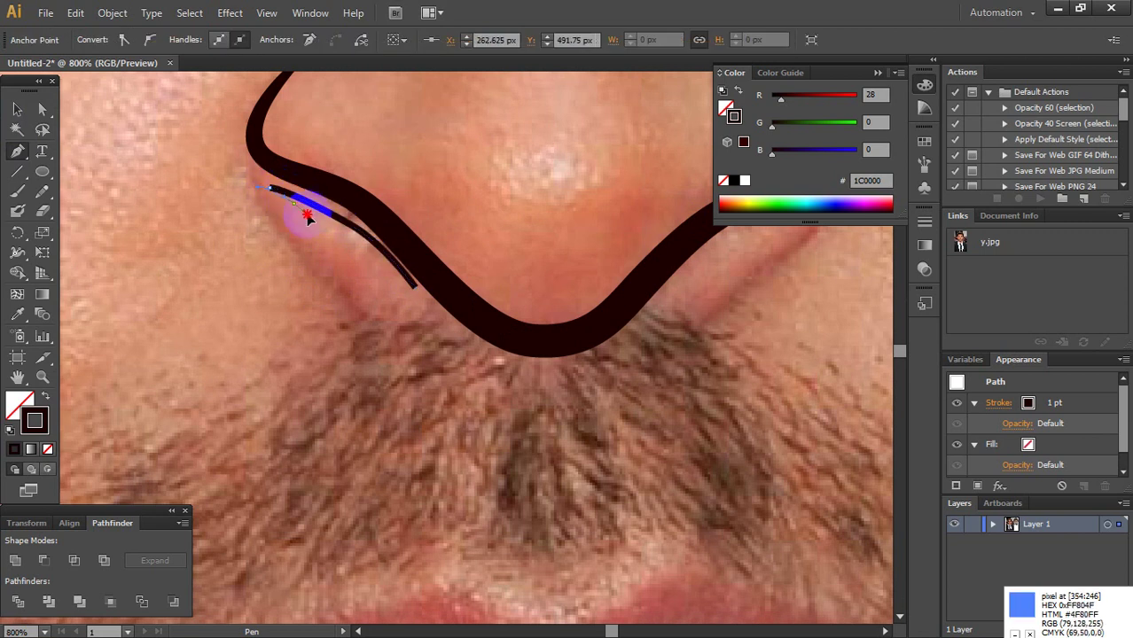
drag(357, 247, 372, 256)
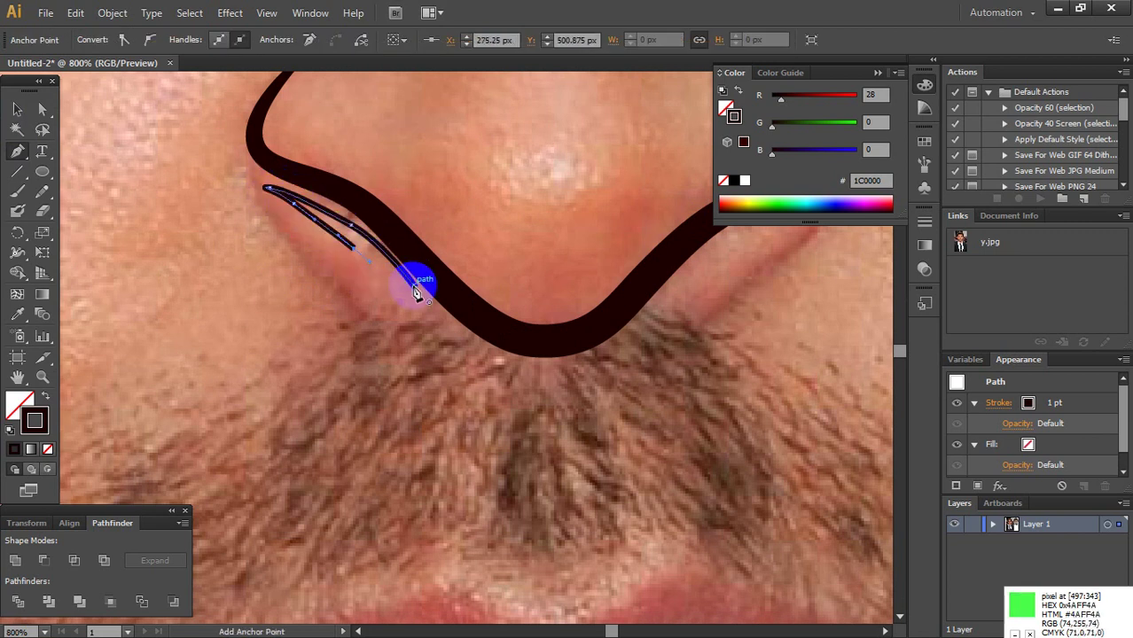
drag(413, 293, 410, 289)
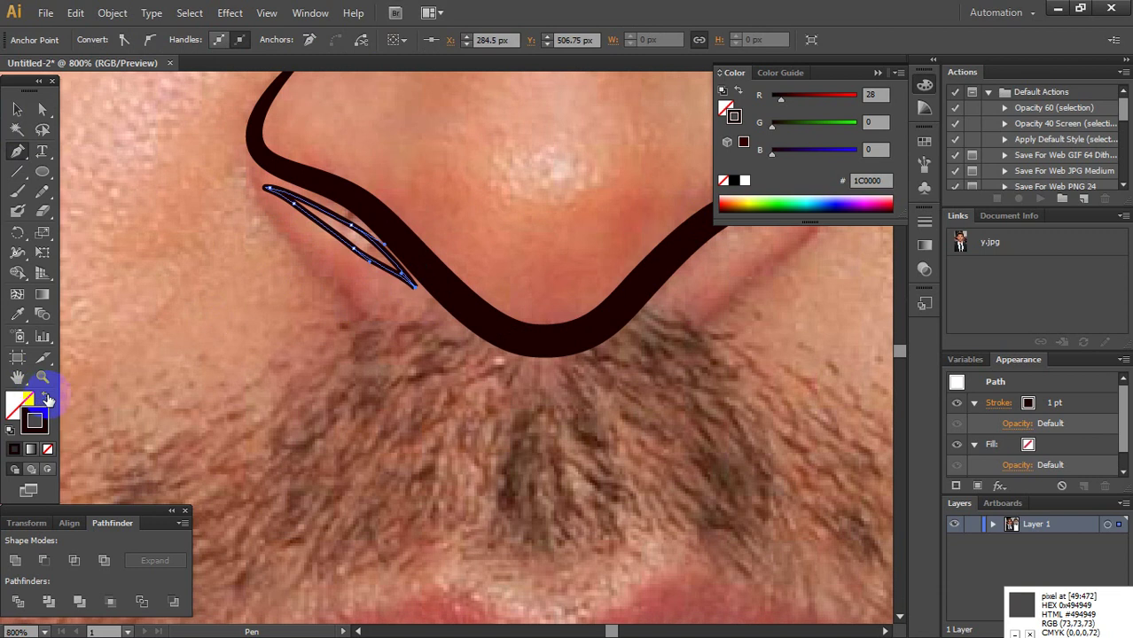
click(47, 398)
scroll(190, 296, down, 2)
click(43, 112)
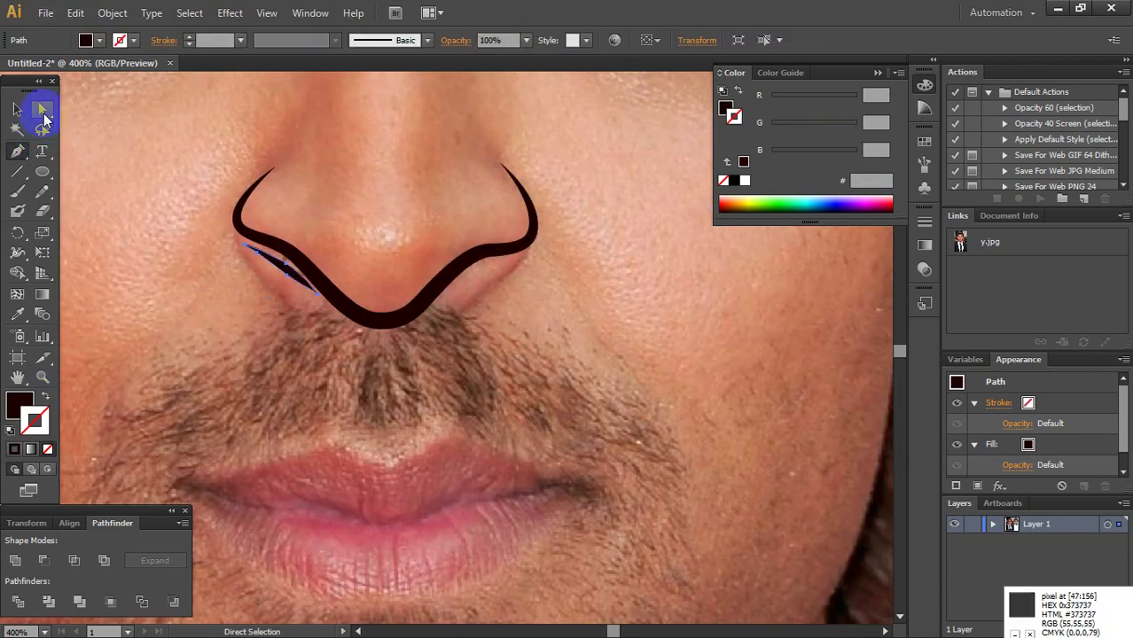
click(476, 285)
scroll(475, 284, up, 3)
Draw a tapered crescent along the right nostril and reshape its lower curve.
click(17, 151)
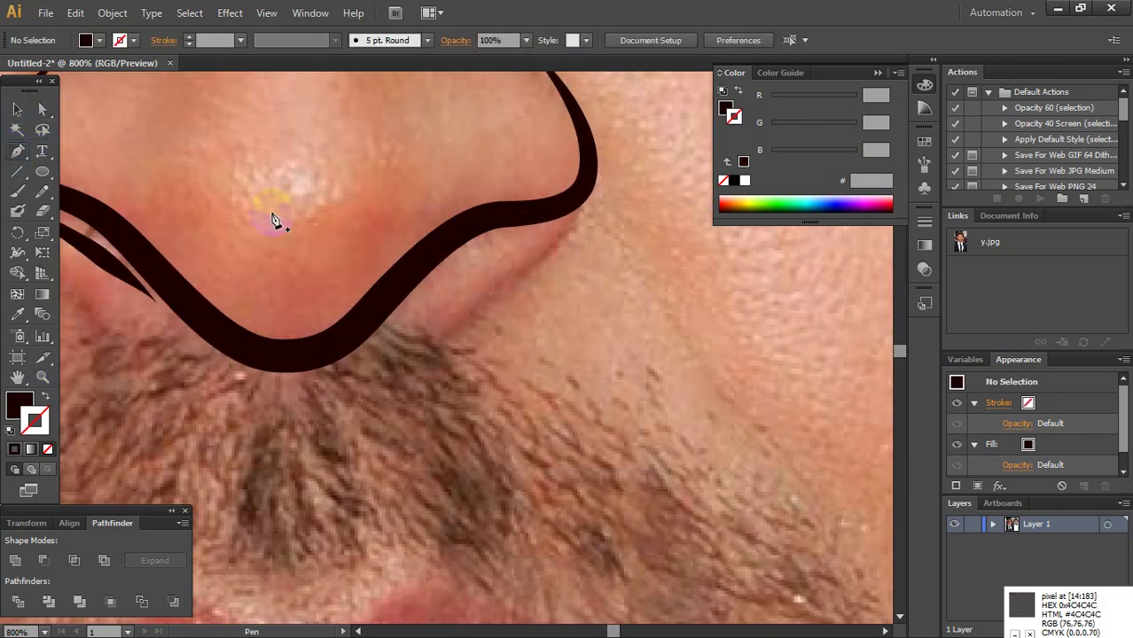
mouse_move(435, 284)
mouse_down()
mouse_move(492, 241)
mouse_move(628, 202)
mouse_up()
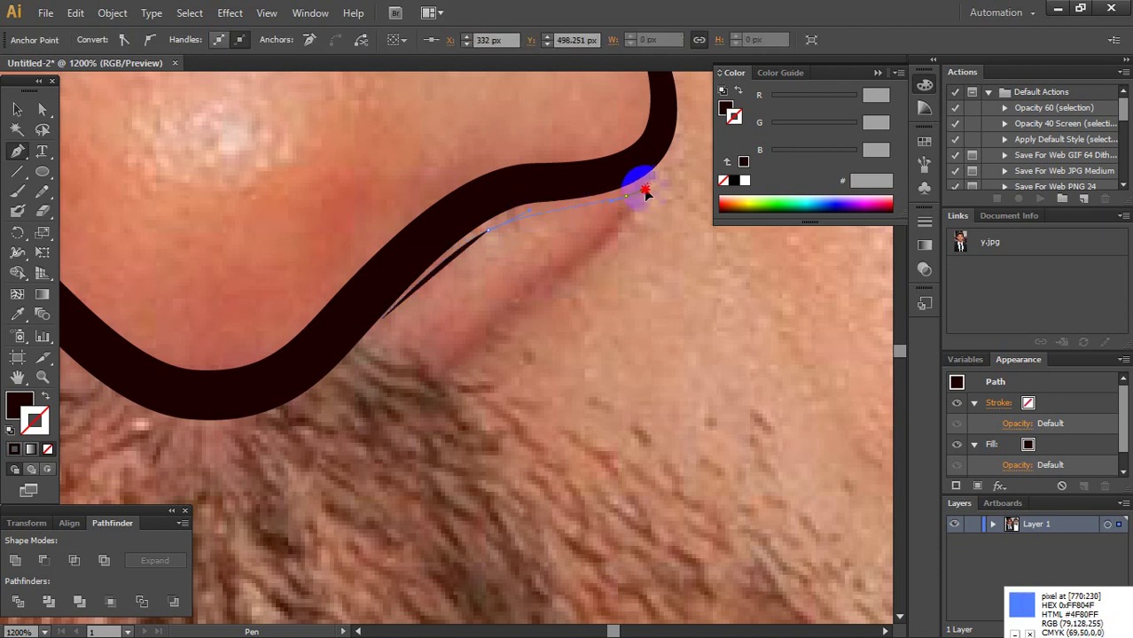
click(545, 231)
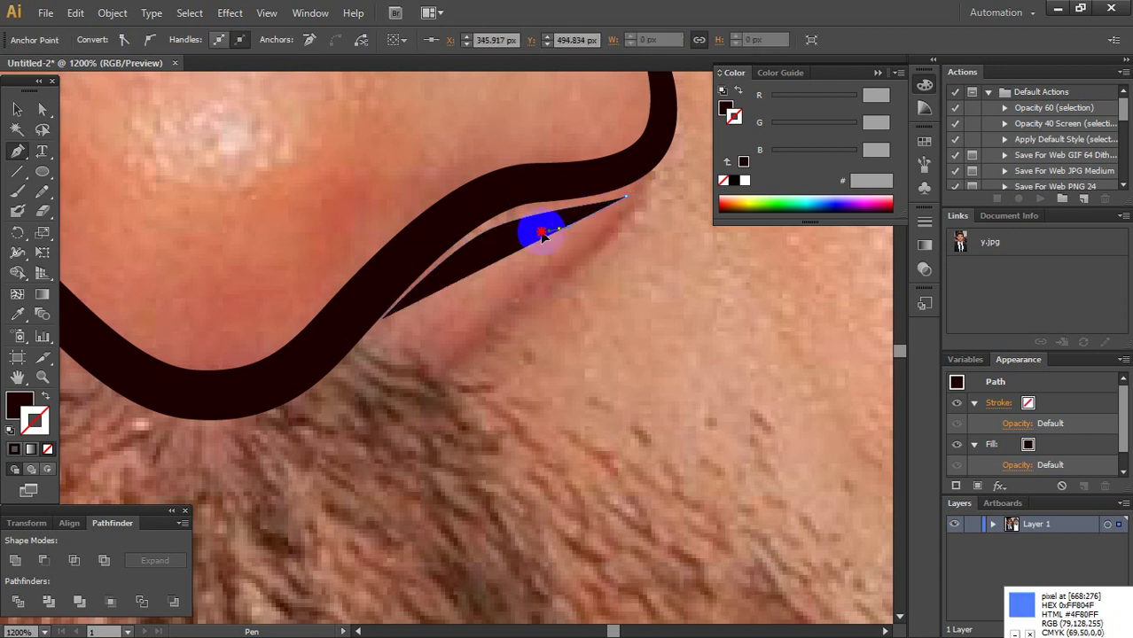
mouse_move(521, 241)
mouse_down()
mouse_move(342, 379)
mouse_move(295, 392)
mouse_up()
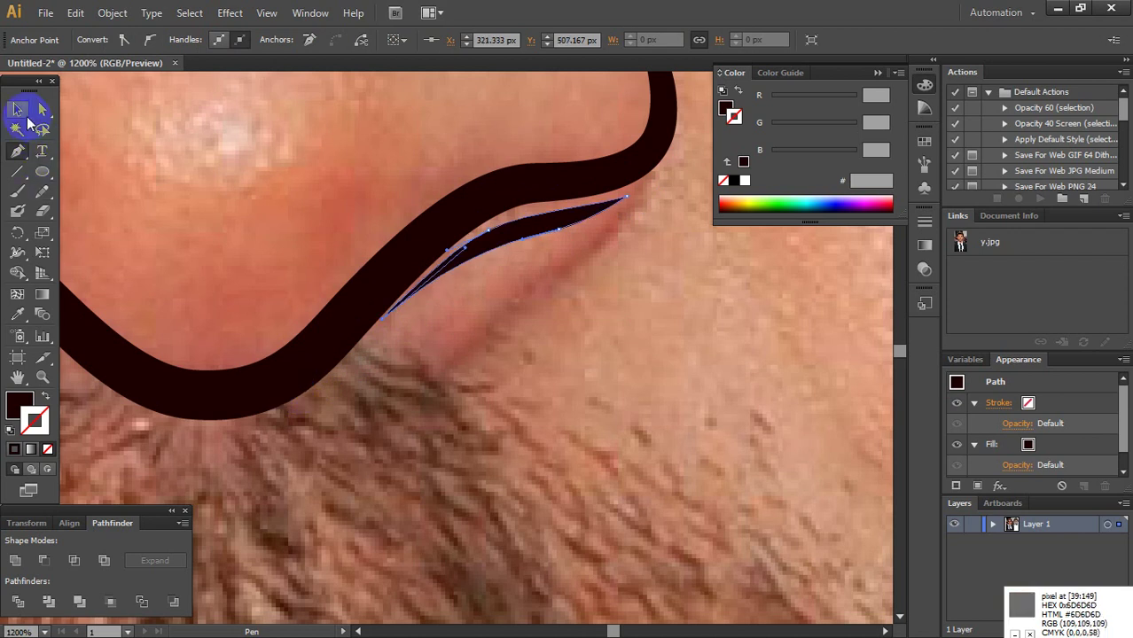
click(17, 109)
click(358, 179)
scroll(532, 262, down, 3)
scroll(532, 264, down, 1)
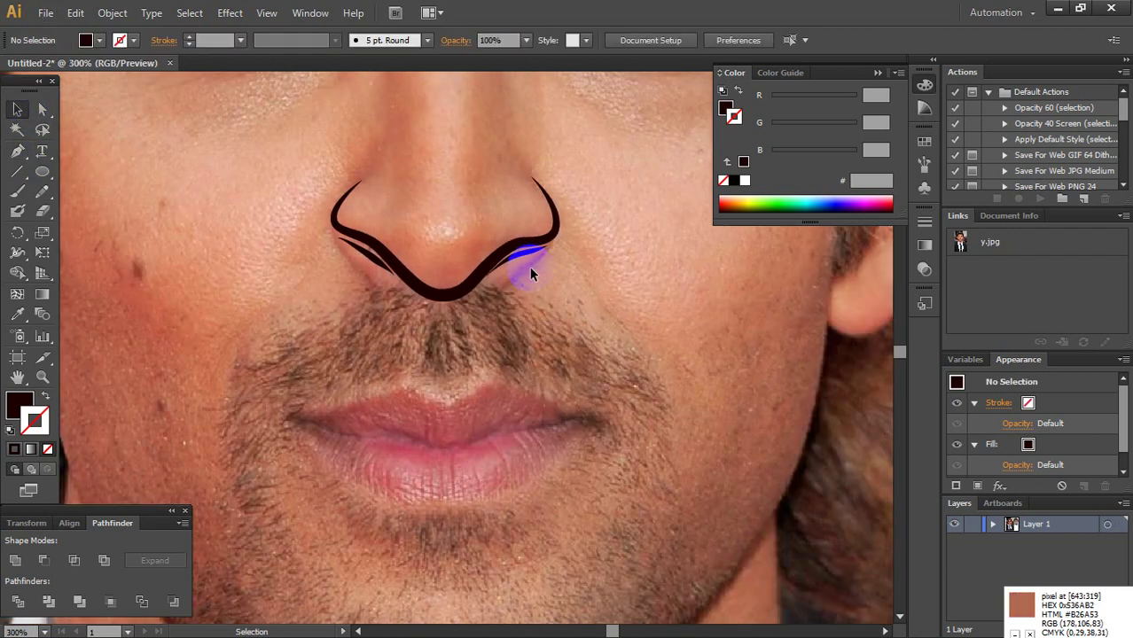
scroll(471, 304, down, 2)
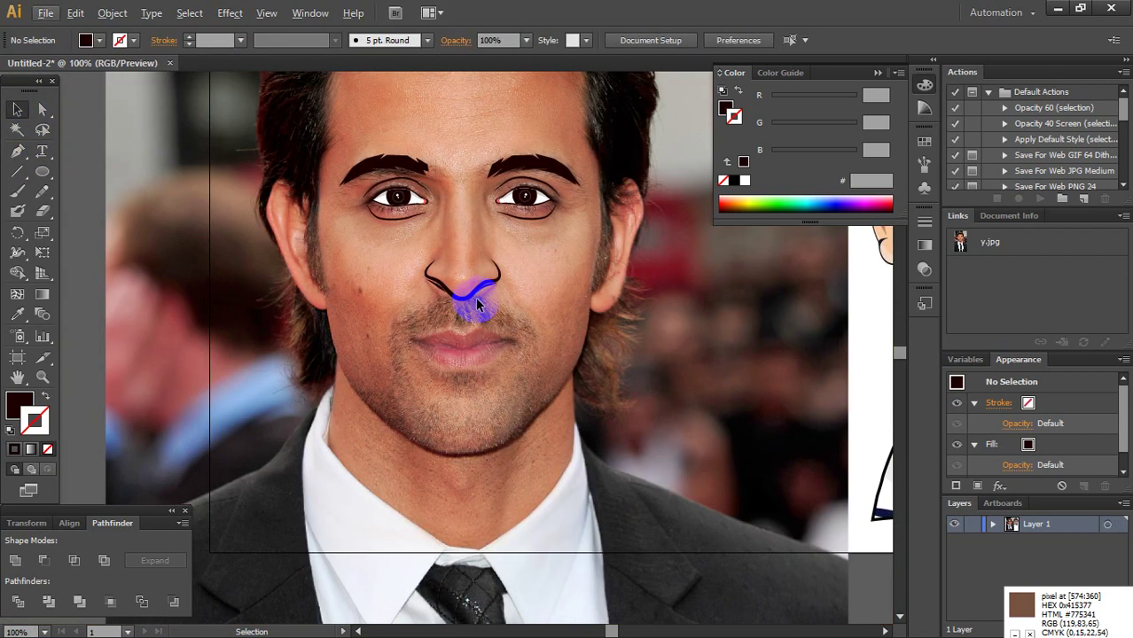
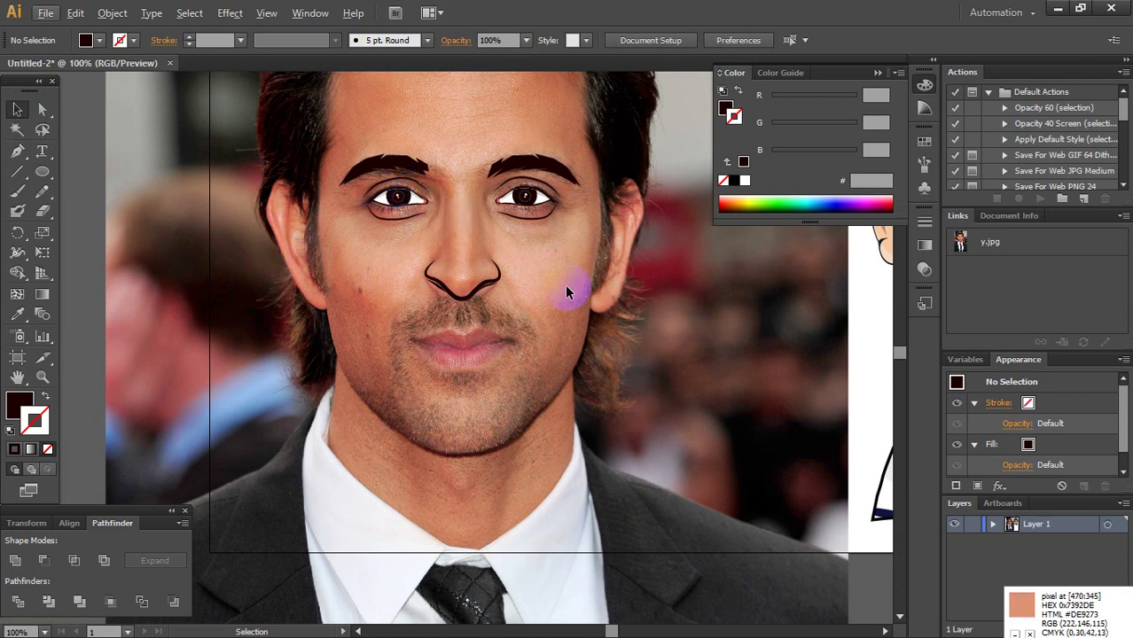
Start the lip-line path at the left mouth corner as an unfilled black stroke.
alt+scroll(462, 295, up, 2)
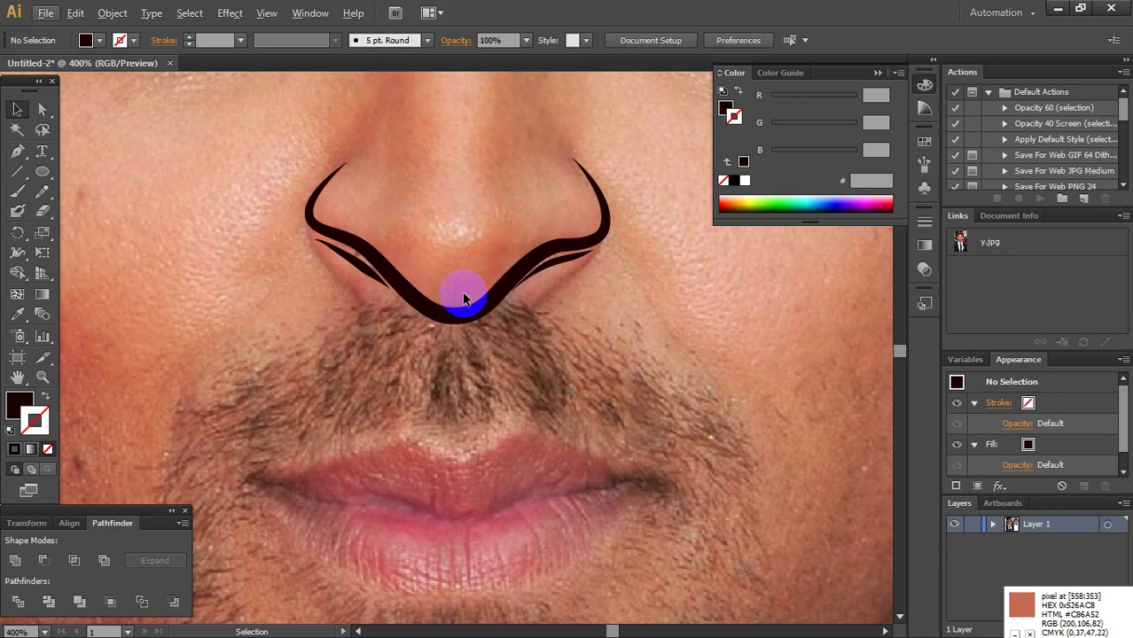
scroll(380, 322, down, 2)
scroll(381, 321, down, 3)
scroll(379, 320, down, 3)
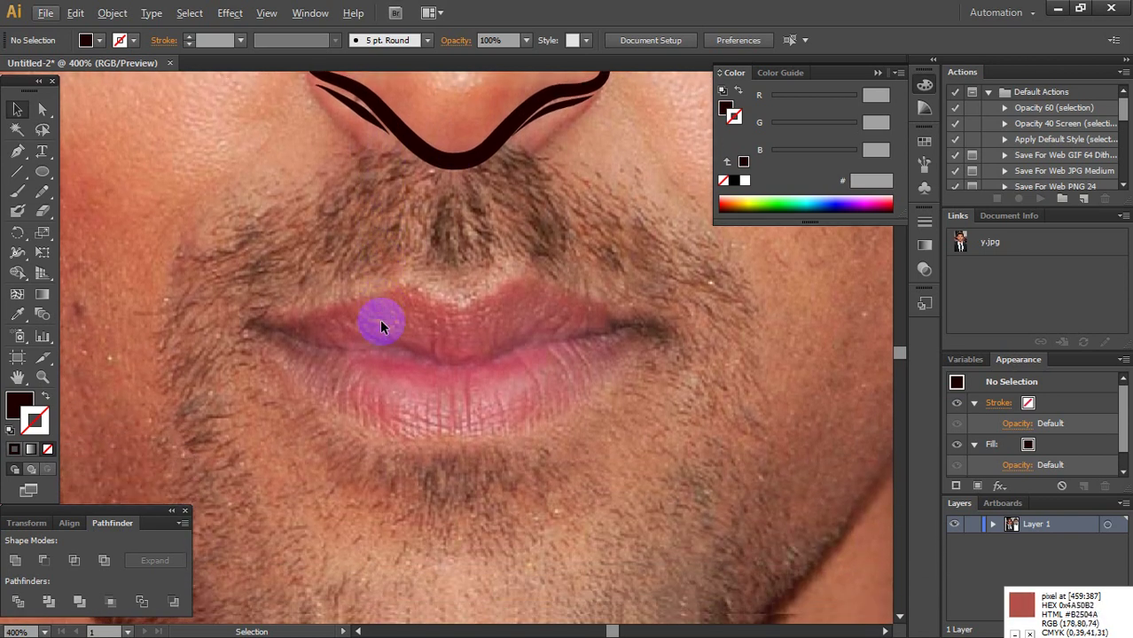
click(17, 129)
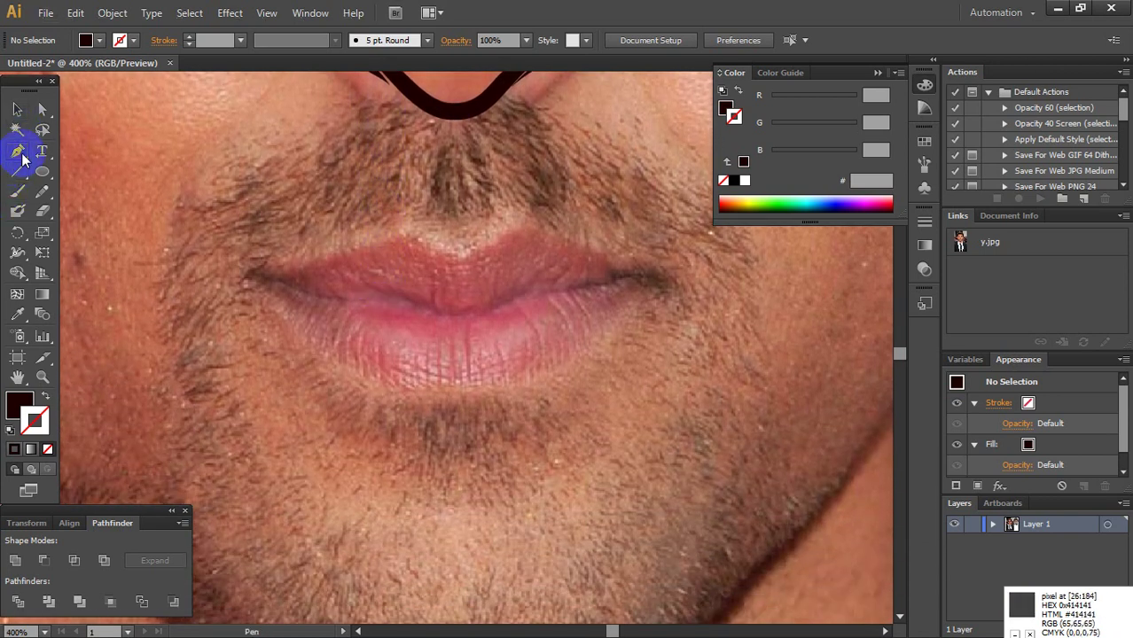
alt+scroll(325, 333, up, 1)
alt+scroll(425, 310, up, 1)
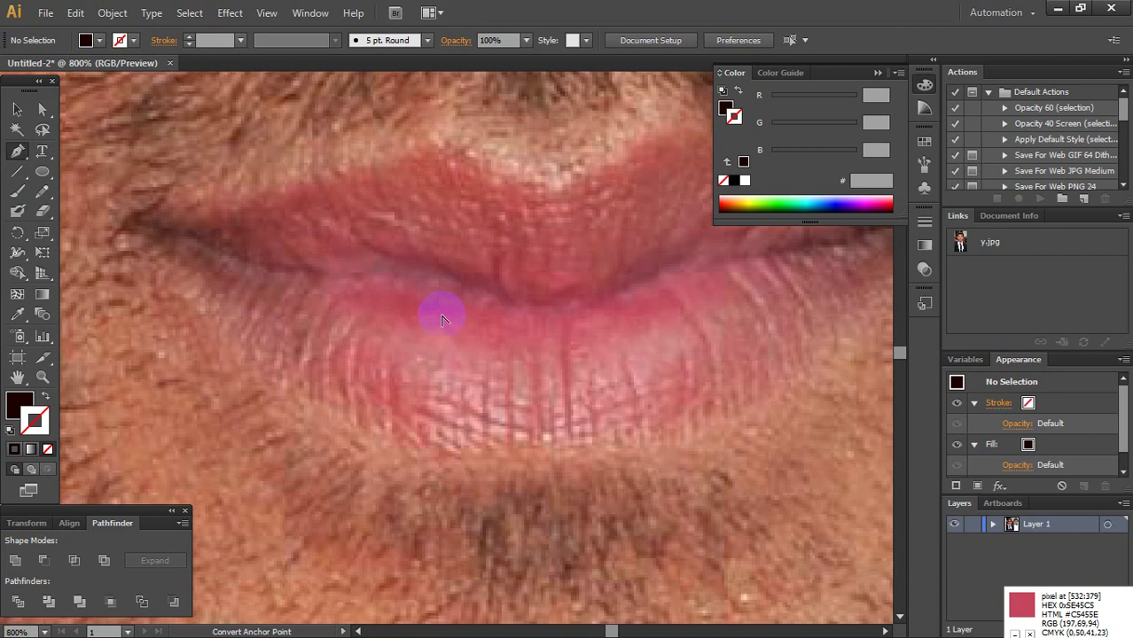
mouse_move(183, 234)
mouse_down()
mouse_move(142, 221)
mouse_move(154, 239)
mouse_move(253, 263)
mouse_up()
click(283, 270)
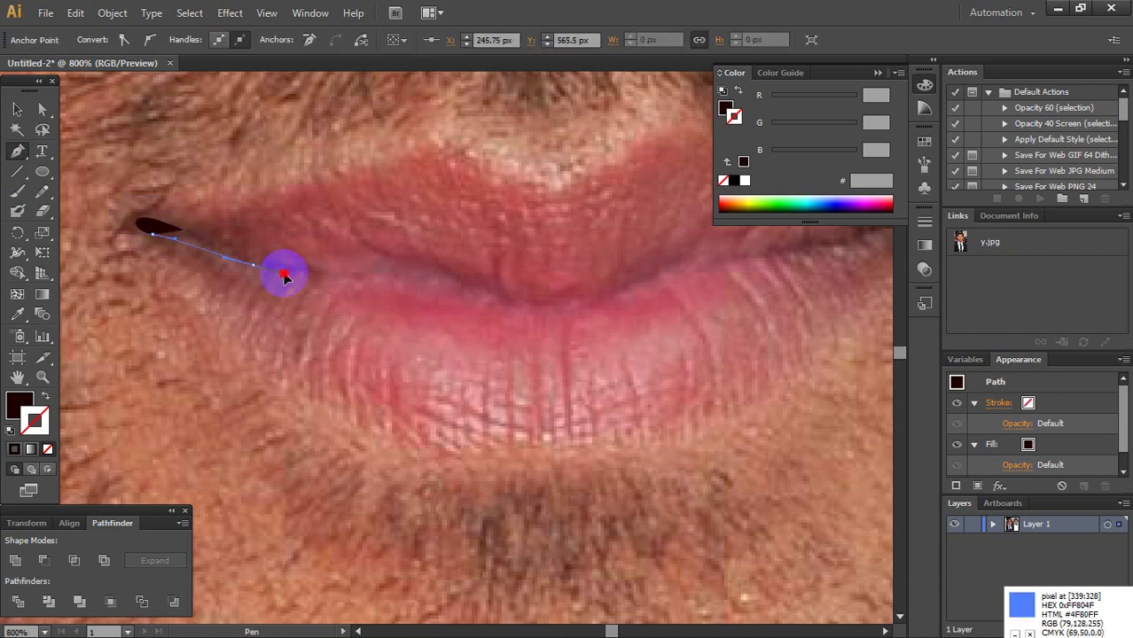
click(46, 397)
Curve the lip line through the centre of the mouth.
drag(336, 272, 355, 275)
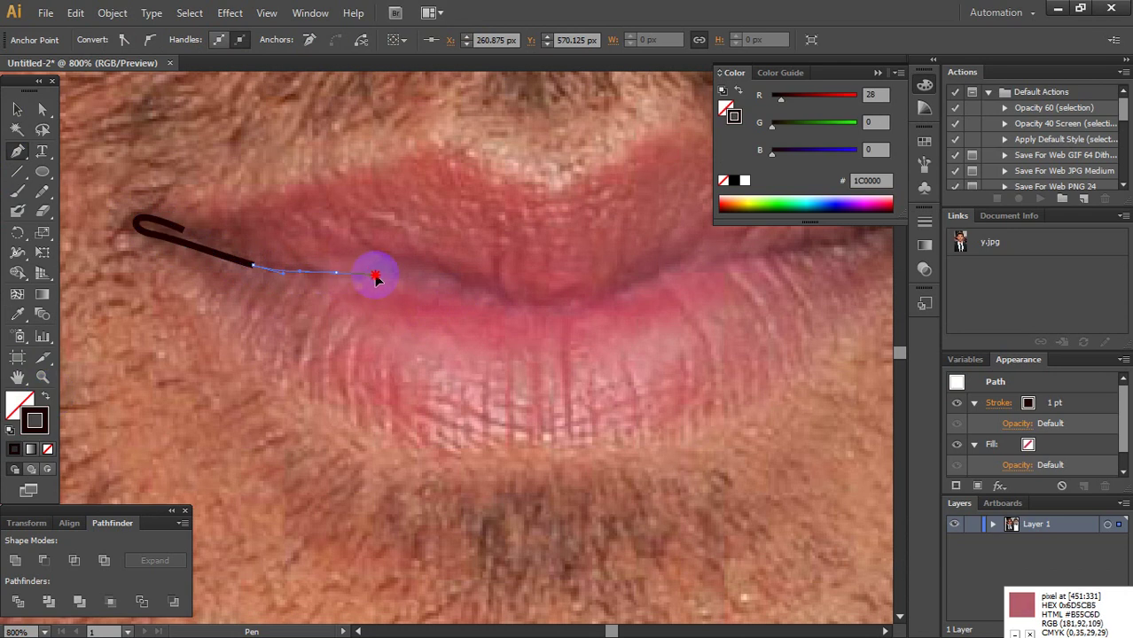
drag(458, 292, 490, 307)
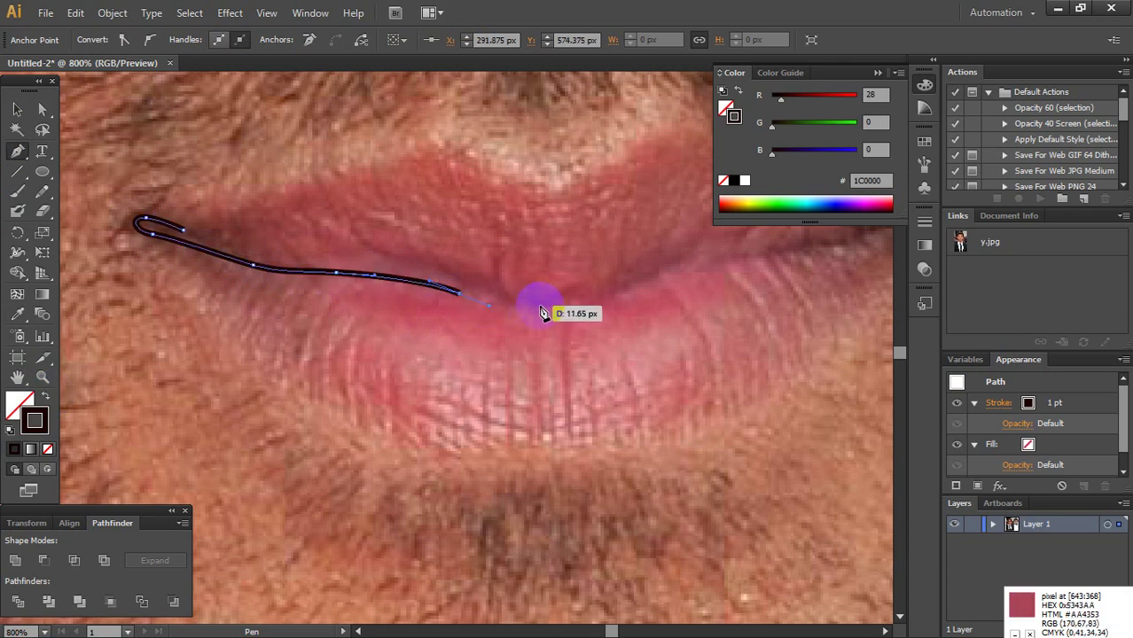
scroll(328, 324, down, 5)
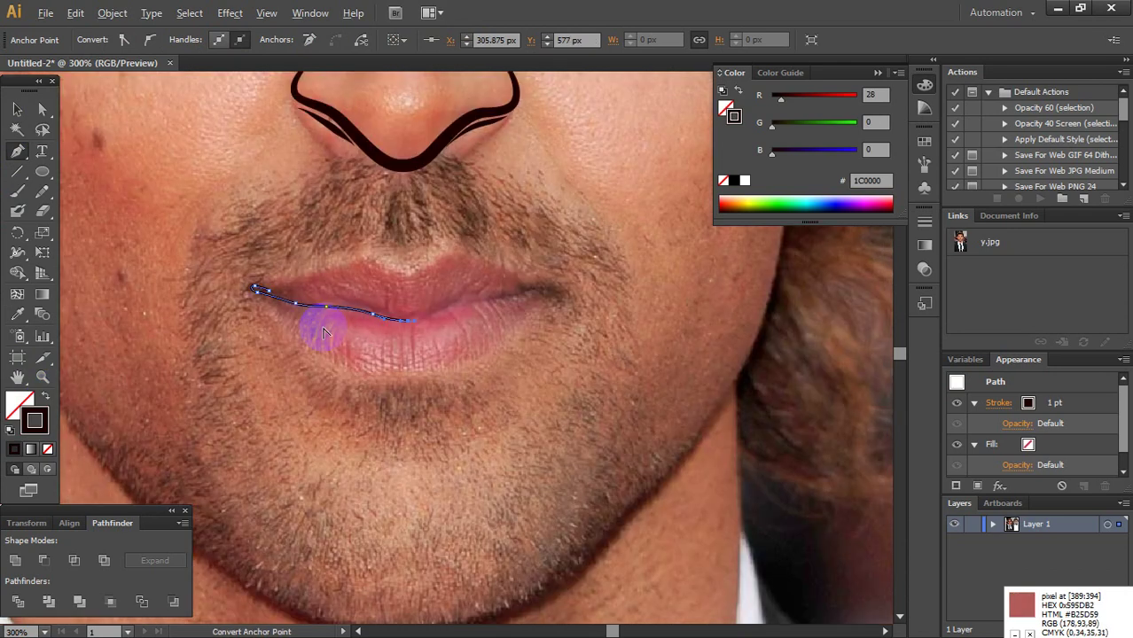
scroll(326, 334, down, 3)
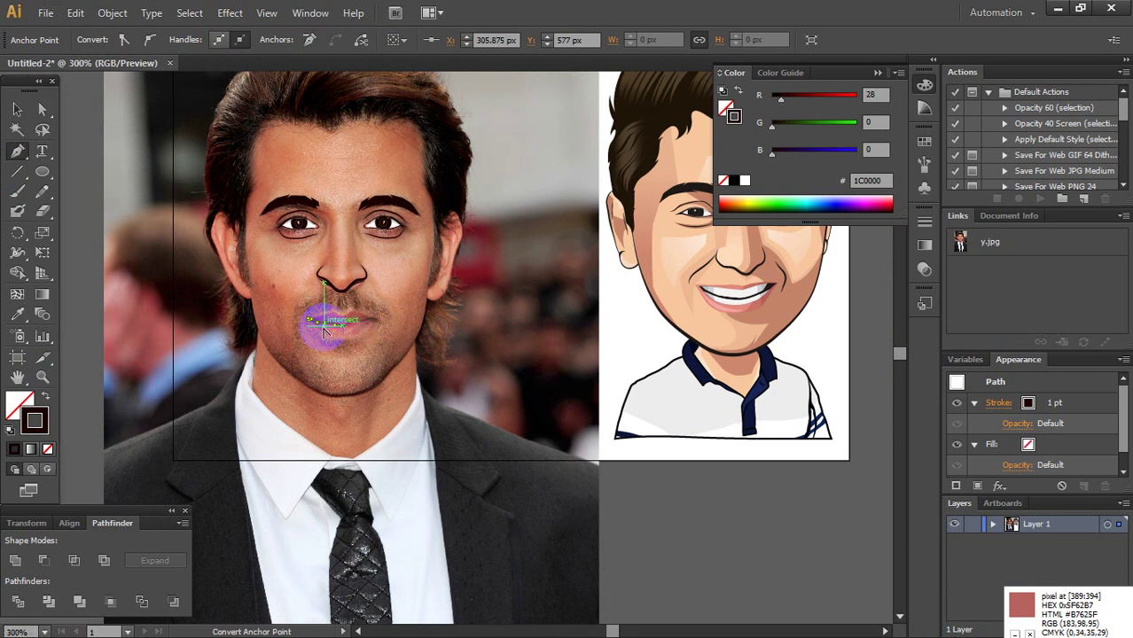
scroll(326, 334, up, 3)
scroll(392, 304, up, 3)
click(406, 297)
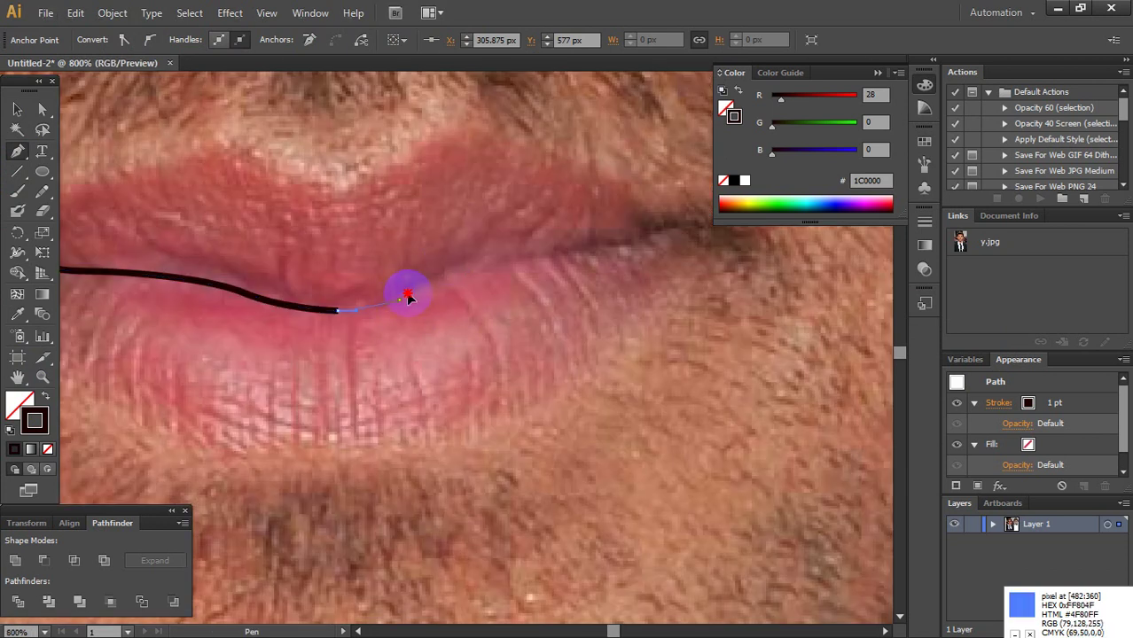
drag(420, 296, 519, 262)
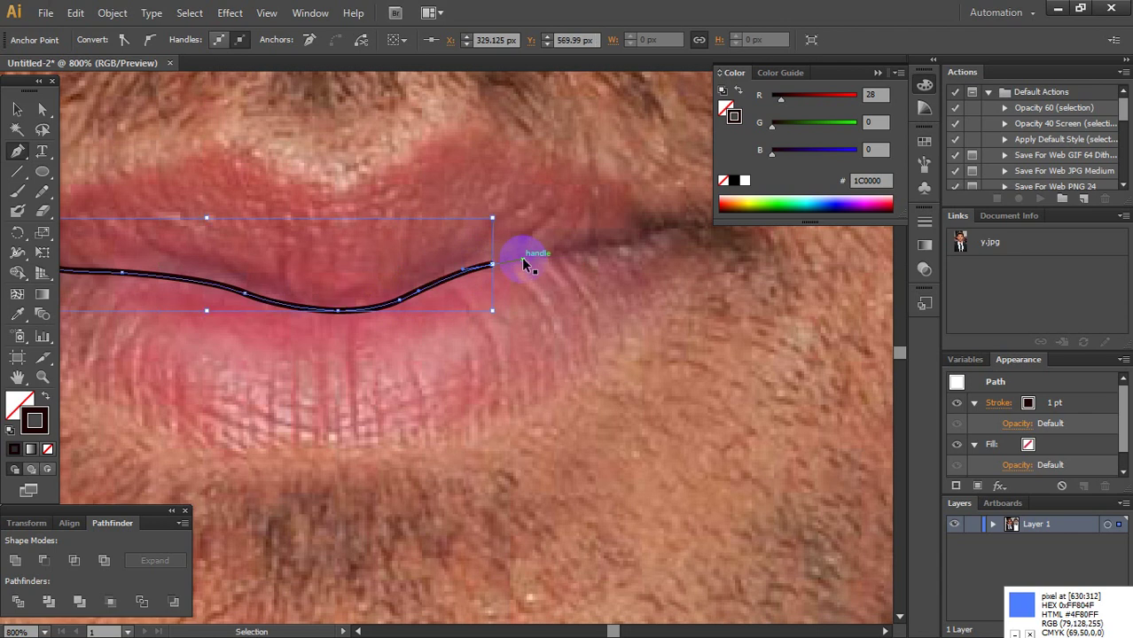
Remove the end point's outgoing handle and extend the line toward the right mouth corner.
scroll(575, 259, up, 1)
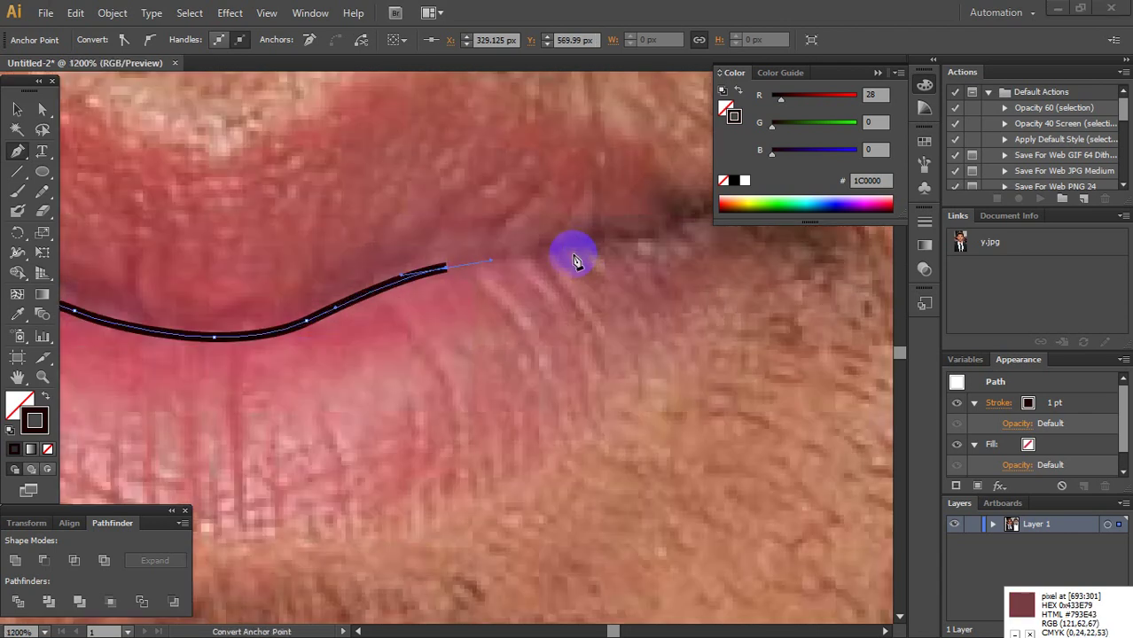
click(551, 259)
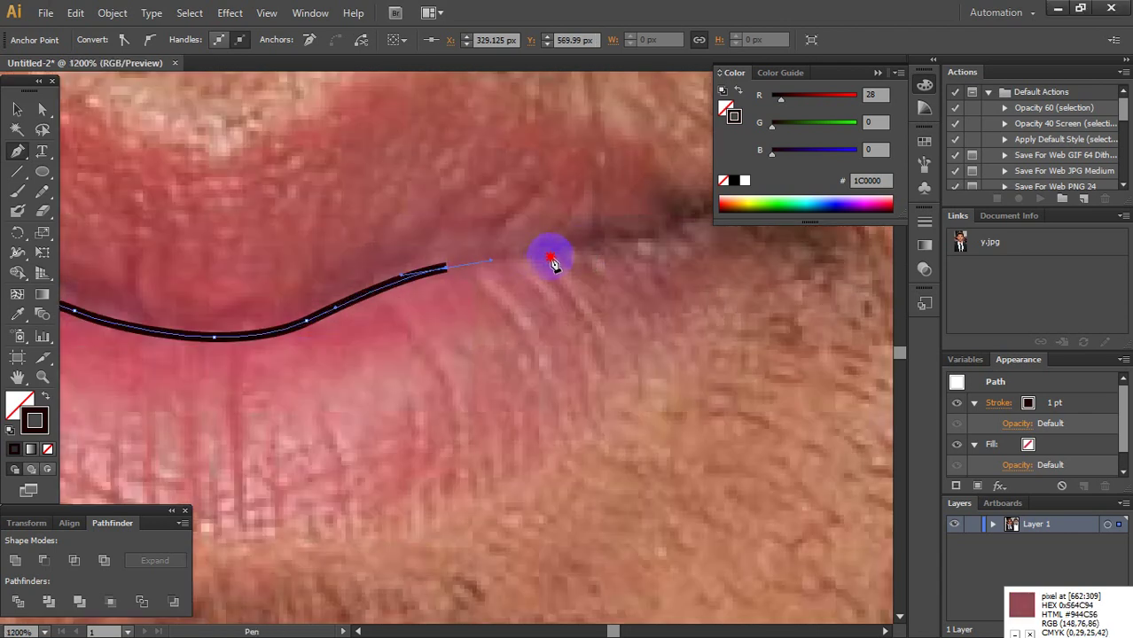
alt+click(446, 266)
scroll(532, 268, down, 1)
scroll(493, 264, up, 1)
mouse_move(492, 264)
mouse_down()
mouse_move(599, 255)
mouse_move(610, 233)
mouse_move(658, 226)
mouse_move(549, 233)
mouse_move(476, 262)
mouse_move(455, 257)
mouse_up()
Trace the return line from the right side back and close it at the left corner.
scroll(511, 283, right, 2)
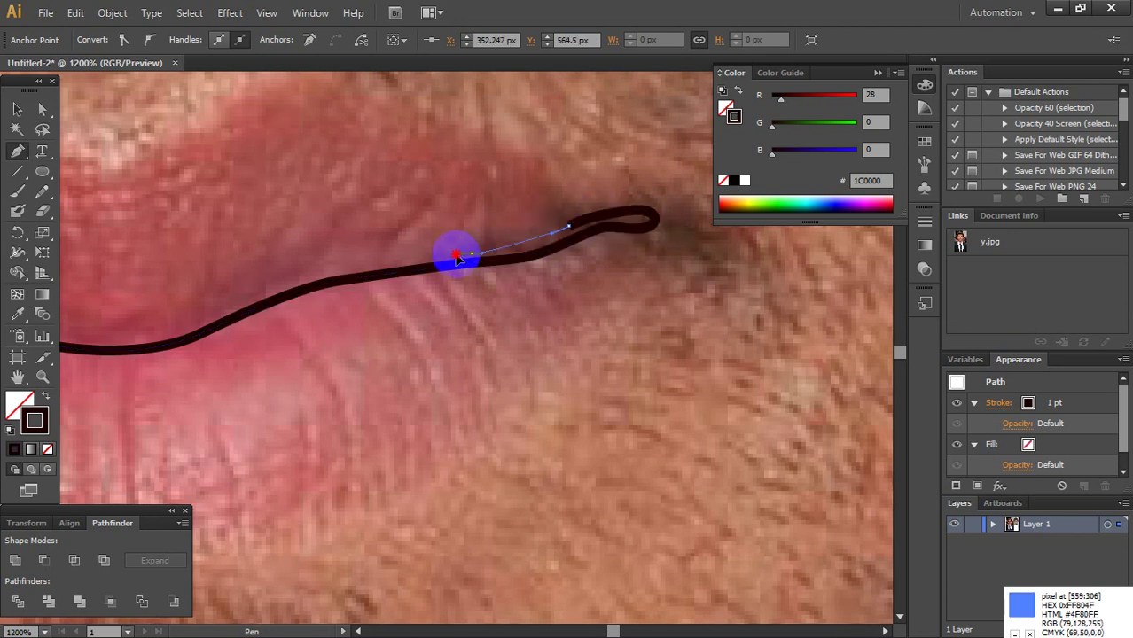
scroll(610, 296, down, 3)
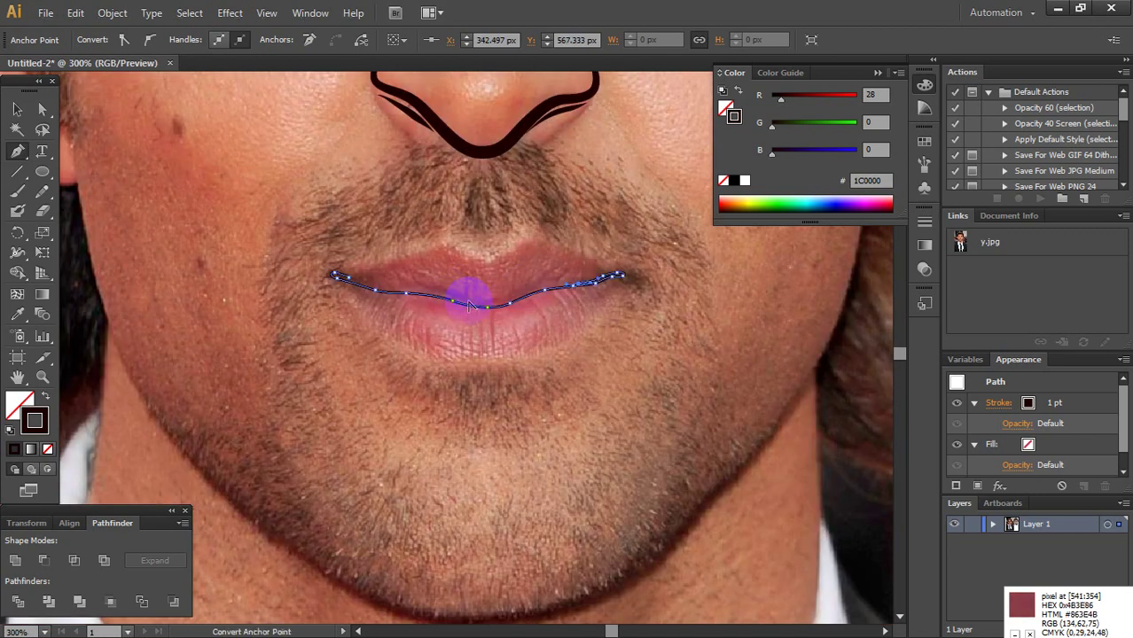
scroll(464, 295, up, 1)
mouse_move(631, 279)
mouse_down()
mouse_move(645, 271)
mouse_move(560, 271)
mouse_move(535, 253)
mouse_move(337, 331)
mouse_up()
scroll(656, 271, up, 2)
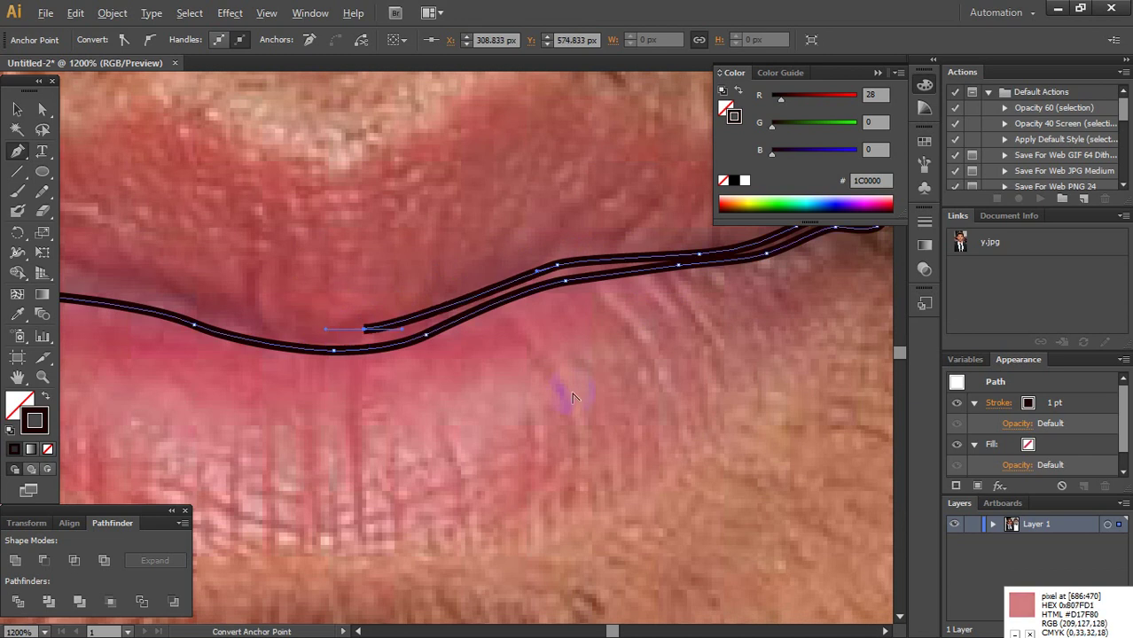
scroll(431, 355, down, 3)
scroll(539, 364, up, 3)
mouse_move(543, 374)
mouse_down()
mouse_move(569, 379)
mouse_move(548, 358)
mouse_move(409, 351)
mouse_up()
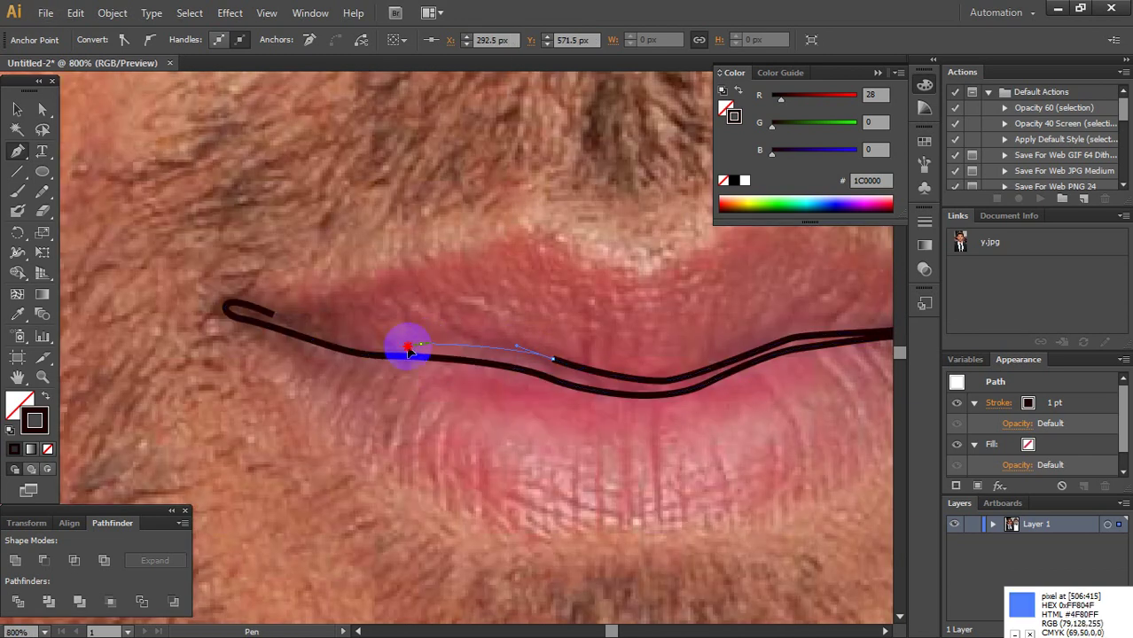
mouse_move(235, 302)
mouse_down()
mouse_move(270, 314)
mouse_move(252, 310)
mouse_move(254, 294)
mouse_move(215, 286)
mouse_move(228, 286)
mouse_up()
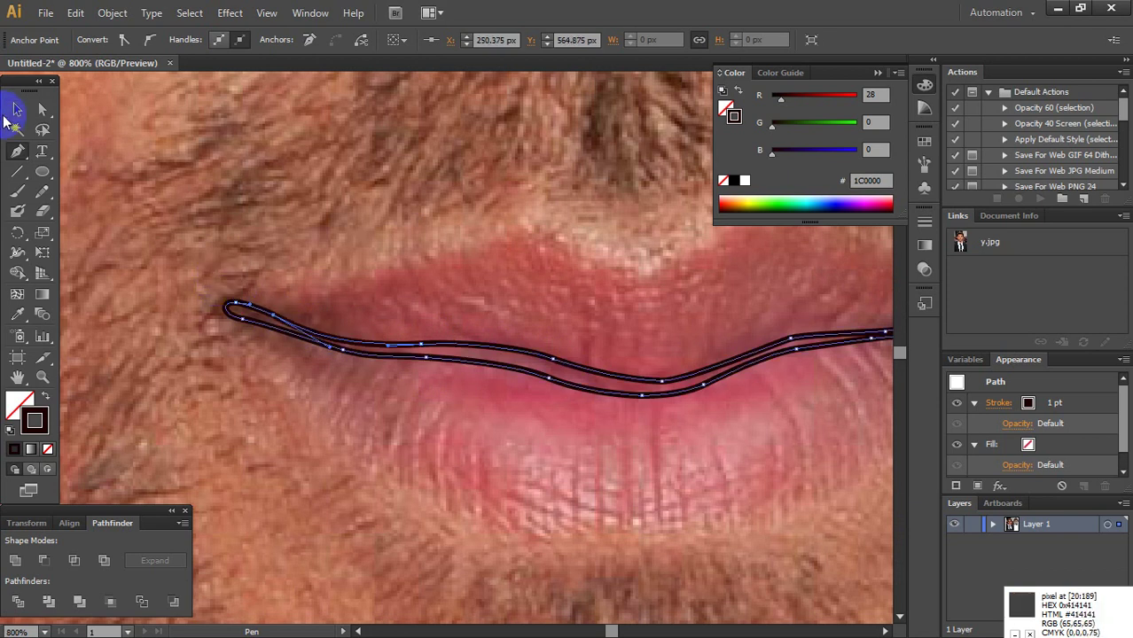
click(17, 108)
Nudge the lip outline's anchor points with Direct Selection to refine the curve.
click(254, 136)
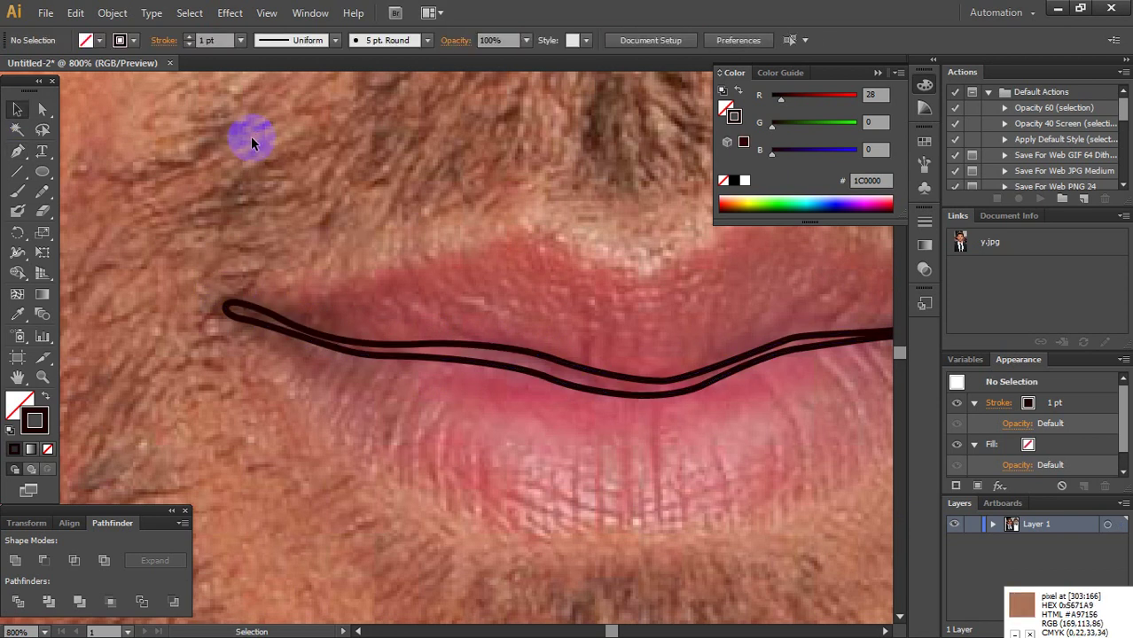
click(41, 110)
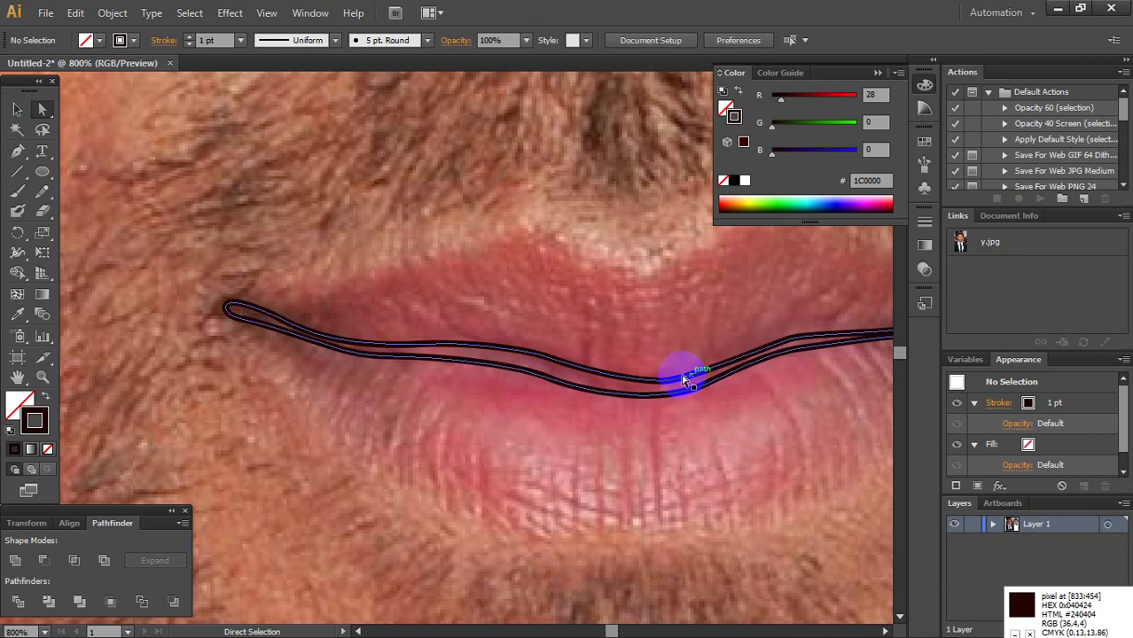
click(657, 380)
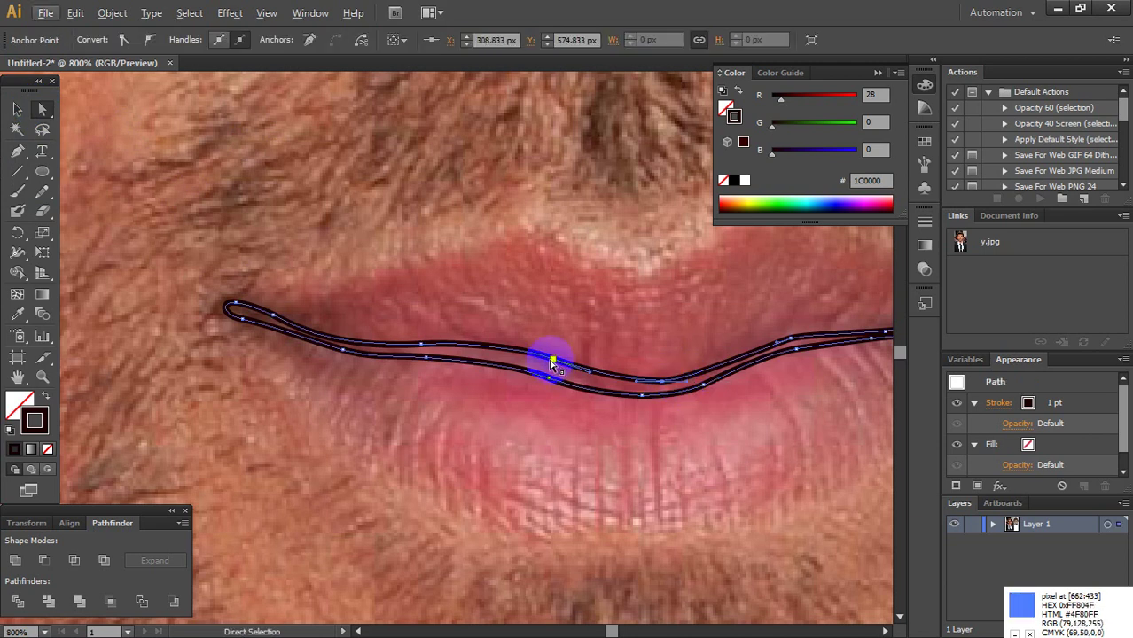
drag(547, 367, 536, 365)
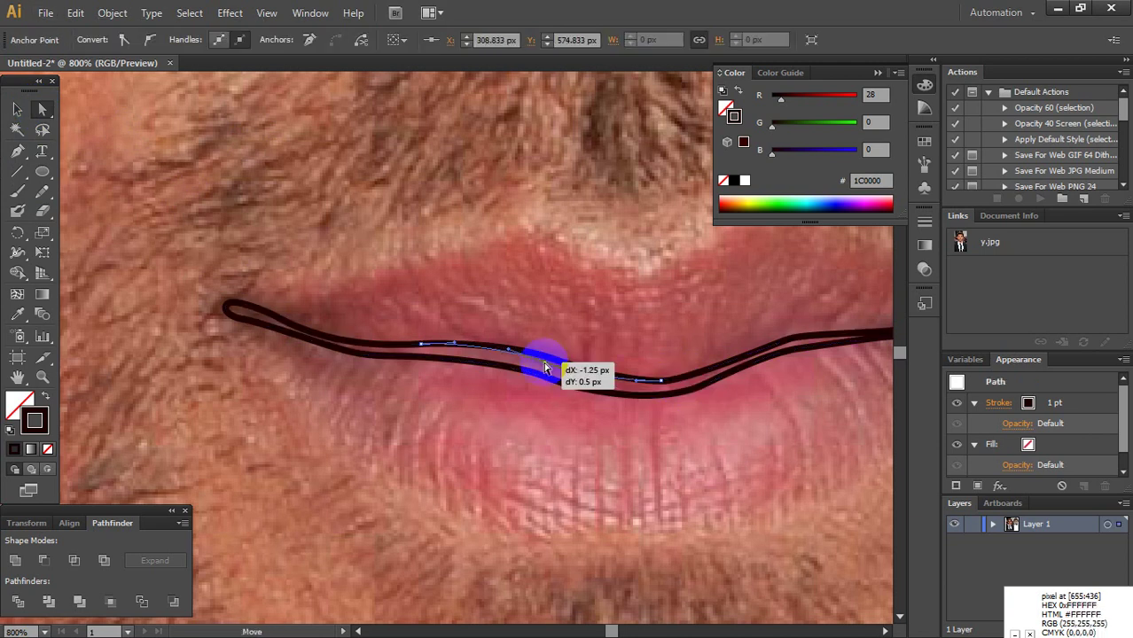
click(768, 345)
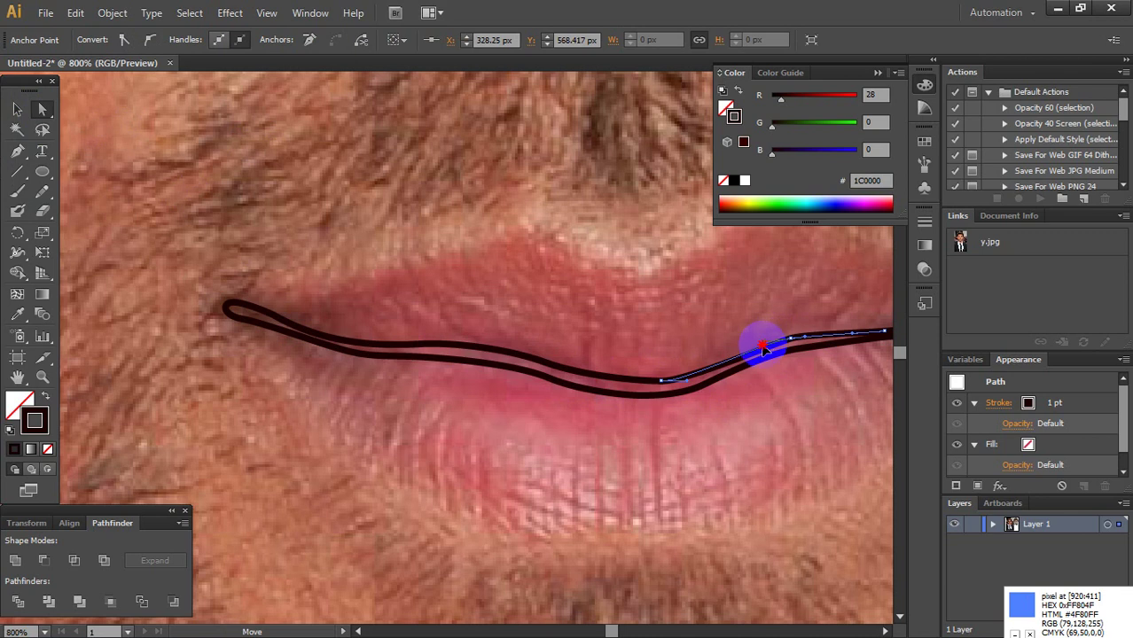
click(413, 376)
scroll(415, 381, down, 2)
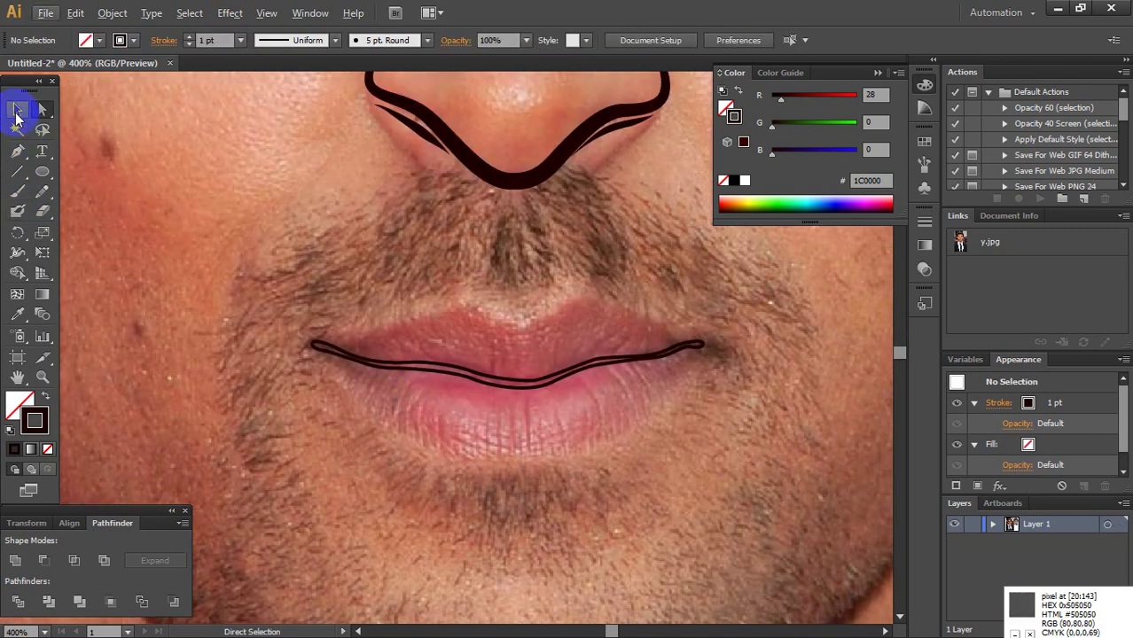
click(17, 109)
click(18, 152)
Place anchors along the upper lip's dip and peaks from the left to the right corner.
scroll(492, 346, up, 1)
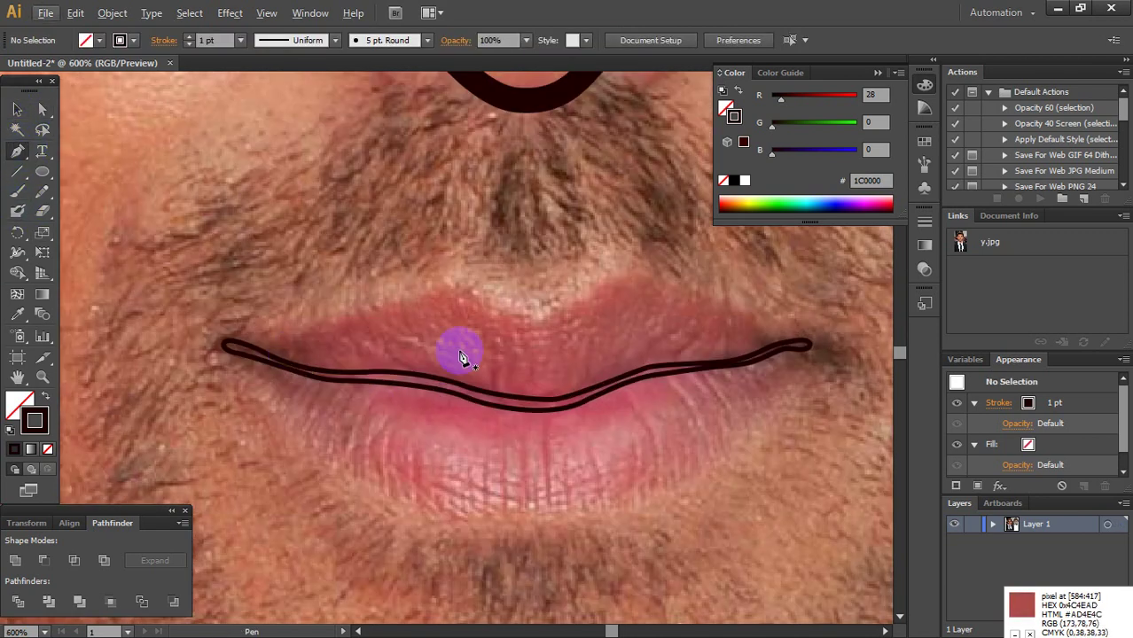
click(241, 349)
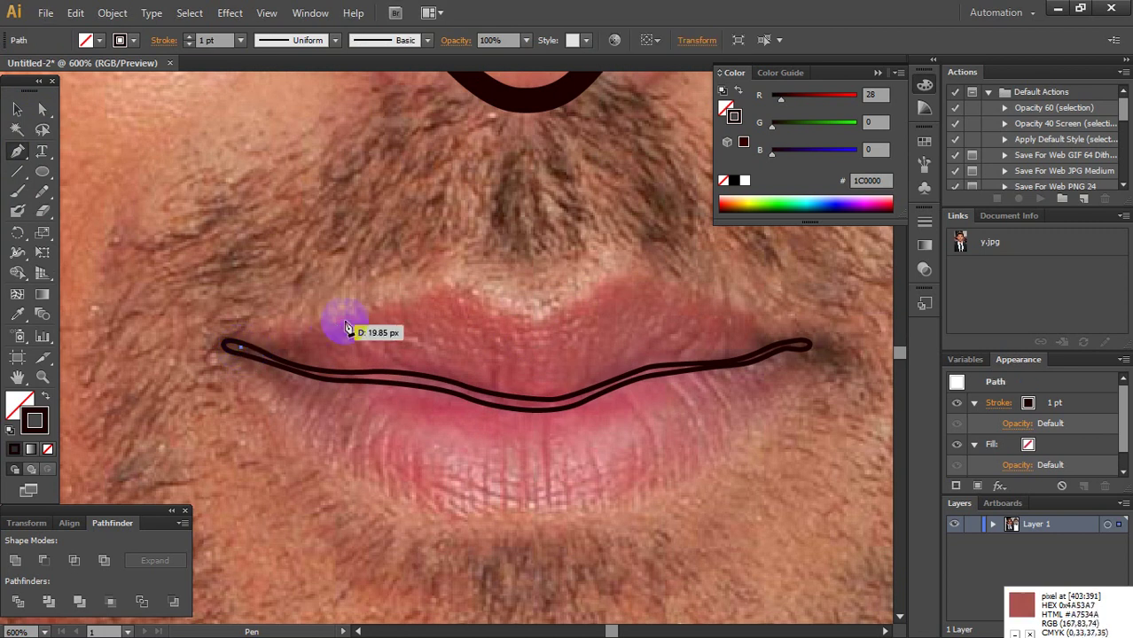
click(457, 286)
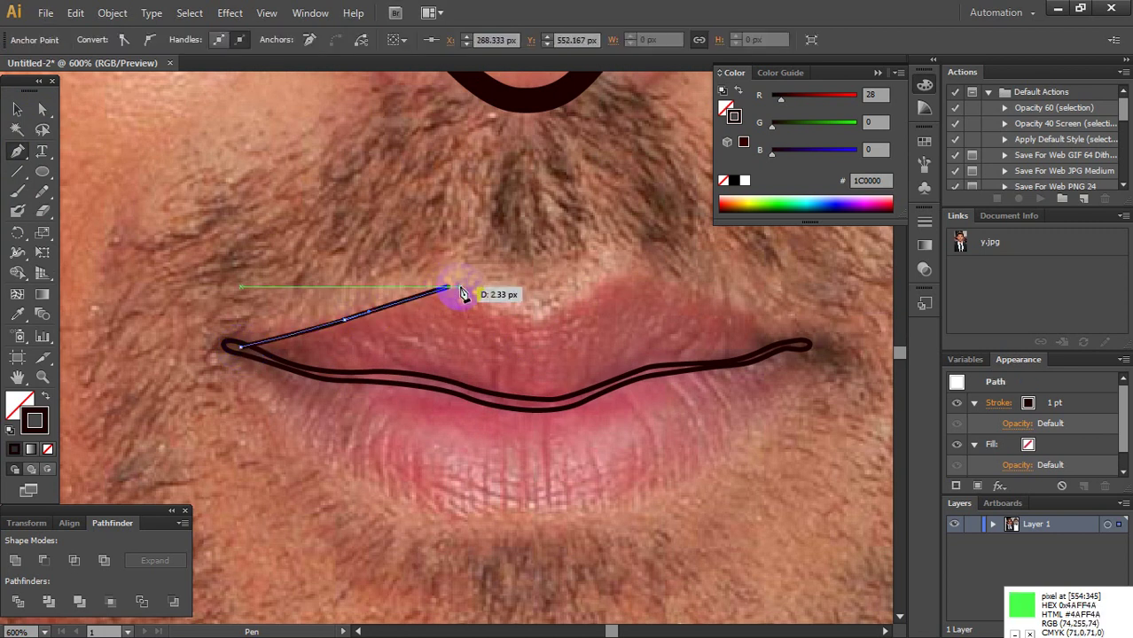
click(525, 317)
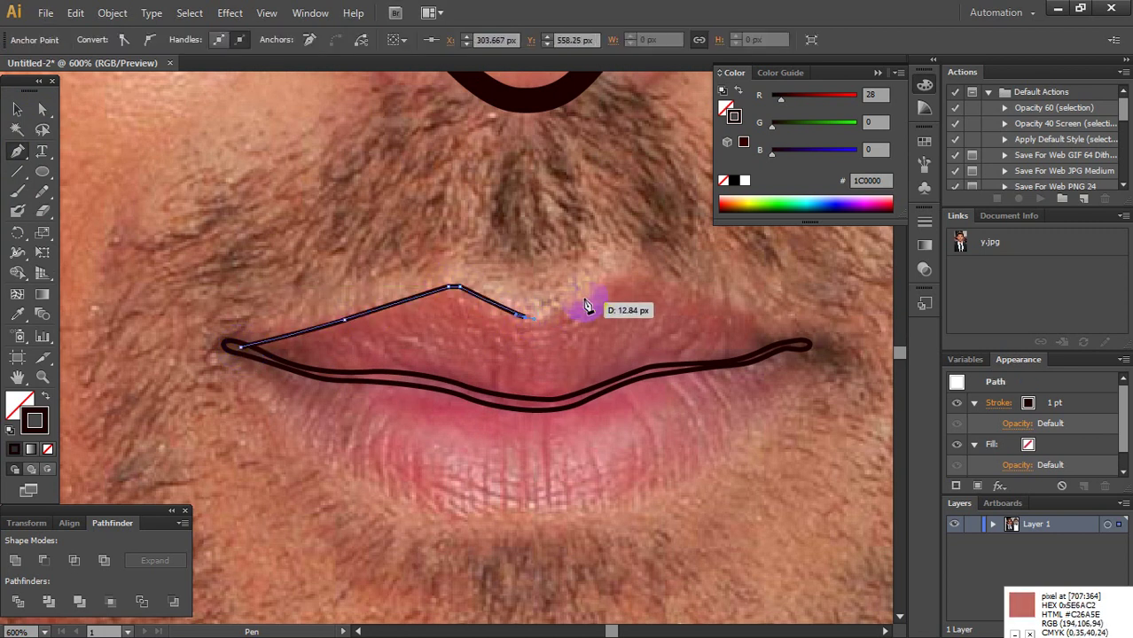
click(619, 278)
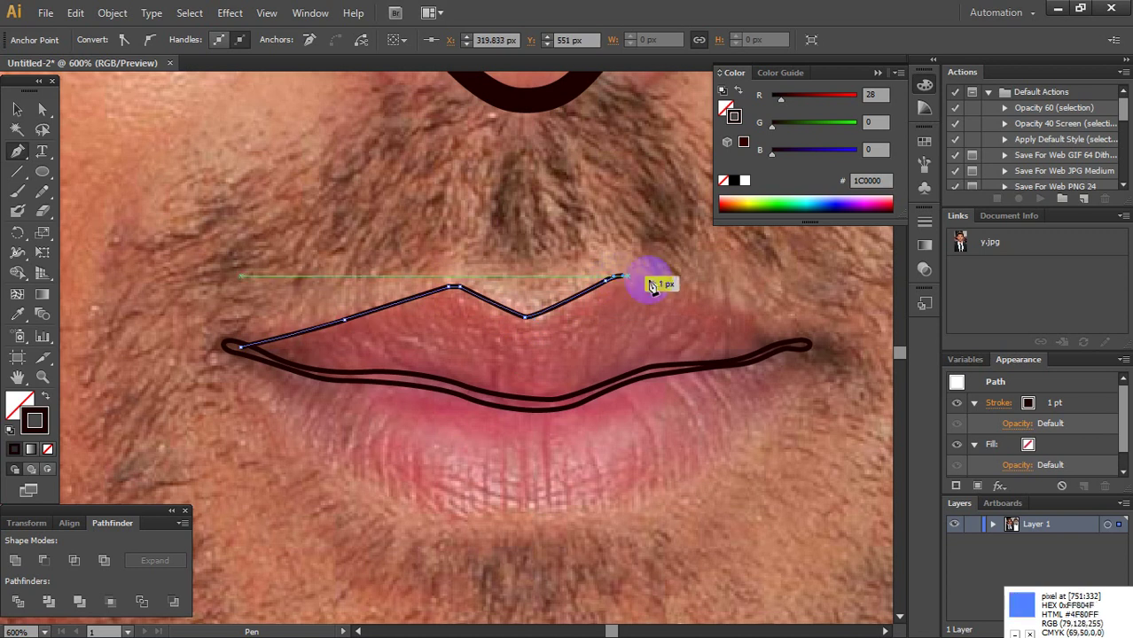
click(701, 304)
click(786, 340)
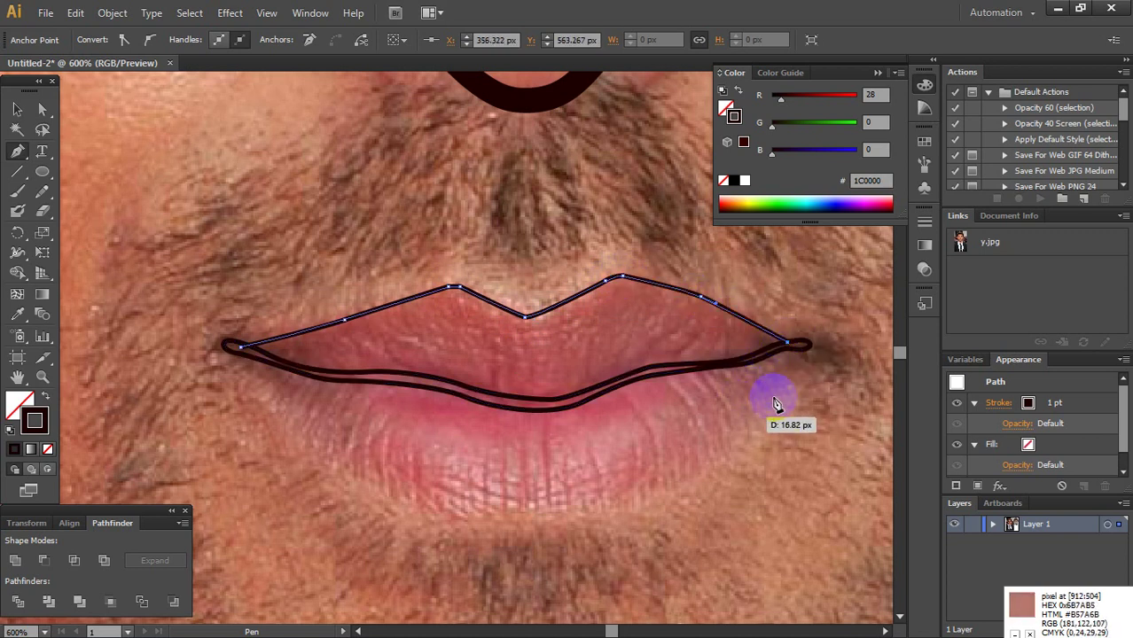
click(788, 338)
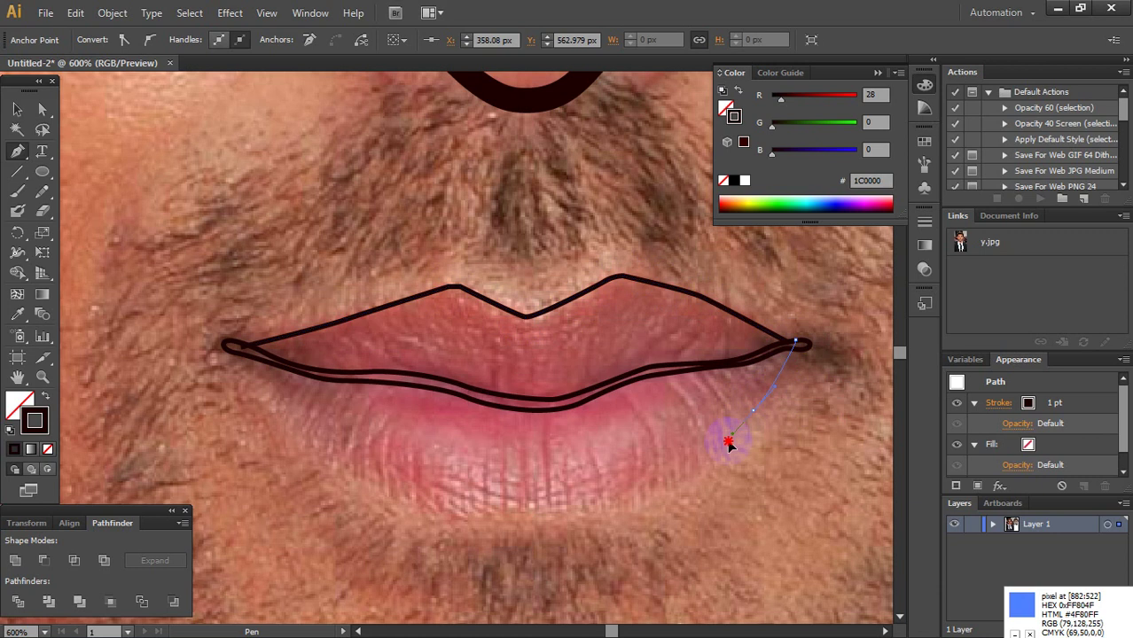
Curve the outline down from the right corner along the lower lip to its centre.
drag(754, 409, 676, 482)
drag(621, 505, 621, 504)
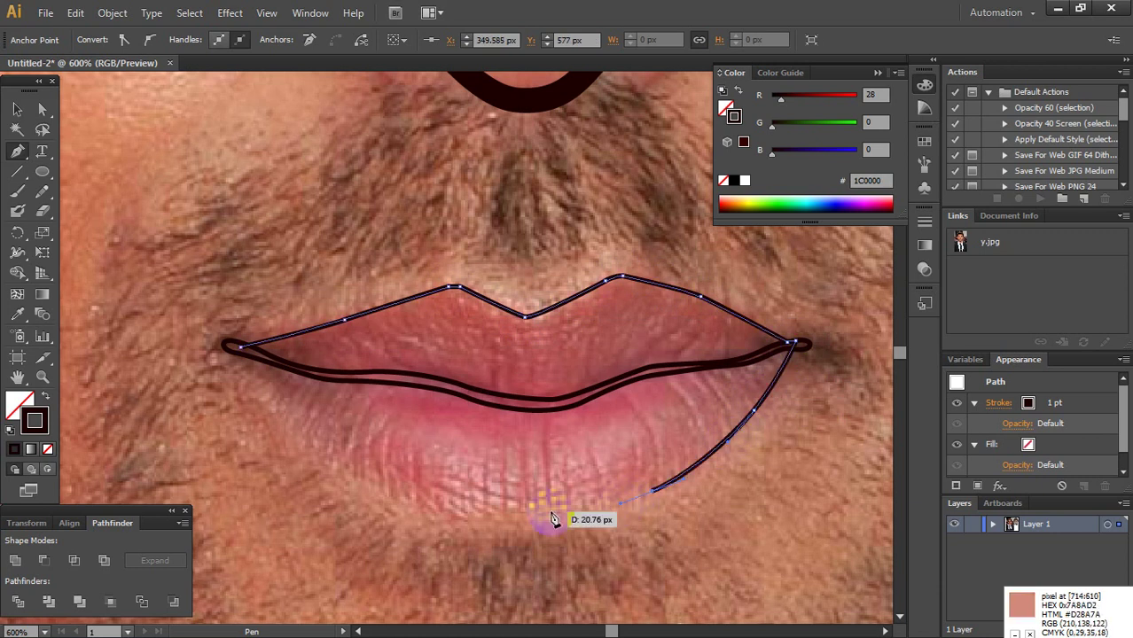
mouse_move(532, 506)
mouse_down()
mouse_move(490, 532)
mouse_move(532, 536)
mouse_up()
alt+scroll(532, 539, up, 3)
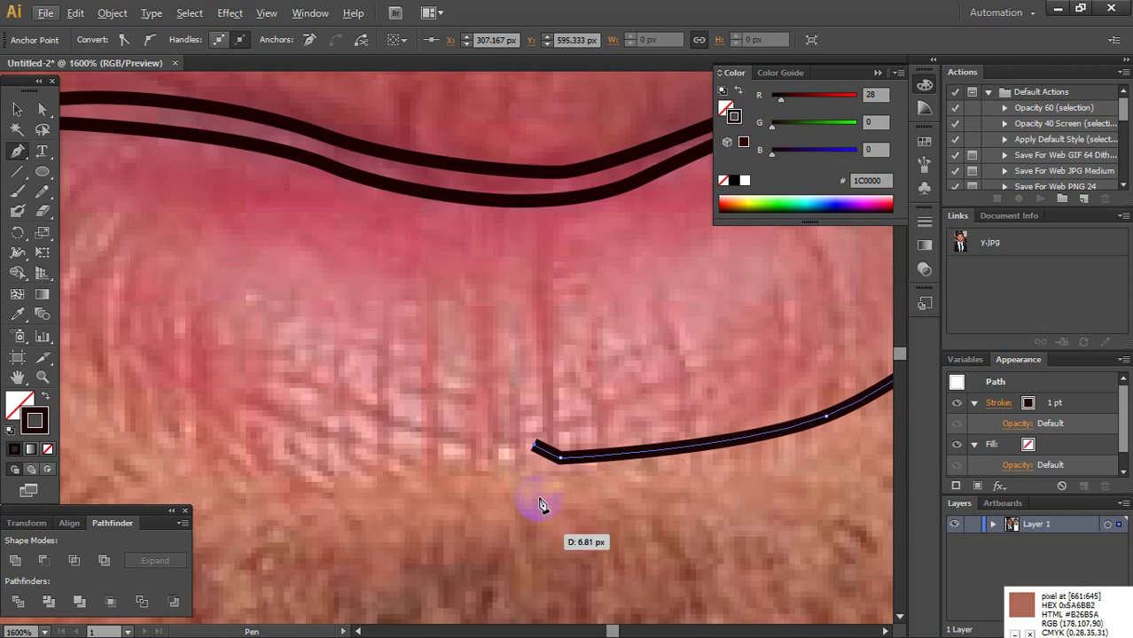
scroll(512, 477, down, 3)
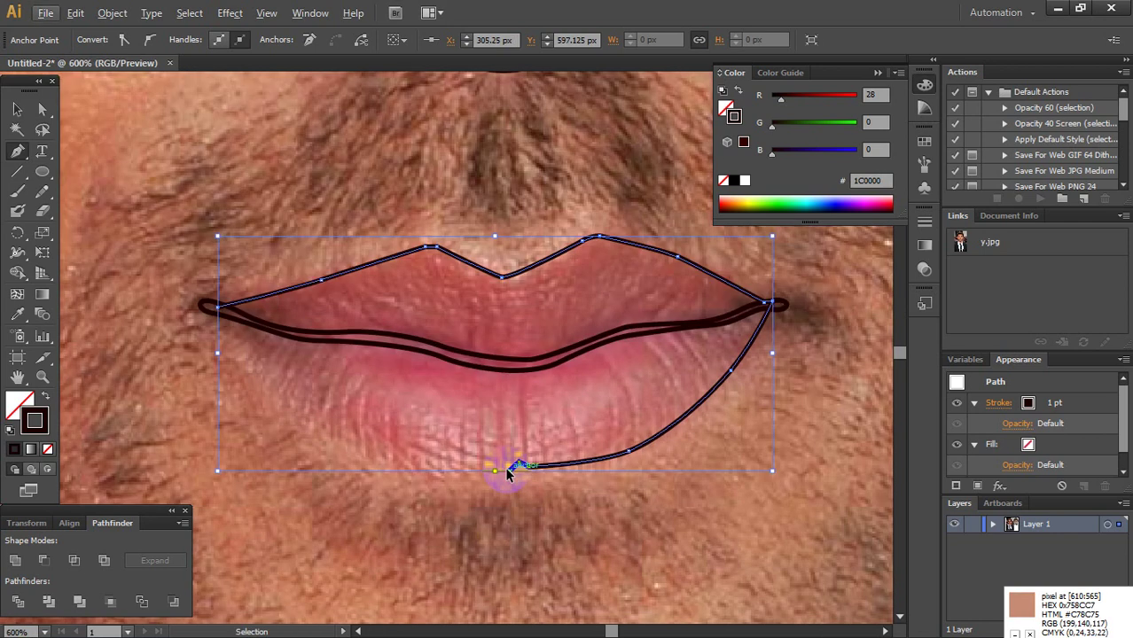
scroll(518, 471, up, 1)
drag(529, 461, 516, 471)
key(v)
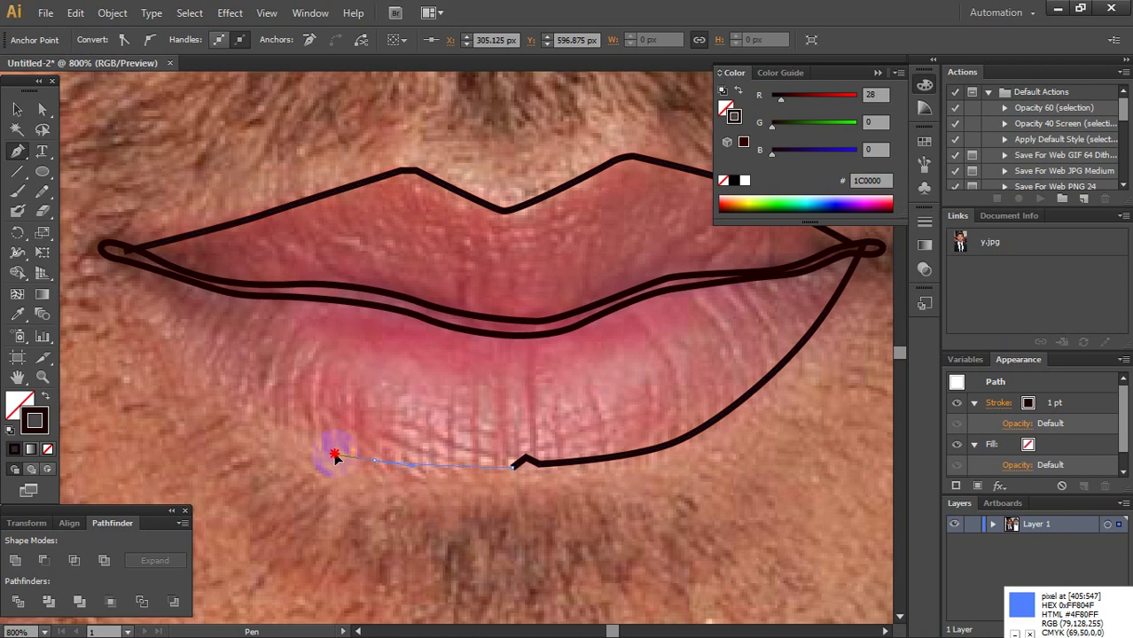
Continue the lower-lip curve leftward and close the outline at the left corner.
drag(330, 454, 327, 452)
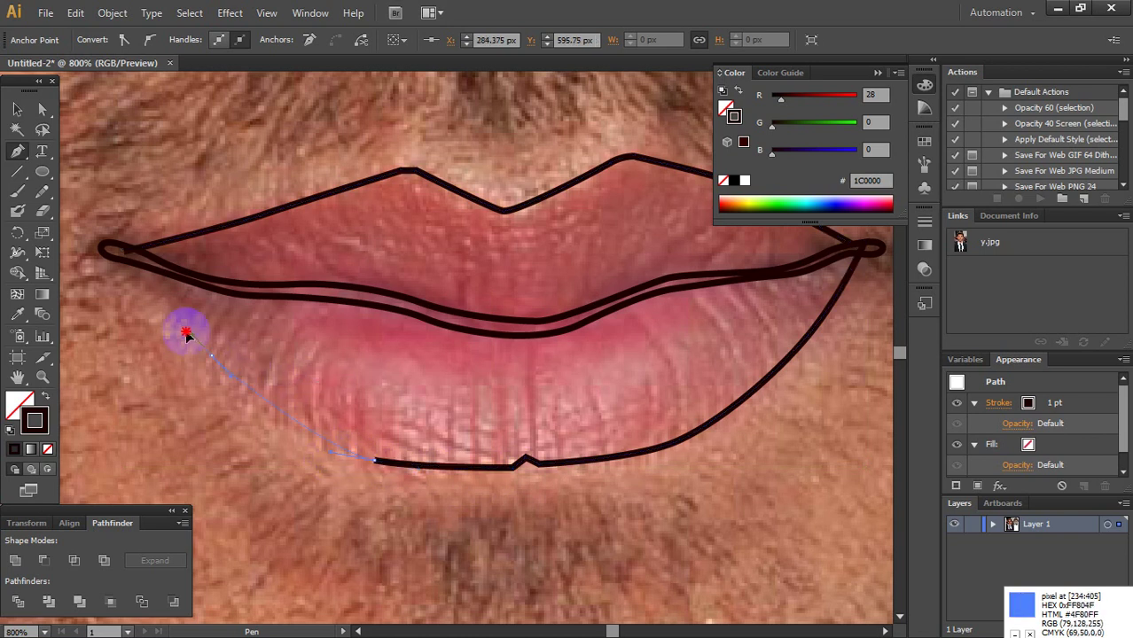
drag(181, 333, 180, 333)
drag(109, 249, 120, 254)
click(42, 109)
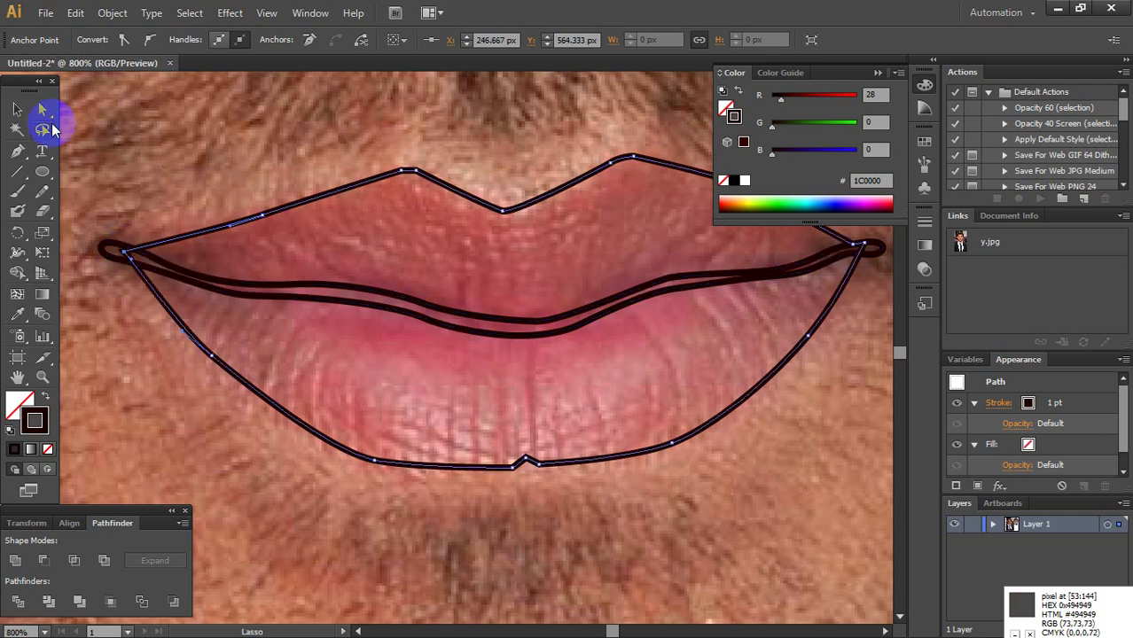
Select and inspect the closed outer lip outline, then deselect it.
click(283, 278)
click(124, 250)
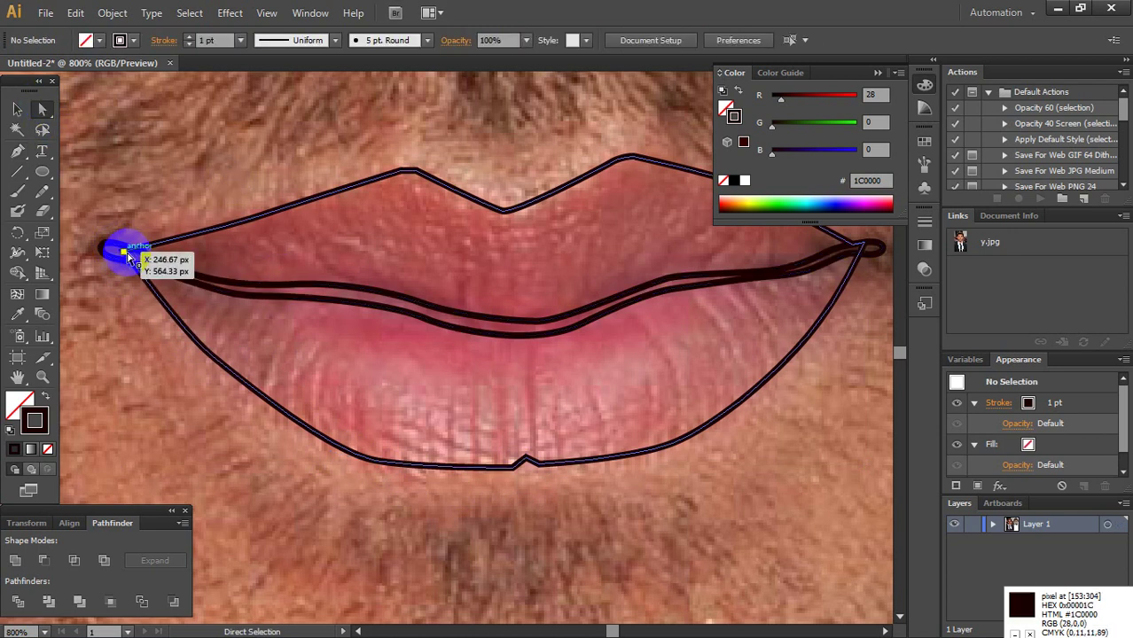
click(348, 386)
scroll(408, 429, down, 1)
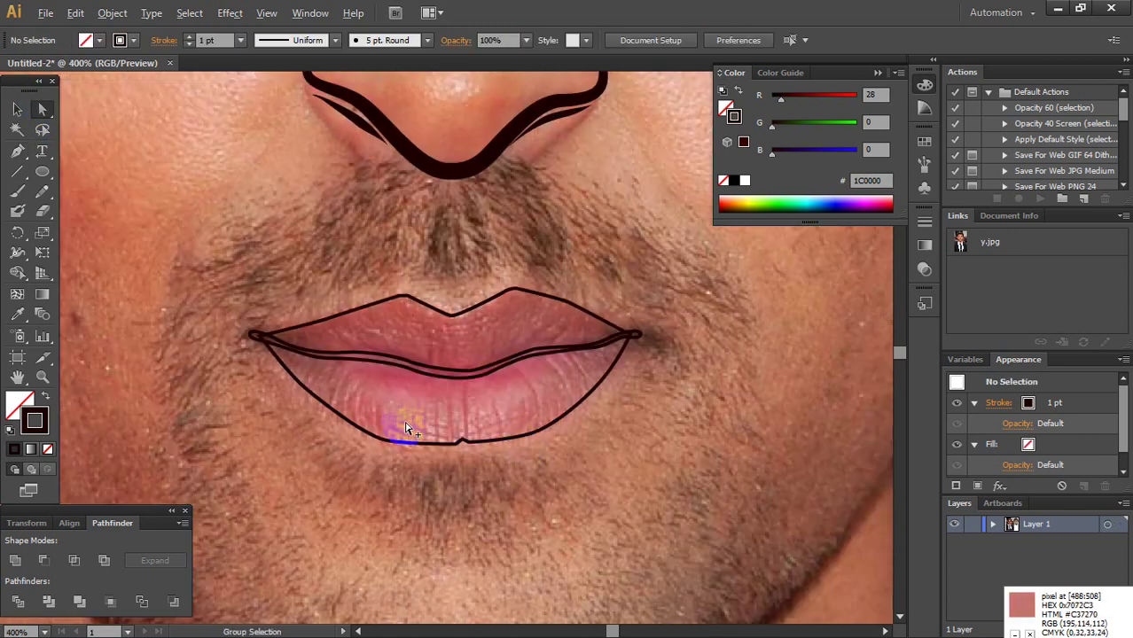
scroll(543, 347, up, 1)
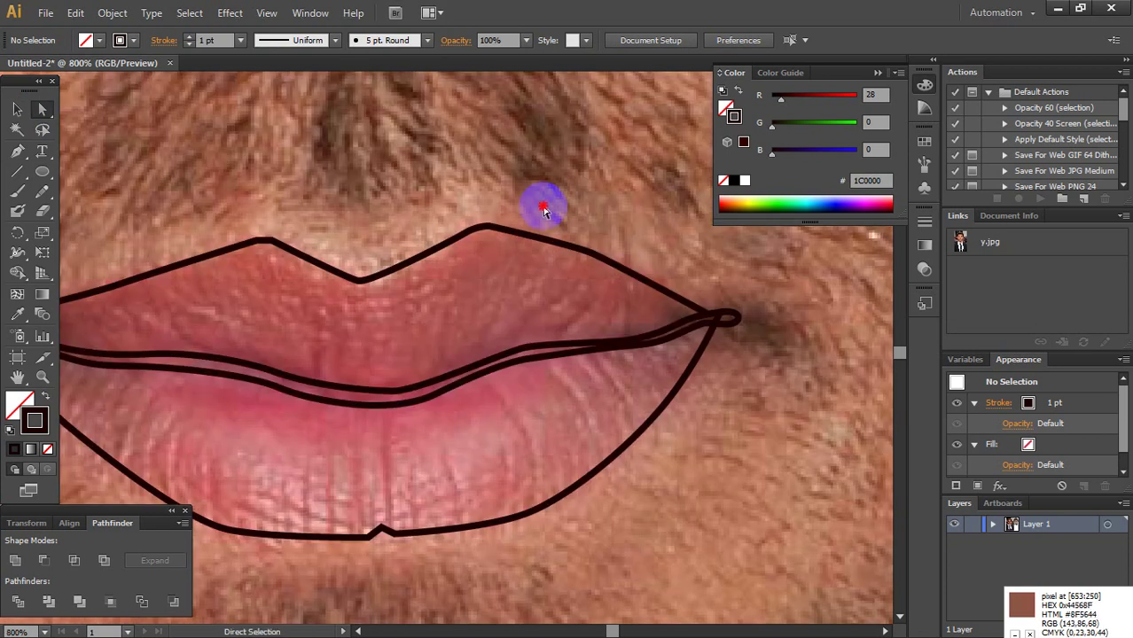
click(635, 282)
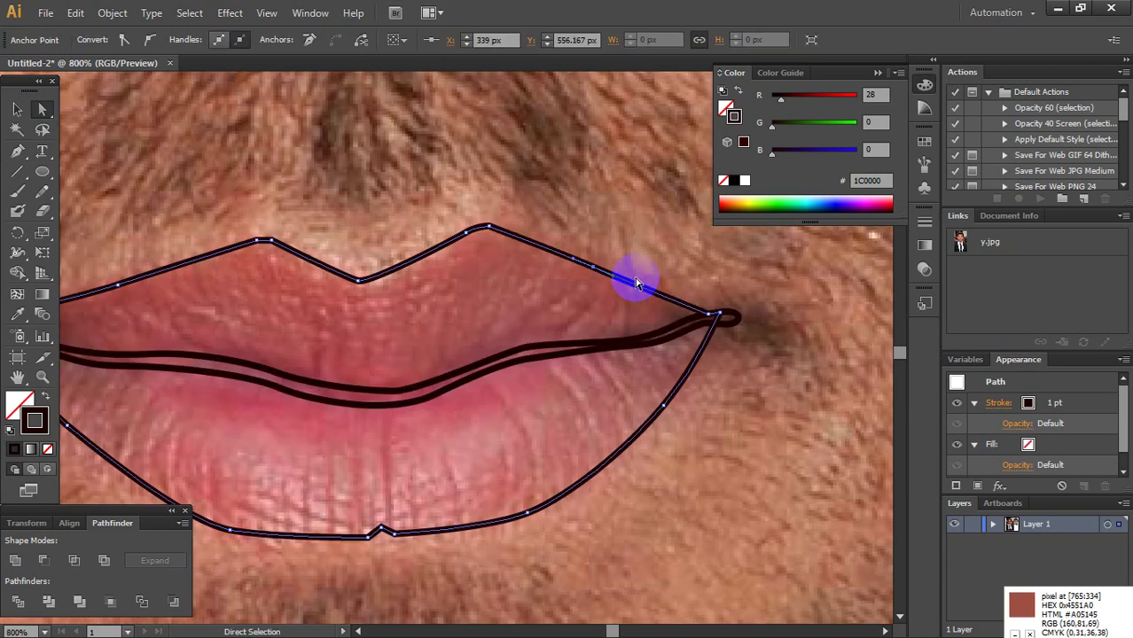
click(569, 291)
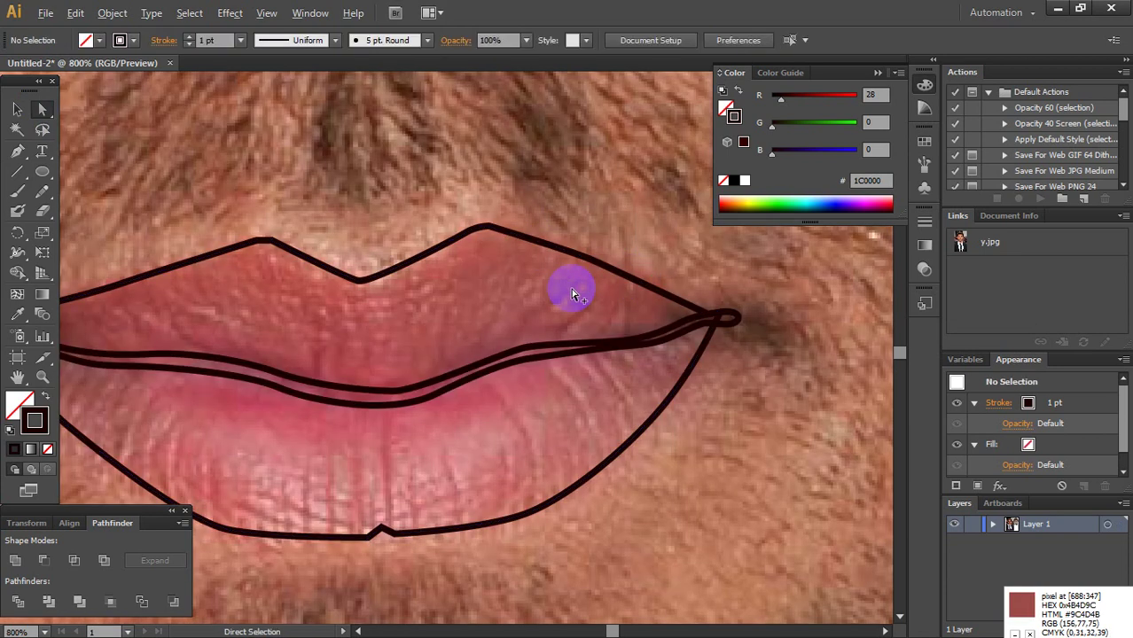
Zoom in on the face around the eyes.
scroll(572, 295, down, 1)
scroll(572, 295, down, 1)
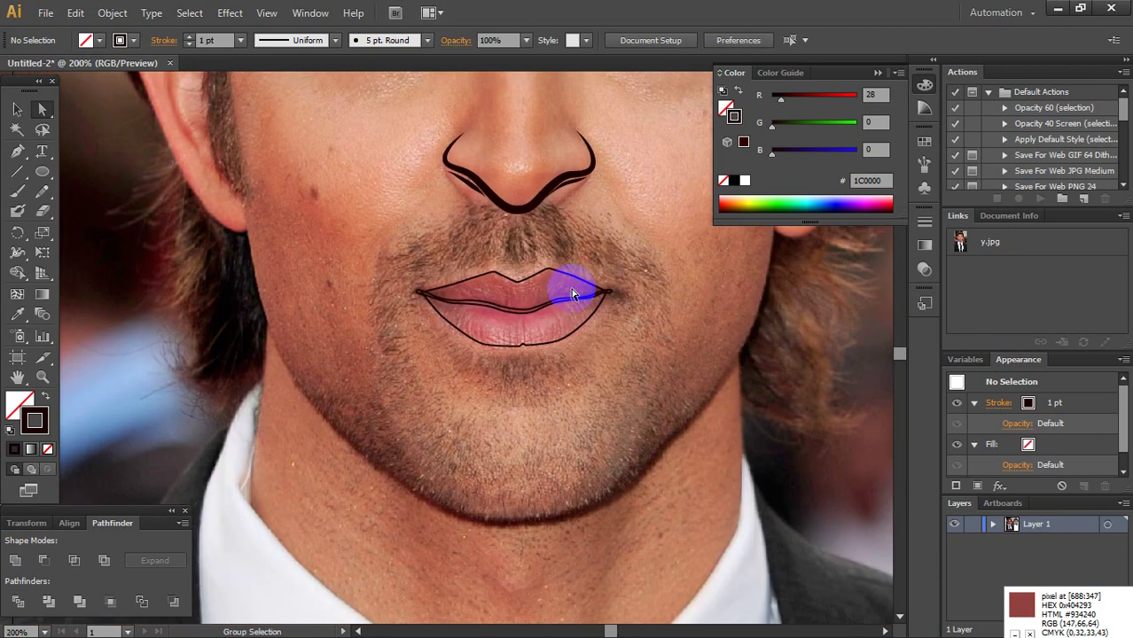
scroll(572, 295, down, 1)
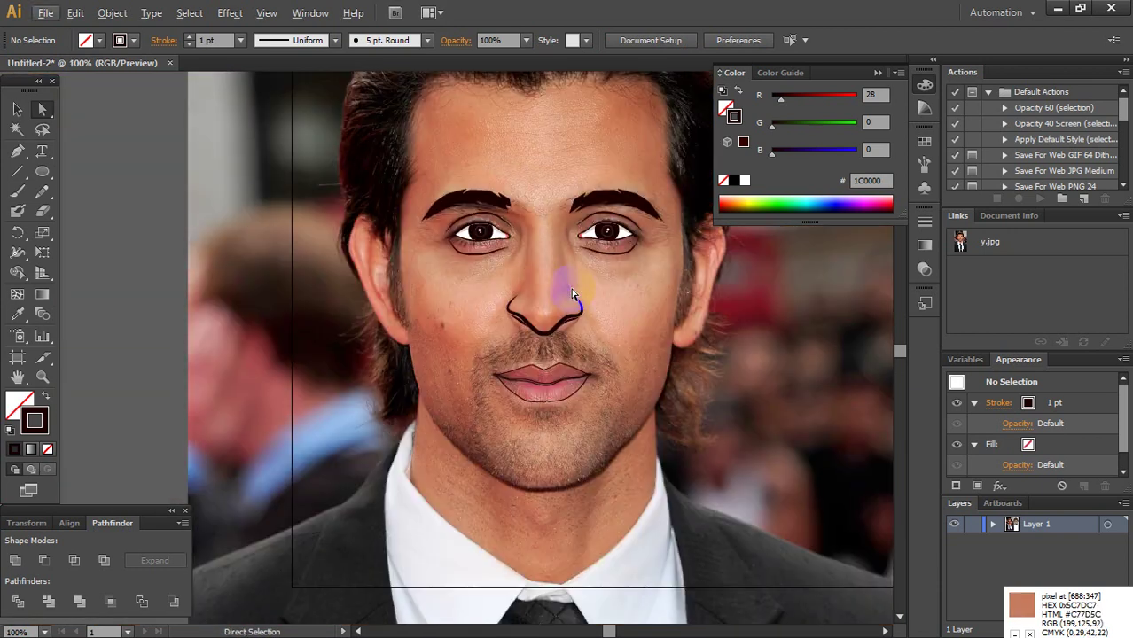
scroll(460, 288, down, 2)
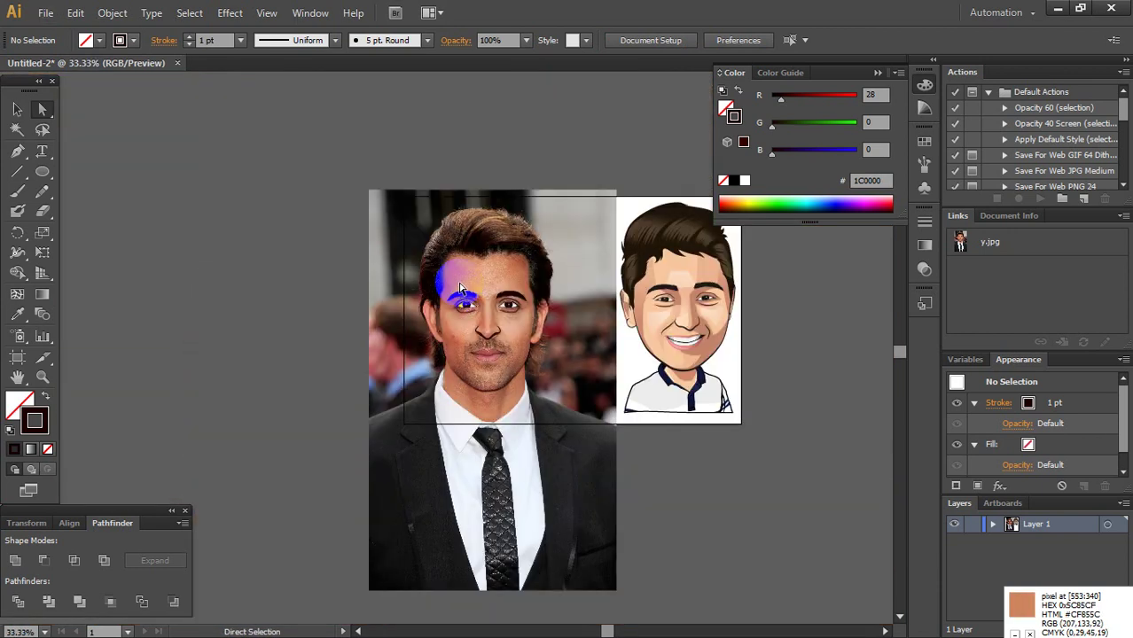
drag(459, 289, 405, 322)
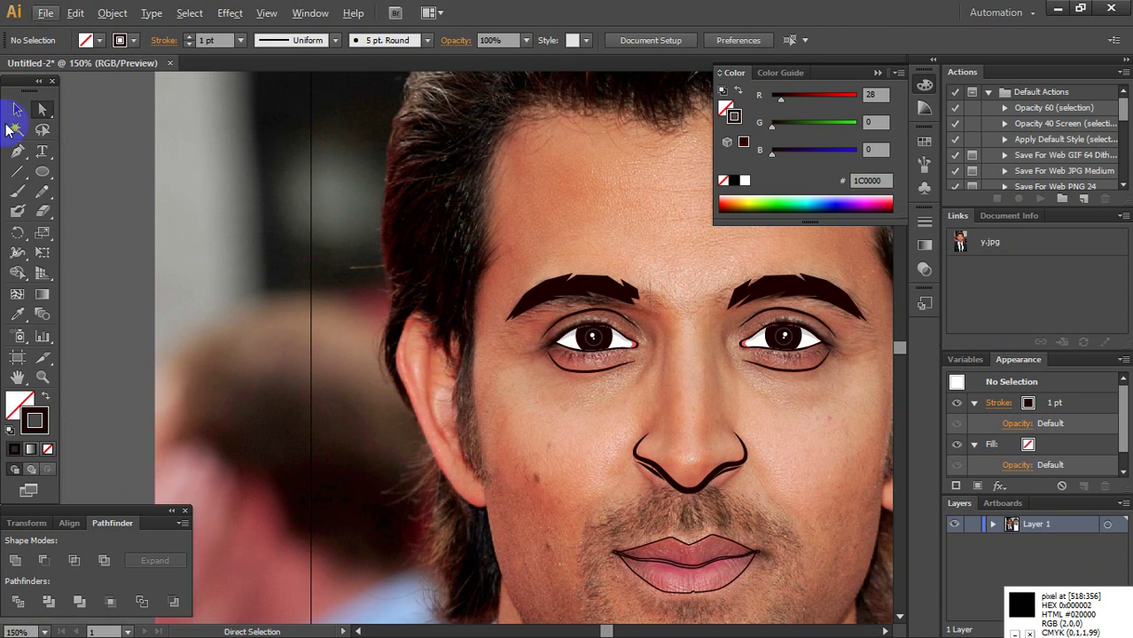
click(17, 151)
scroll(456, 517, up, 2)
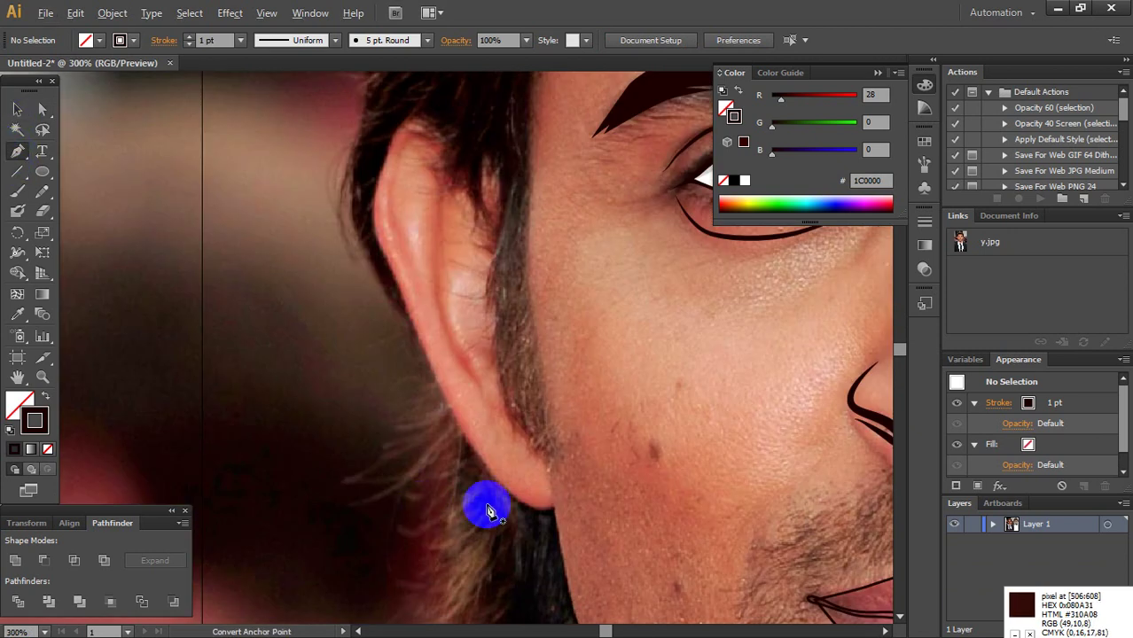
Start the outline at the left earlobe and anchor it up the ear's edge.
click(504, 411)
click(558, 465)
click(525, 301)
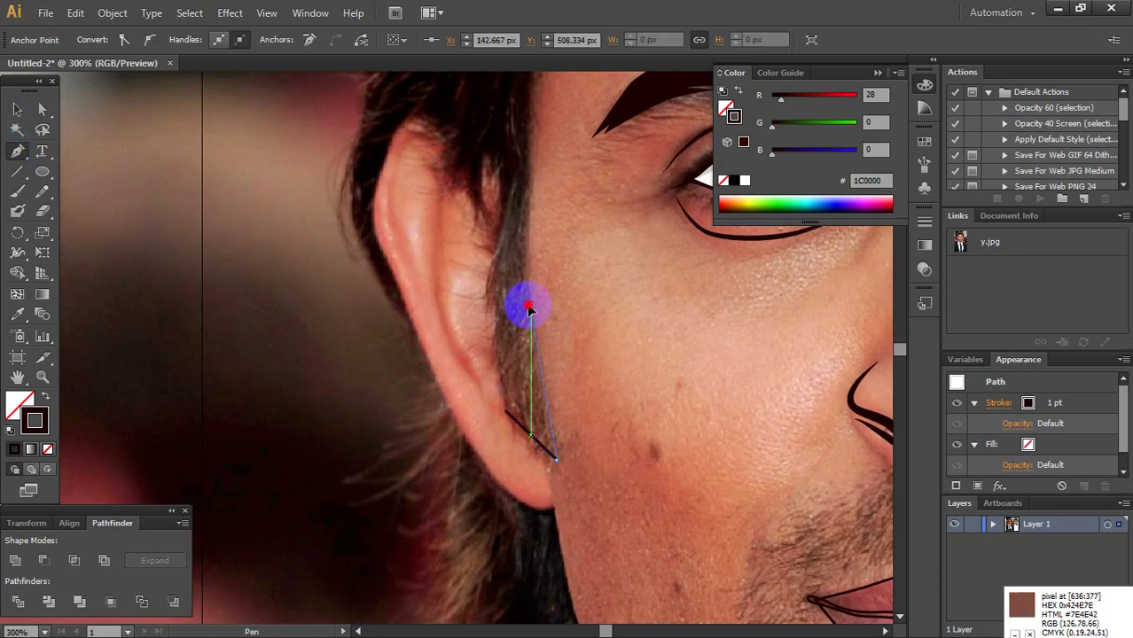
scroll(544, 410, up, 2)
key(ctrl+z)
click(539, 345)
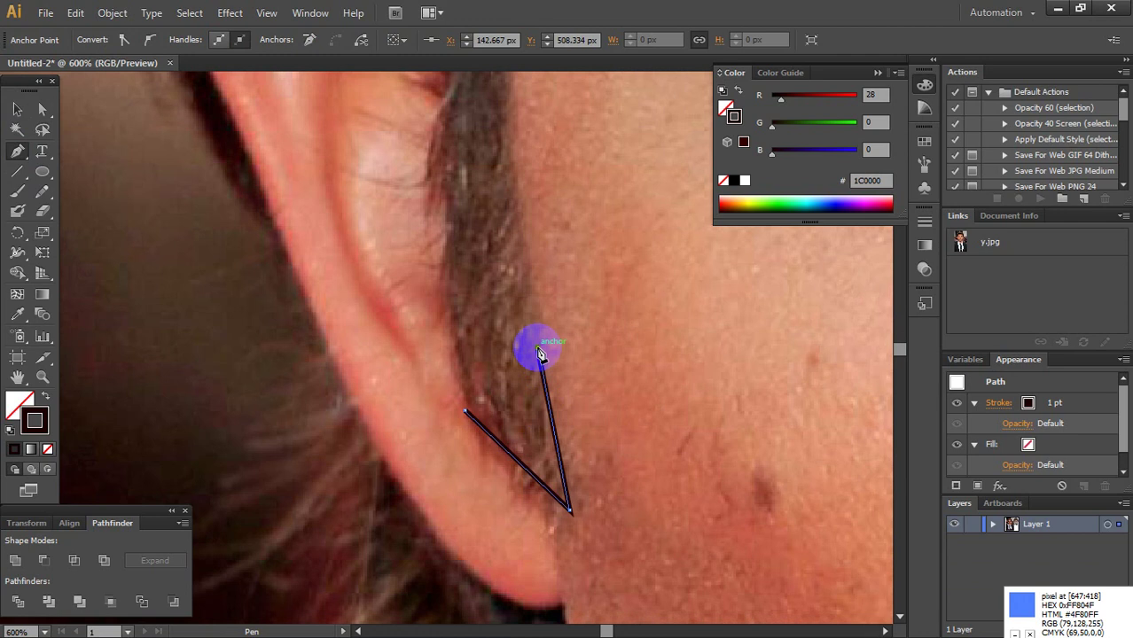
click(532, 385)
drag(537, 298, 530, 293)
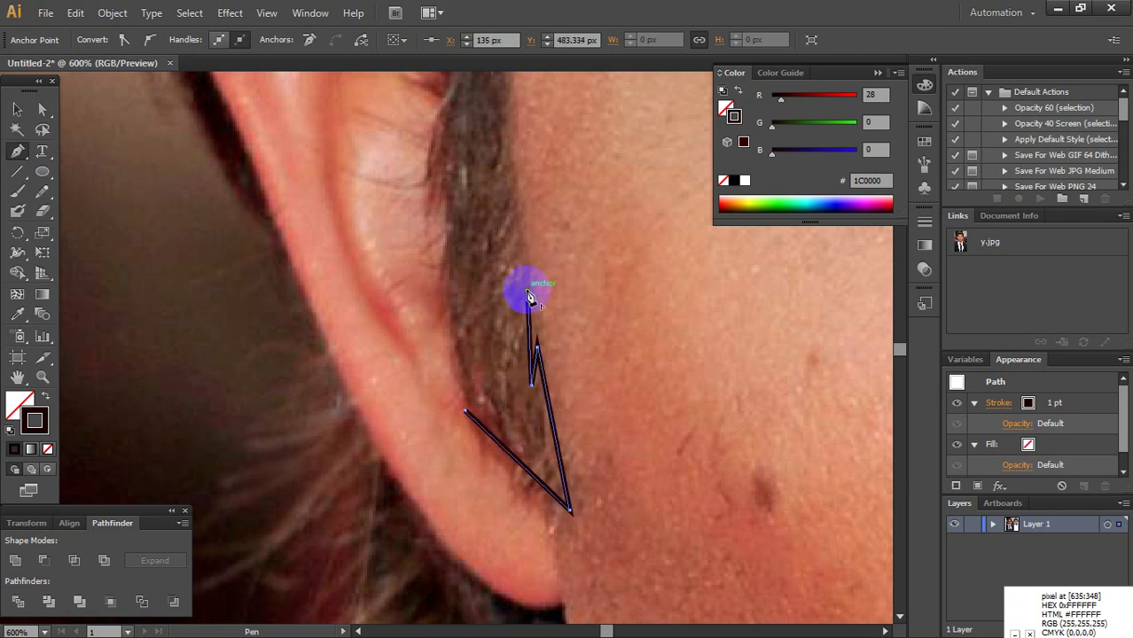
Extend the outline past the ear up to the left temple along the hair's edge.
scroll(526, 293, up, 2)
scroll(466, 349, down, 1)
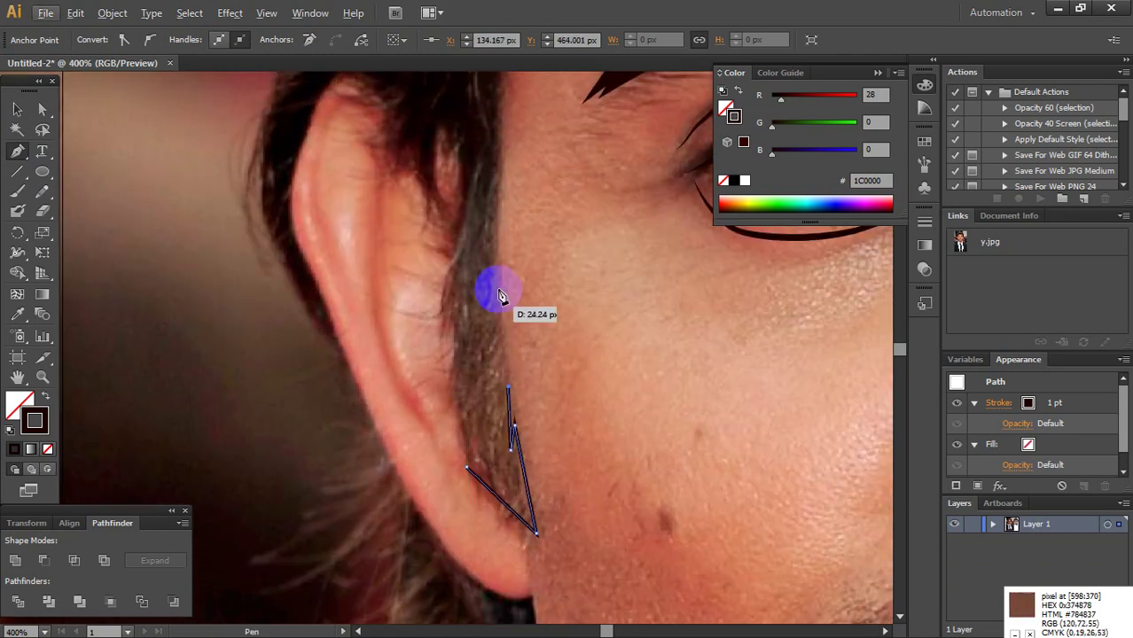
click(498, 256)
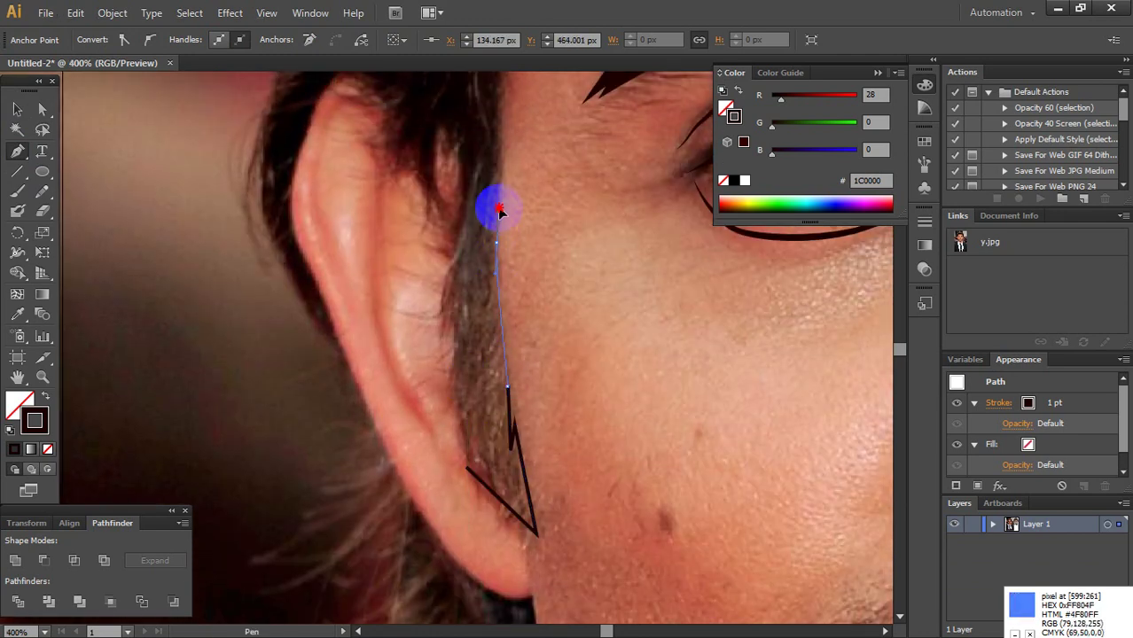
scroll(499, 204, up, 2)
scroll(490, 197, up, 2)
scroll(491, 197, up, 1)
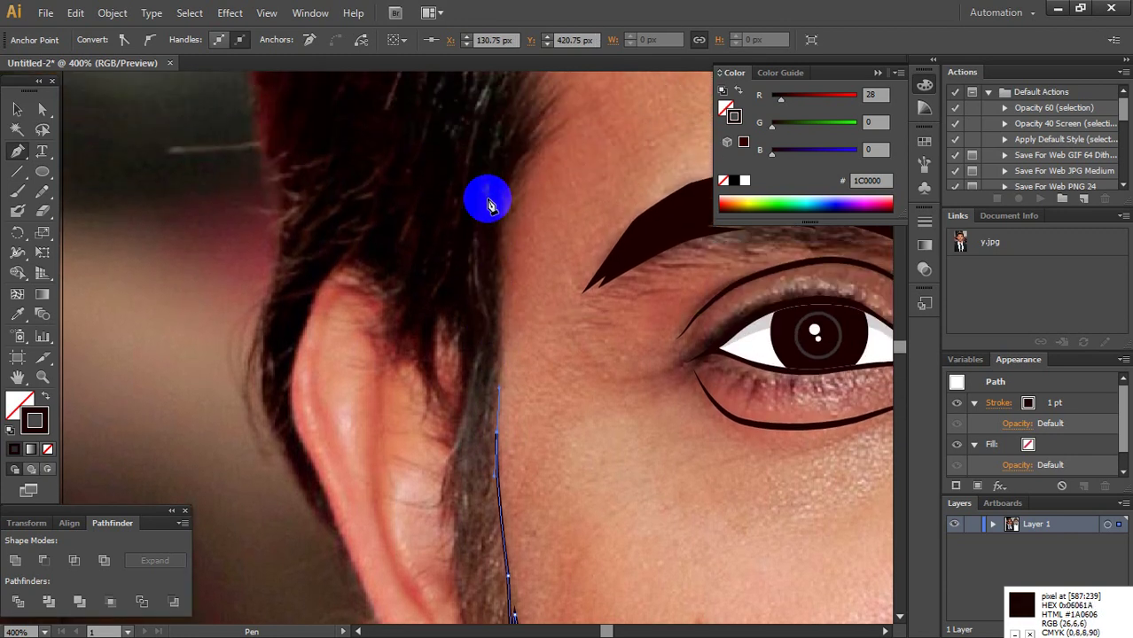
click(499, 256)
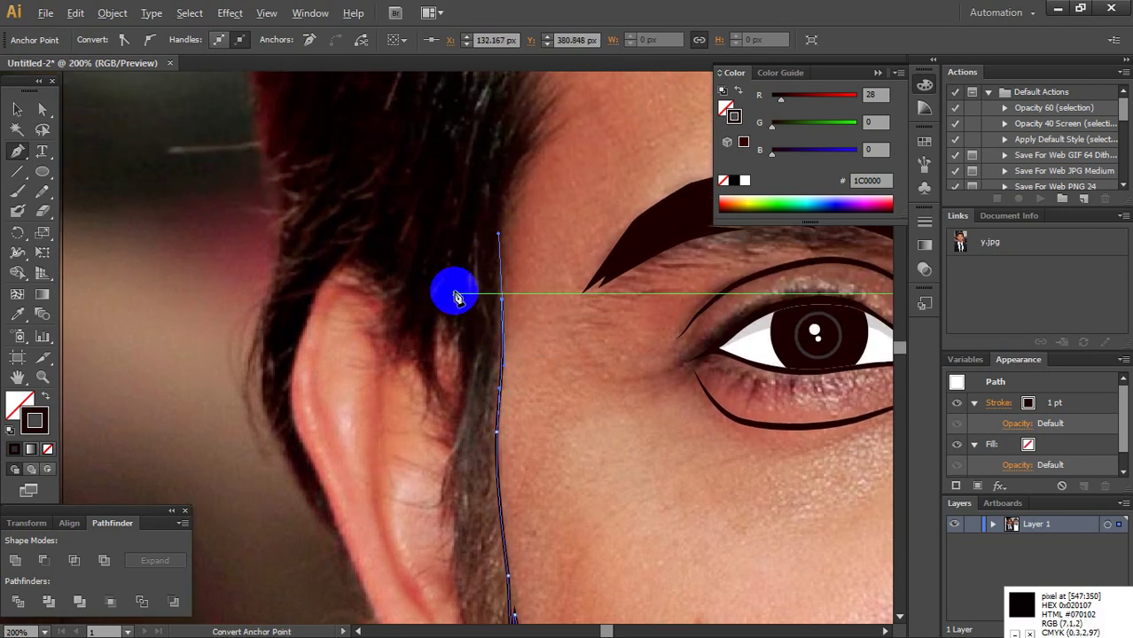
alt+scroll(461, 337, down, 2)
alt+scroll(505, 240, up, 2)
drag(514, 235, 532, 197)
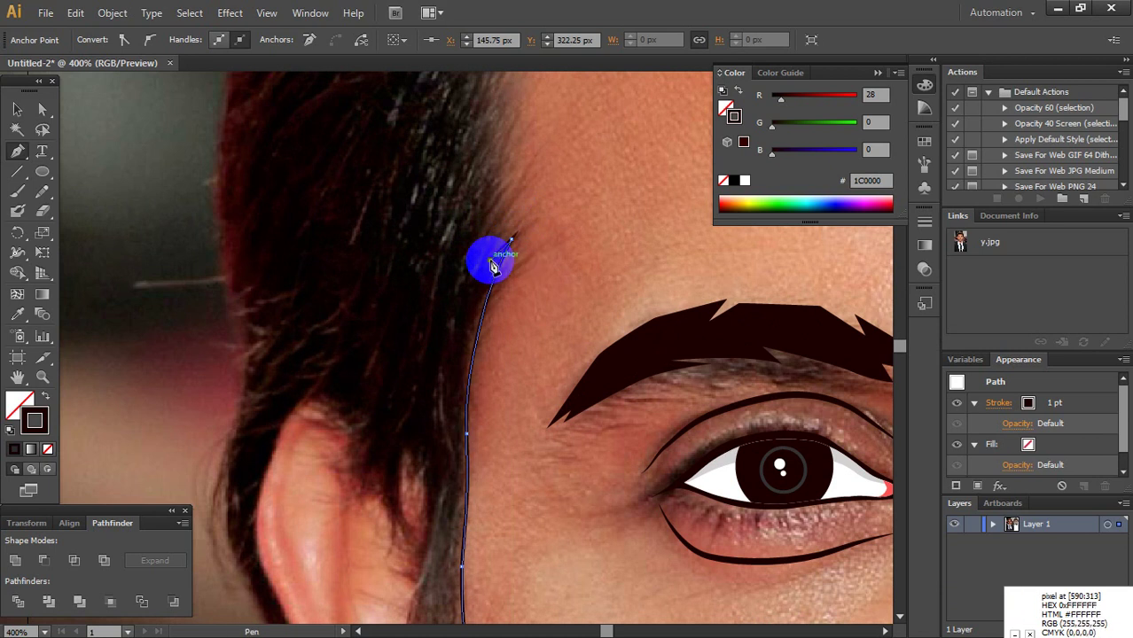
scroll(493, 266, up, 3)
click(497, 197)
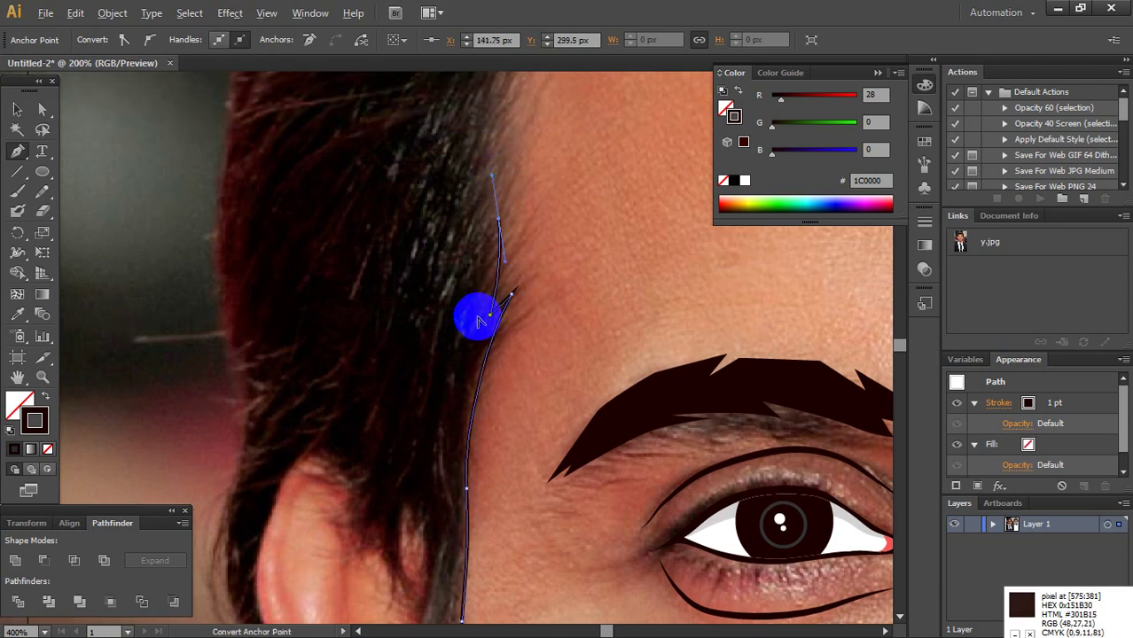
Curve the path across the forehead hairline, reshaping the top segment.
alt+scroll(471, 316, down, 2)
alt+scroll(506, 285, up, 2)
scroll(501, 235, up, 3)
drag(491, 250, 524, 201)
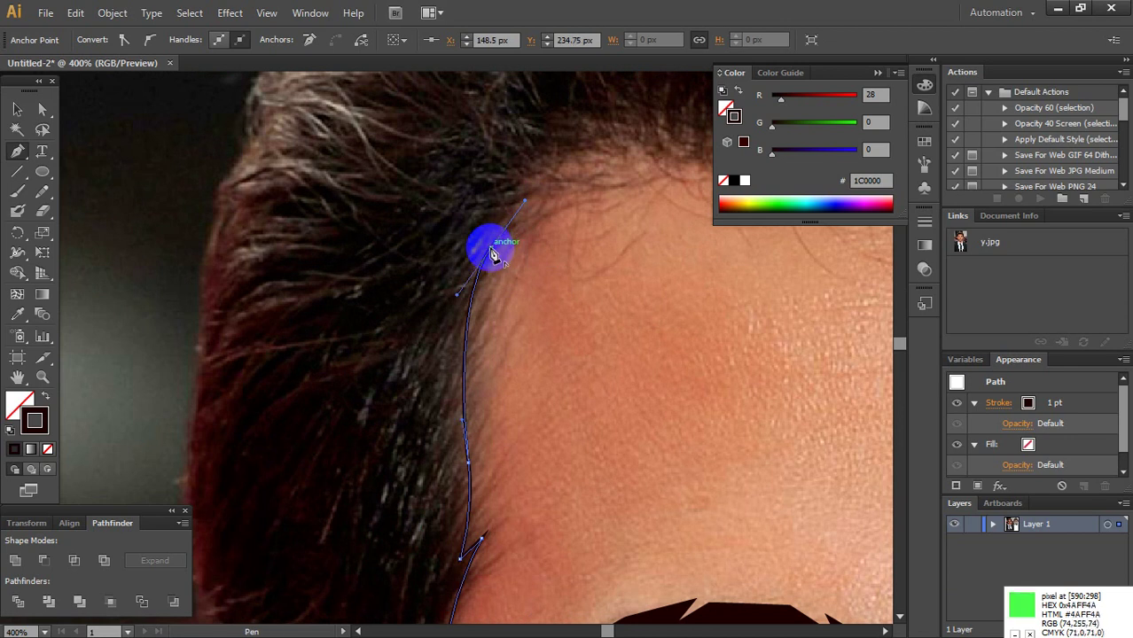
drag(522, 184, 543, 169)
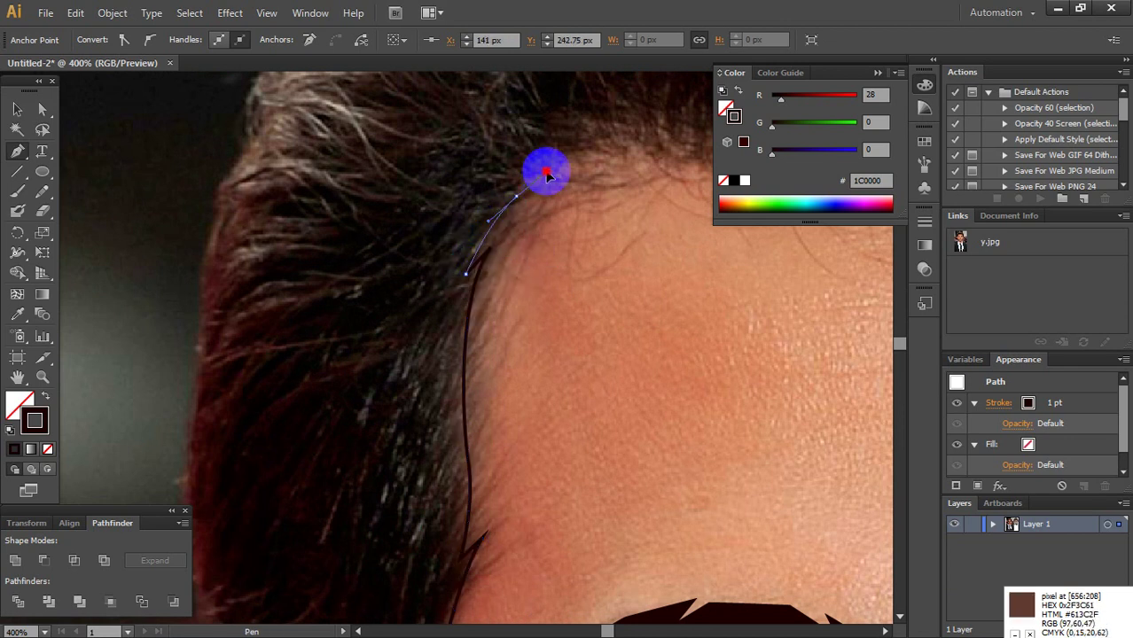
alt+scroll(315, 270, down, 3)
alt+scroll(404, 227, up, 1)
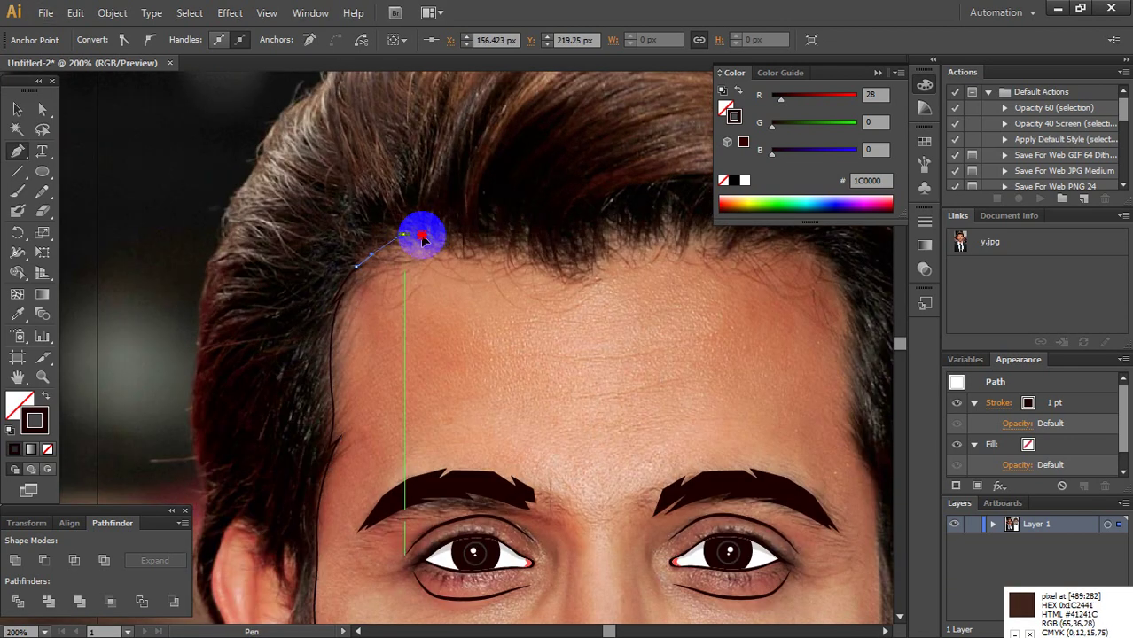
alt+scroll(399, 248, up, 3)
mouse_move(399, 252)
mouse_down()
mouse_move(444, 254)
mouse_move(417, 195)
mouse_up()
drag(502, 256, 647, 266)
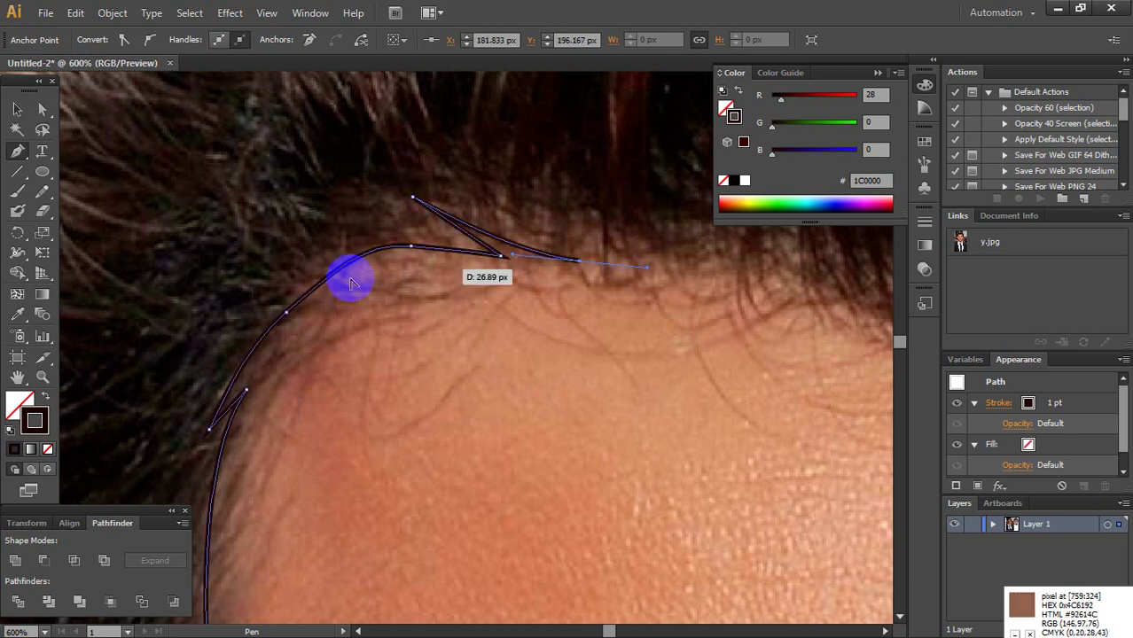
Add a sharp hair-tip corner and further curved points along the hairline.
alt+scroll(351, 283, down, 3)
alt+scroll(499, 287, up, 3)
click(347, 242)
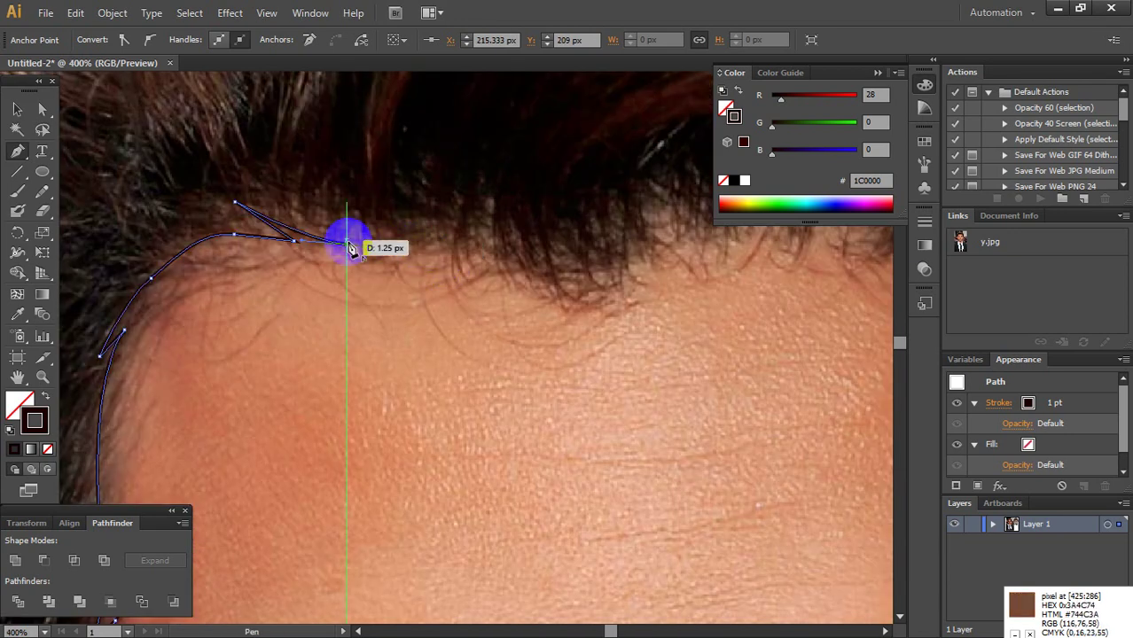
mouse_move(418, 244)
mouse_down()
mouse_move(533, 267)
mouse_move(506, 232)
mouse_up()
drag(575, 280, 618, 277)
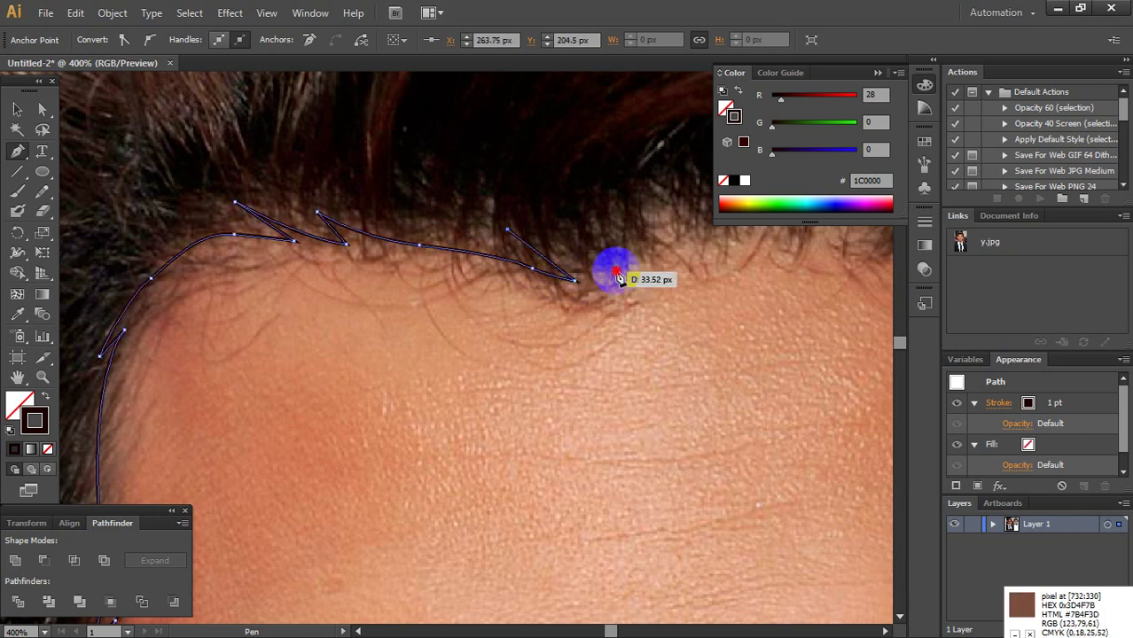
alt+scroll(457, 284, down, 3)
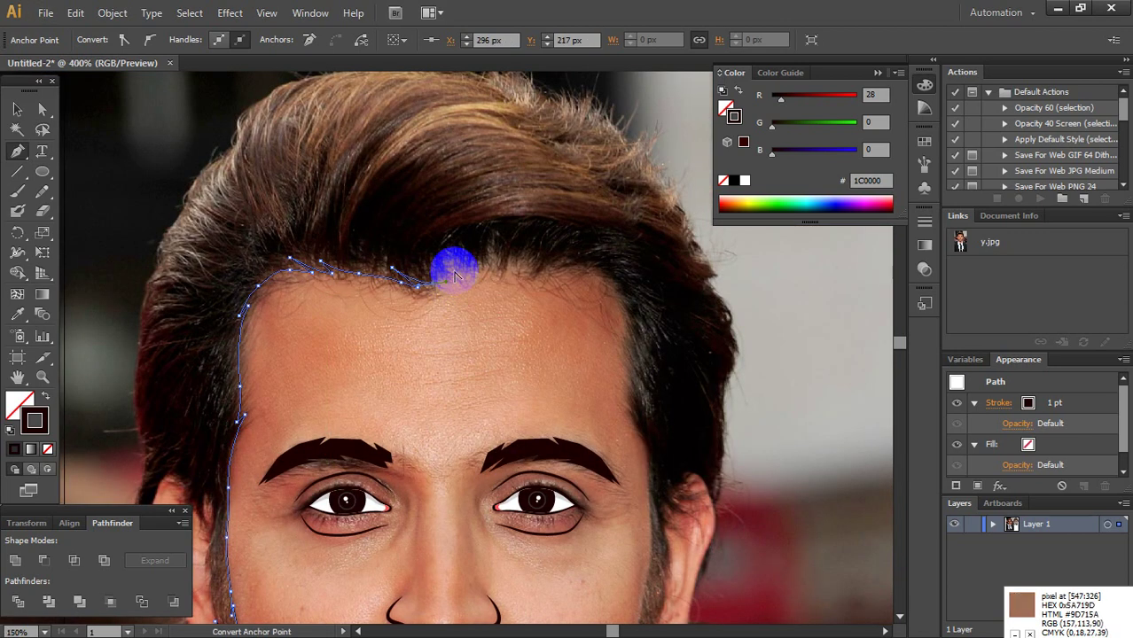
Extend the hairline path across the forehead with spike points, undoing two misplaced anchors.
alt+scroll(455, 276, up, 3)
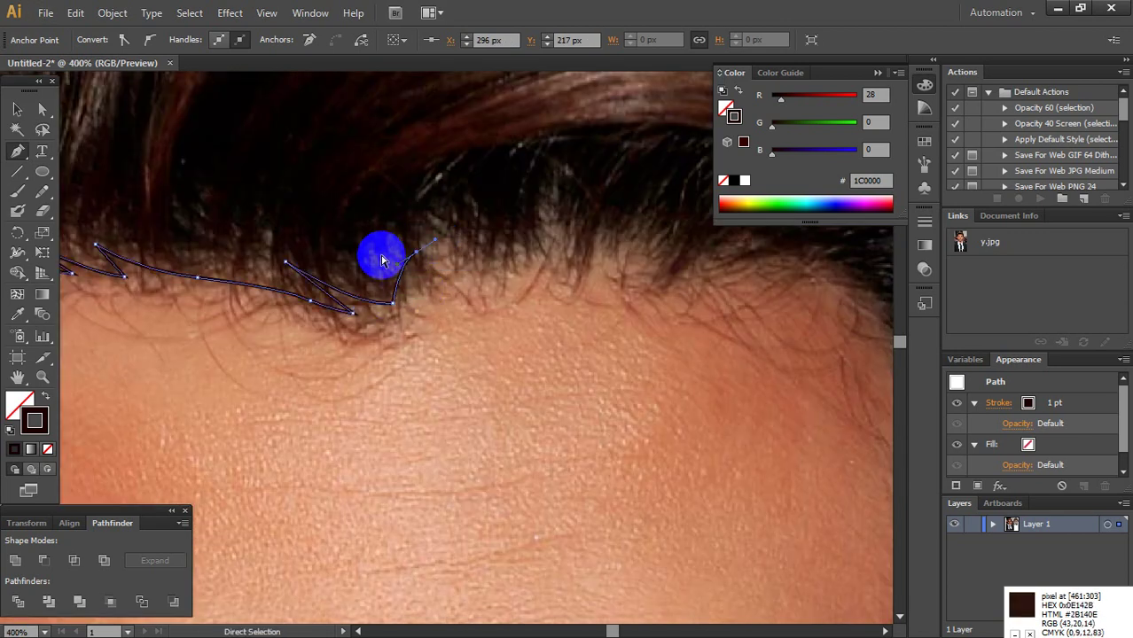
mouse_move(376, 250)
mouse_down()
mouse_move(383, 223)
mouse_move(375, 250)
mouse_up()
mouse_move(446, 280)
mouse_down()
mouse_move(492, 281)
mouse_move(453, 283)
mouse_up()
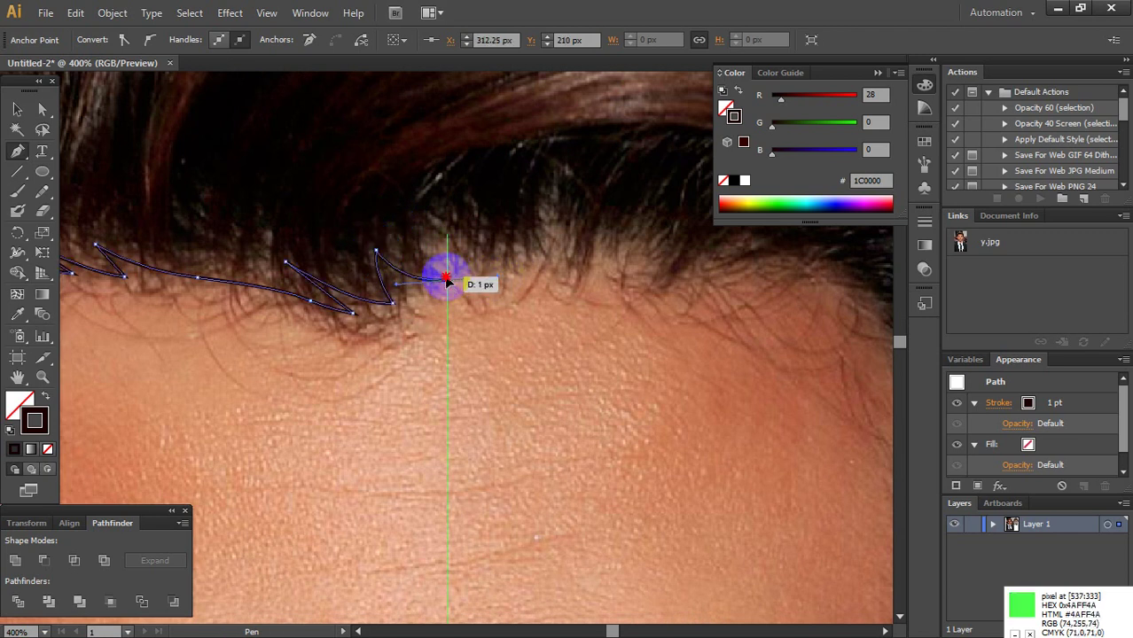
mouse_move(430, 235)
mouse_down()
mouse_move(508, 273)
mouse_move(480, 266)
mouse_move(620, 271)
mouse_up()
key(ctrl+z)
click(632, 258)
click(603, 229)
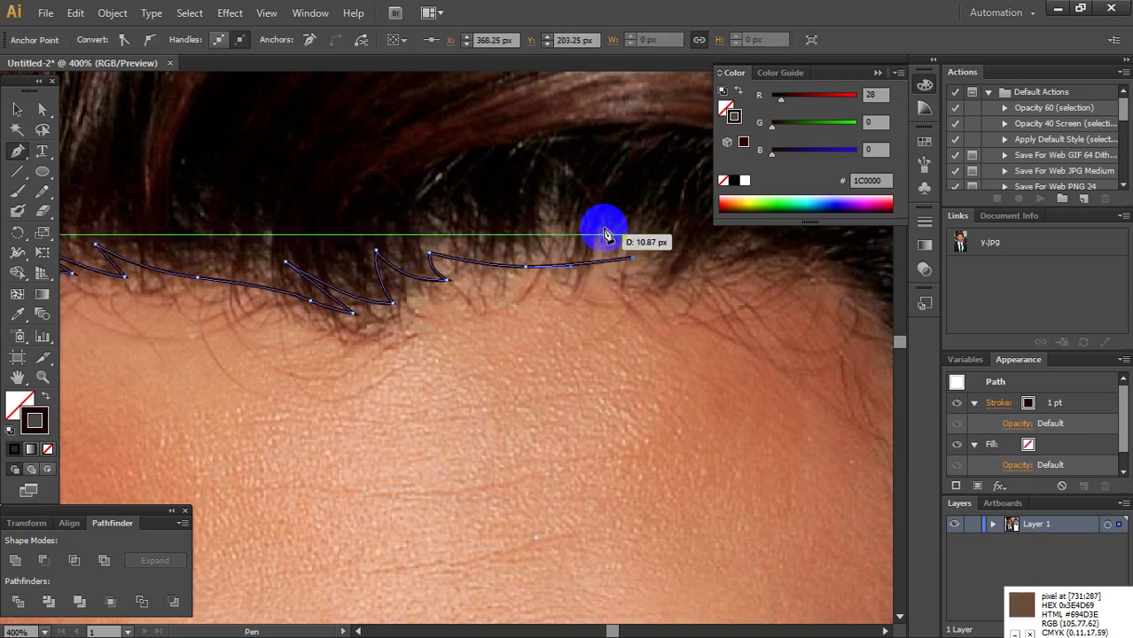
click(686, 271)
scroll(538, 297, down, 3)
scroll(699, 245, up, 3)
key(ctrl+z)
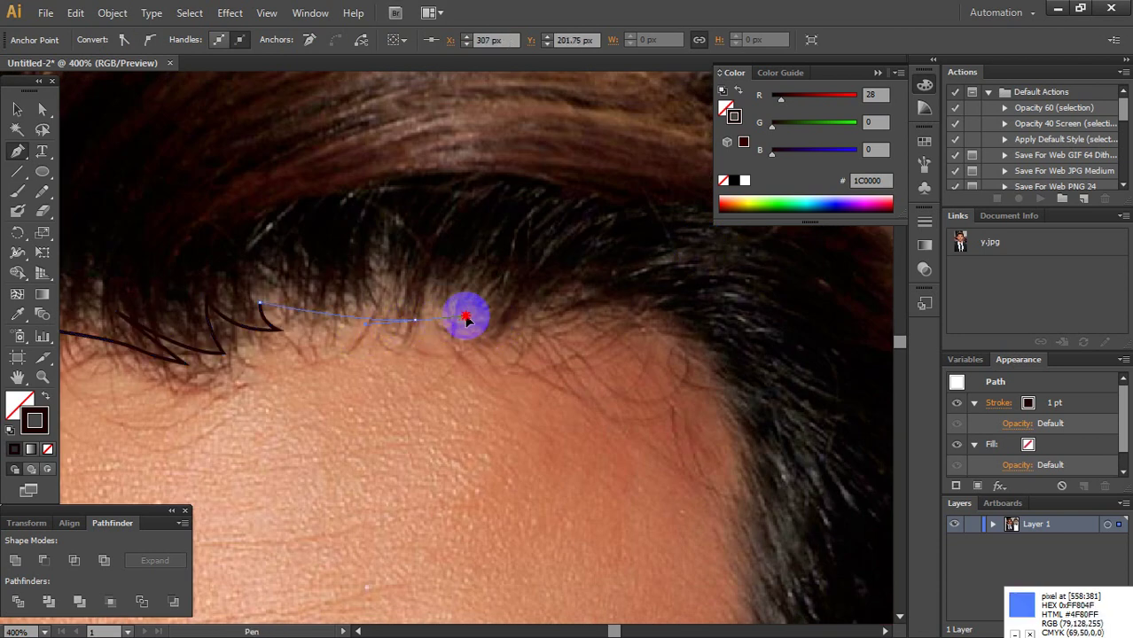
Add a sharp hair-tip corner, a spike and curved points continuing the hairline rightward.
click(341, 313)
drag(389, 272, 422, 267)
click(391, 274)
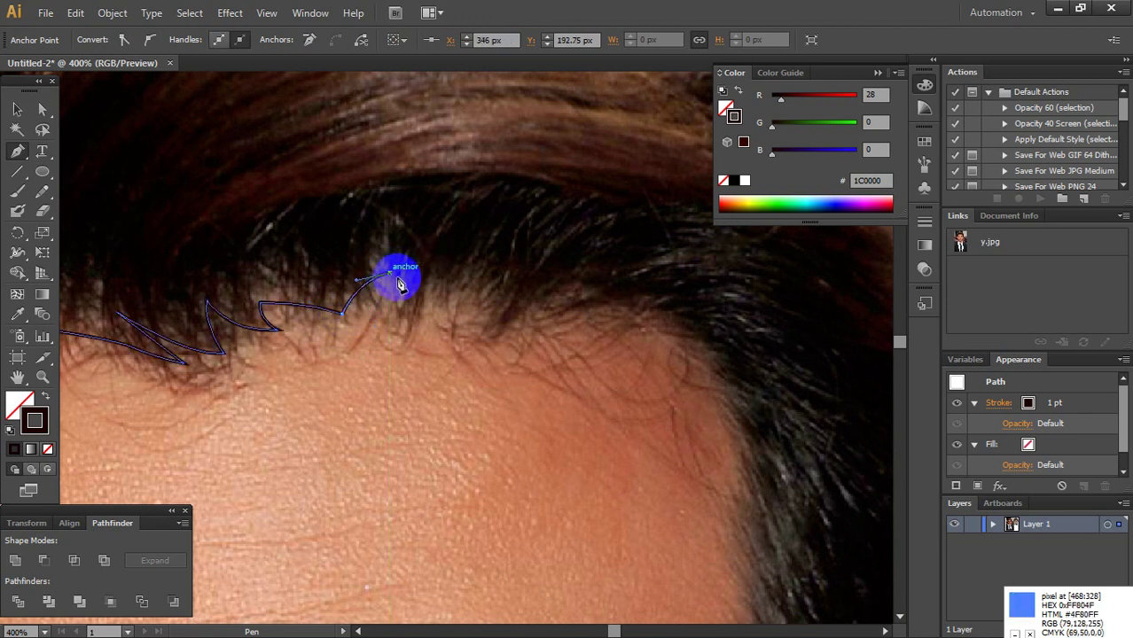
drag(411, 318, 416, 333)
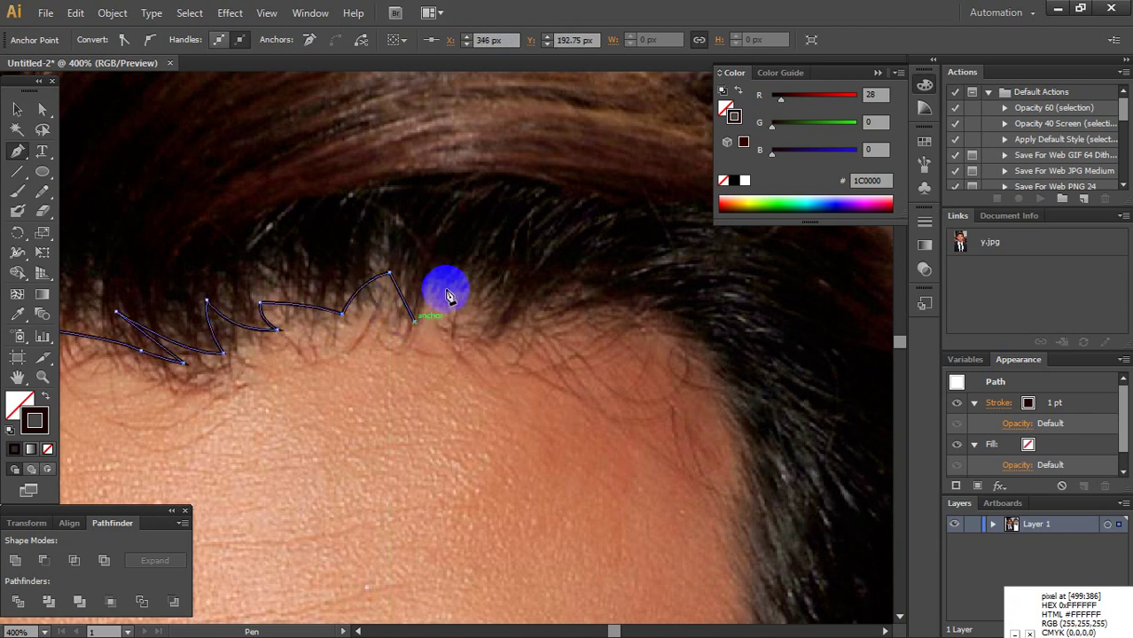
drag(470, 288, 519, 278)
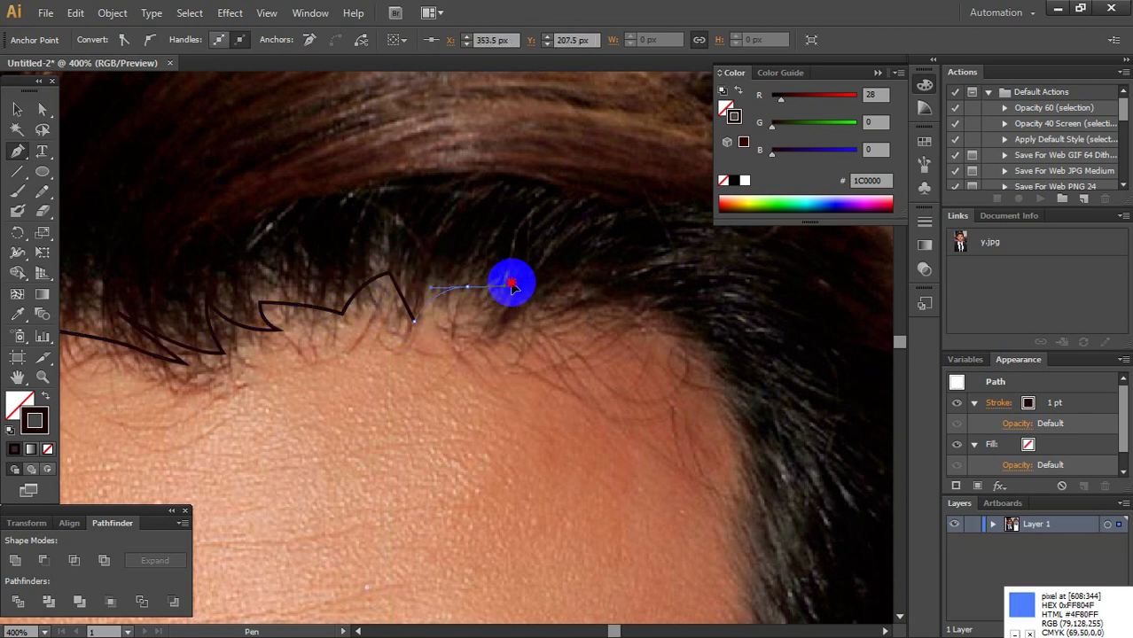
Start a new path on the right hairline and curve it down the right temple.
click(462, 313)
drag(669, 307, 680, 316)
drag(709, 358, 721, 374)
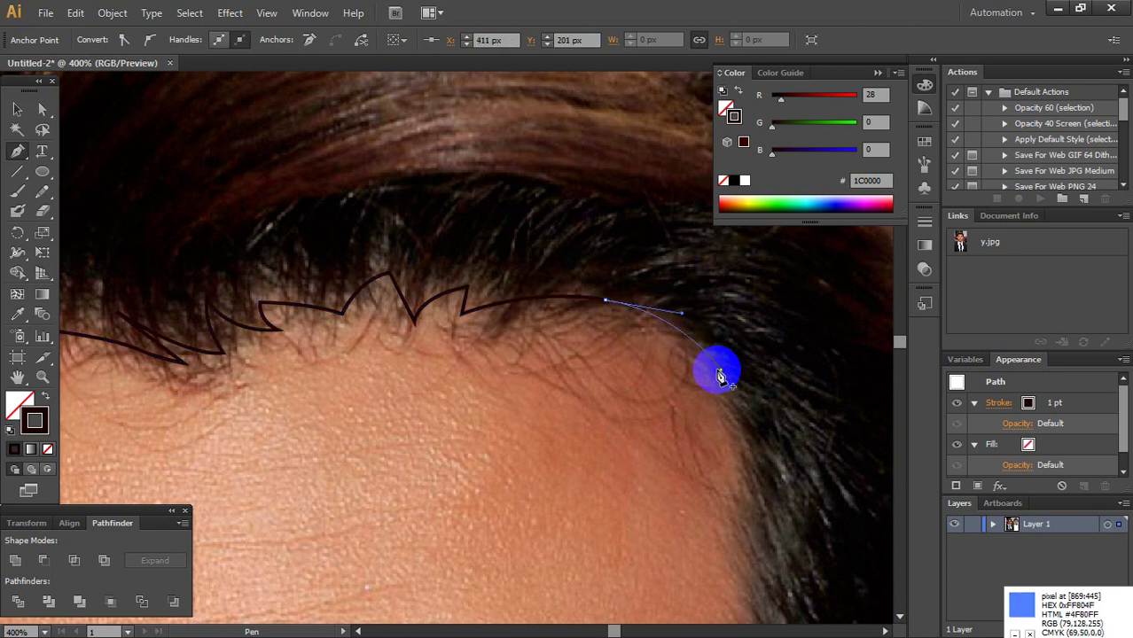
click(689, 361)
drag(743, 412, 765, 455)
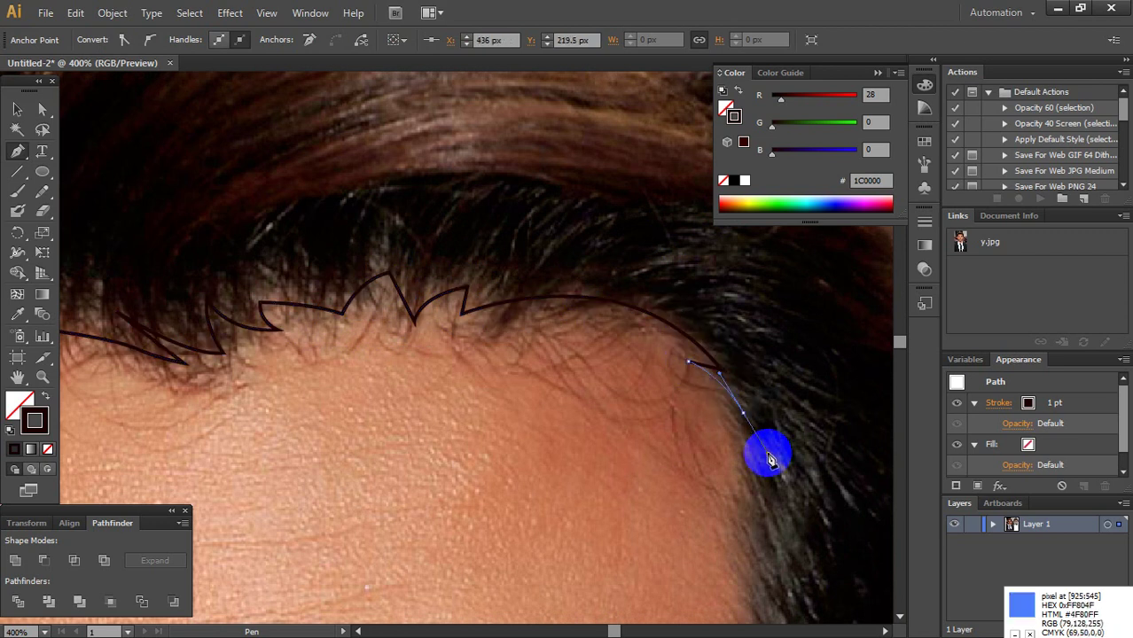
scroll(770, 458, down, 3)
scroll(762, 452, down, 3)
scroll(602, 517, up, 8)
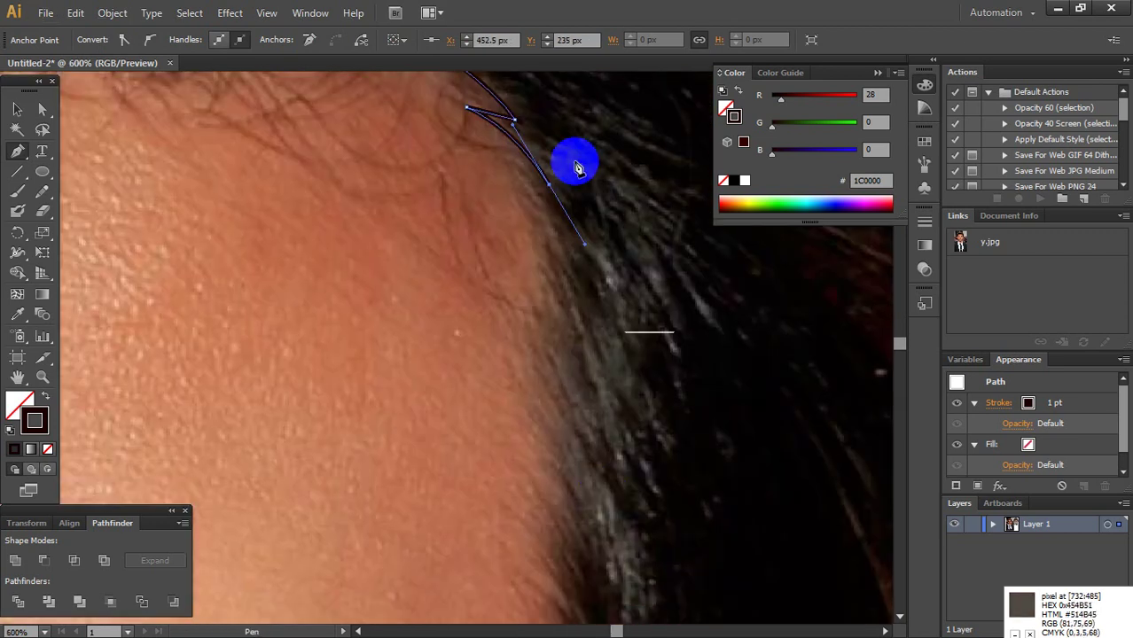
drag(562, 188, 551, 198)
mouse_move(555, 259)
mouse_down()
mouse_move(541, 283)
mouse_move(568, 376)
mouse_up()
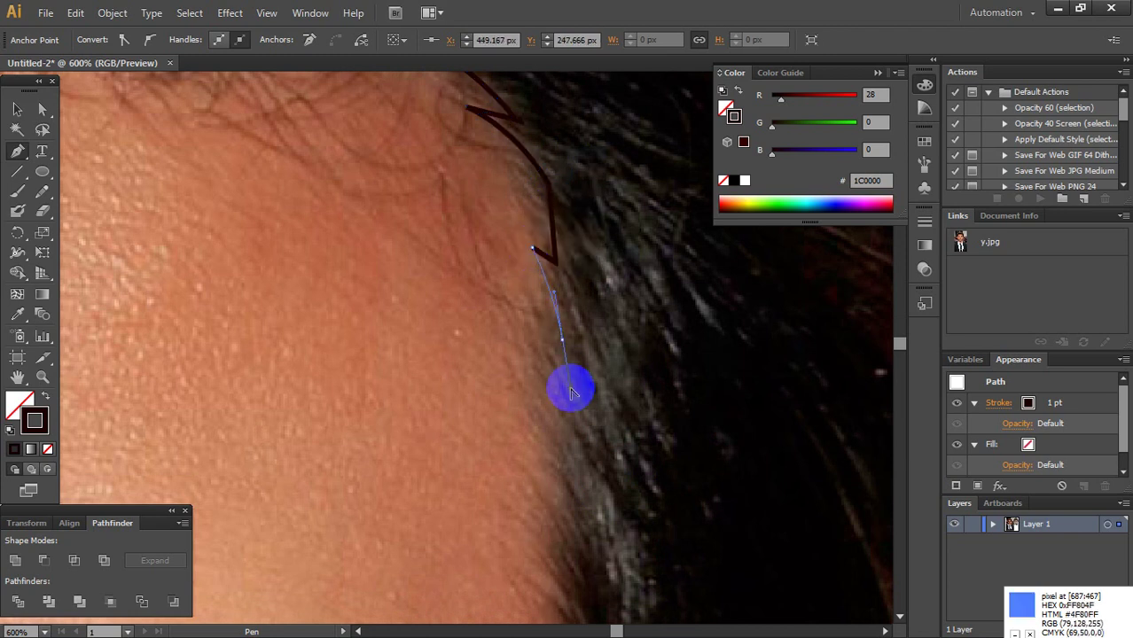
scroll(571, 393, down, 5)
scroll(571, 379, up, 1)
scroll(585, 324, up, 3)
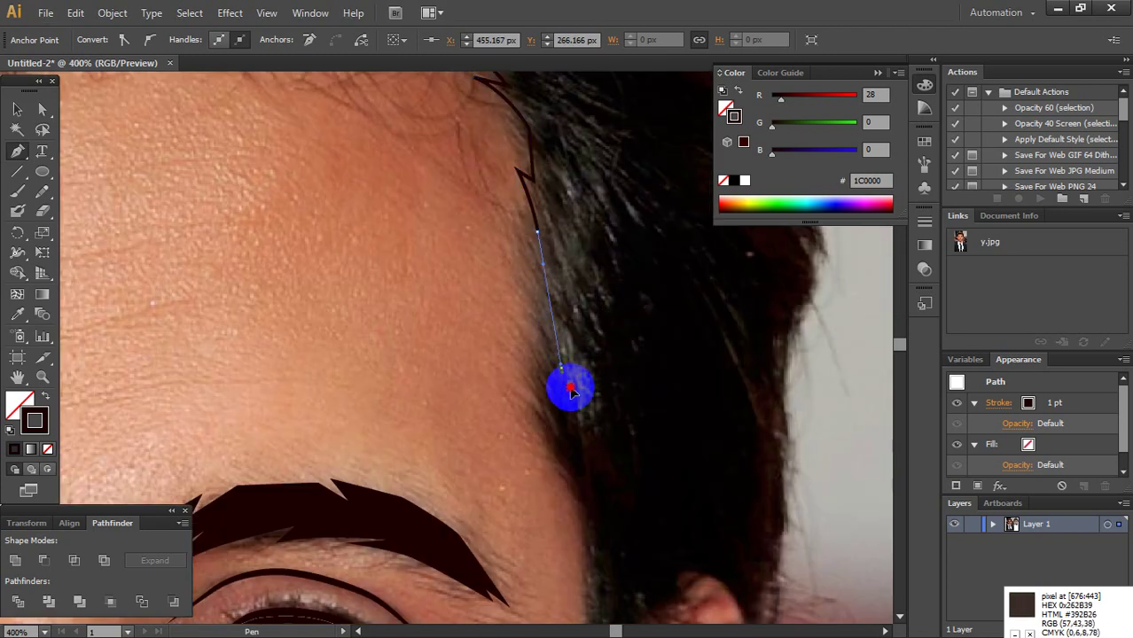
Continue the outline down beside the right eye, undoing a stray notch point.
drag(562, 373, 540, 417)
click(564, 467)
key(ctrl+z)
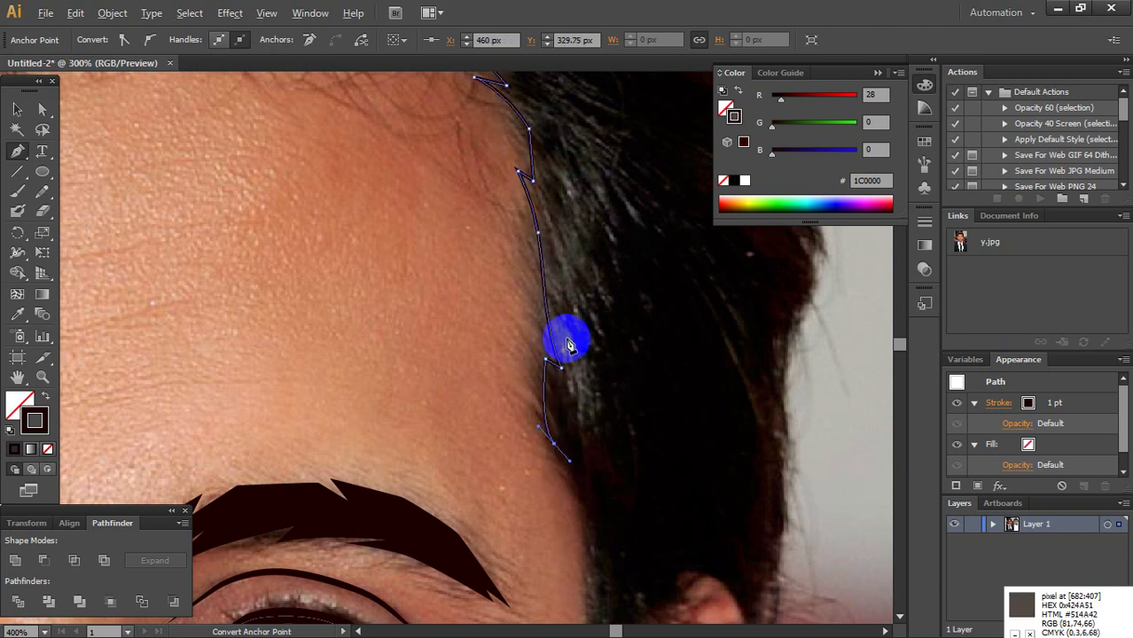
scroll(566, 329, down, 4)
scroll(576, 309, up, 4)
drag(542, 234, 569, 342)
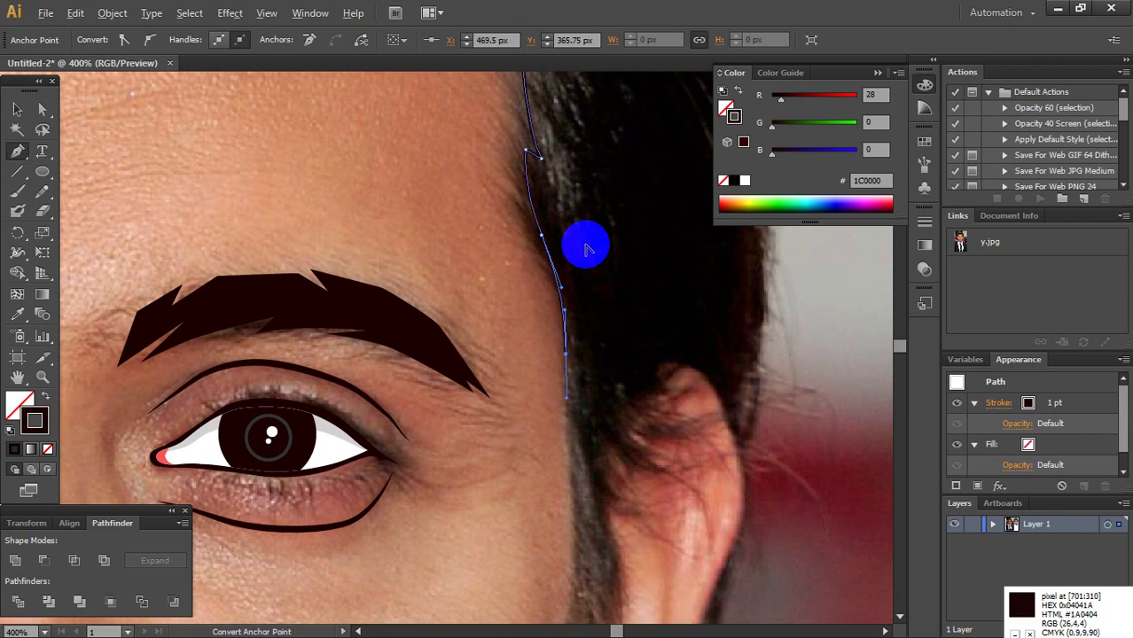
key(ctrl+minus)
scroll(594, 347, up, 2)
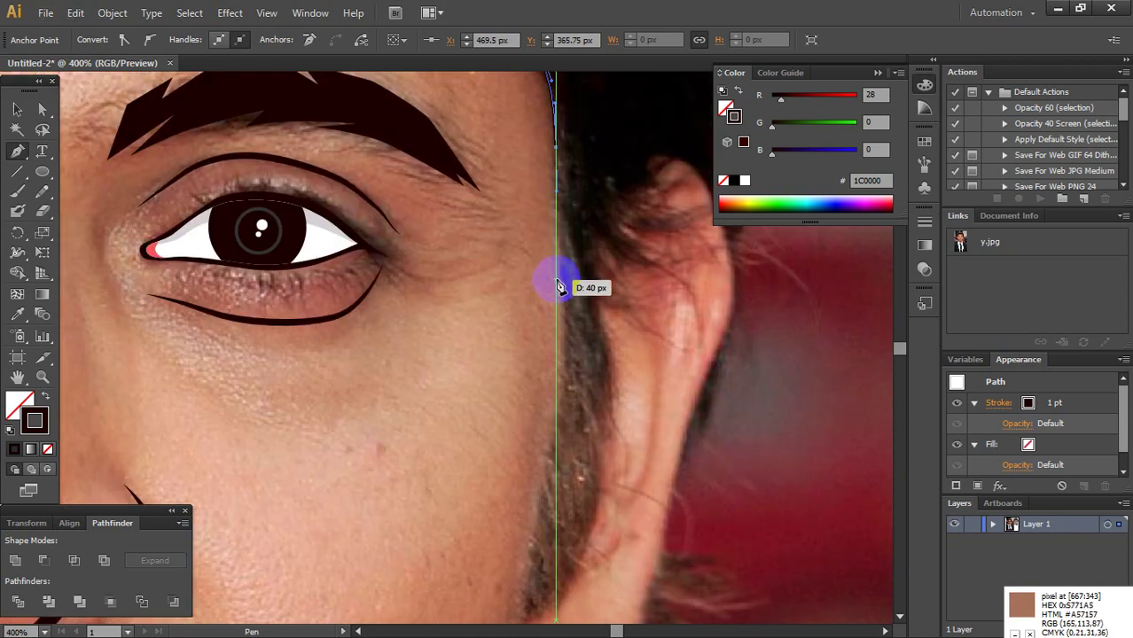
Trace the outline past the cheek to the ear's base and back up the ear front.
drag(557, 403, 554, 434)
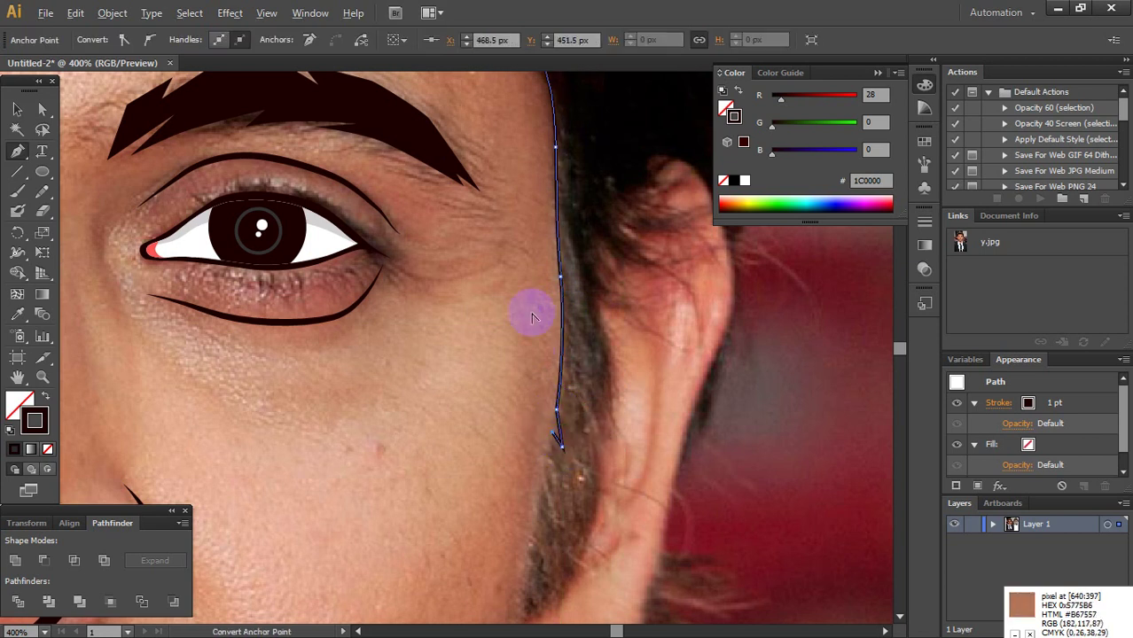
scroll(532, 319, down, 2)
scroll(539, 329, up, 2)
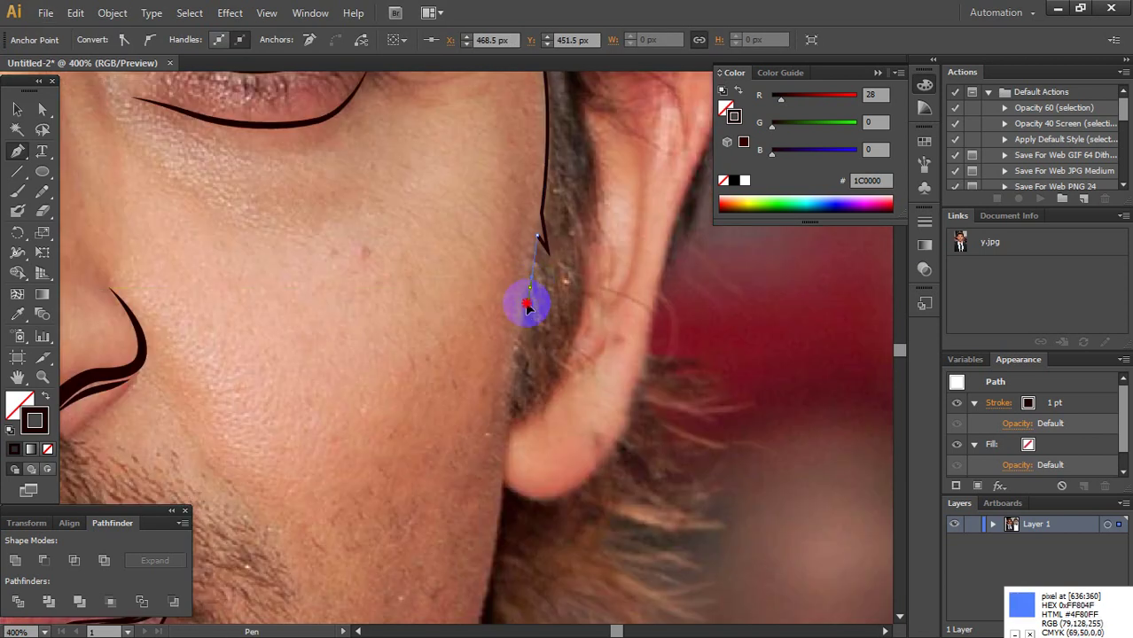
drag(506, 421, 534, 417)
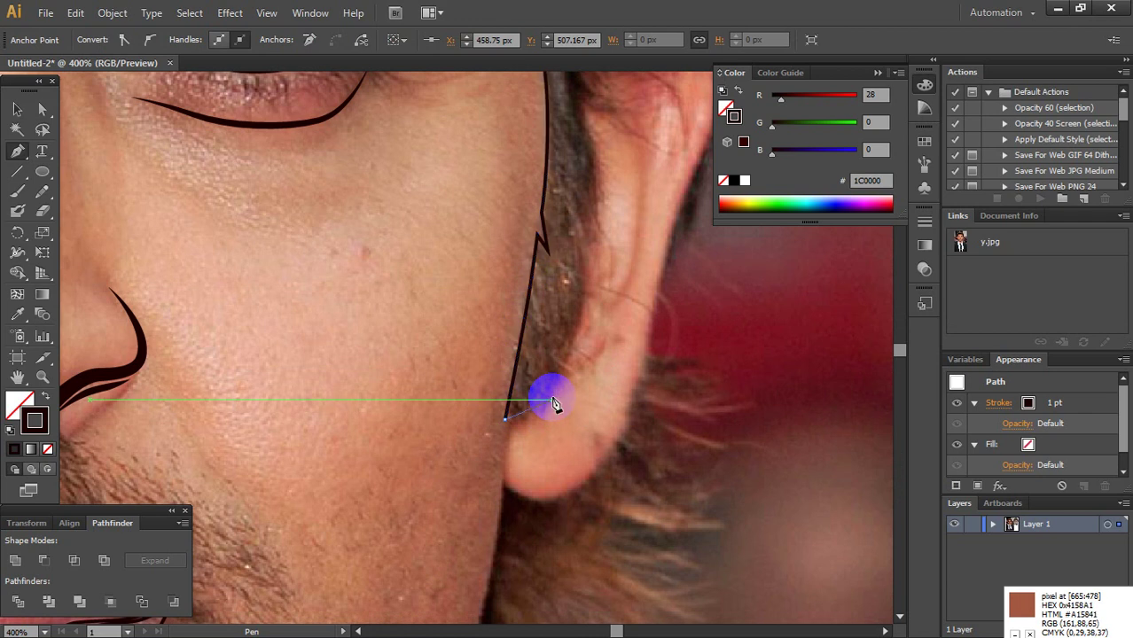
drag(583, 280, 590, 126)
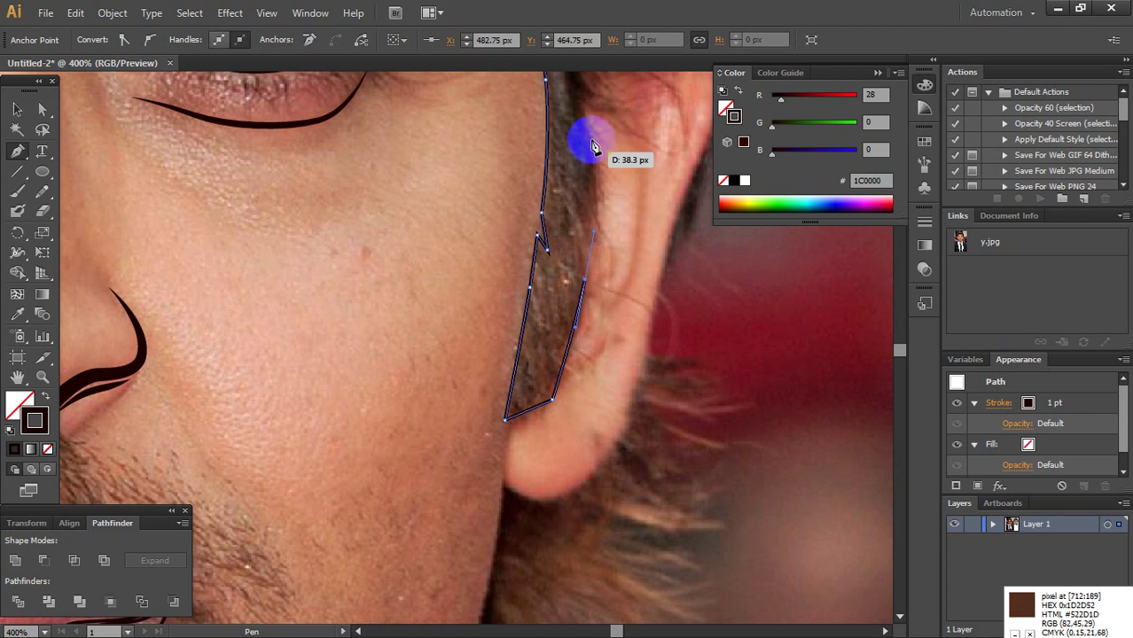
scroll(584, 246, down, 2)
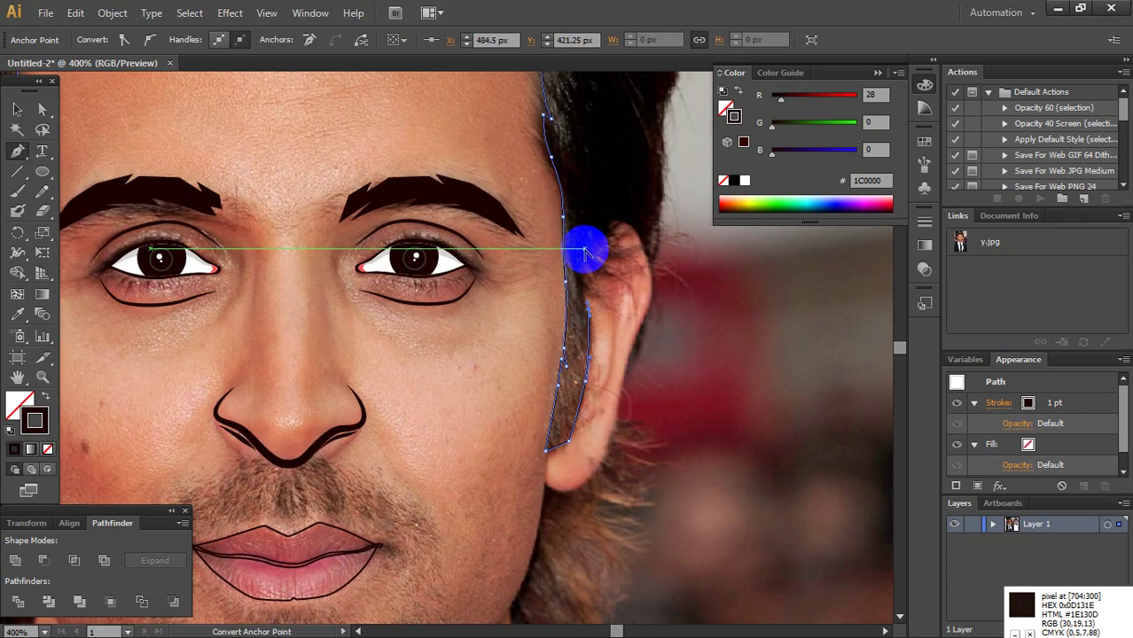
scroll(587, 246, up, 2)
Outline the top of the ear and finish the curve back onto the face outline.
mouse_move(584, 269)
mouse_down()
mouse_move(632, 205)
mouse_move(679, 208)
mouse_up()
click(640, 192)
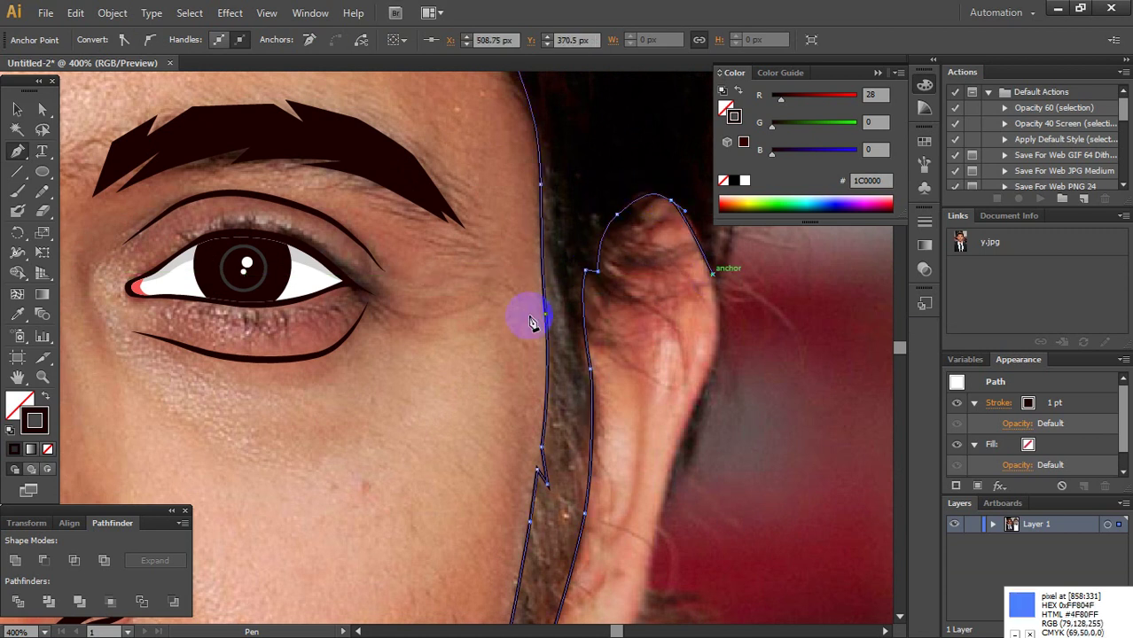
scroll(526, 317, down, 3)
scroll(577, 425, up, 2)
drag(564, 402, 583, 257)
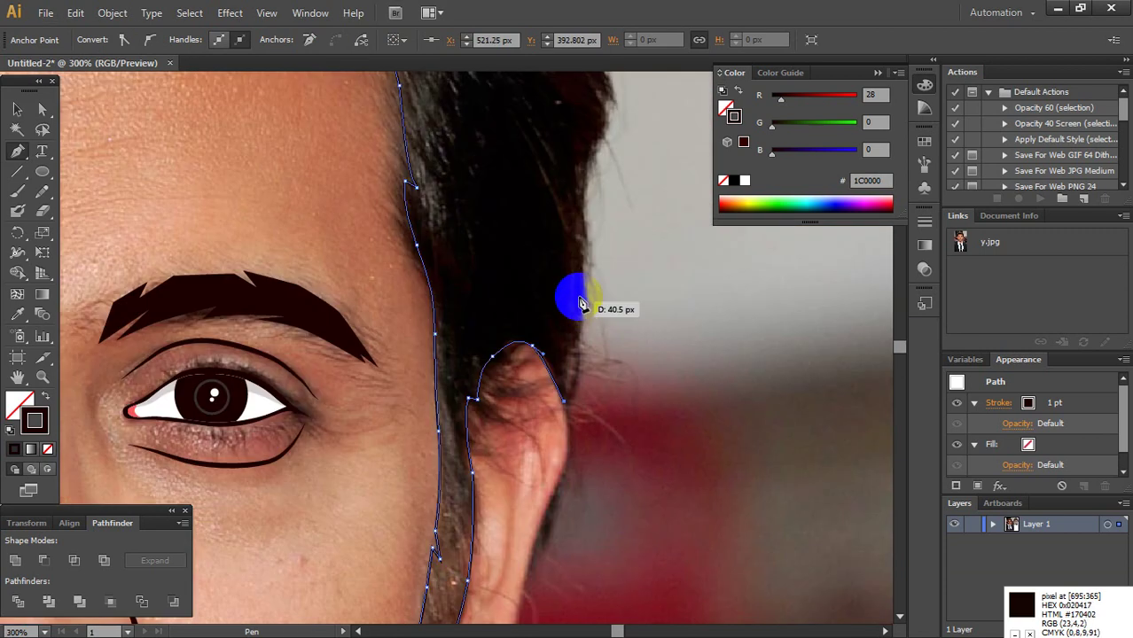
scroll(583, 244, down, 3)
scroll(572, 311, up, 1)
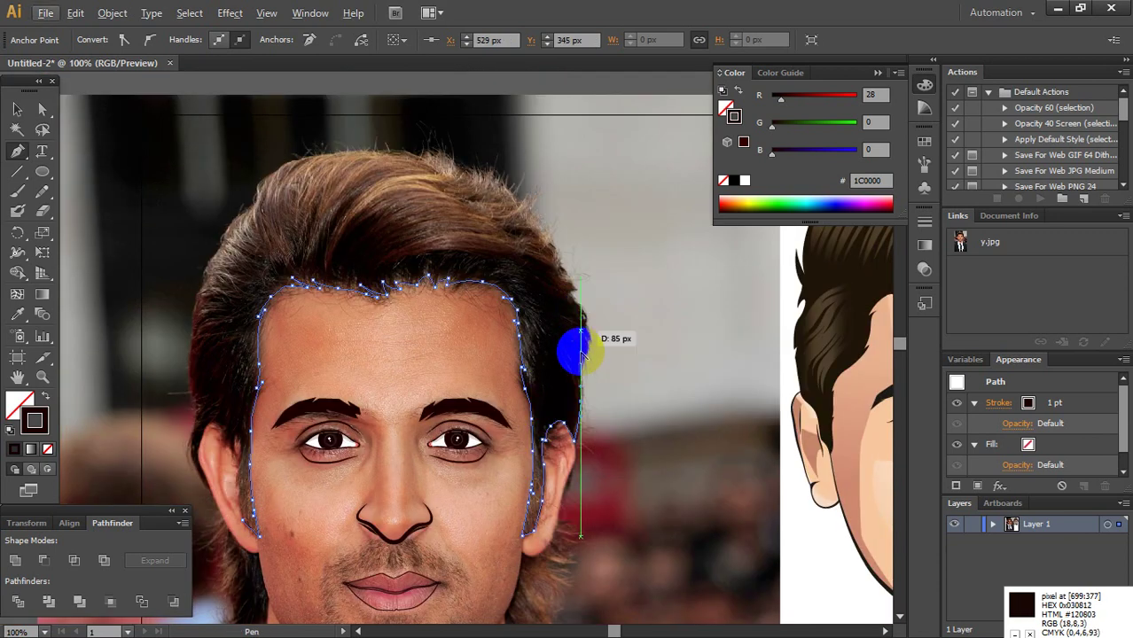
scroll(572, 341, up, 1)
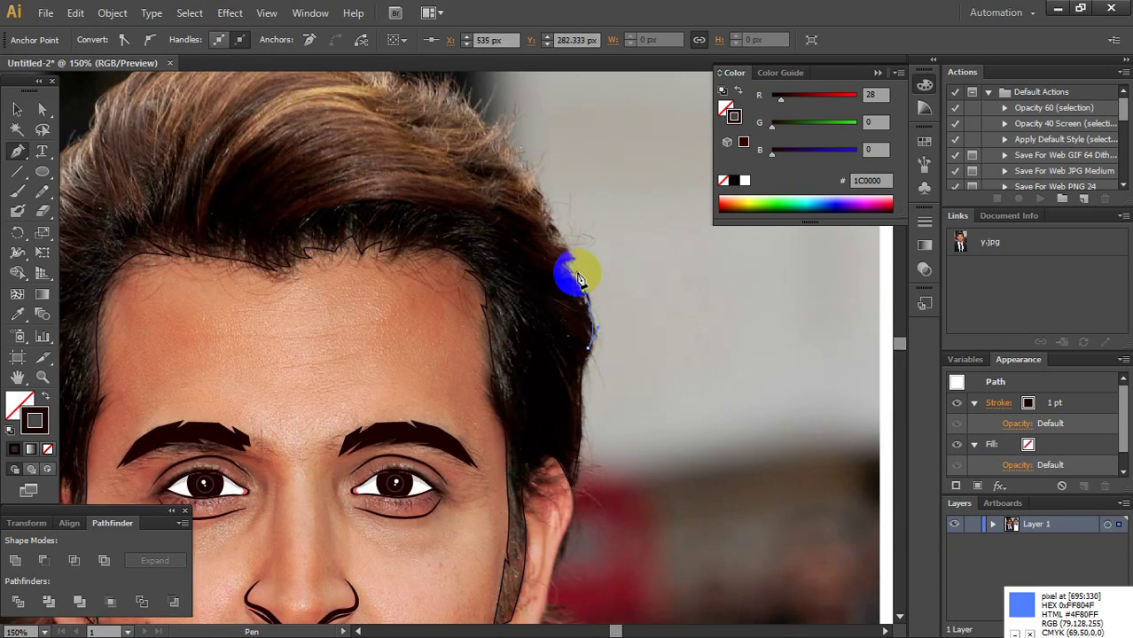
scroll(572, 282, down, 2)
scroll(580, 288, up, 1)
drag(597, 339, 586, 291)
scroll(587, 291, up, 1)
Start the outer hair edge path and curve it over the crown toward the left.
mouse_move(493, 286)
mouse_down()
mouse_move(449, 282)
mouse_move(481, 304)
mouse_up()
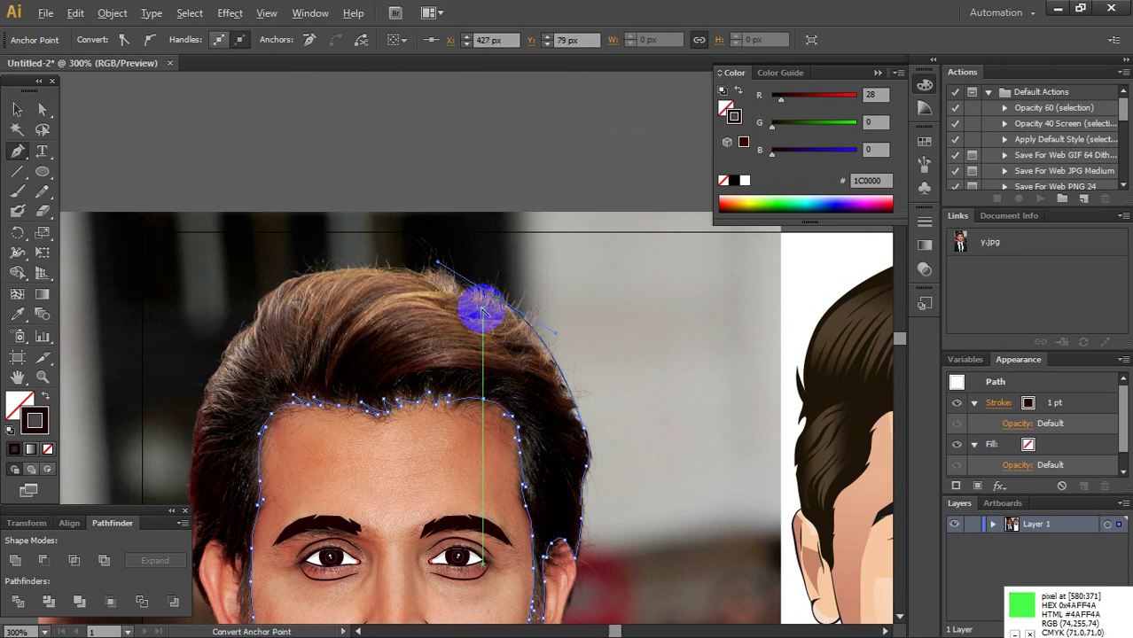
scroll(480, 304, up, 3)
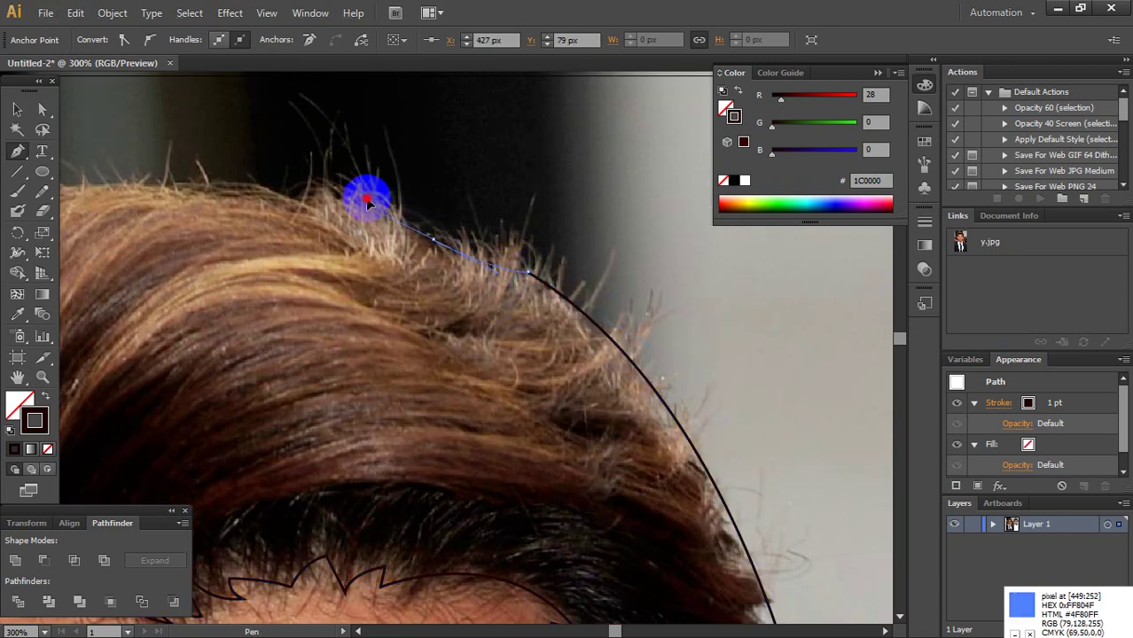
drag(527, 275, 379, 195)
scroll(584, 362, down, 3)
scroll(584, 362, up, 1)
scroll(505, 323, up, 1)
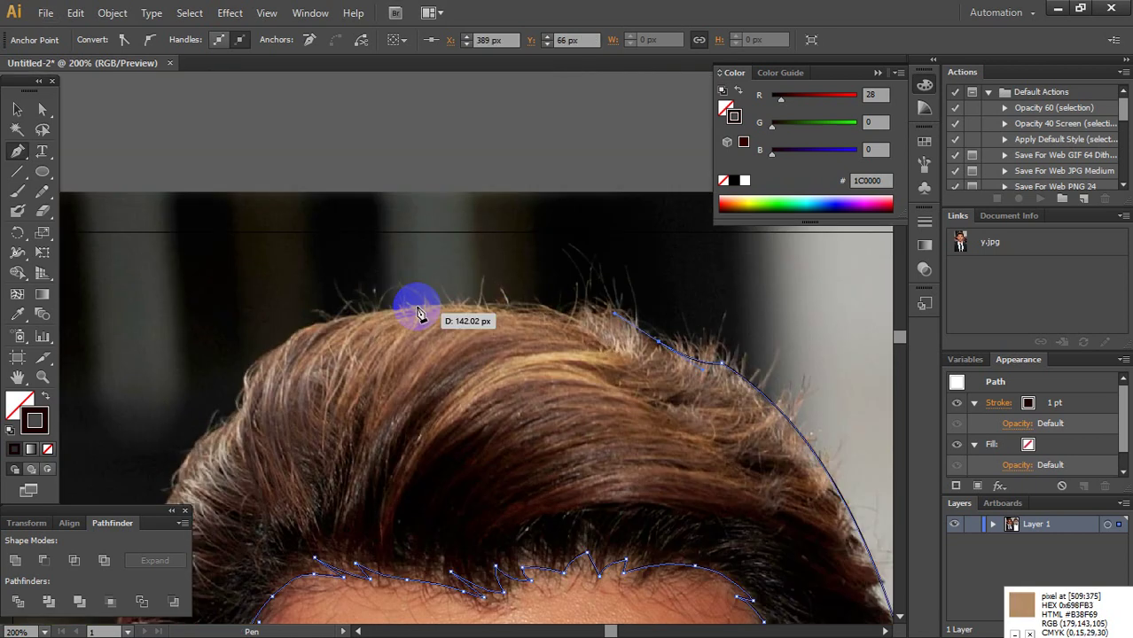
drag(411, 303, 334, 313)
mouse_move(245, 380)
mouse_down()
mouse_move(237, 424)
mouse_move(210, 417)
mouse_up()
Continue the hair outline down the left hair edge with curved points.
scroll(210, 417, down, 3)
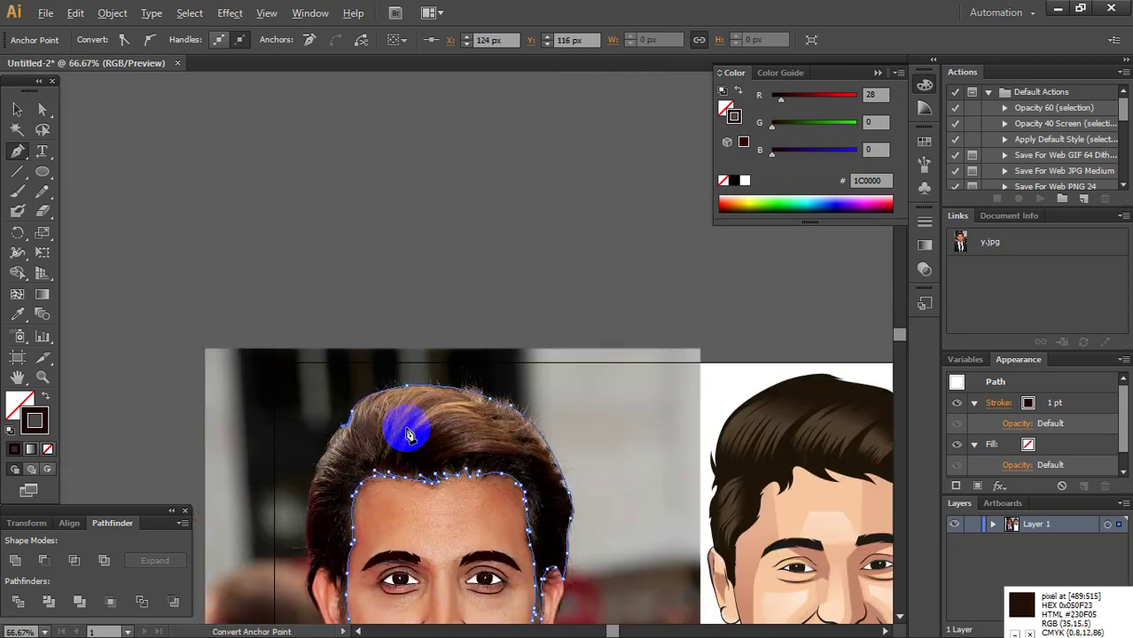
scroll(298, 348, up, 1)
scroll(363, 341, up, 2)
drag(359, 298, 348, 329)
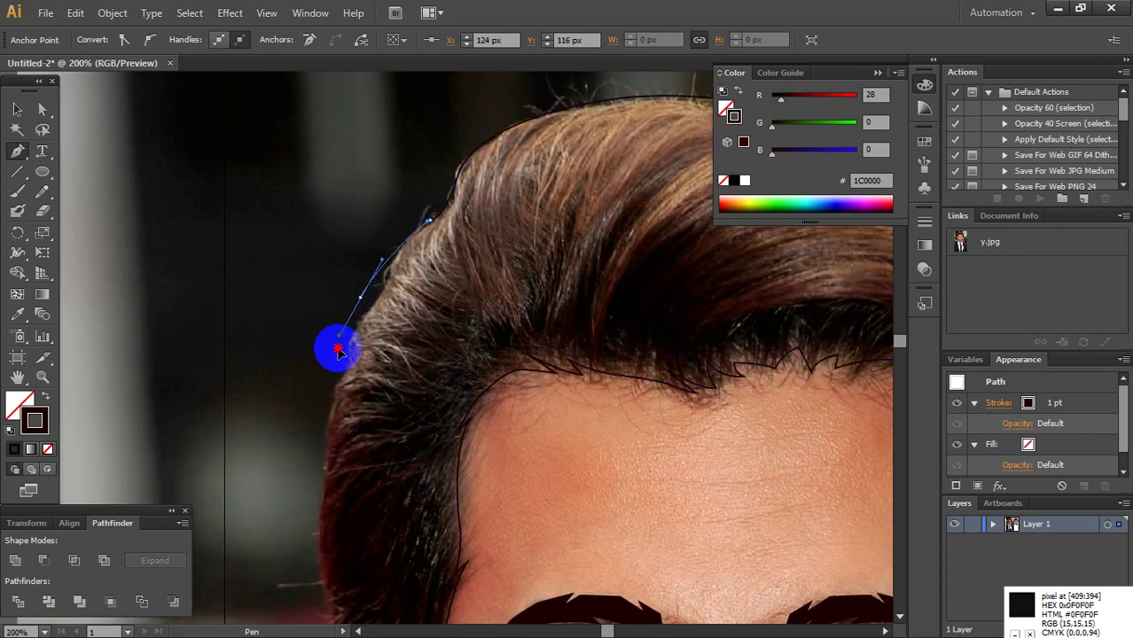
click(341, 373)
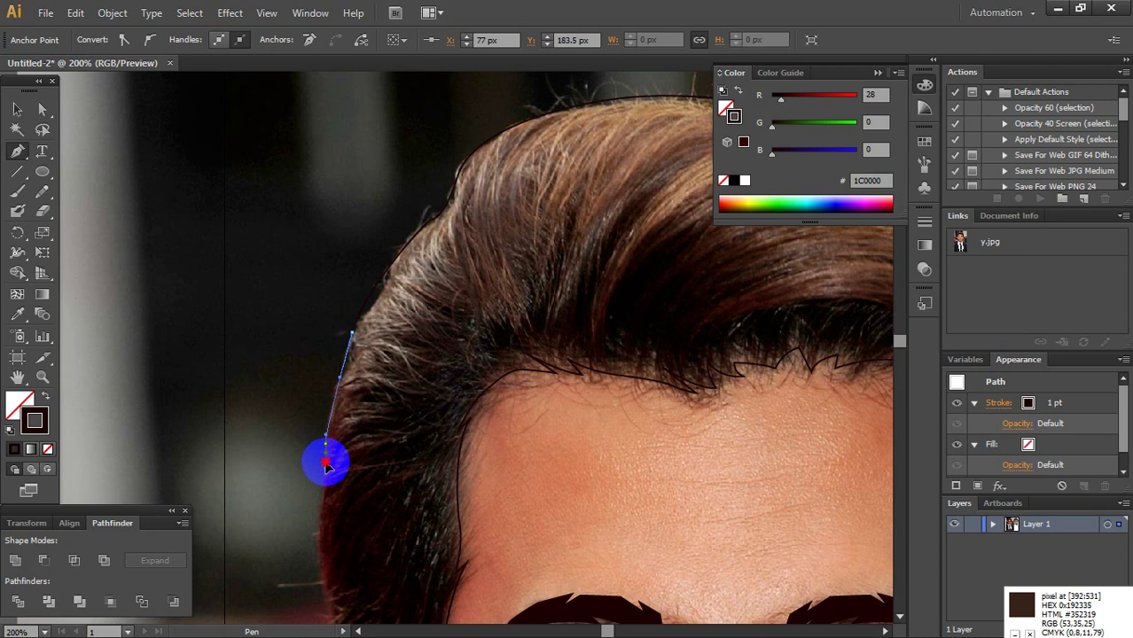
drag(342, 373, 325, 400)
scroll(325, 400, down, 4)
scroll(306, 300, up, 4)
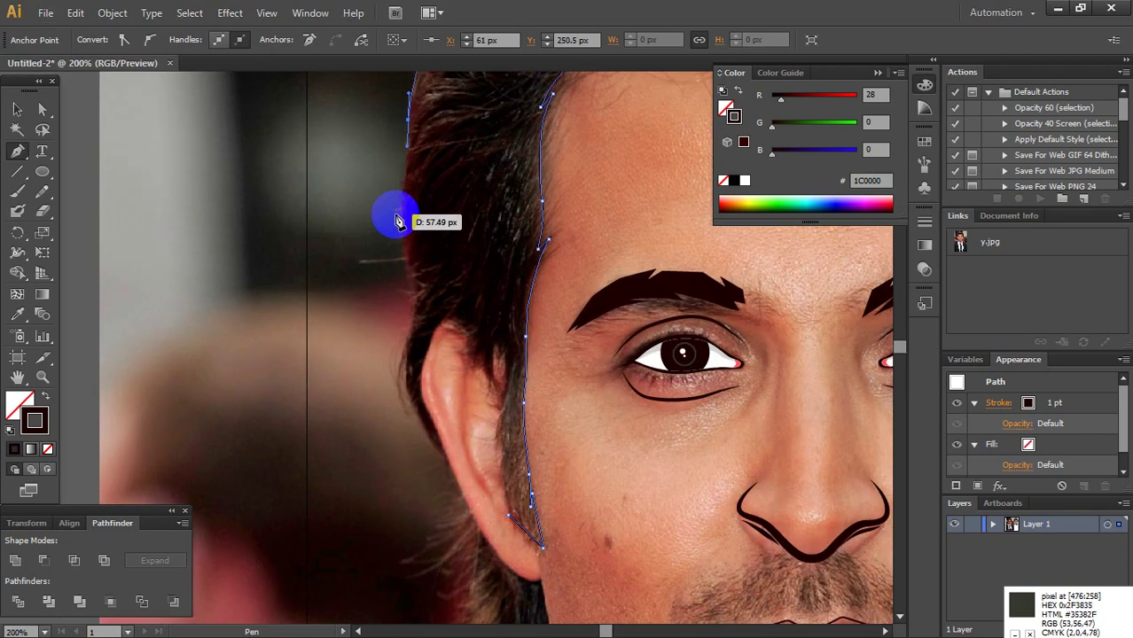
Carry the outline down the side of the head, over the ear and down its front.
click(405, 257)
click(415, 286)
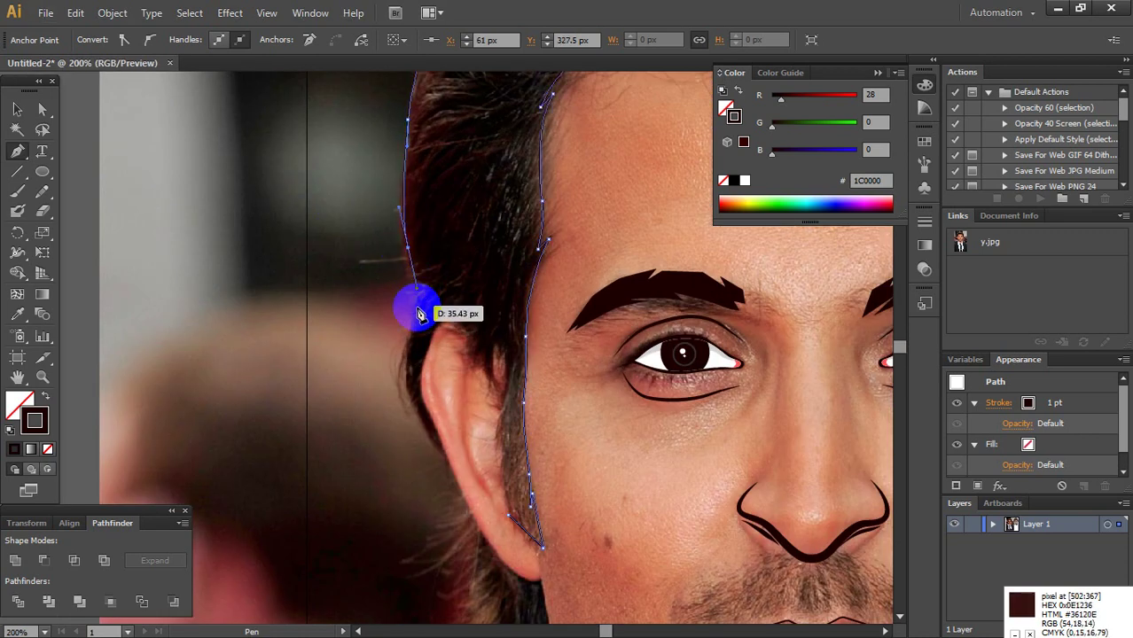
click(414, 321)
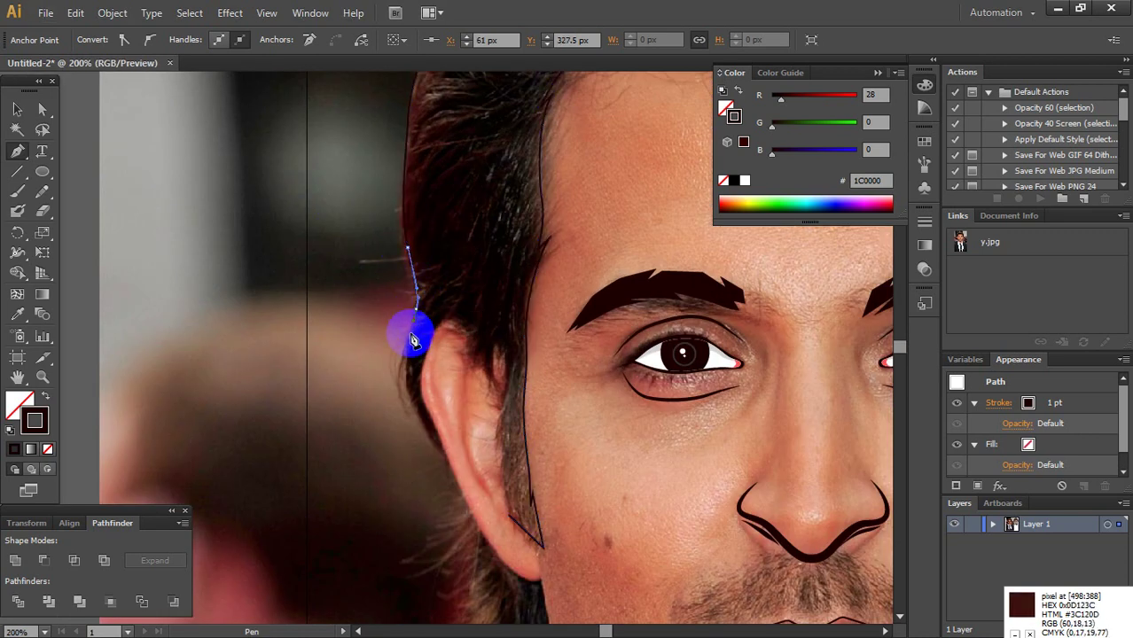
click(411, 407)
drag(412, 410, 442, 449)
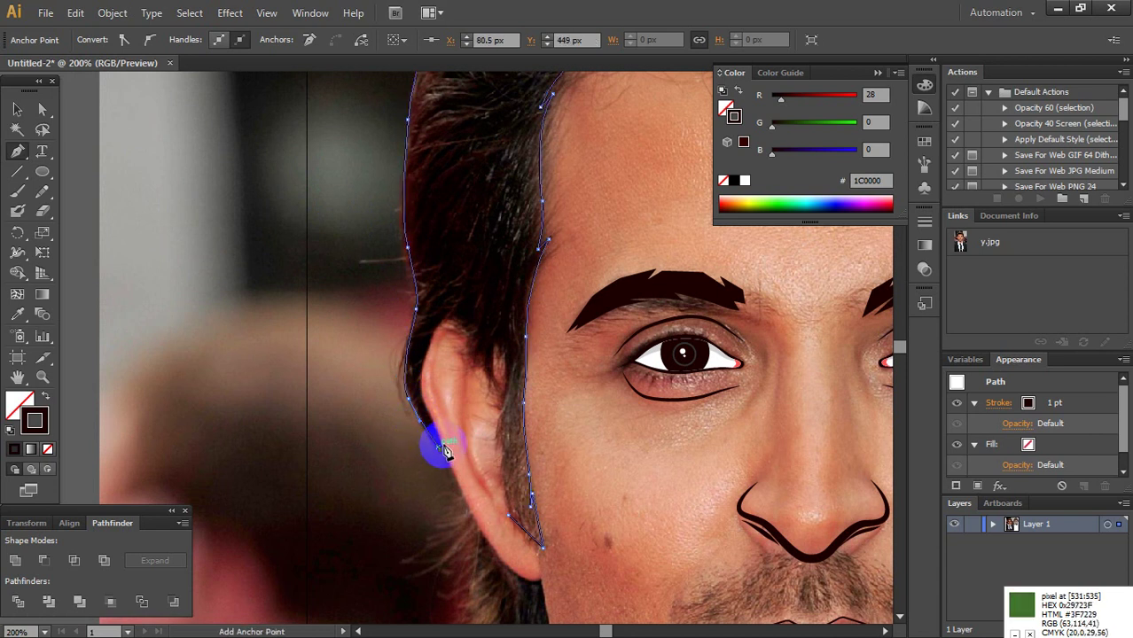
mouse_move(418, 386)
mouse_down()
mouse_move(443, 314)
mouse_move(477, 333)
mouse_up()
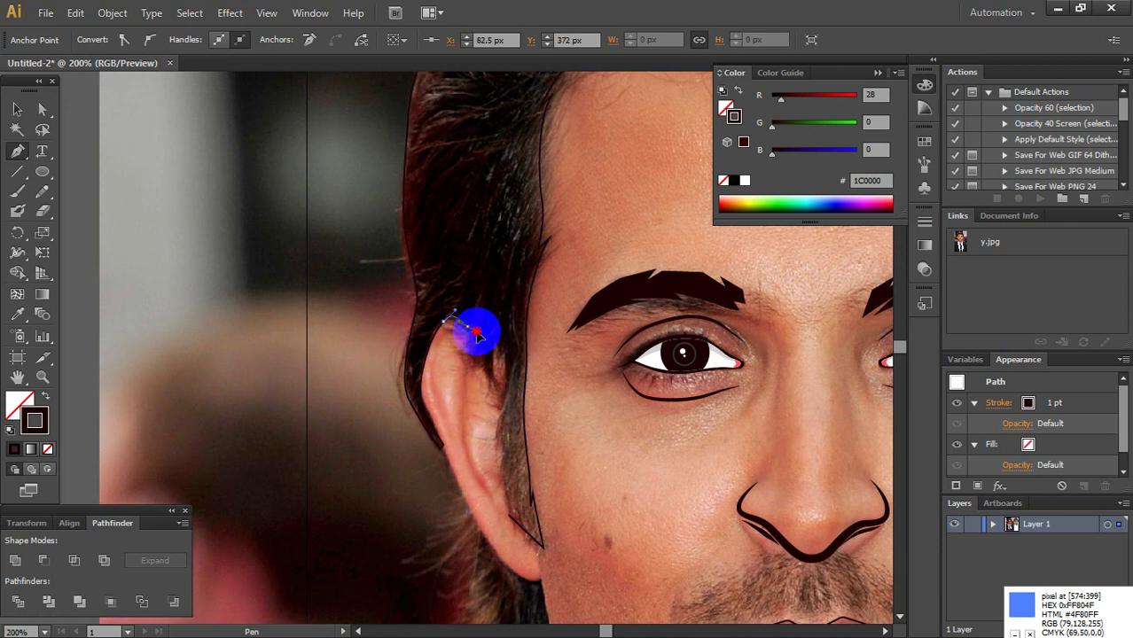
drag(488, 256, 495, 270)
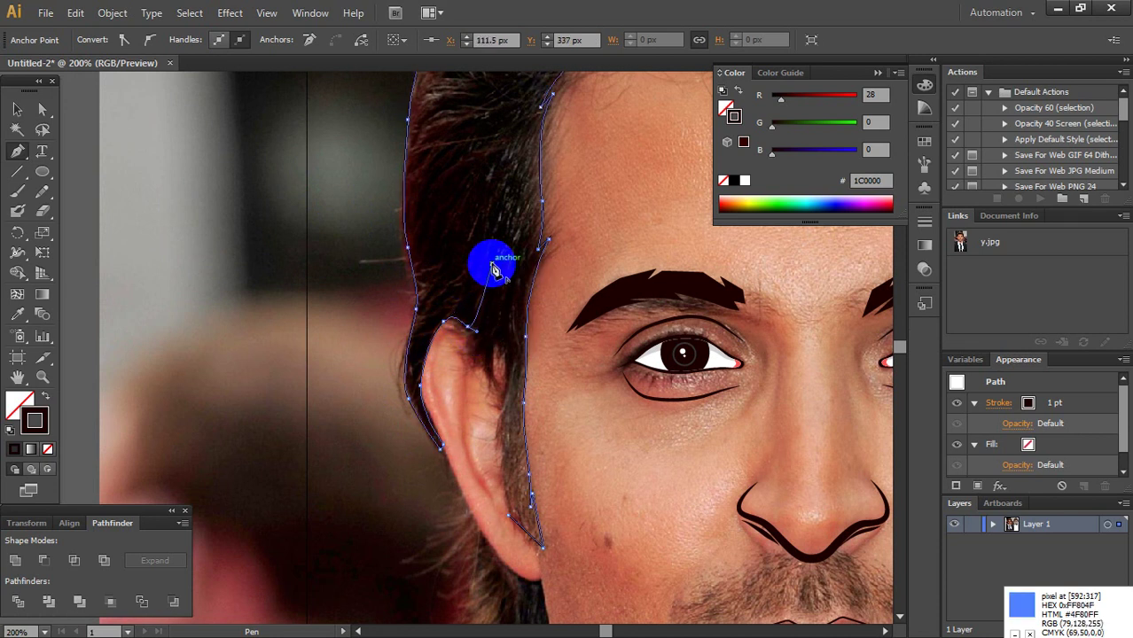
mouse_move(471, 329)
mouse_down()
mouse_move(499, 388)
mouse_move(509, 355)
mouse_move(499, 432)
mouse_up()
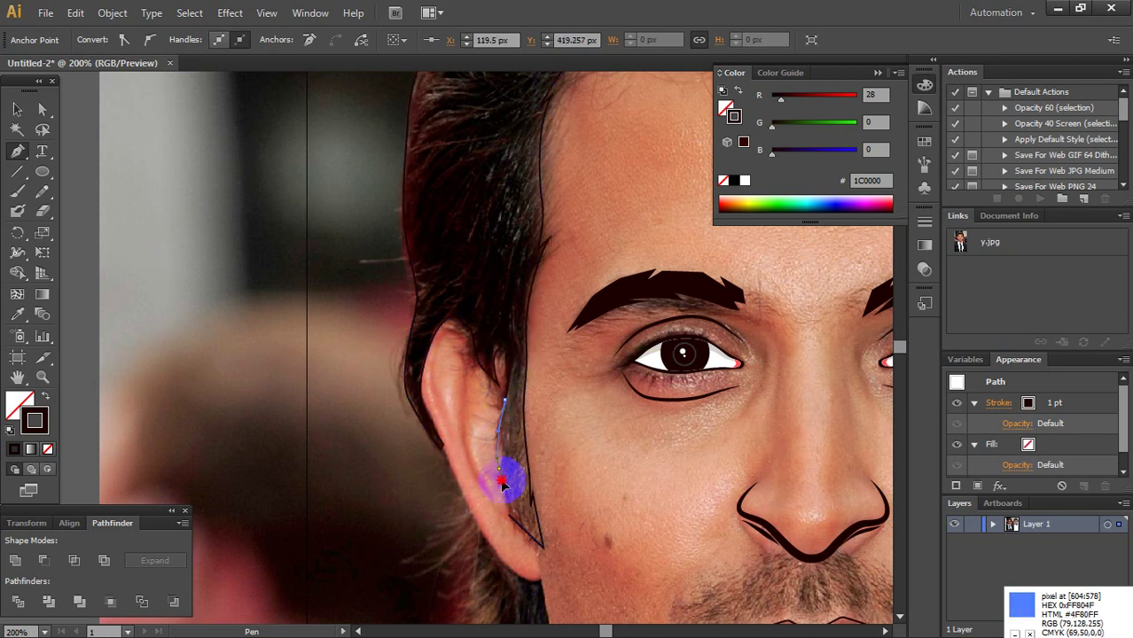
drag(500, 431, 514, 522)
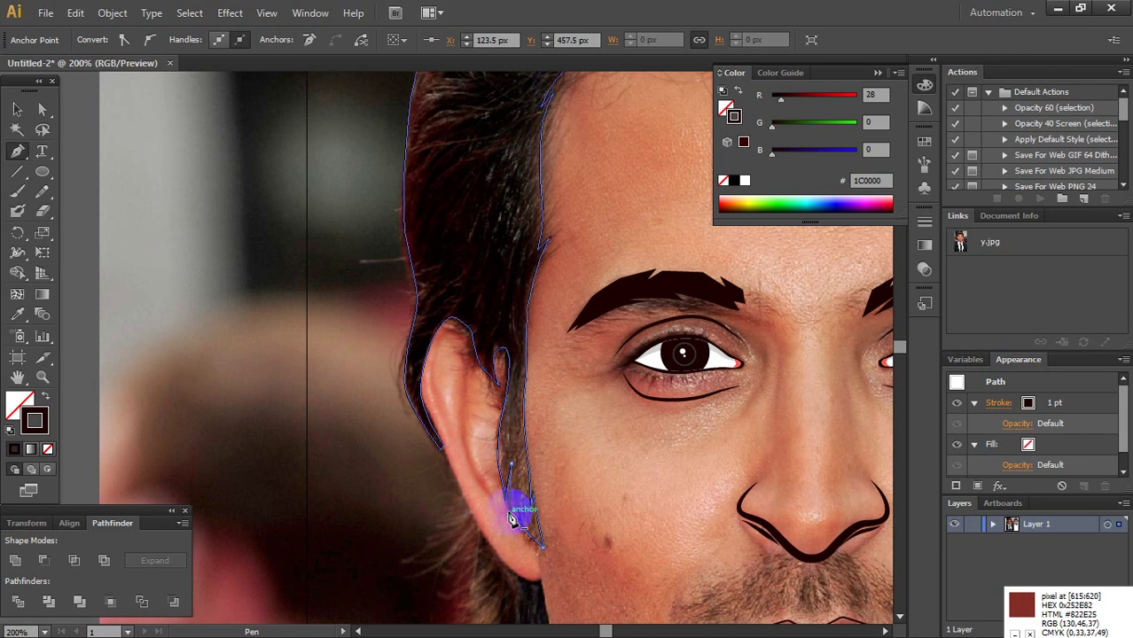
key(ctrl+minus)
Fill the hair outline with the dark hair colour sampled by the Eyedropper.
click(17, 108)
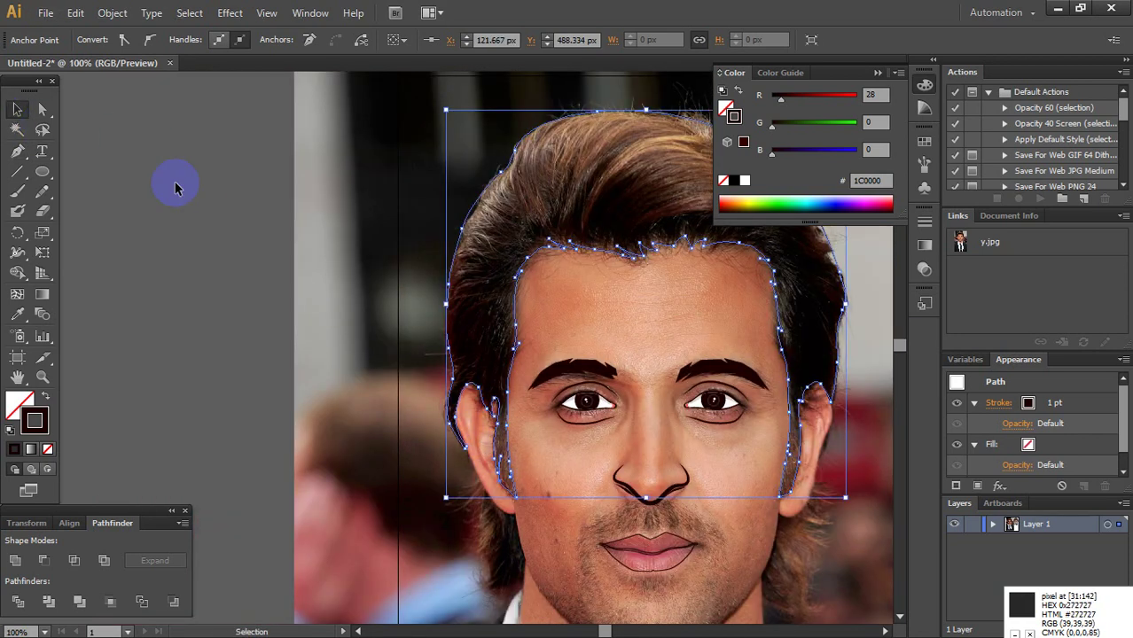
click(218, 245)
scroll(408, 279, right, 5)
click(425, 217)
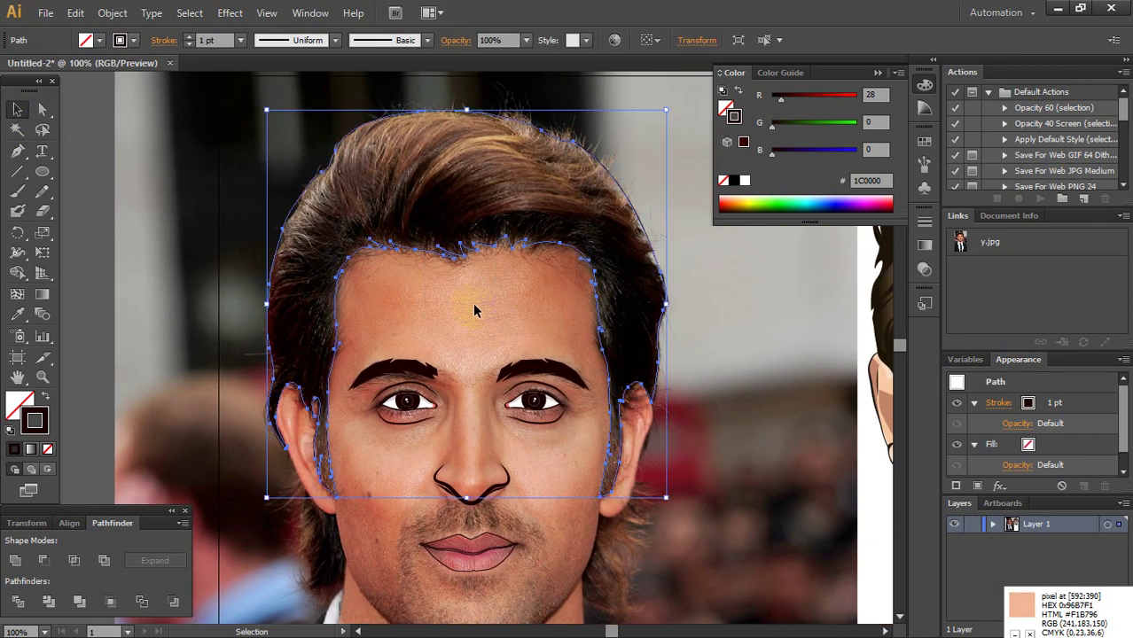
click(27, 316)
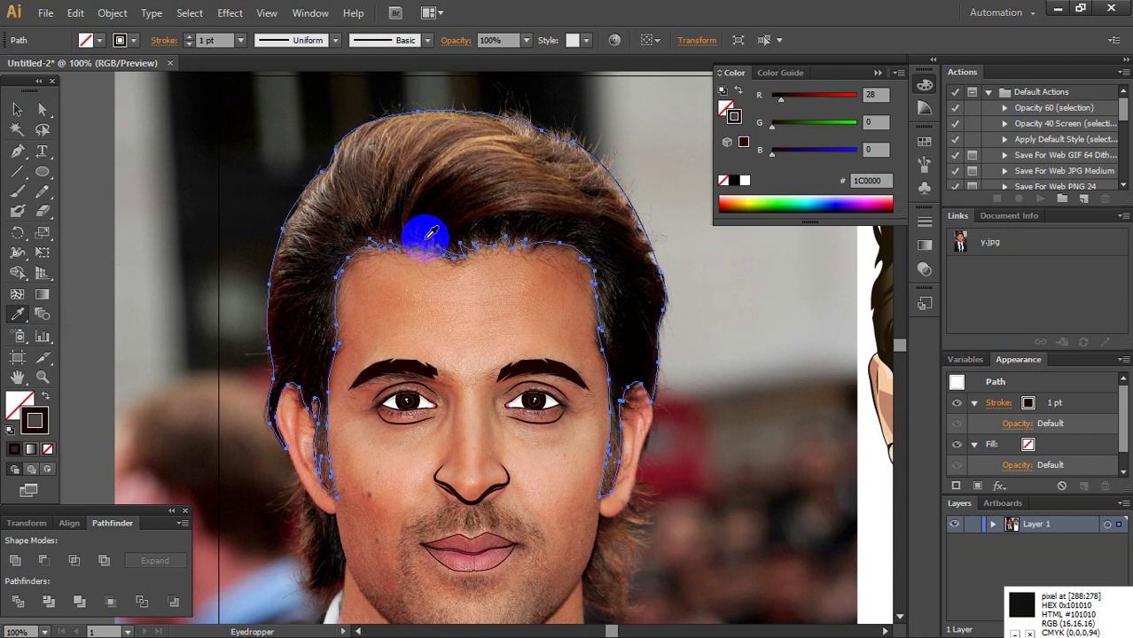
click(435, 221)
click(18, 110)
click(224, 190)
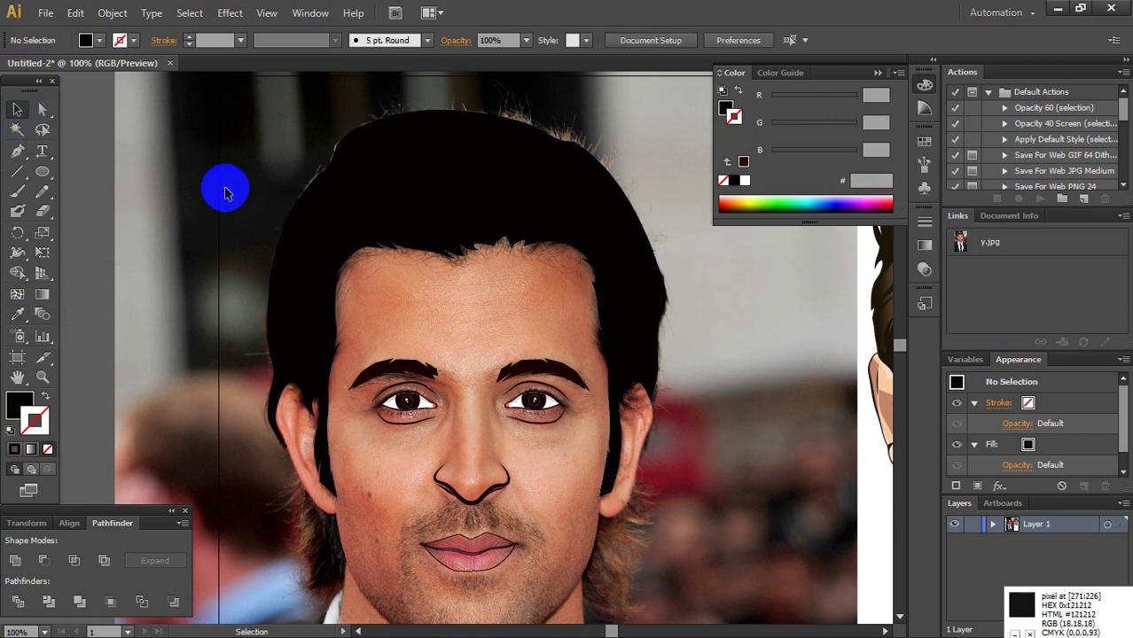
scroll(493, 227, up, 5)
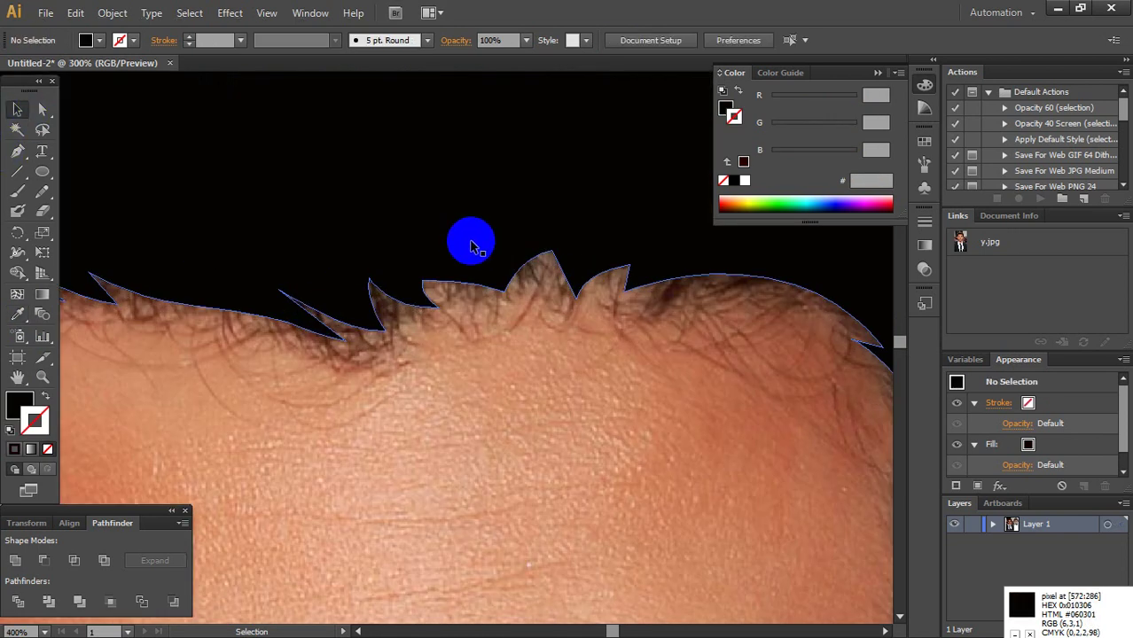
scroll(476, 249, down, 6)
scroll(480, 266, up, 5)
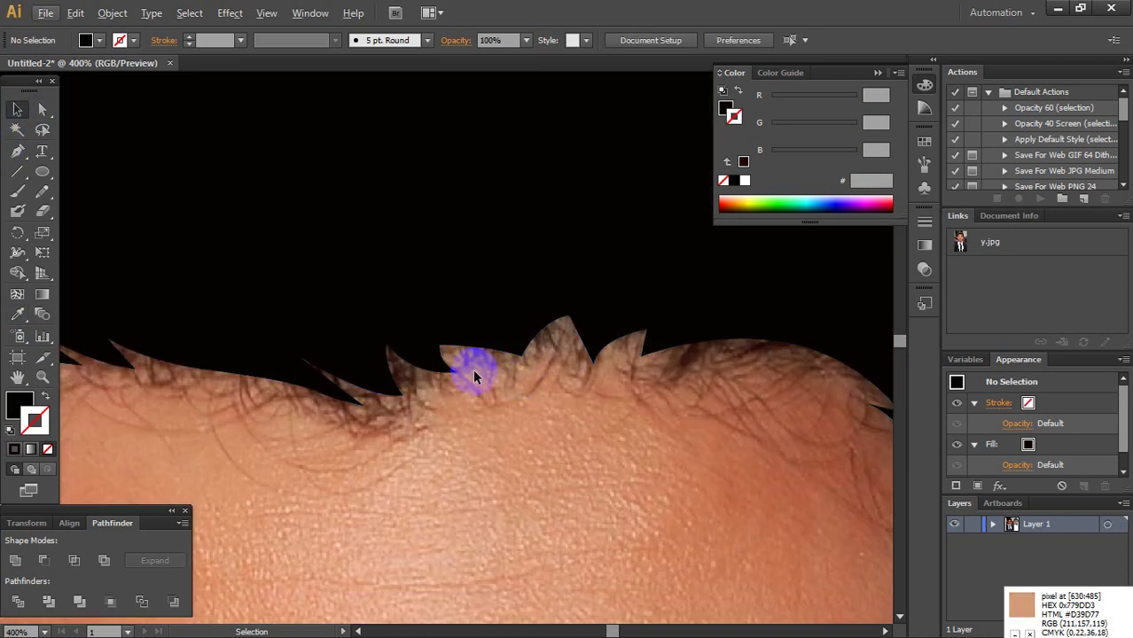
Drag three hairline spike anchors with Direct Selection to match the forehead hairline.
click(45, 109)
click(523, 376)
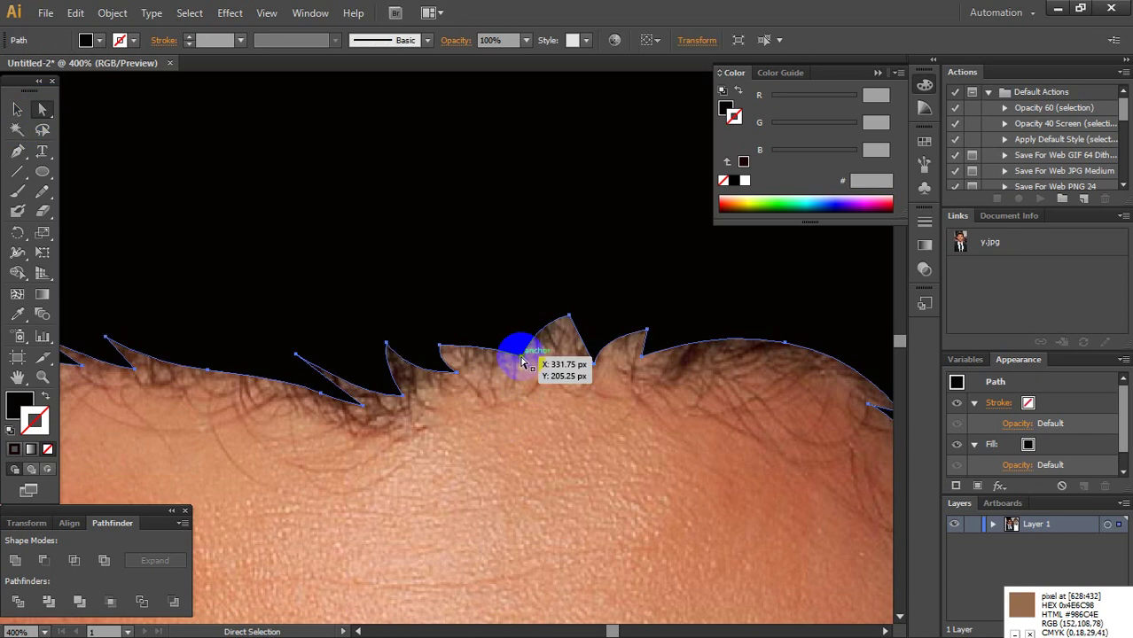
mouse_move(570, 319)
mouse_down()
mouse_move(558, 348)
mouse_move(556, 329)
mouse_up()
drag(594, 369, 571, 387)
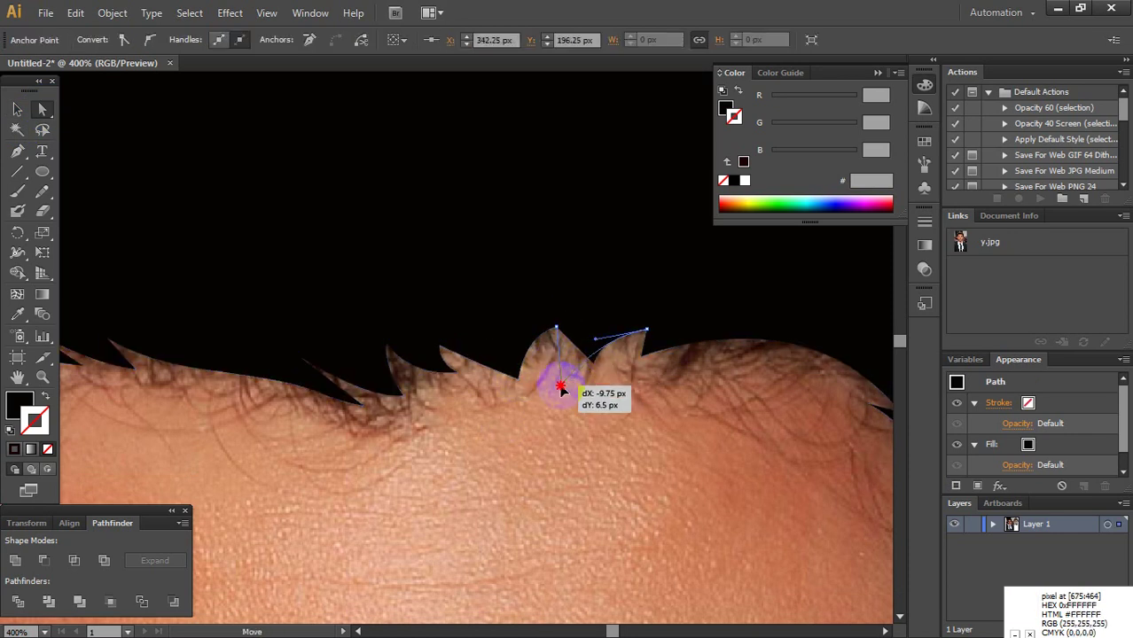
drag(634, 348, 576, 397)
click(405, 420)
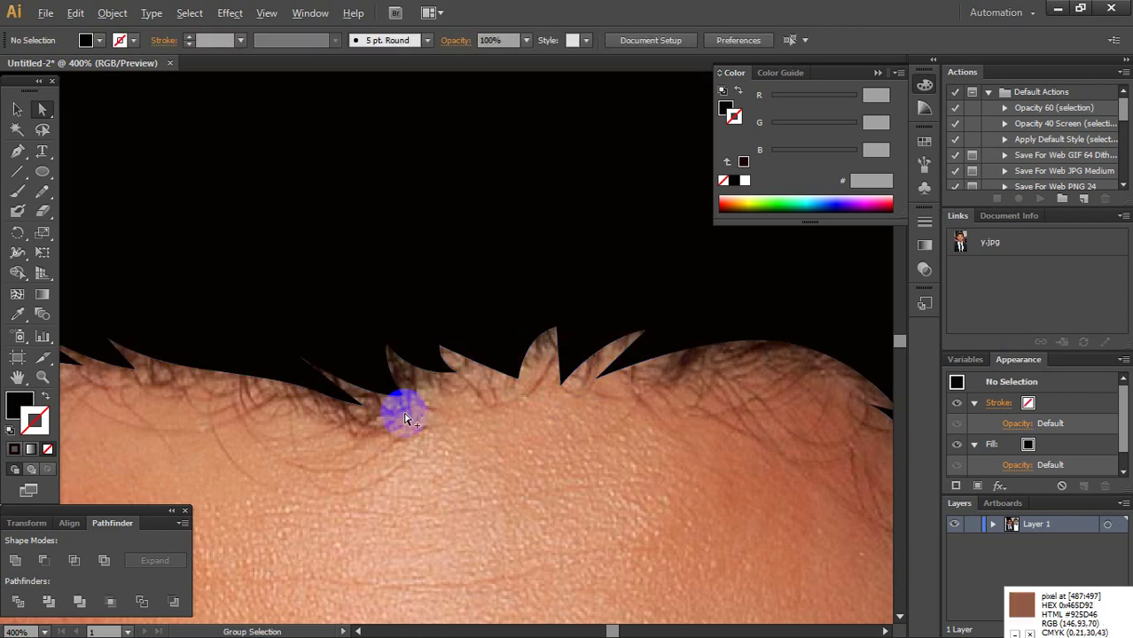
alt+scroll(405, 420, down, 5)
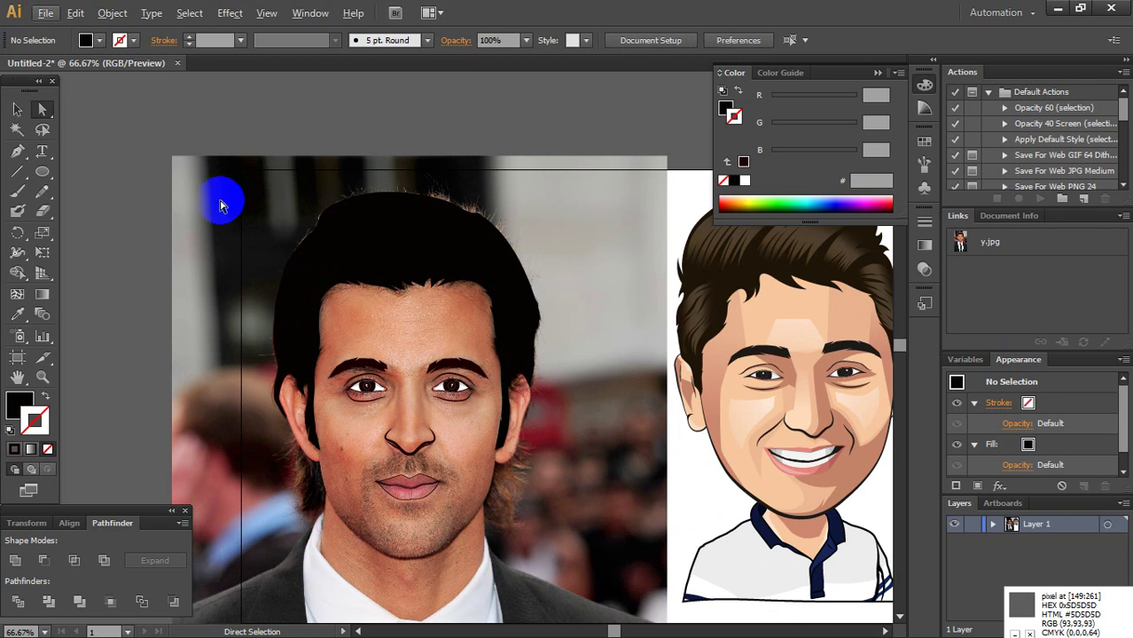
Pen-trace the face outline from the upper ear down along the jawline to the chin.
scroll(221, 205, down, 5)
scroll(221, 206, up, 1)
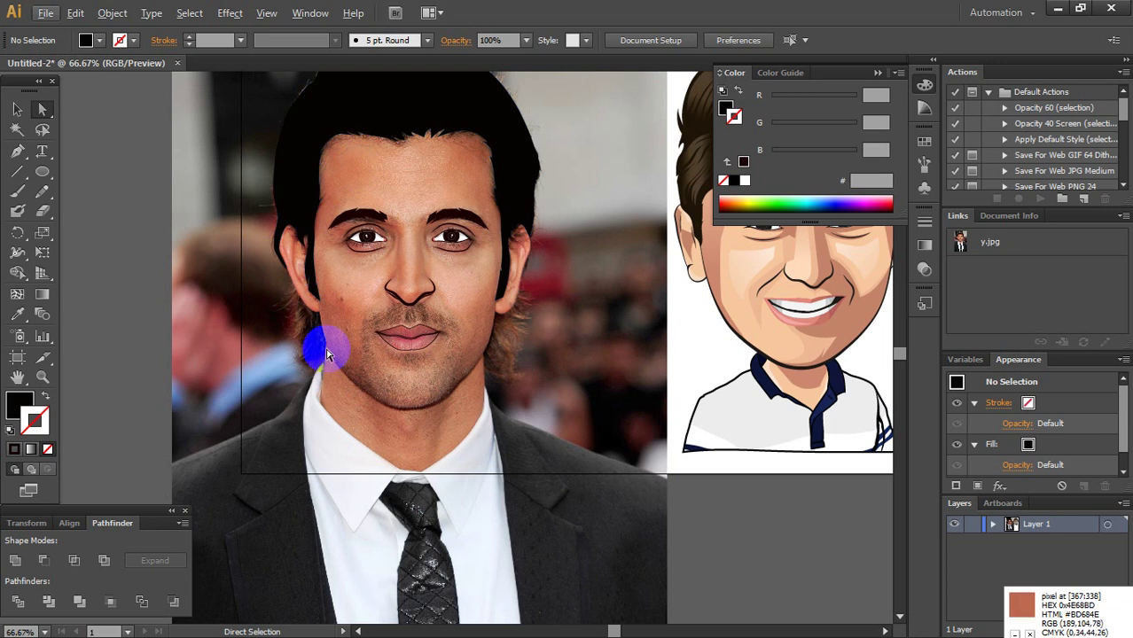
key(alt)
scroll(310, 310, up, 2)
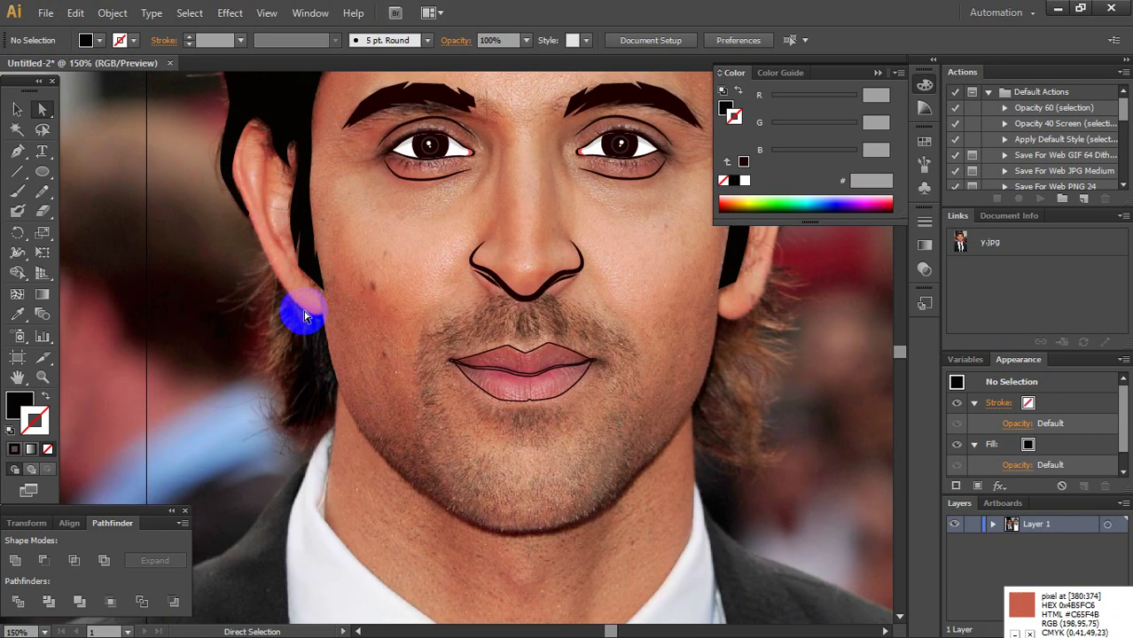
click(15, 151)
scroll(319, 380, down, 2)
scroll(318, 379, up, 2)
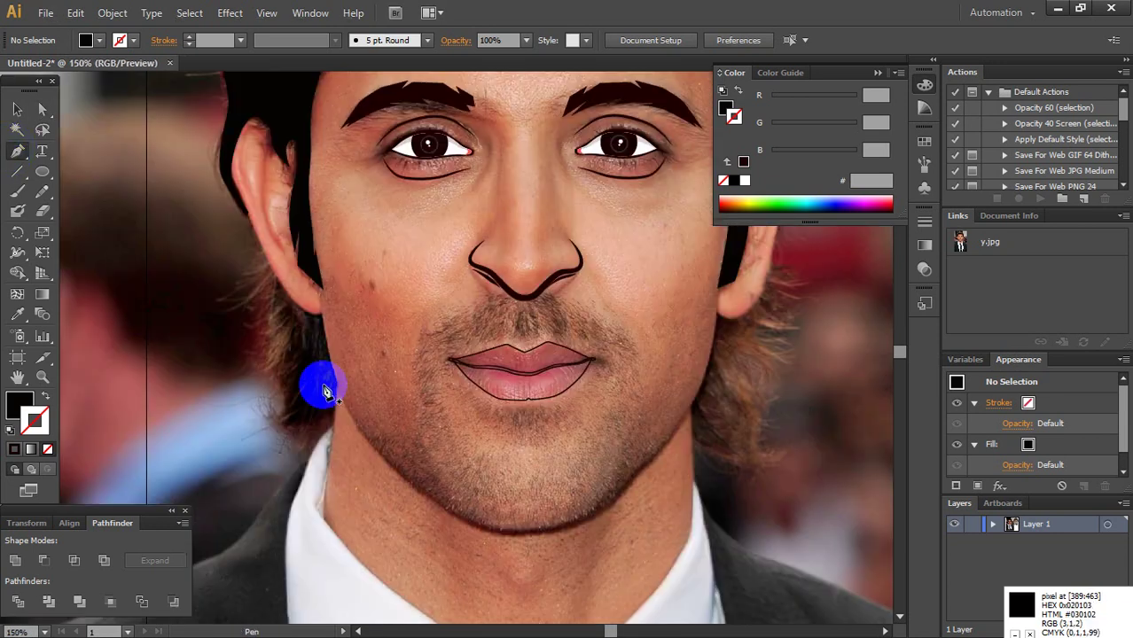
scroll(271, 238, up, 1)
click(315, 181)
scroll(314, 182, down, 1)
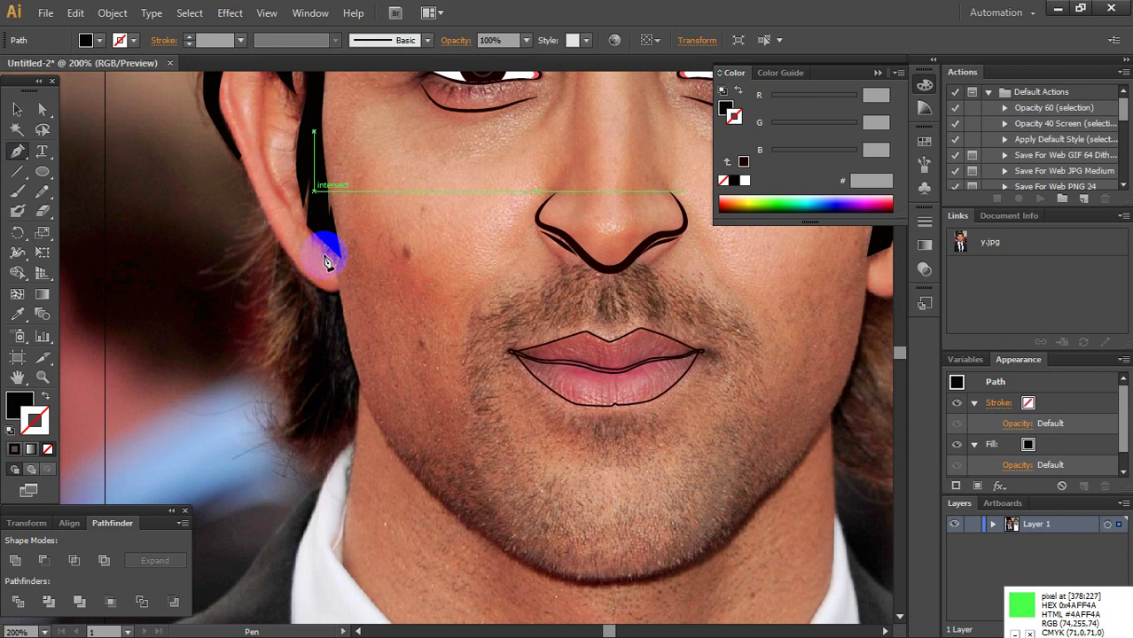
drag(341, 292, 342, 306)
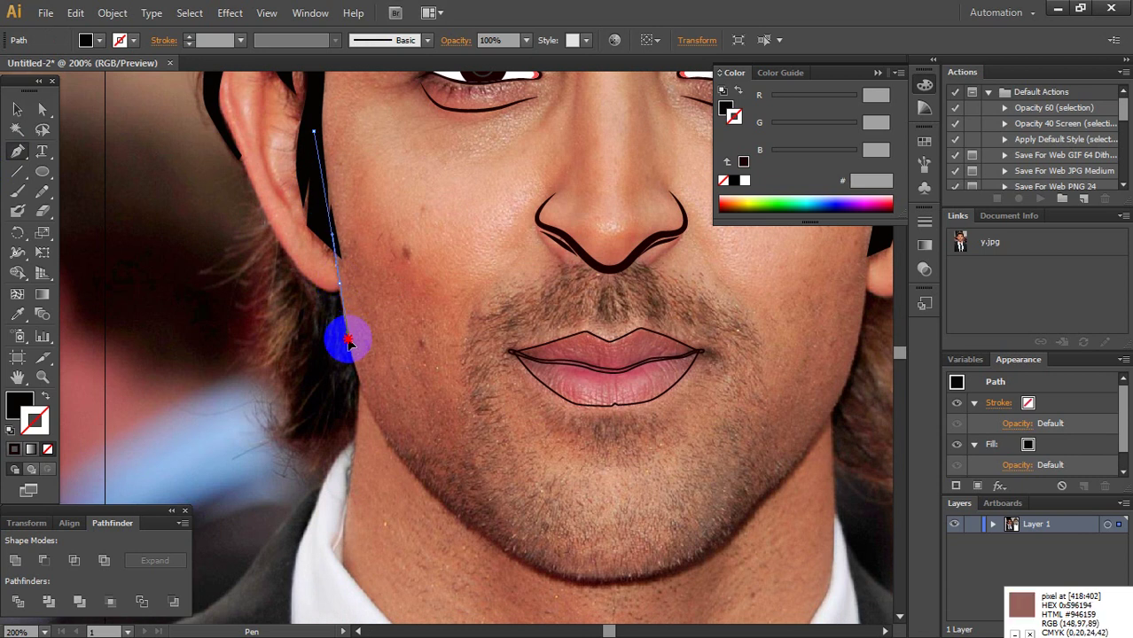
scroll(360, 351, down, 1)
drag(387, 386, 395, 408)
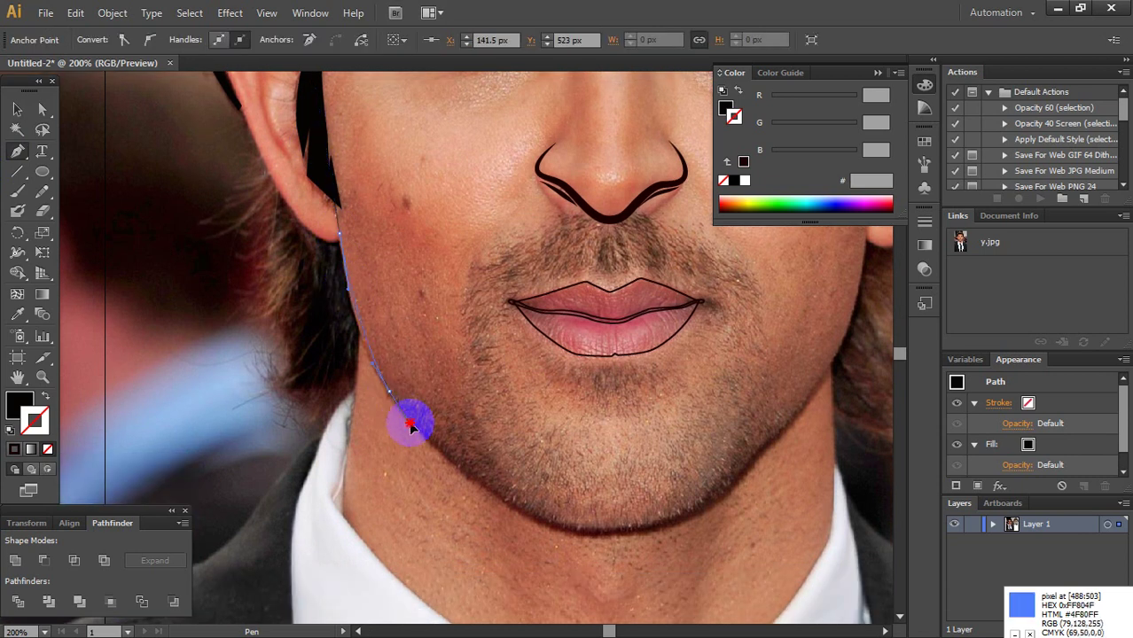
click(423, 429)
scroll(443, 434, down, 2)
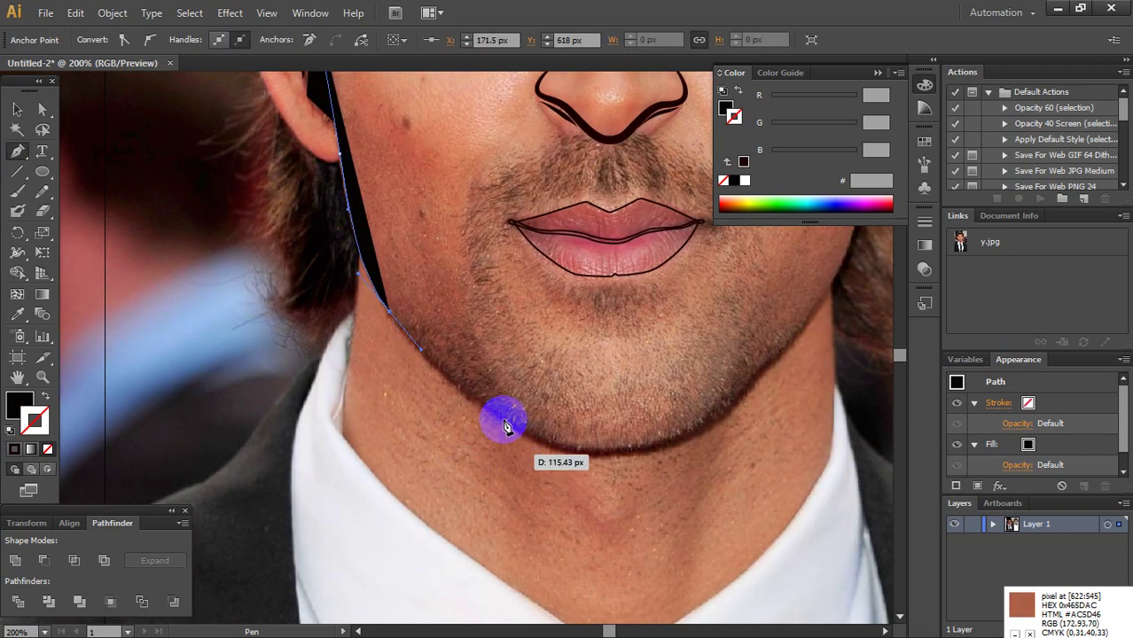
click(508, 422)
drag(578, 454, 624, 456)
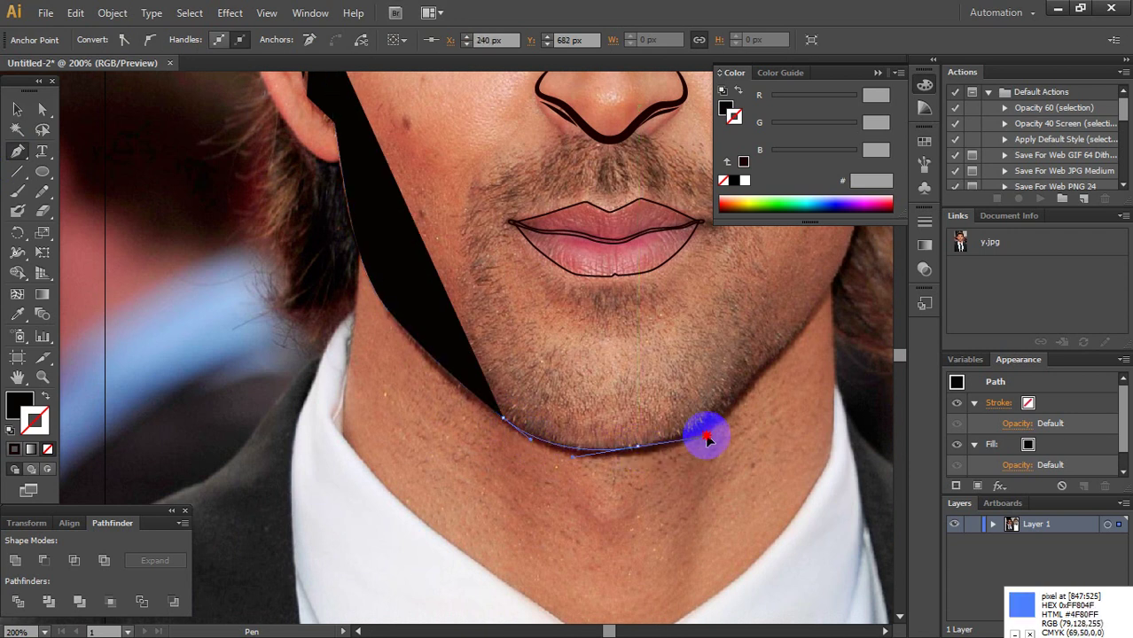
drag(708, 441, 707, 438)
Continue the outline up the right jaw, around the right ear and hairline, closing at the left ear.
scroll(678, 435, right, 1)
scroll(652, 430, right, 2)
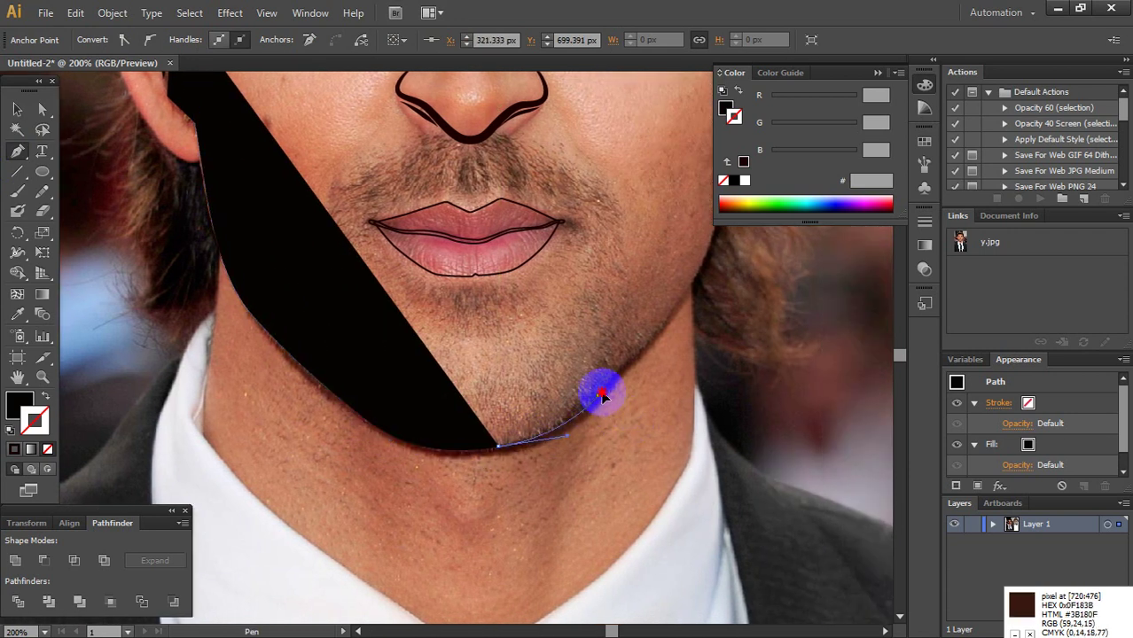
drag(611, 385, 613, 383)
drag(654, 339, 670, 330)
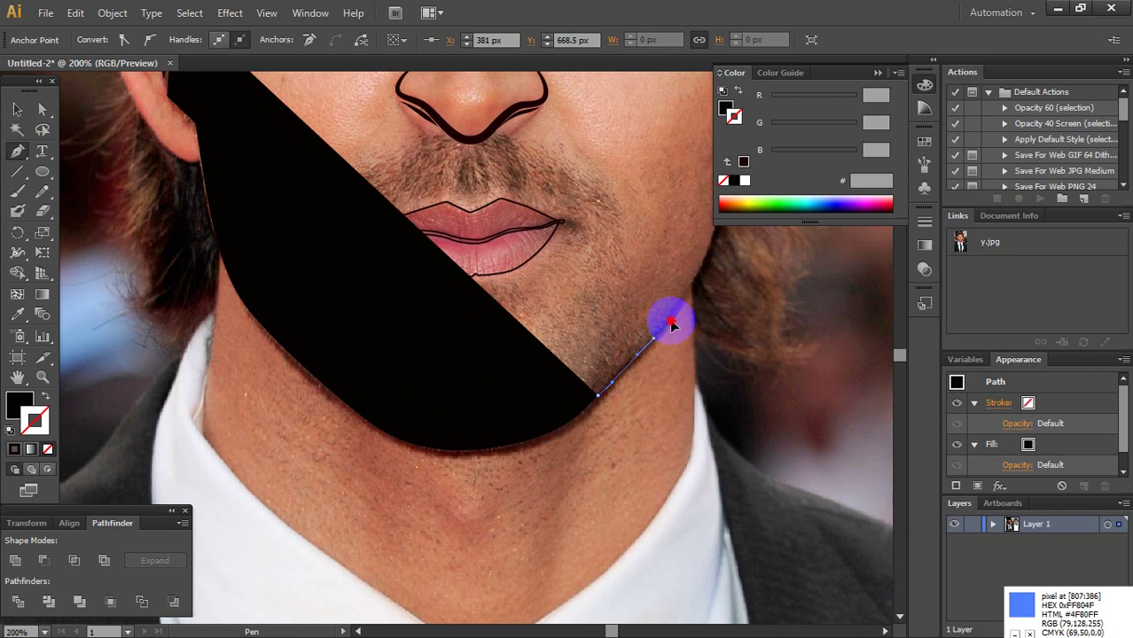
scroll(628, 392, down, 2)
scroll(625, 377, up, 3)
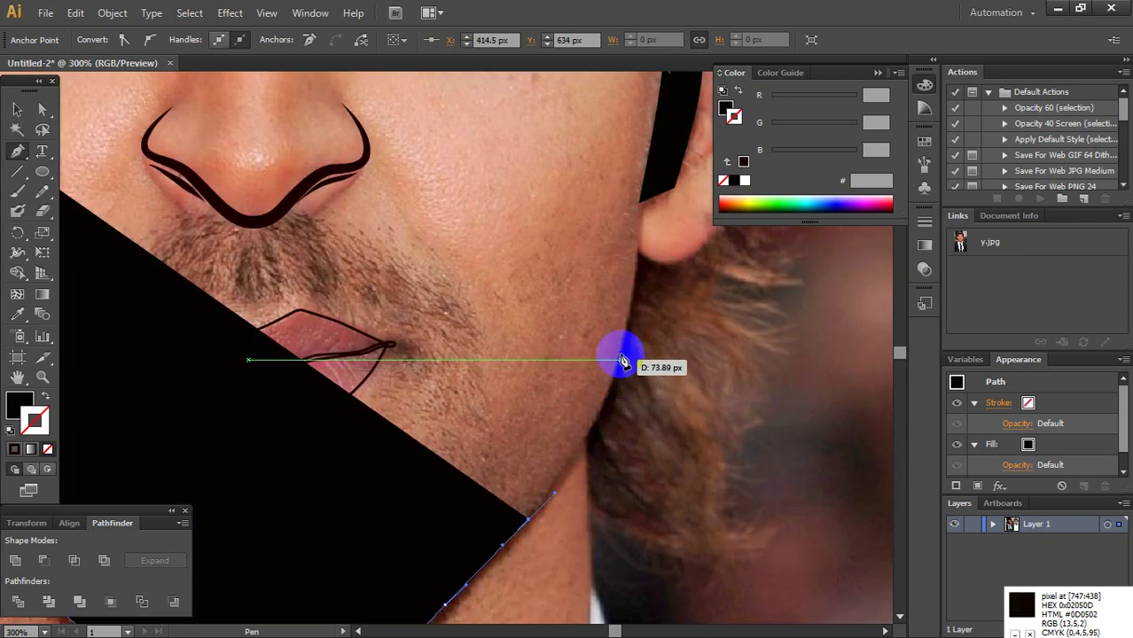
drag(627, 297, 630, 299)
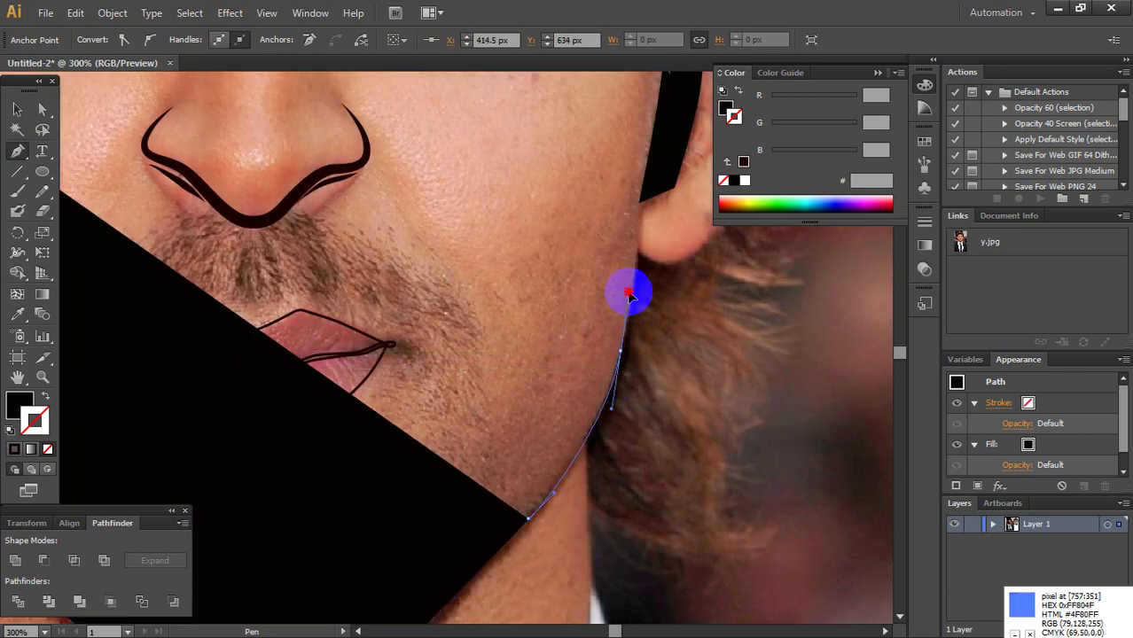
scroll(612, 390, down, 1)
scroll(607, 408, up, 3)
scroll(621, 354, up, 1)
click(655, 257)
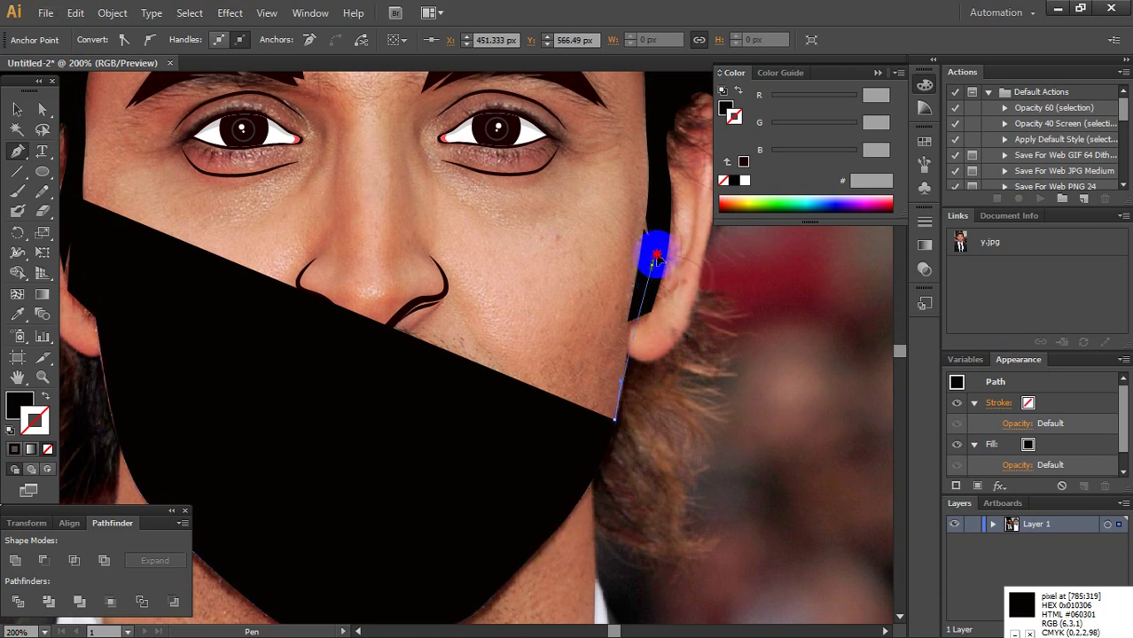
drag(661, 248, 645, 282)
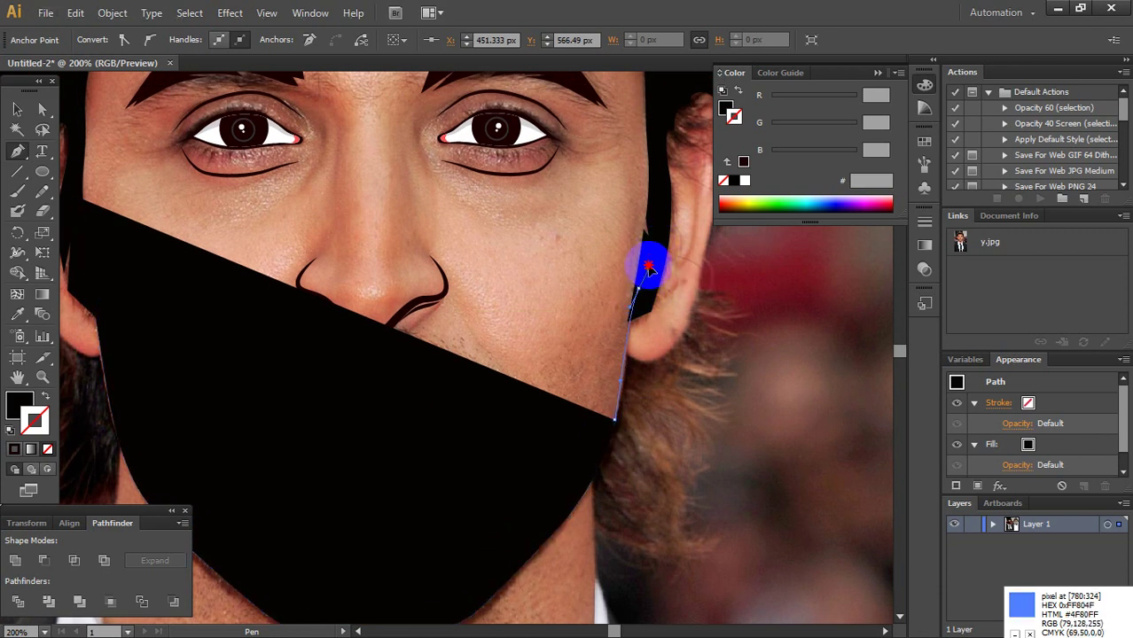
scroll(607, 451, down, 1)
scroll(612, 435, down, 2)
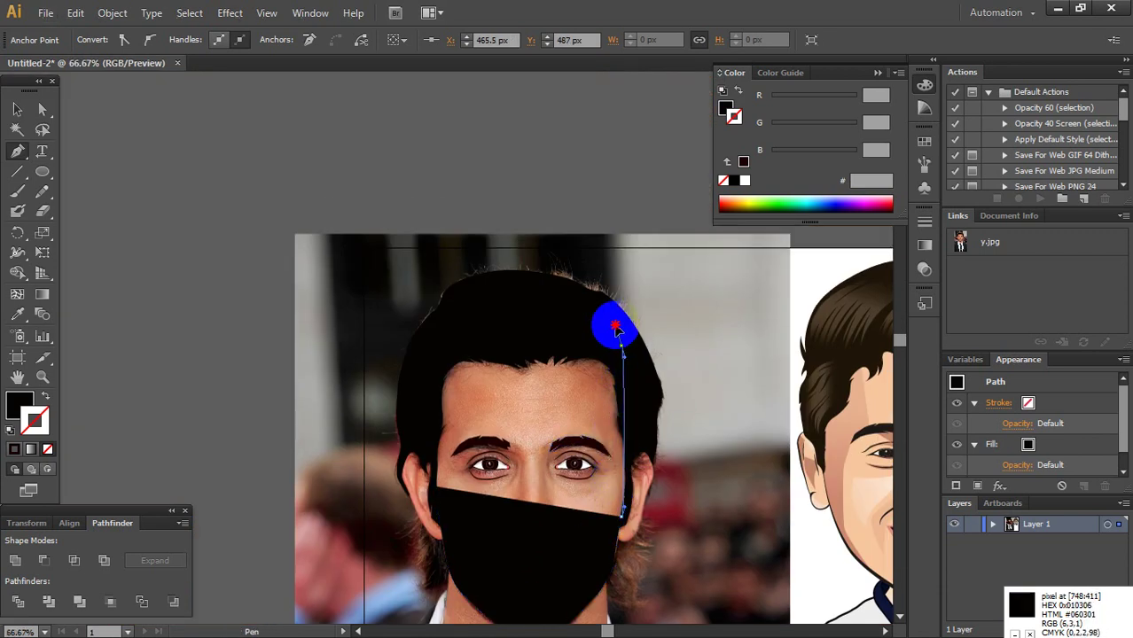
drag(605, 304, 600, 290)
drag(451, 324, 433, 328)
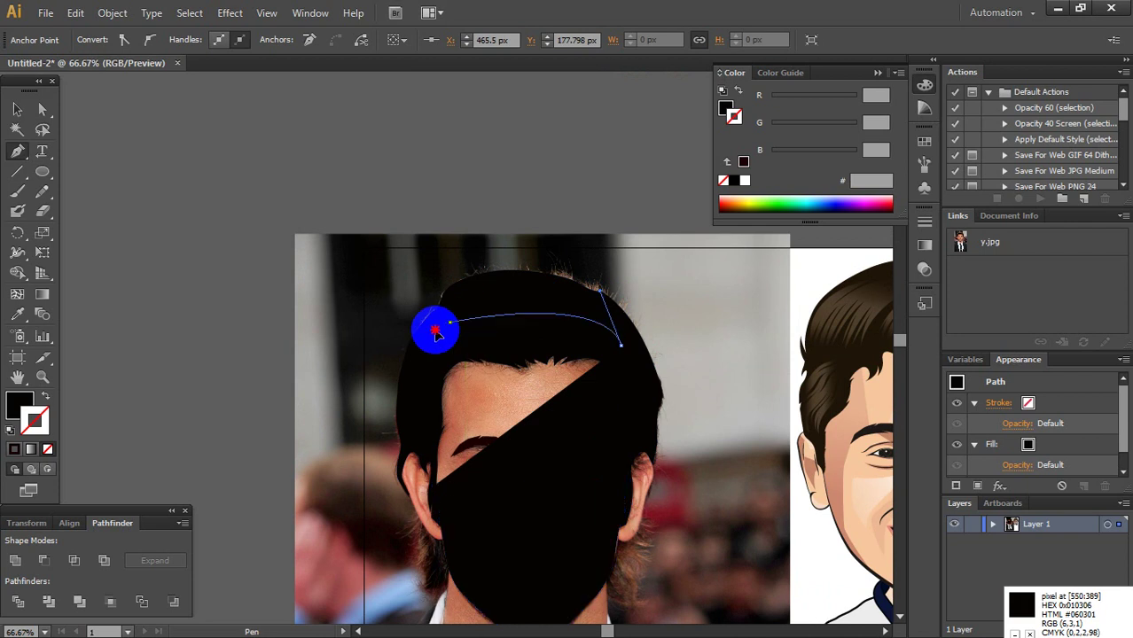
drag(436, 484, 435, 505)
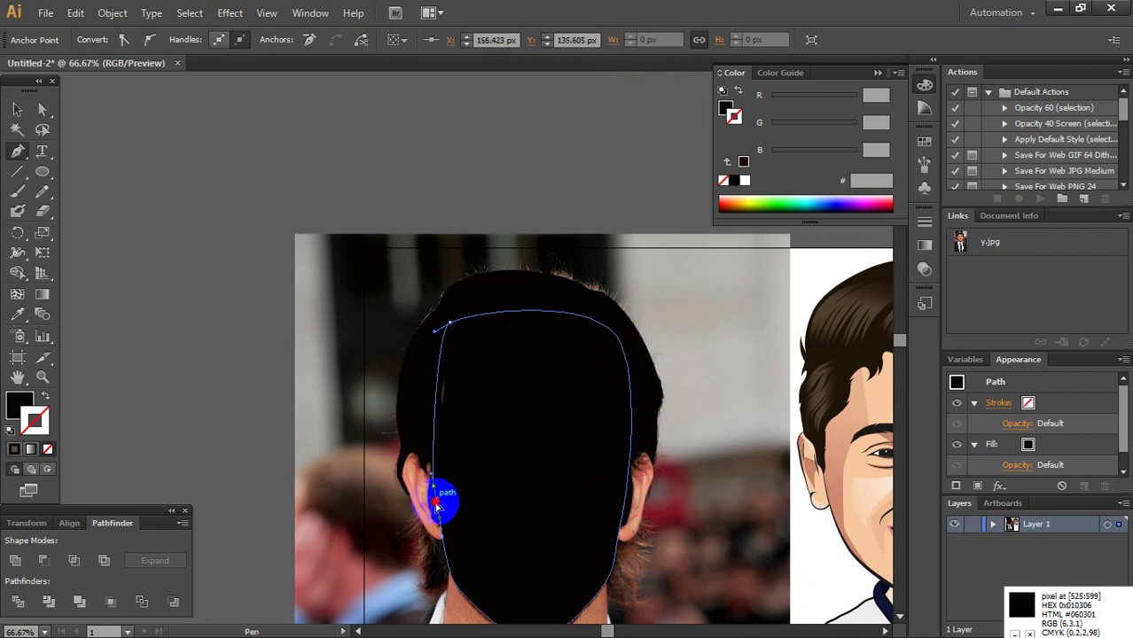
scroll(436, 512, down, 3)
scroll(397, 494, down, 2)
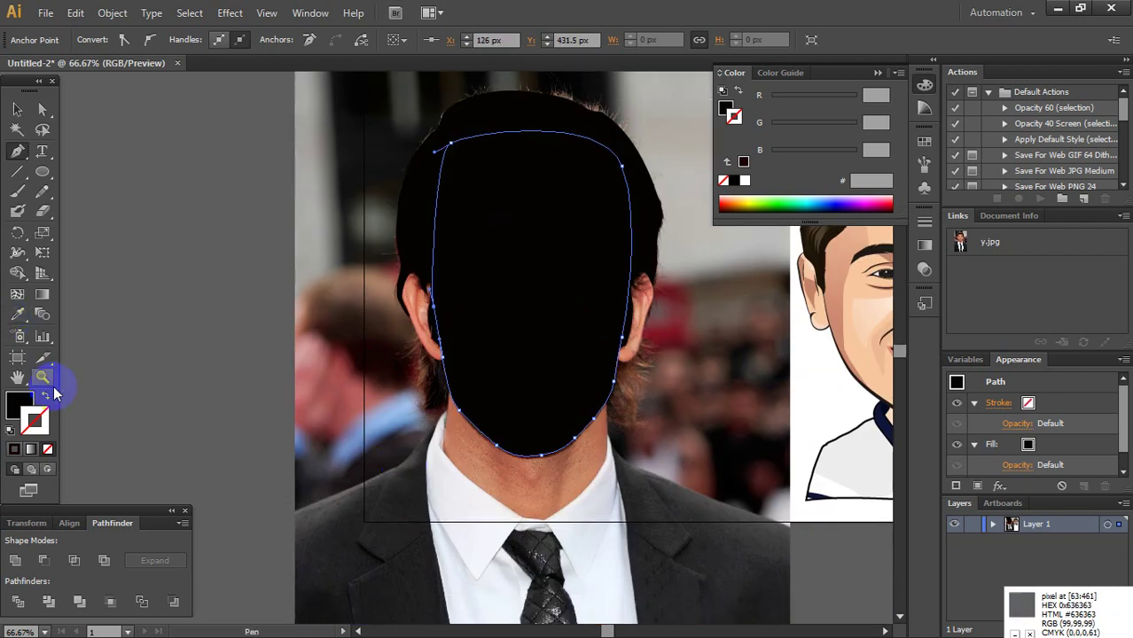
Swap the face shape's fill and stroke into a black outline and thicken its stroke weight.
click(47, 401)
click(16, 108)
click(233, 342)
scroll(506, 519, up, 1)
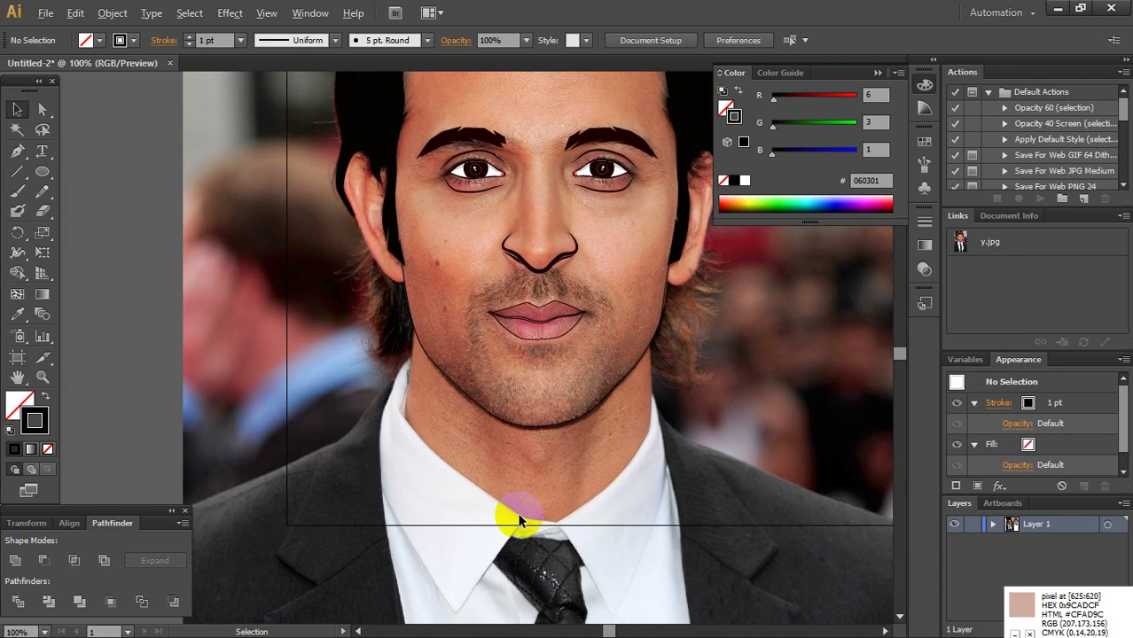
scroll(556, 441, up, 1)
click(552, 382)
click(209, 40)
text(10)
key(Return)
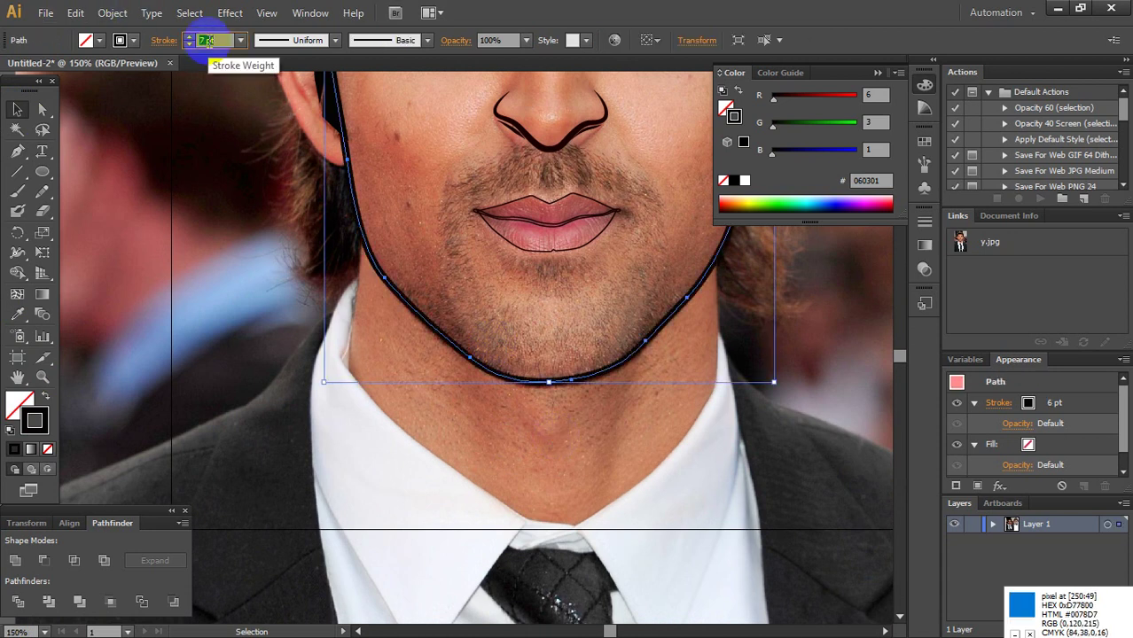
click(501, 392)
Bring the hair shape to the front, above the jawline outline.
scroll(427, 417, down, 2)
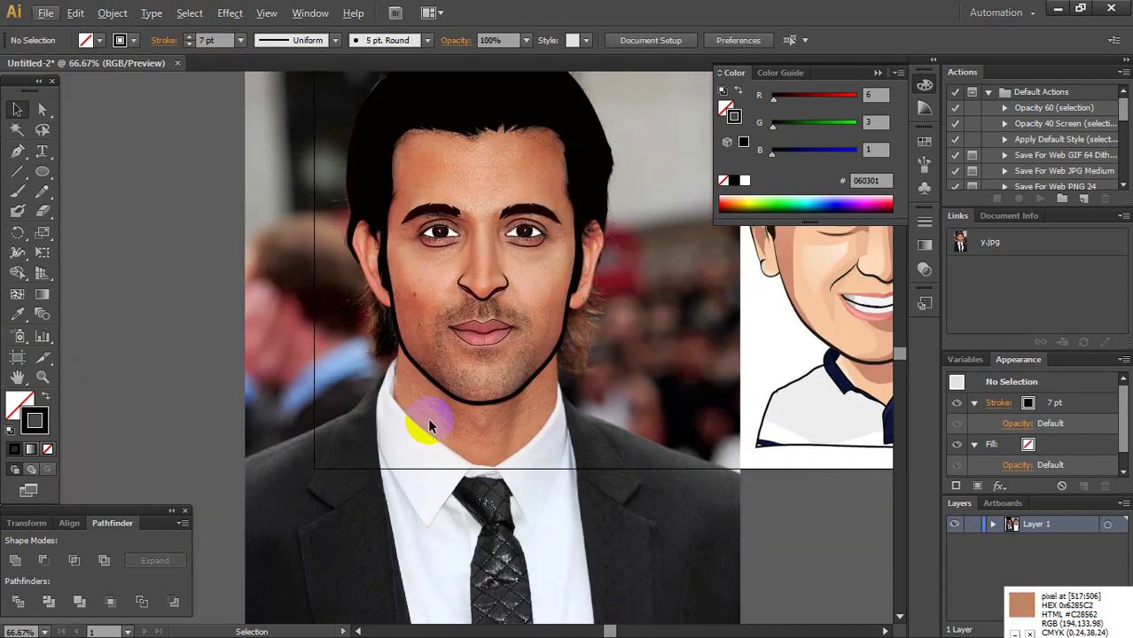
click(577, 325)
right_click(598, 146)
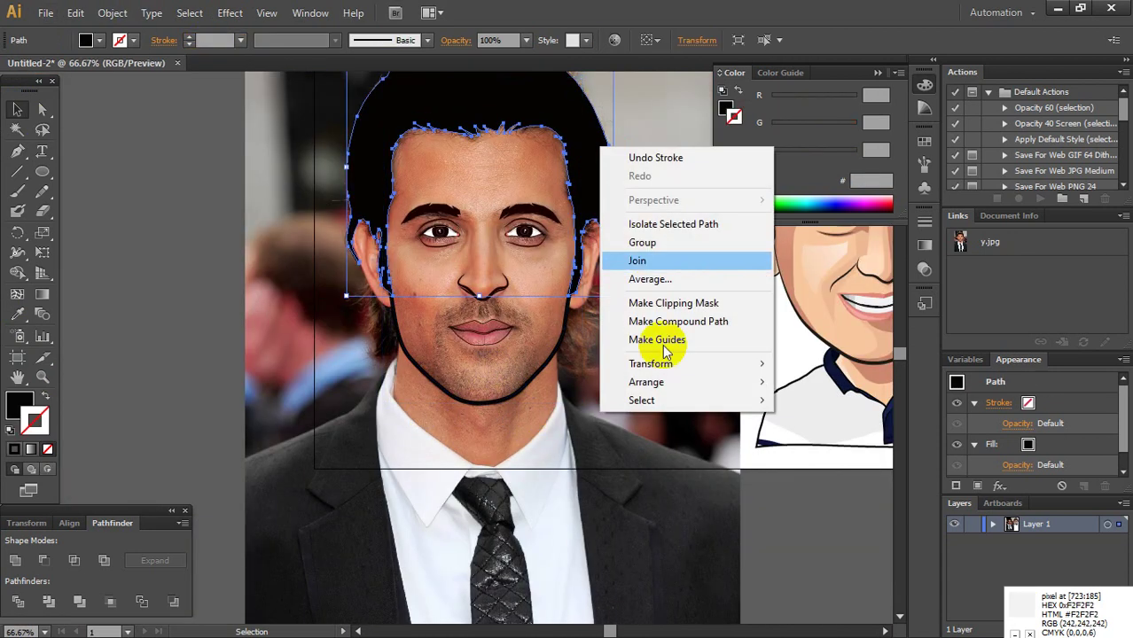
mouse_move(647, 382)
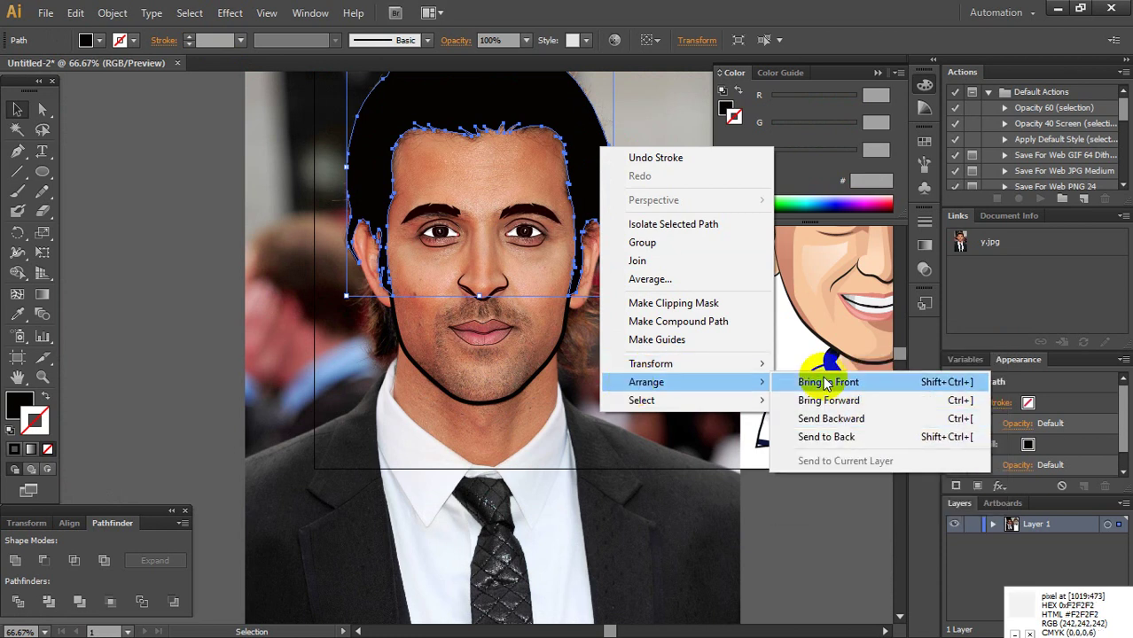
click(823, 382)
click(588, 459)
scroll(430, 410, up, 2)
scroll(230, 345, down, 2)
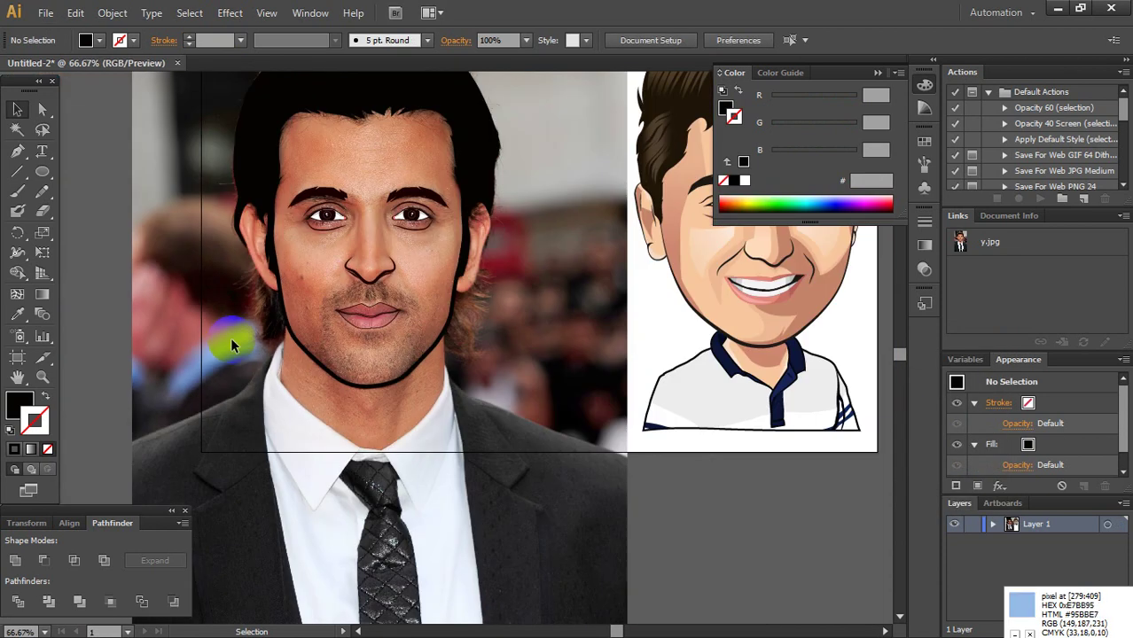
scroll(231, 335, up, 1)
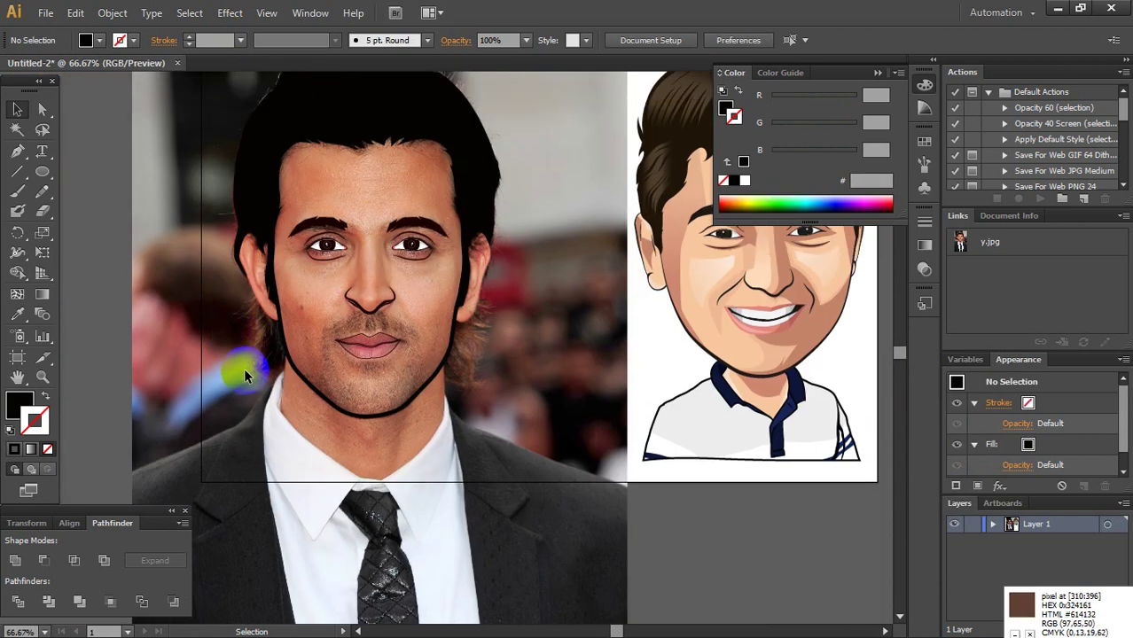
Select the face shape and fill it with the cartoon's skin colour using the Eyedropper.
click(351, 413)
key(a)
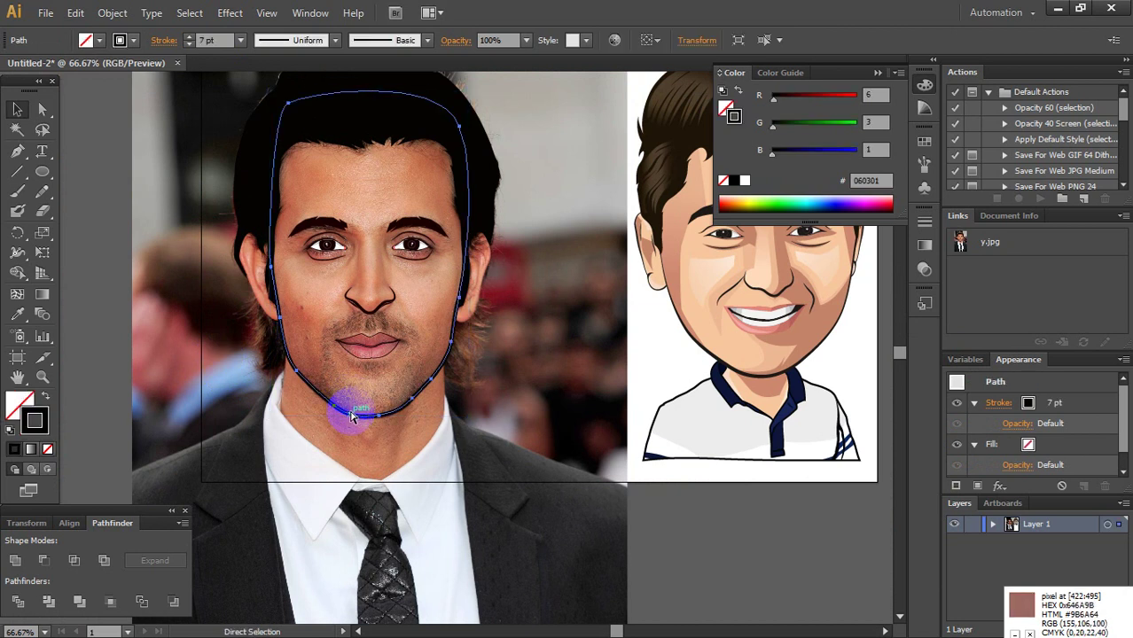
key(v)
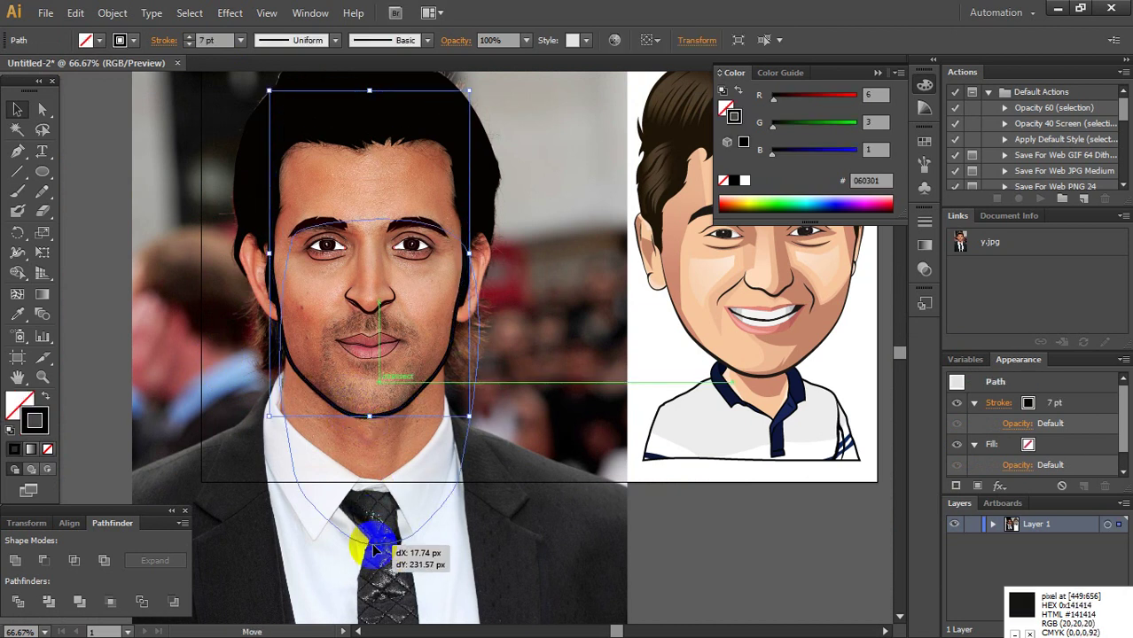
drag(368, 417, 371, 542)
key(ctrl+z)
click(16, 314)
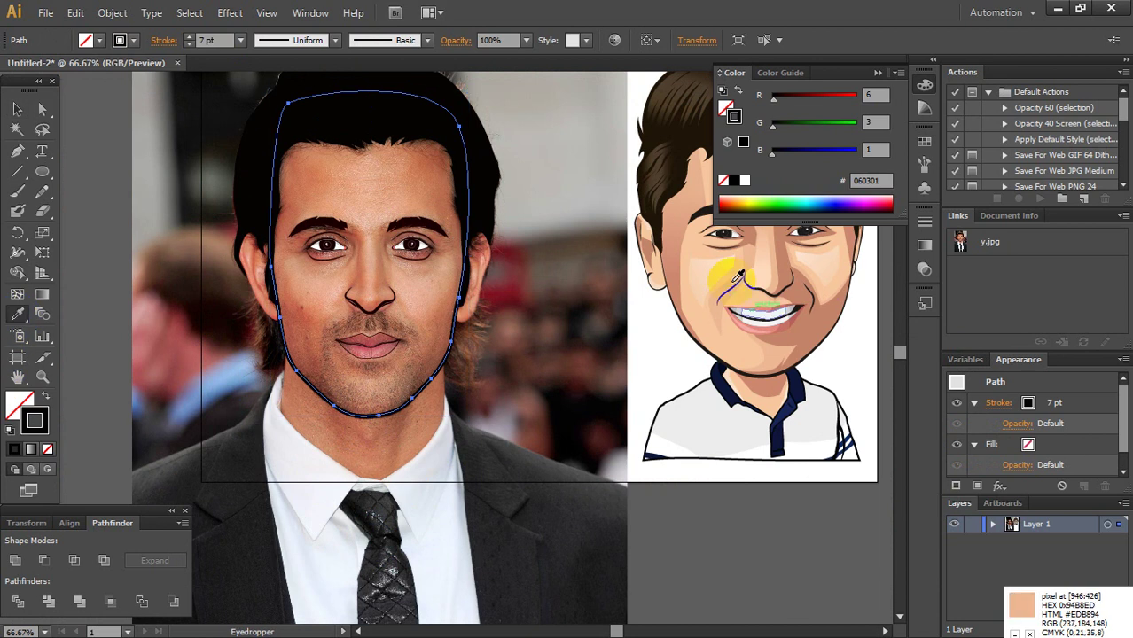
click(695, 238)
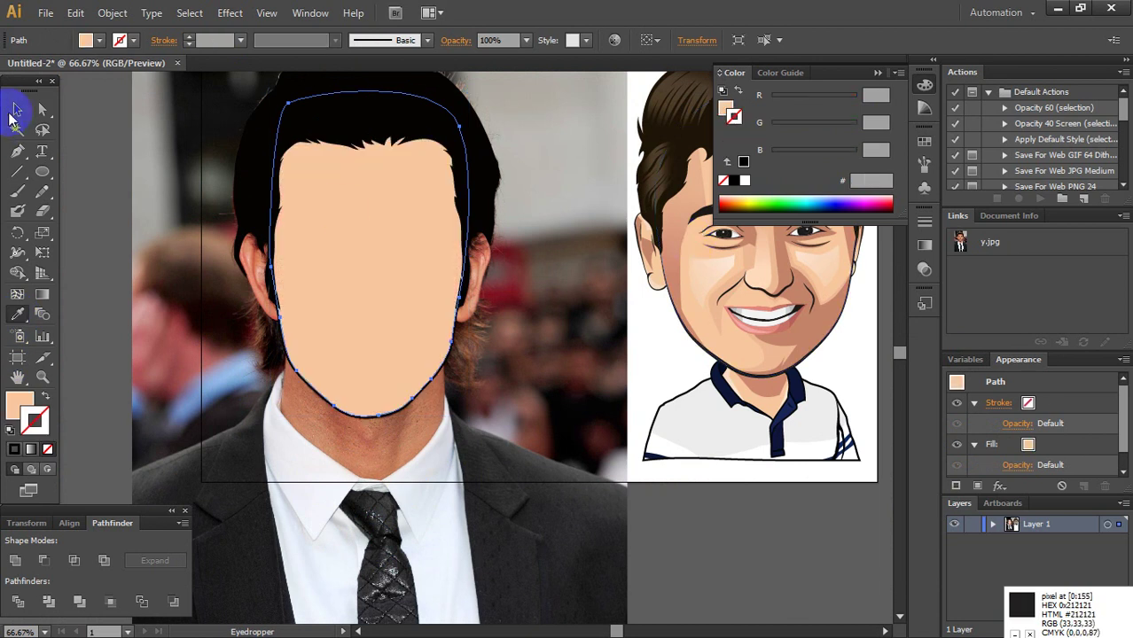
click(17, 109)
Confirm the face fill is skin tone F7C79F in the Color Picker.
click(224, 383)
click(329, 271)
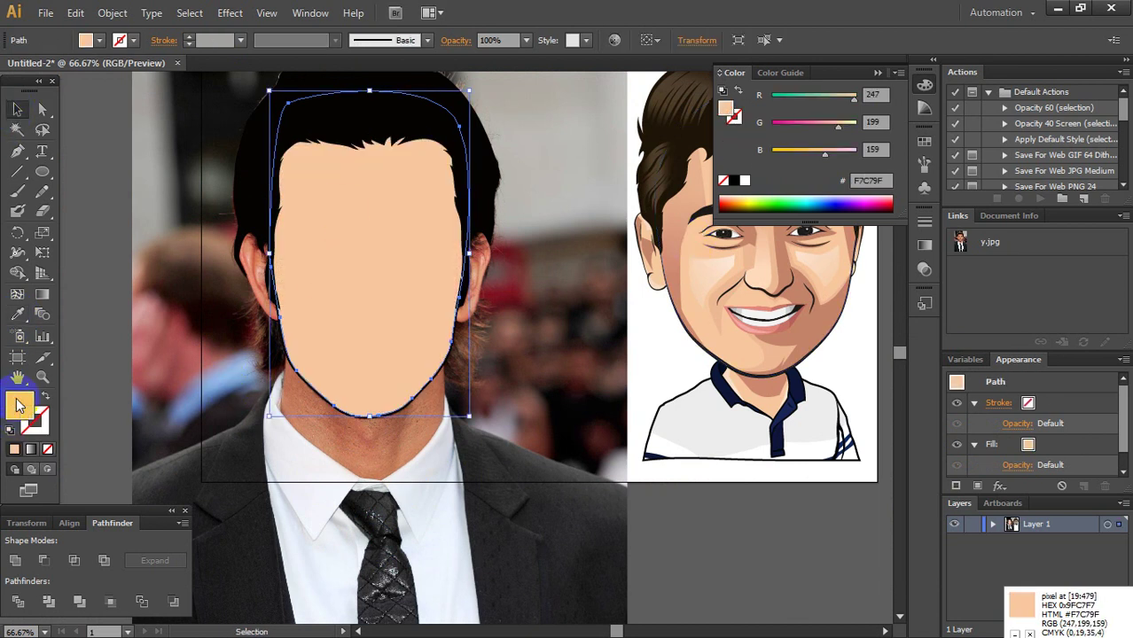
double_click(19, 406)
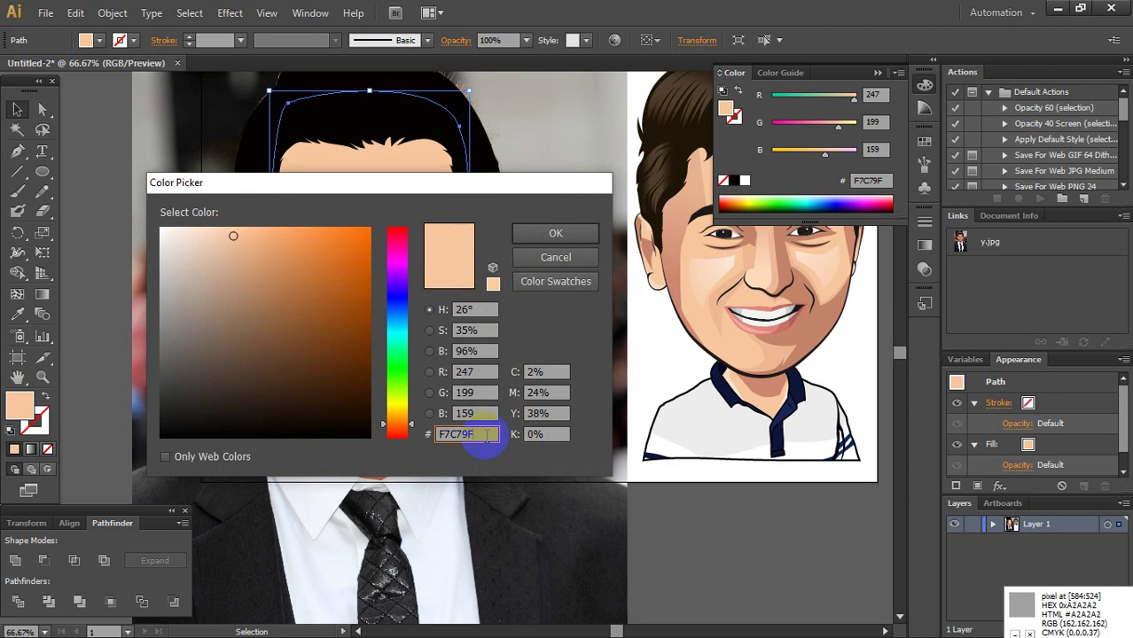
click(488, 434)
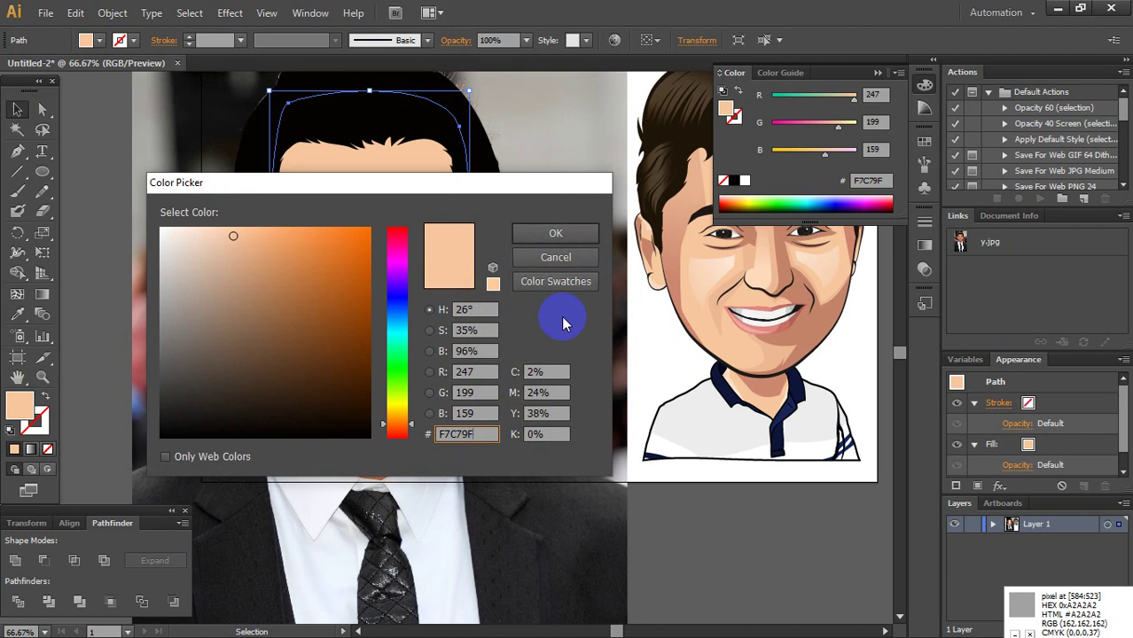
click(565, 264)
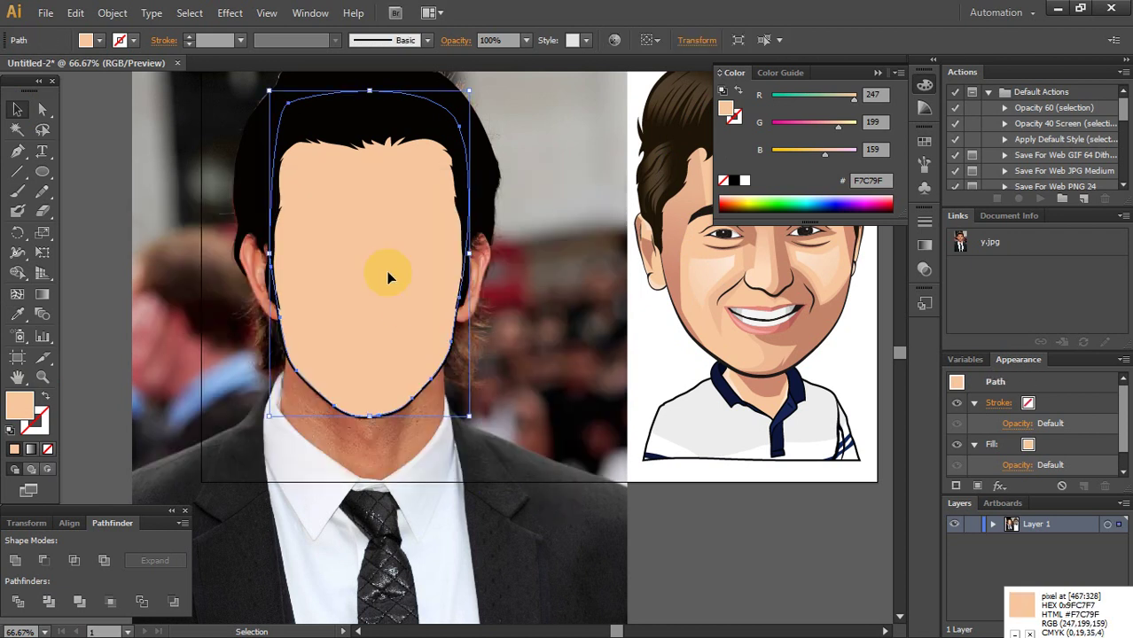
Send the skin-filled face backward beneath the lip and nose lines, keeping it above the photo.
key(ctrl+[)
key(ctrl+[)
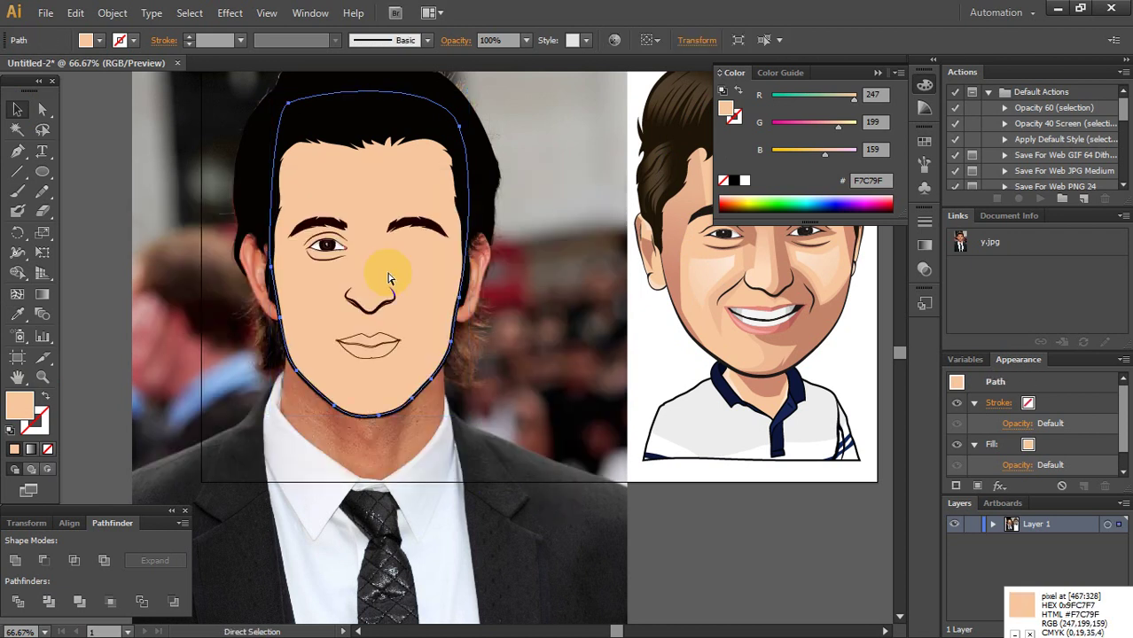
key(ctrl+[)
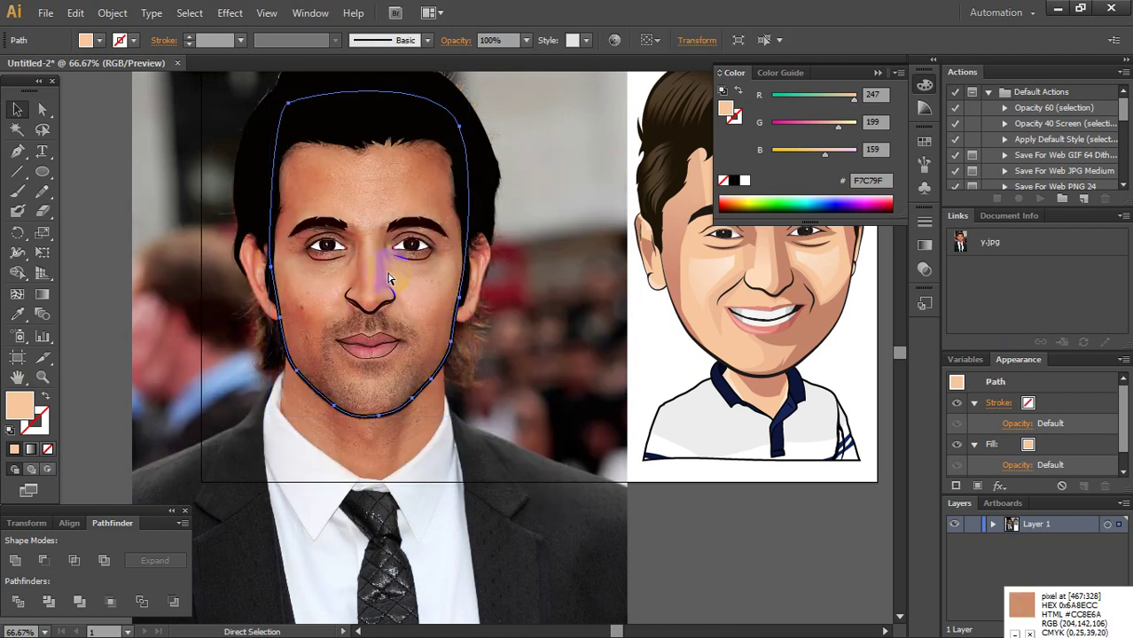
key(ctrl+])
key(ctrl+[)
key(ctrl+])
key(ctrl+[)
key(ctrl+])
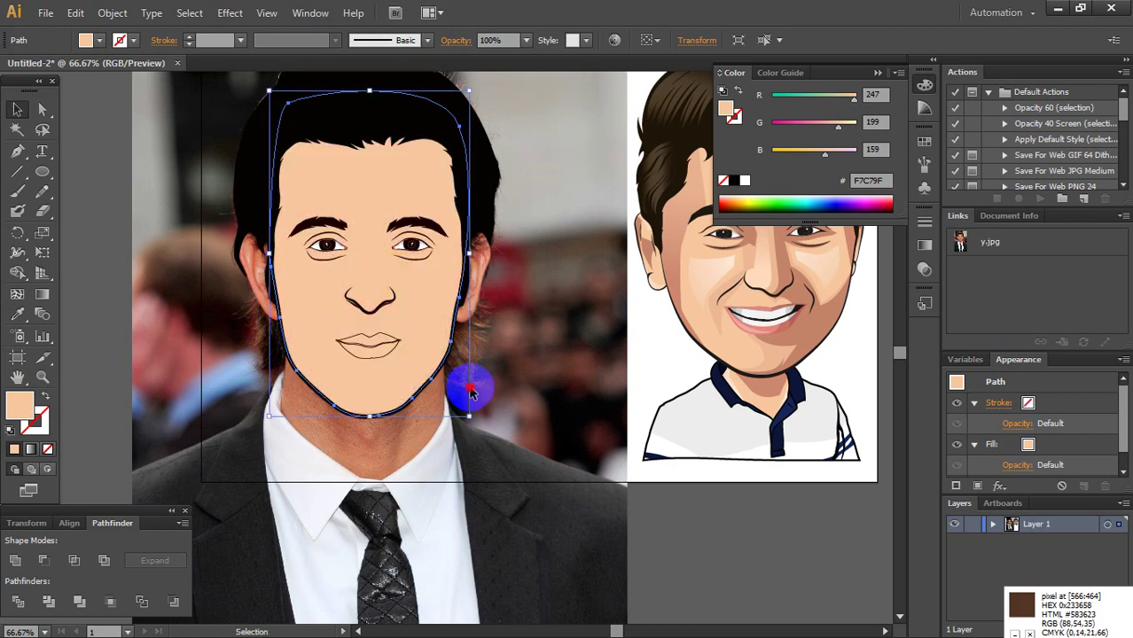
click(468, 385)
Brush strokes along the nose's left and right edges and extend the hair strand's edge.
scroll(260, 344, up, 3)
scroll(231, 366, up, 2)
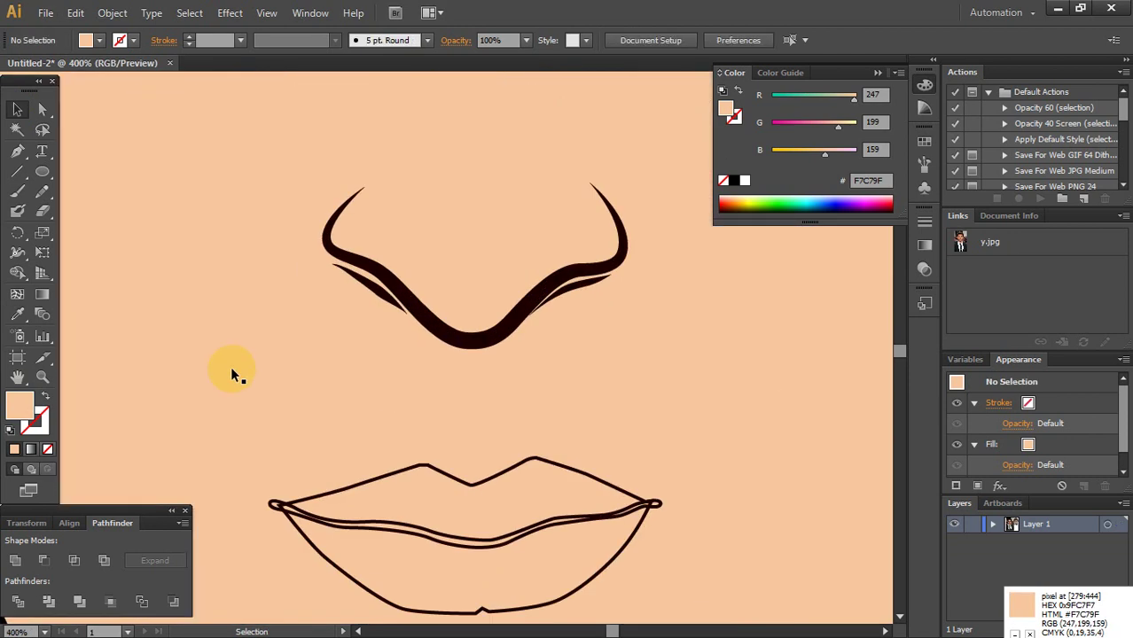
drag(342, 266, 363, 286)
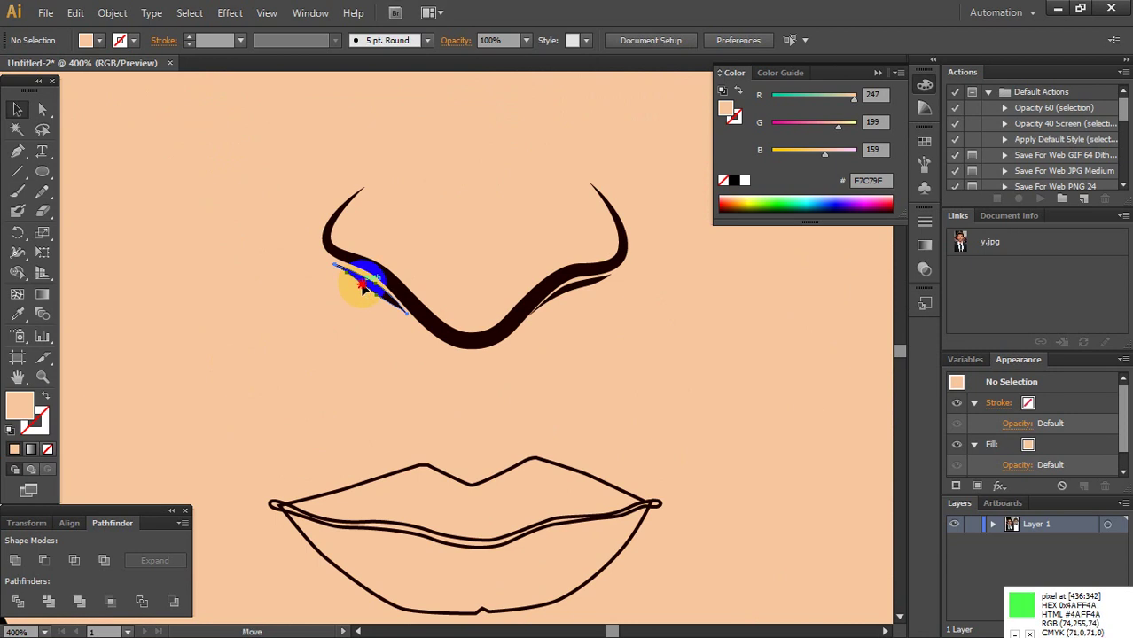
scroll(607, 309, up, 2)
drag(639, 265, 577, 292)
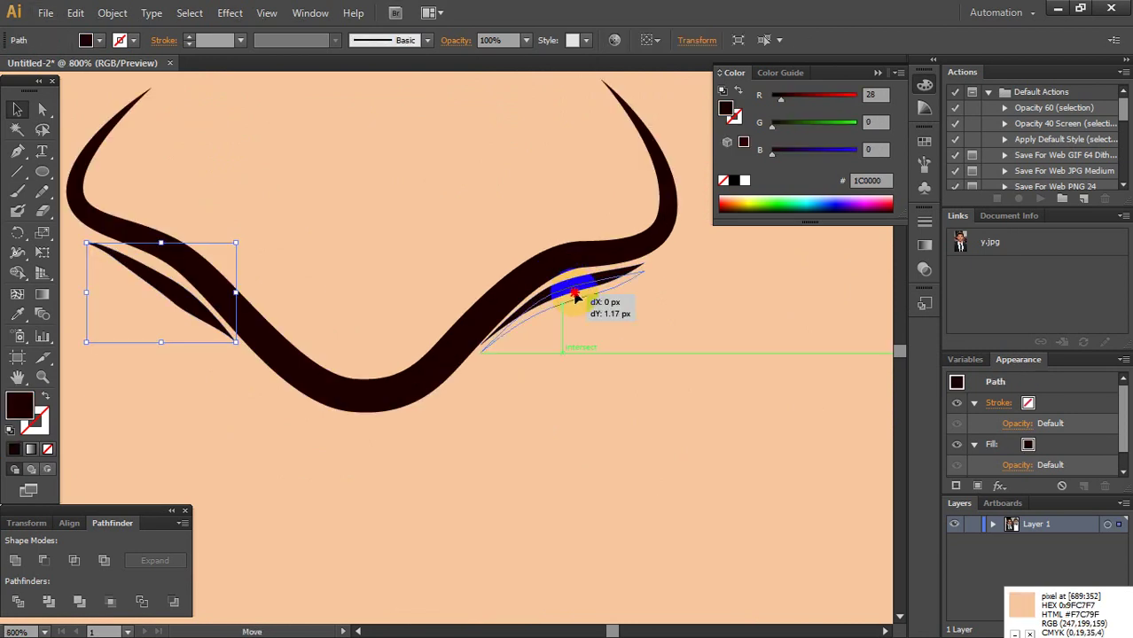
drag(151, 280, 182, 292)
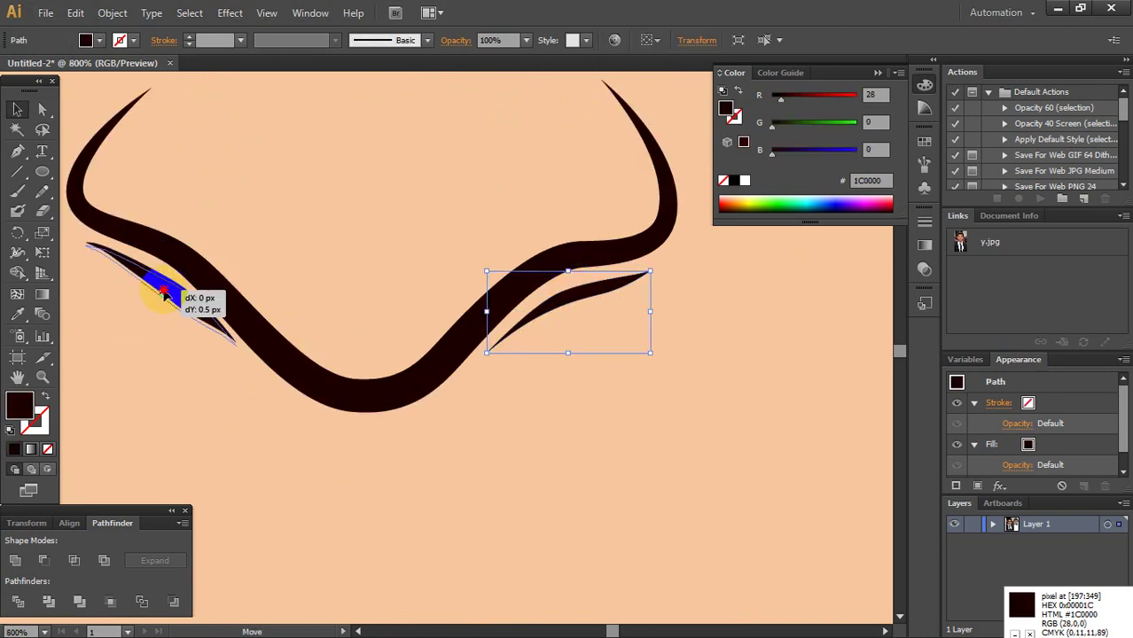
scroll(378, 420, down, 9)
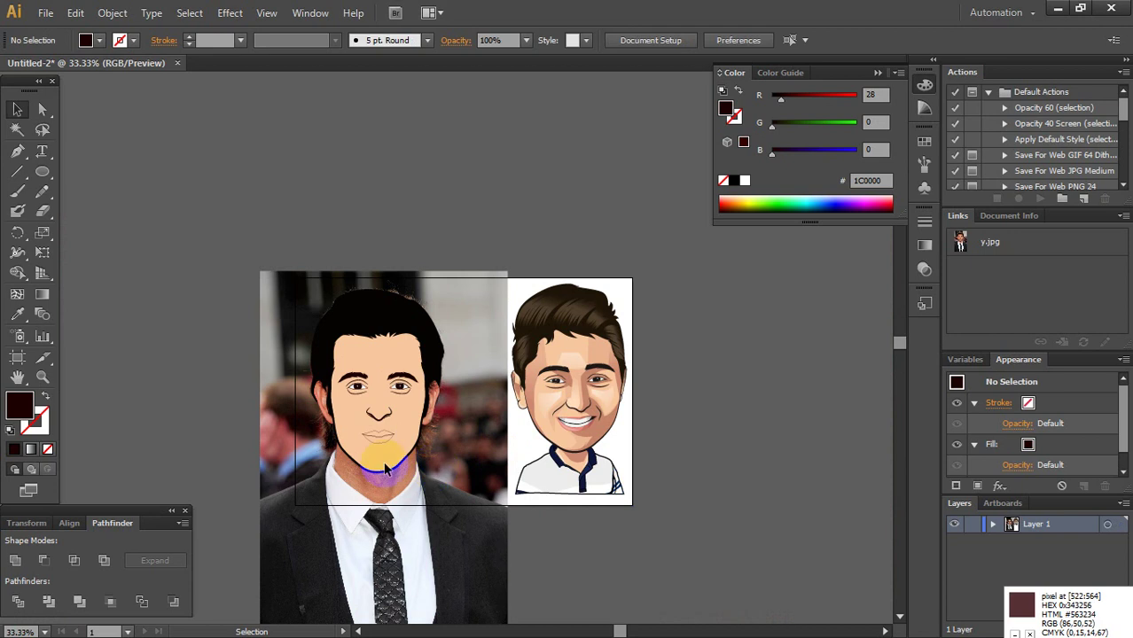
scroll(328, 466, up, 3)
scroll(299, 375, down, 1)
scroll(299, 375, down, 1)
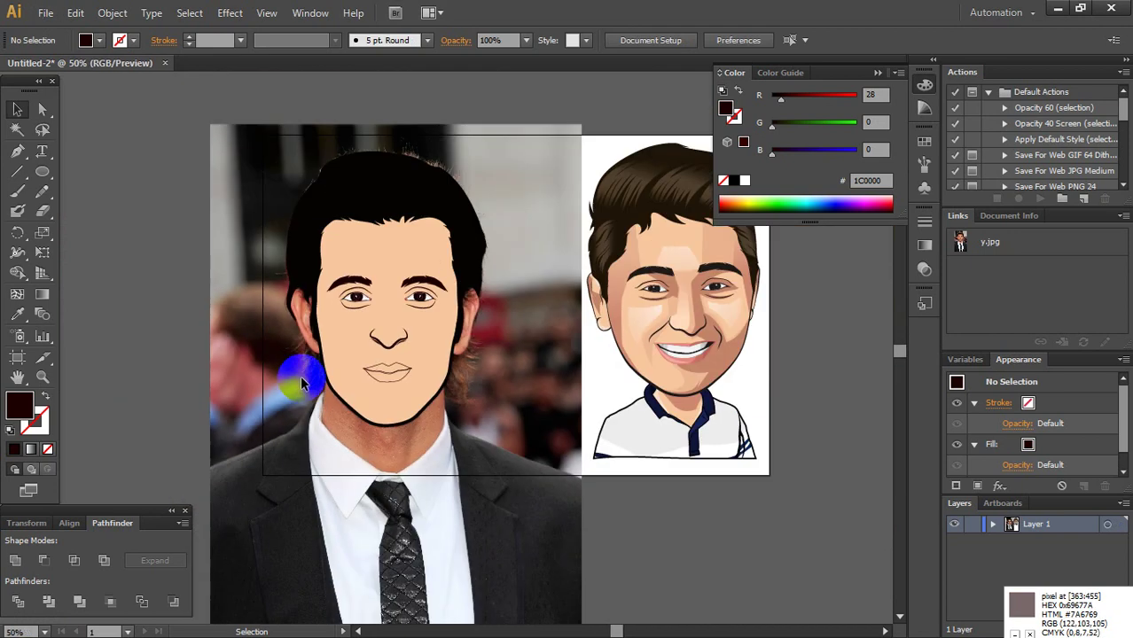
scroll(410, 352, up, 3)
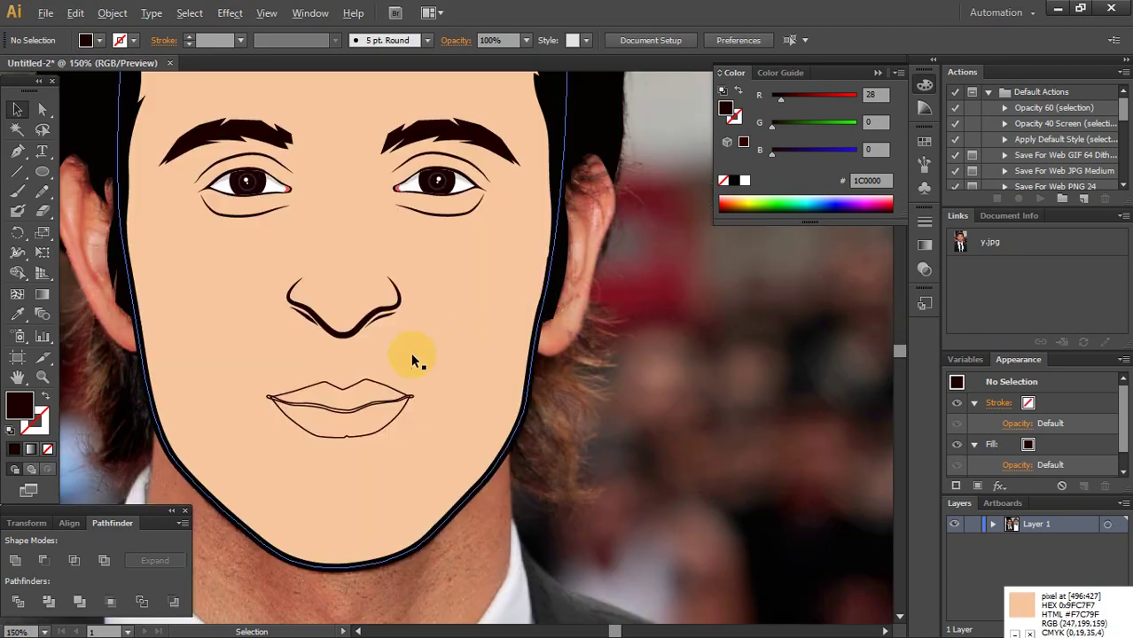
Lower both nose shadow strokes to 50% opacity.
click(371, 318)
shift+click(299, 323)
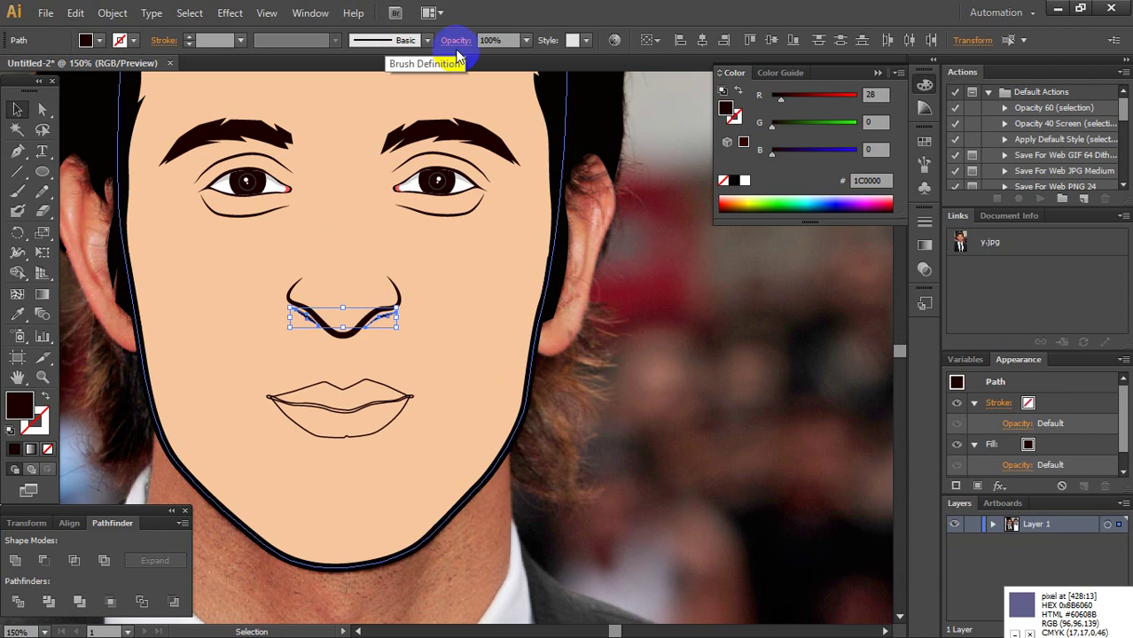
click(526, 39)
click(545, 168)
click(519, 406)
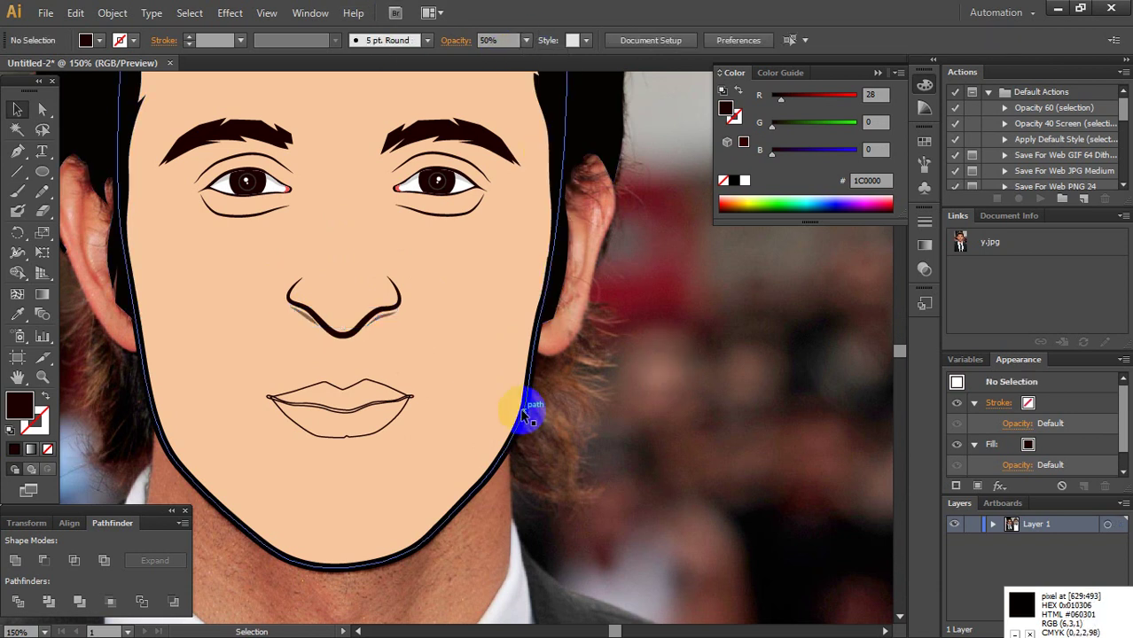
scroll(507, 409, down, 3)
scroll(374, 476, right, 2)
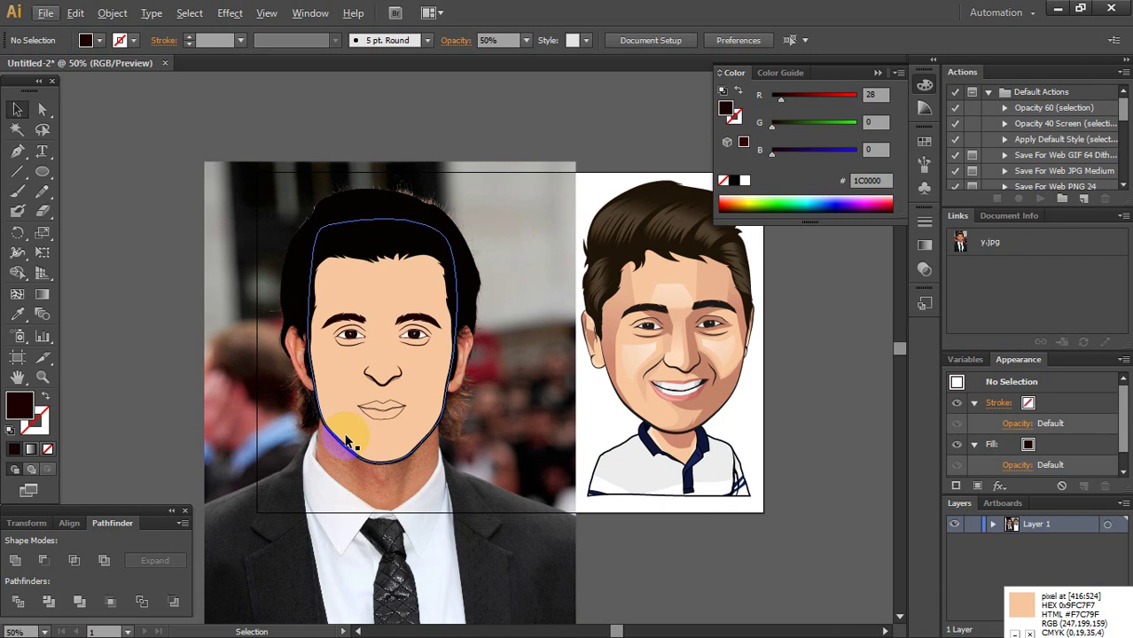
Pen-trace the left ear's outer edge down to the lower ear.
scroll(284, 368, up, 4)
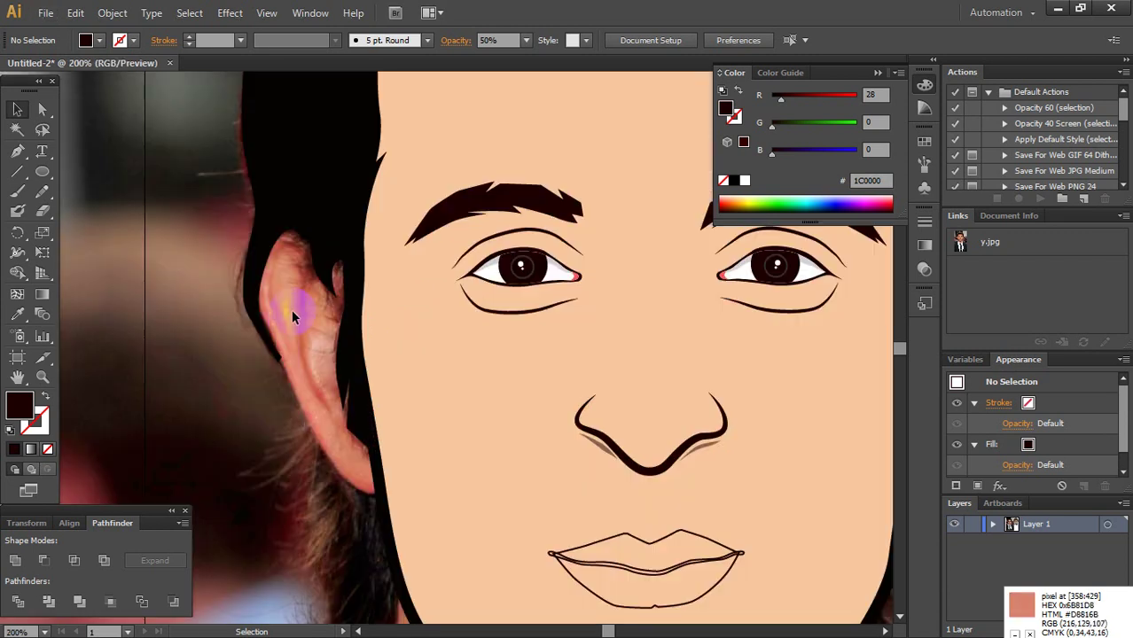
click(18, 151)
scroll(240, 304, up, 2)
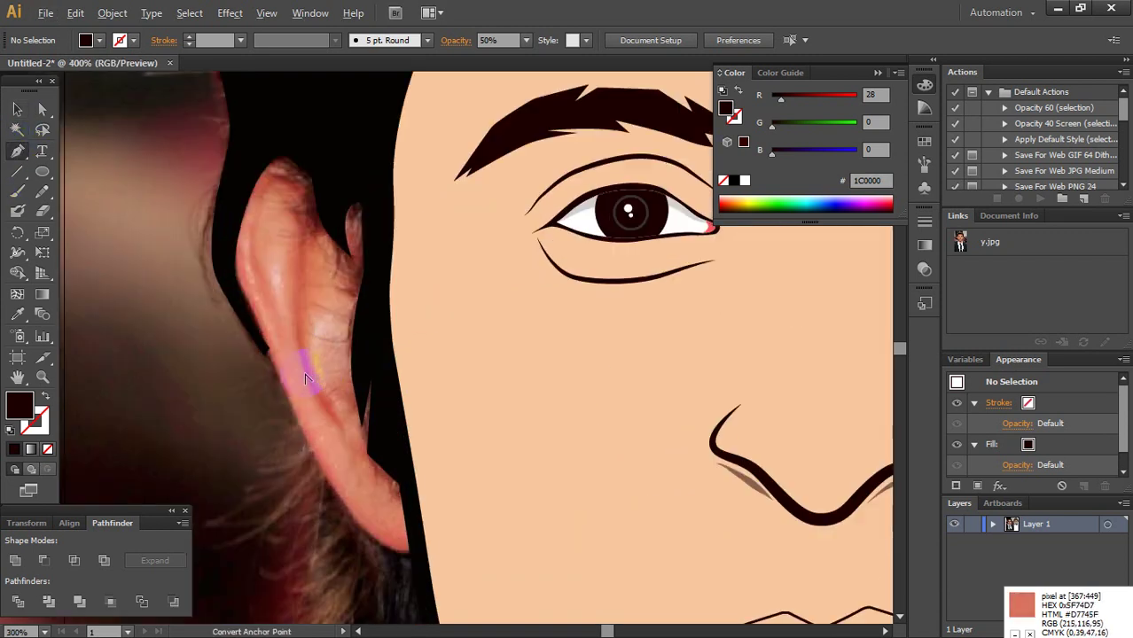
drag(226, 304, 250, 350)
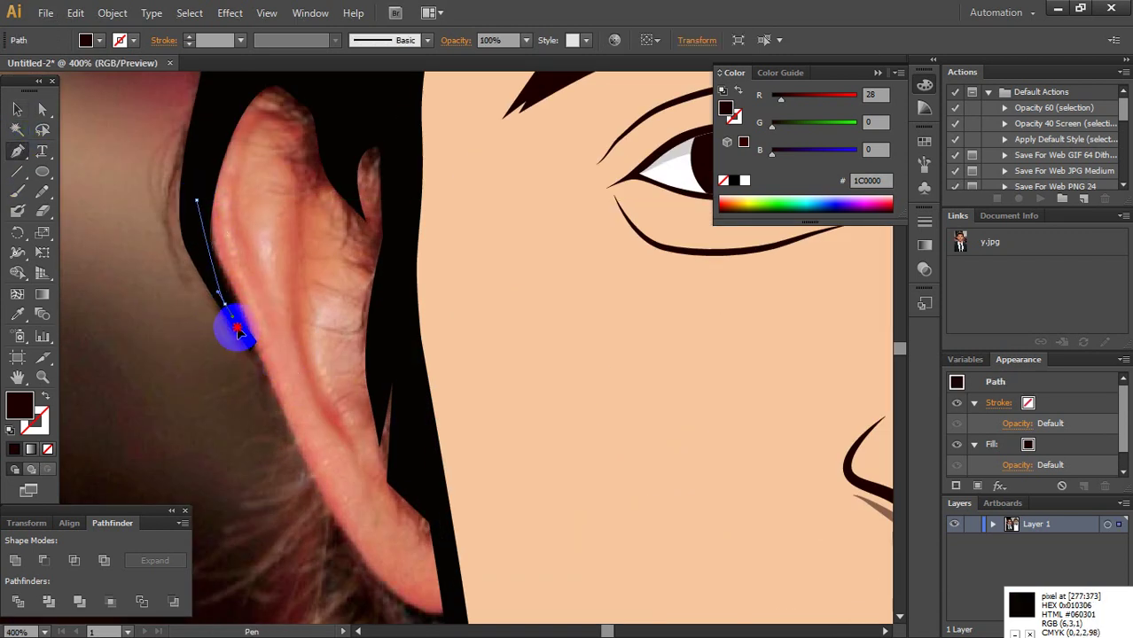
drag(290, 435, 310, 495)
scroll(314, 494, down, 3)
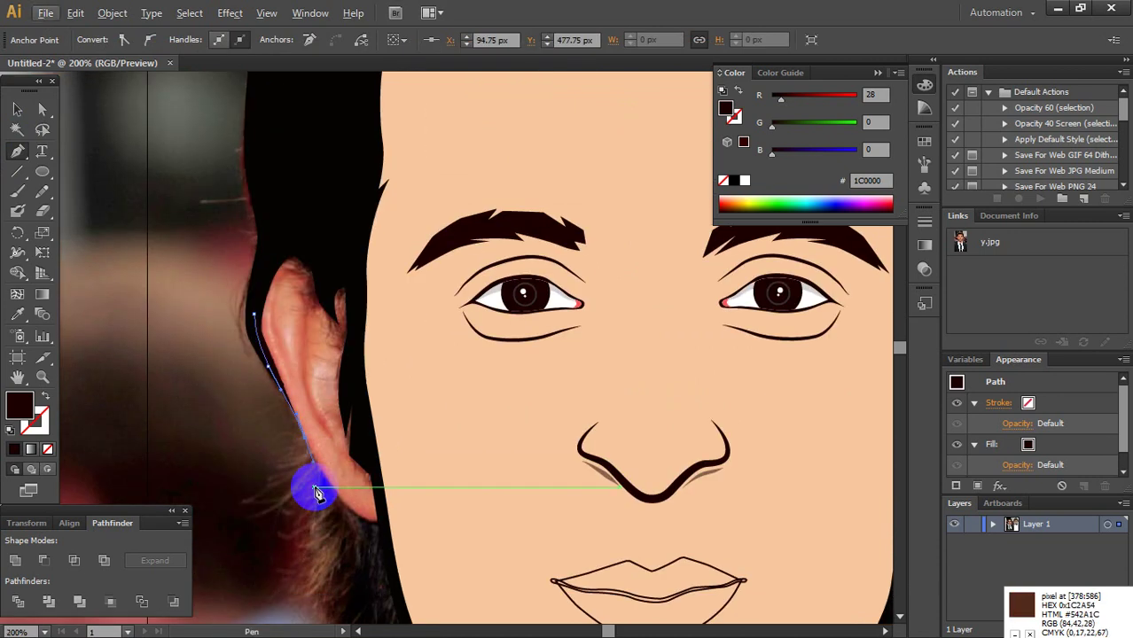
scroll(392, 526, up, 2)
drag(383, 501, 398, 499)
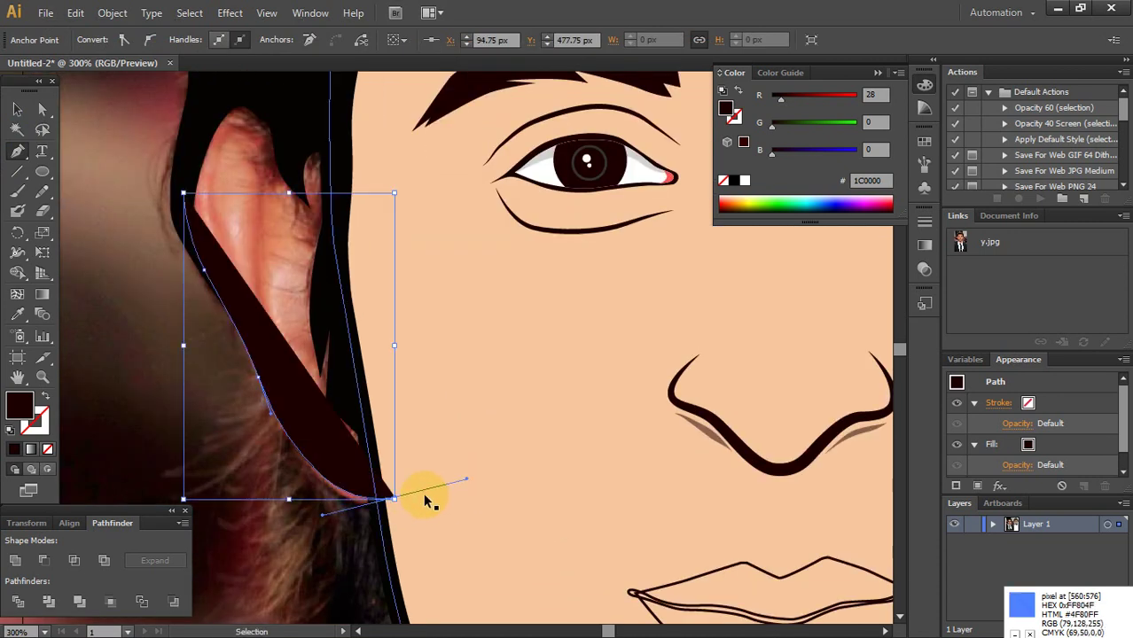
Continue the ear outline up the side of the head and round its top, closing the path.
drag(467, 493, 457, 514)
click(381, 497)
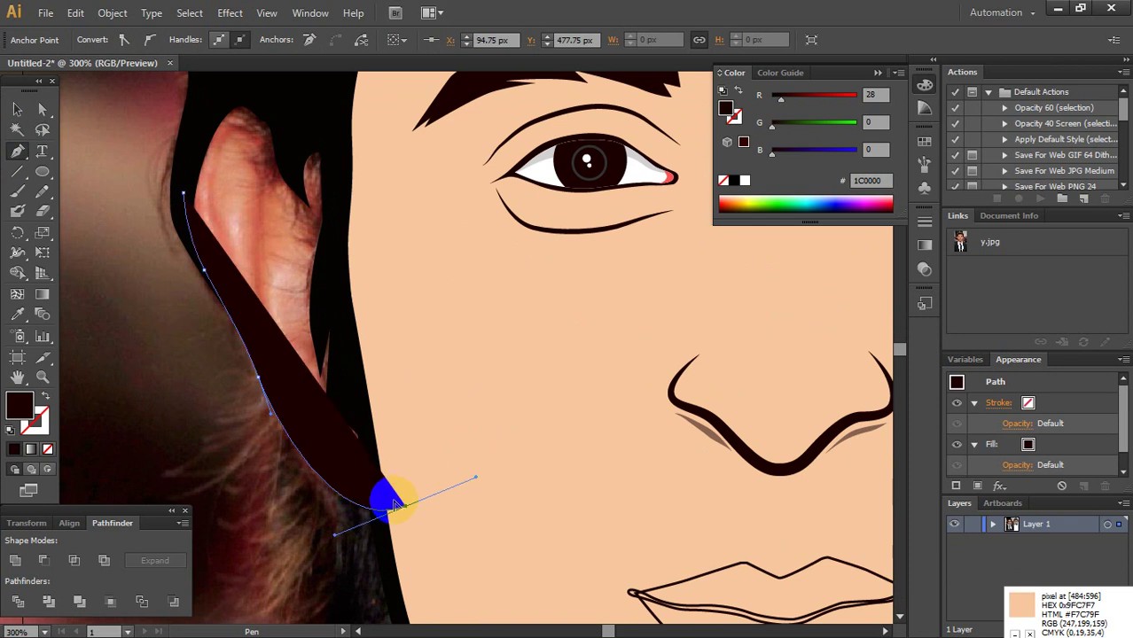
scroll(392, 308, down, 1)
drag(383, 285, 392, 309)
drag(311, 196, 328, 195)
drag(257, 258, 261, 323)
click(17, 109)
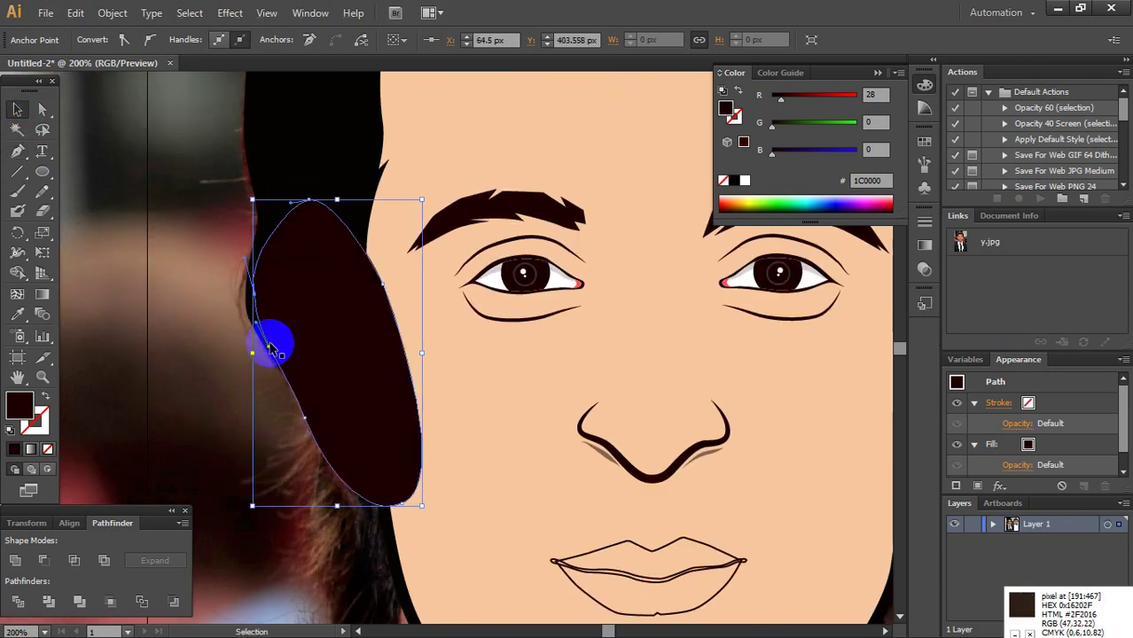
click(17, 313)
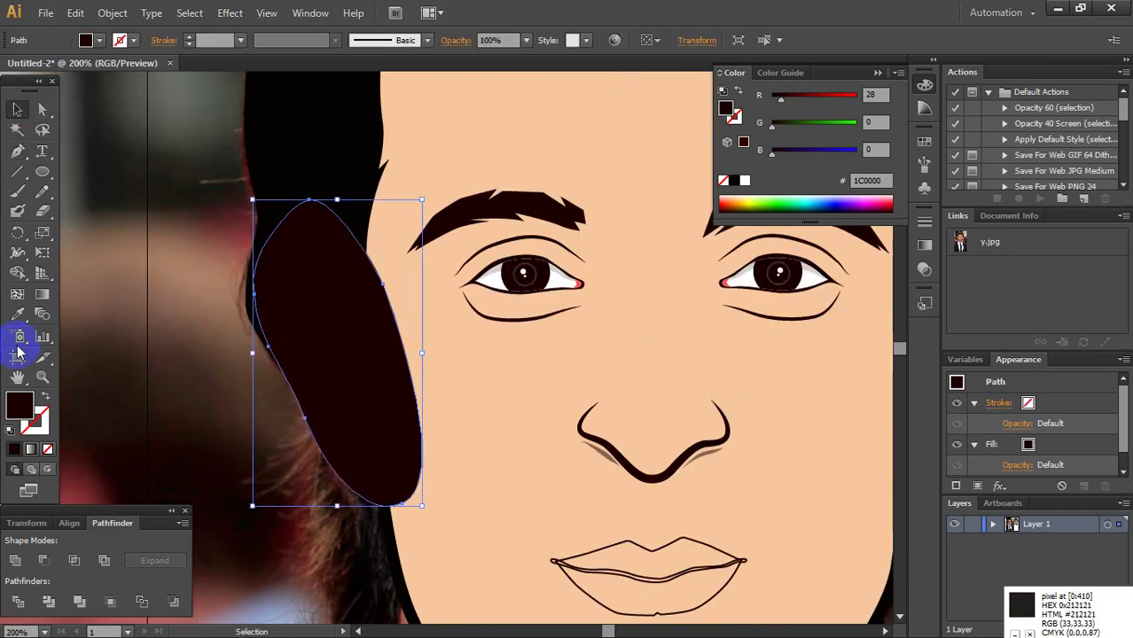
Keep the ear as a black outline and send it one level backward behind the face.
click(390, 551)
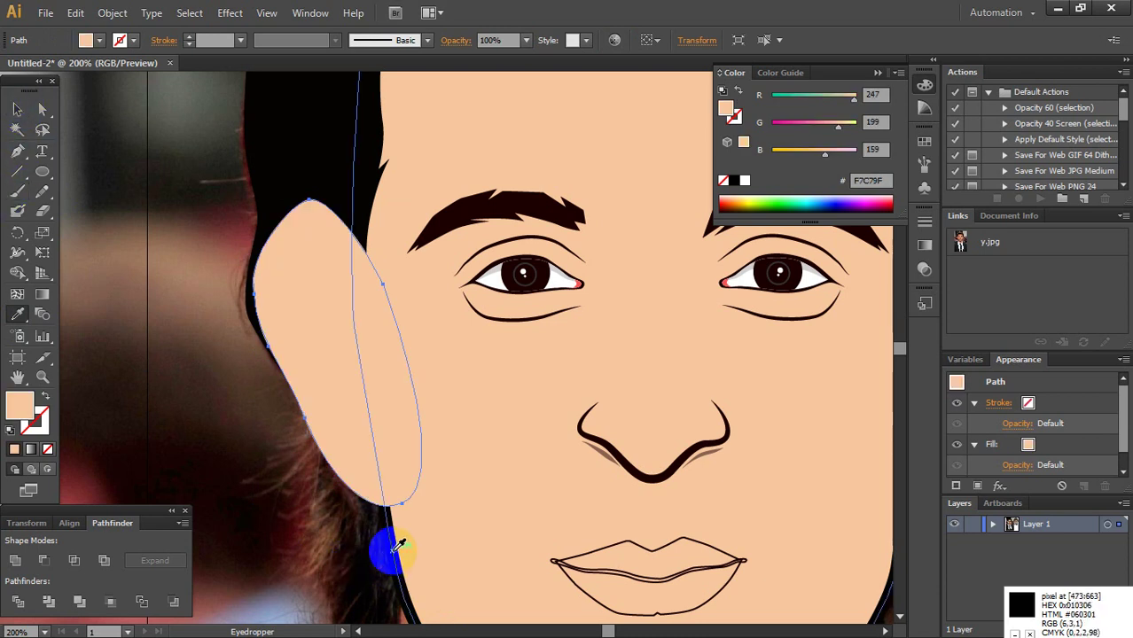
key(ctrl+z)
click(17, 109)
click(228, 405)
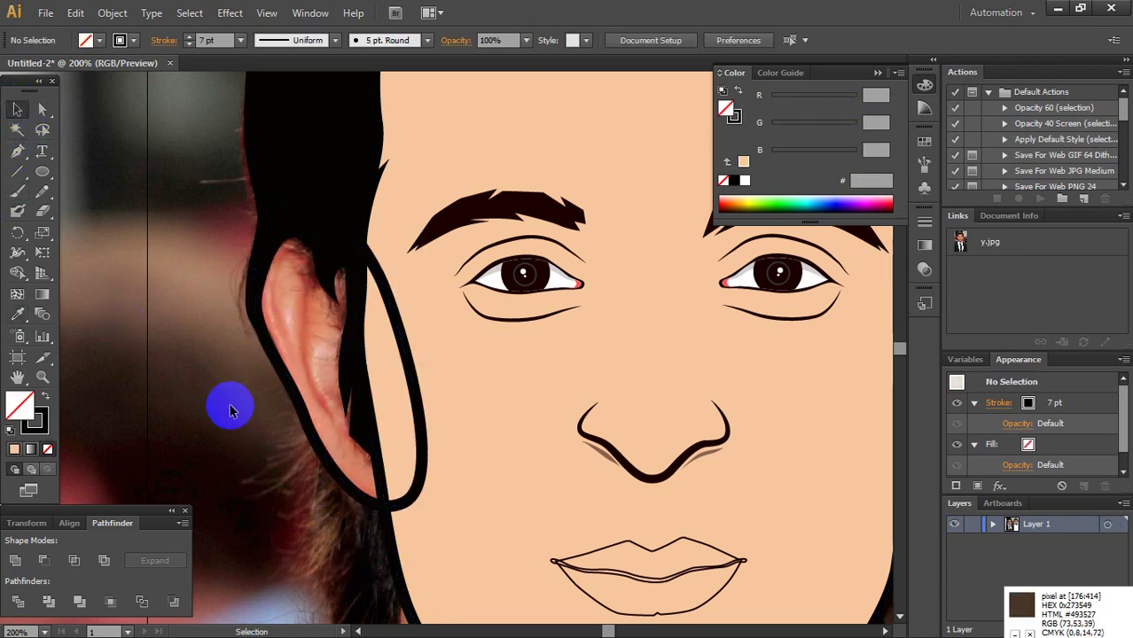
click(306, 410)
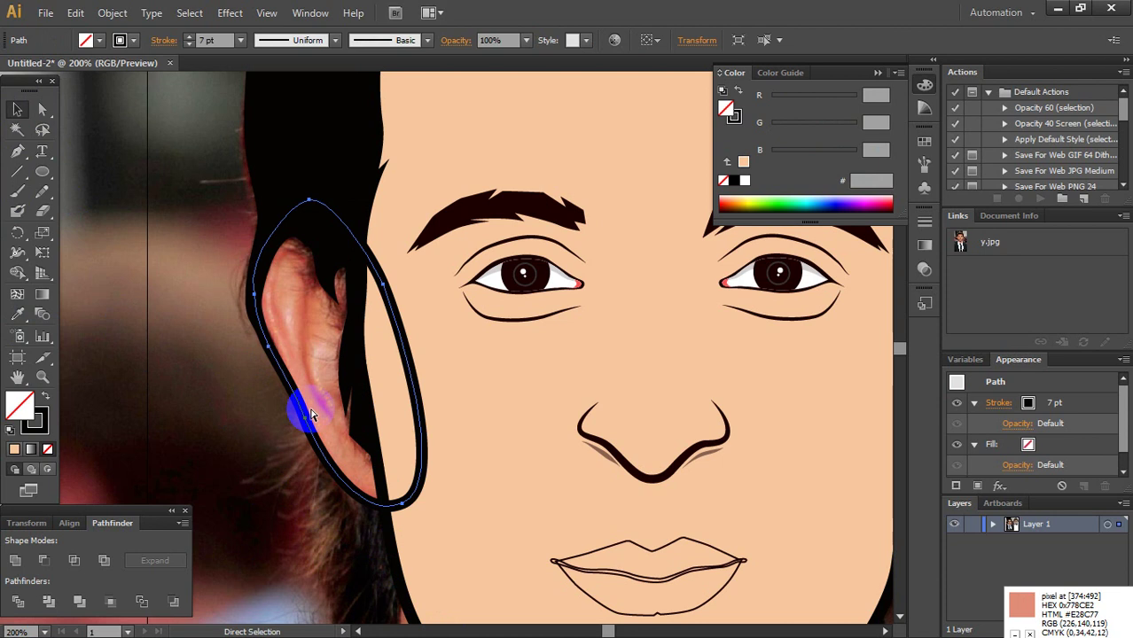
key(ctrl+bracketleft)
key(ctrl+bracketright)
key(ctrl+bracketleft)
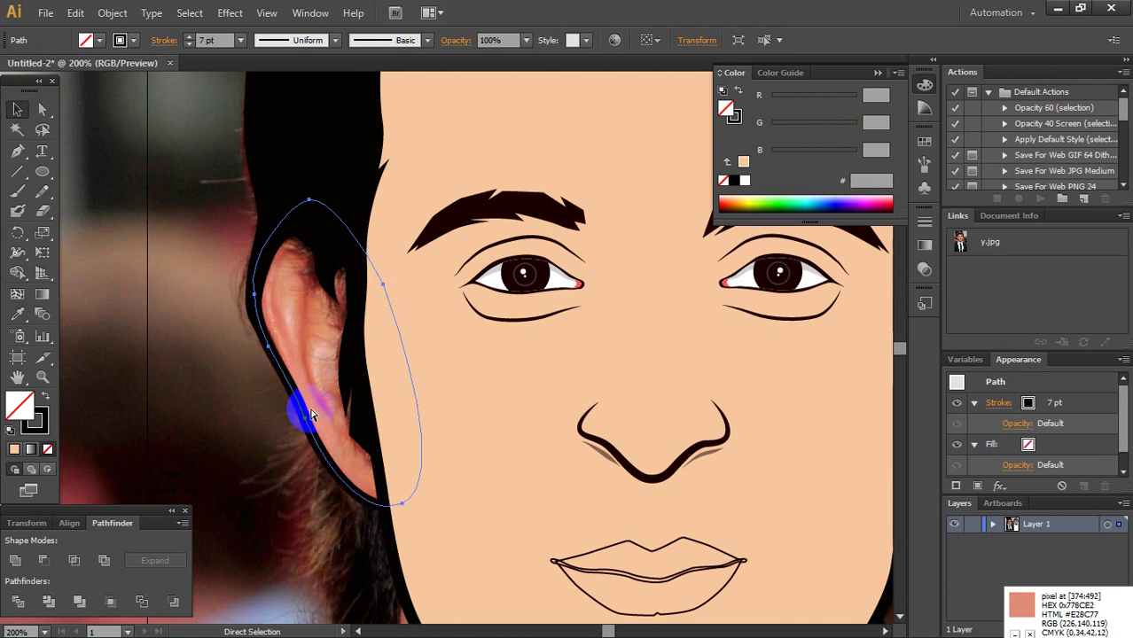
right_click(293, 408)
mouse_move(333, 370)
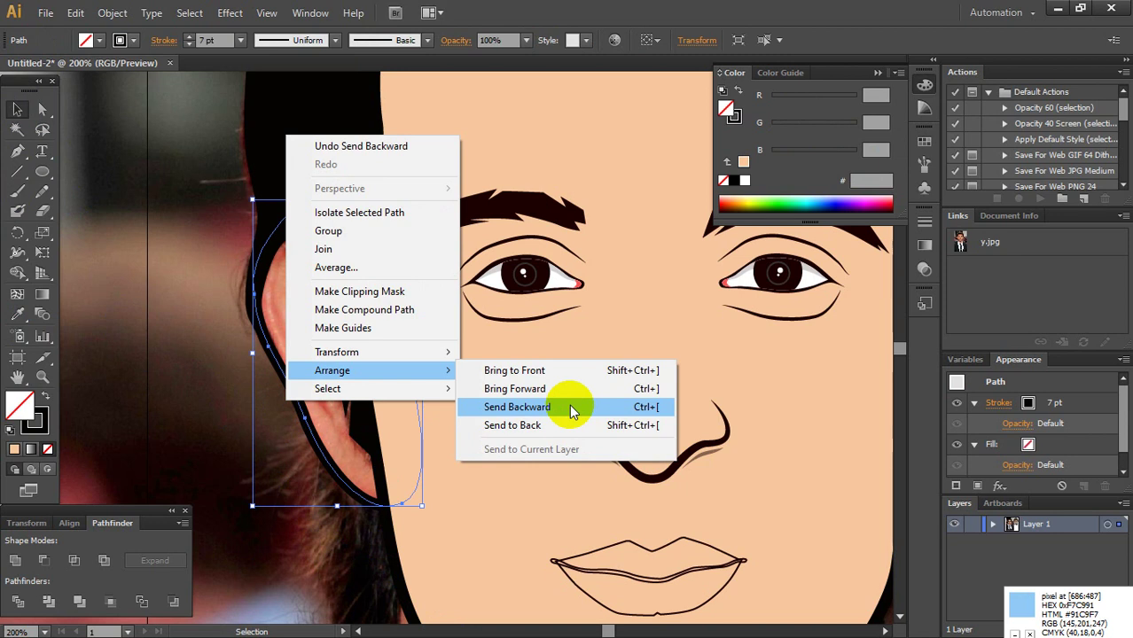
click(180, 321)
click(285, 410)
click(302, 404)
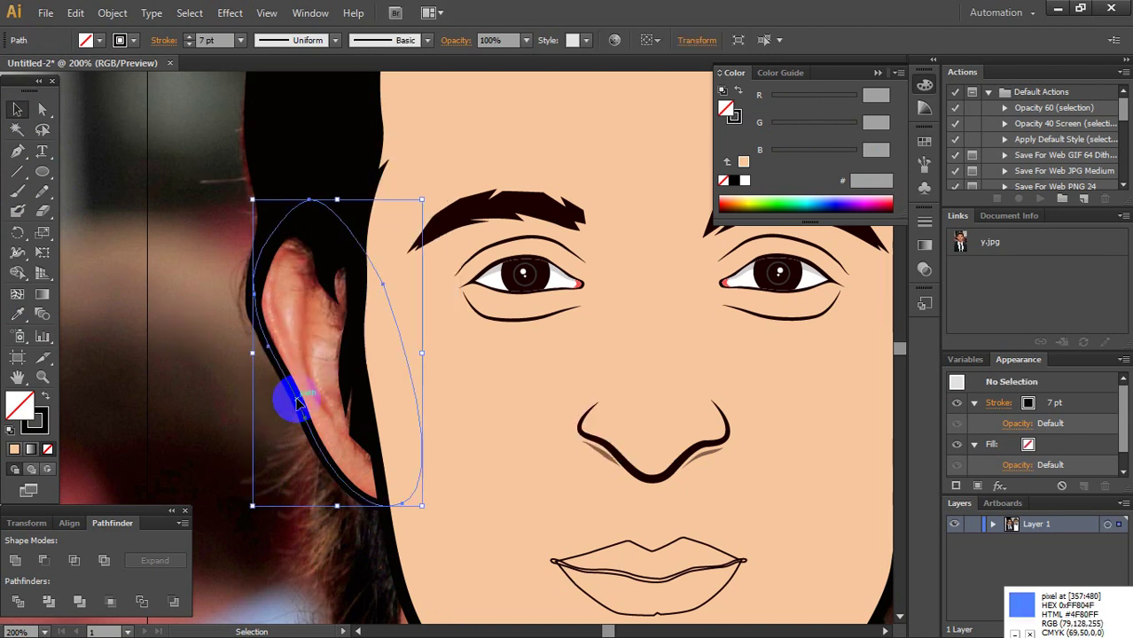
Begin a curved inner-ear line running upward from the lower ear.
click(219, 404)
scroll(319, 390, up, 1)
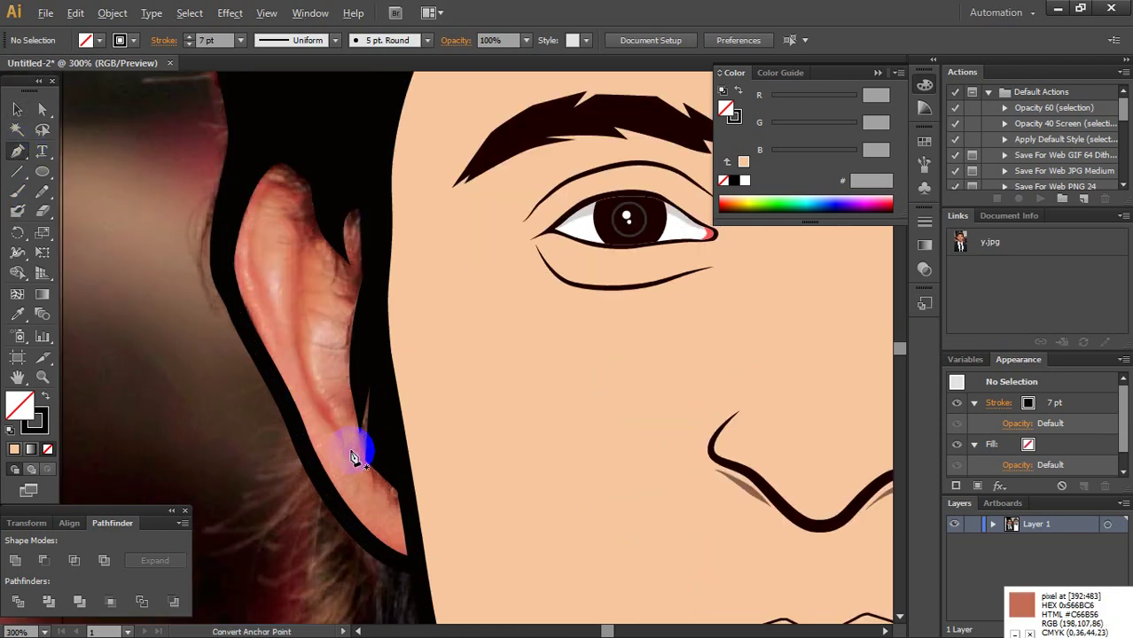
click(345, 452)
drag(294, 308, 286, 209)
Curve the inner-ear line up to the ear's top and back down the rim.
drag(273, 170, 247, 171)
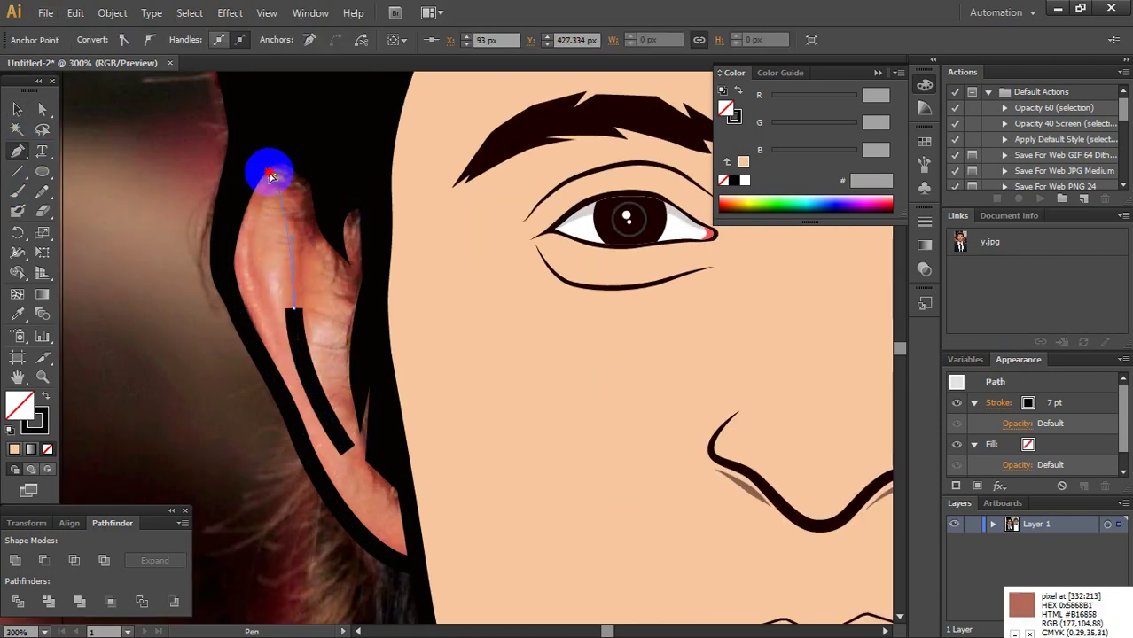
drag(248, 268, 278, 379)
click(280, 397)
Give the ear strokes a 4 pt weight with a tapered width profile.
click(17, 109)
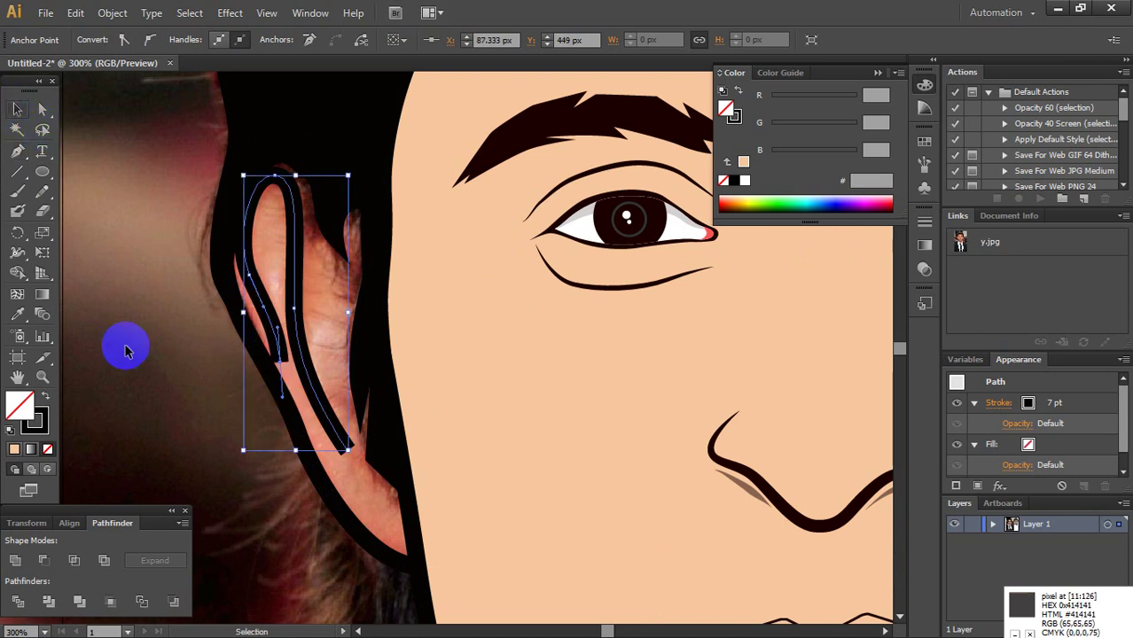
click(207, 334)
click(292, 277)
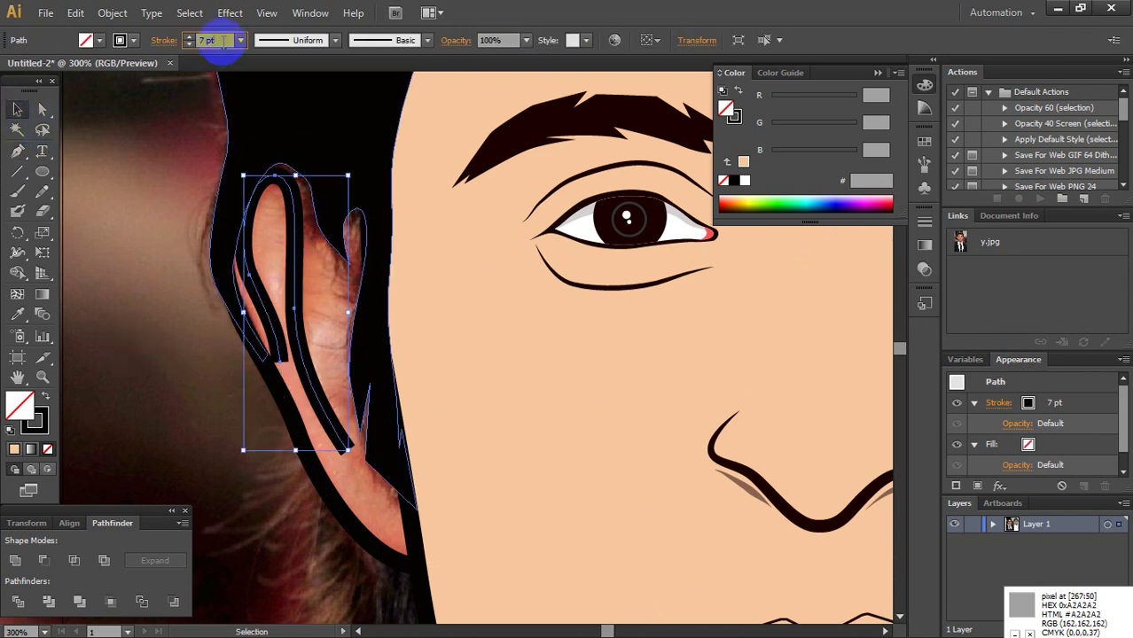
text(4)
key(Return)
click(297, 40)
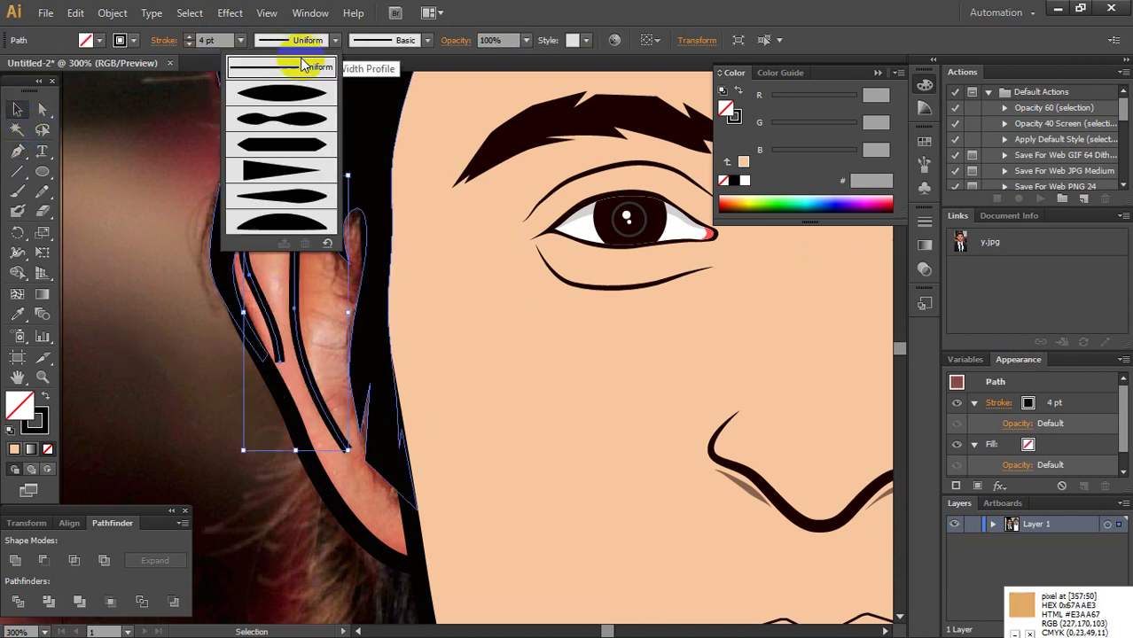
click(310, 104)
click(188, 335)
key(ctrl+1)
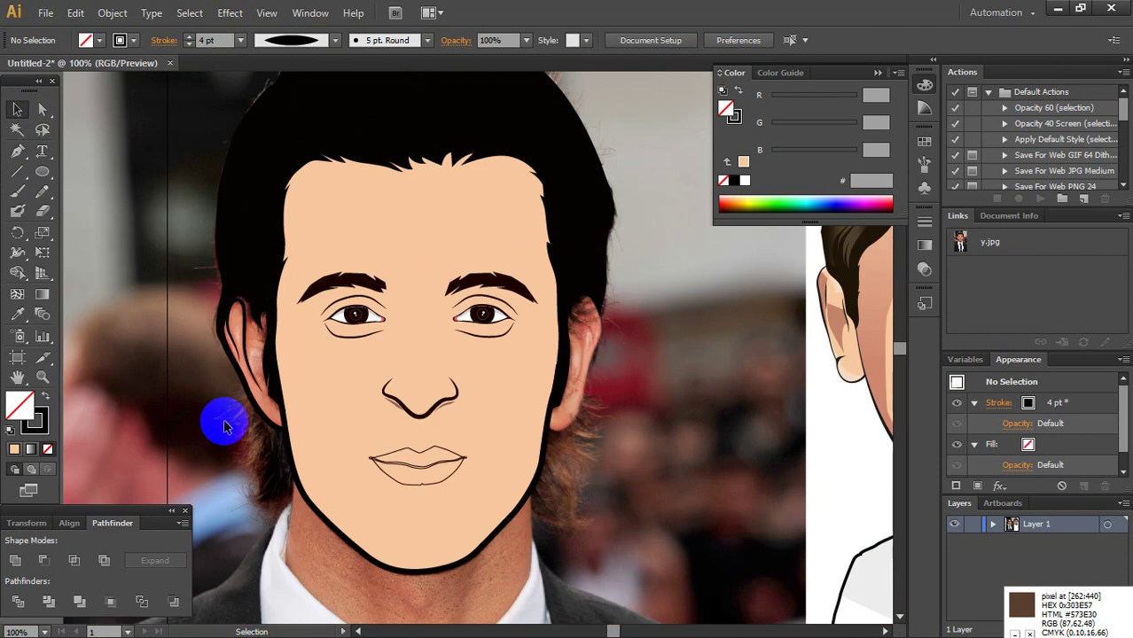
scroll(223, 427, up, 1)
scroll(180, 370, right, 3)
scroll(615, 440, right, 3)
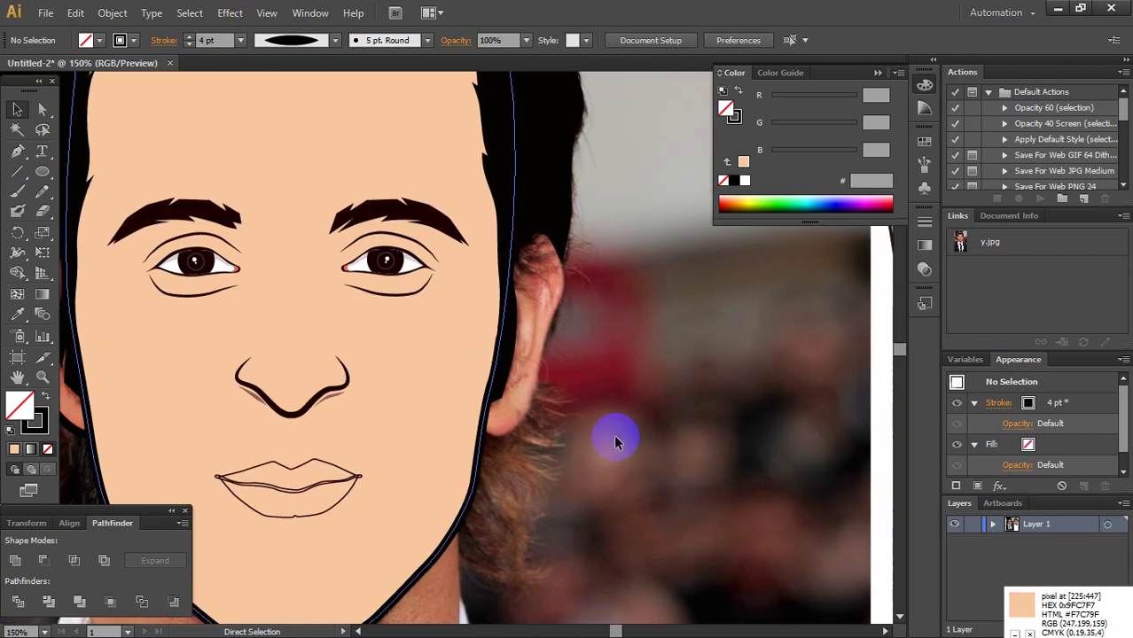
scroll(513, 417, up, 2)
Draw a closed Pen outline around the right ear's outer edge.
click(454, 443)
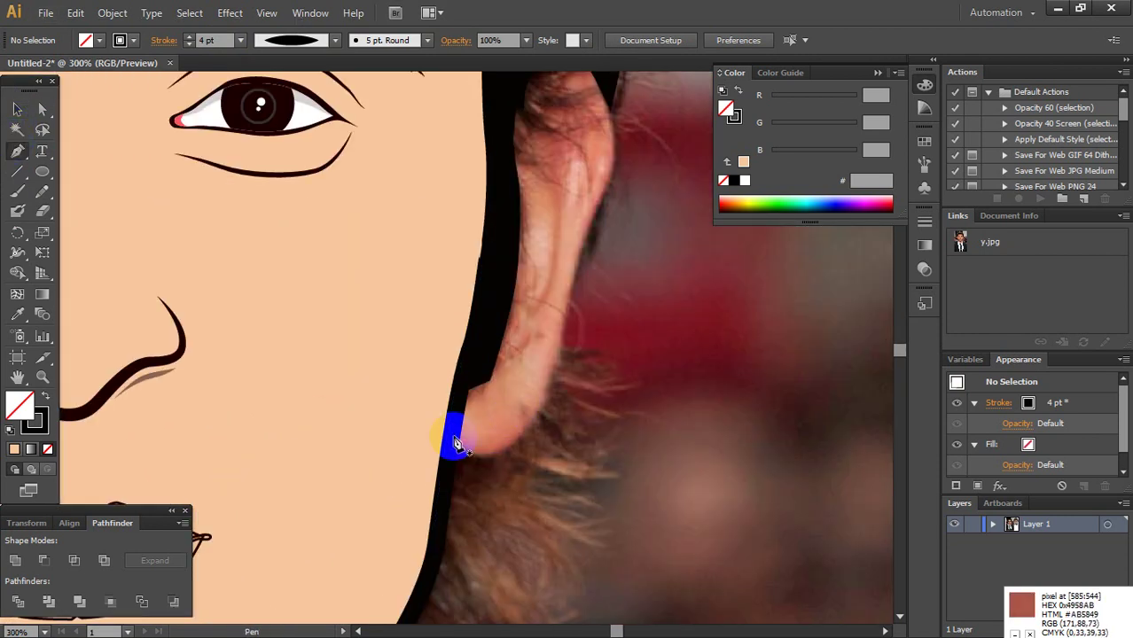
mouse_move(424, 425)
mouse_down()
mouse_move(502, 458)
mouse_move(552, 374)
mouse_move(598, 184)
mouse_up()
scroll(603, 202, up, 3)
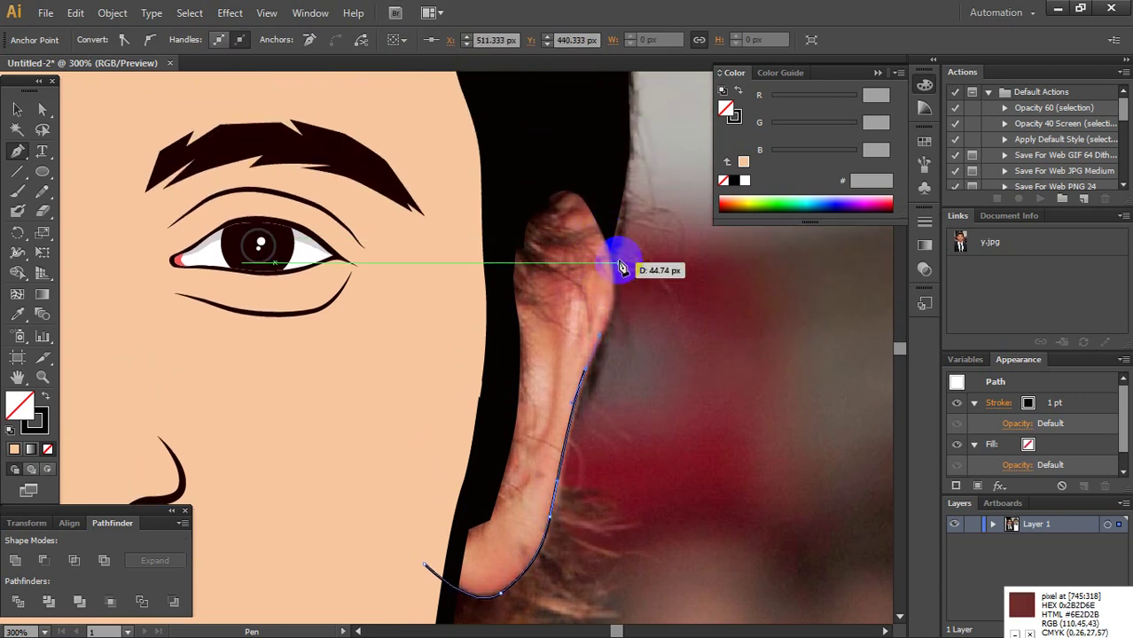
drag(526, 160, 498, 161)
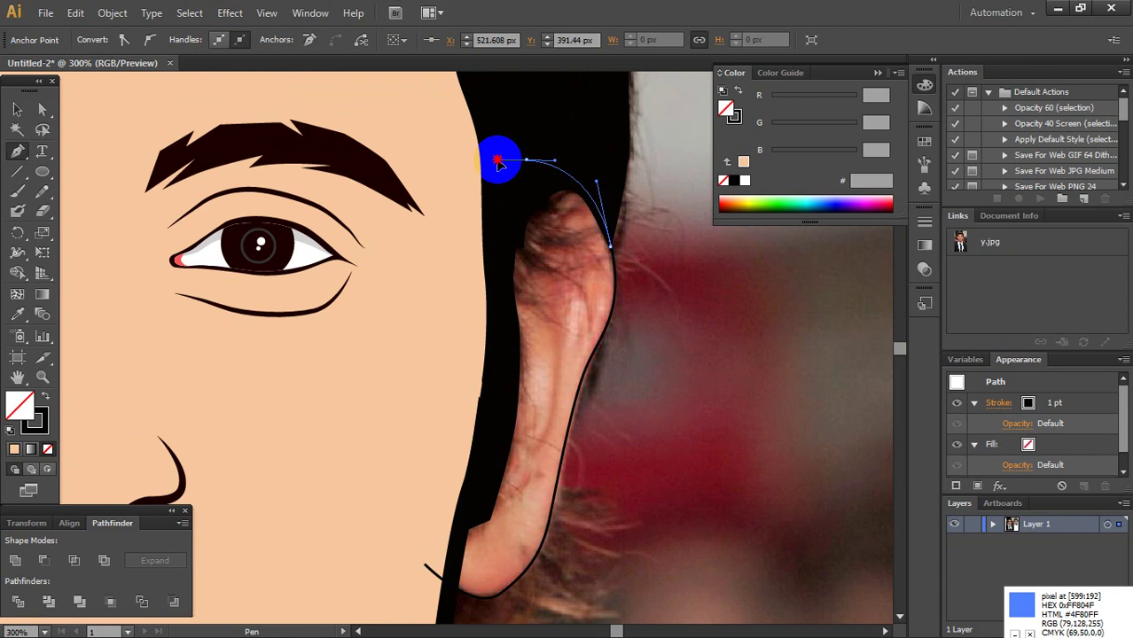
drag(454, 293, 459, 365)
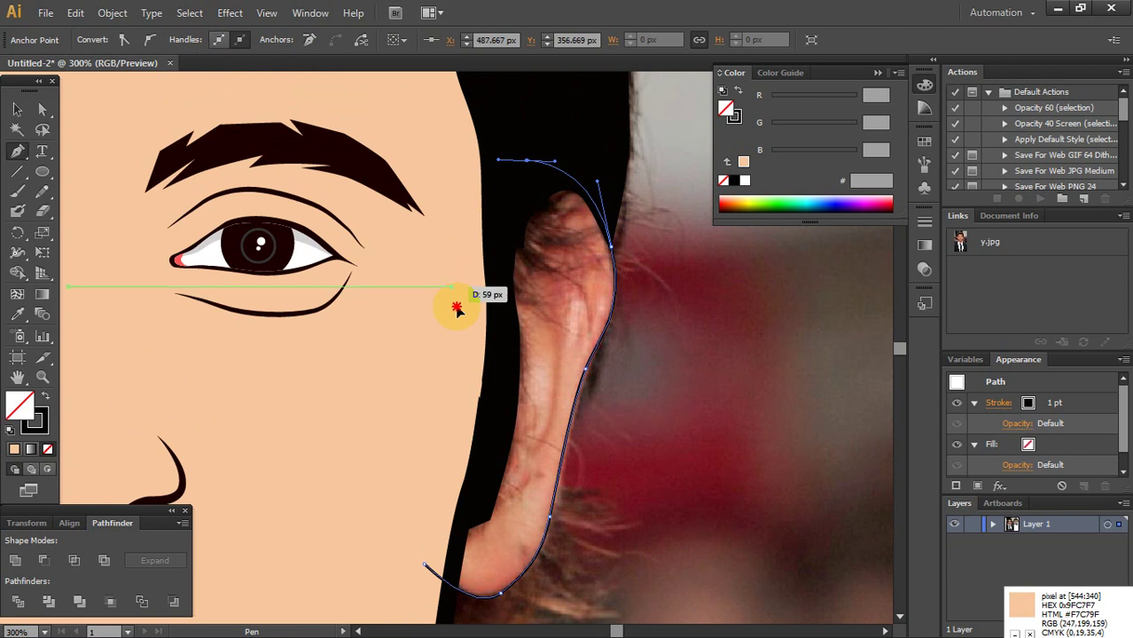
click(424, 572)
scroll(691, 488, down, 2)
Copy the left ear's 7 pt black stroke onto it and send it behind the face.
click(17, 314)
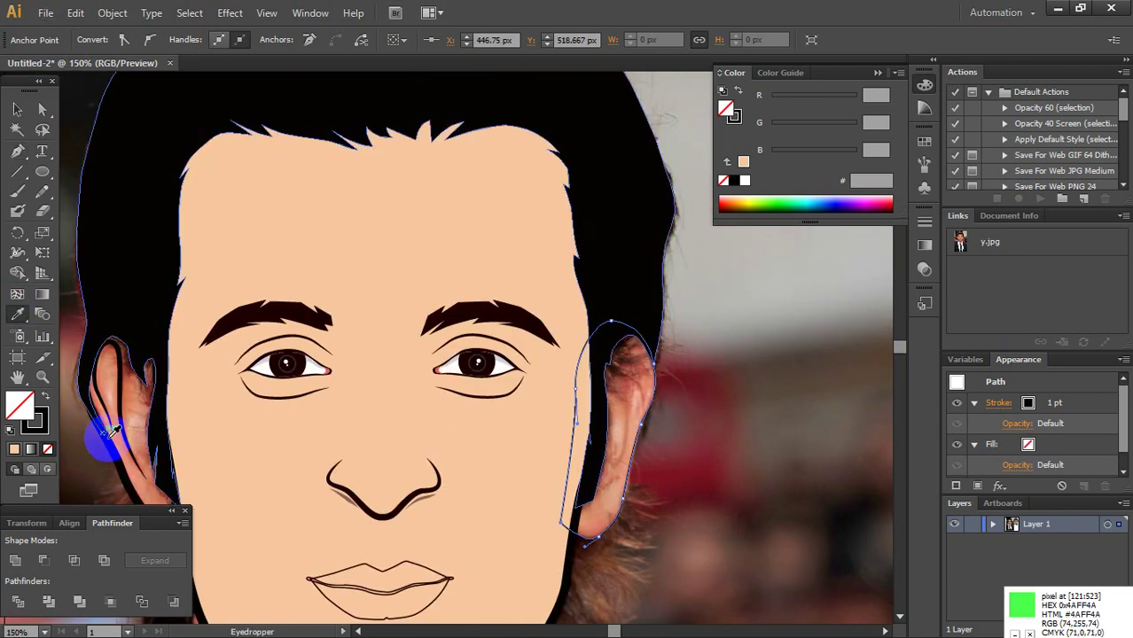
click(110, 434)
click(18, 113)
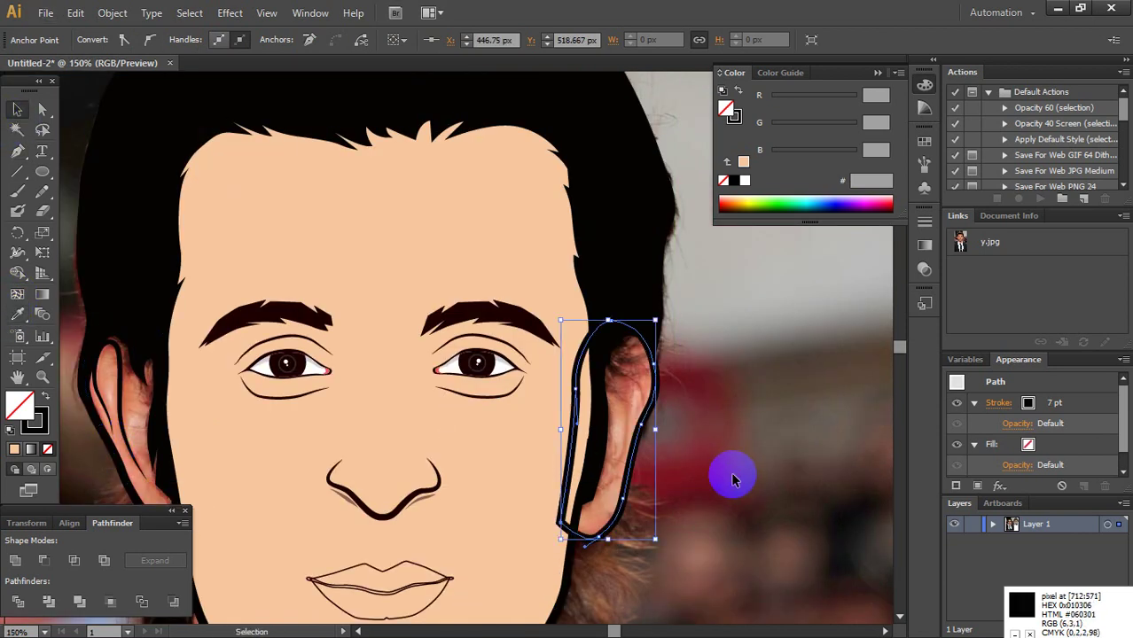
click(730, 470)
click(637, 431)
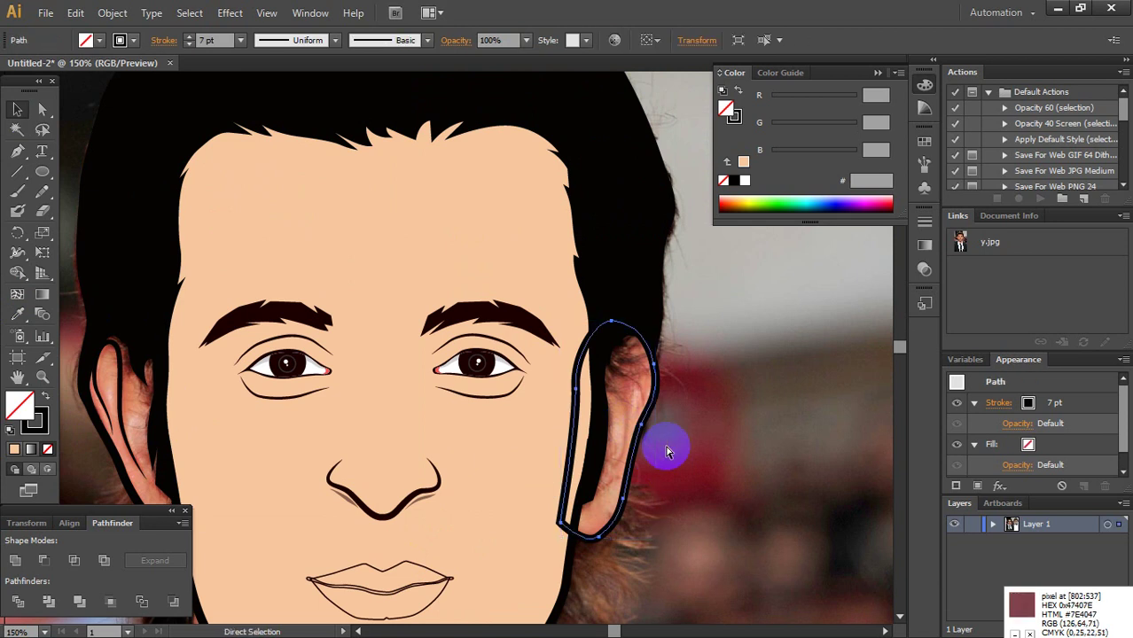
key(ctrl+shift+bracketleft)
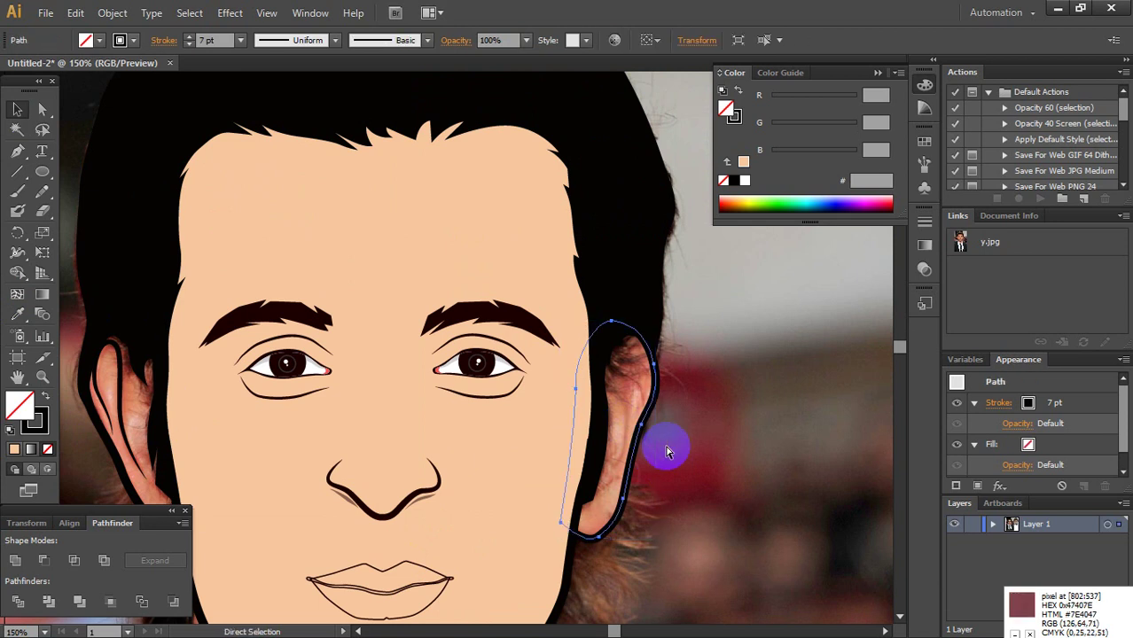
key(ctrl+shift+a)
key(ctrl+minus)
key(ctrl+minus)
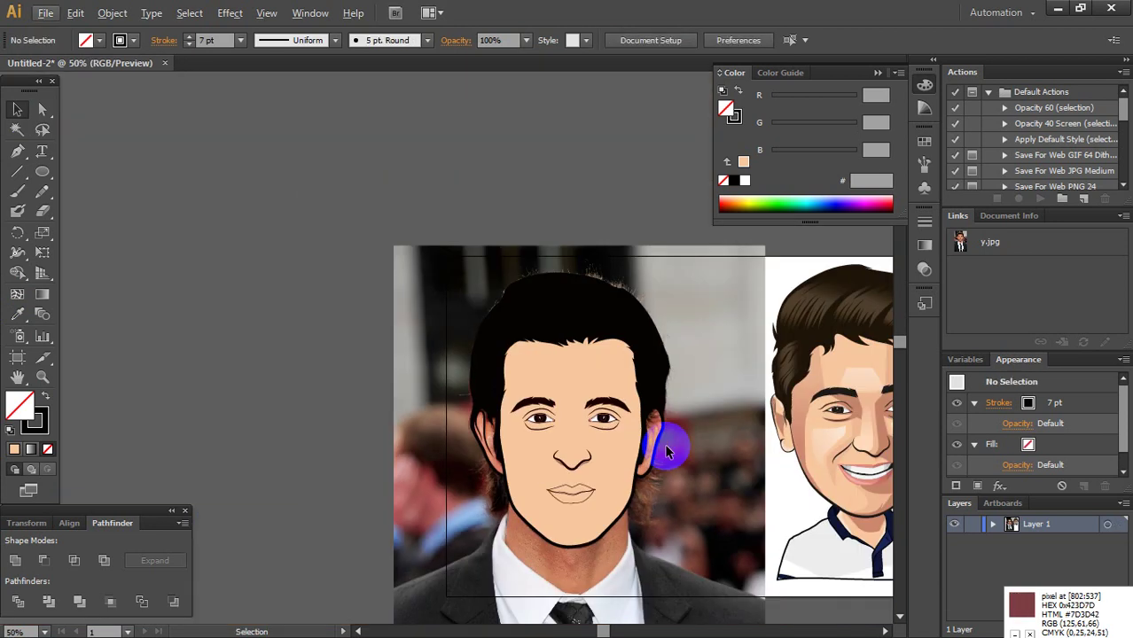
Start a hair path at the left ear with a sharp corner point below it.
scroll(443, 410, right, 3)
scroll(444, 413, up, 2)
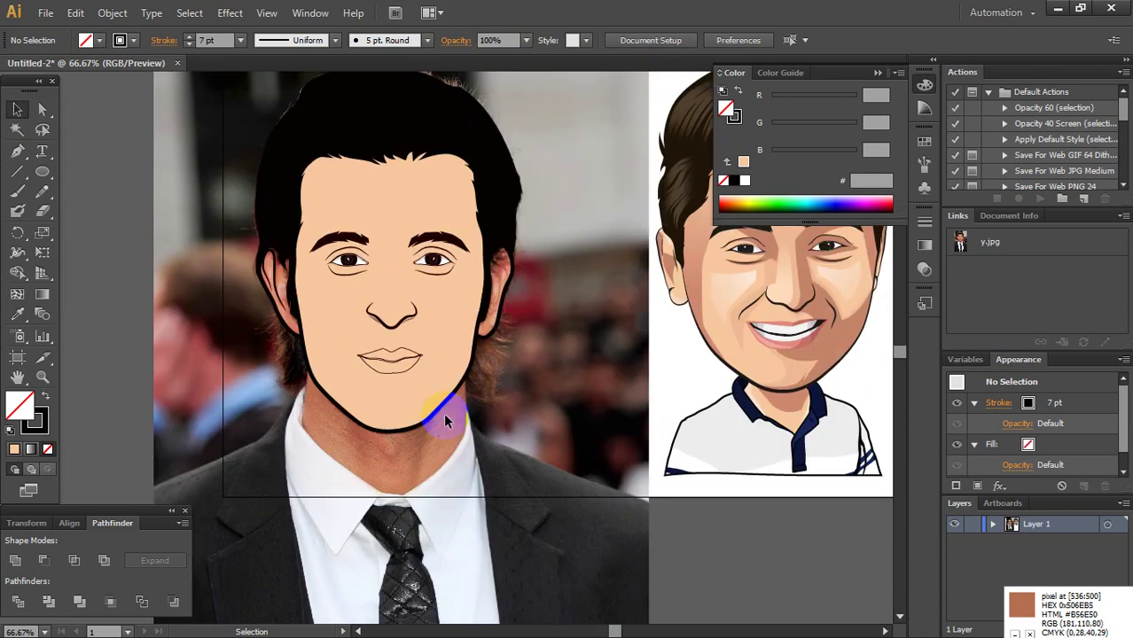
scroll(443, 412, up, 4)
scroll(465, 388, up, 1)
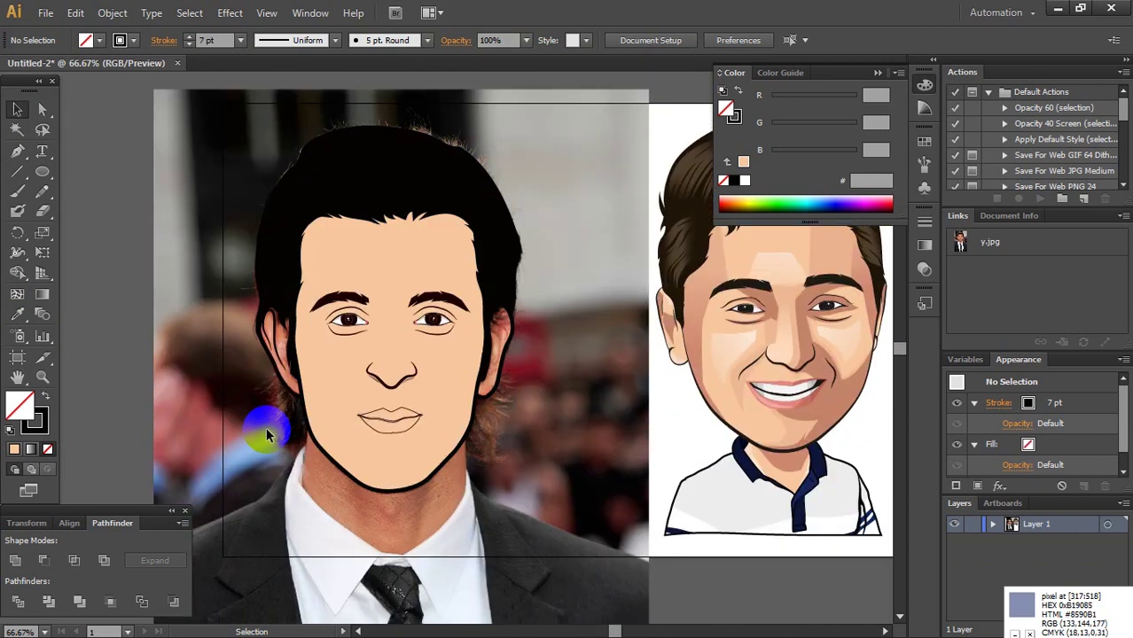
scroll(266, 417, up, 3)
scroll(310, 413, up, 2)
click(15, 130)
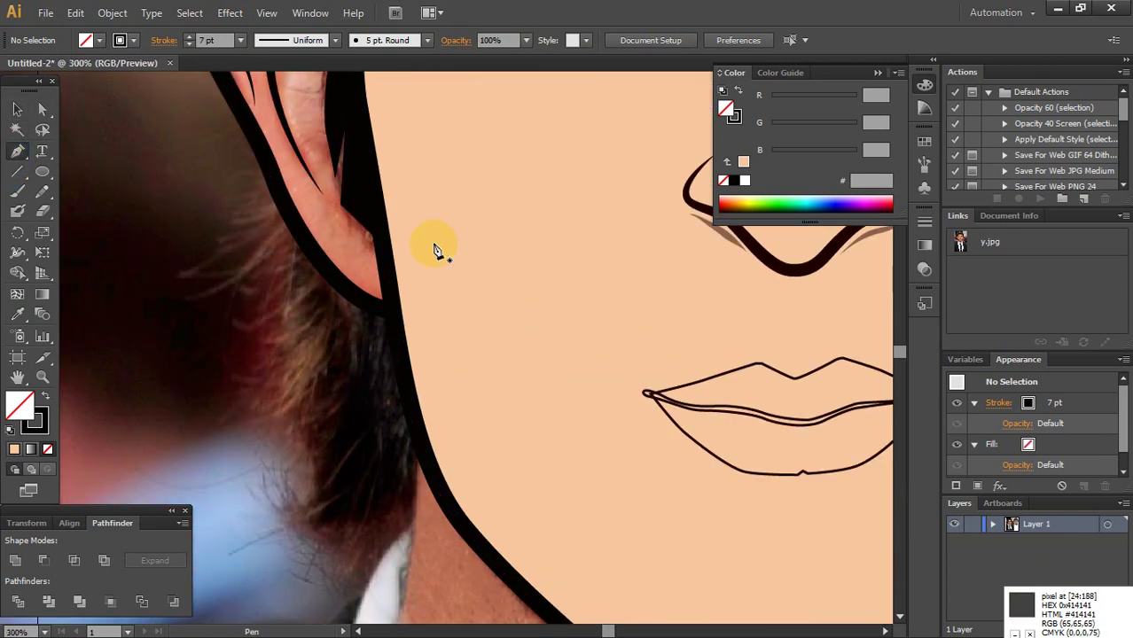
drag(264, 169, 275, 149)
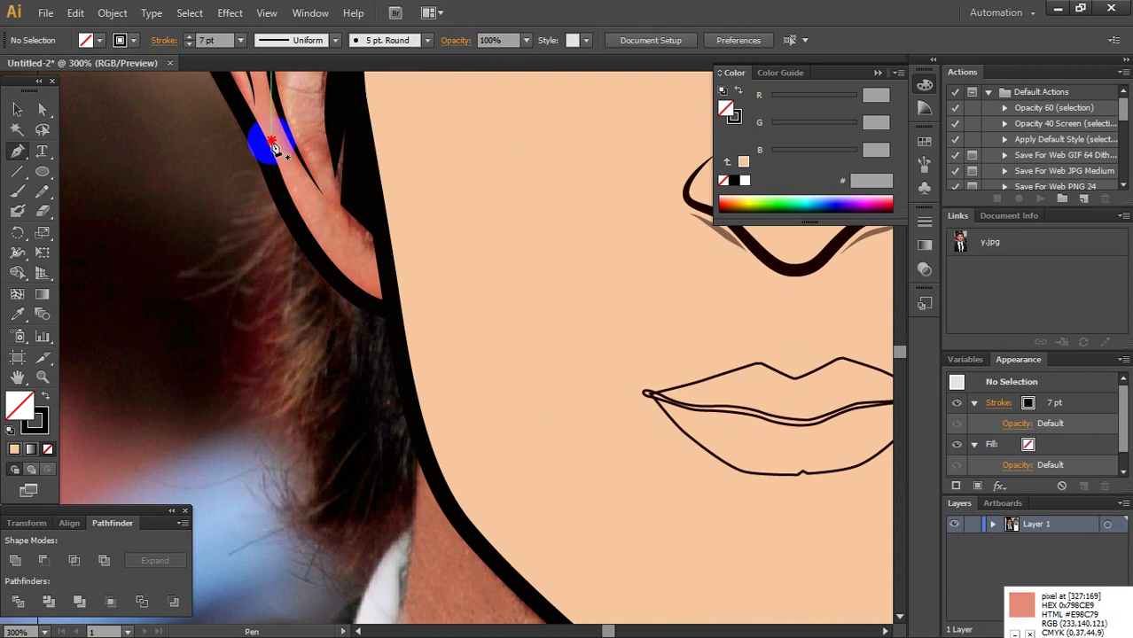
drag(237, 268, 199, 323)
alt+click(247, 258)
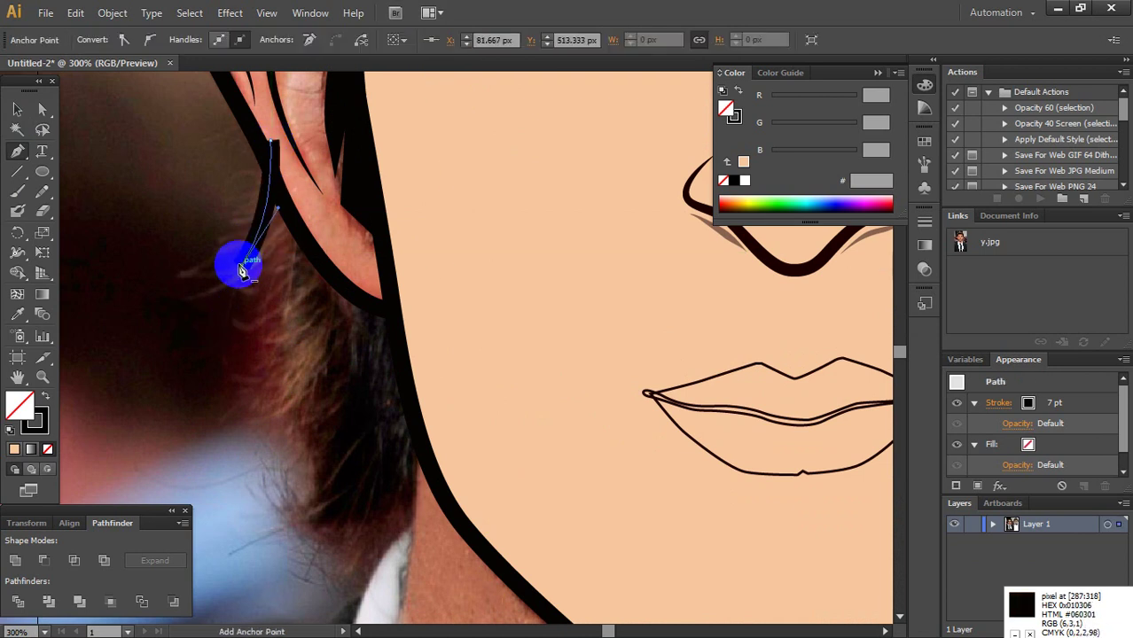
drag(241, 269, 243, 270)
Give the path a 1 pt black stroke and extend it down through the hair.
click(33, 421)
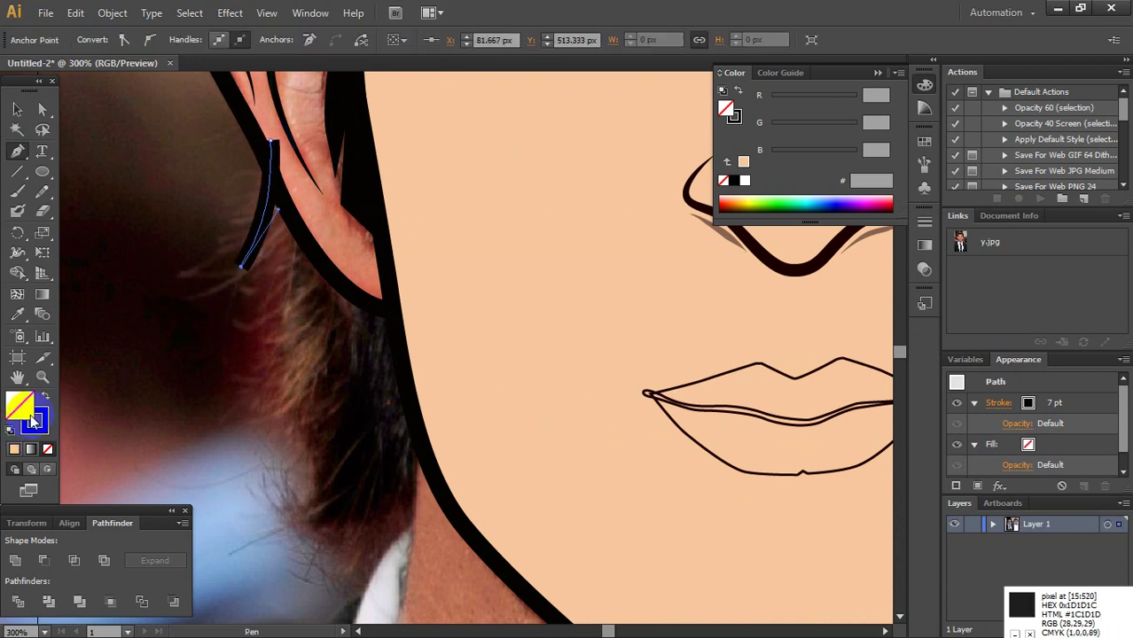
click(46, 400)
scroll(221, 300, up, 2)
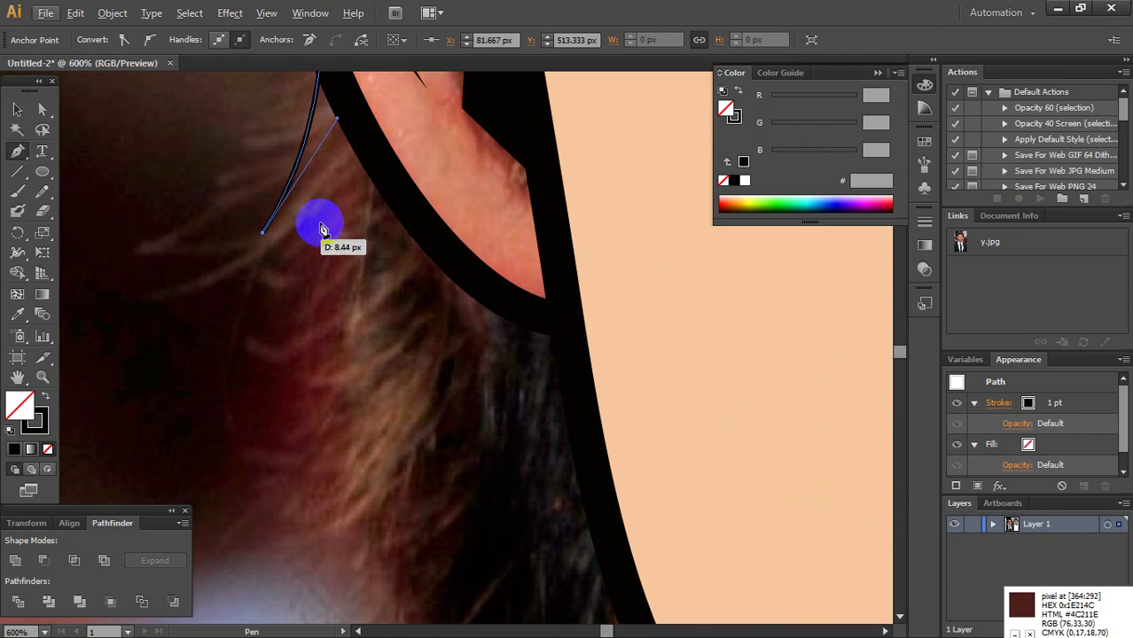
drag(348, 207, 324, 217)
scroll(308, 291, down, 2)
mouse_move(310, 348)
mouse_down()
mouse_move(301, 384)
mouse_move(315, 298)
mouse_move(296, 288)
mouse_up()
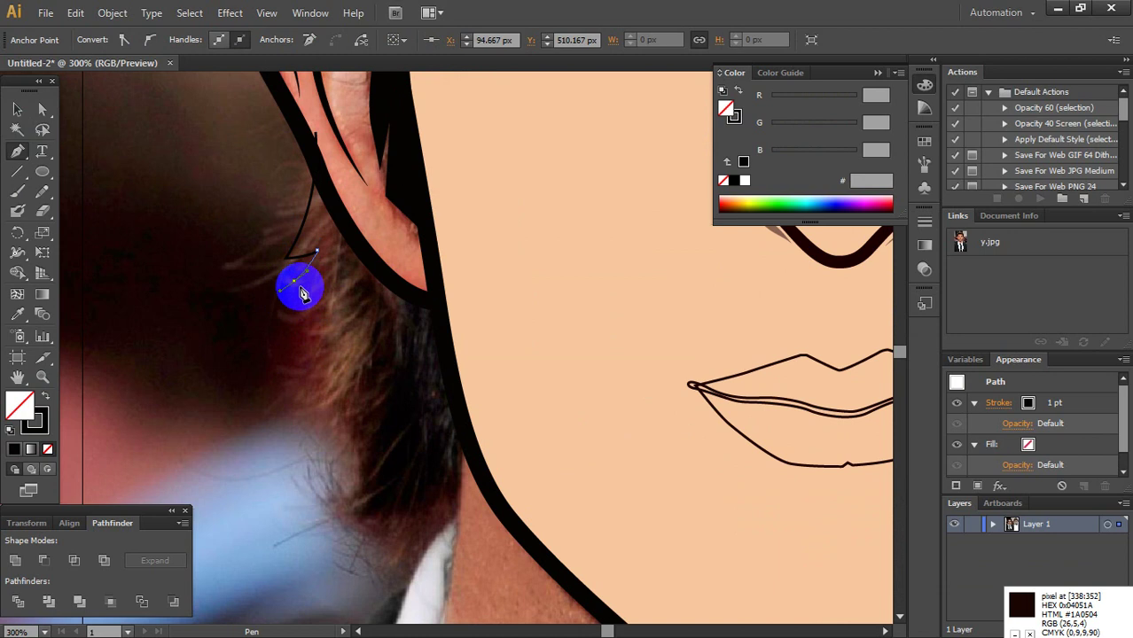
drag(293, 401, 276, 439)
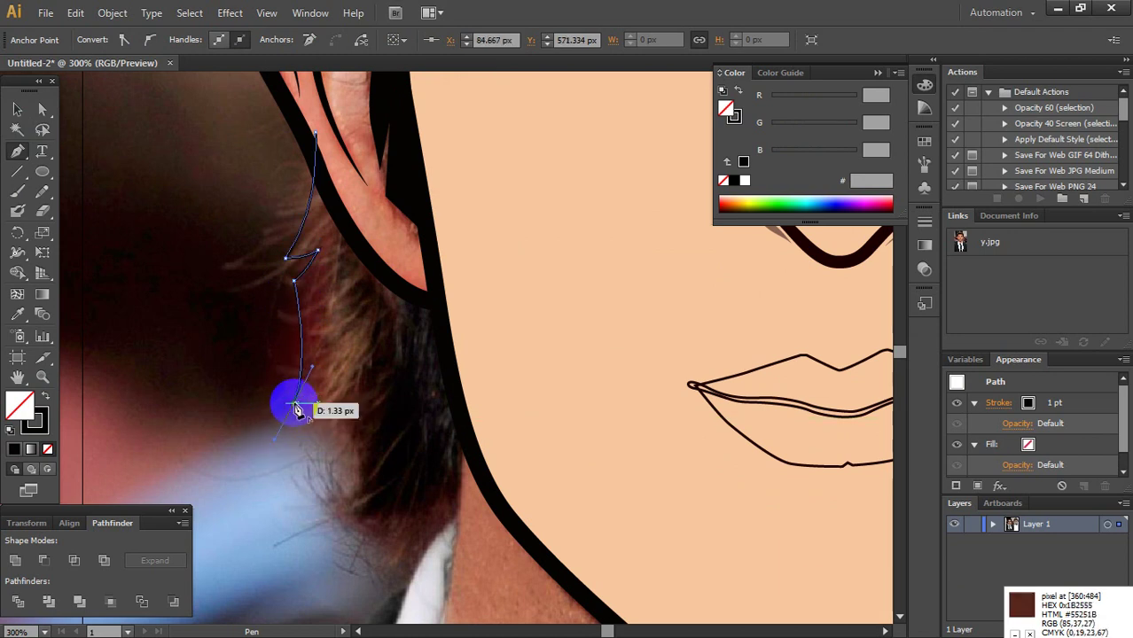
Add jagged strand points toward the jaw and close the tuft back at the ear.
drag(344, 373, 355, 351)
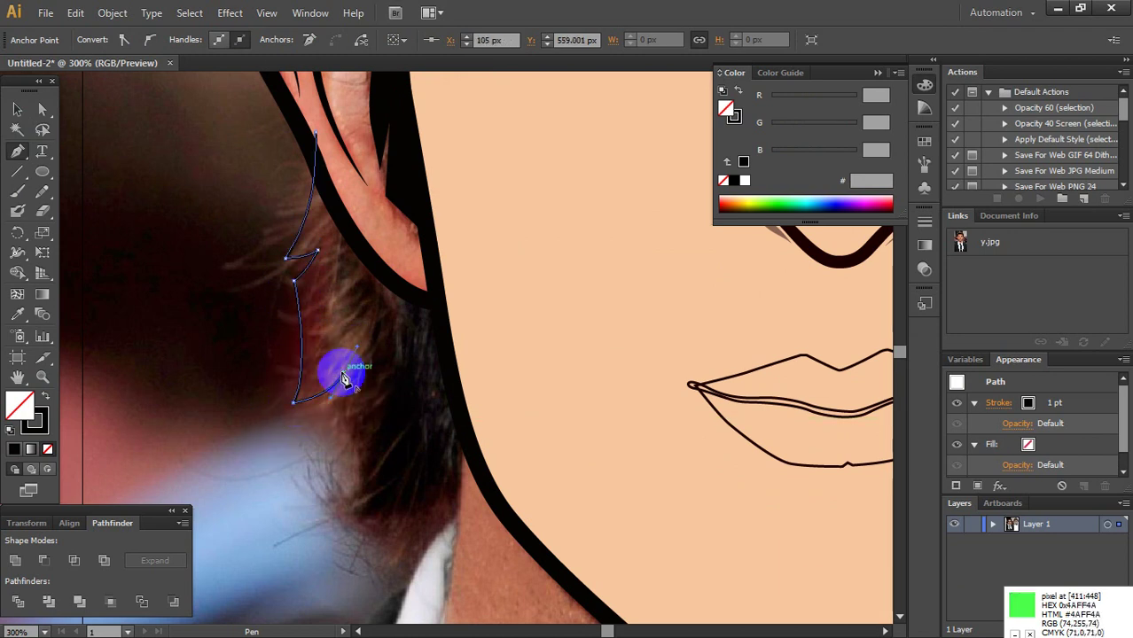
click(304, 432)
drag(298, 443, 317, 432)
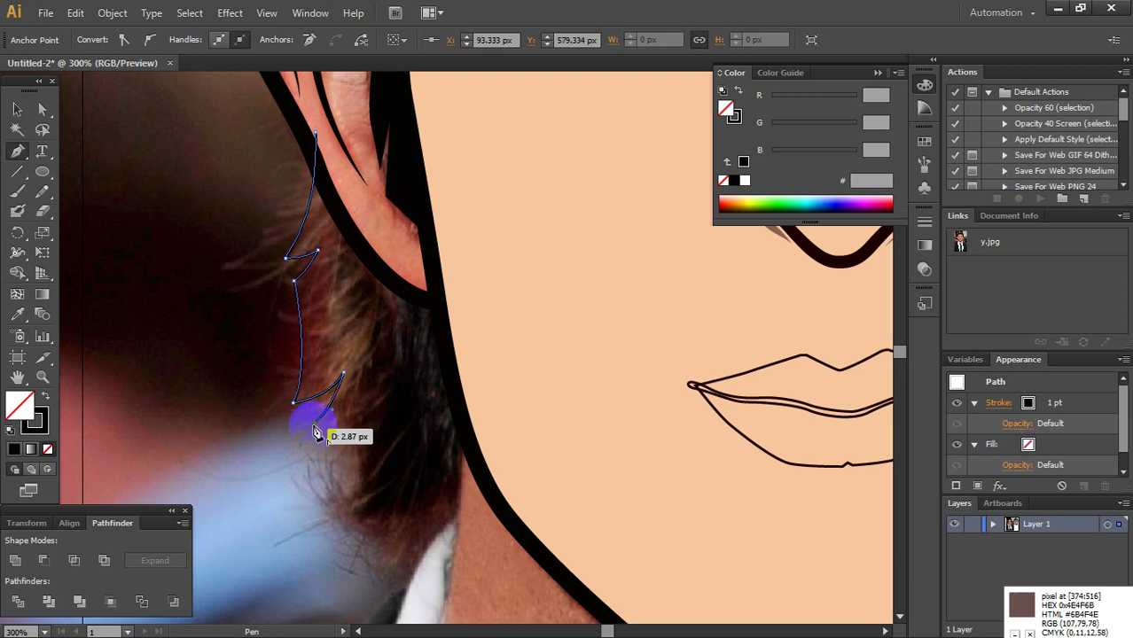
mouse_move(344, 482)
mouse_down()
mouse_move(342, 498)
mouse_move(318, 501)
mouse_move(309, 487)
mouse_up()
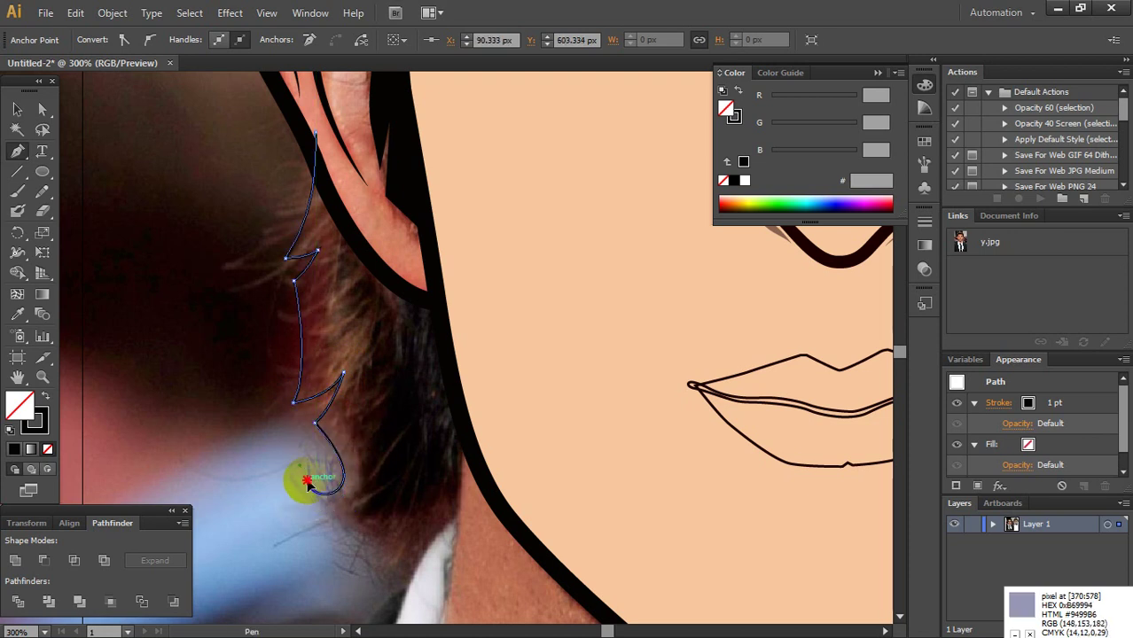
scroll(306, 481, down, 1)
mouse_move(366, 510)
mouse_down()
mouse_move(405, 523)
mouse_move(362, 520)
mouse_move(351, 543)
mouse_move(324, 508)
mouse_move(356, 526)
mouse_move(466, 433)
mouse_move(466, 355)
mouse_move(422, 373)
mouse_up()
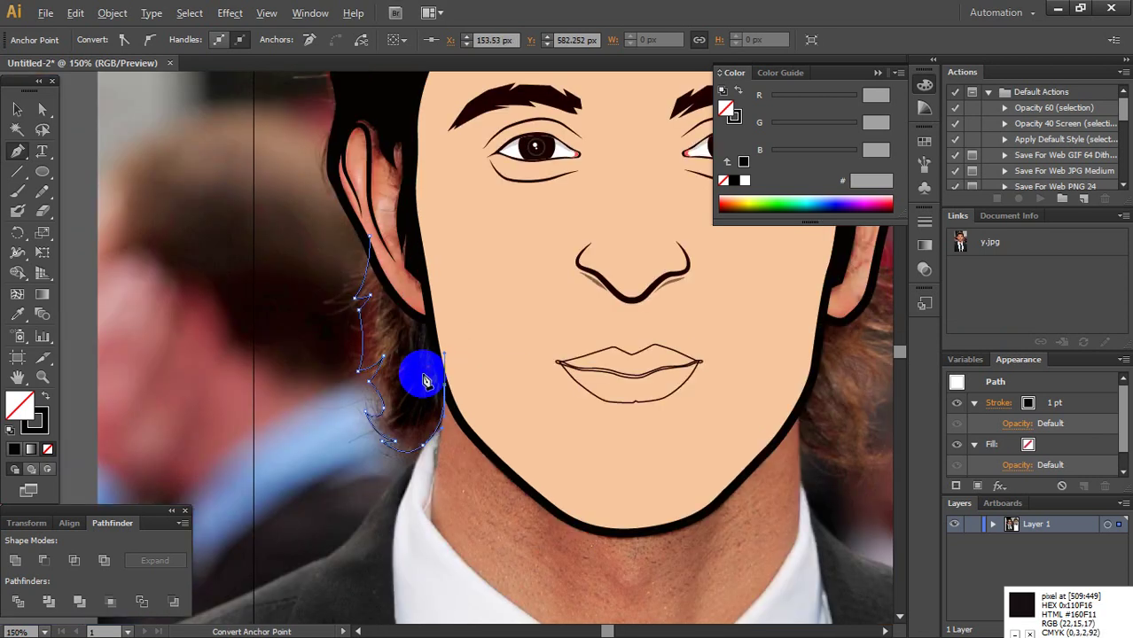
scroll(422, 373, down, 2)
drag(371, 241, 300, 209)
Fill the hair tuft black by sampling the eyebrow with the Eyedropper.
click(17, 110)
click(412, 397)
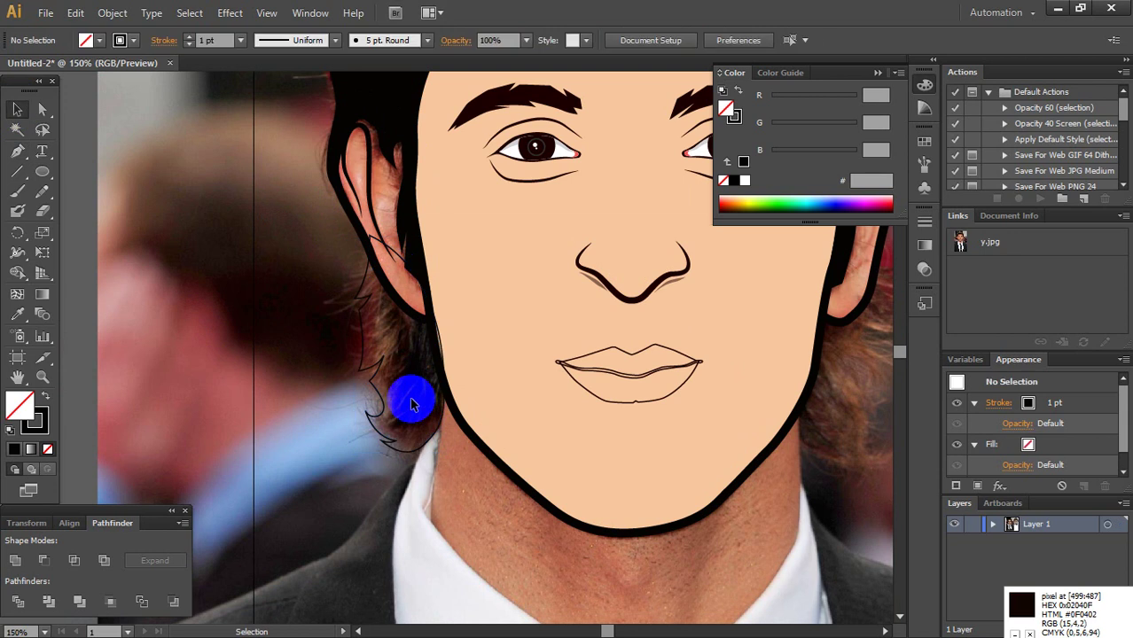
click(380, 362)
click(12, 315)
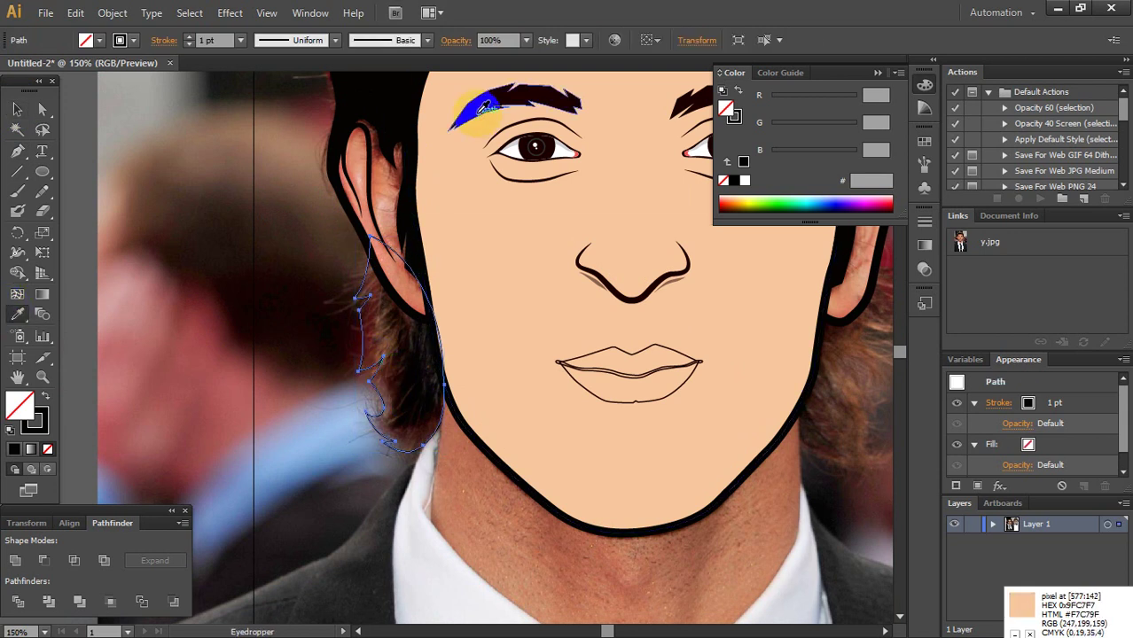
click(468, 105)
Make a Reflect Vertical copy of the tuft and move it below the right ear.
click(20, 108)
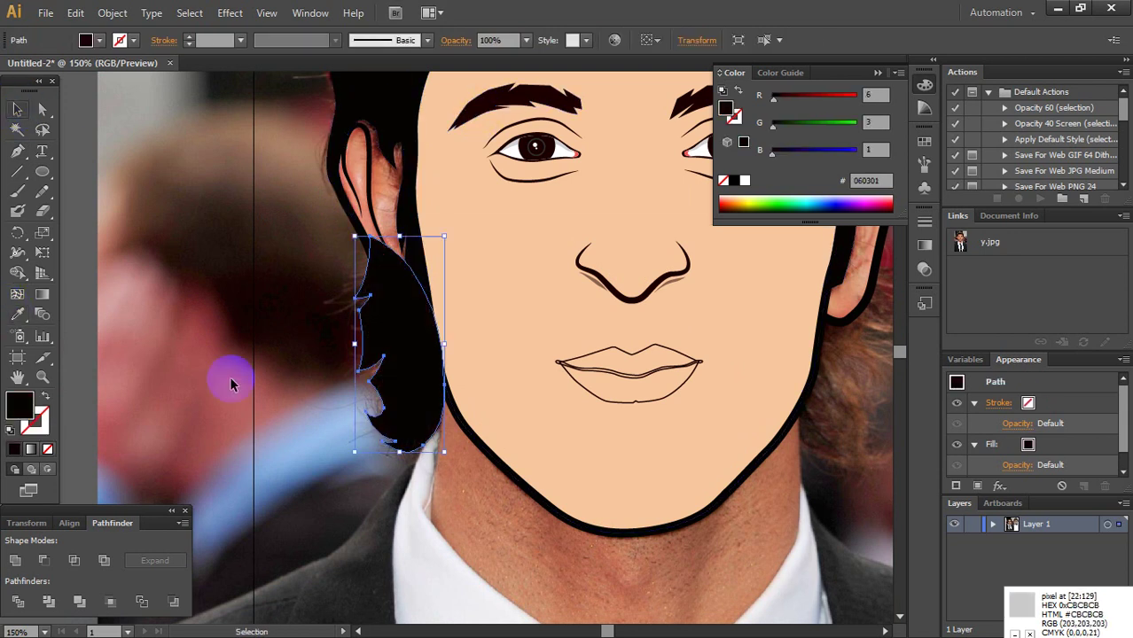
right_click(369, 316)
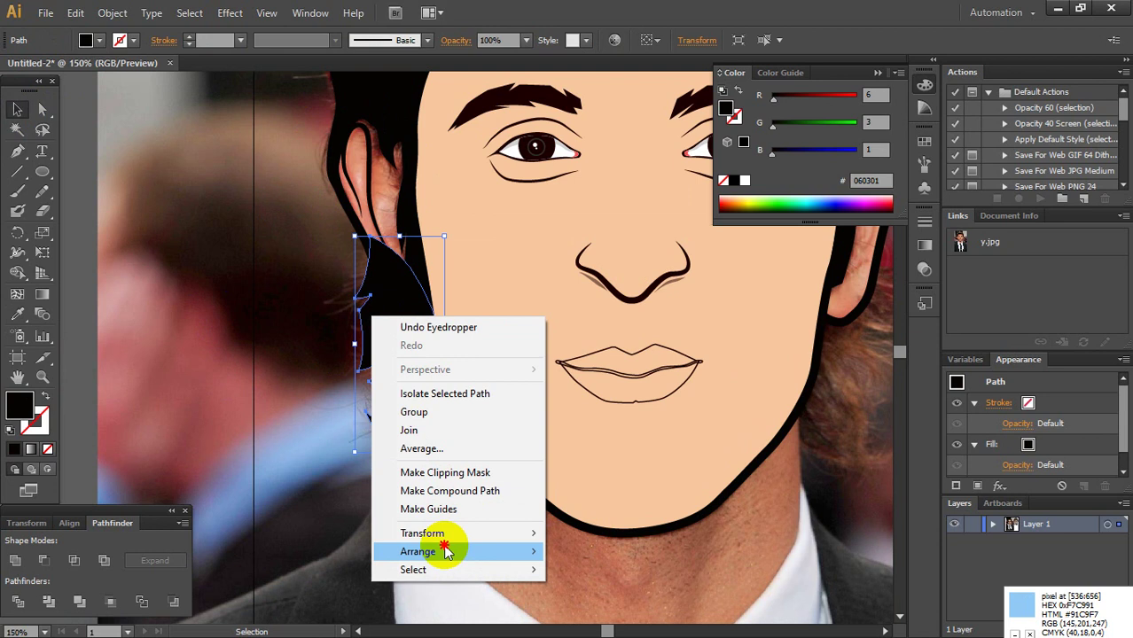
mouse_move(423, 533)
click(606, 447)
click(380, 430)
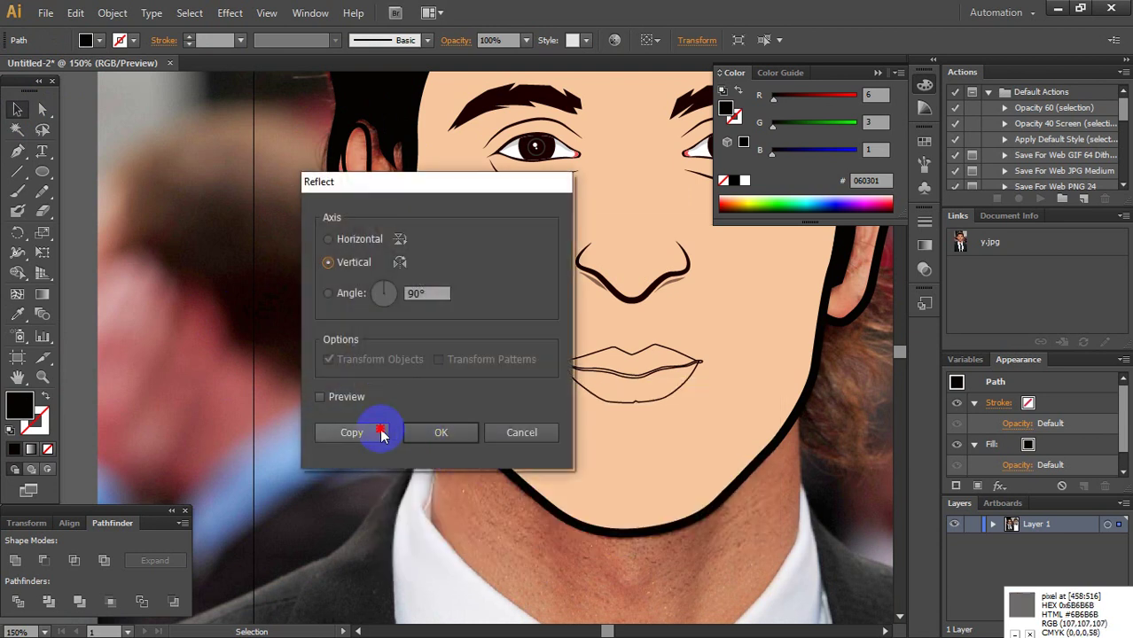
key(ctrl+minus)
drag(326, 381, 624, 386)
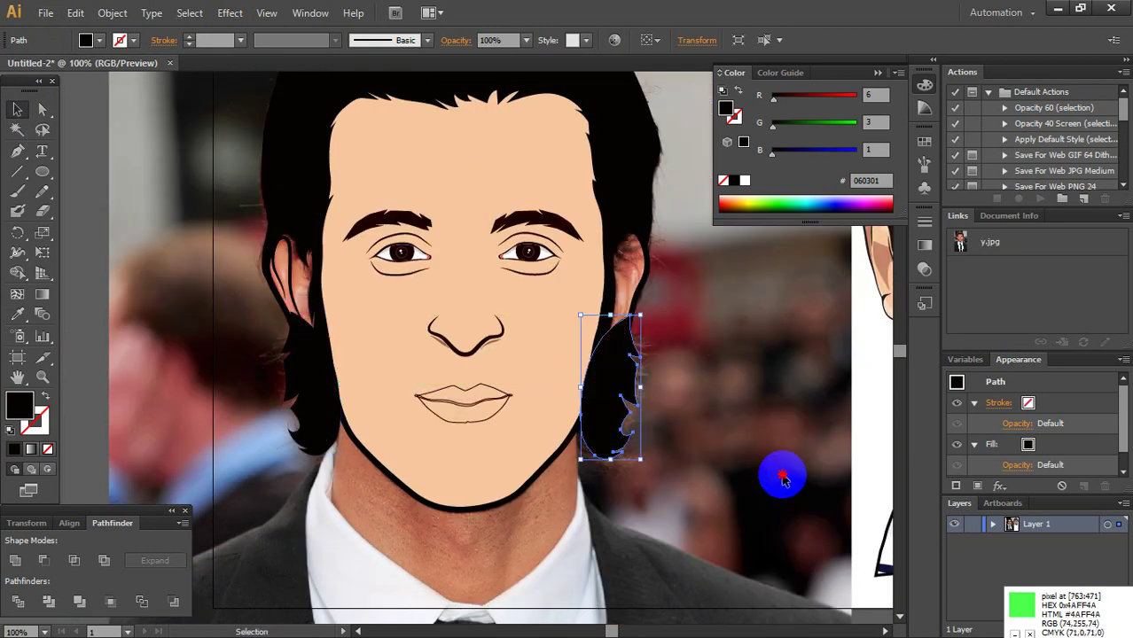
Arrange both hair tufts behind the face while keeping them above the photo.
click(778, 470)
click(607, 373)
shift+click(320, 381)
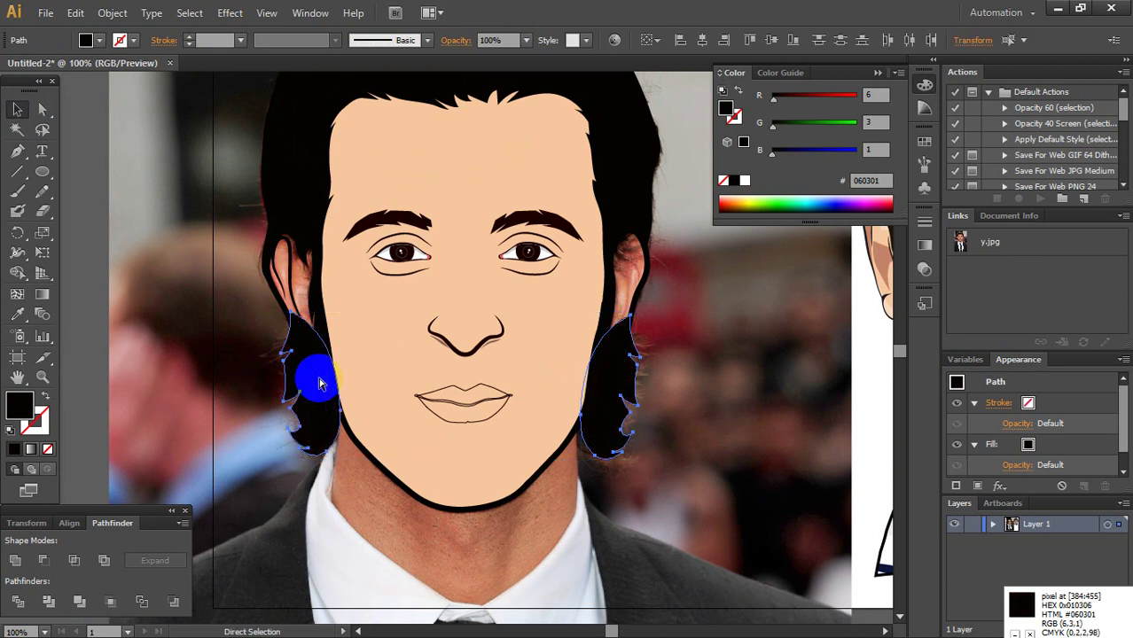
key(v)
key(a)
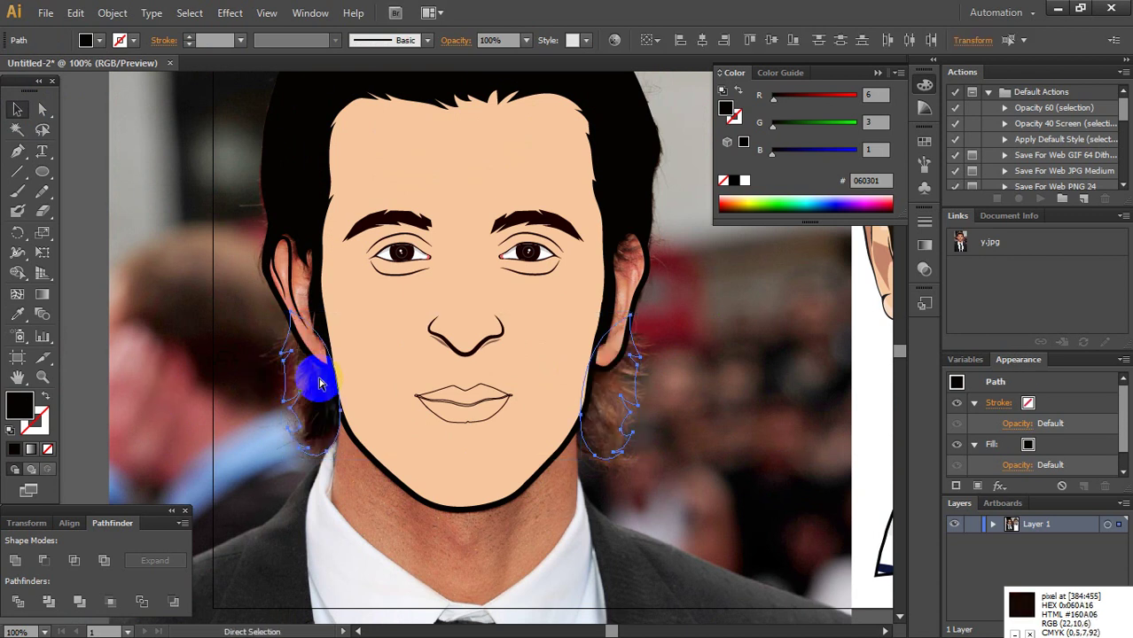
key(v)
click(222, 379)
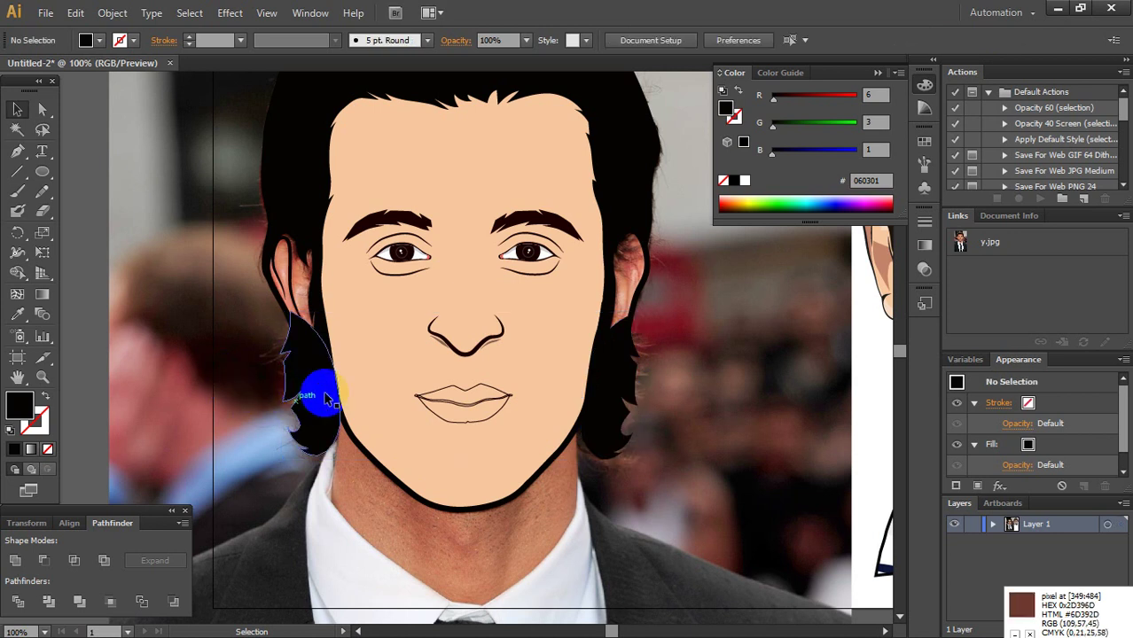
scroll(208, 436, down, 3)
Copy the face's F7C79F peach fill onto both ear shapes with the Eyedropper.
scroll(221, 461, up, 1)
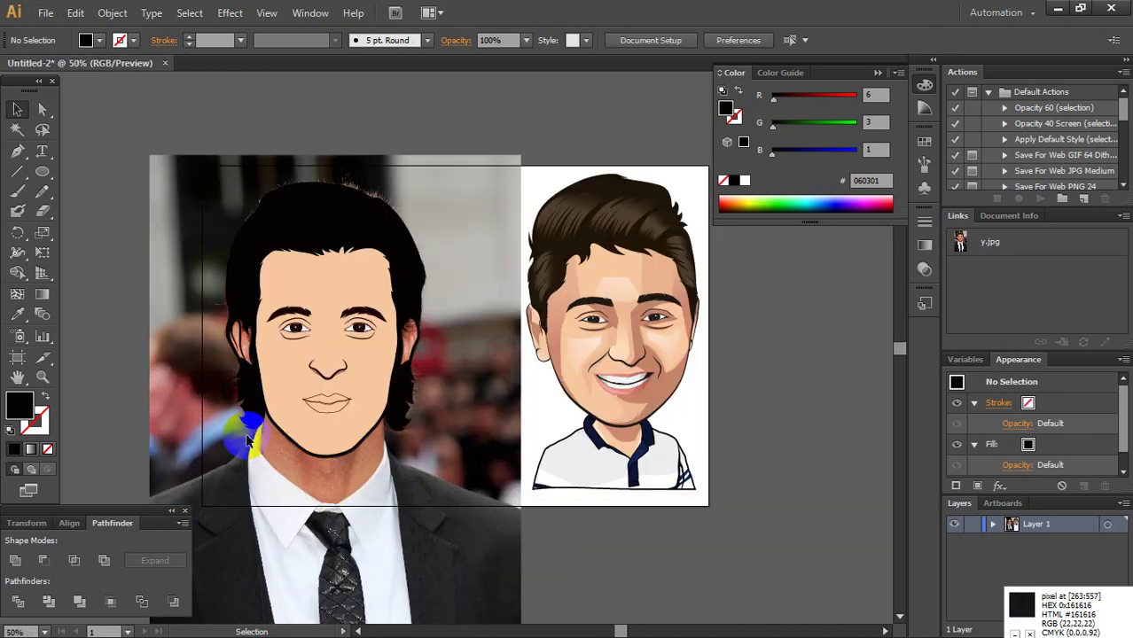
scroll(255, 427, up, 1)
scroll(474, 324, up, 1)
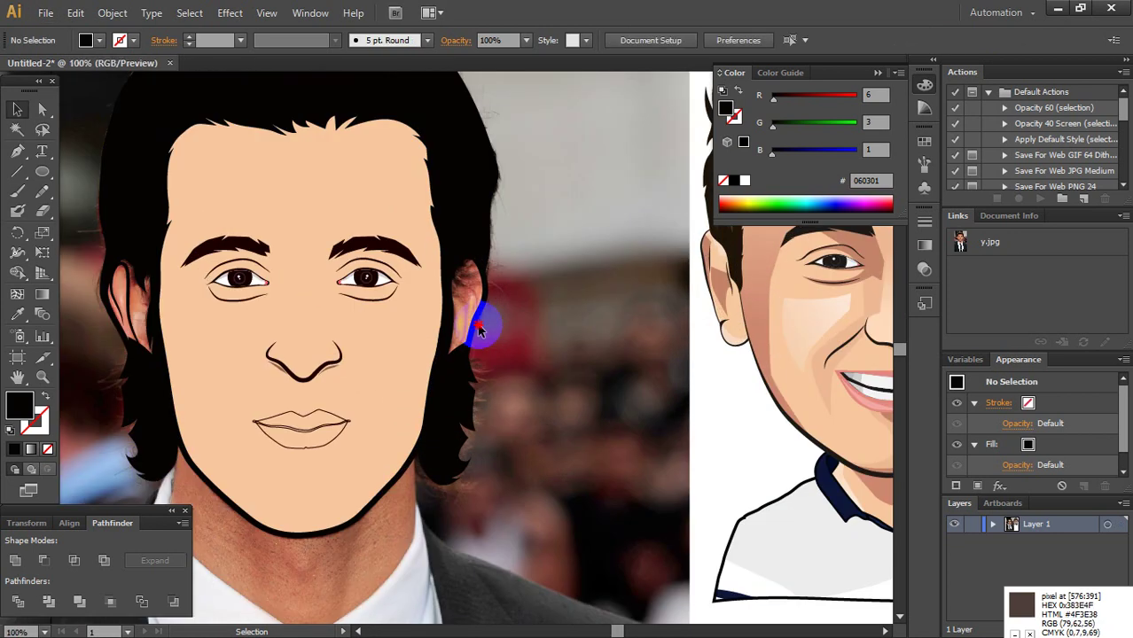
click(477, 326)
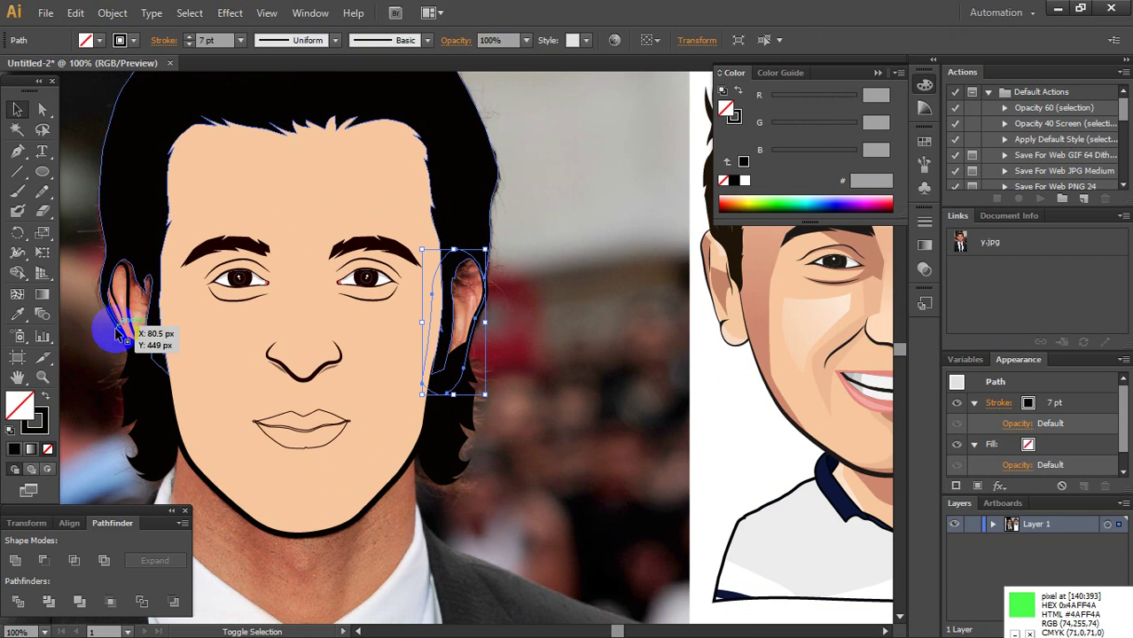
shift+click(124, 333)
click(16, 314)
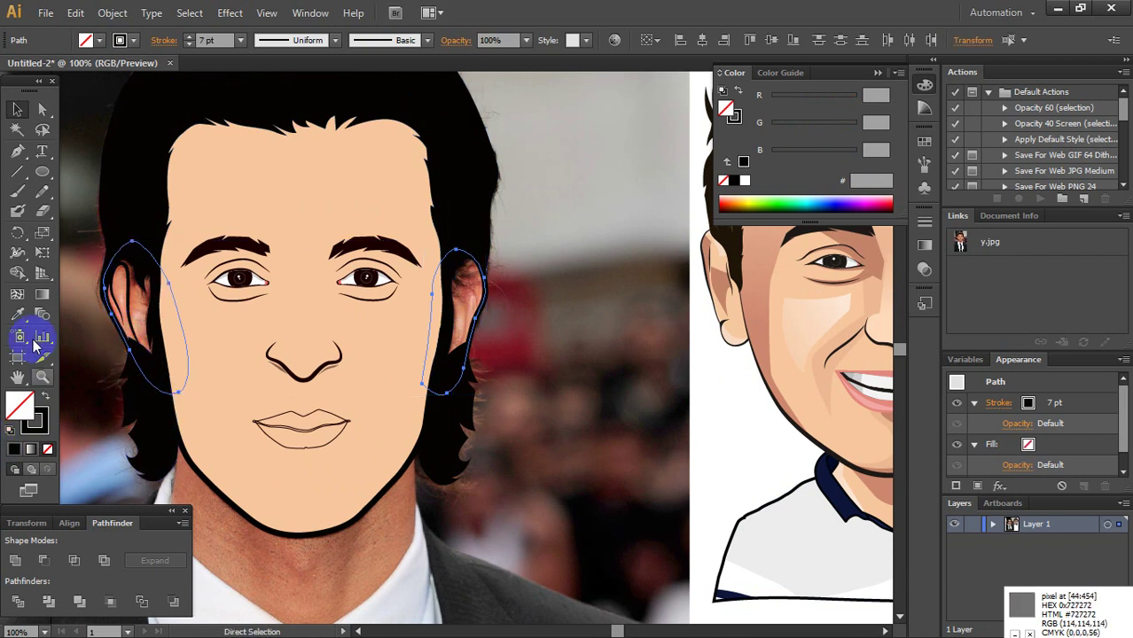
click(301, 195)
click(16, 110)
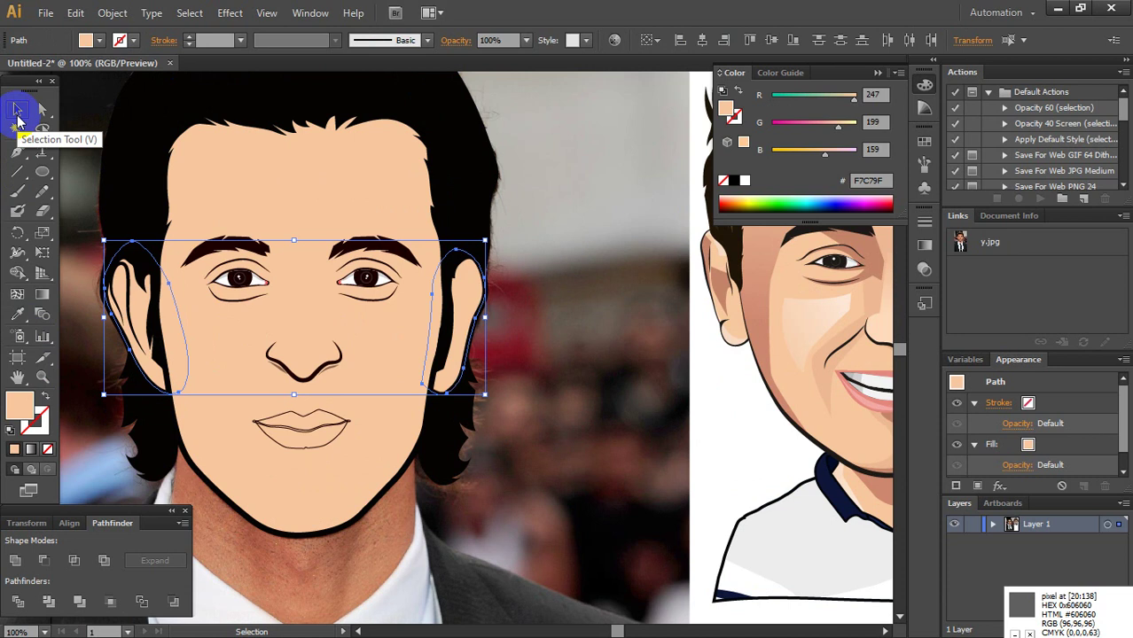
click(625, 344)
scroll(540, 350, down, 2)
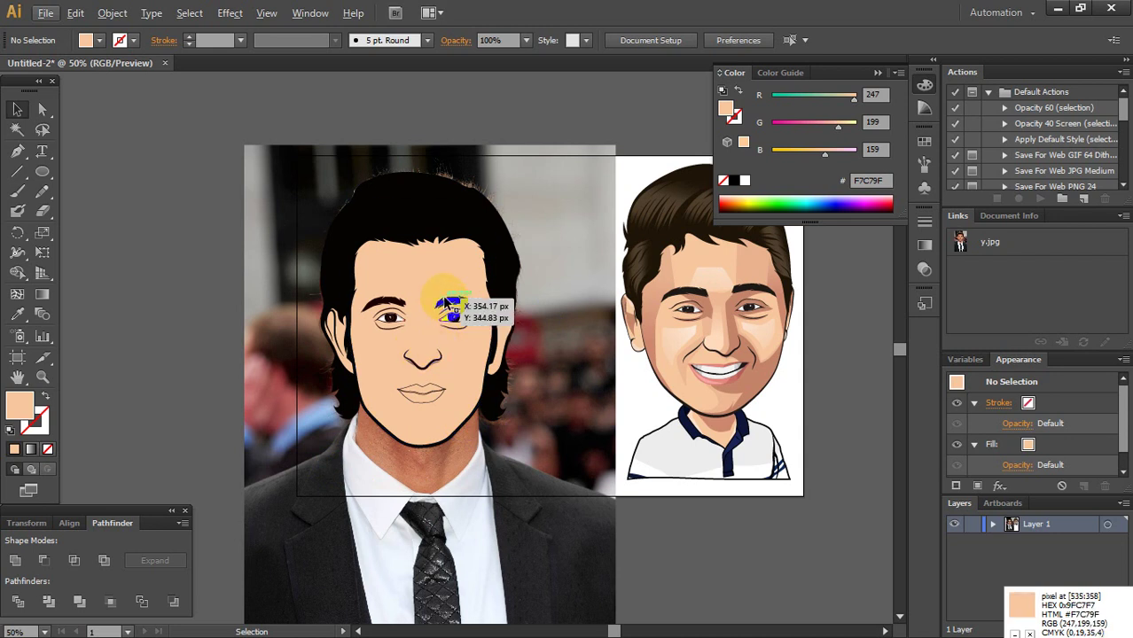
scroll(443, 301, up, 1)
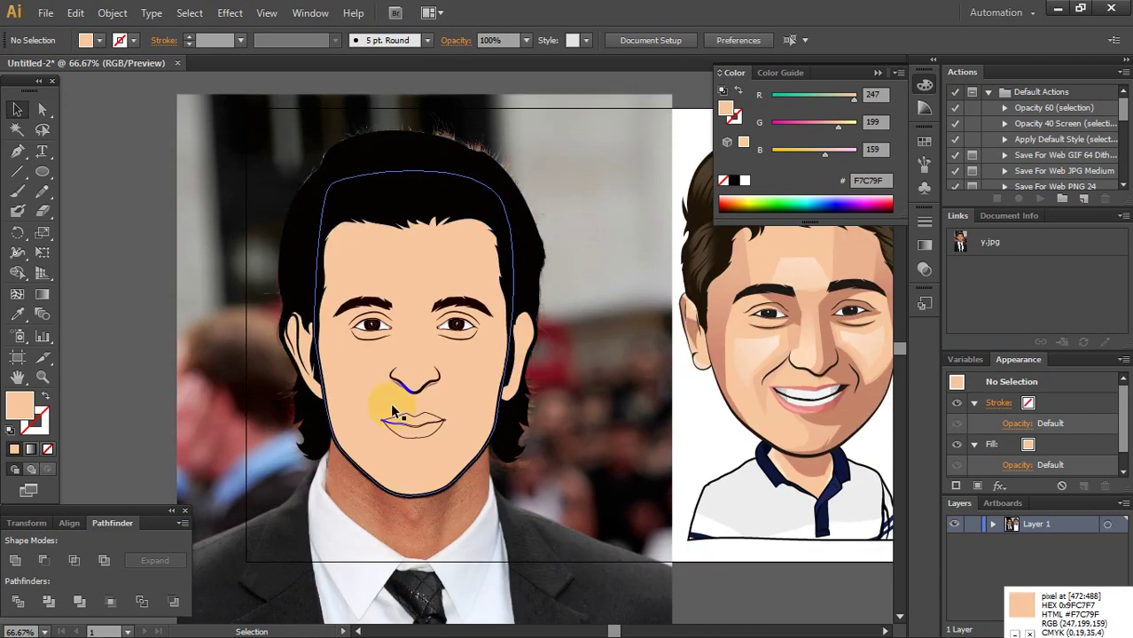
Hide the face outline path with Object > Hide > Selection.
click(423, 275)
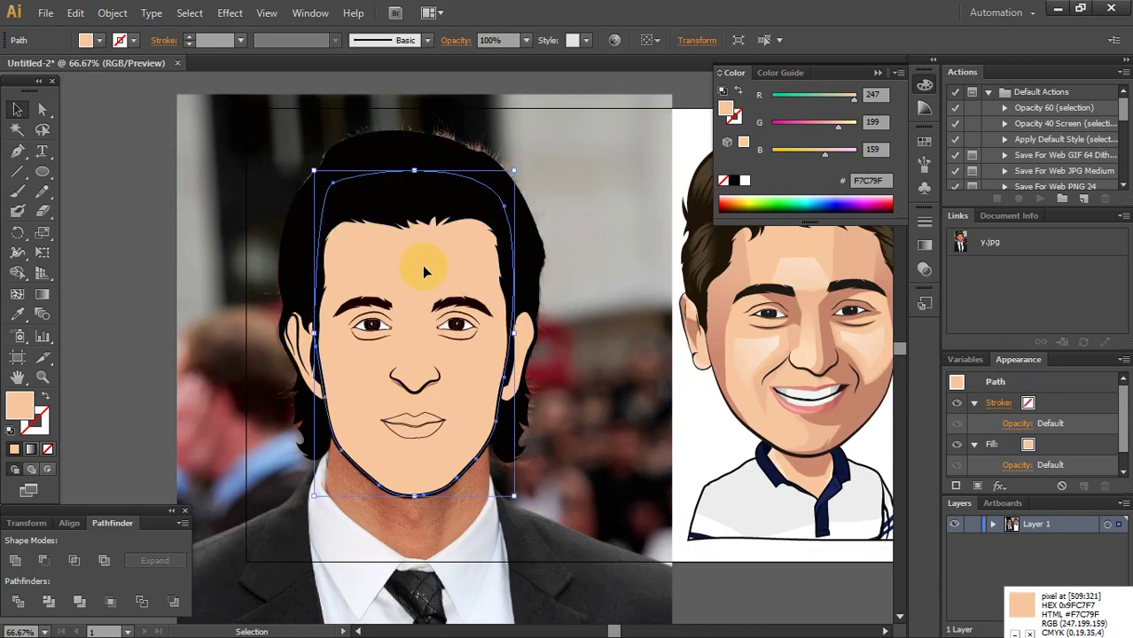
click(241, 40)
click(225, 136)
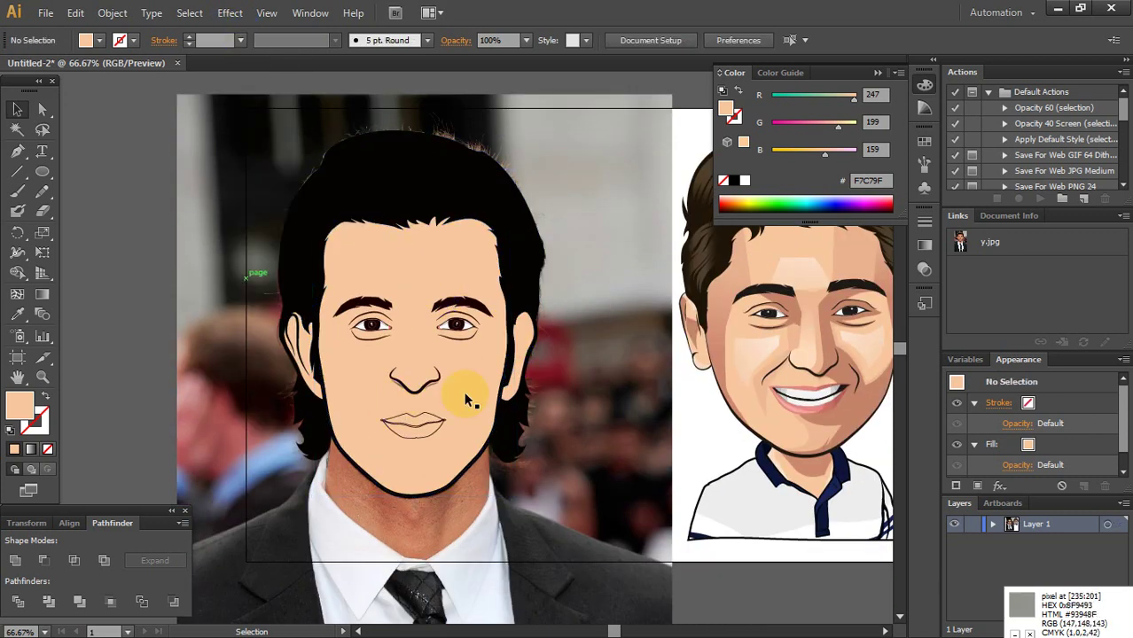
click(433, 267)
click(599, 256)
click(374, 256)
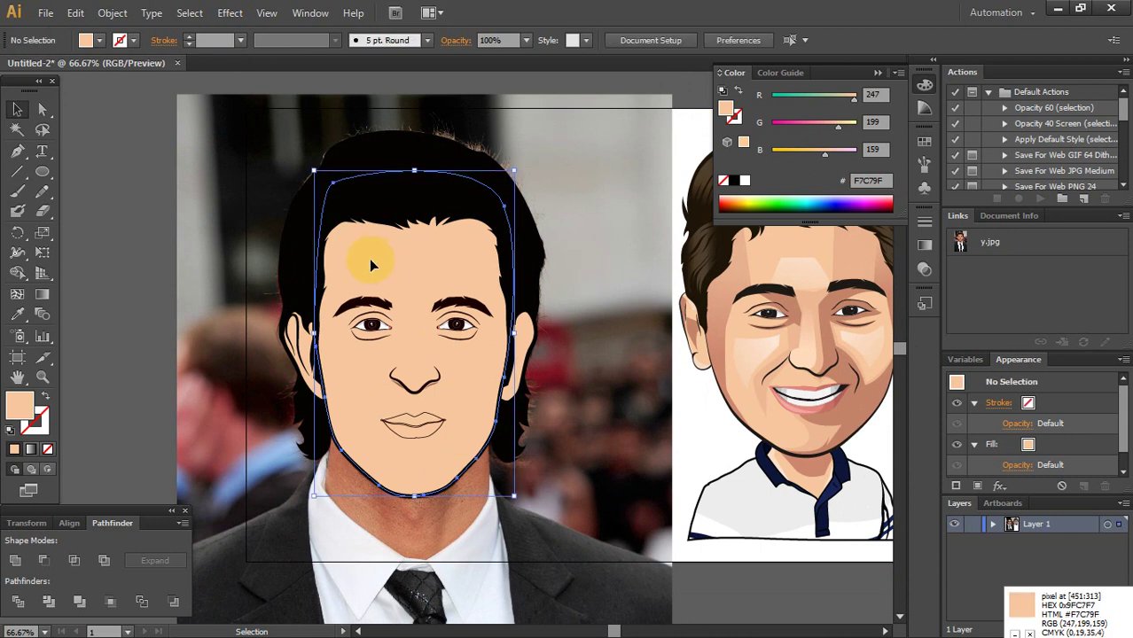
click(111, 11)
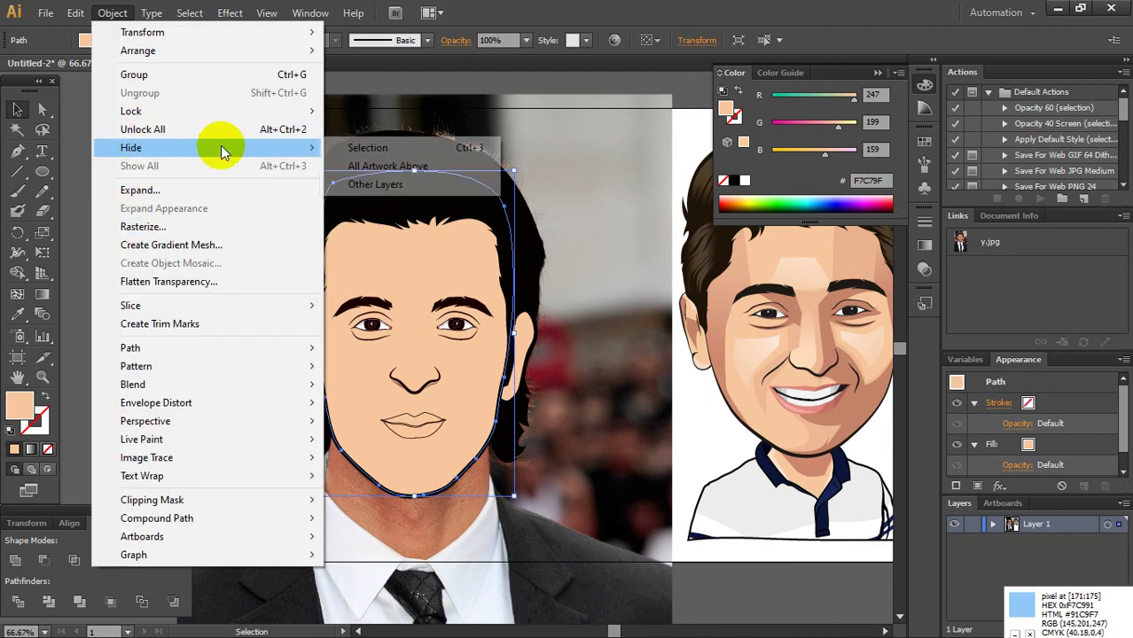
click(387, 149)
Select the grey nostril strokes on the nose and delete them.
scroll(422, 399, up, 3)
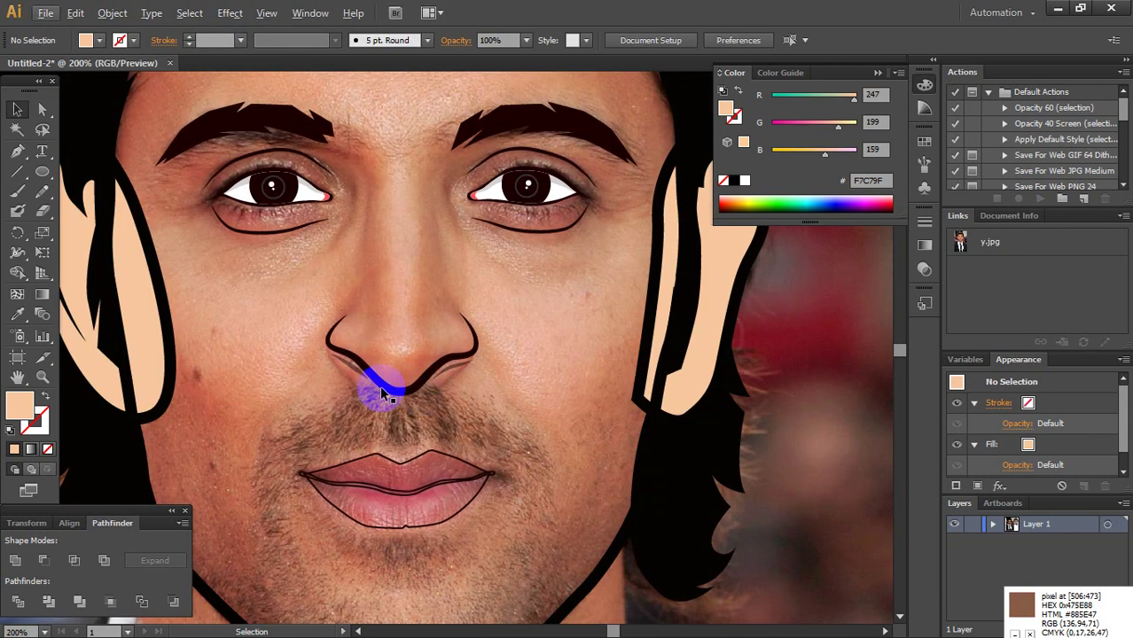
scroll(355, 383, up, 1)
drag(340, 344, 403, 486)
drag(570, 349, 570, 426)
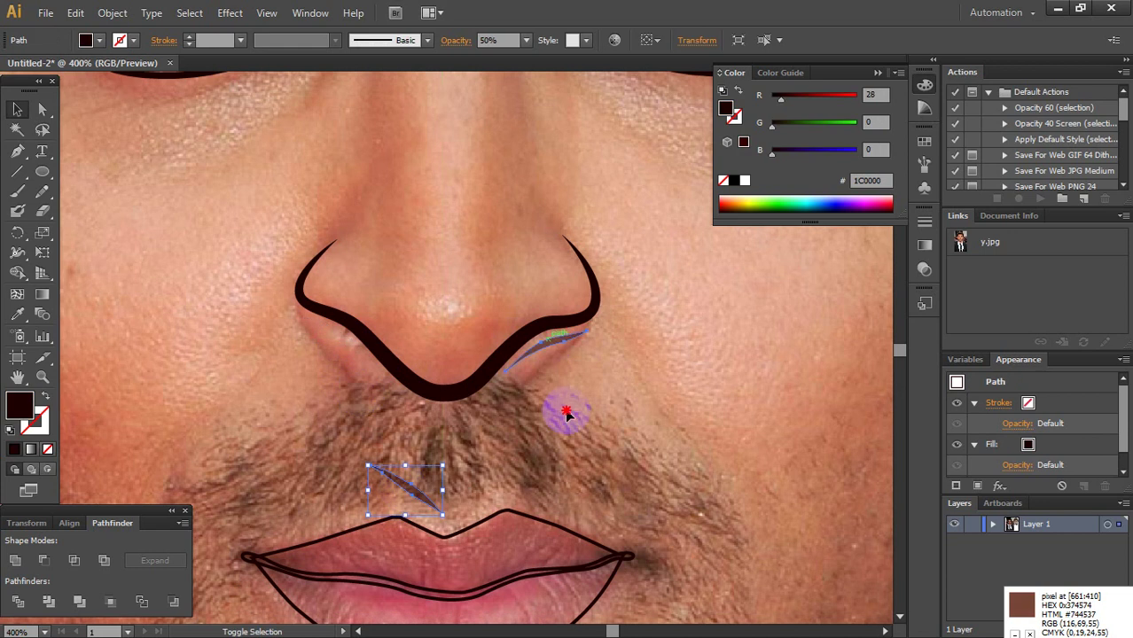
key(Delete)
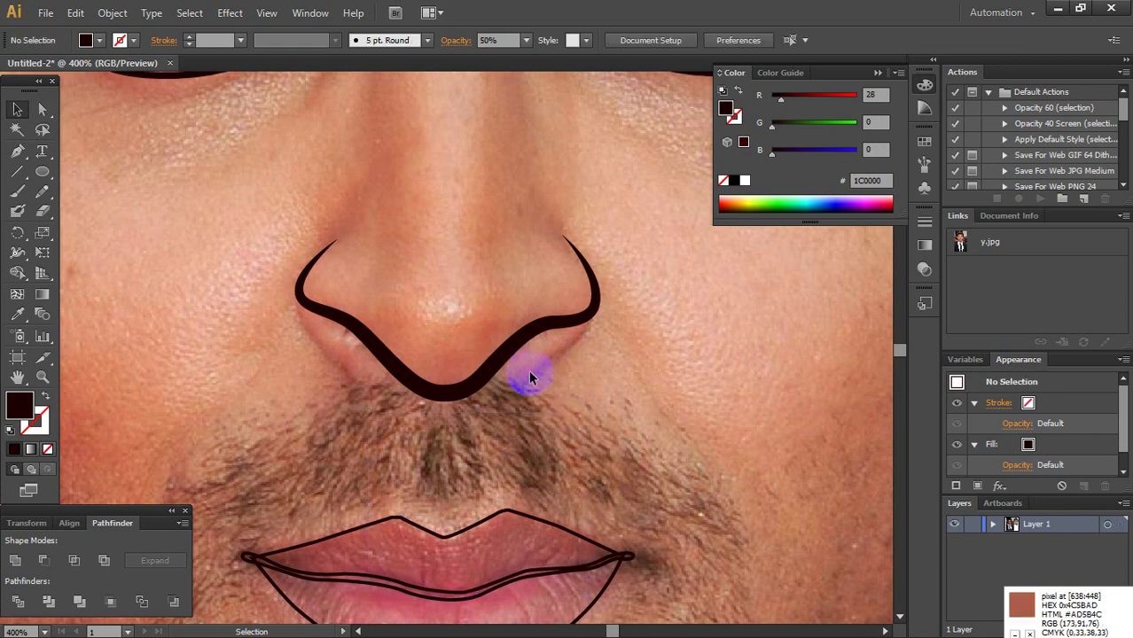
Return the black nose outline over the nose and hide it.
drag(514, 350, 83, 232)
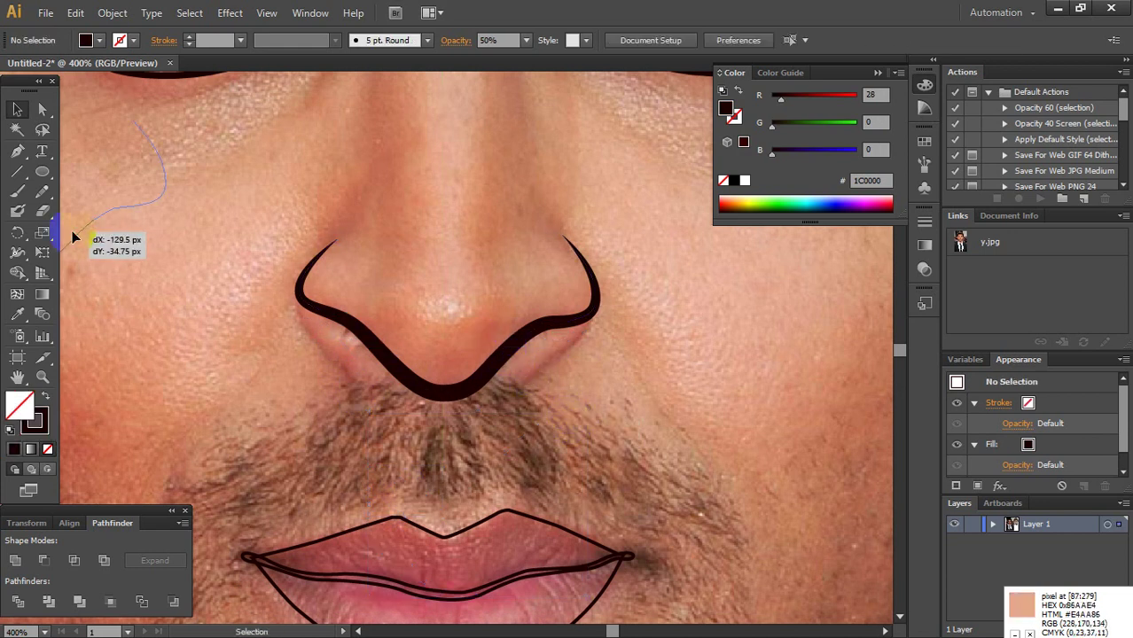
click(544, 399)
scroll(545, 399, down, 3)
scroll(544, 399, down, 1)
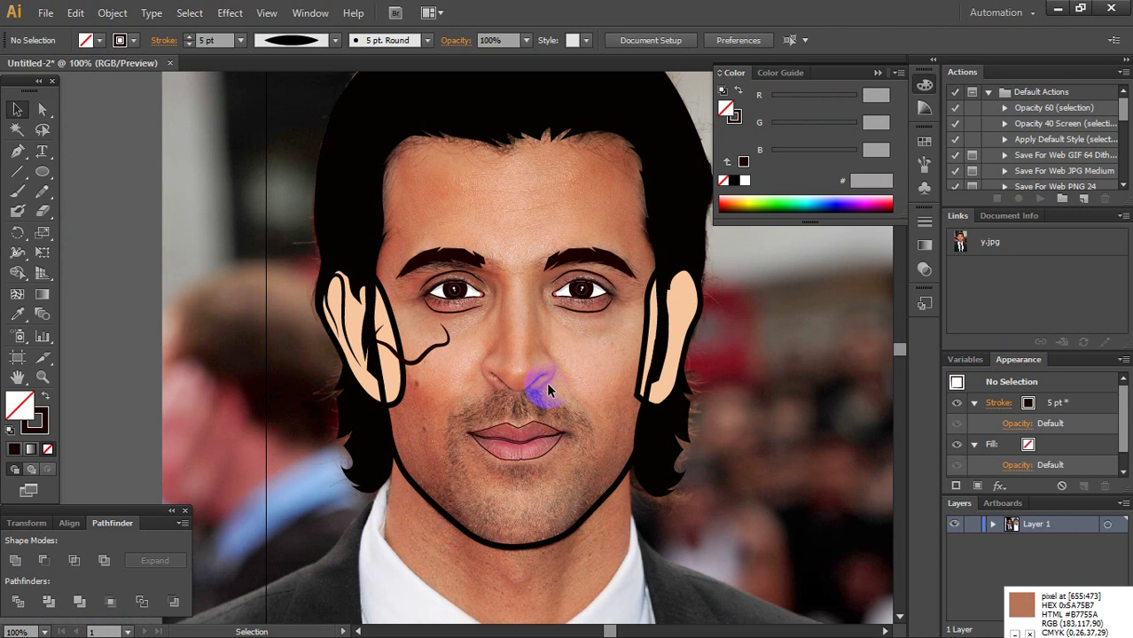
scroll(546, 384, up, 2)
scroll(545, 385, up, 2)
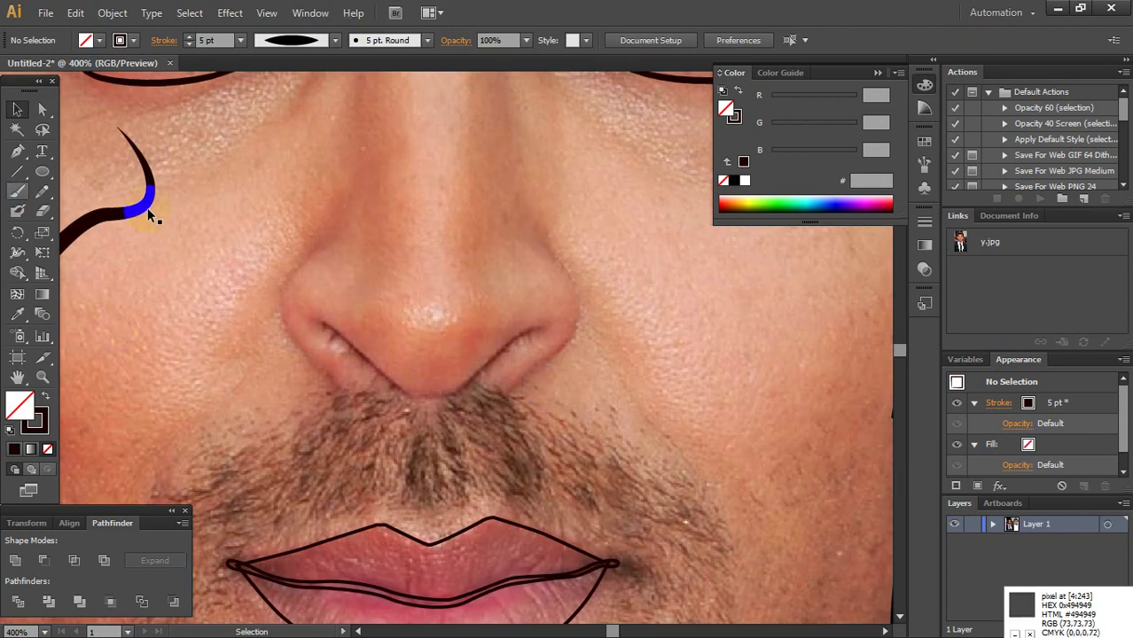
drag(149, 215, 579, 331)
click(499, 279)
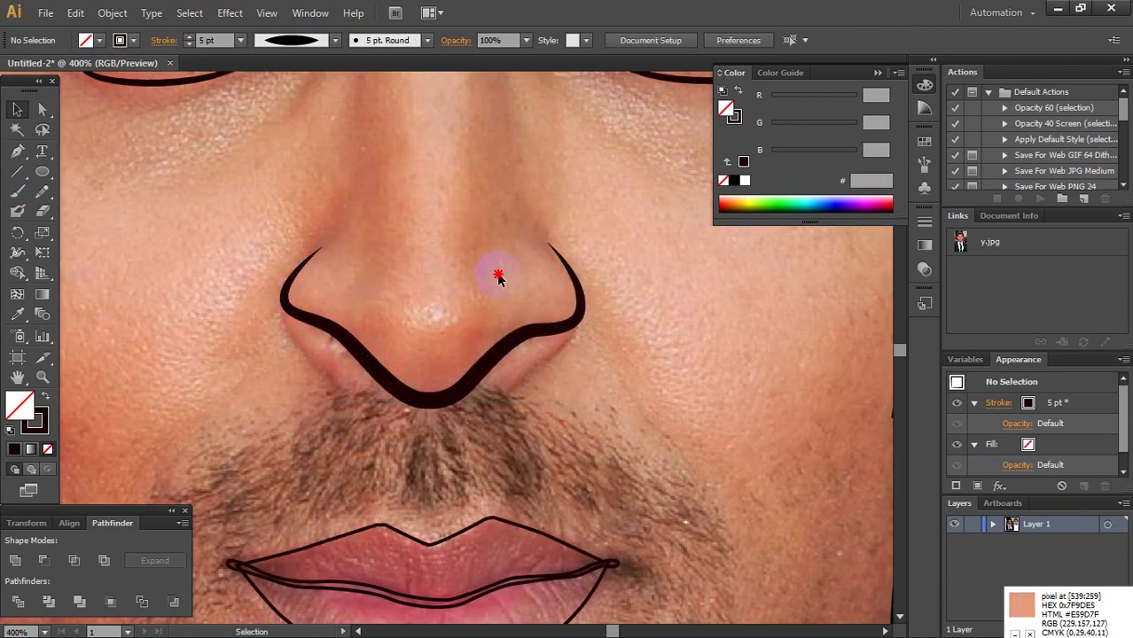
click(118, 15)
click(366, 145)
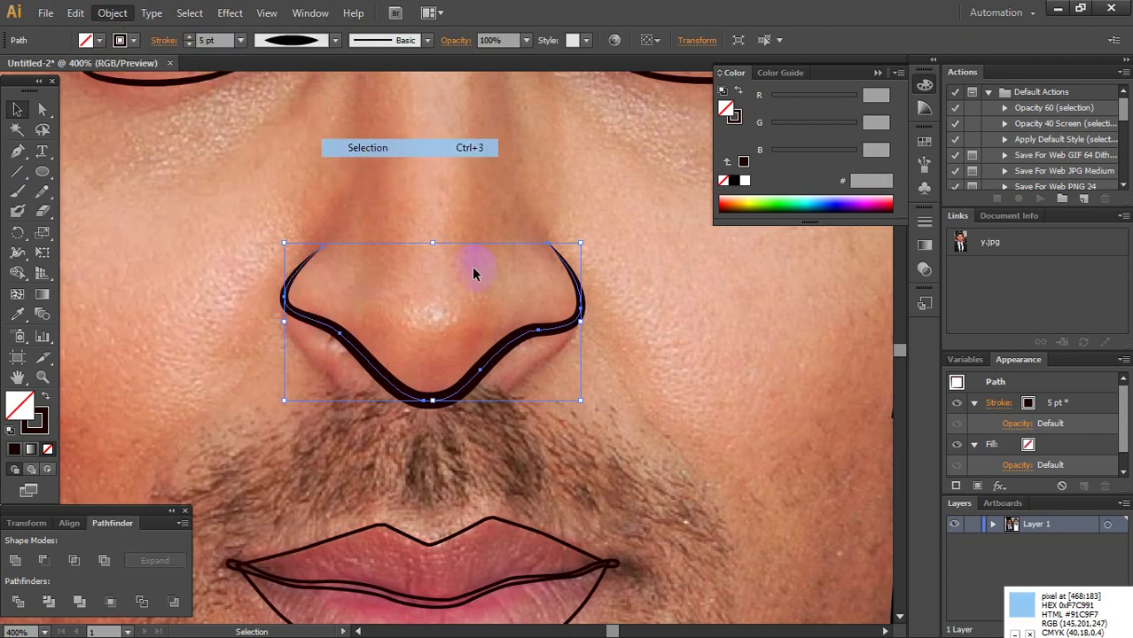
Trace a Pen curve down the left side of the nose around the left nostril.
click(16, 153)
scroll(302, 342, up, 1)
drag(356, 400, 312, 338)
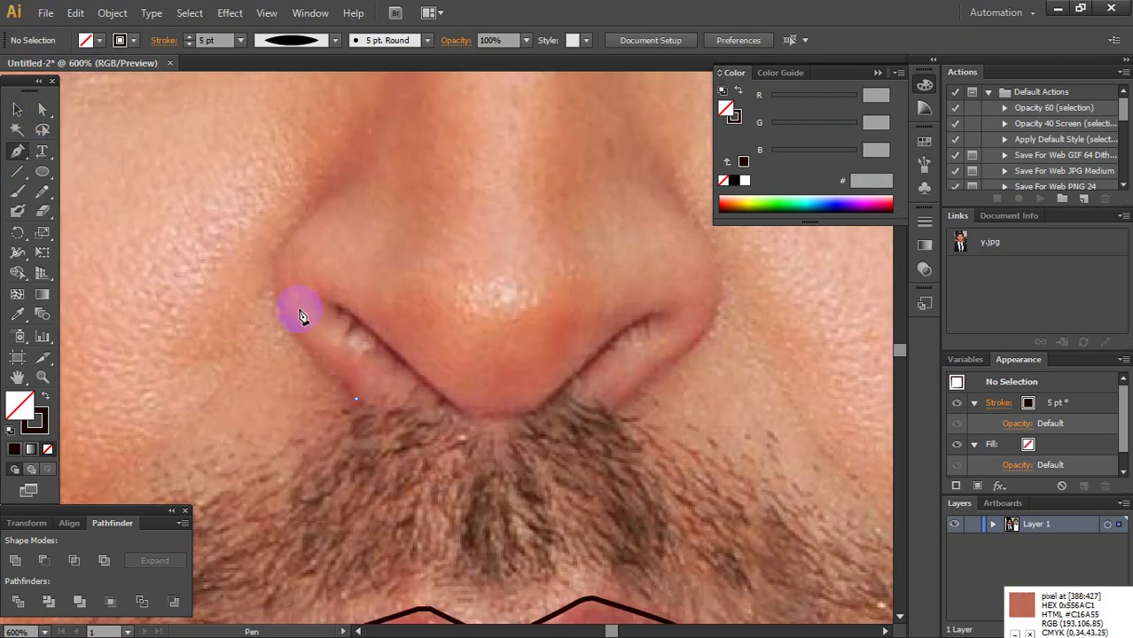
ctrl+click(333, 370)
click(282, 278)
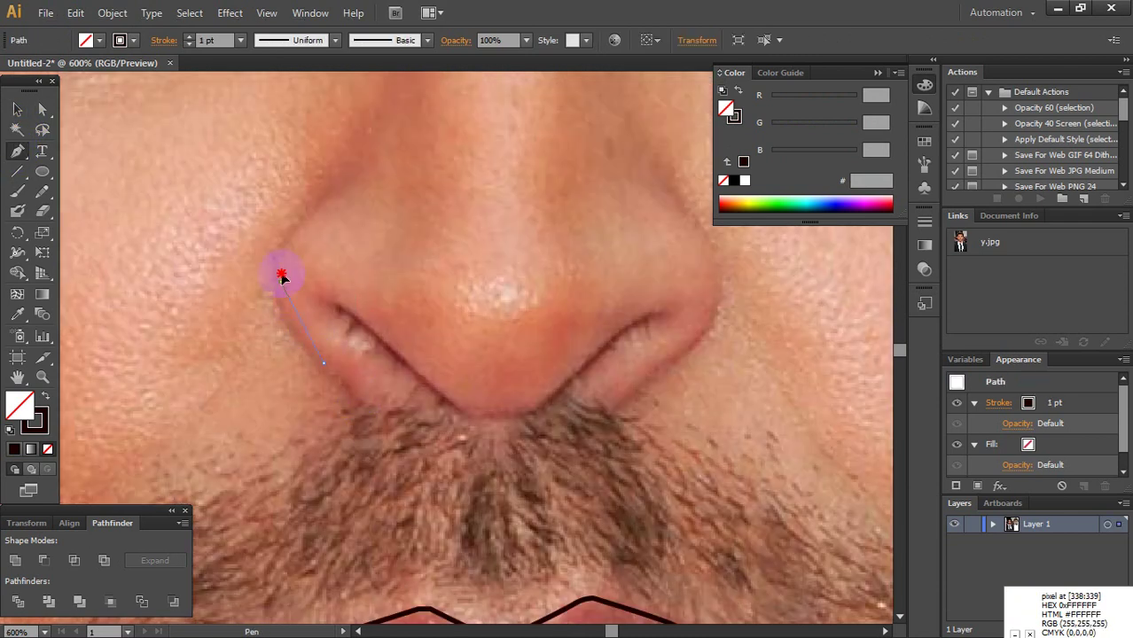
drag(287, 257, 326, 208)
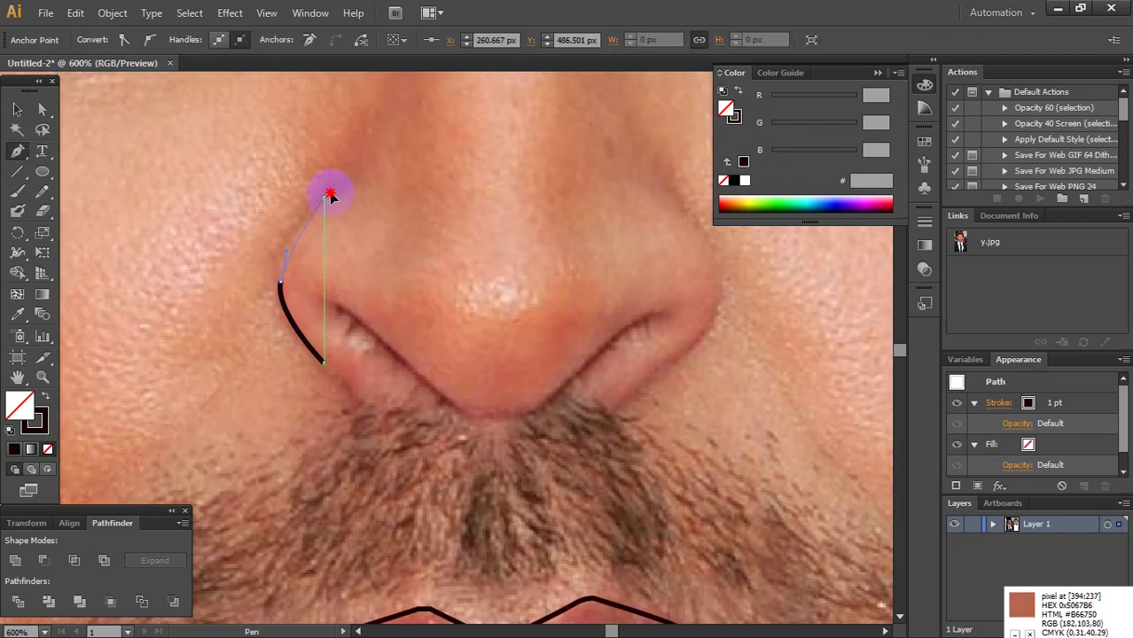
key(ctrl+z)
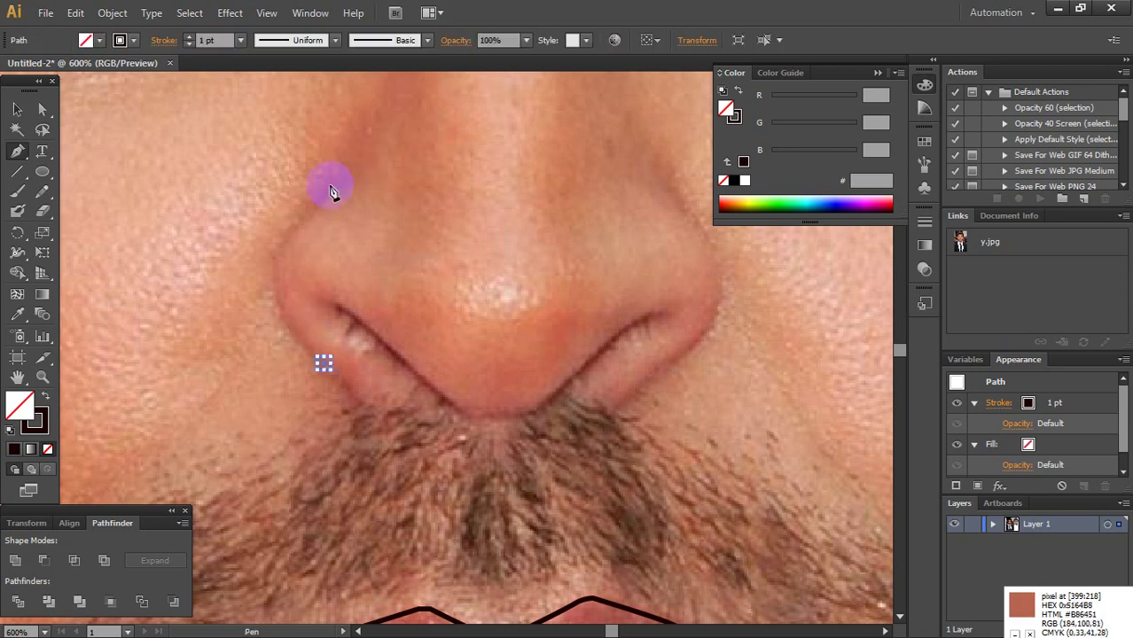
key(ctrl+z)
drag(372, 140, 323, 205)
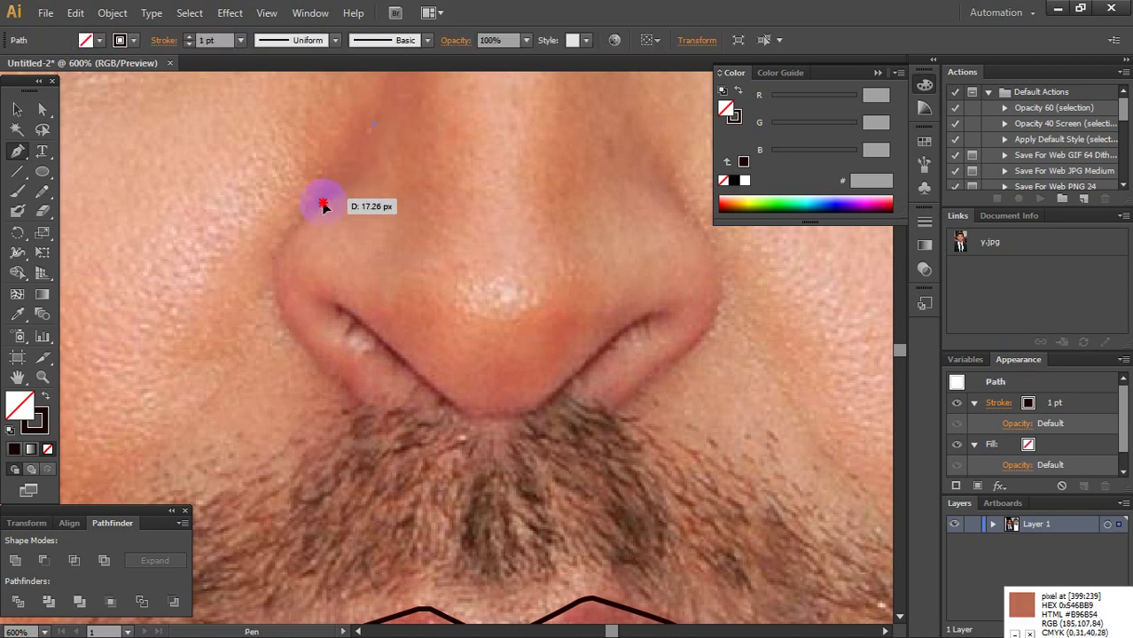
drag(275, 293, 281, 315)
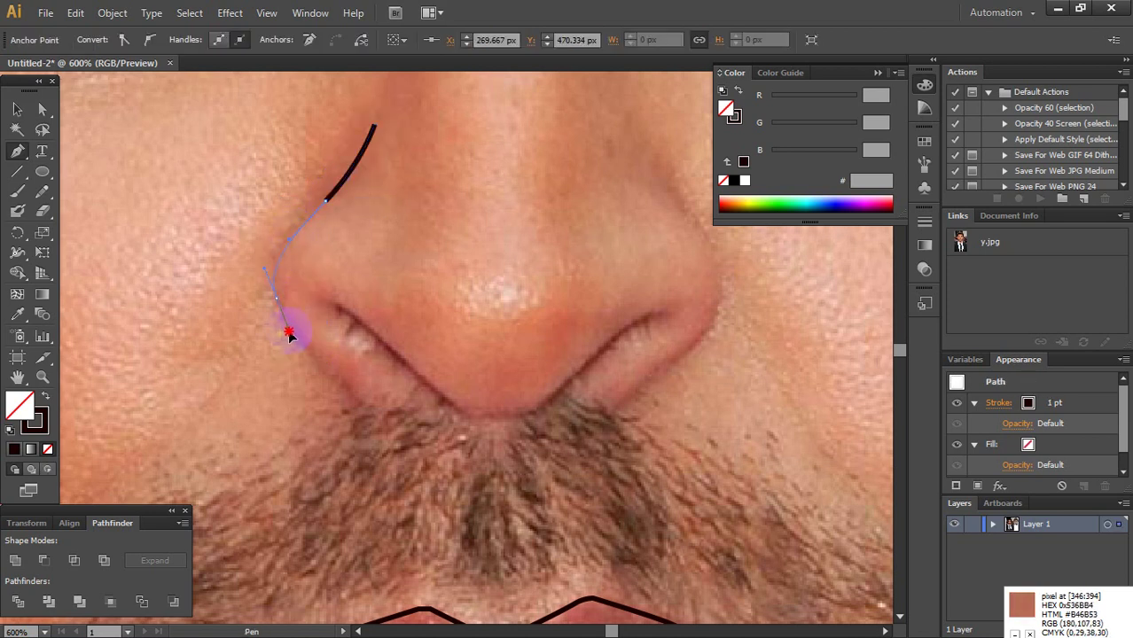
drag(357, 403, 359, 399)
Give the left nose curve a 4 pt stroke with a tapered width profile.
click(18, 108)
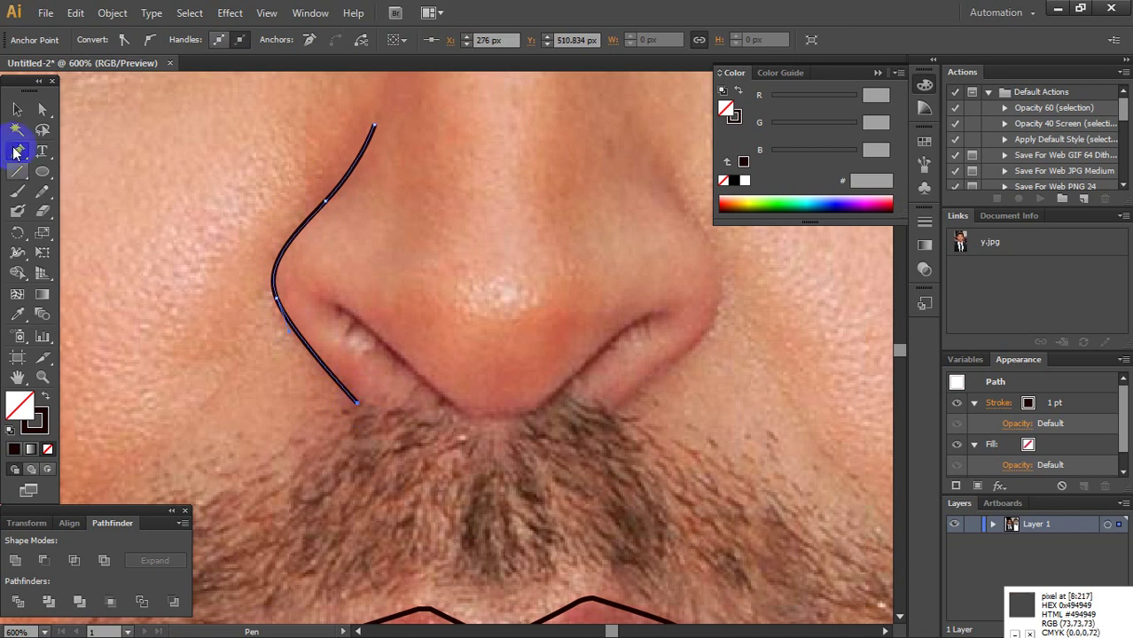
click(260, 277)
key(ctrl+z)
click(203, 40)
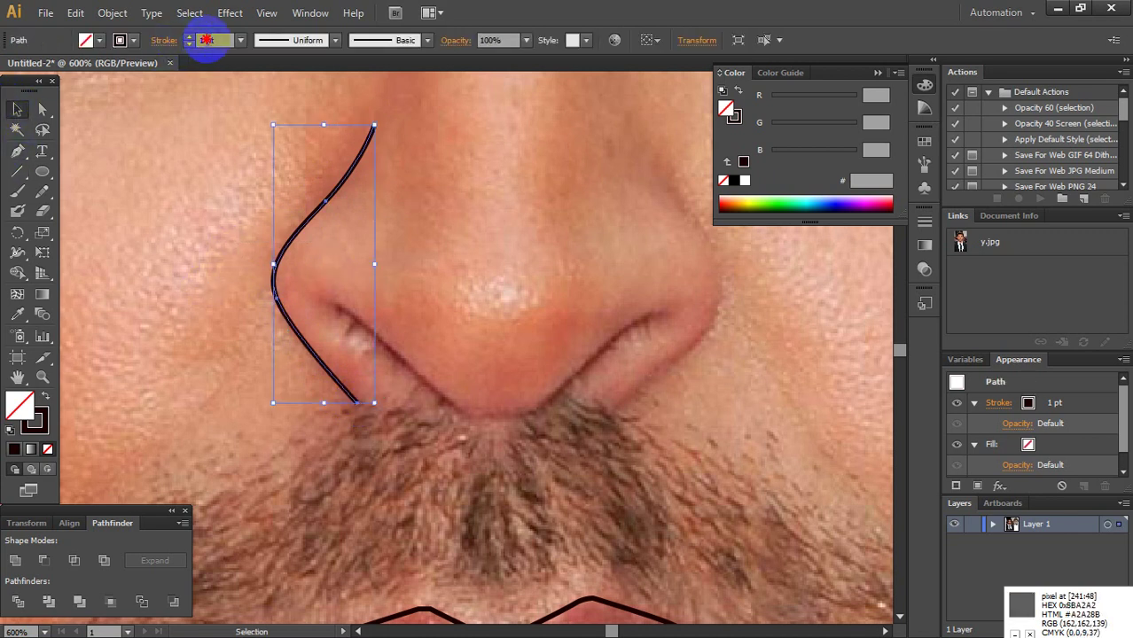
text(4)
key(Return)
click(335, 40)
click(301, 96)
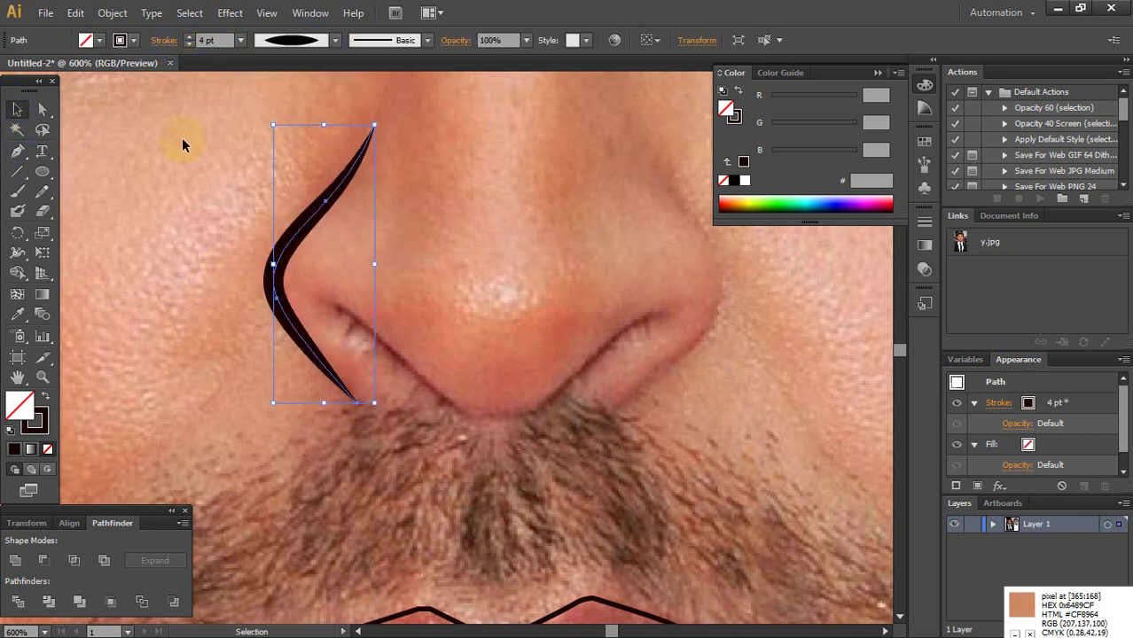
click(182, 133)
Trace a Pen curve down the right side of the nose around the right nostril.
click(18, 151)
click(649, 144)
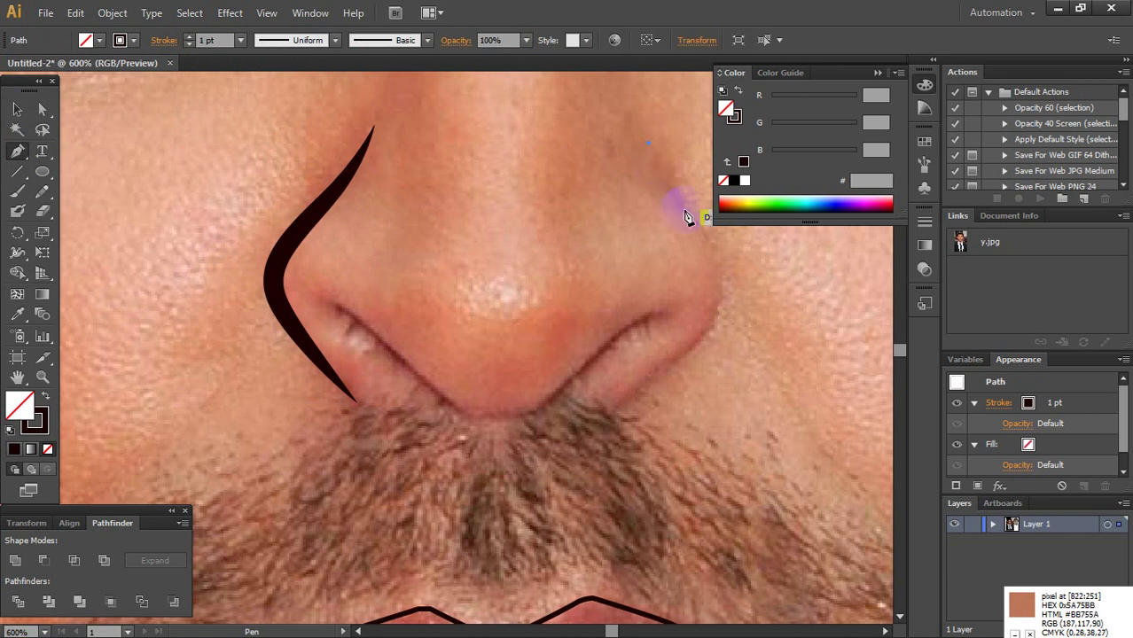
drag(709, 245, 718, 286)
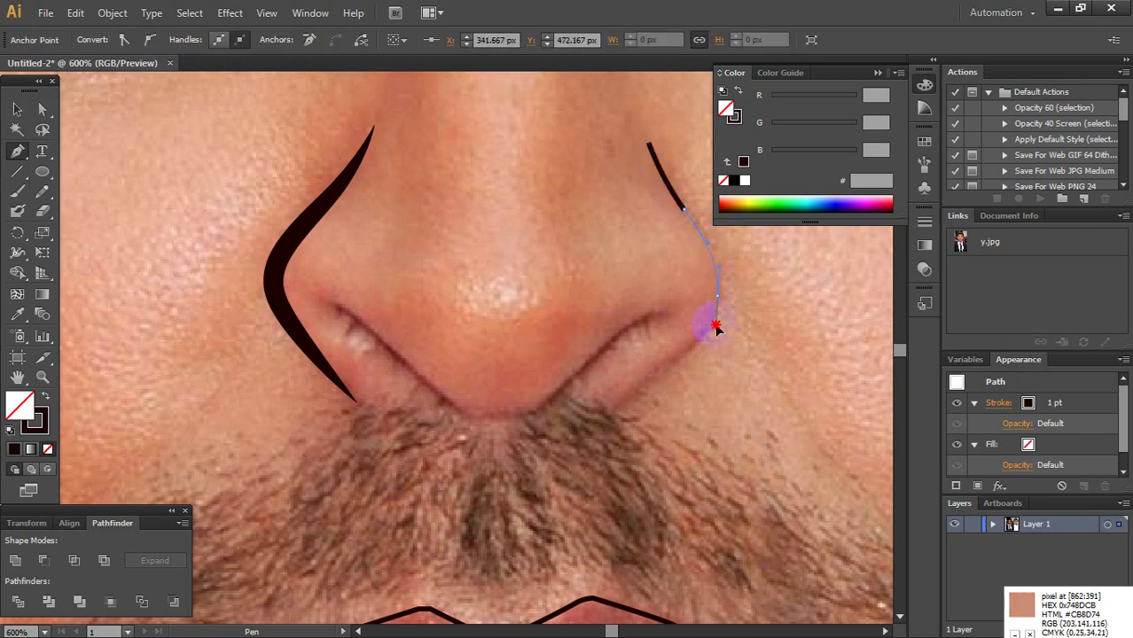
drag(677, 352, 660, 369)
drag(612, 416, 606, 427)
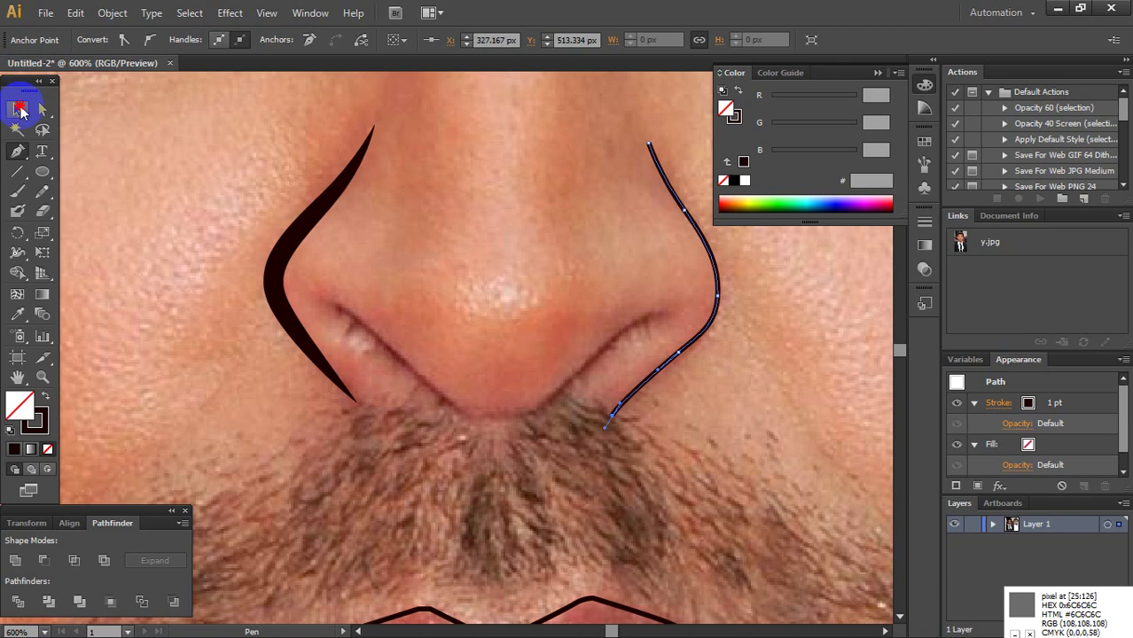
click(20, 108)
Give the right nose curve Width Profile 1 and eyedropper the left stroke's thick style.
drag(640, 256, 797, 336)
click(301, 40)
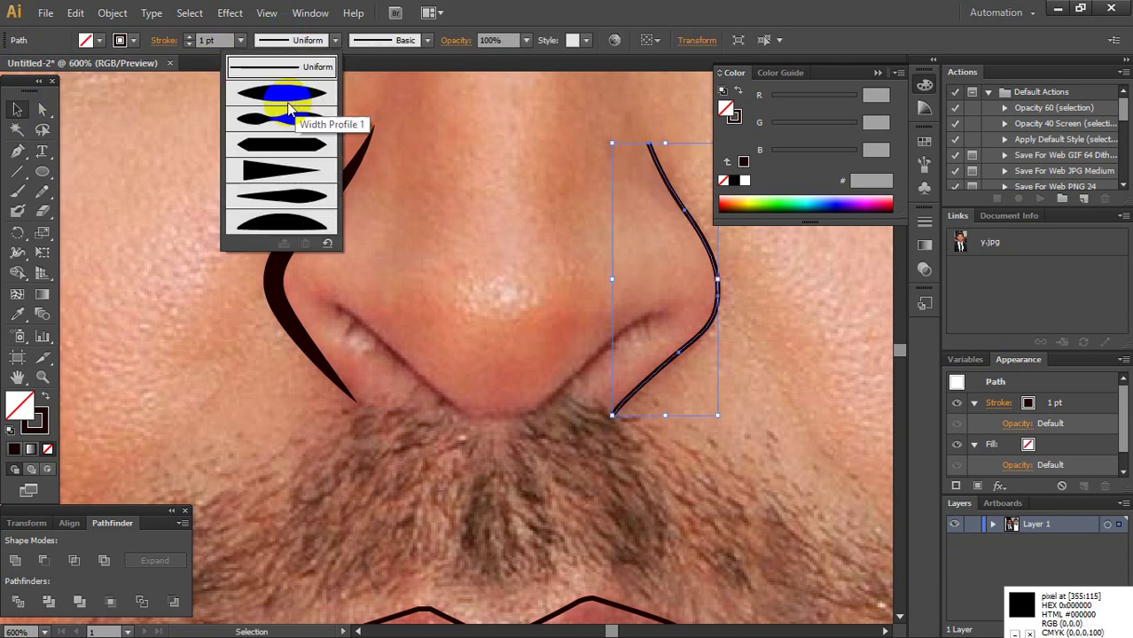
click(284, 97)
click(17, 315)
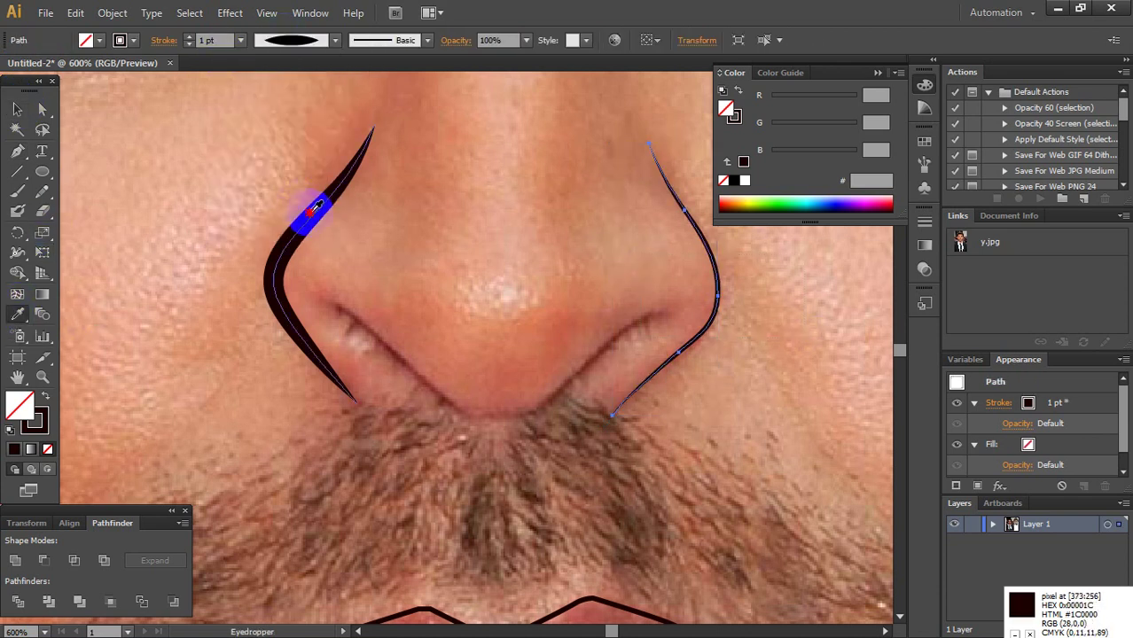
click(315, 207)
key(ctrl+shift+a)
Draw a Pen curve along the nose base from the left nostril to the right.
click(17, 150)
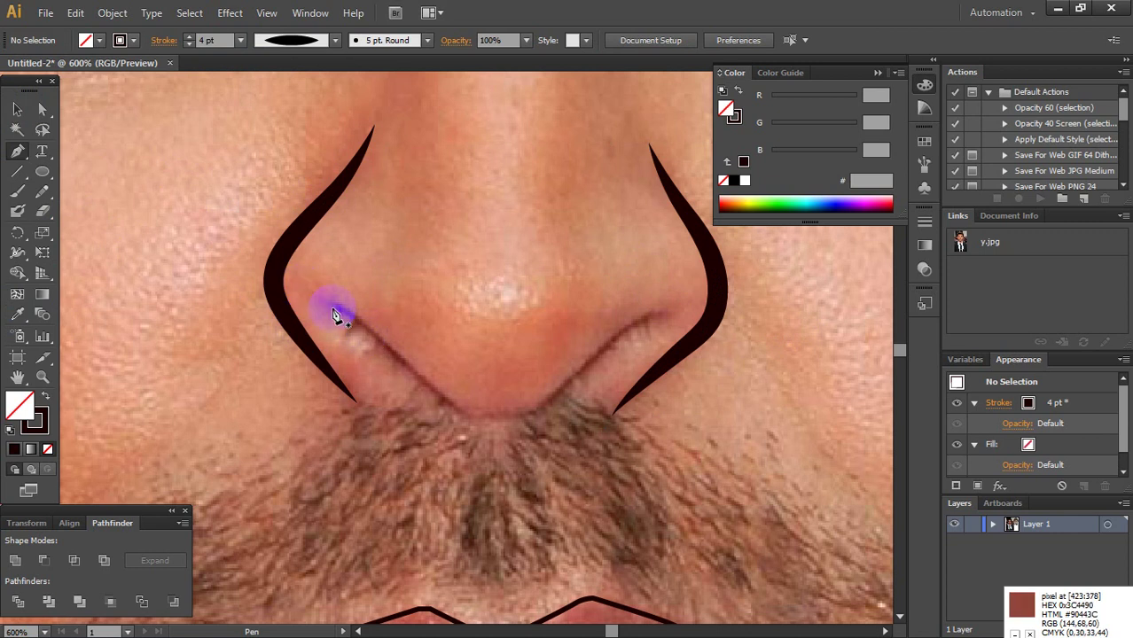
drag(306, 295, 369, 329)
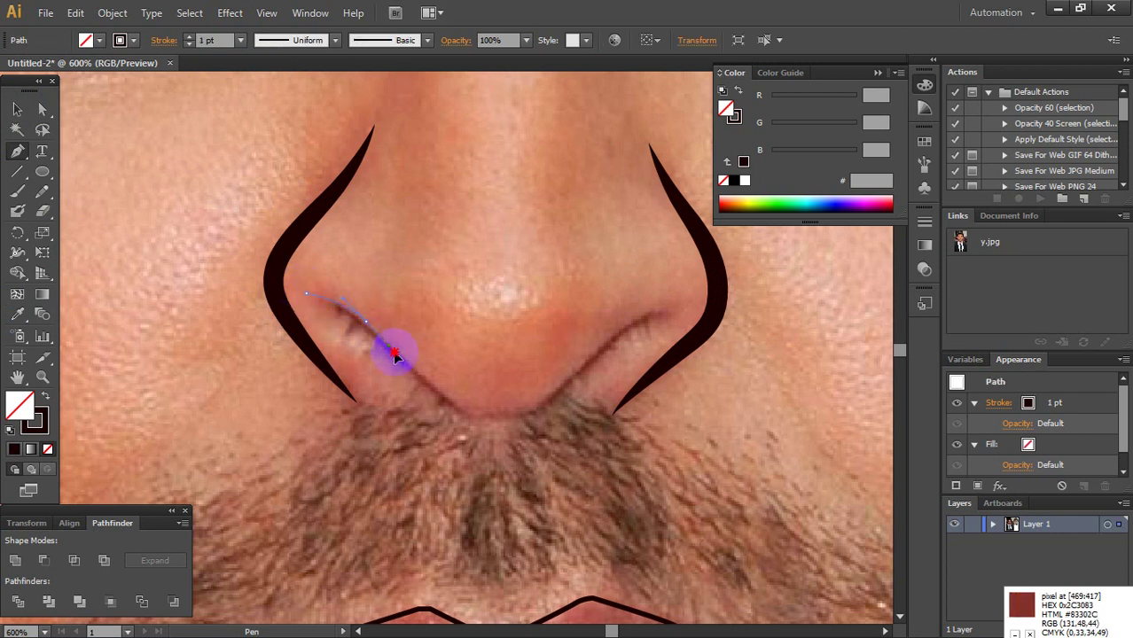
mouse_move(476, 415)
mouse_down()
mouse_move(494, 427)
mouse_move(593, 355)
mouse_up()
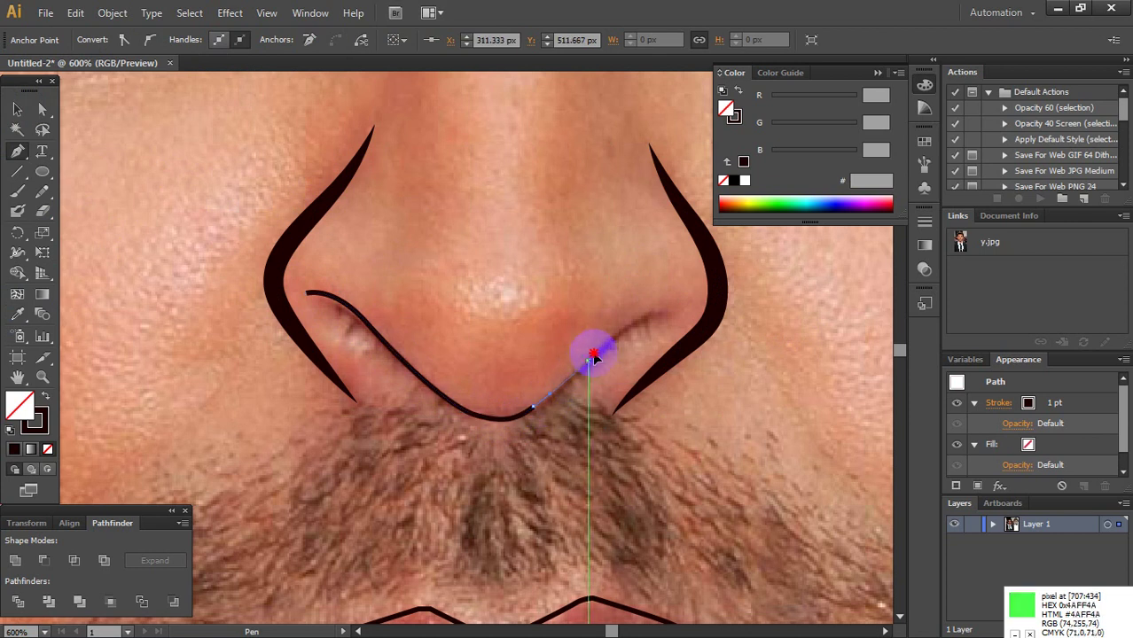
drag(658, 313, 685, 313)
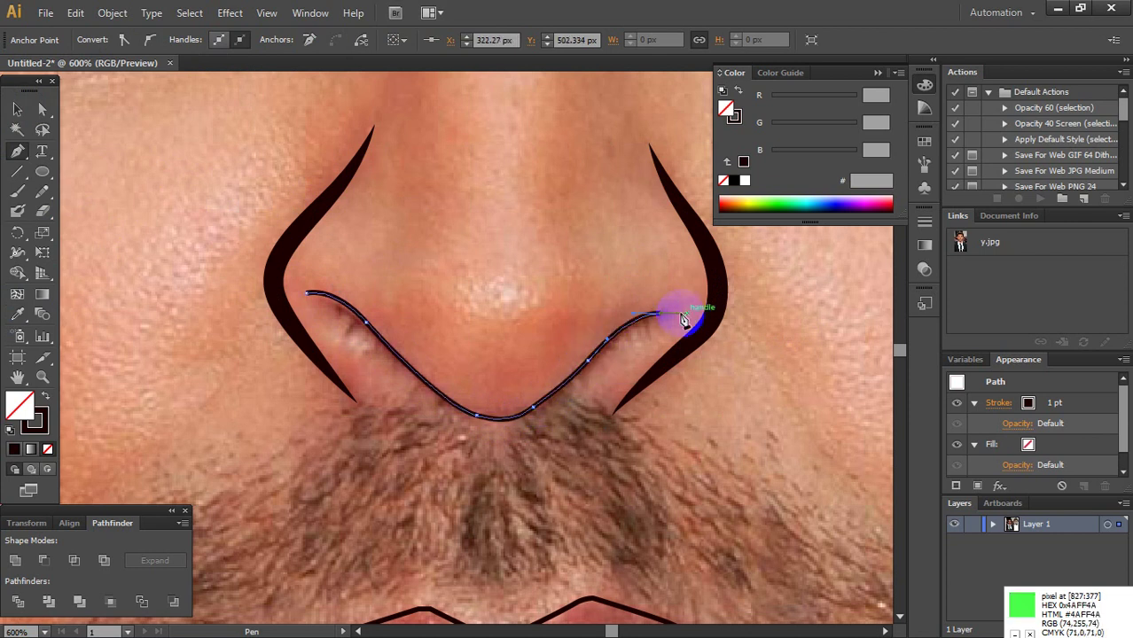
click(16, 109)
click(206, 236)
Eyedropper the thick black stroke onto the base curve and give it a tapered profile.
click(515, 423)
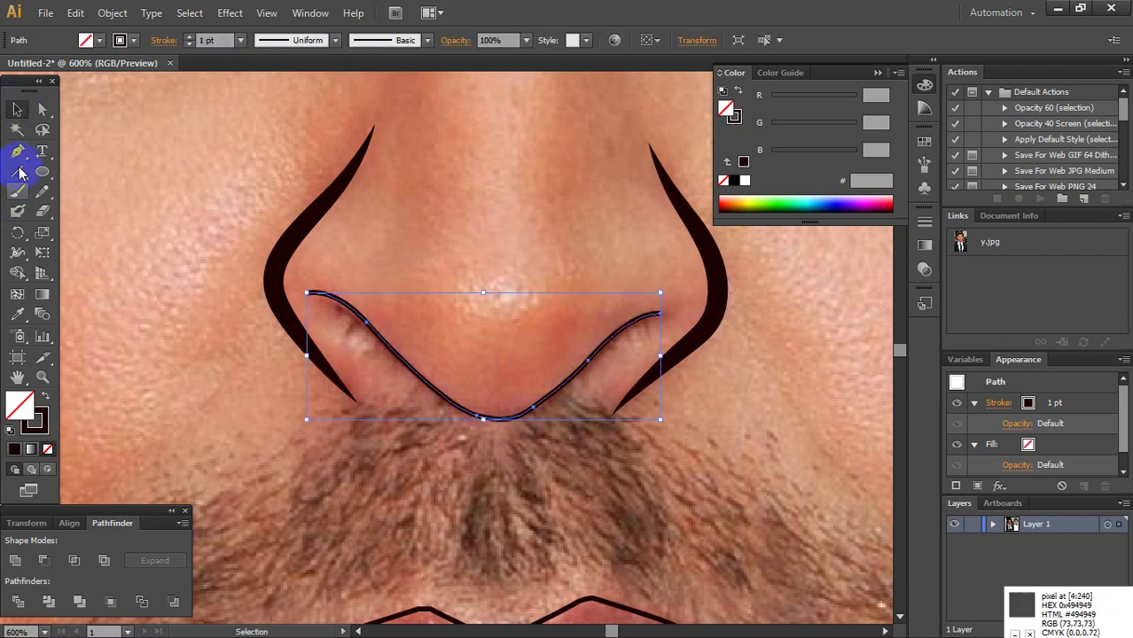
click(17, 151)
click(17, 314)
click(290, 241)
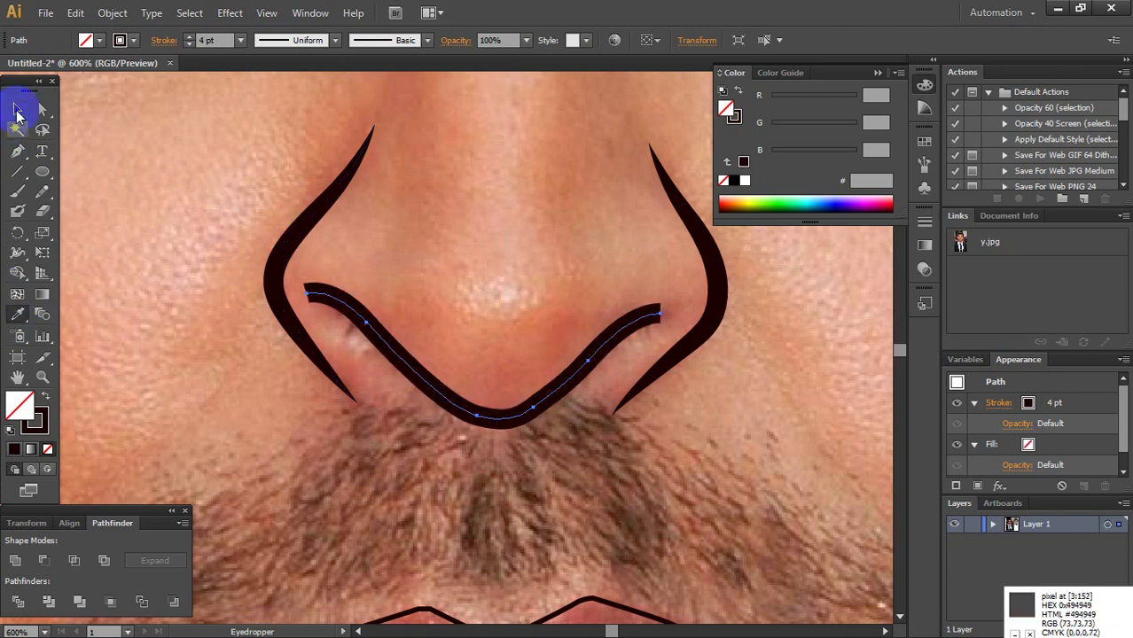
click(16, 108)
click(465, 319)
click(498, 420)
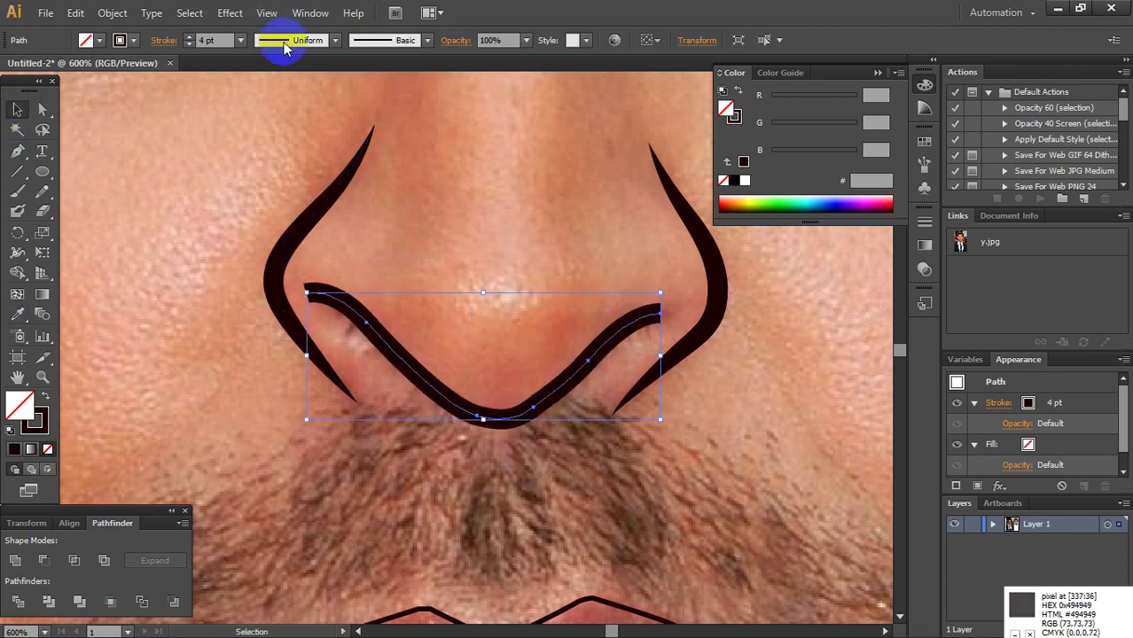
click(283, 40)
click(234, 172)
click(323, 256)
scroll(301, 234, down, 3)
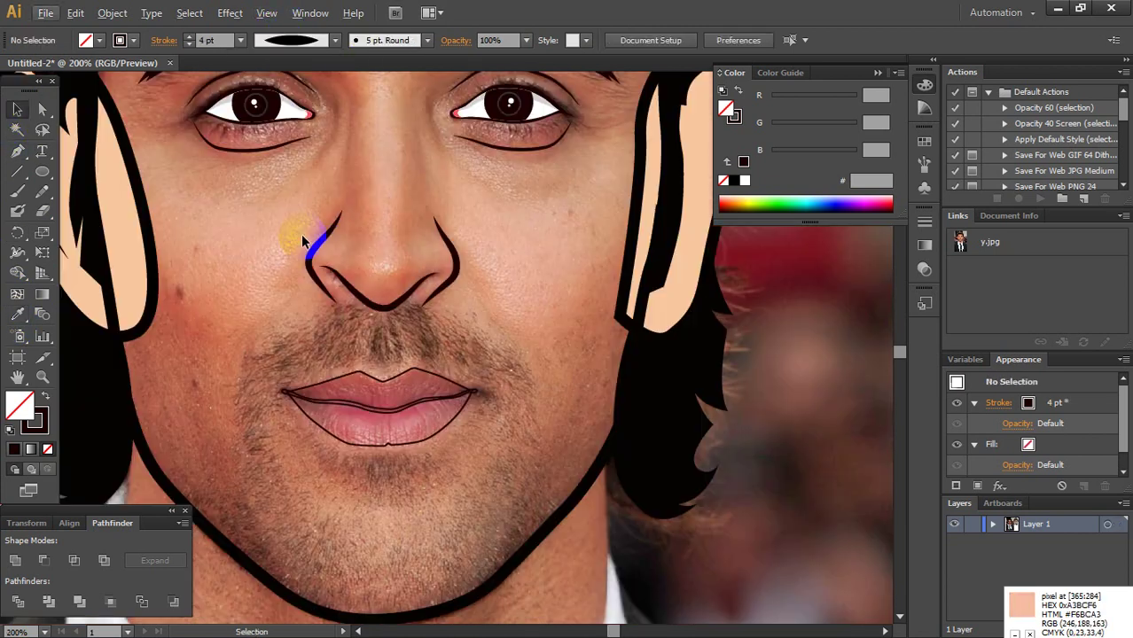
scroll(312, 266, up, 3)
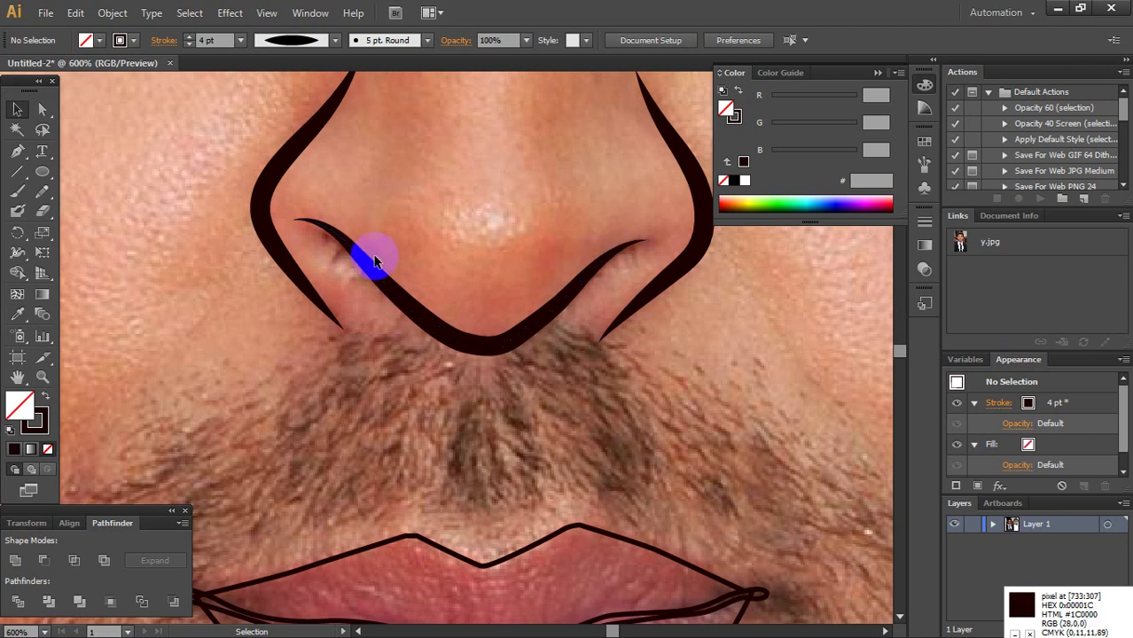
scroll(374, 261, down, 2)
Reveal all hidden face artwork with Object > Show All.
click(112, 12)
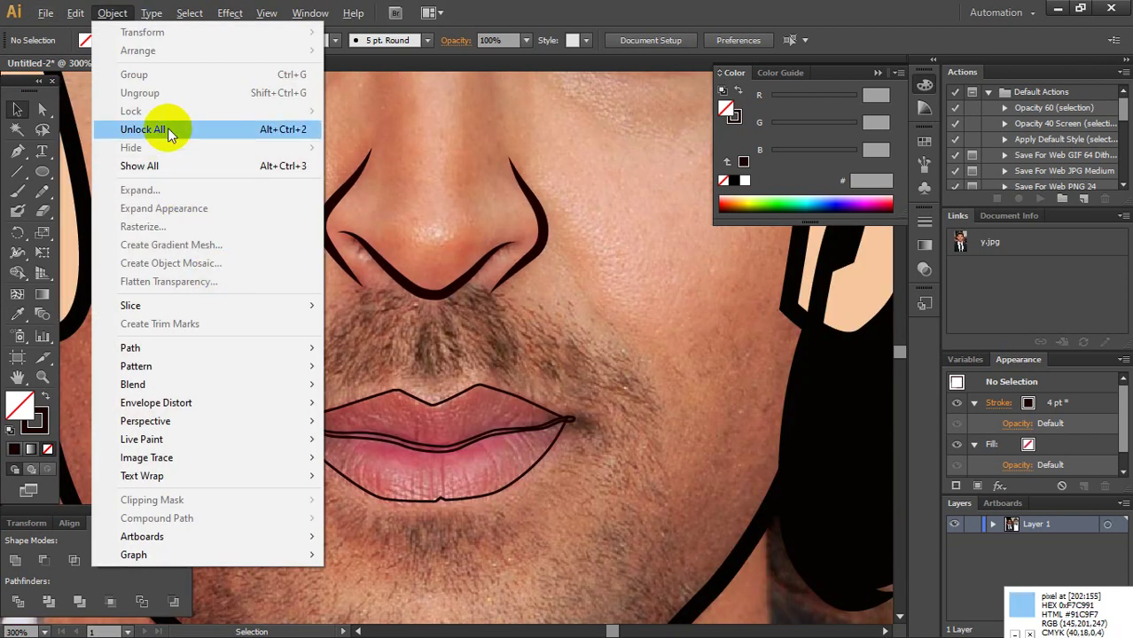
click(139, 165)
scroll(451, 335, down, 1)
scroll(475, 354, down, 1)
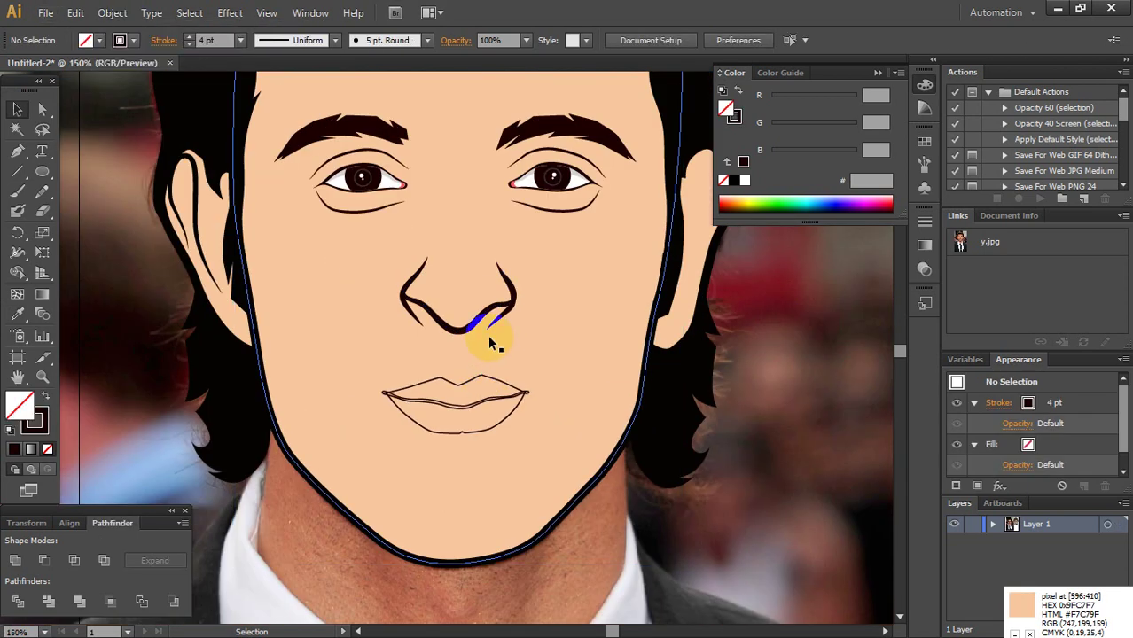
Check the nose stroke, then undo twice to hide the face's skin fill again.
click(511, 305)
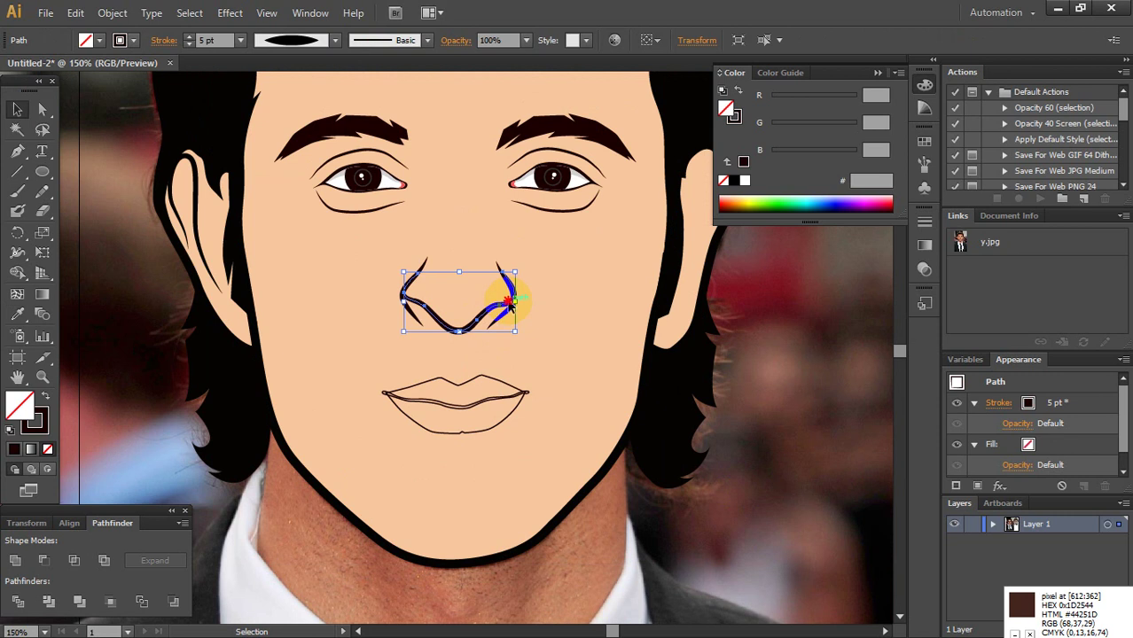
click(228, 405)
scroll(533, 470, down, 3)
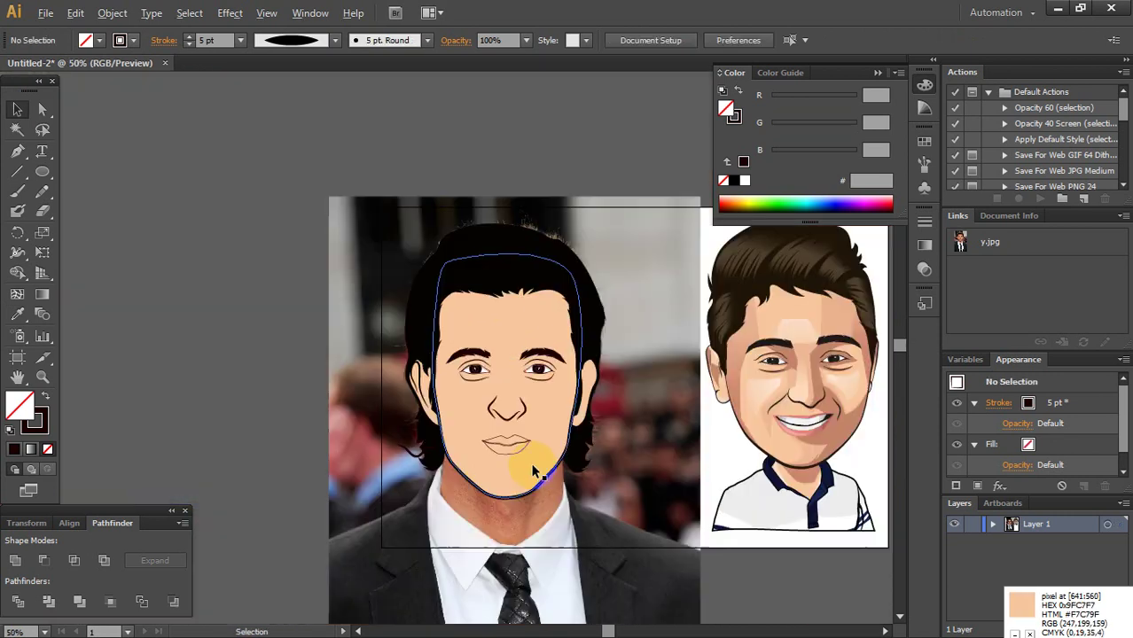
scroll(534, 469, up, 1)
scroll(534, 468, up, 1)
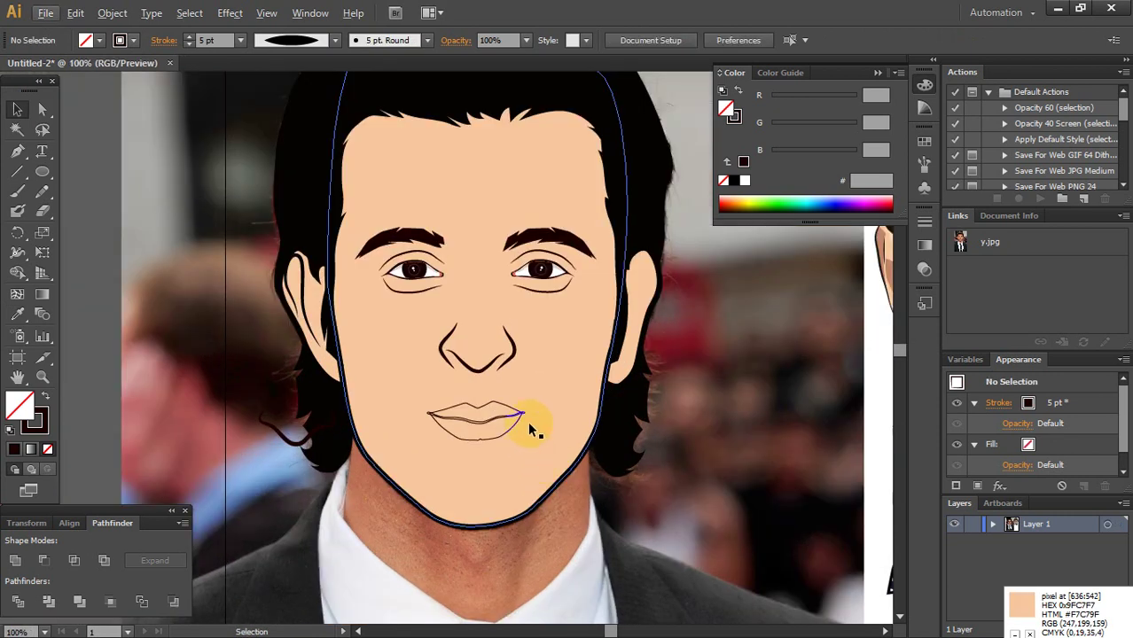
scroll(346, 399, down, 1)
key(ctrl+z)
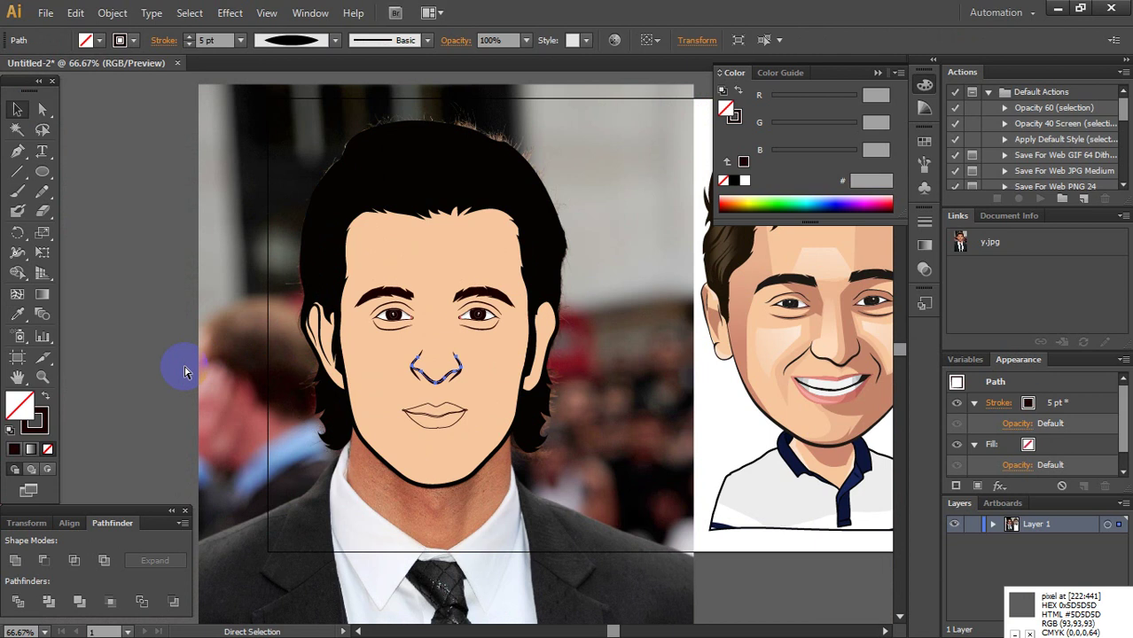
key(ctrl+z)
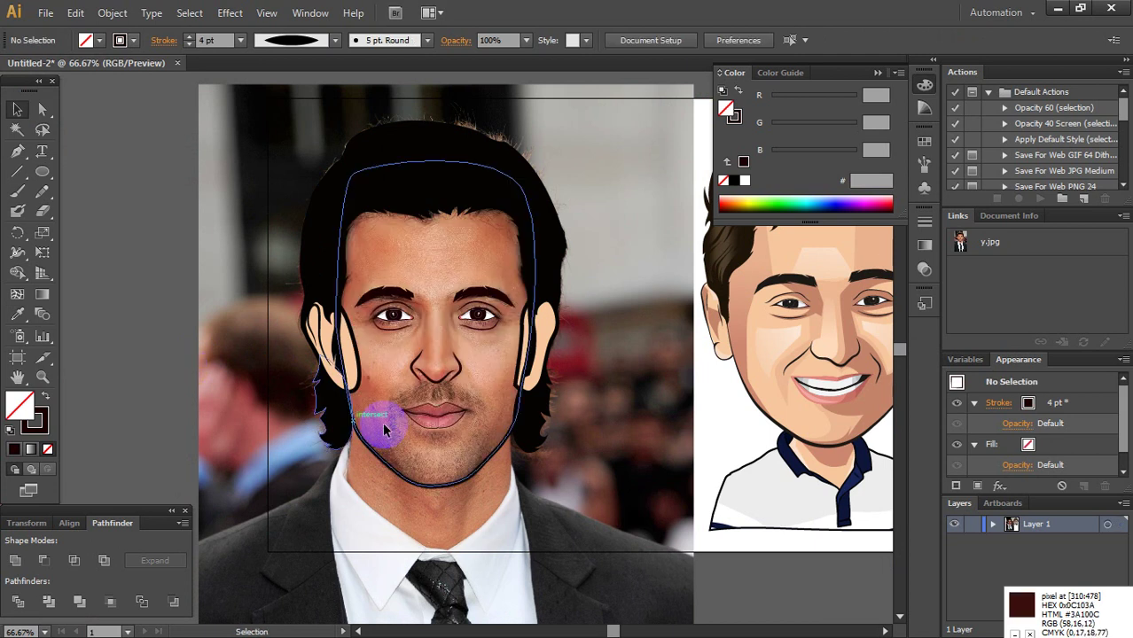
scroll(426, 412, up, 3)
Group the nose strokes together via the right-click Group command.
click(387, 344)
click(286, 266)
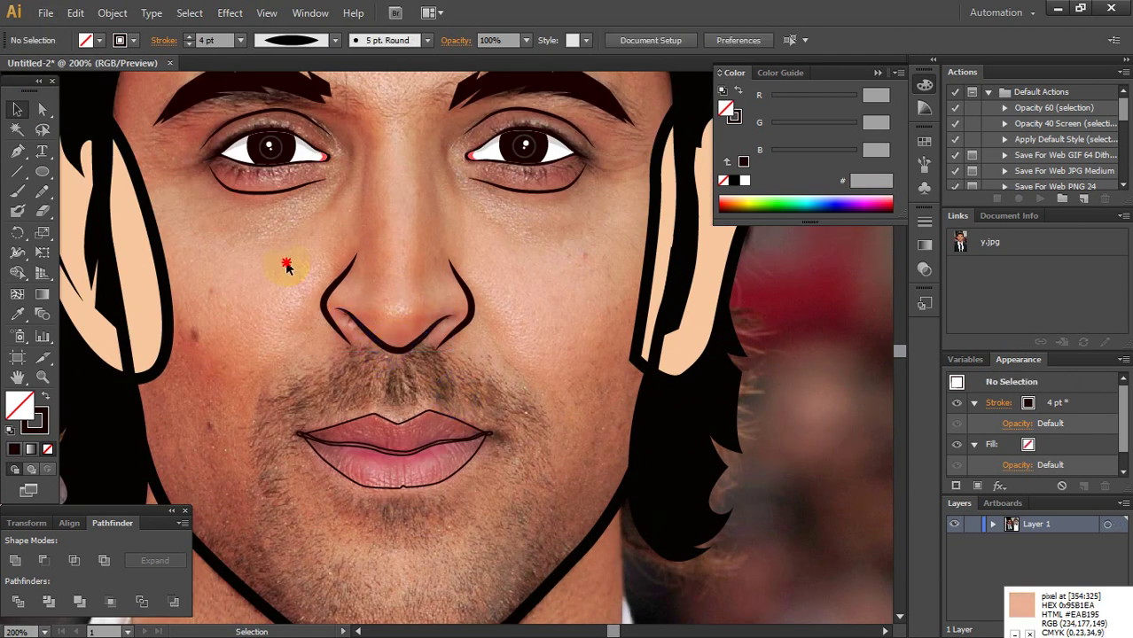
right_click(449, 266)
click(488, 372)
click(430, 257)
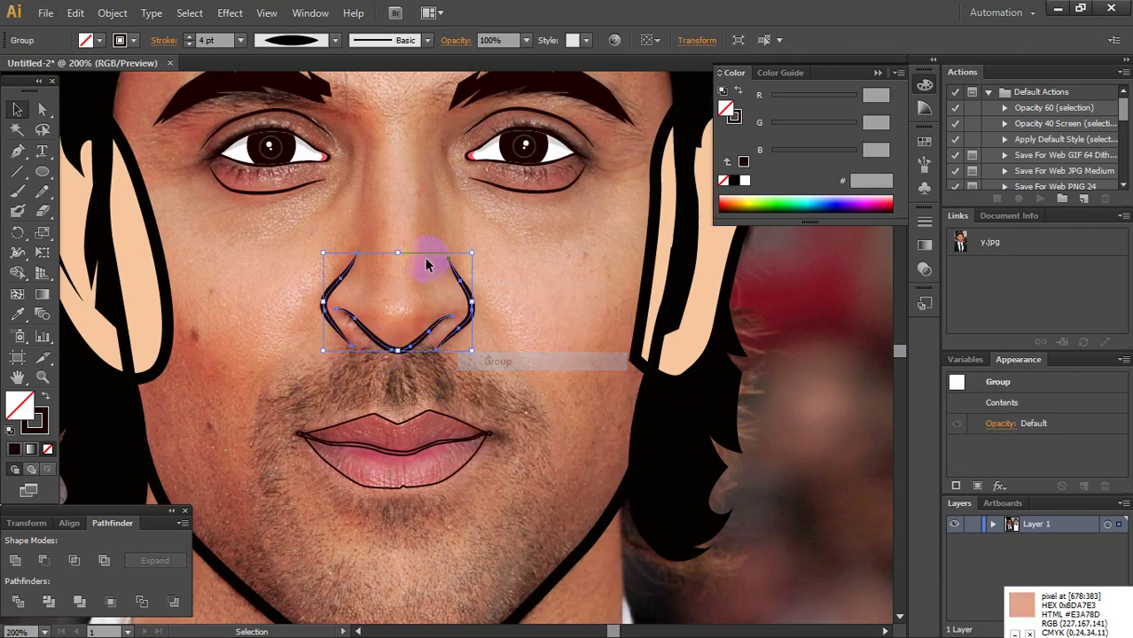
Reveal the skin fill again and undo an accidental duplicate of the nose group.
click(124, 22)
click(159, 163)
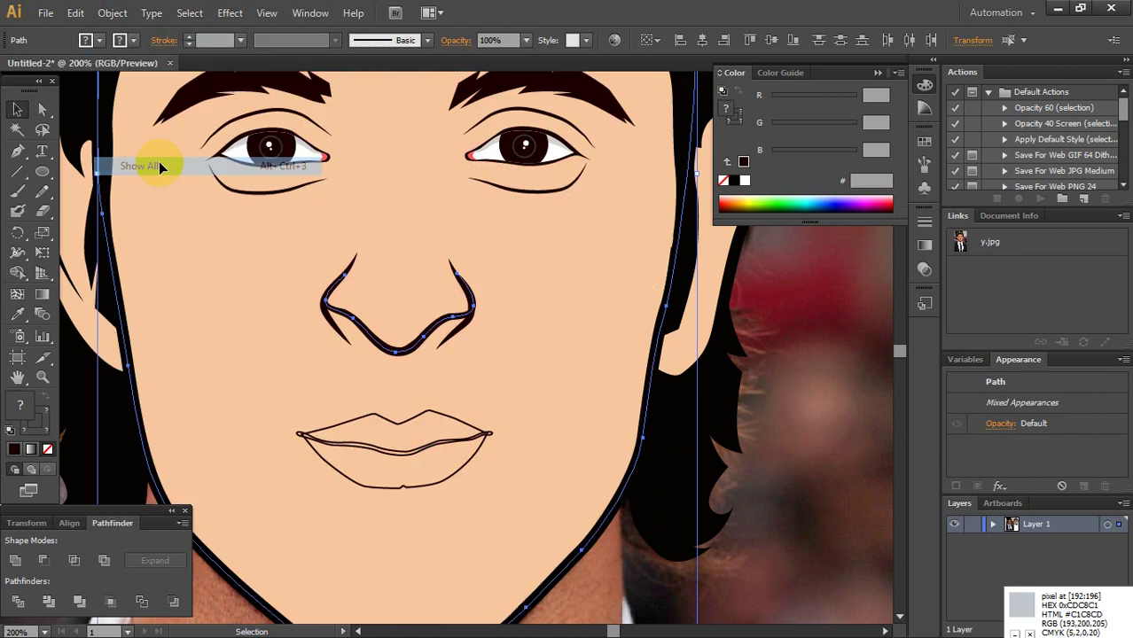
click(800, 425)
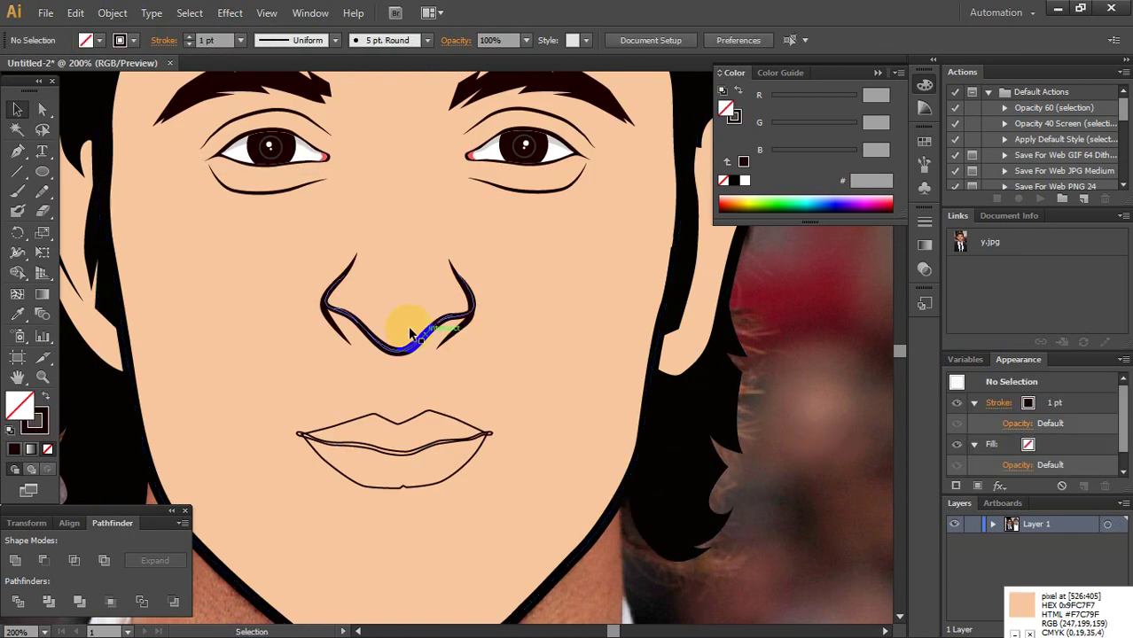
drag(422, 340, 411, 470)
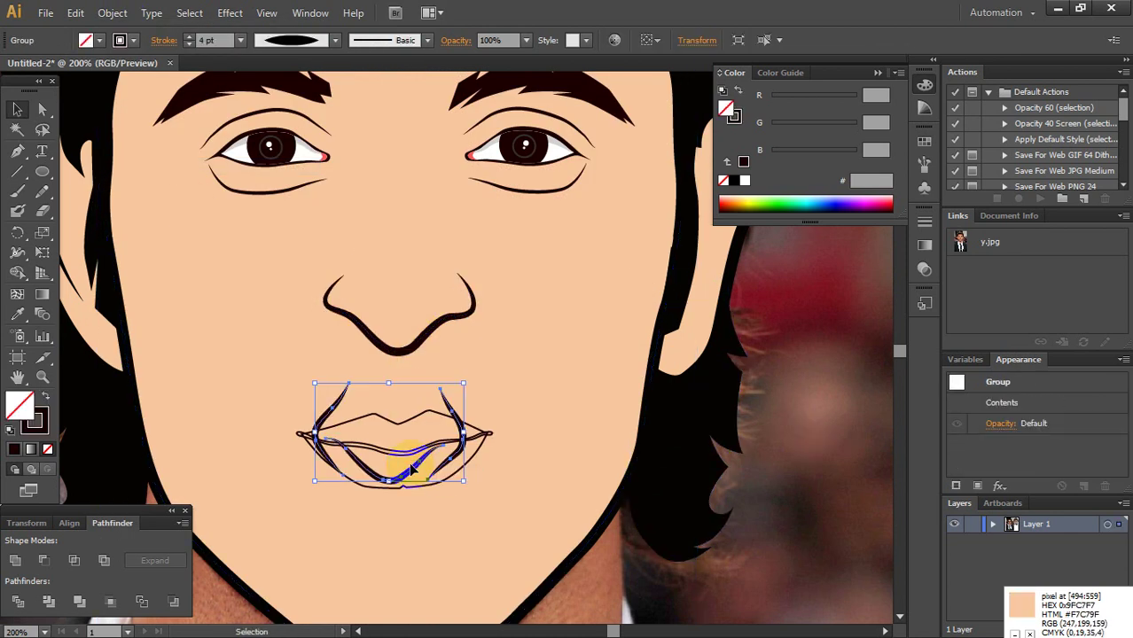
key(ctrl+z)
Select the face's skin fill shape and hide it with Object > Hide > Selection.
click(113, 12)
mouse_move(131, 147)
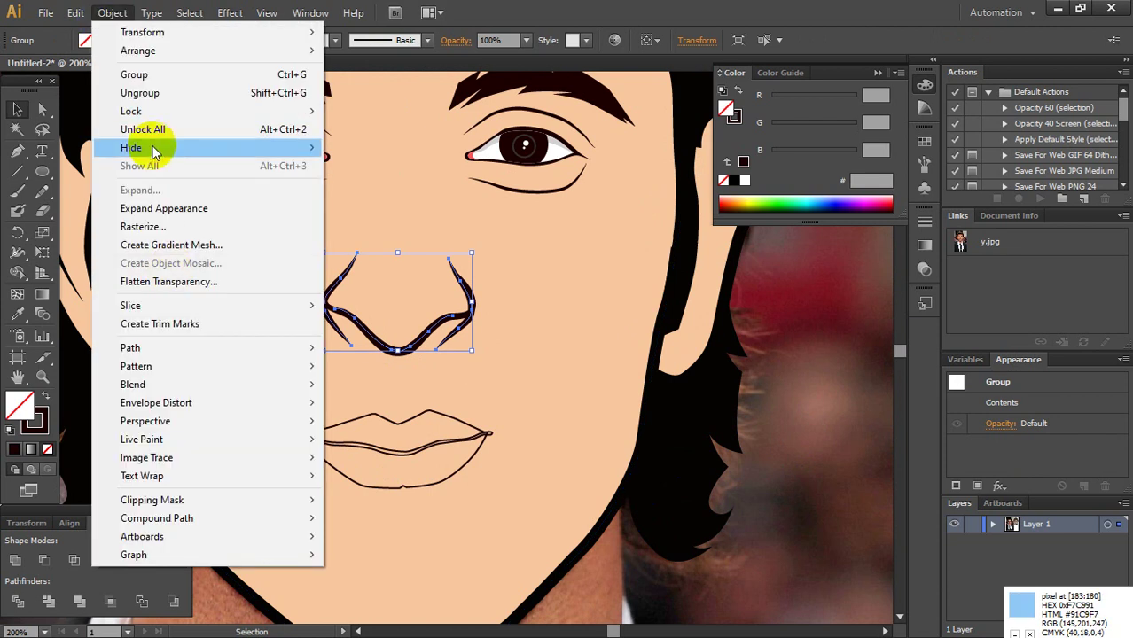
click(497, 149)
scroll(583, 317, down, 5)
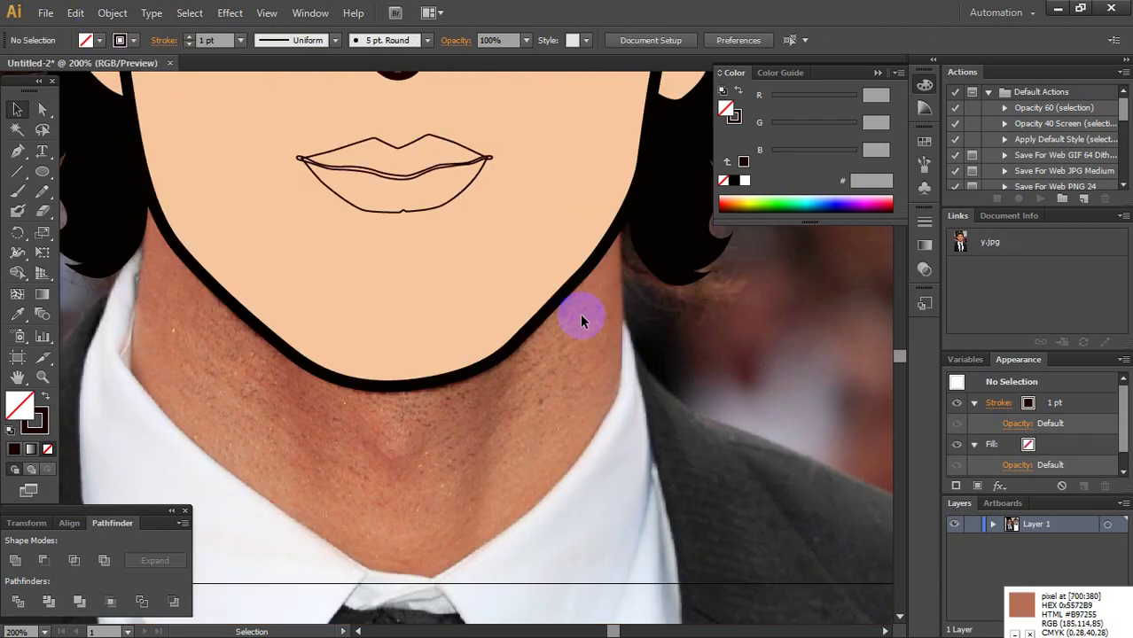
click(432, 331)
key(ctrl+minus)
key(ctrl+minus)
scroll(501, 539, up, 1)
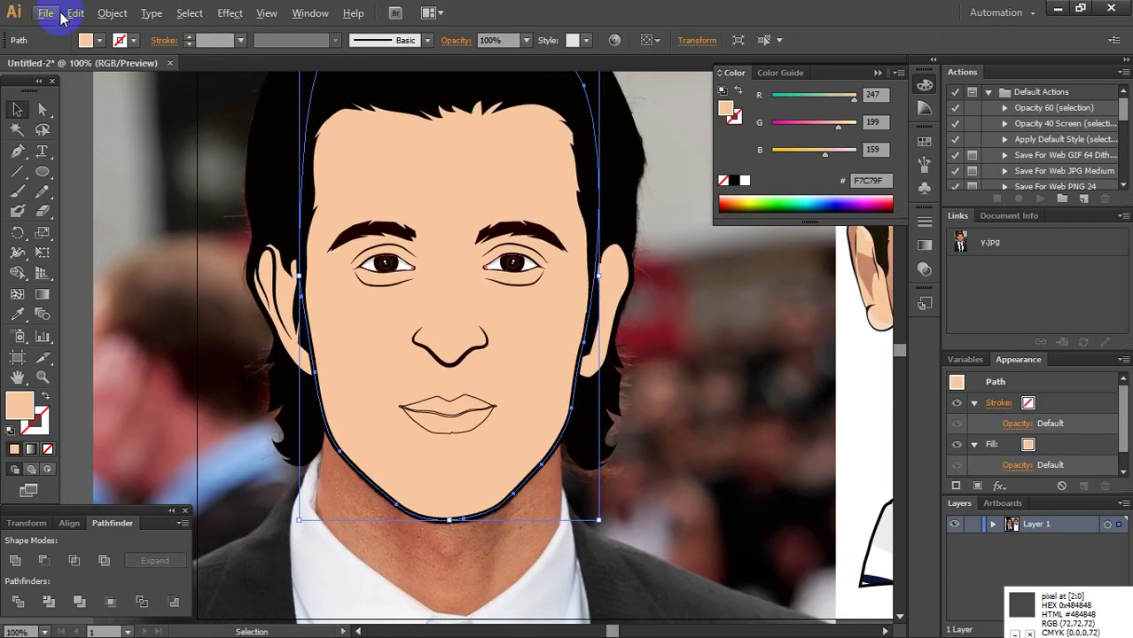
click(112, 12)
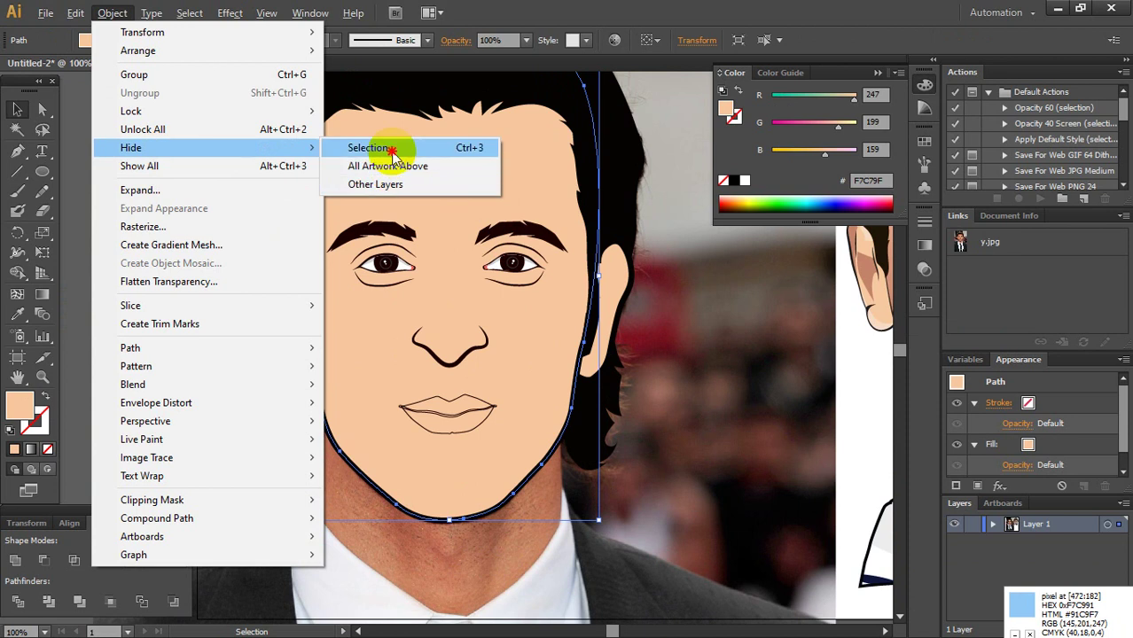
click(381, 146)
scroll(370, 279, down, 2)
scroll(370, 278, down, 2)
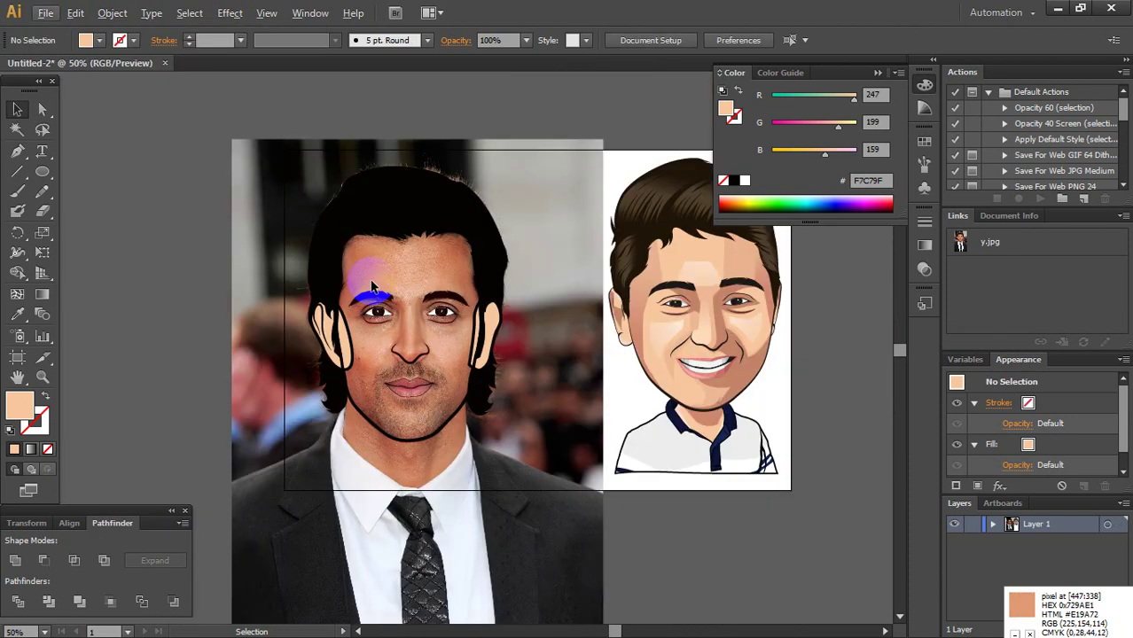
scroll(656, 300, up, 4)
scroll(657, 300, up, 1)
scroll(523, 317, down, 1)
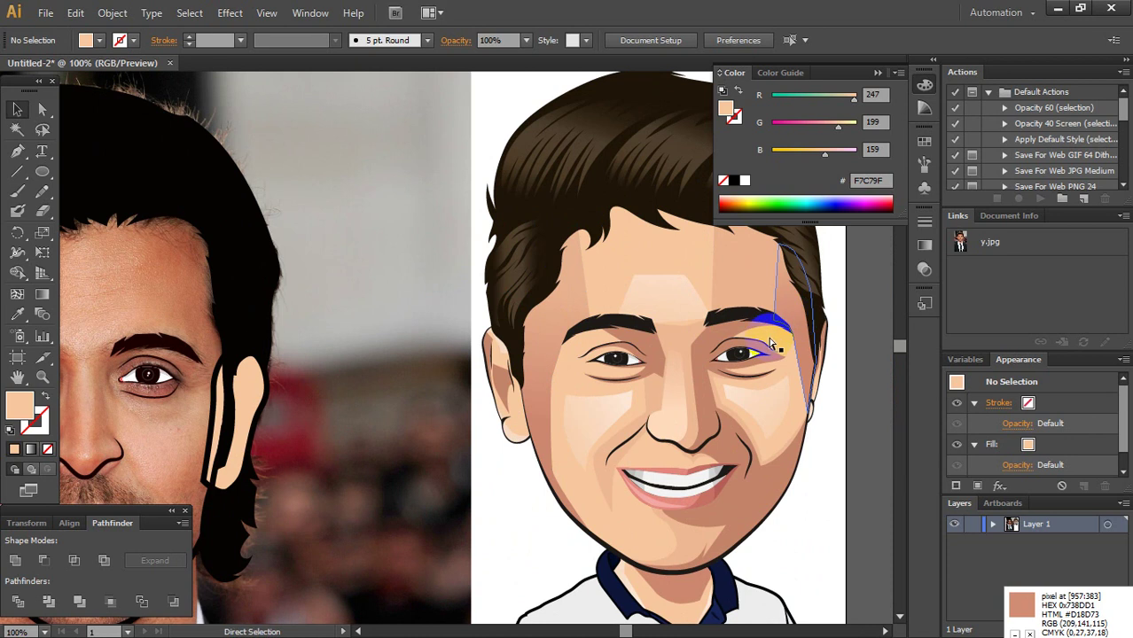
scroll(771, 345, down, 2)
scroll(506, 342, up, 2)
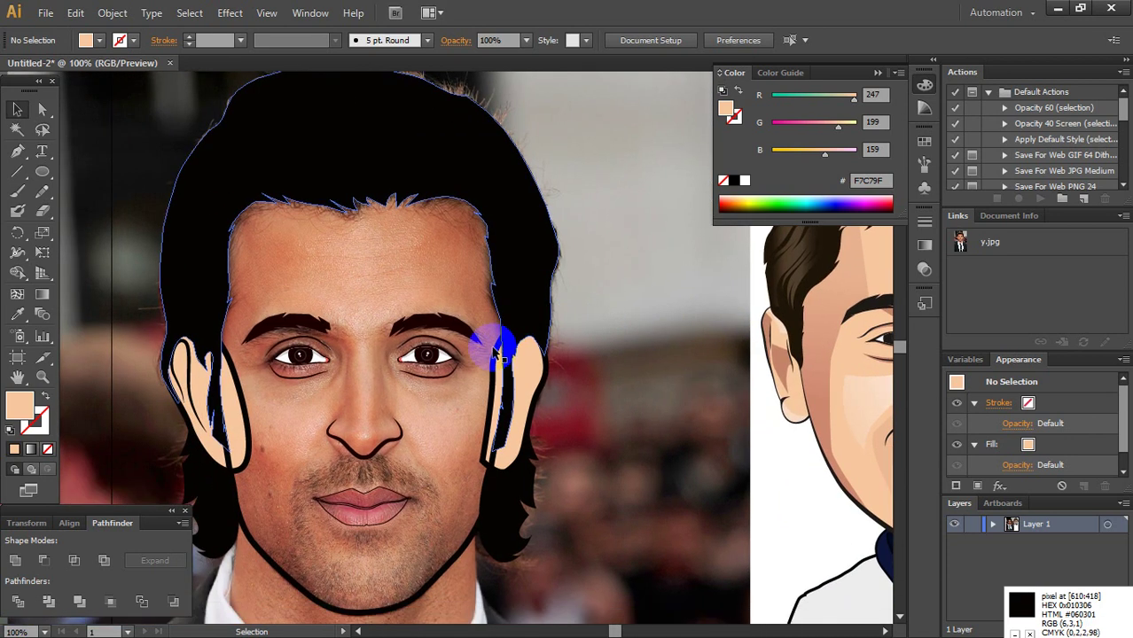
Start the Pen shading shape with anchors on the forehead, eyebrow end and left eye corner.
click(15, 156)
scroll(270, 276, down, 1)
scroll(783, 258, up, 1)
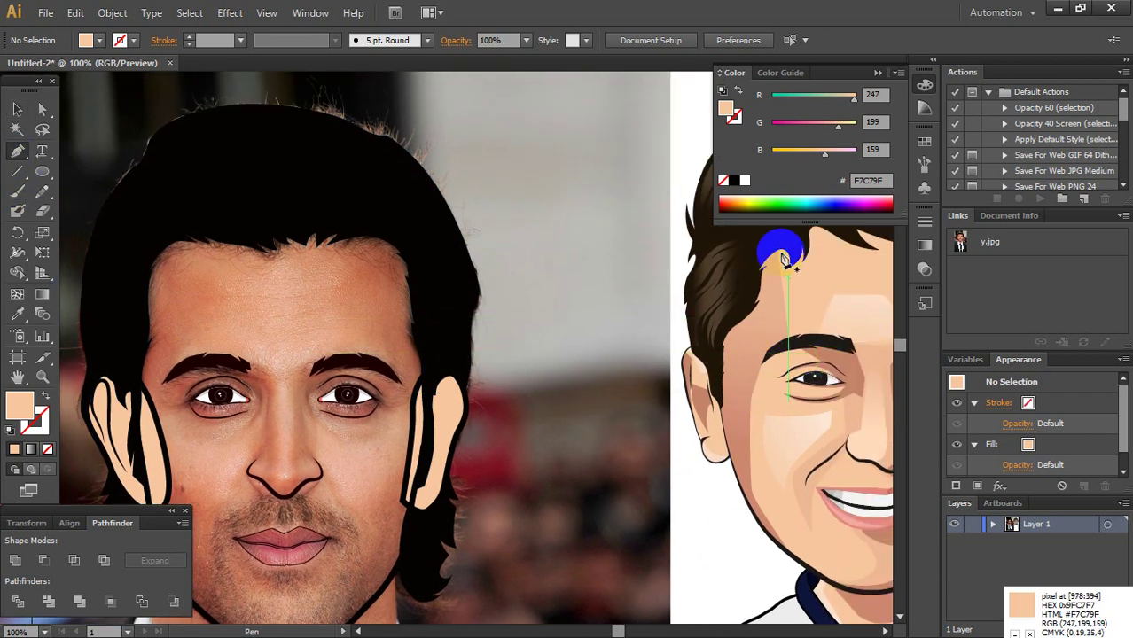
click(178, 234)
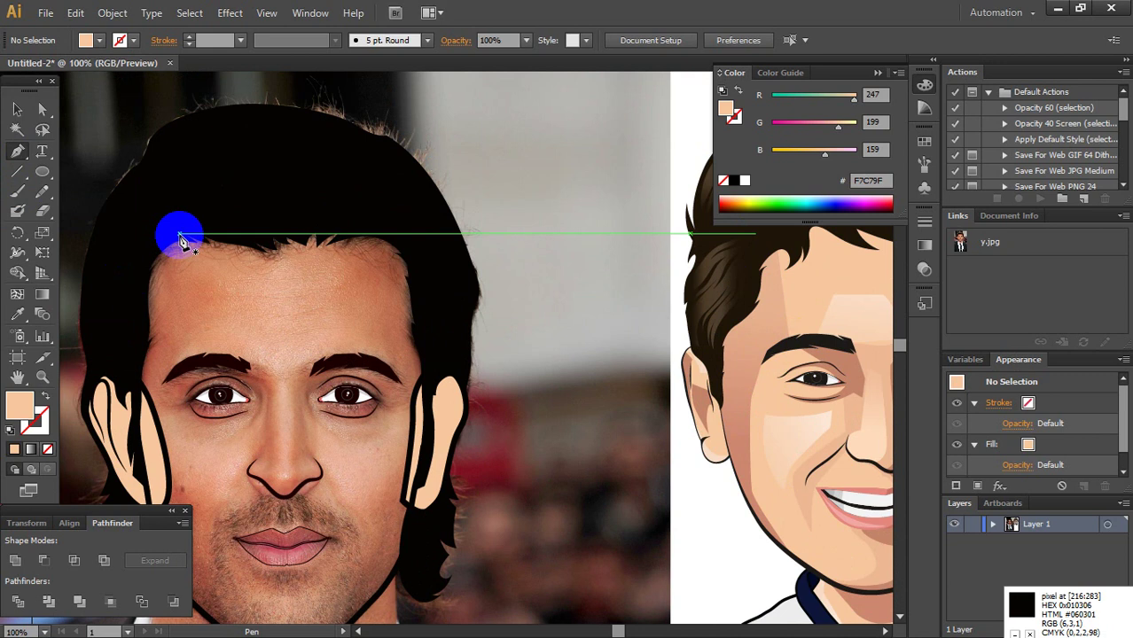
click(197, 366)
scroll(202, 372, down, 1)
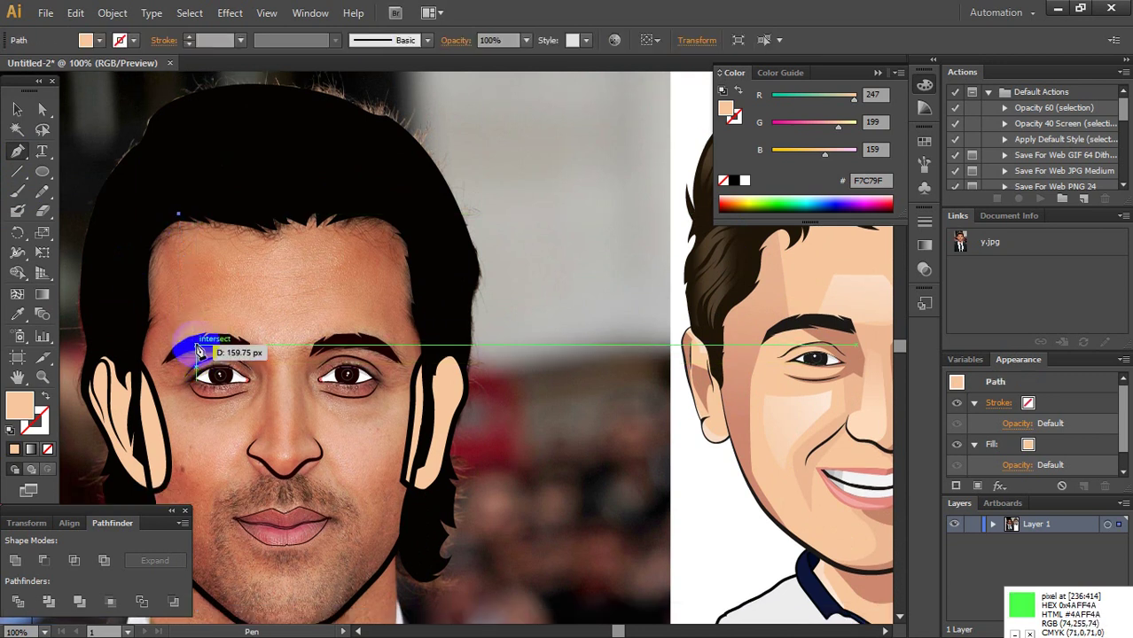
scroll(142, 421, up, 2)
scroll(146, 420, down, 1)
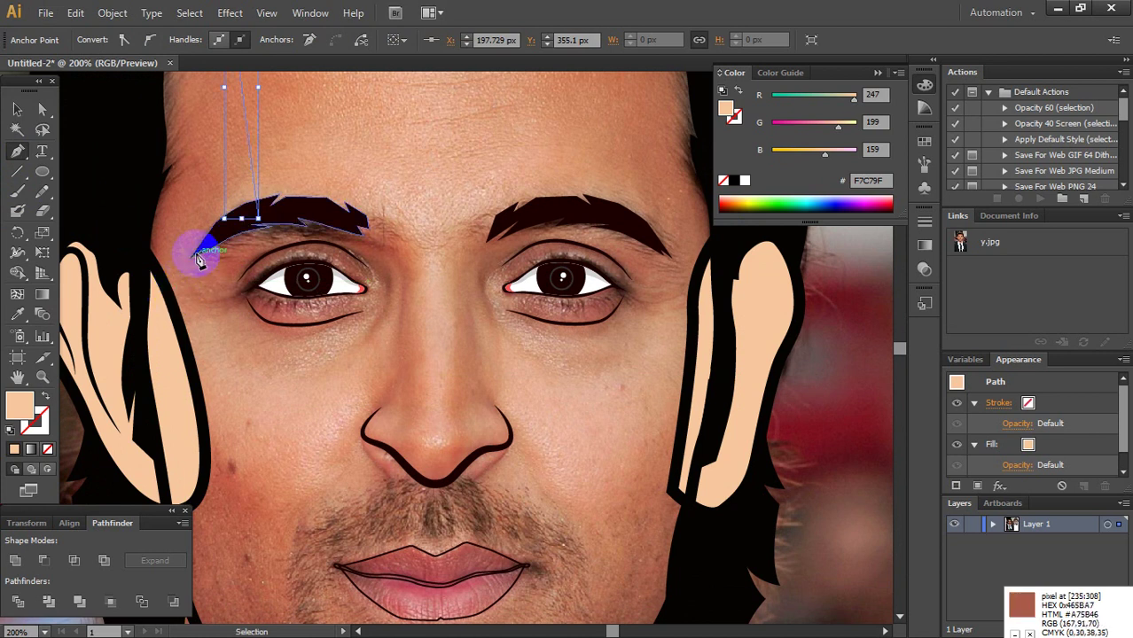
click(202, 251)
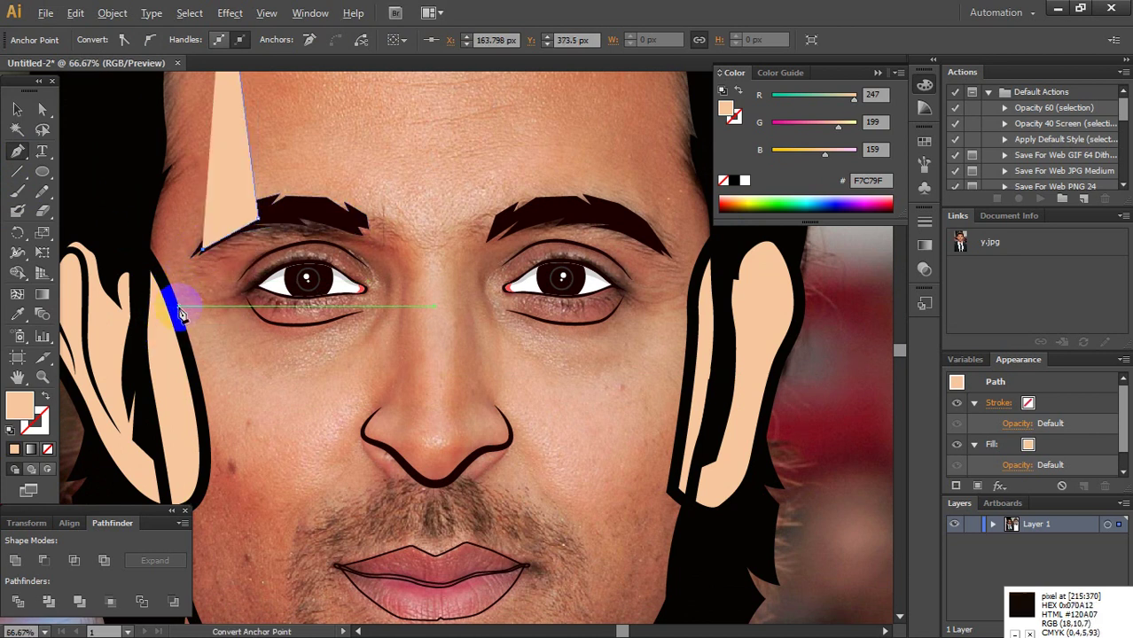
scroll(184, 310, down, 2)
scroll(157, 336, up, 1)
scroll(157, 337, down, 1)
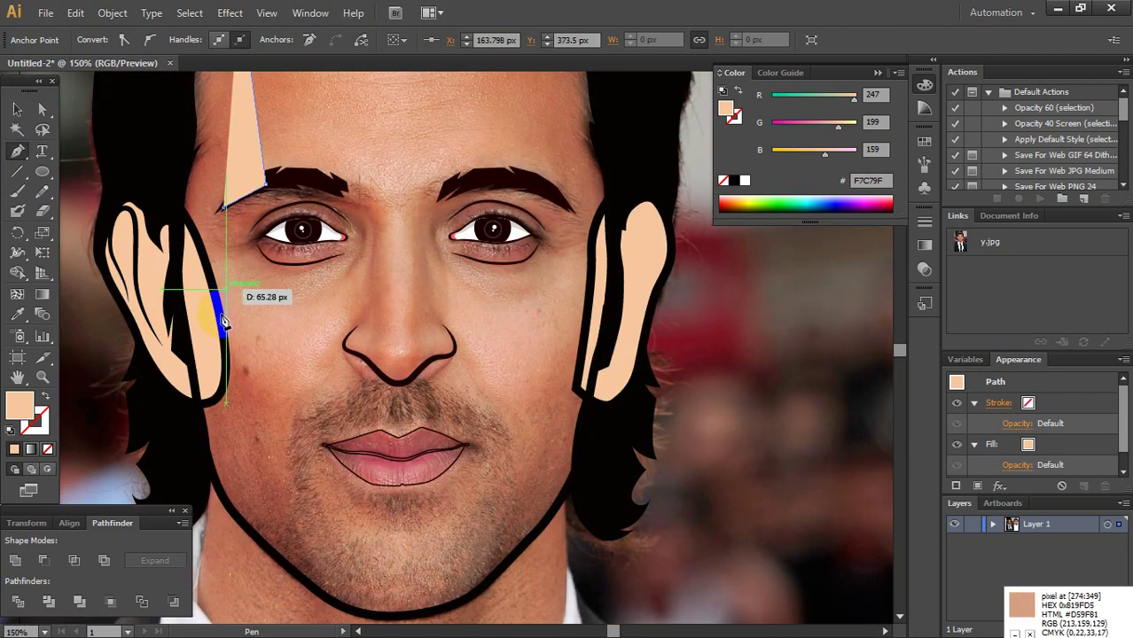
Continue the outline down the left cheek to the jaw and back up into the hair.
click(218, 328)
scroll(218, 329, down, 3)
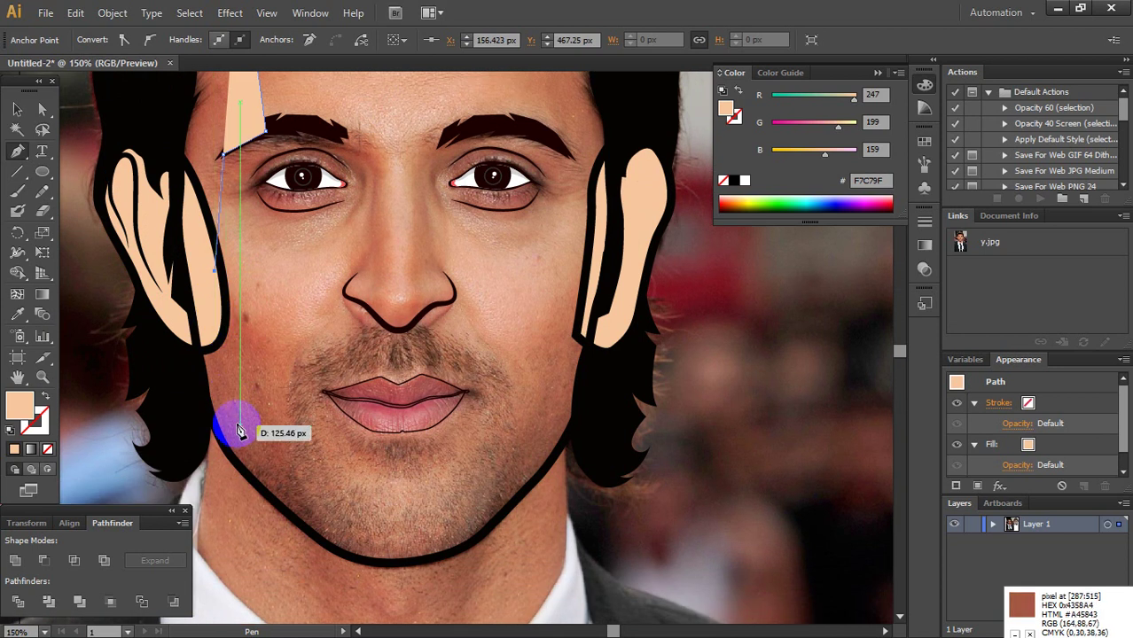
click(235, 425)
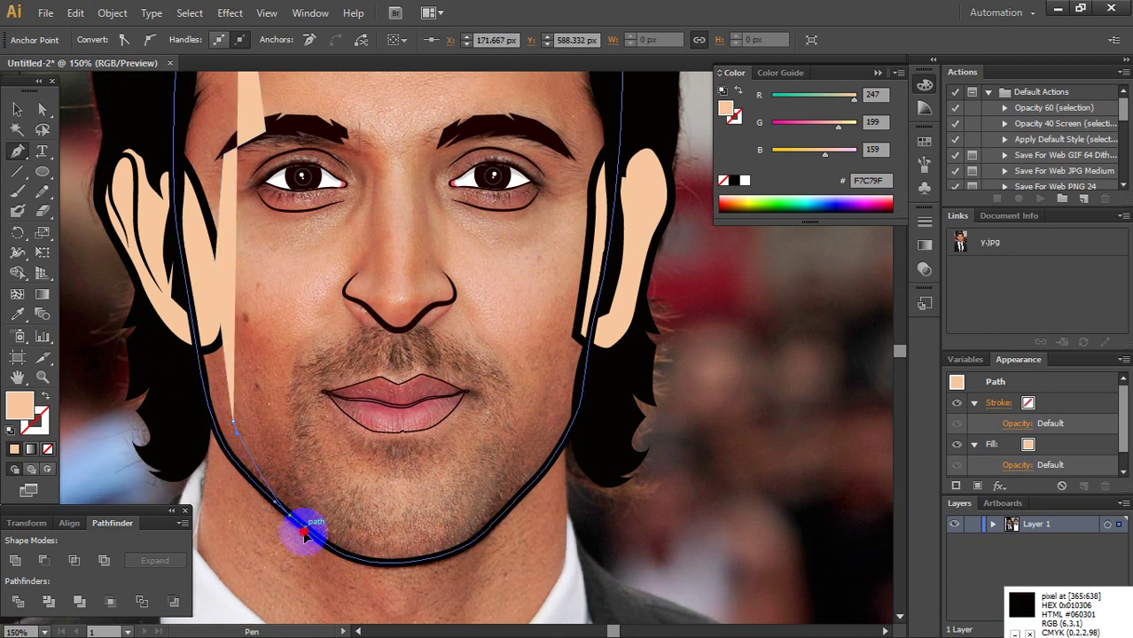
key(ctrl+minus)
key(ctrl+minus)
click(144, 337)
drag(190, 228, 233, 259)
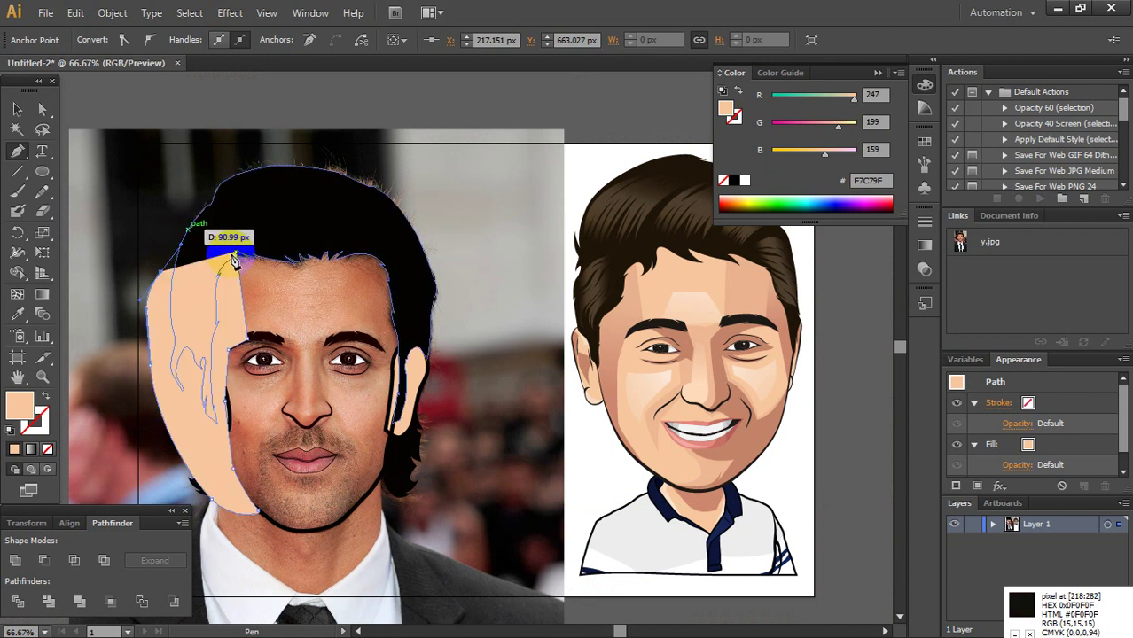
scroll(233, 259, up, 1)
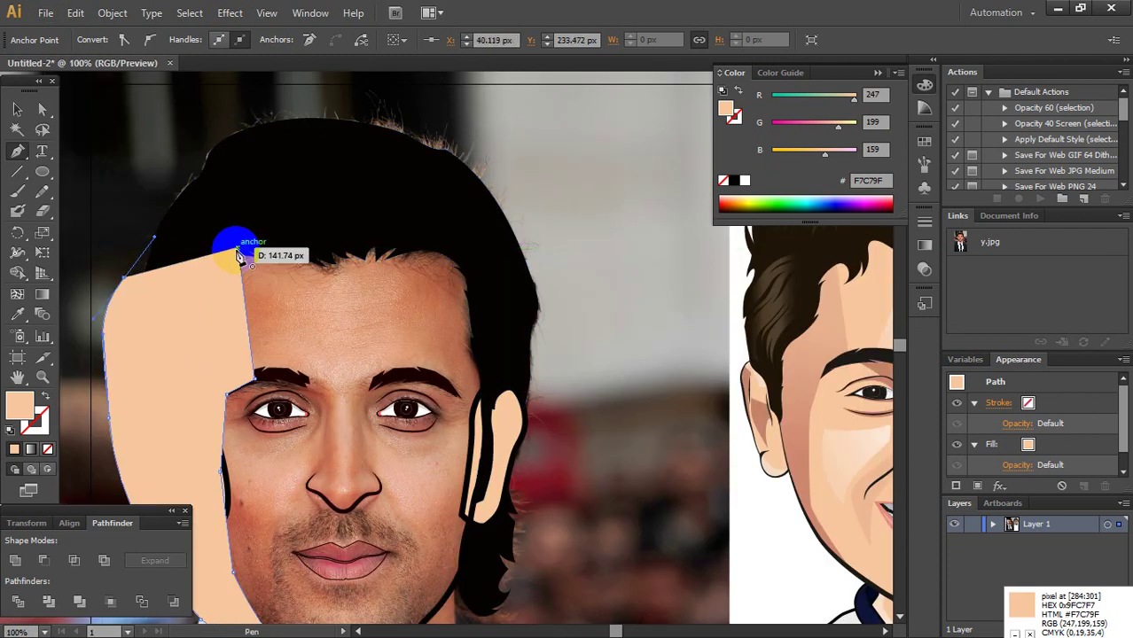
click(237, 255)
Sample a darker skin tone onto the left face shape and try a gradient fill.
click(817, 381)
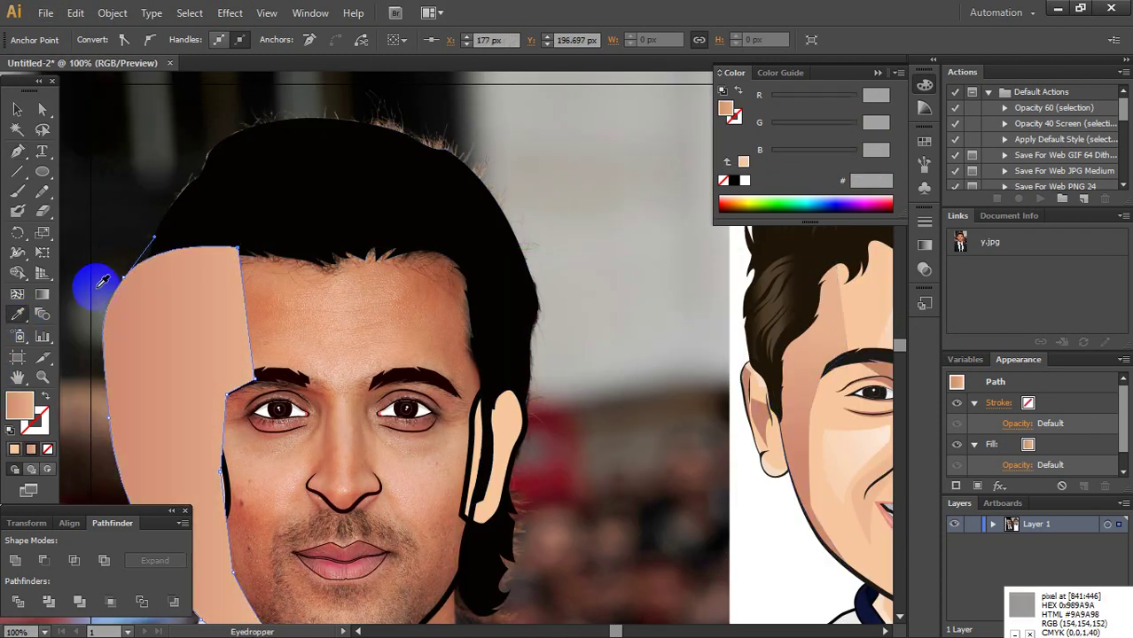
click(17, 108)
click(674, 490)
click(148, 336)
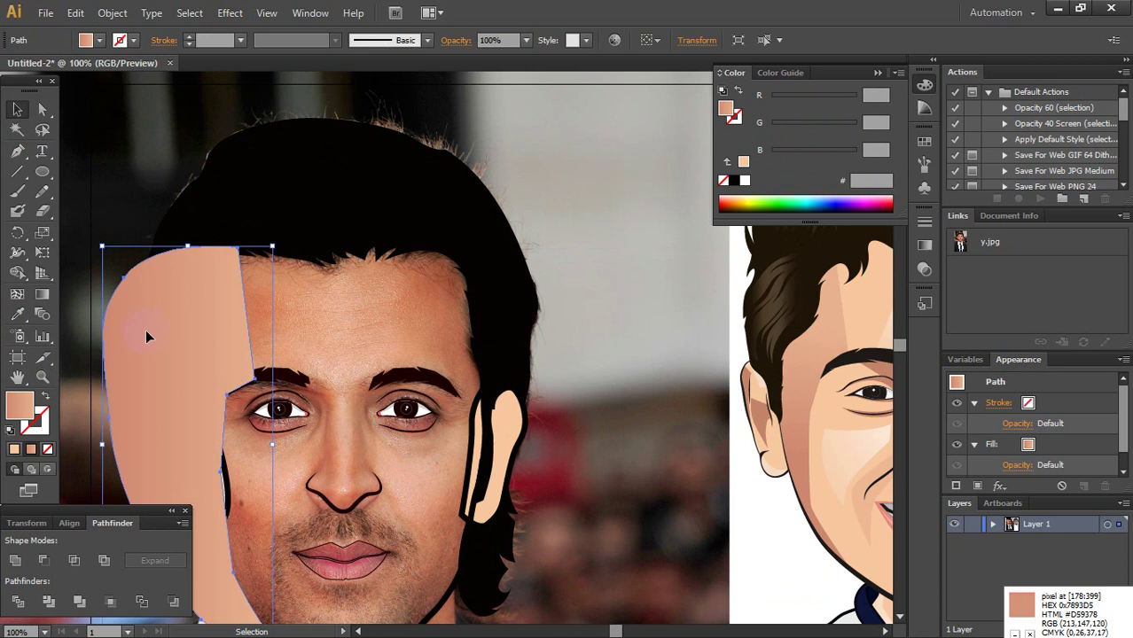
click(44, 294)
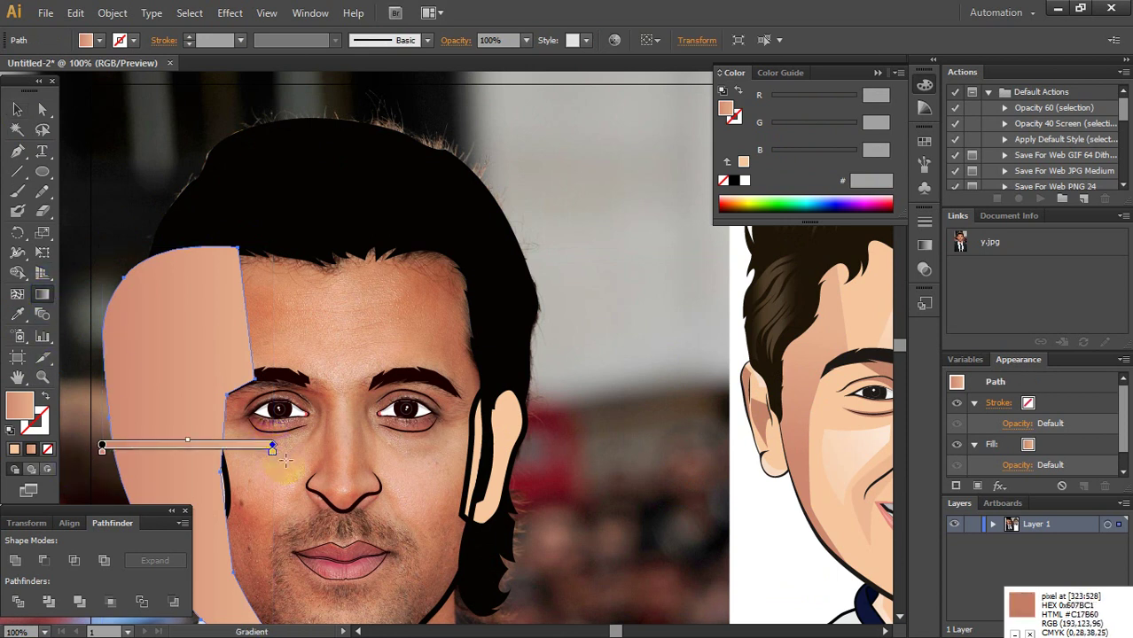
double_click(272, 450)
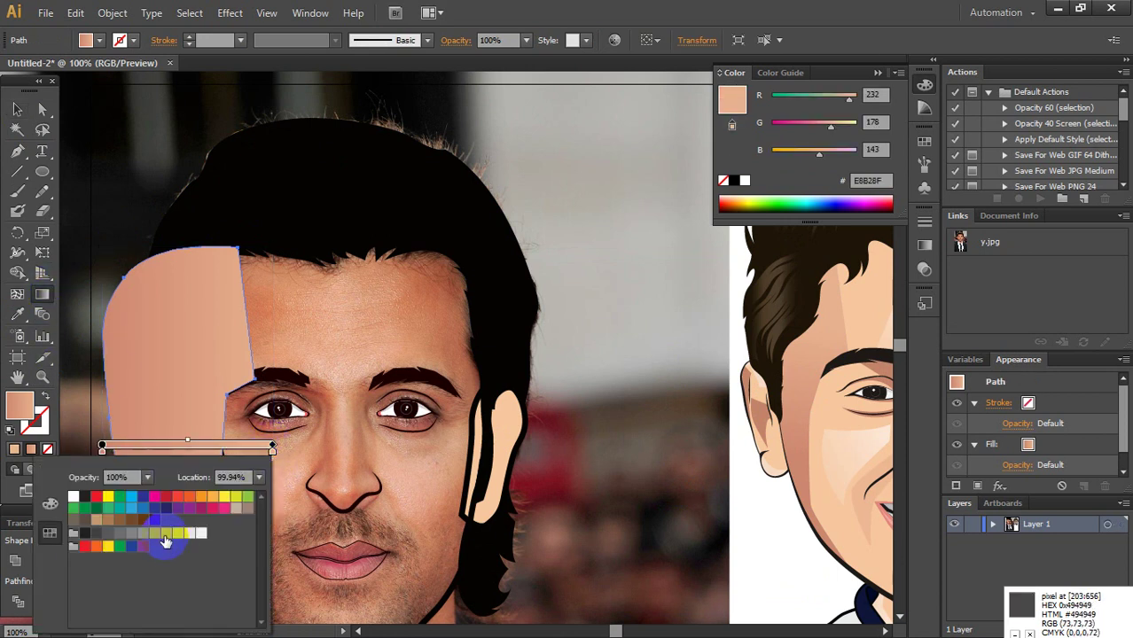
click(131, 451)
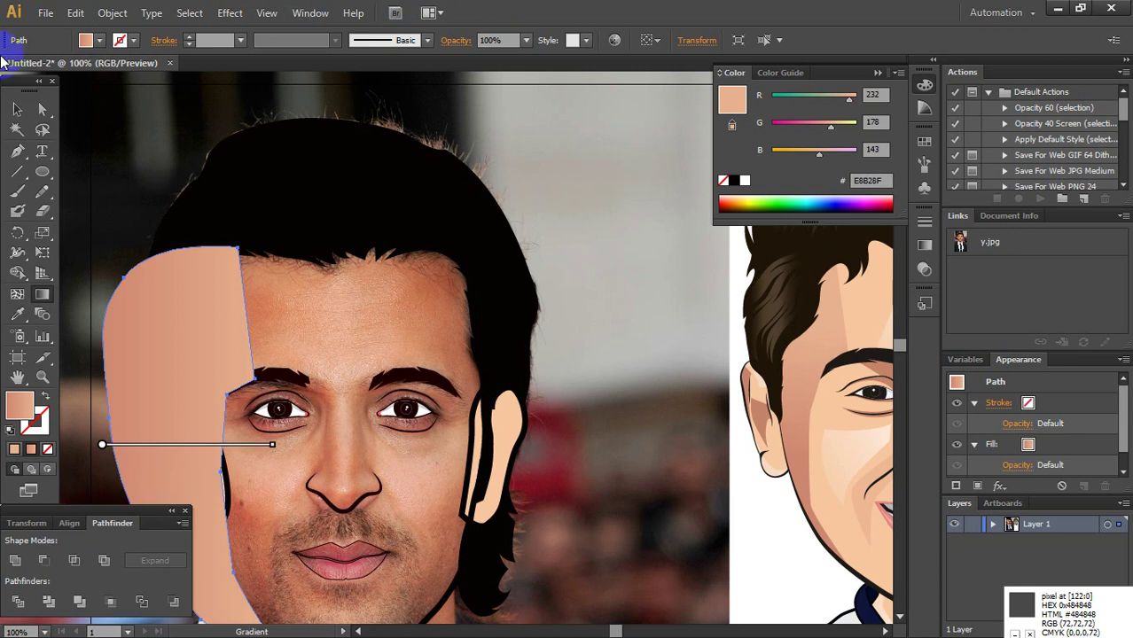
click(17, 108)
click(549, 456)
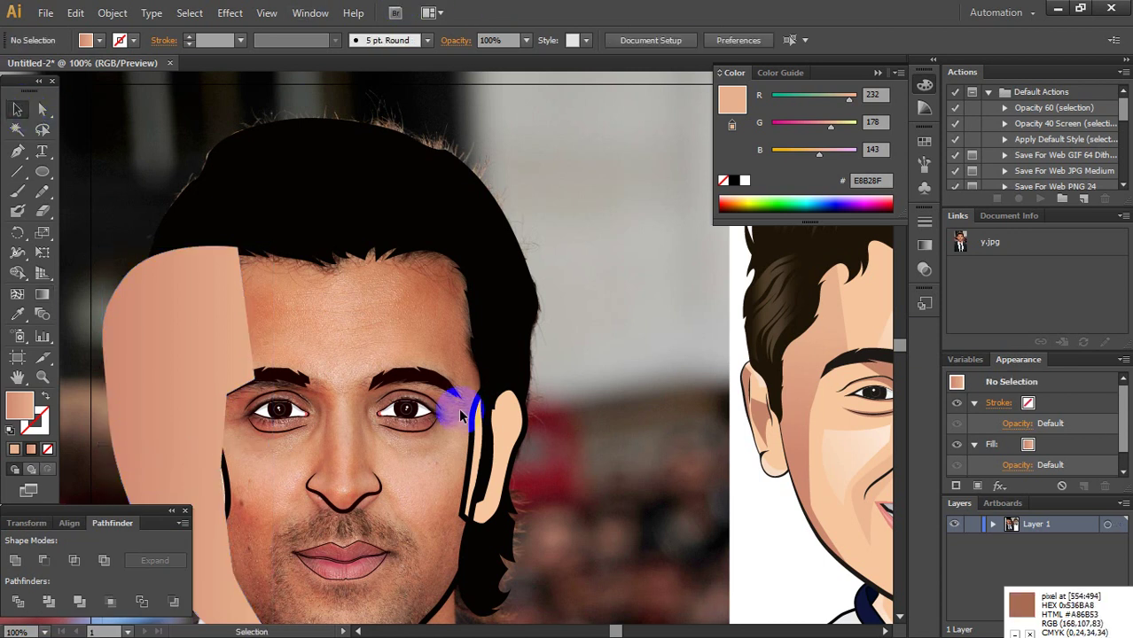
Eyedropper a peach EAAD8D fill onto the left face shape and deselect it.
scroll(208, 346, left, 2)
scroll(212, 370, down, 2)
click(219, 356)
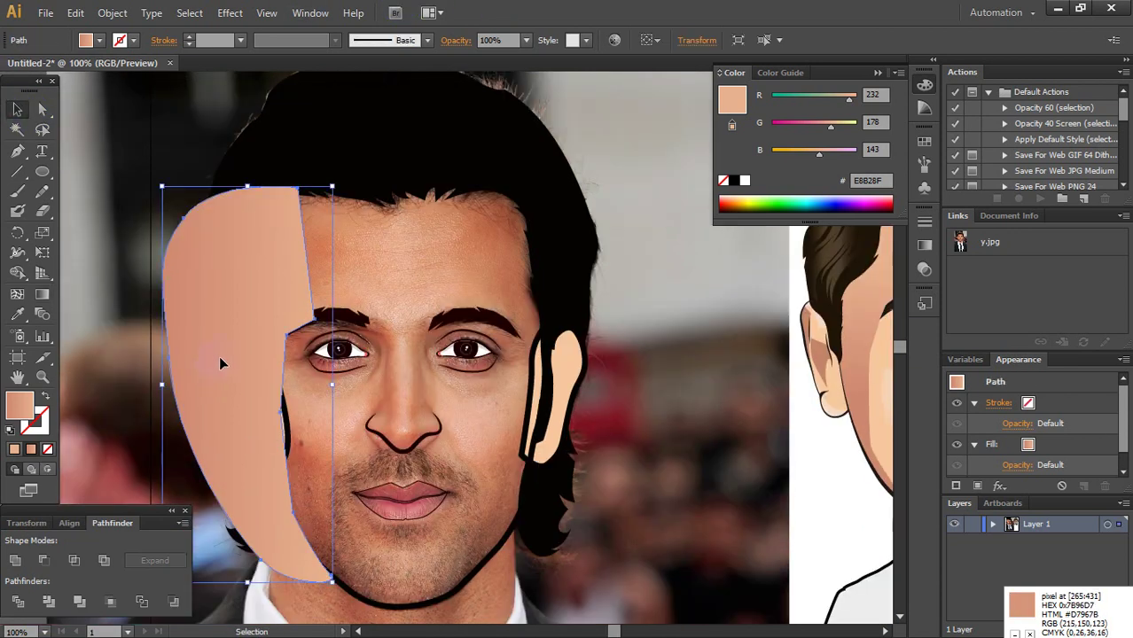
scroll(219, 356, down, 2)
click(17, 313)
click(518, 109)
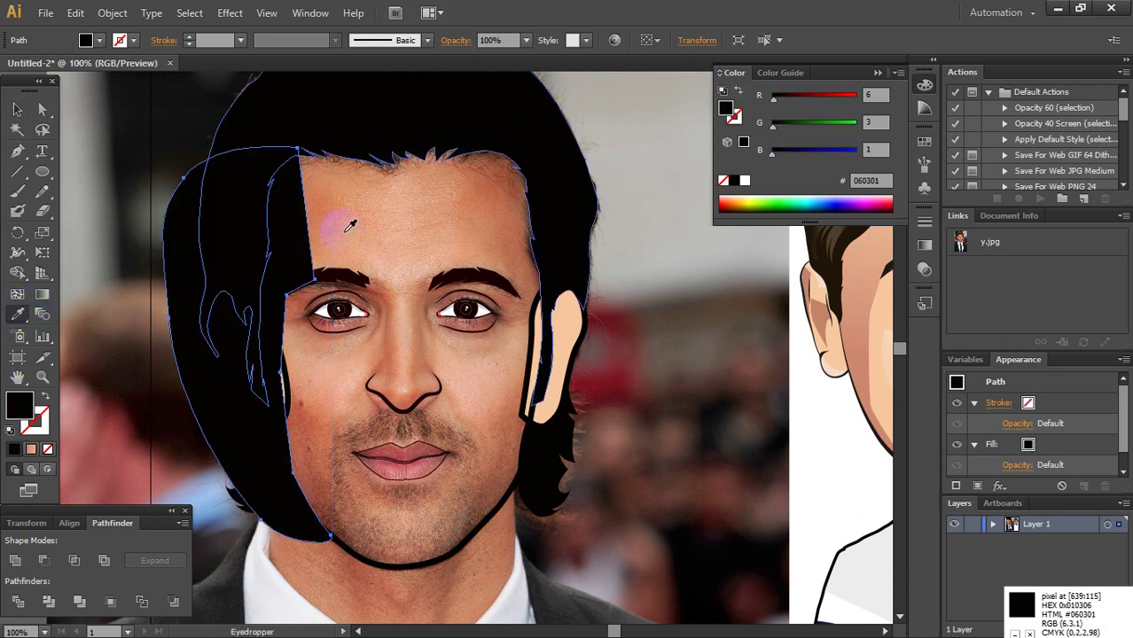
click(541, 377)
click(17, 108)
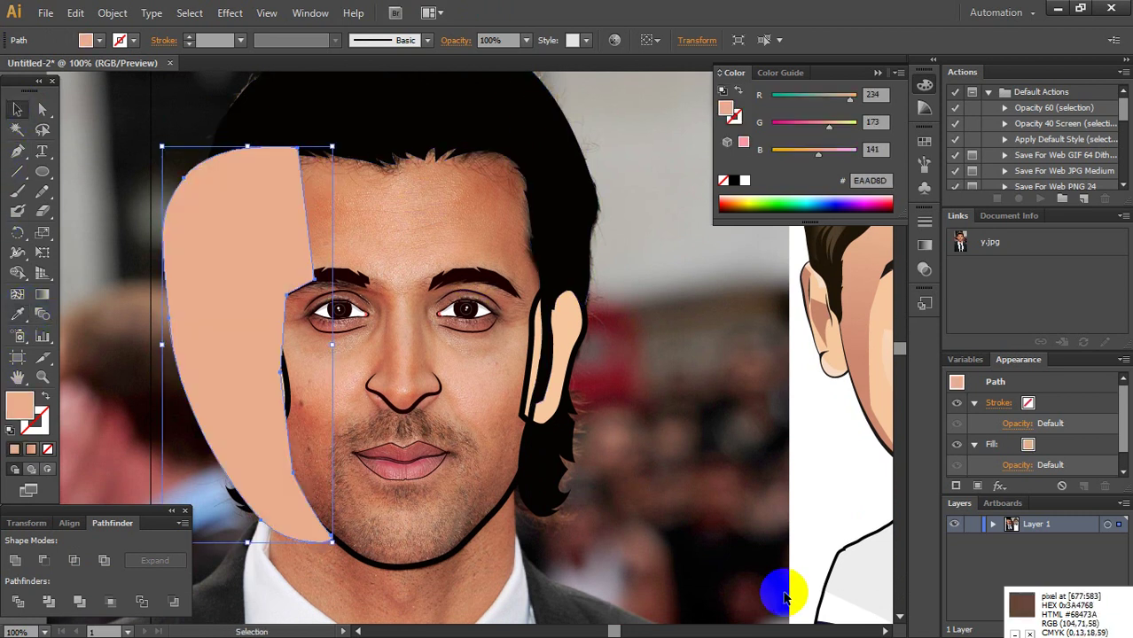
click(676, 505)
scroll(564, 397, right, 2)
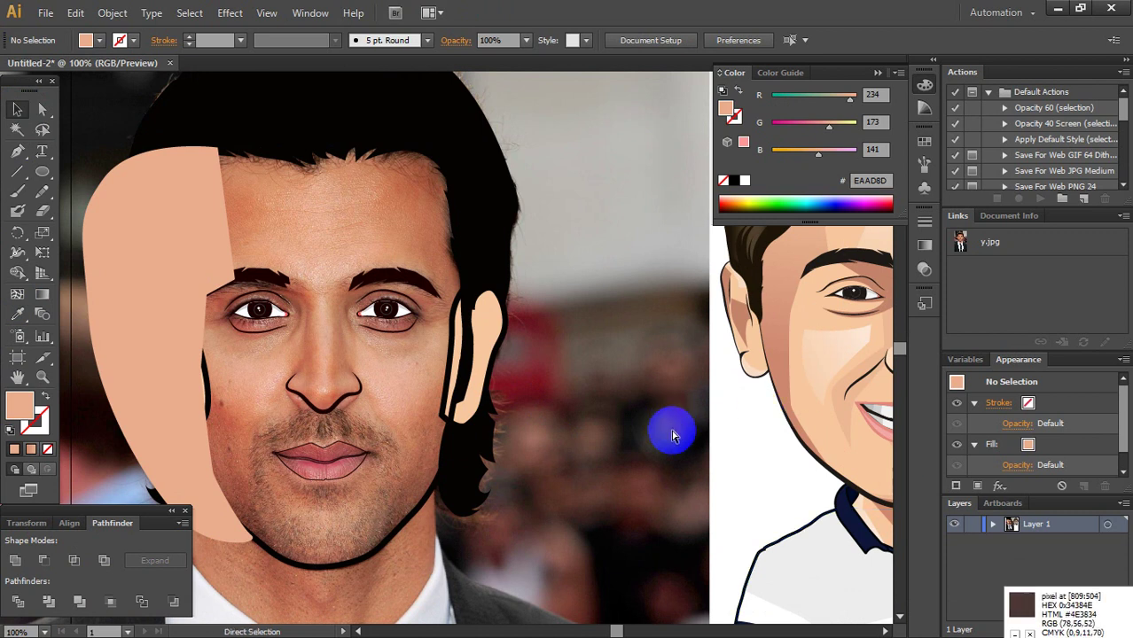
scroll(666, 424, right, 5)
scroll(663, 419, right, 1)
Cancel the fill Color Picker, collapse the Color panel, then click and deselect the reference caricature.
scroll(571, 364, up, 2)
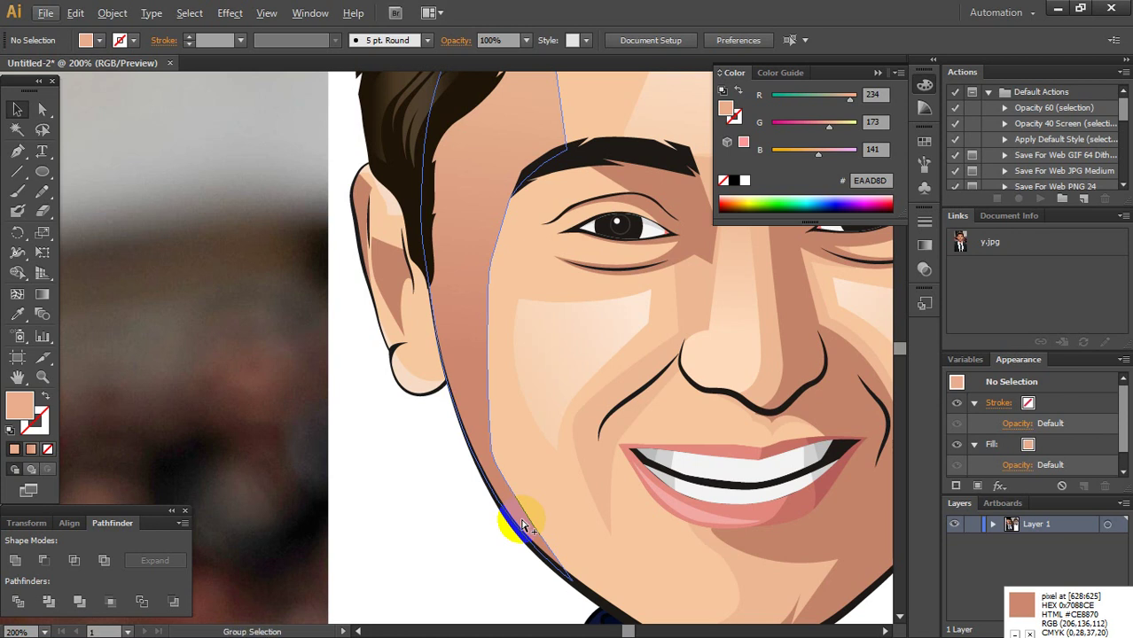
click(33, 421)
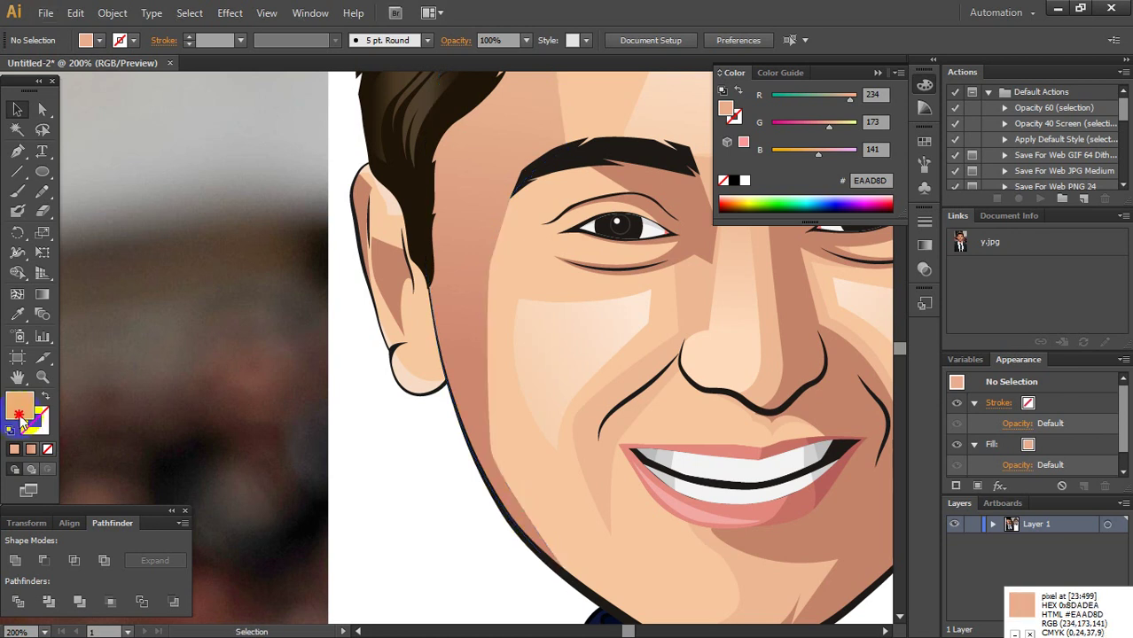
double_click(22, 417)
click(557, 256)
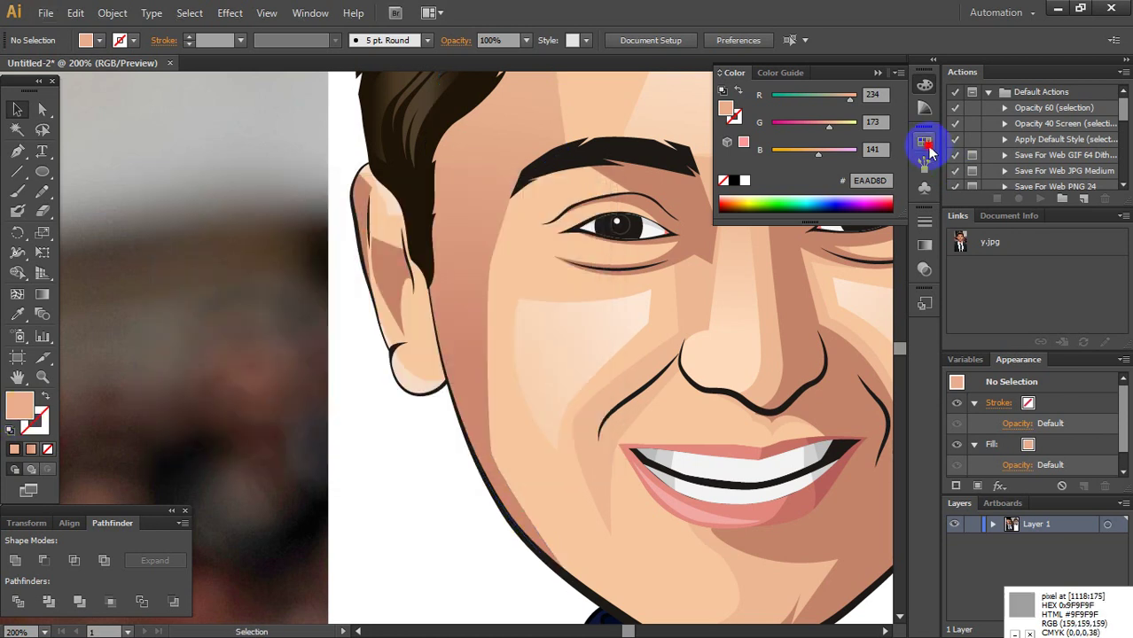
click(926, 143)
click(288, 279)
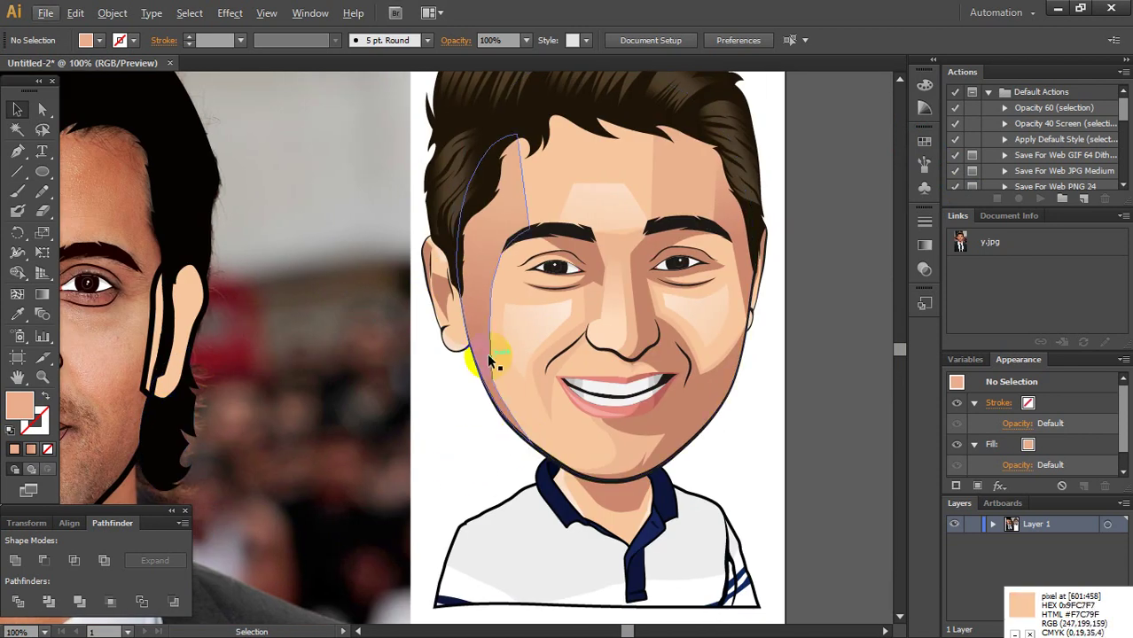
click(488, 358)
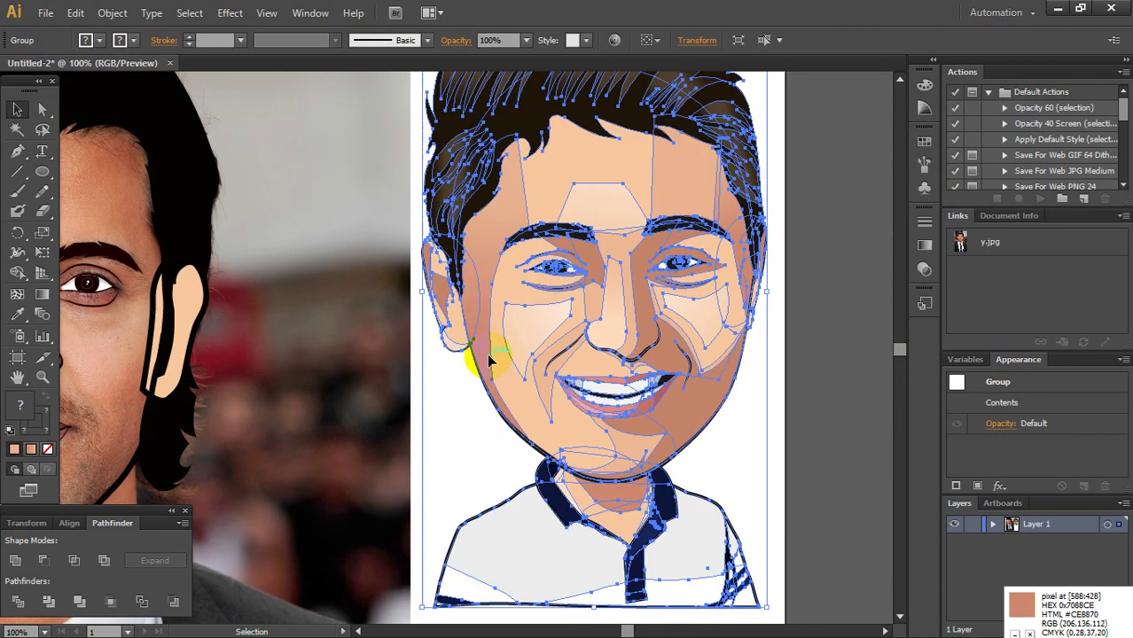
click(481, 400)
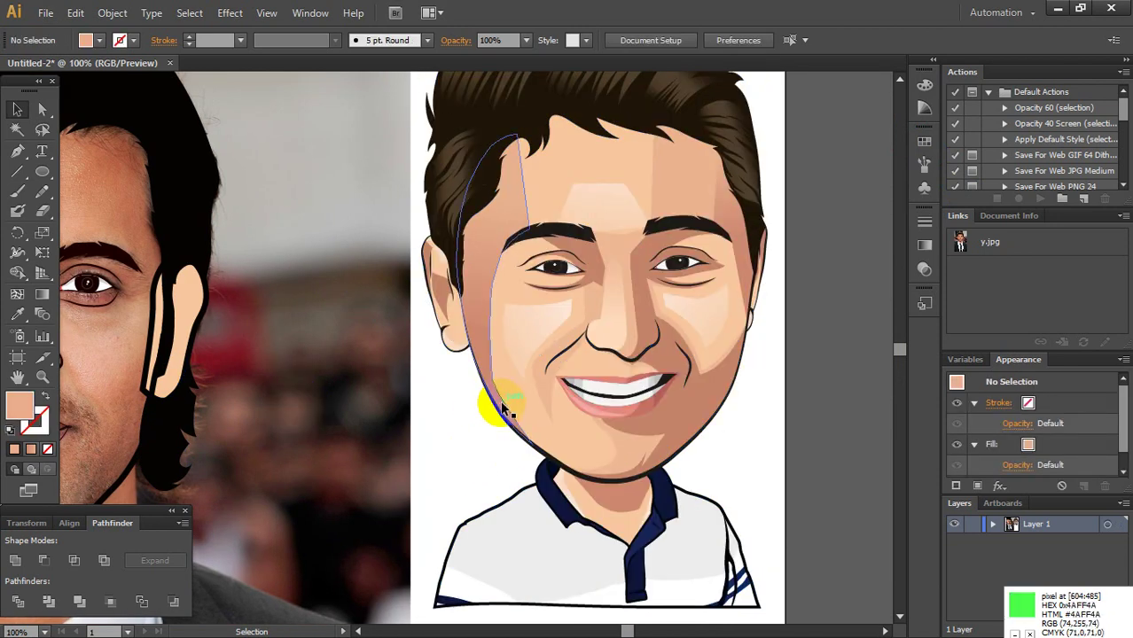
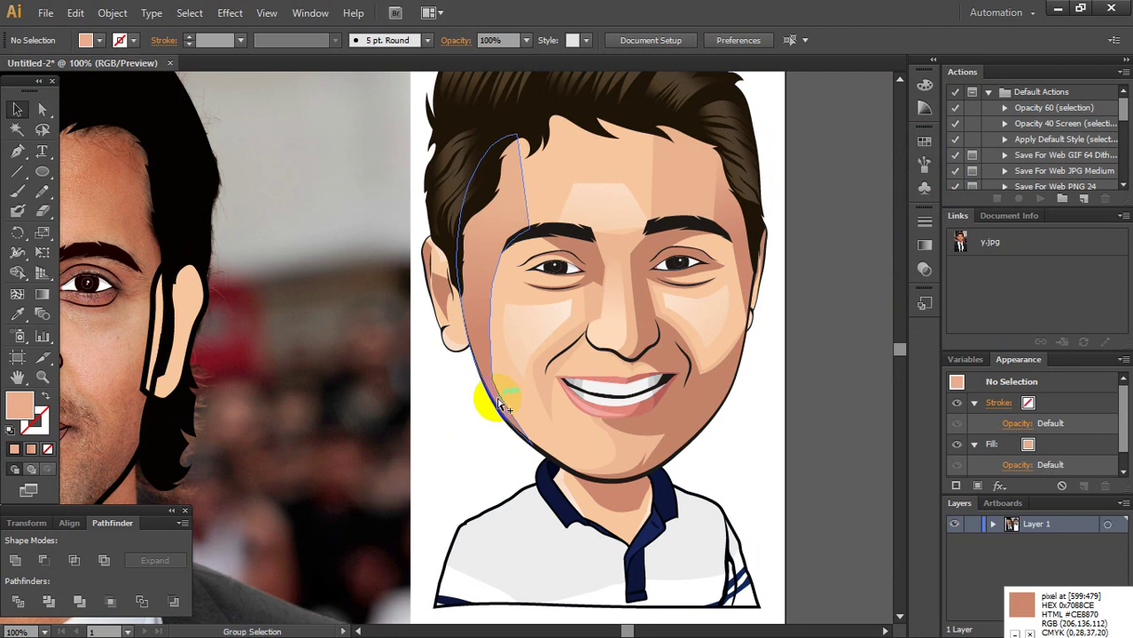
Add the darker skin tone CE8870 to the Swatches panel.
double_click(20, 406)
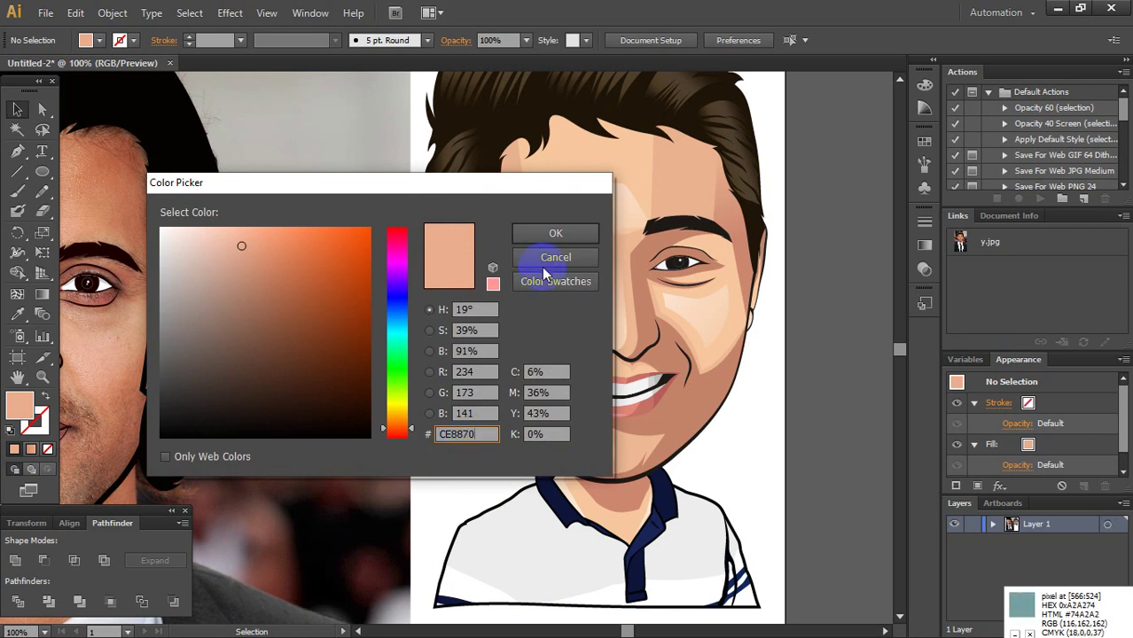
click(551, 231)
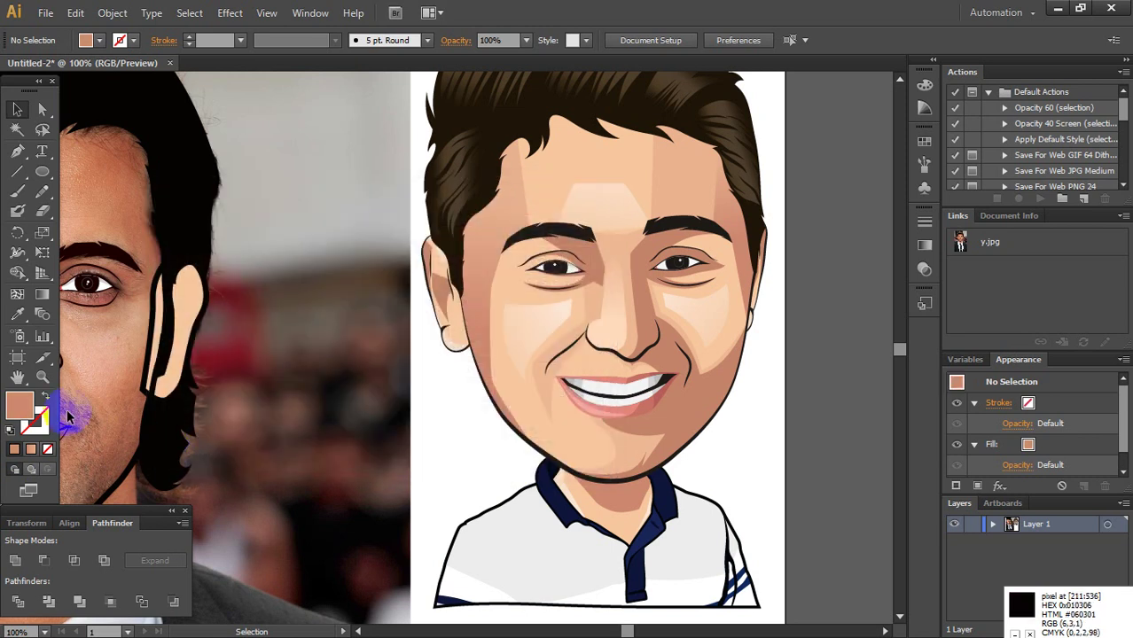
click(925, 141)
drag(17, 415, 792, 200)
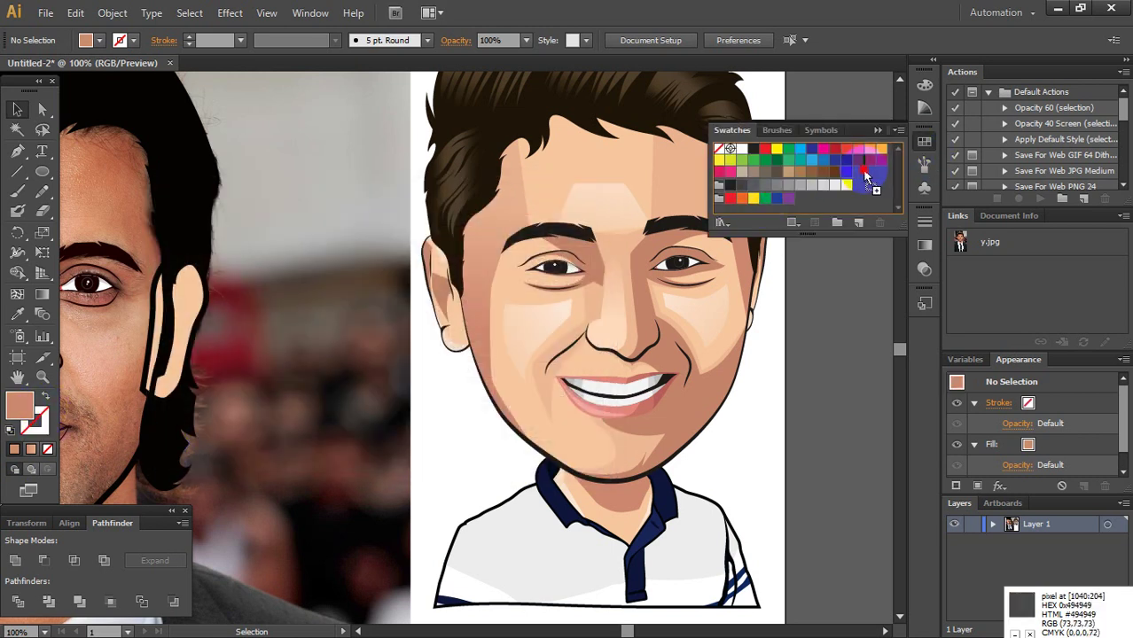
drag(864, 172, 864, 173)
drag(497, 364, 501, 225)
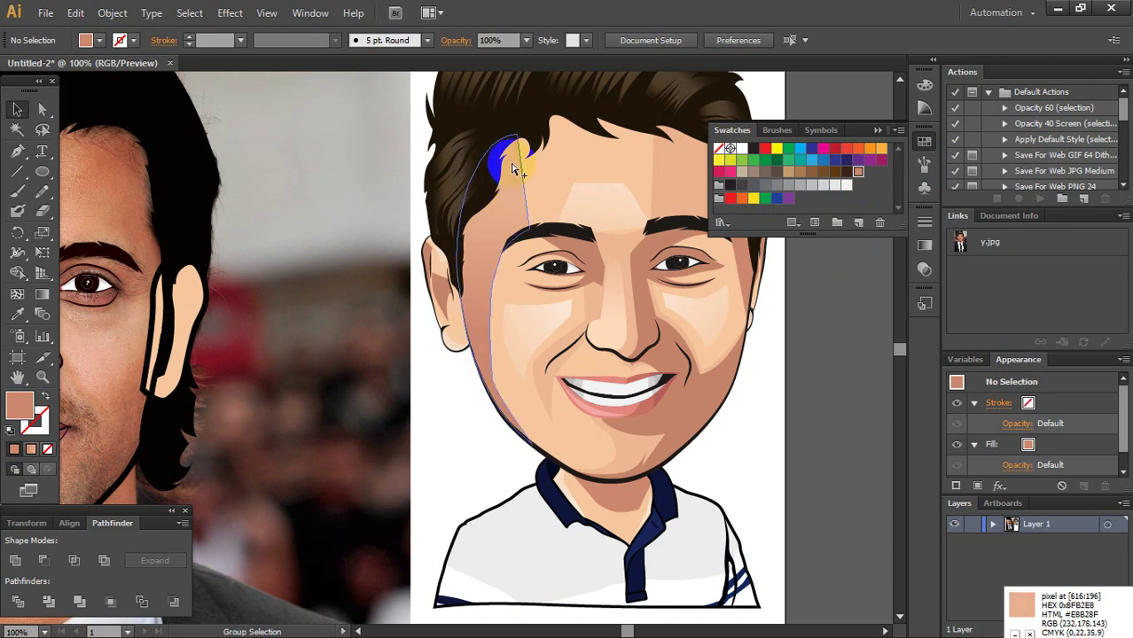
drag(515, 168, 516, 170)
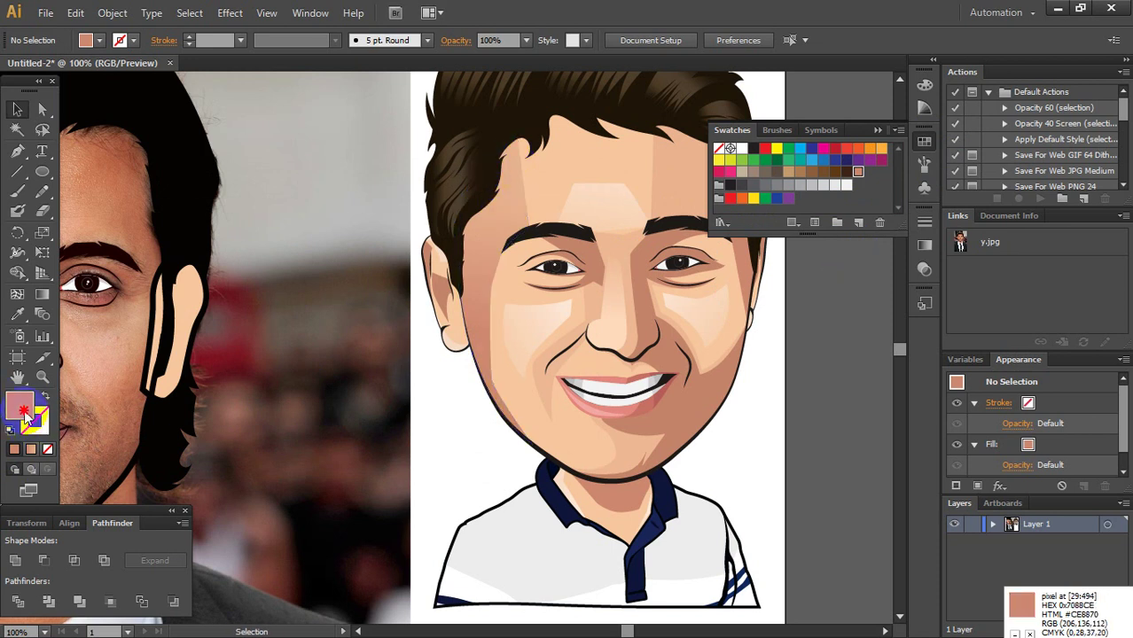
Add the lighter skin tone E8B28F to the Swatches panel.
double_click(24, 410)
click(457, 438)
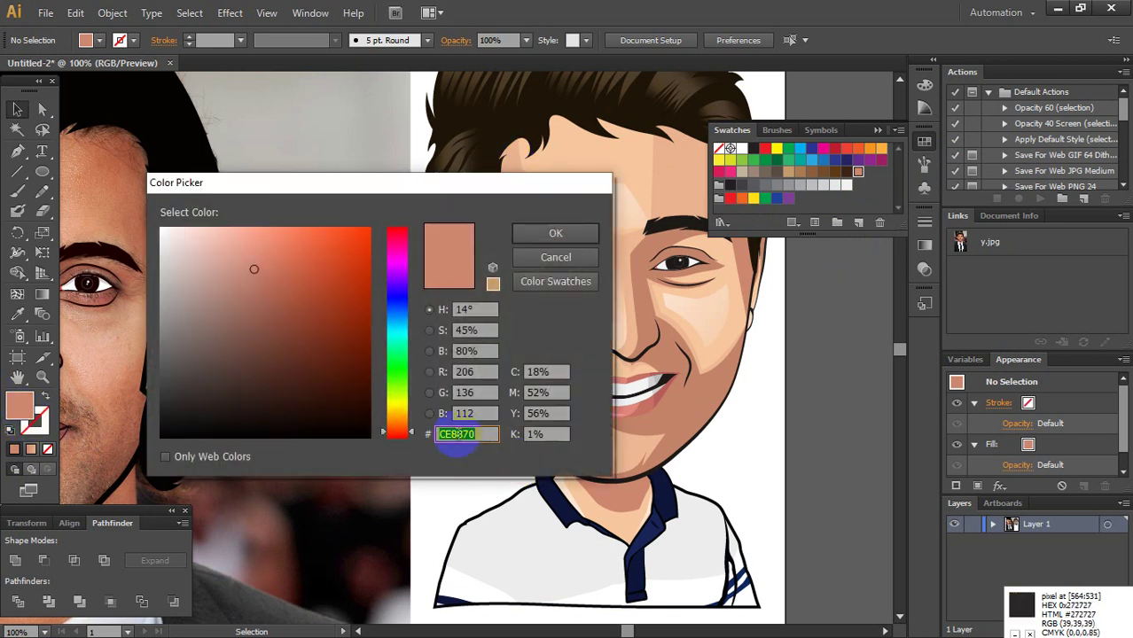
click(529, 226)
drag(19, 410, 884, 211)
Give the left shading shape a gradient with light E8B28F and dark skin-tone swatch stops.
scroll(492, 345, left, 5)
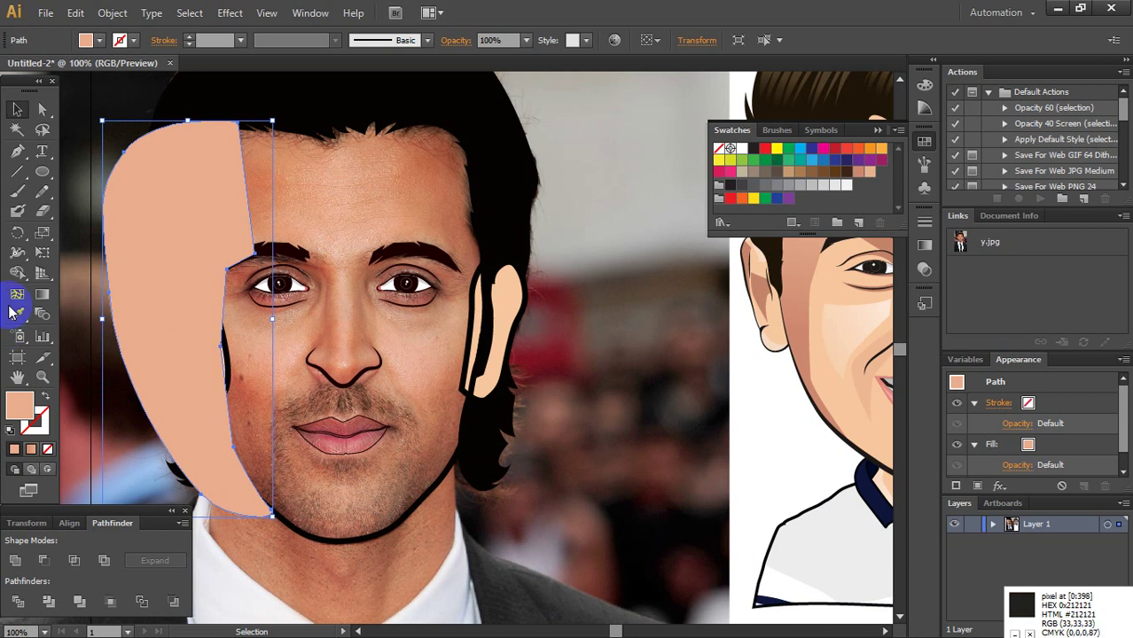
click(42, 293)
click(204, 300)
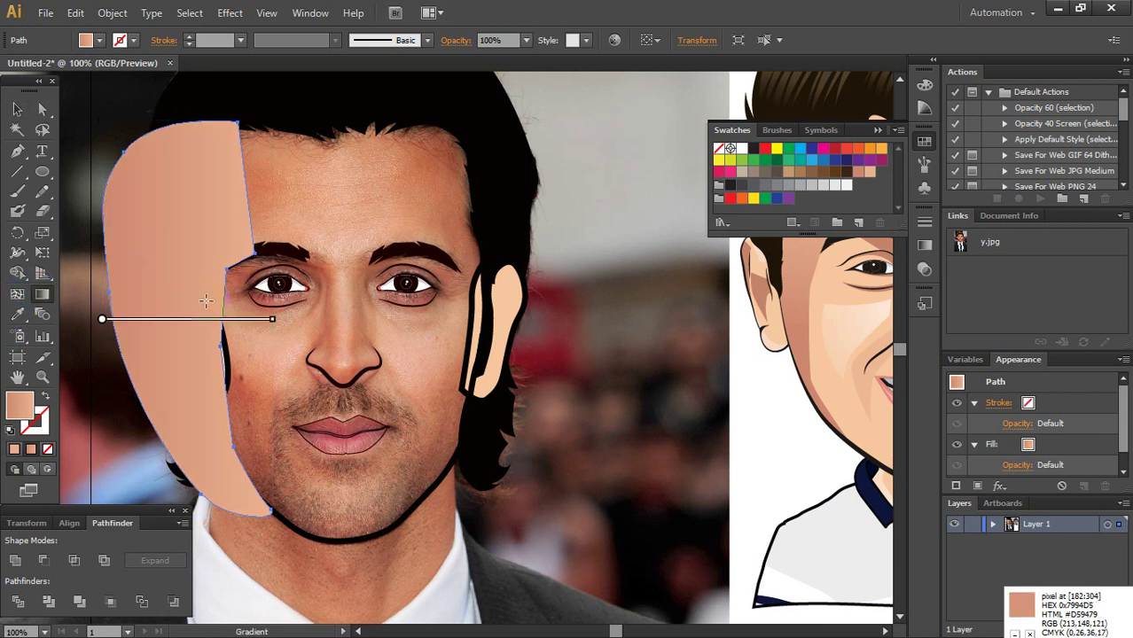
mouse_move(187, 319)
double_click(271, 324)
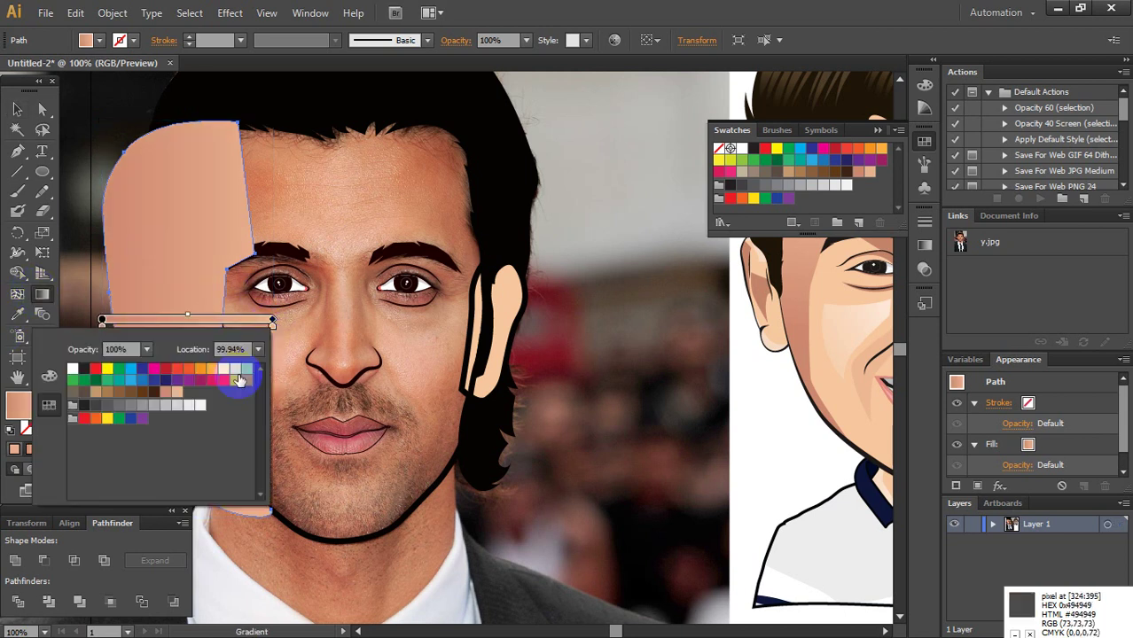
click(198, 402)
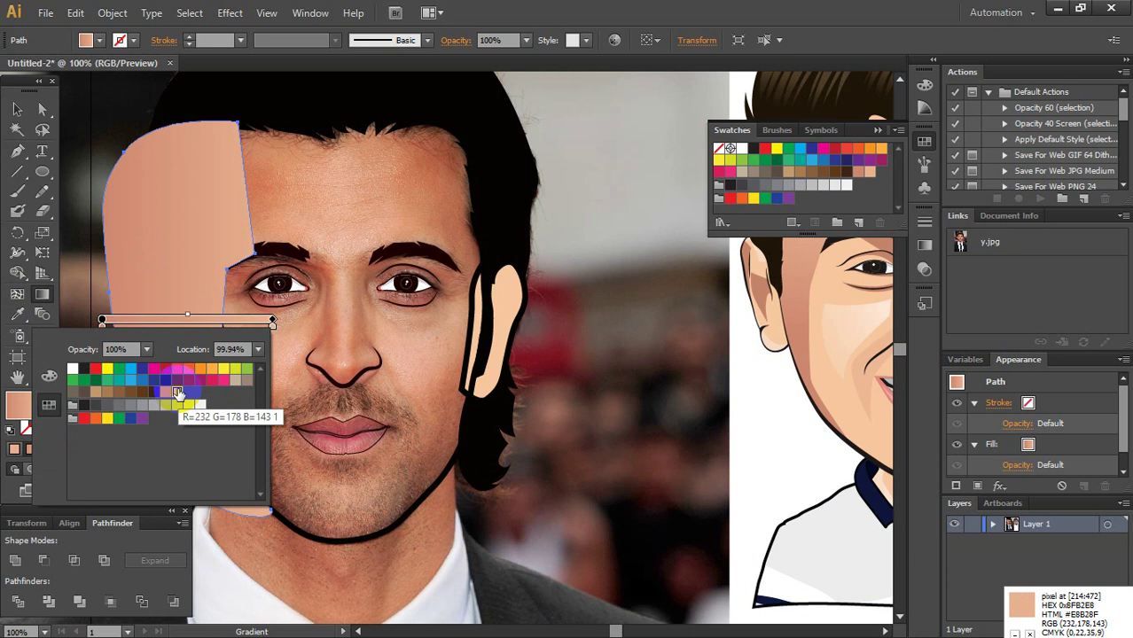
click(102, 322)
double_click(102, 324)
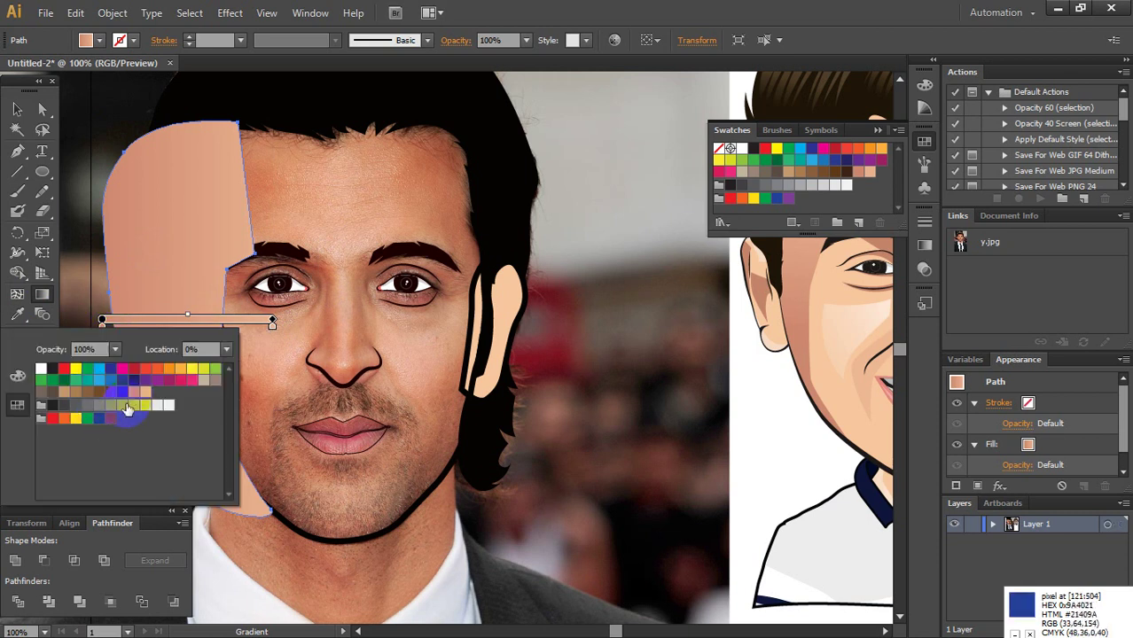
drag(131, 396, 295, 310)
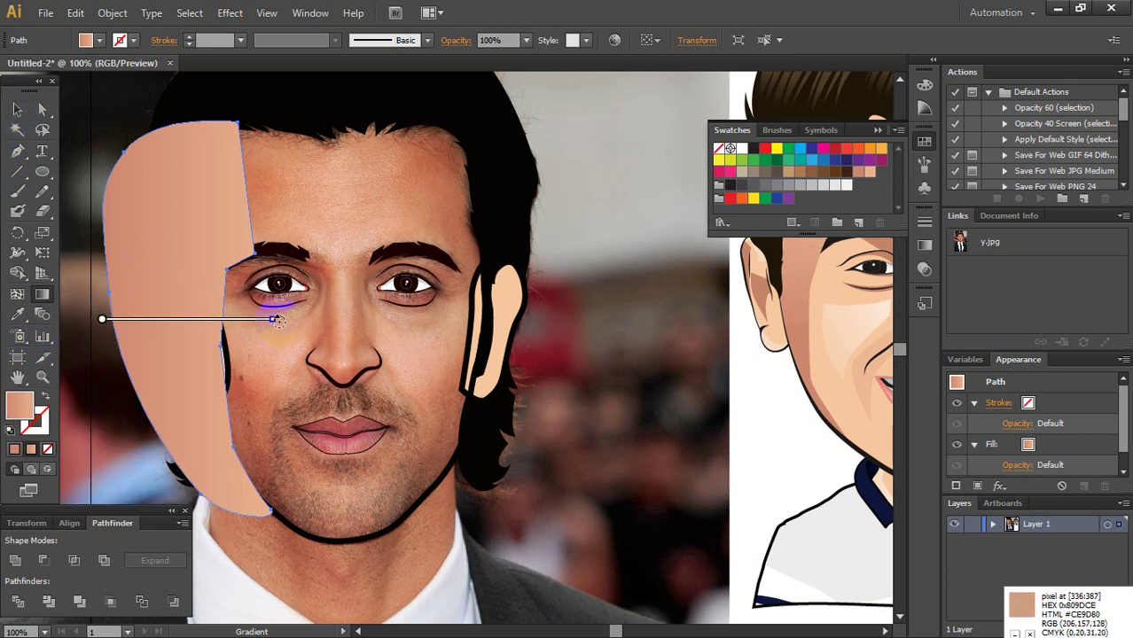
Redraw the gradient from the shape's bottom edge upward, then deselect.
drag(277, 319, 127, 144)
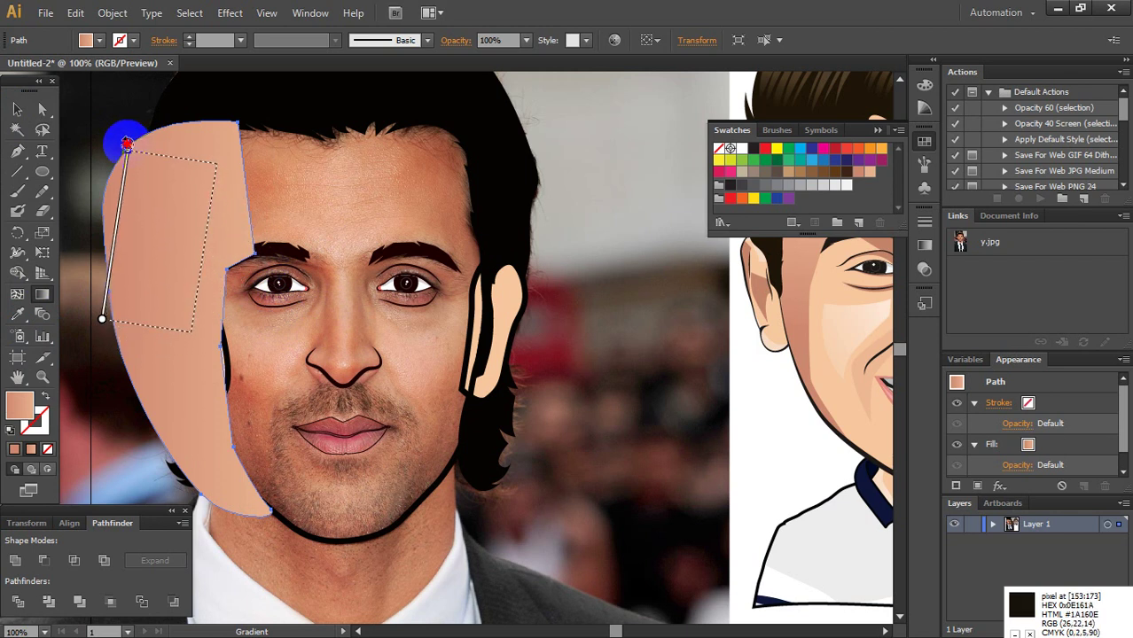
drag(195, 329, 214, 164)
drag(181, 403, 205, 232)
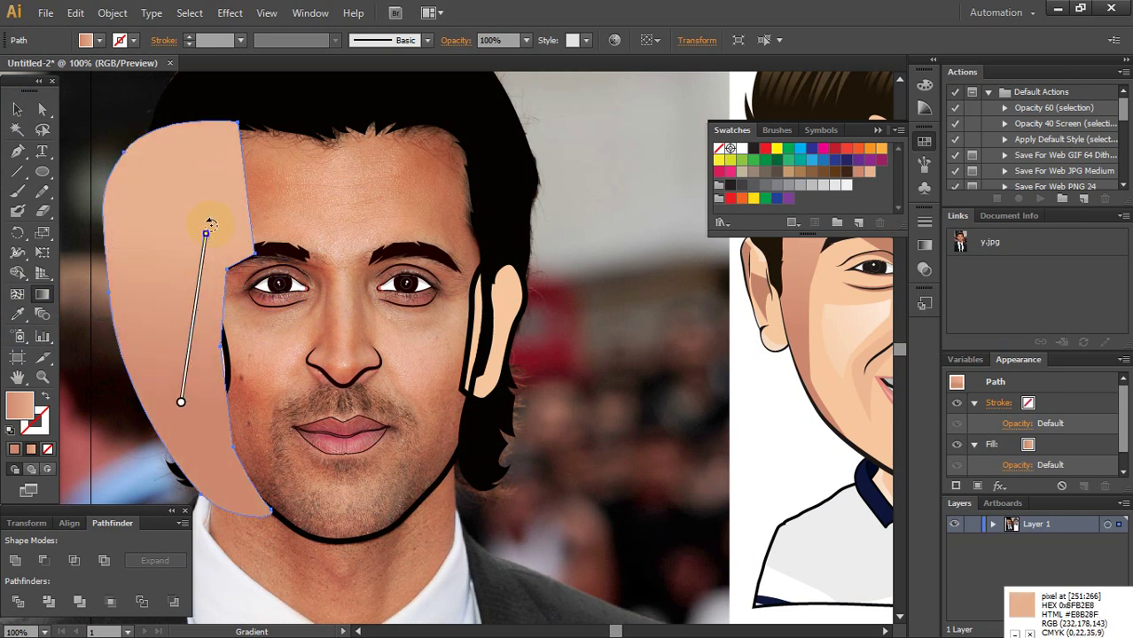
key(v)
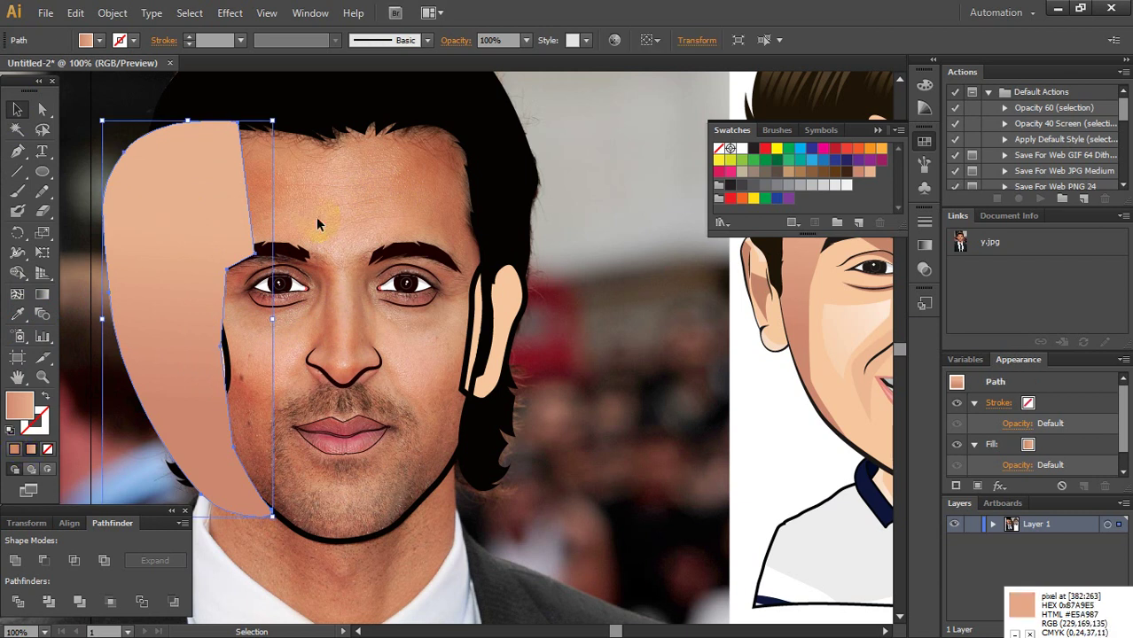
click(368, 302)
Draw a shading path from the hairline curving down past the eyebrow toward the eye.
scroll(368, 302, right, 3)
scroll(365, 308, up, 2)
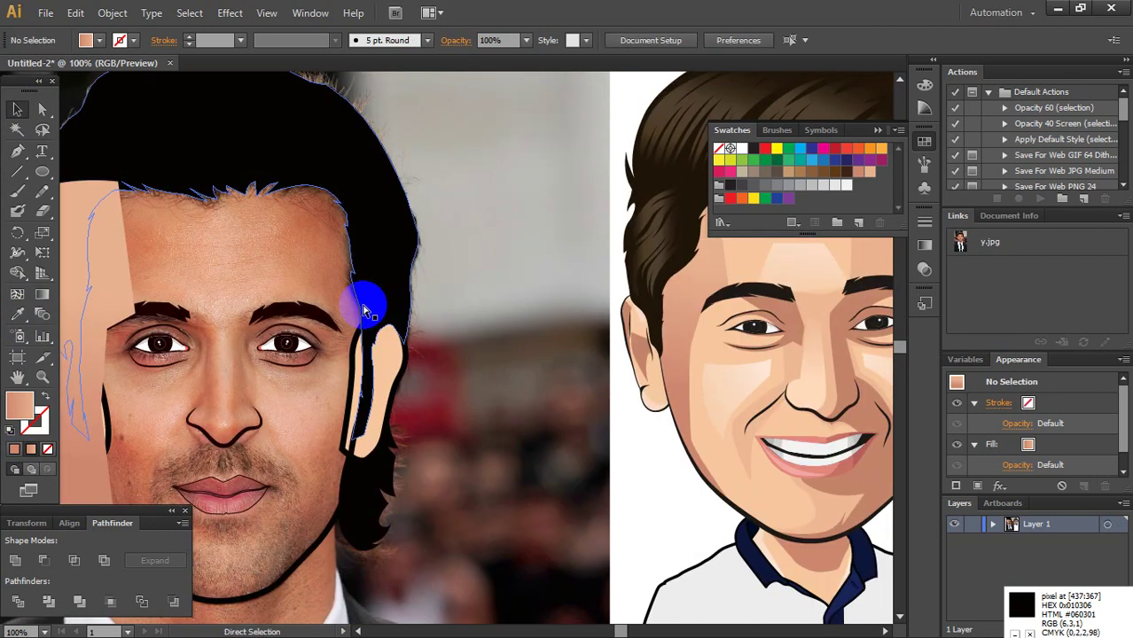
scroll(365, 308, right, 3)
scroll(366, 308, up, 1)
click(13, 151)
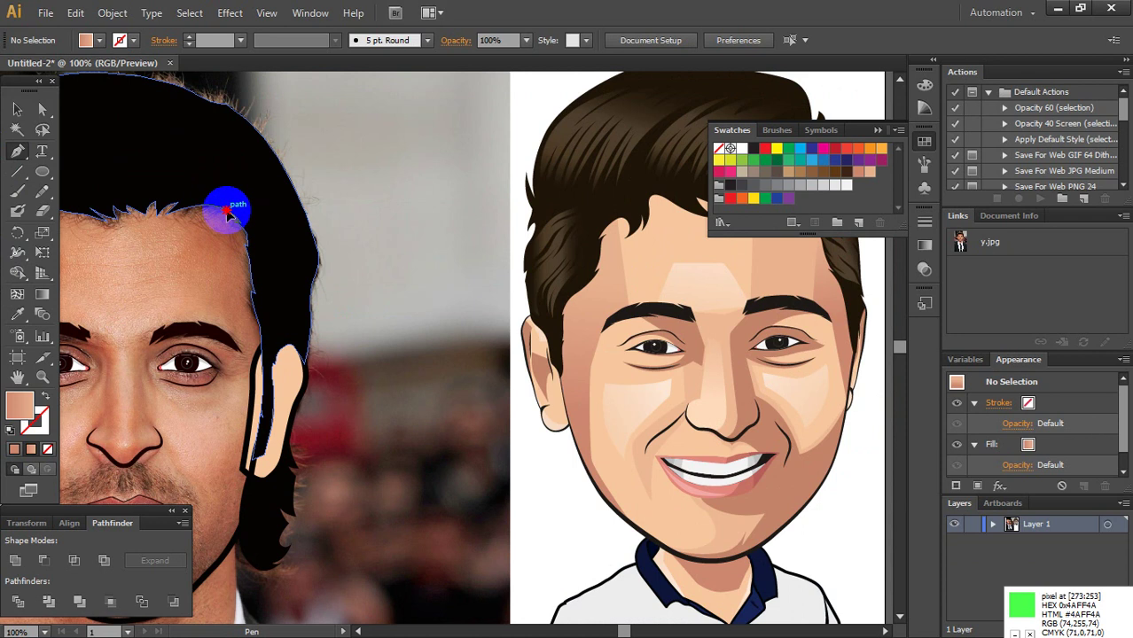
drag(227, 211, 233, 253)
drag(215, 321, 210, 332)
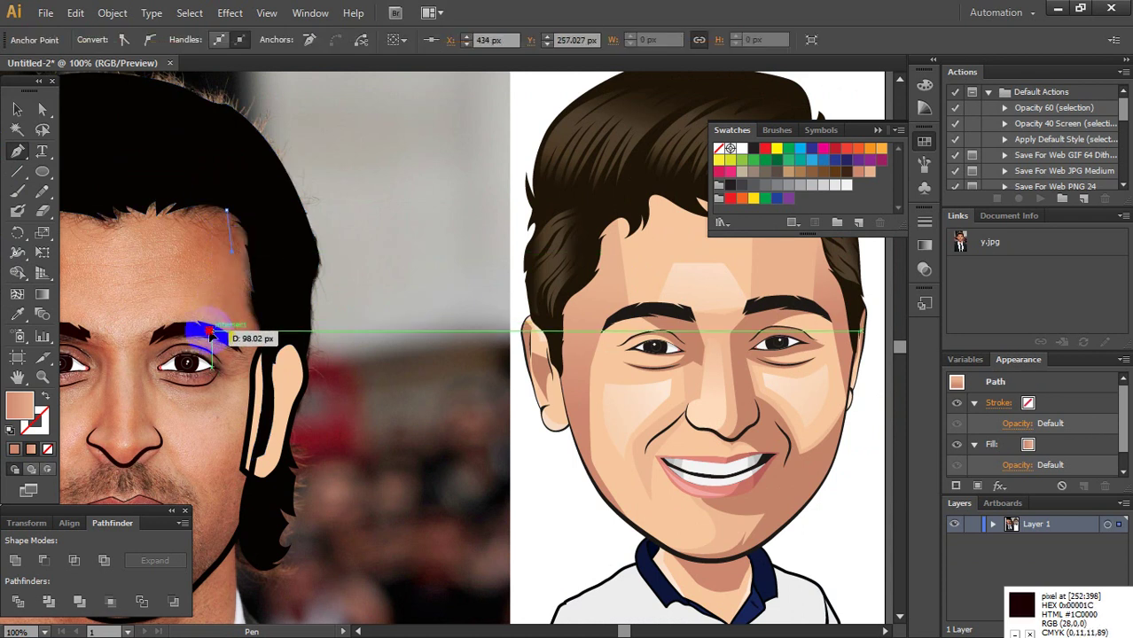
scroll(213, 337, down, 2)
mouse_move(238, 289)
mouse_down()
mouse_move(246, 364)
mouse_move(263, 307)
mouse_up()
scroll(246, 363, up, 2)
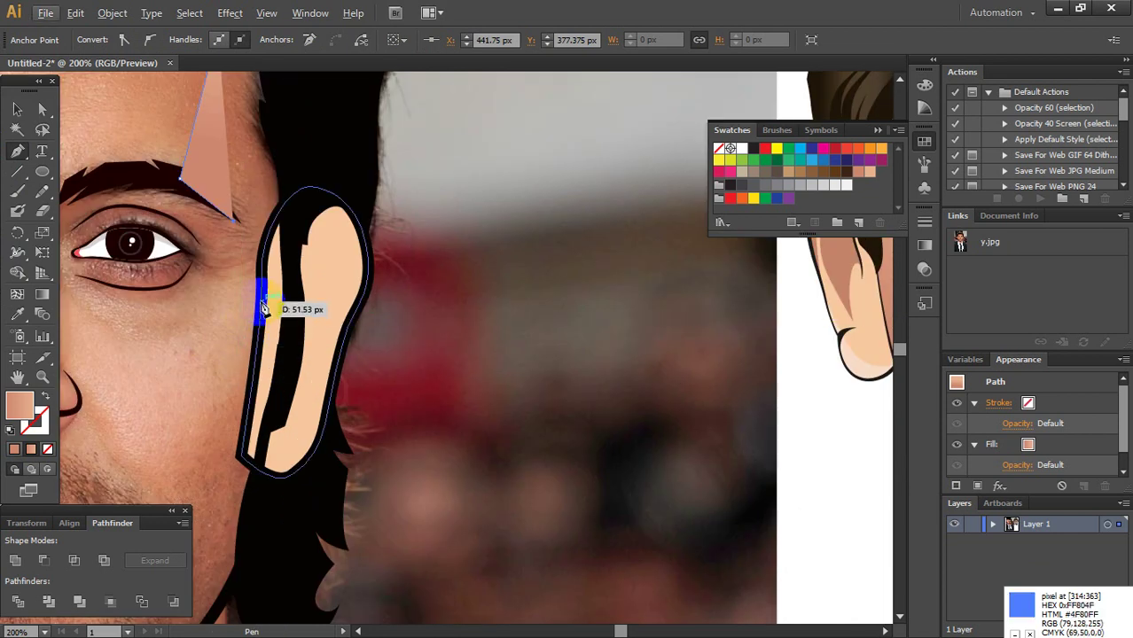
scroll(266, 308, down, 1)
scroll(268, 309, left, 3)
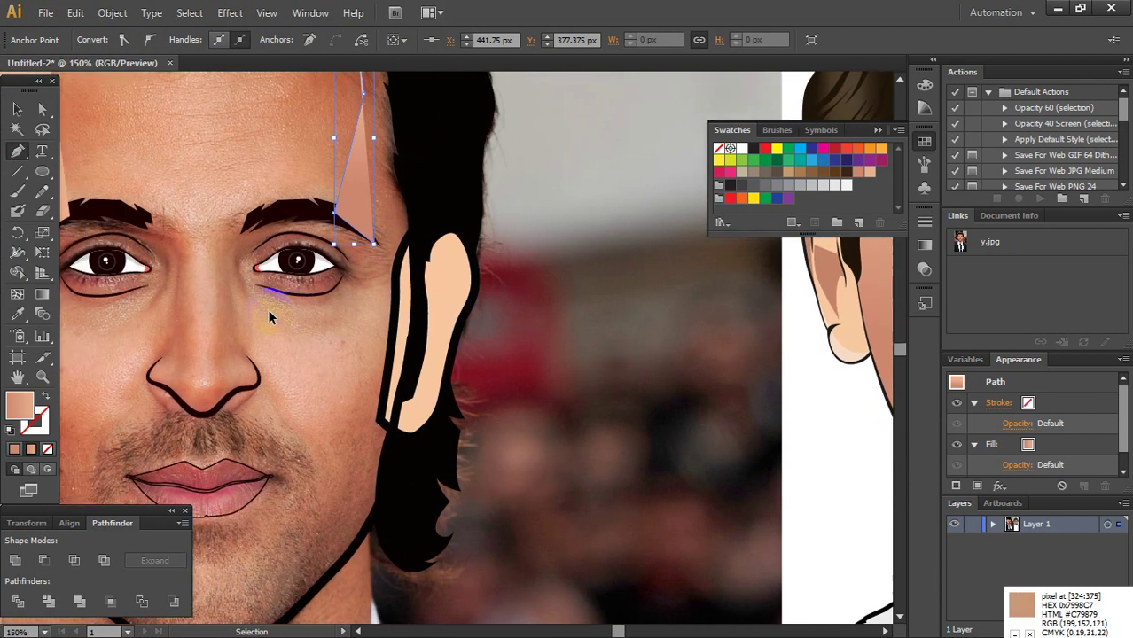
drag(267, 309, 277, 306)
click(16, 108)
Delete the pink temple triangle, then hide the ear and the hair piece below it.
click(343, 161)
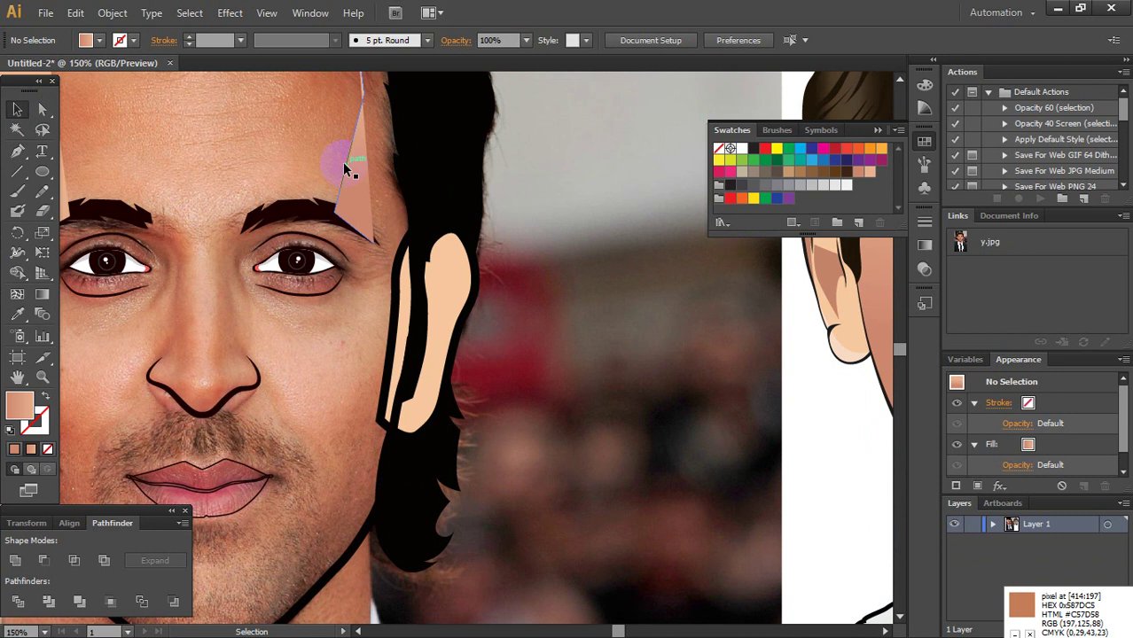
click(354, 165)
key(Delete)
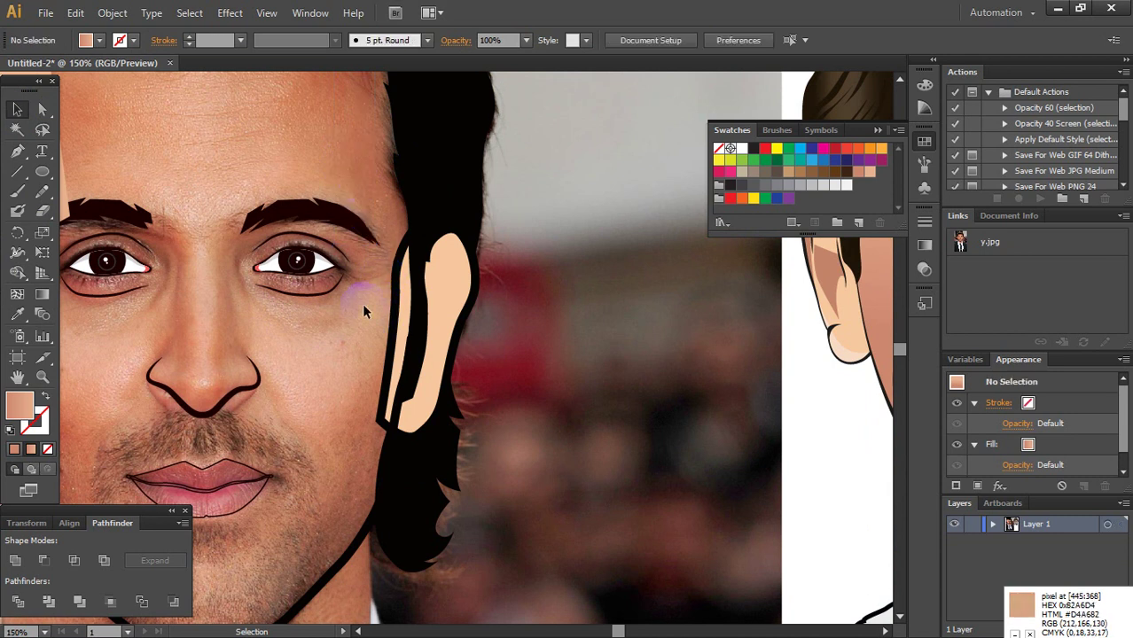
click(402, 321)
shift+click(430, 468)
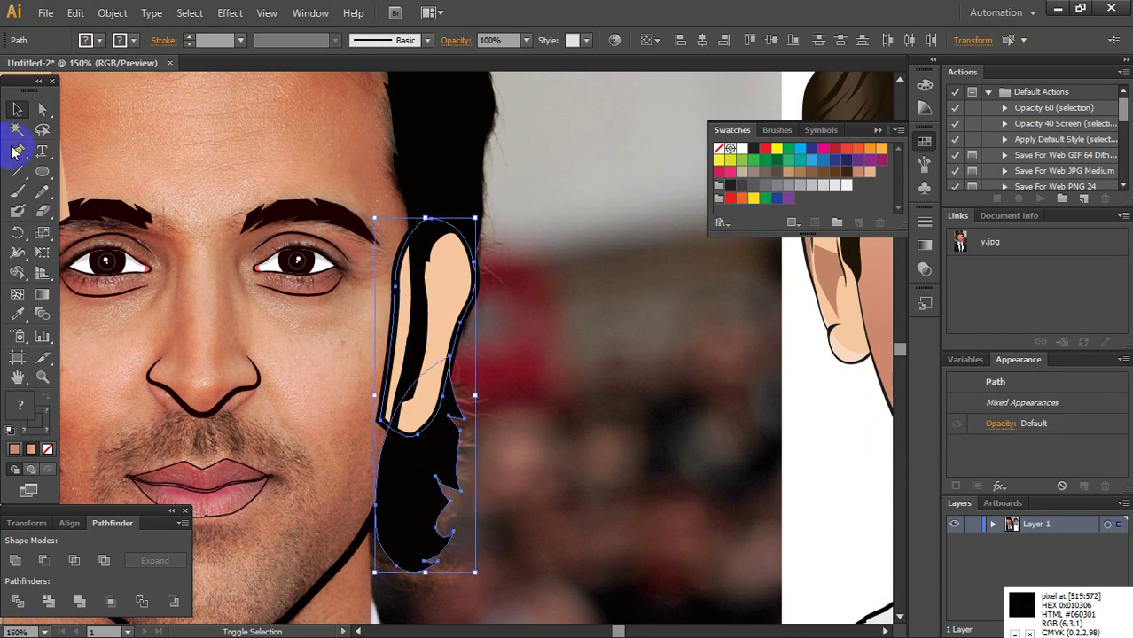
click(113, 13)
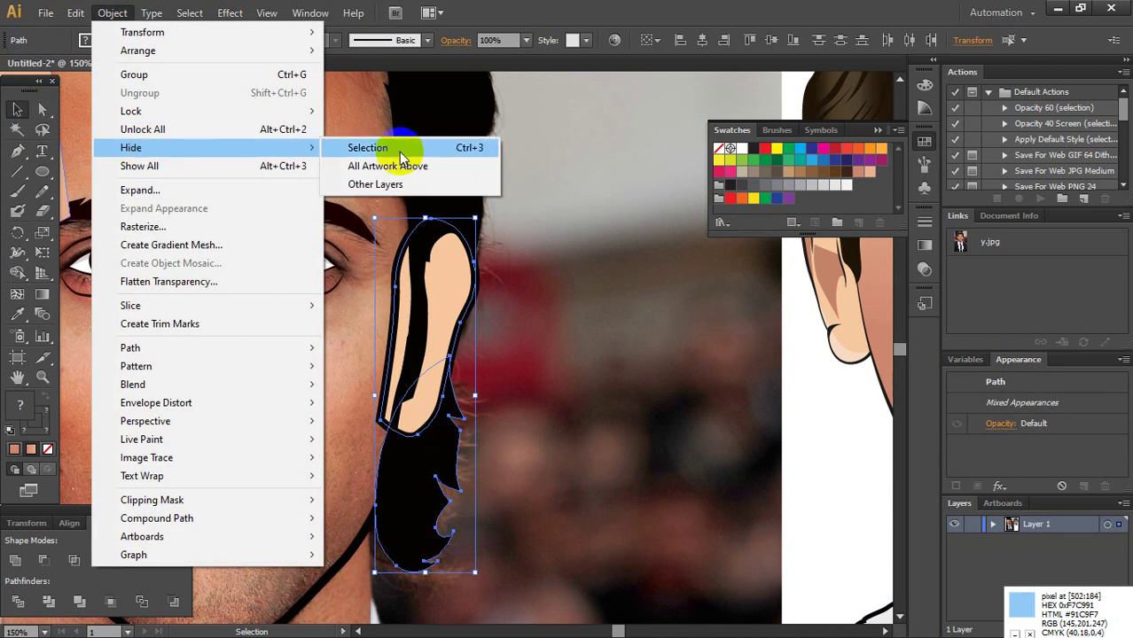
click(410, 147)
Draw the right-side shading path from the hairline down beside the jaw.
click(17, 151)
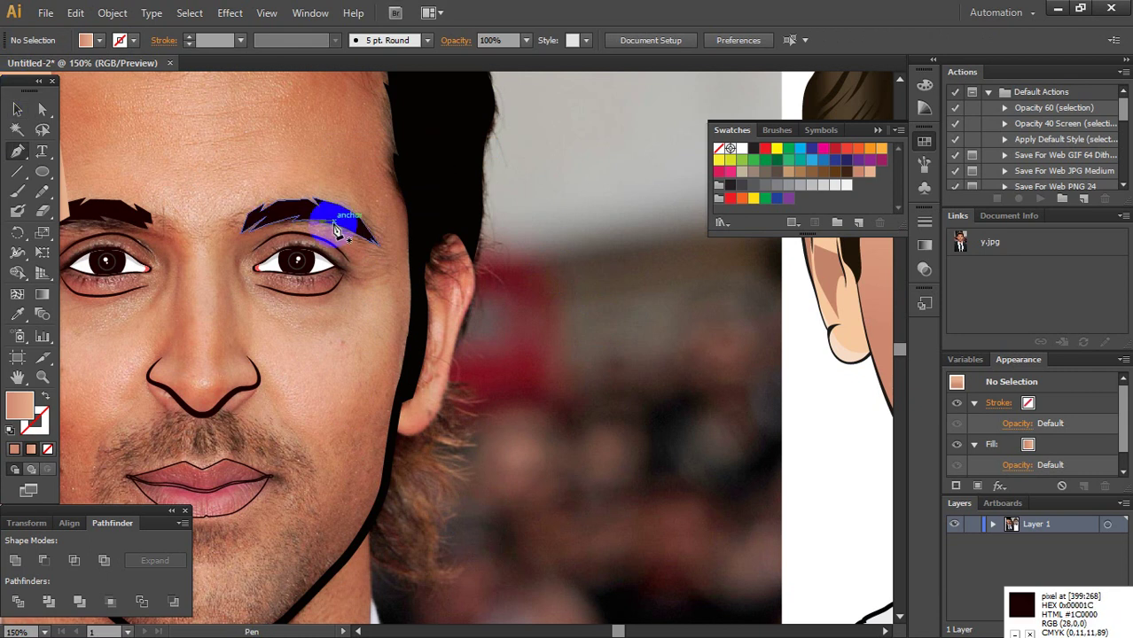
scroll(346, 222, up, 3)
mouse_move(357, 151)
mouse_down()
mouse_move(361, 271)
mouse_move(341, 324)
mouse_up()
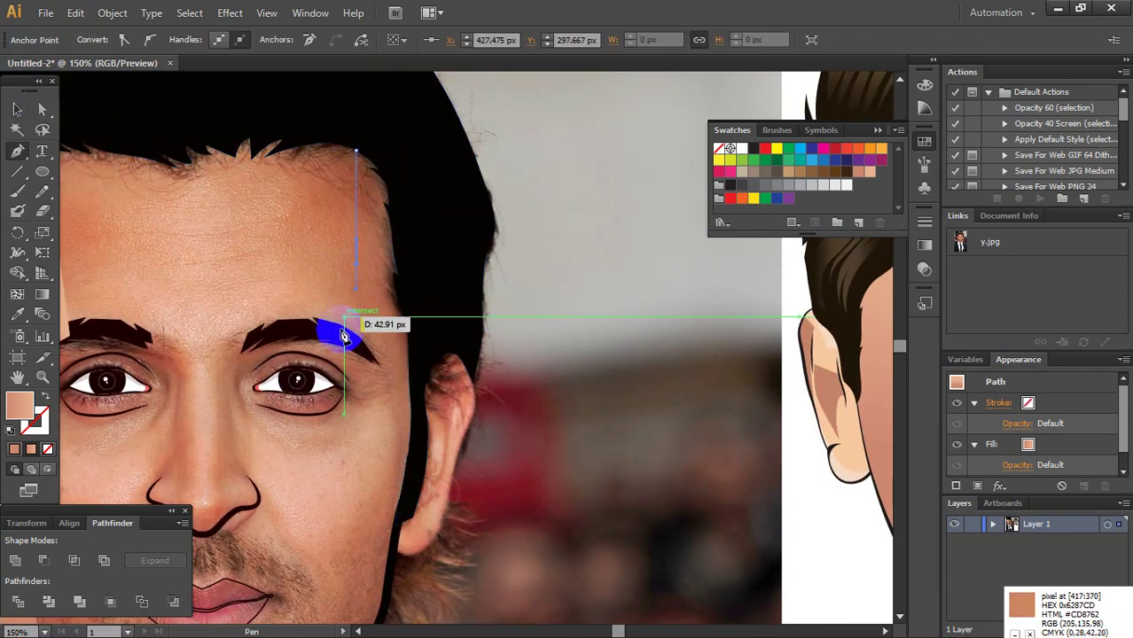
scroll(379, 284, down, 2)
scroll(377, 302, down, 2)
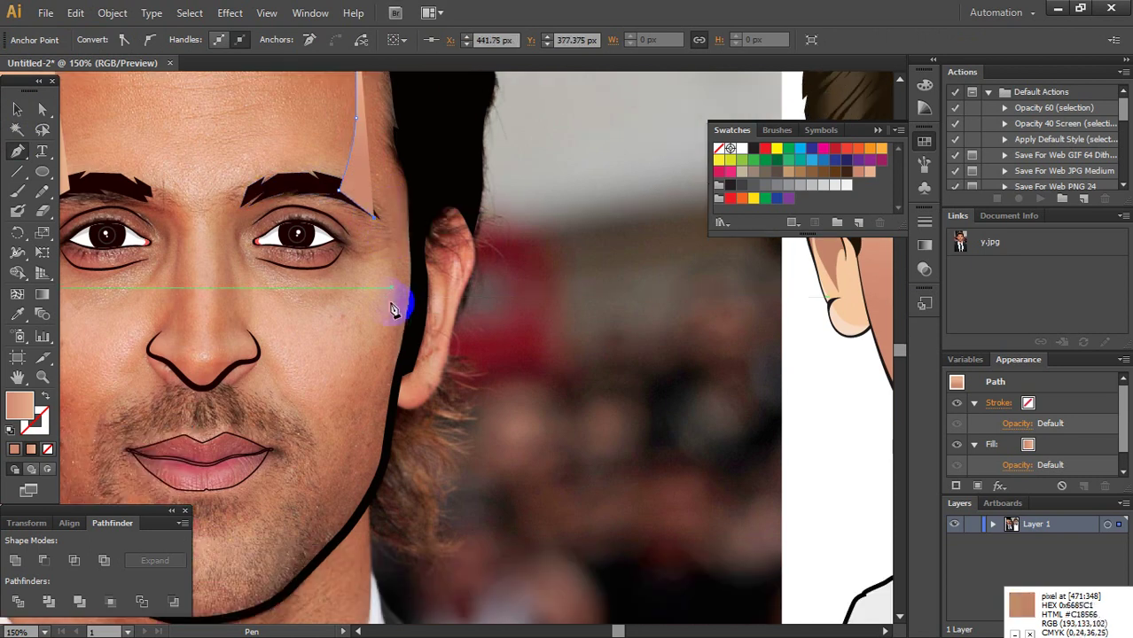
mouse_move(385, 298)
mouse_down()
mouse_move(390, 337)
mouse_move(371, 318)
mouse_move(365, 330)
mouse_up()
scroll(377, 330, down, 2)
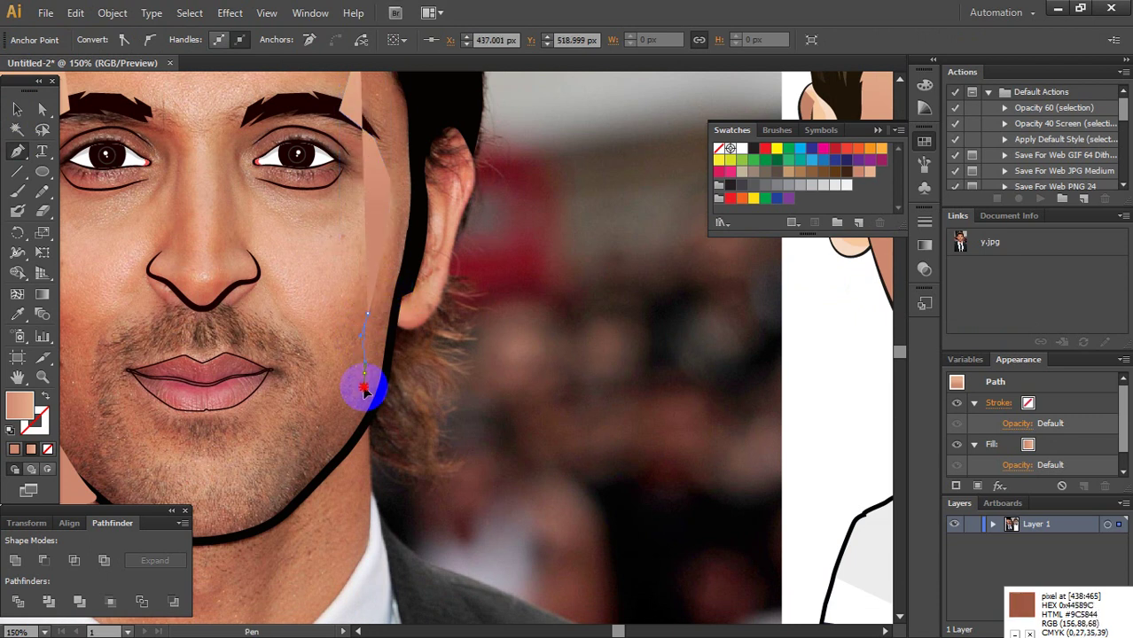
mouse_move(369, 383)
mouse_down()
mouse_move(385, 384)
mouse_move(333, 401)
mouse_move(363, 400)
mouse_up()
Reshape the shading shape's right curve, finish the path and deselect it.
scroll(386, 384, down, 2)
key(ctrl+minus)
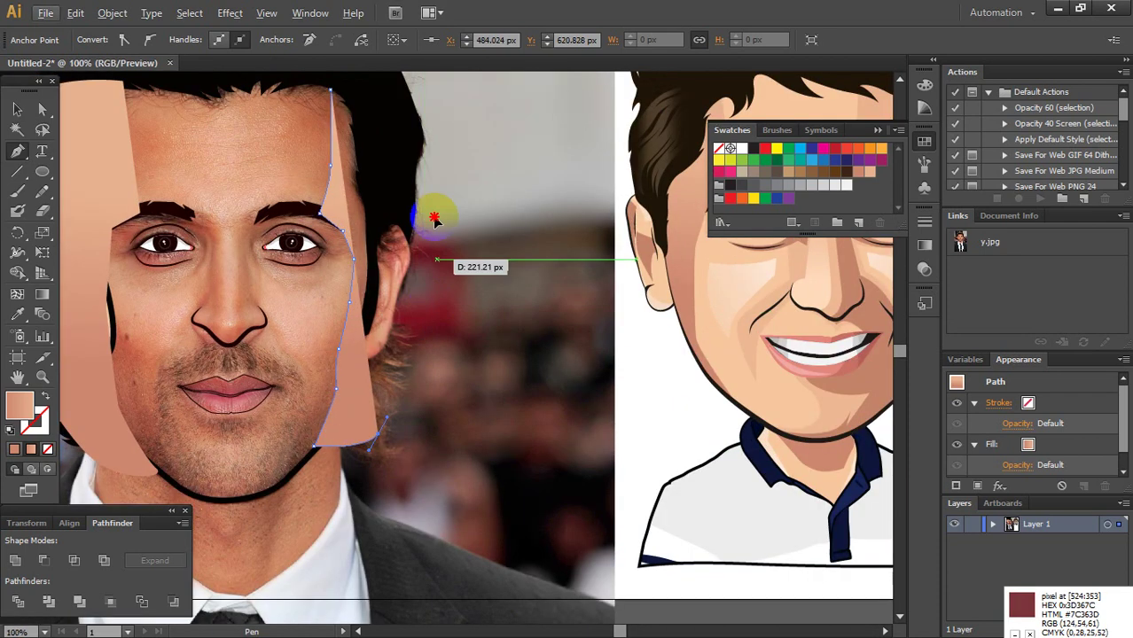
scroll(452, 293, up, 4)
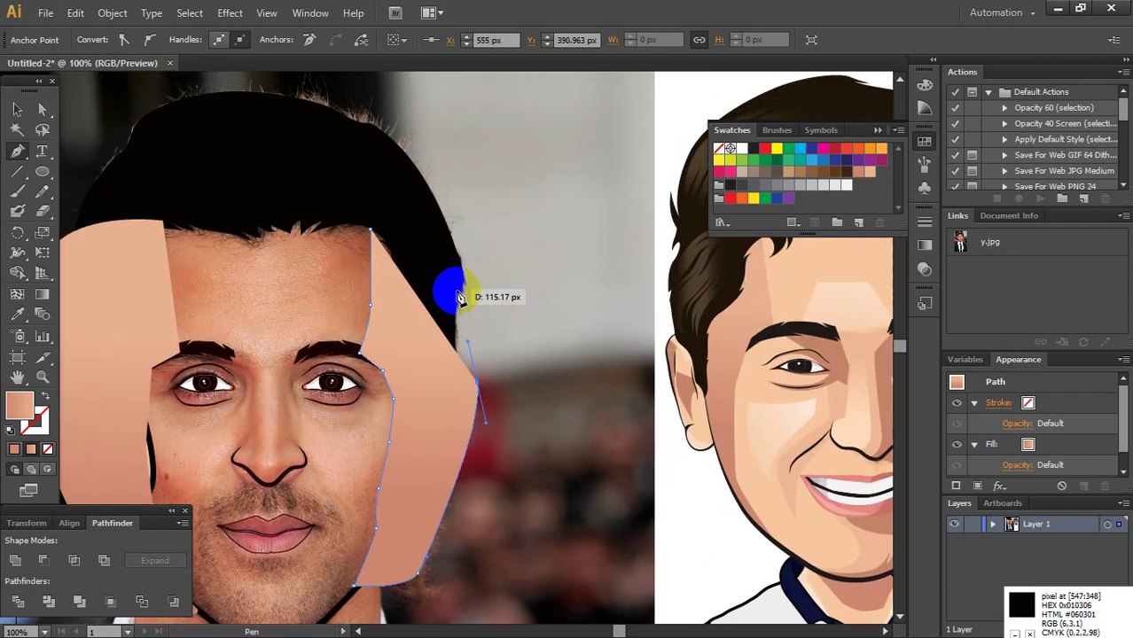
drag(458, 297, 374, 228)
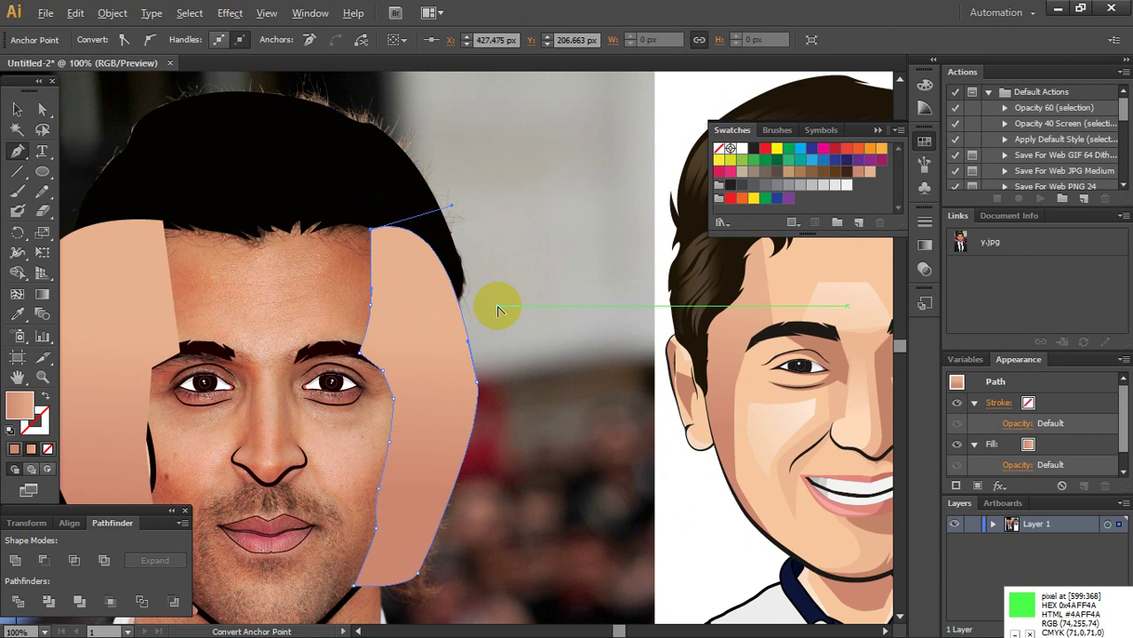
key(ctrl+minus)
key(ctrl+minus)
click(17, 108)
click(296, 207)
Show all hidden artwork and zoom in on the face.
scroll(194, 161, down, 2)
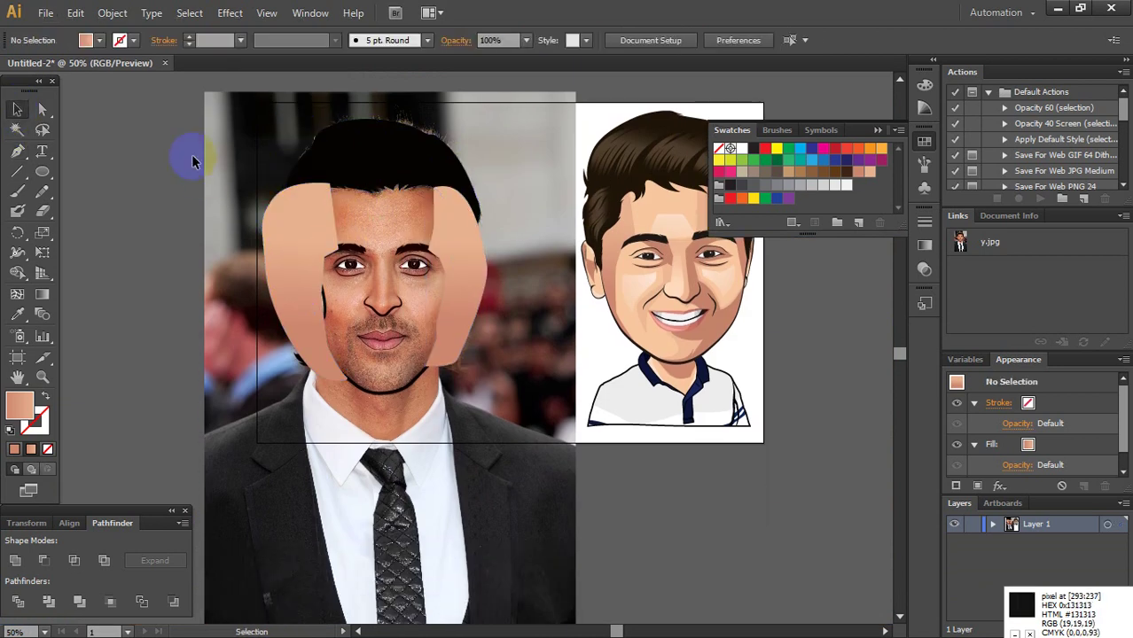
click(114, 13)
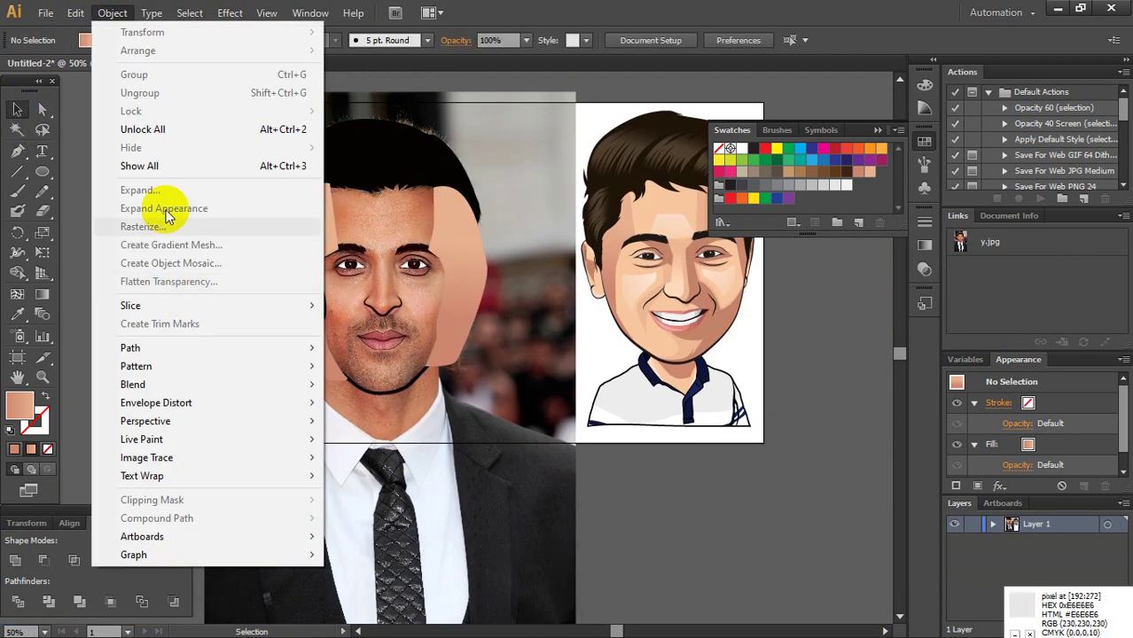
click(142, 167)
click(336, 329)
key(ctrl+plus)
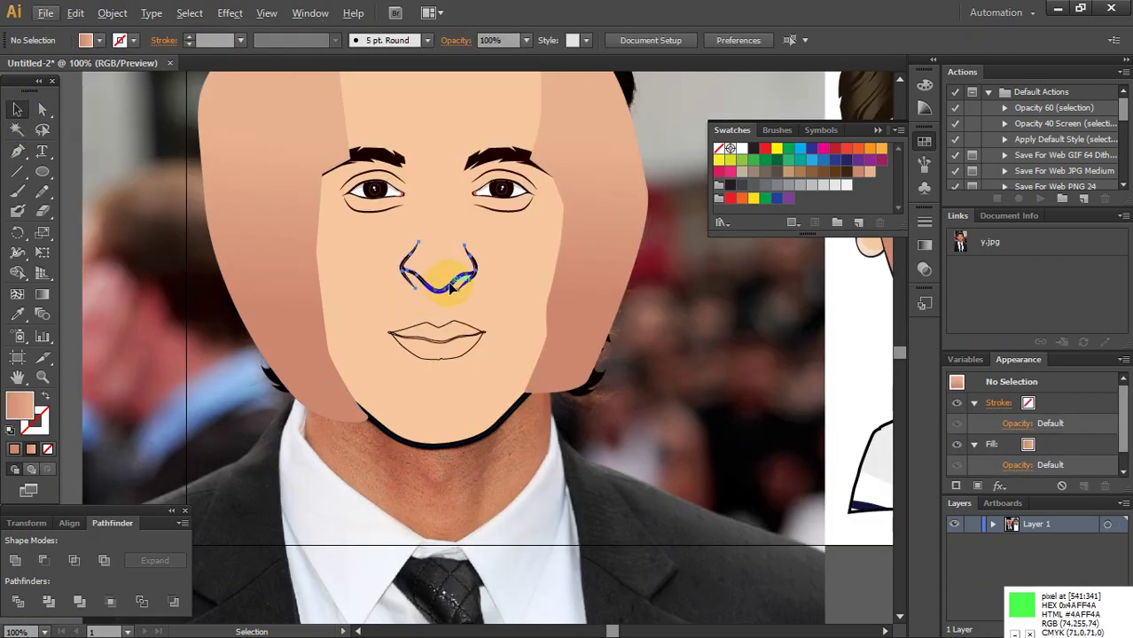
click(449, 286)
drag(450, 285, 452, 337)
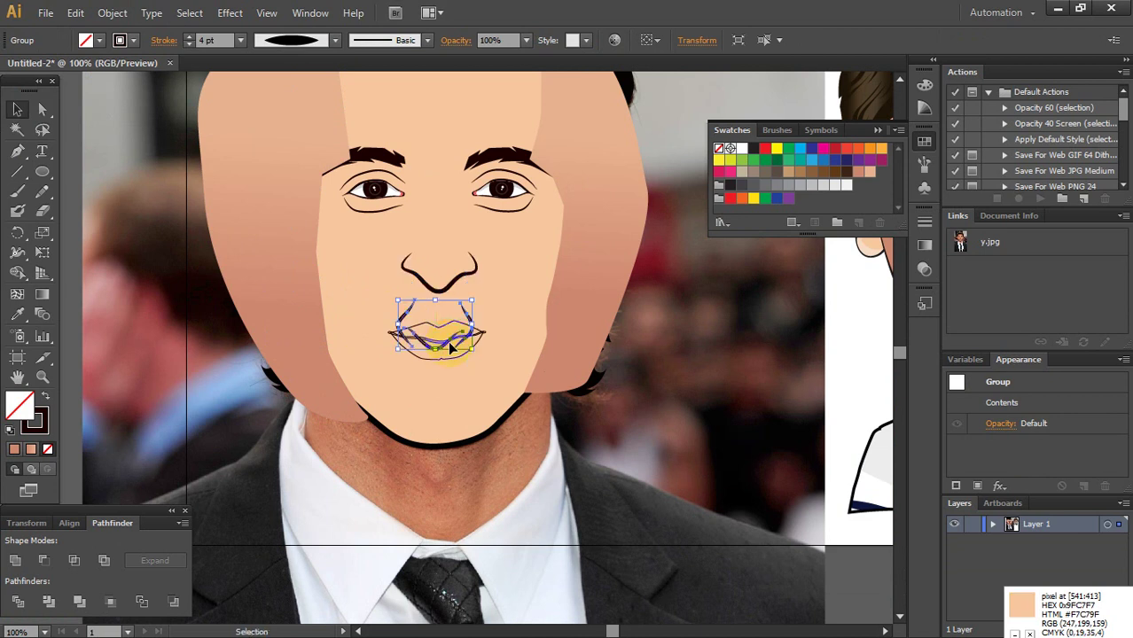
key(ctrl+z)
click(114, 13)
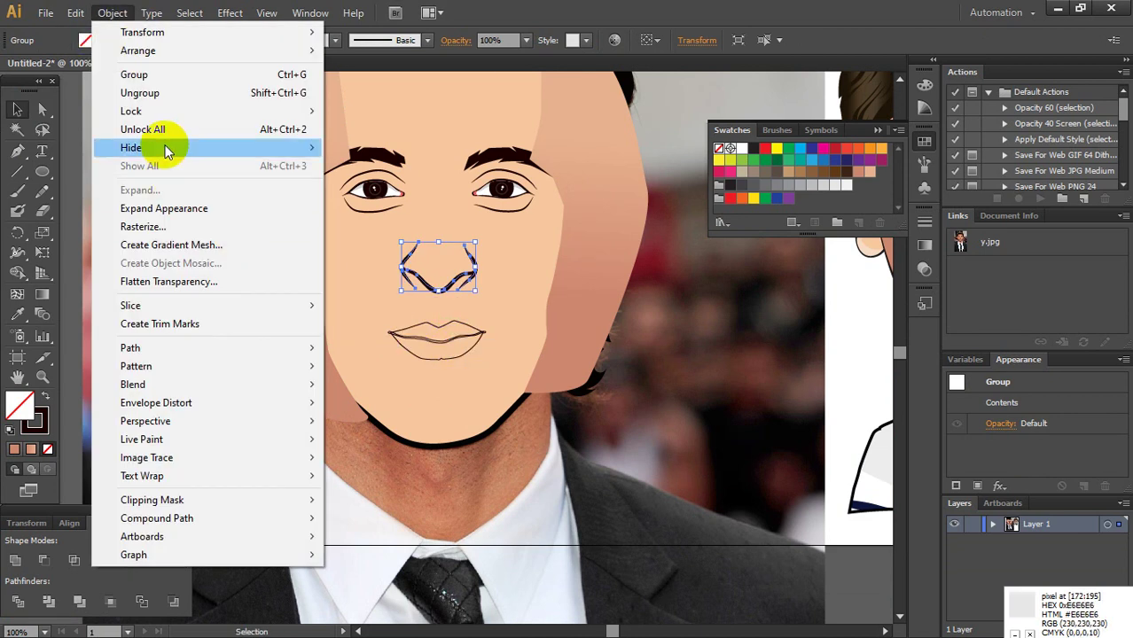
click(433, 145)
Copy the face outline shape and paste it in front.
click(506, 262)
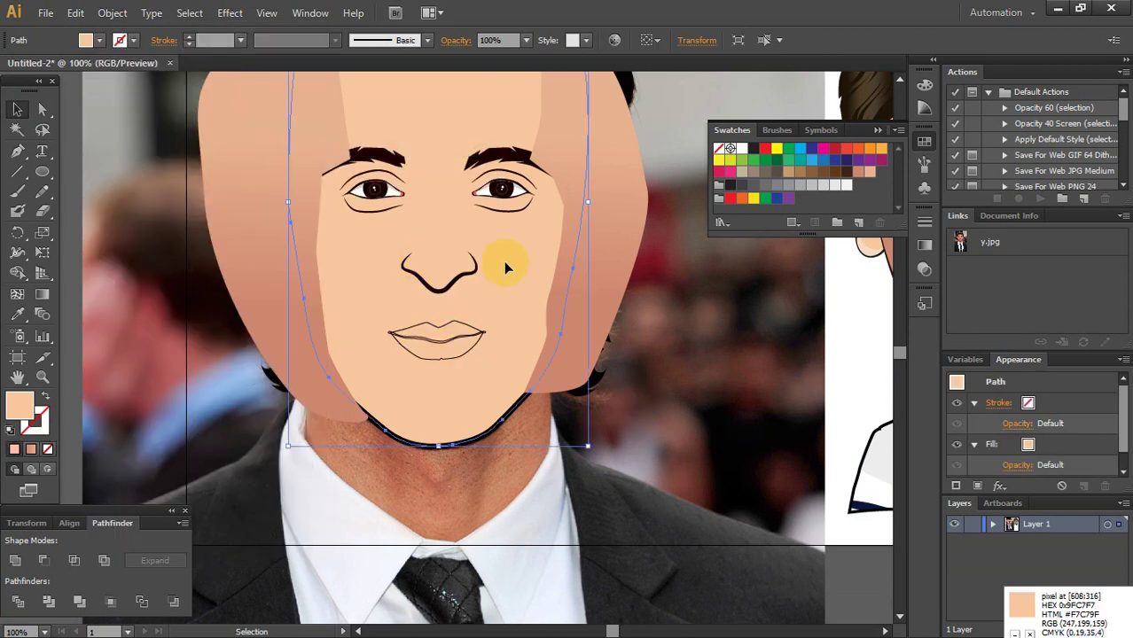
scroll(376, 356, up, 2)
scroll(532, 377, up, 2)
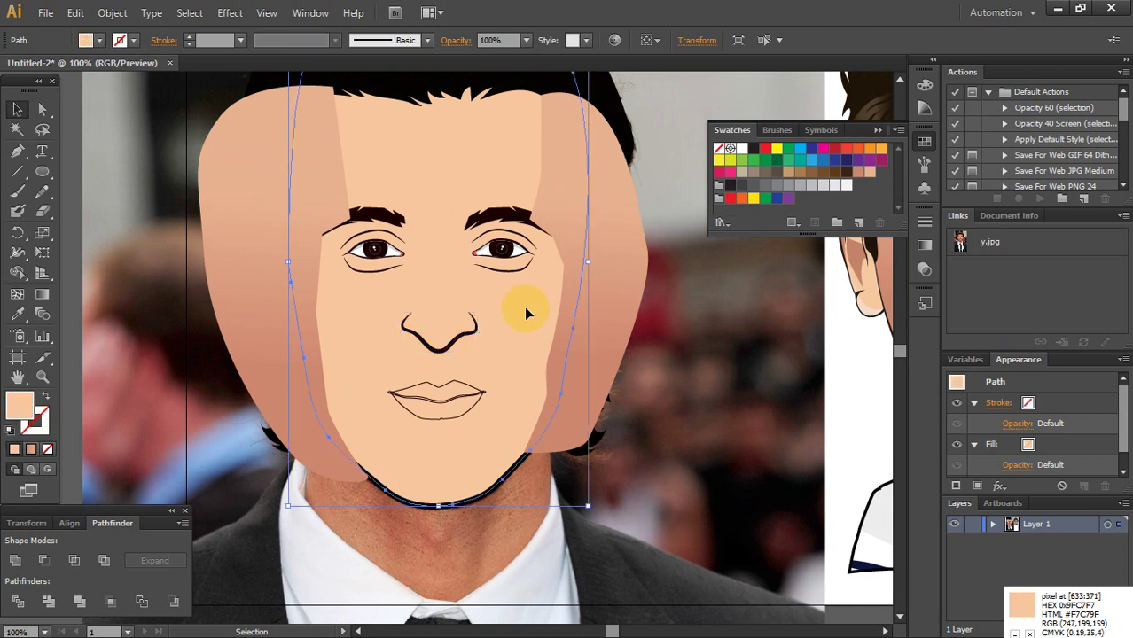
key(a)
key(v)
key(a)
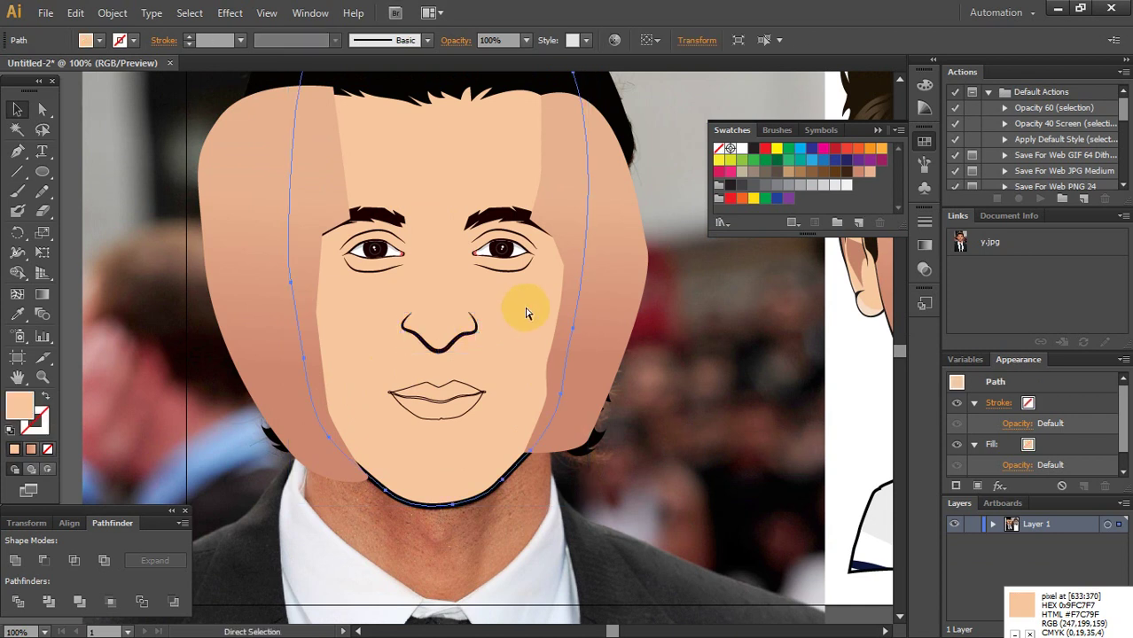
key(v)
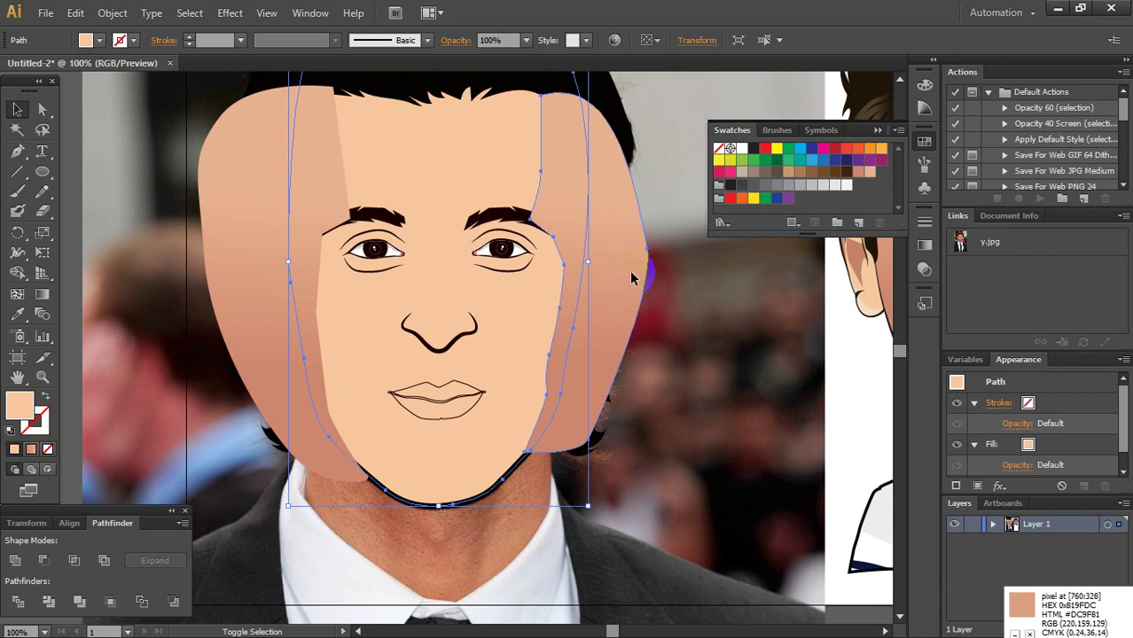
Intersect the right cheek shading with the face copy and send the strip backward.
shift+click(630, 271)
click(91, 565)
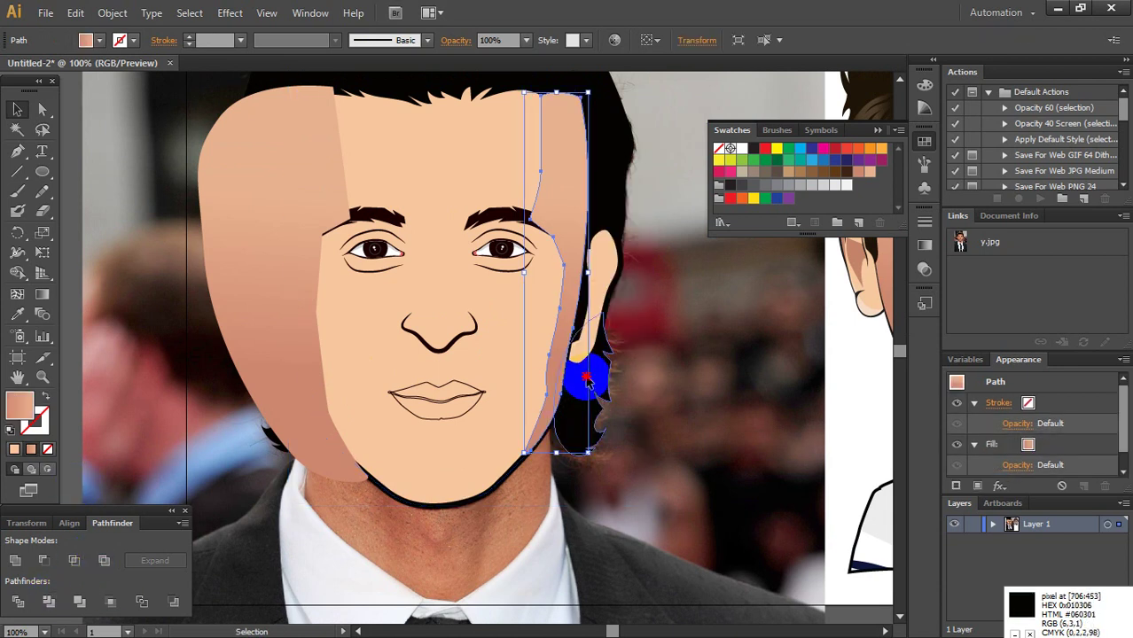
key(a)
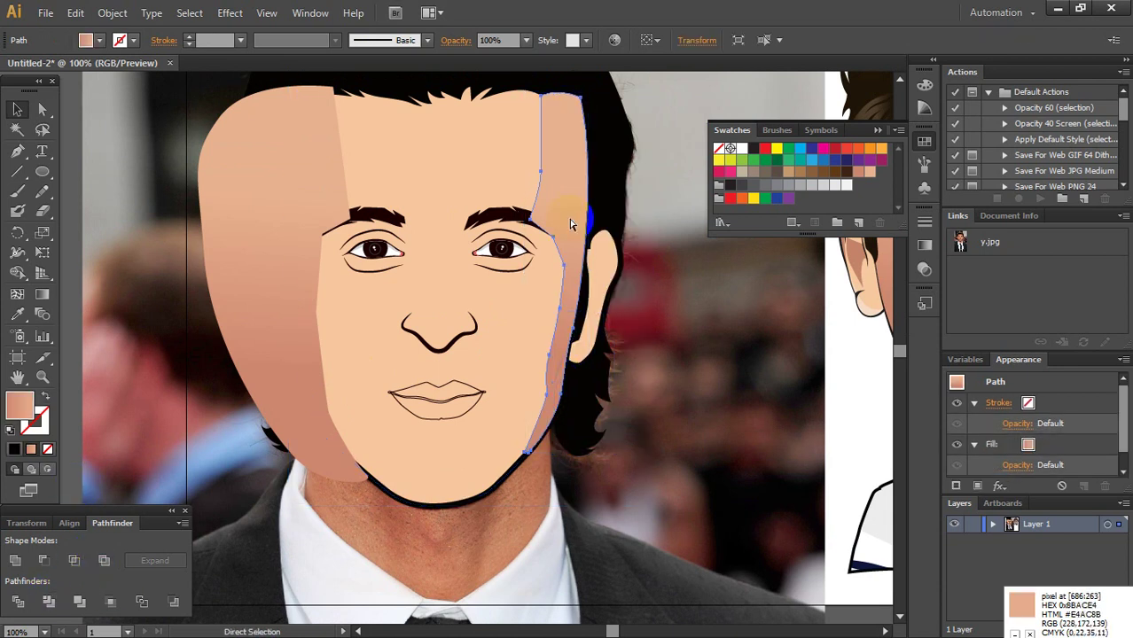
key(ctrl+[)
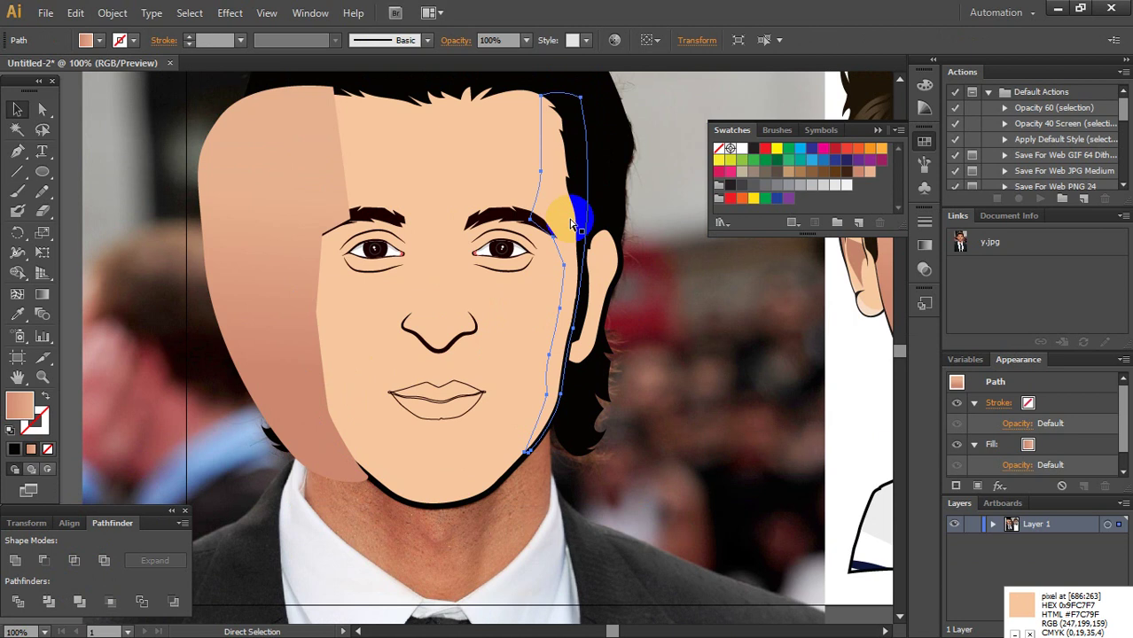
key(ctrl+])
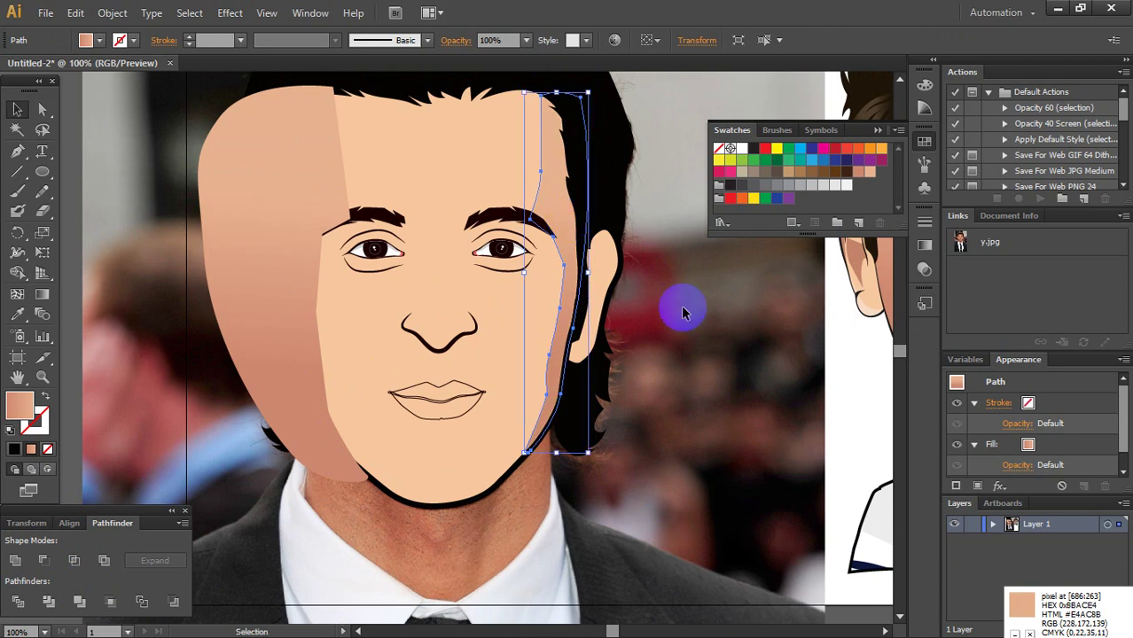
key(Delete)
Intersect the left cheek shading with the face outline and send it behind the hair.
click(403, 277)
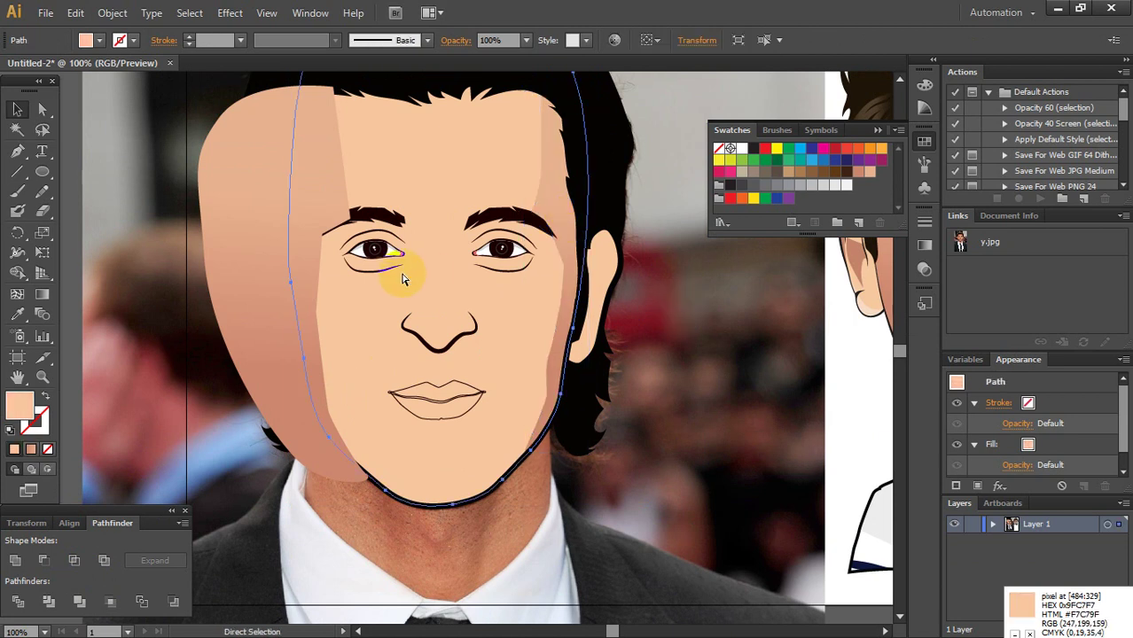
key(v)
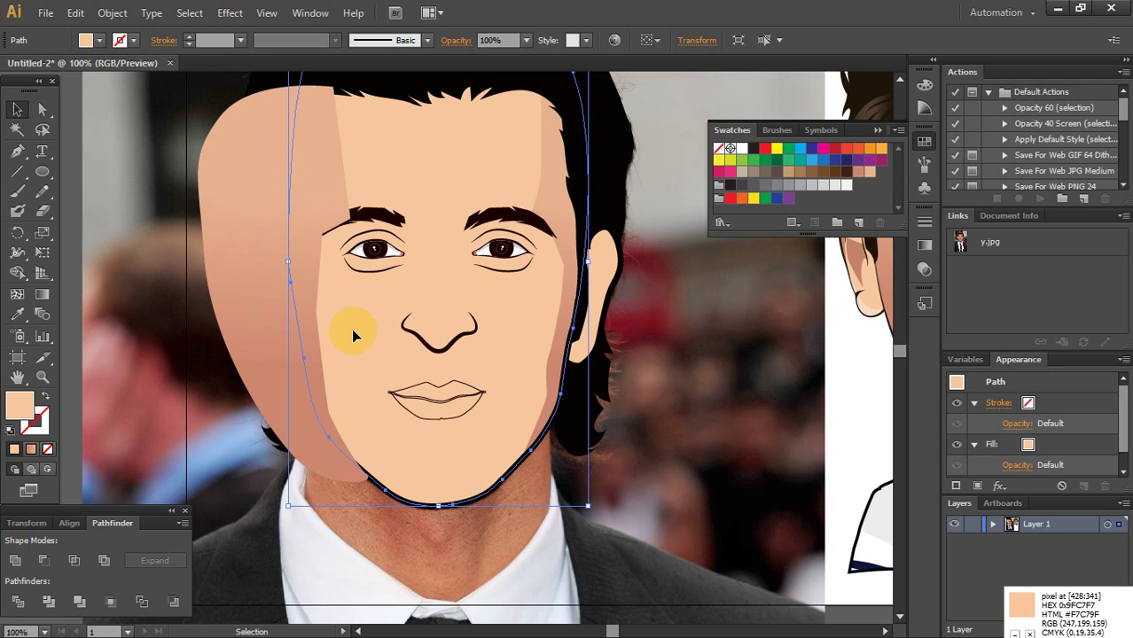
key(ctrl+[)
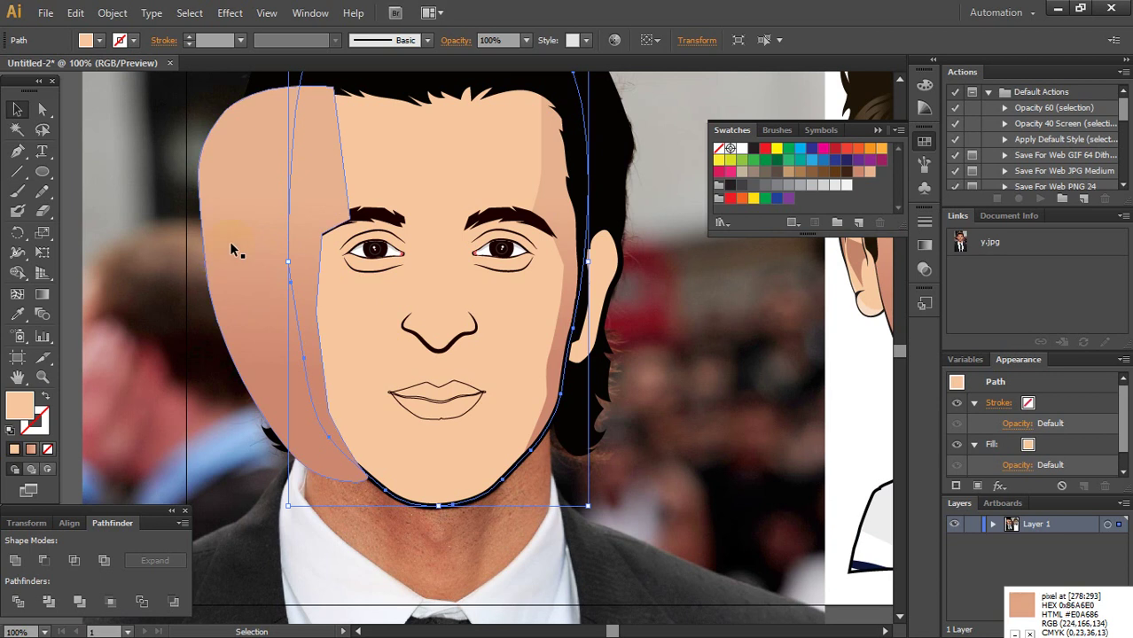
click(229, 242)
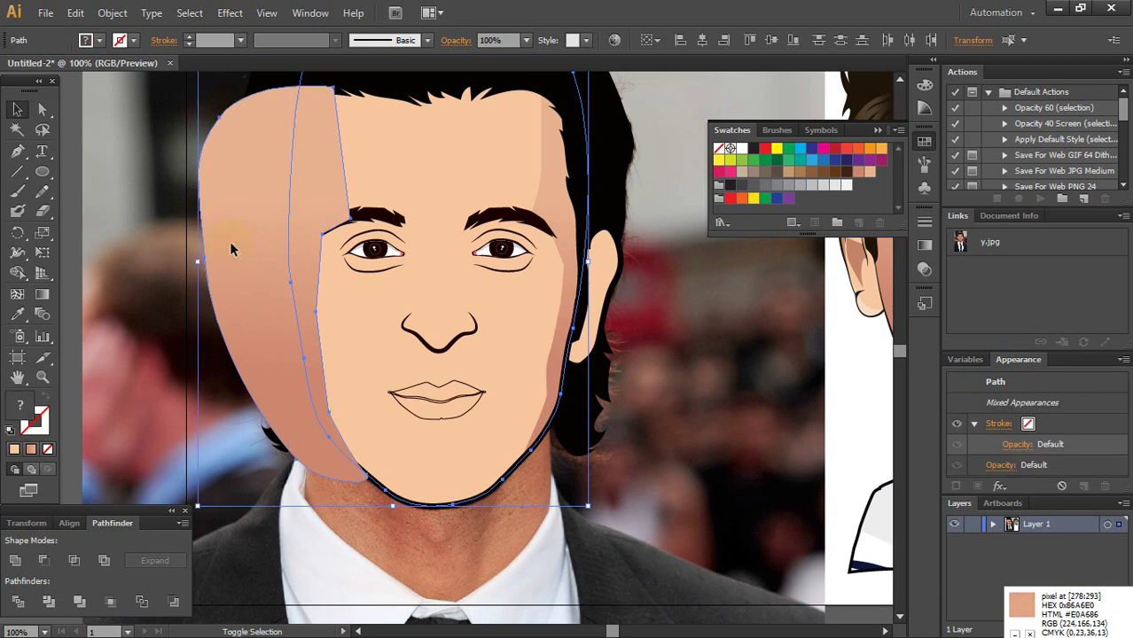
click(106, 559)
key(a)
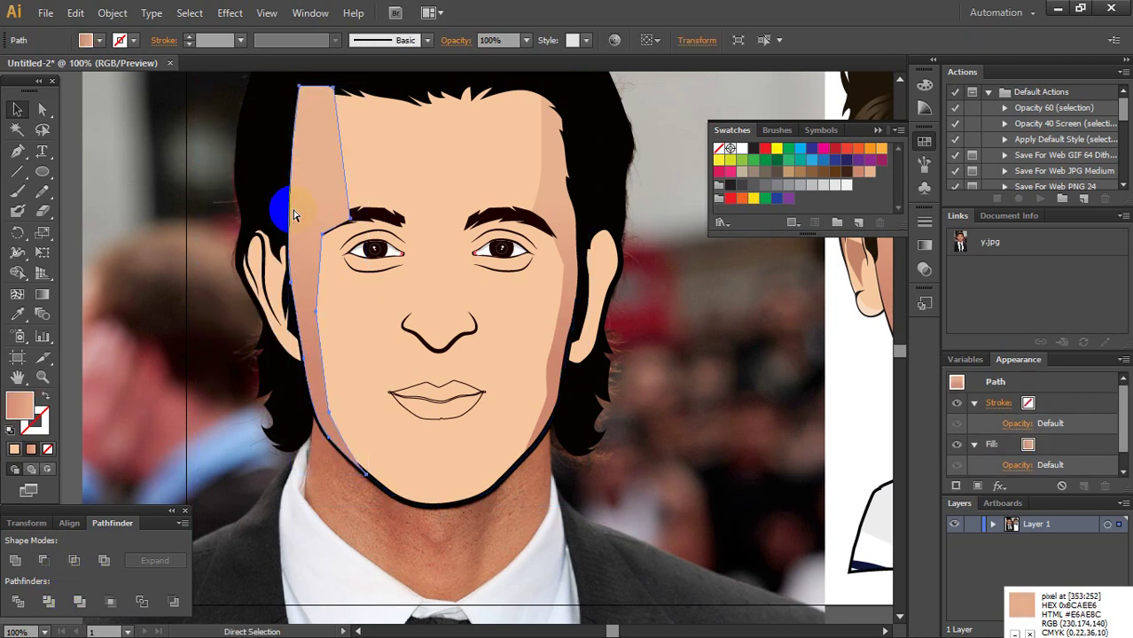
key(ctrl+shift+[)
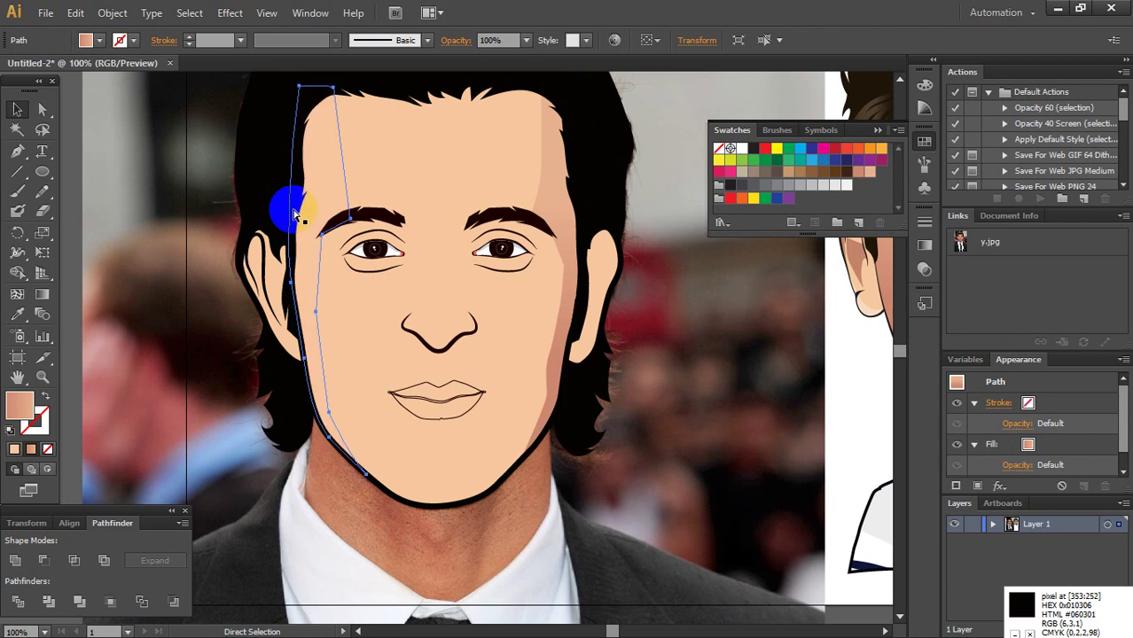
Deselect, zoom out and lock the reference caricature.
key(v)
key(ctrl+shift+a)
key(ctrl+minus)
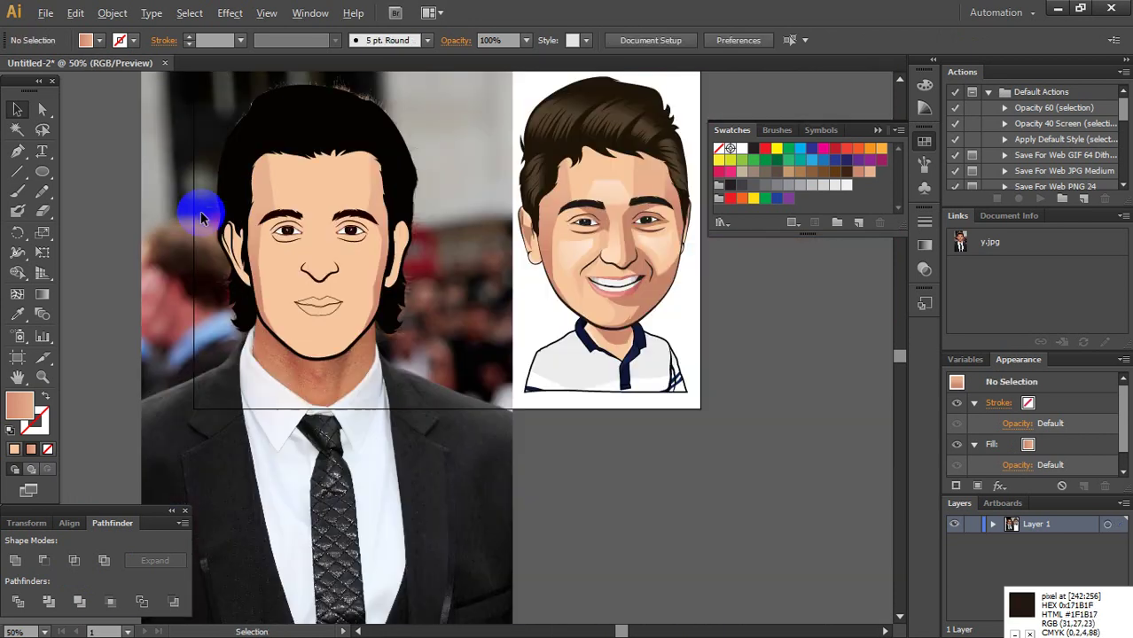
scroll(201, 218, up, 2)
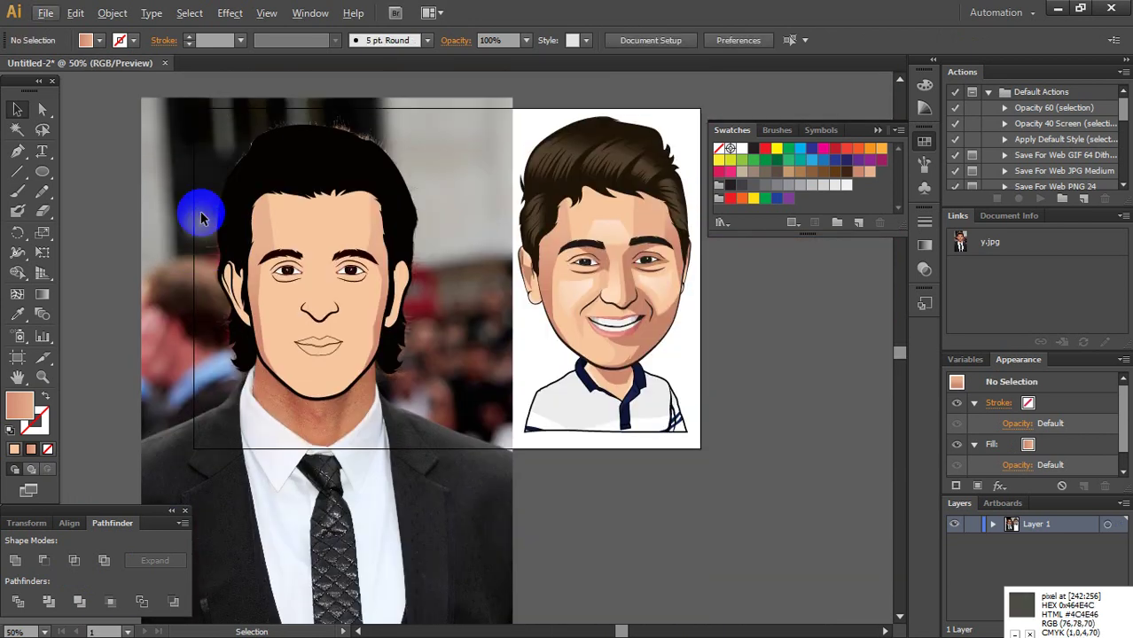
click(688, 257)
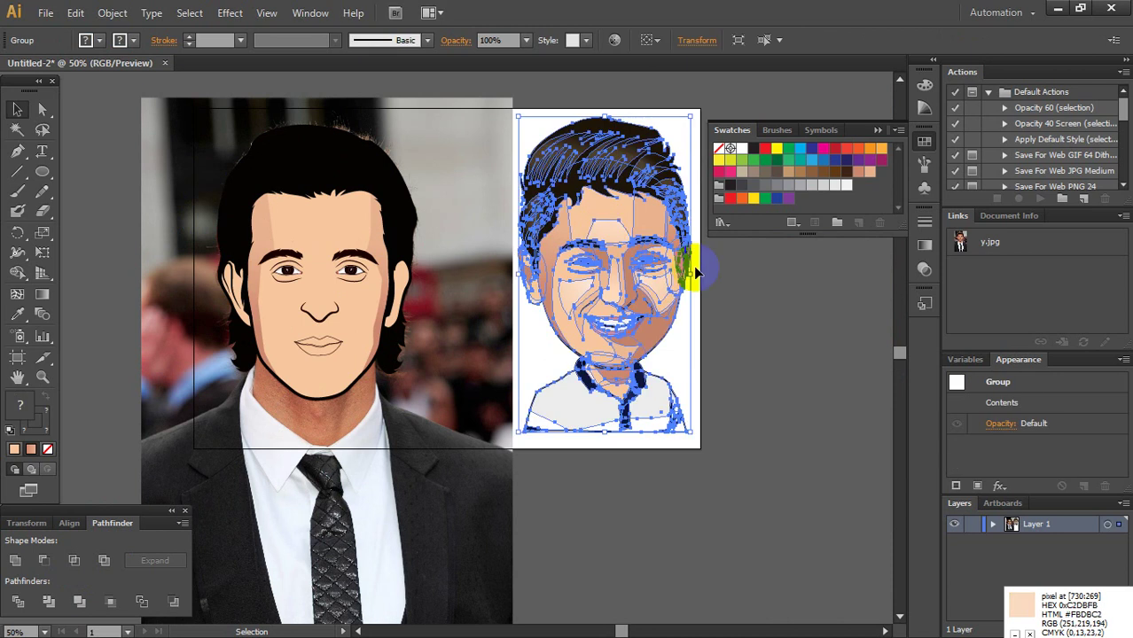
key(ctrl+2)
scroll(297, 262, up, 3)
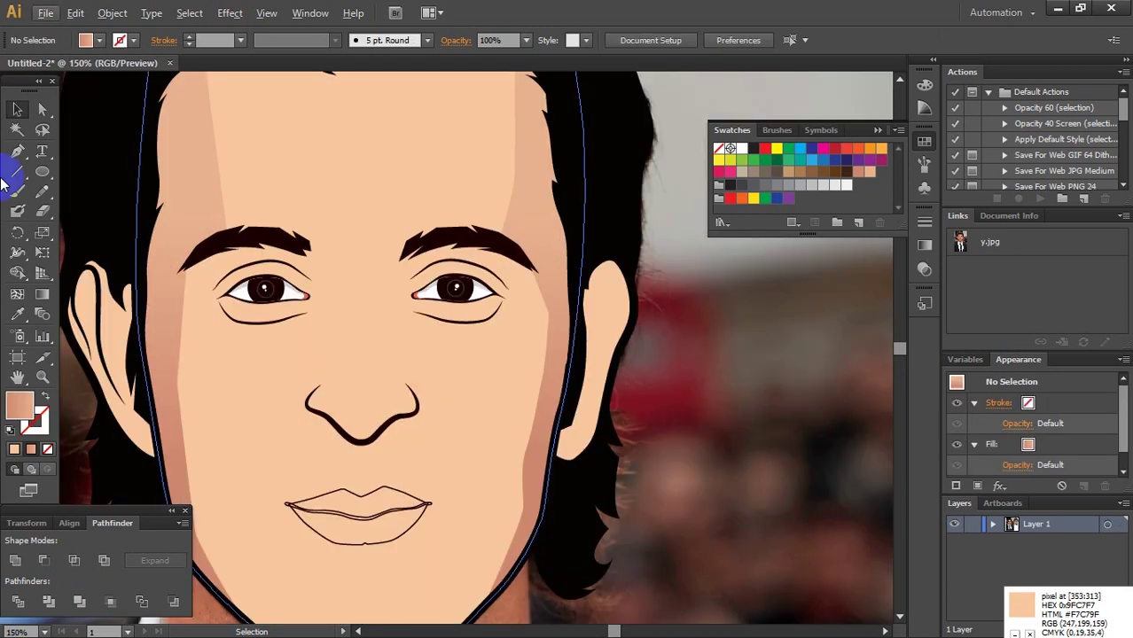
Draw a closed forehead shape spanning the area above the eyebrows.
click(17, 151)
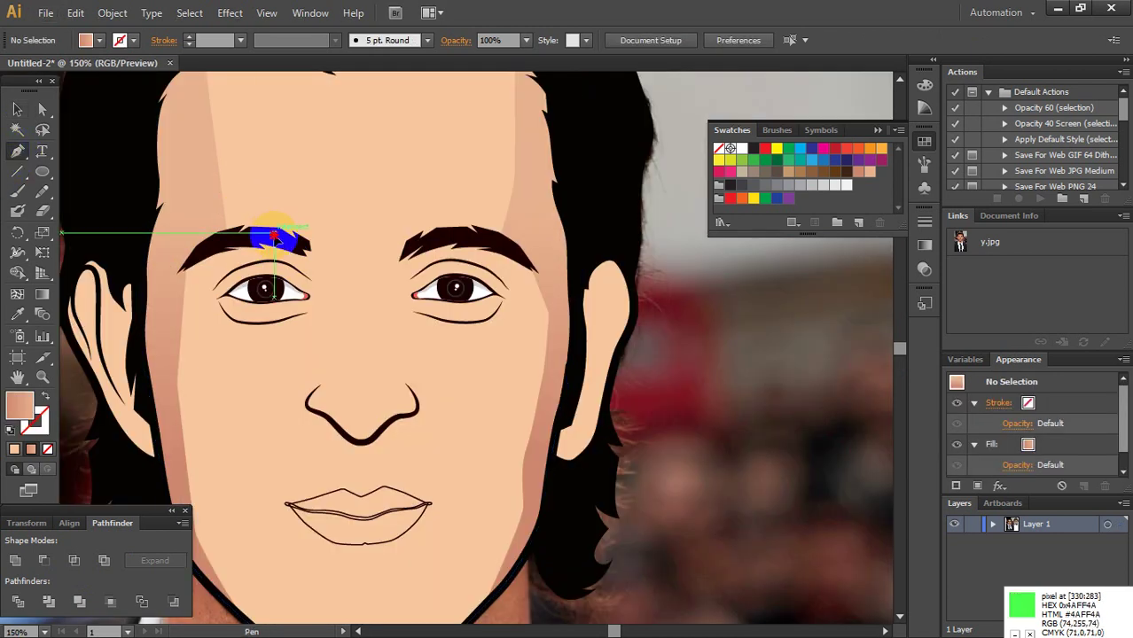
drag(434, 248, 535, 215)
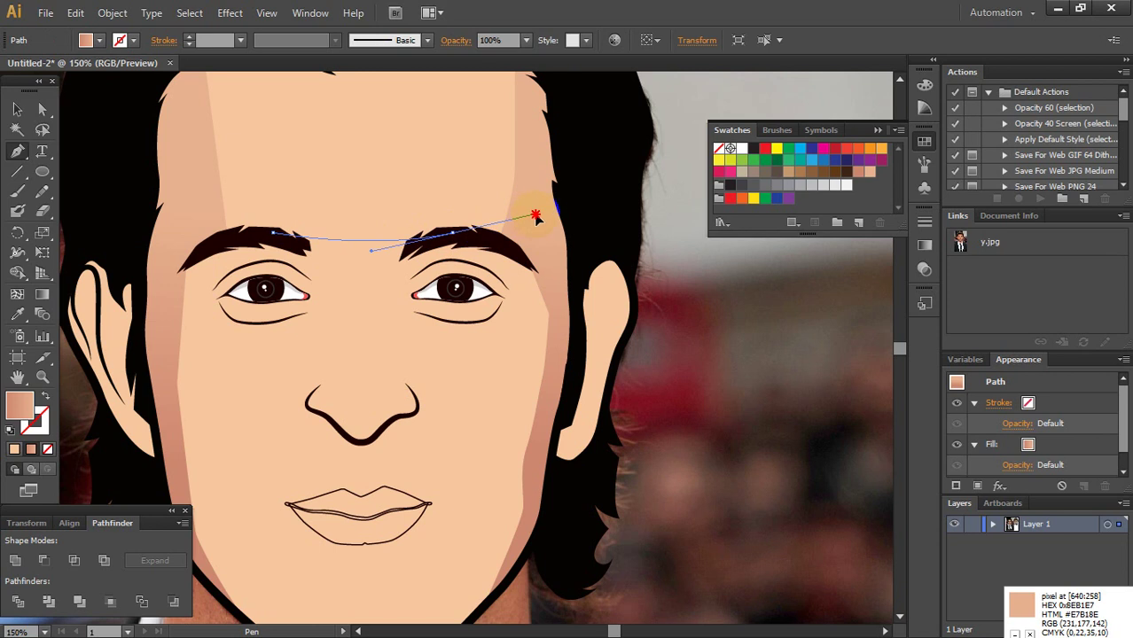
click(452, 234)
scroll(388, 224, up, 2)
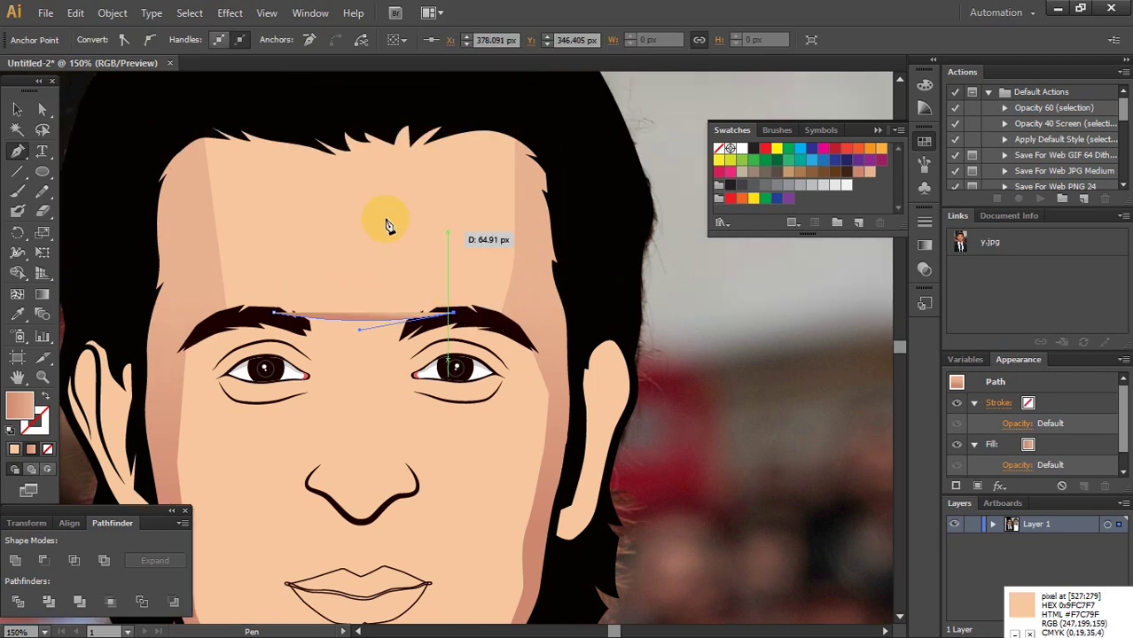
drag(389, 203, 379, 197)
click(303, 201)
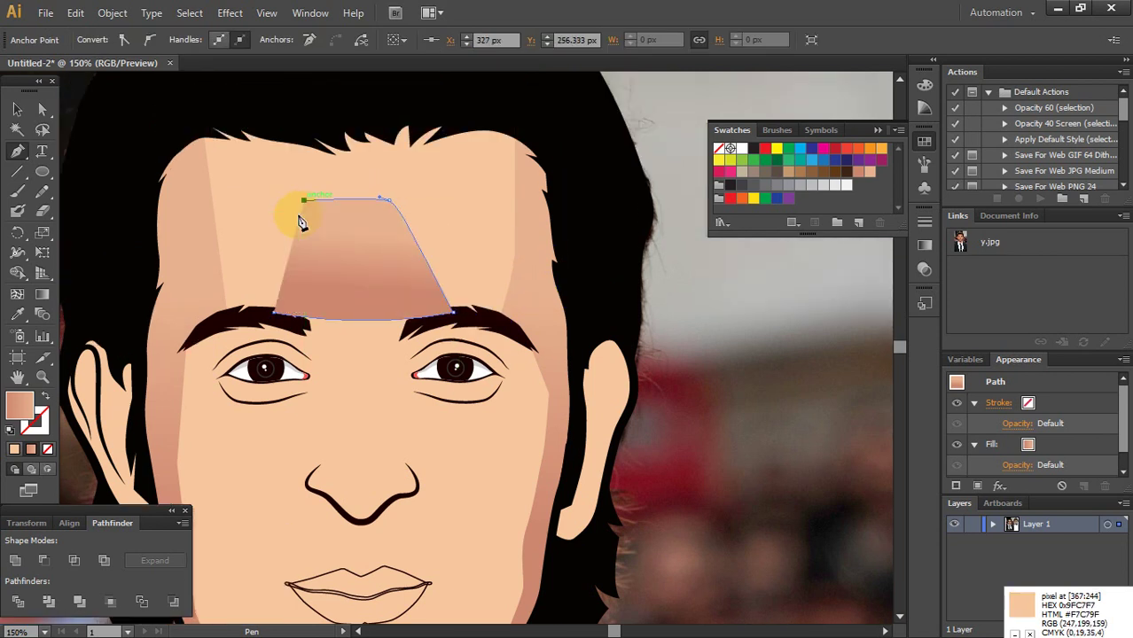
click(272, 314)
drag(272, 314, 190, 301)
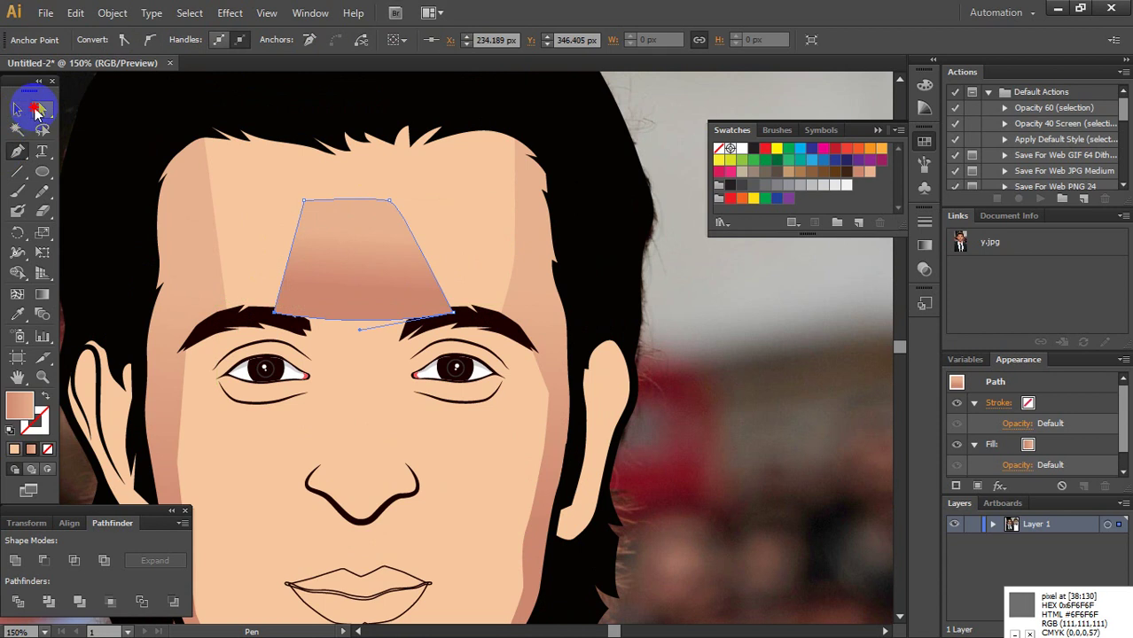
Adjust the forehead shape's corner anchors.
click(41, 108)
drag(289, 318, 266, 316)
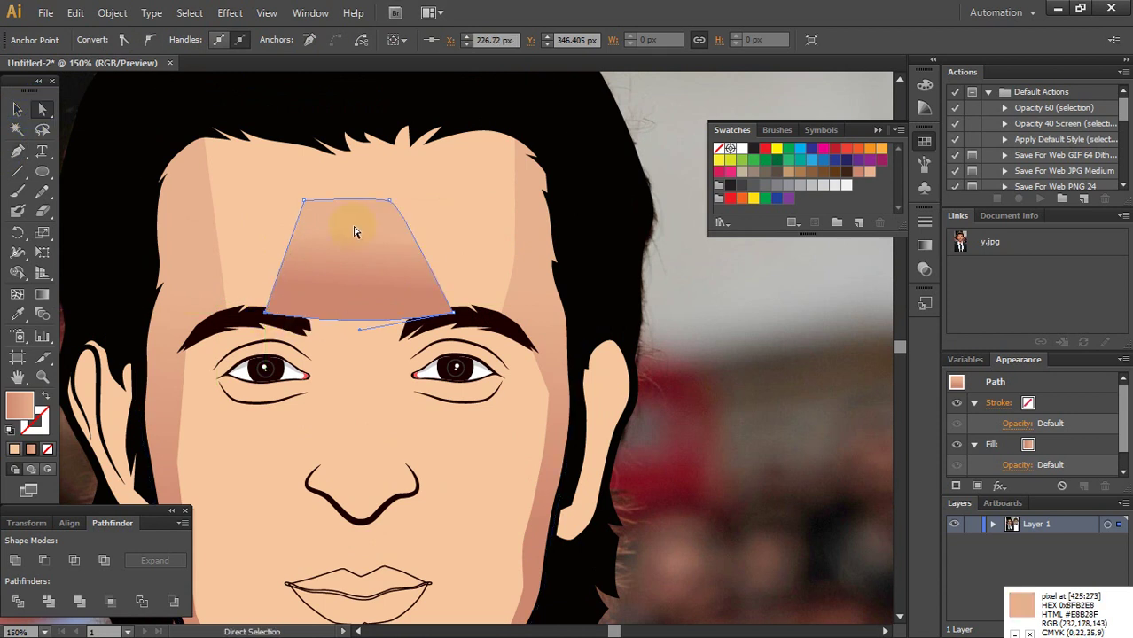
mouse_move(357, 228)
mouse_down()
mouse_move(367, 225)
mouse_move(355, 229)
mouse_up()
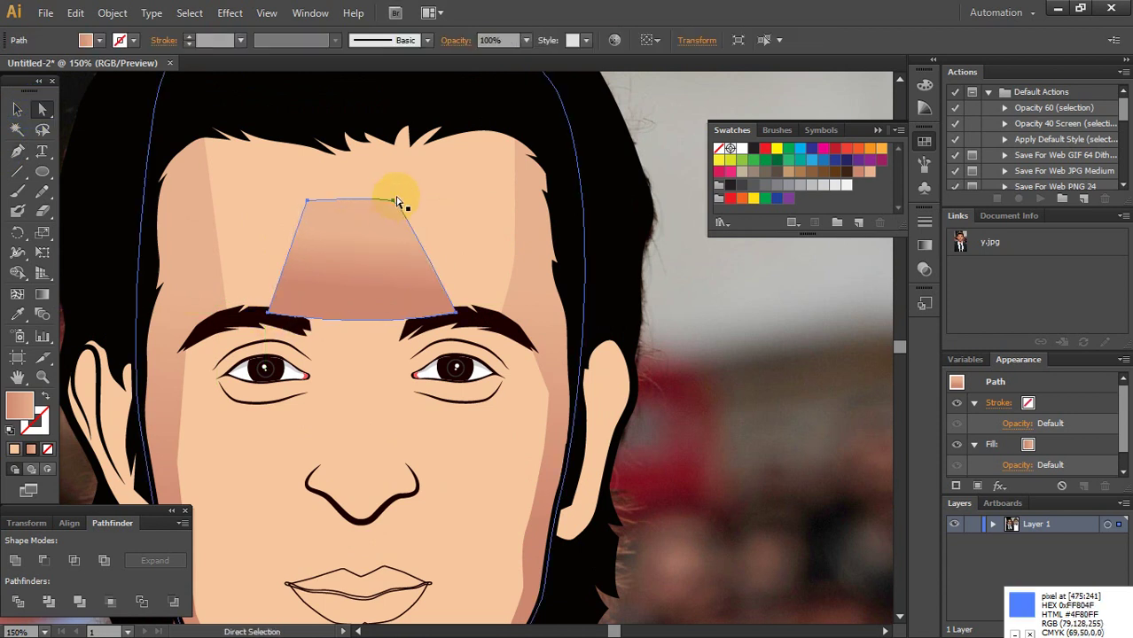
click(394, 200)
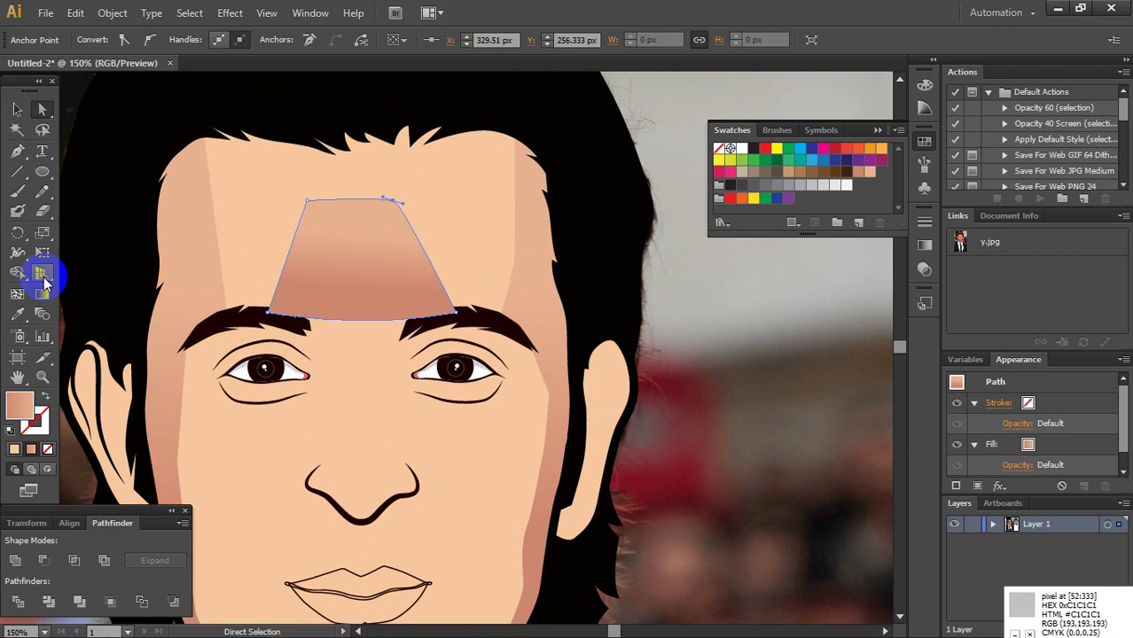
Fill the forehead shape with a white gradient running down the forehead.
click(41, 293)
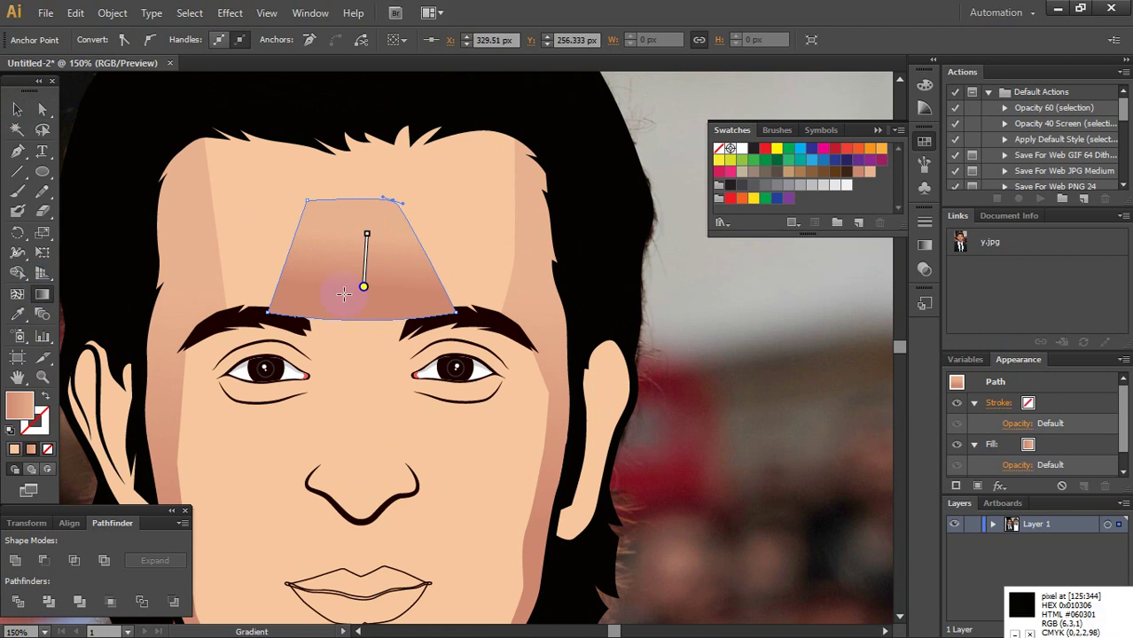
double_click(368, 235)
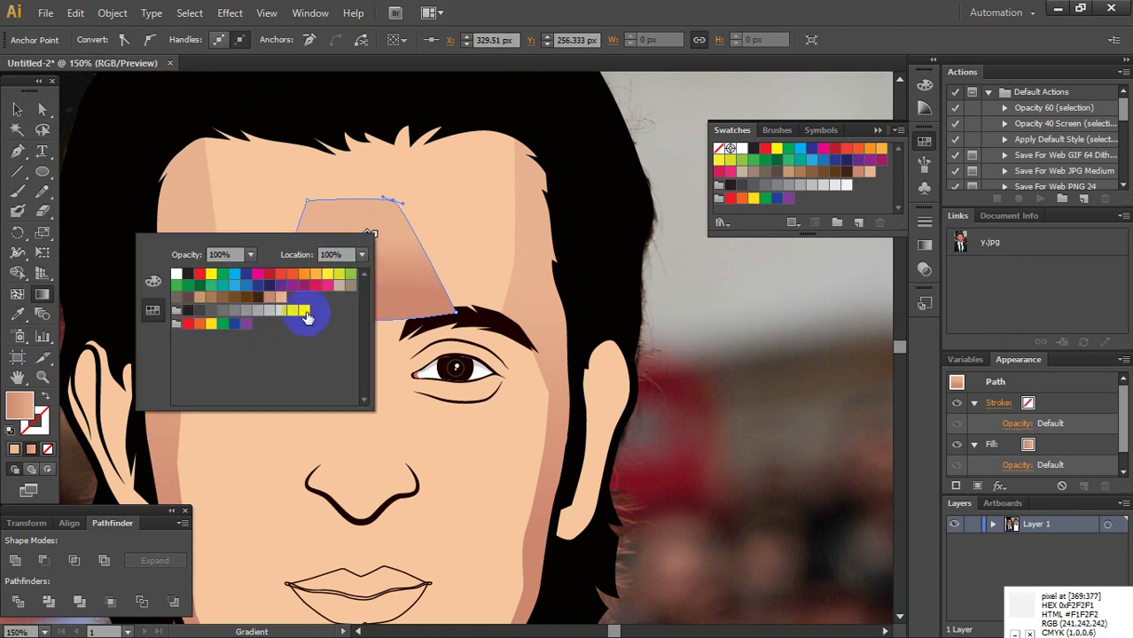
click(304, 312)
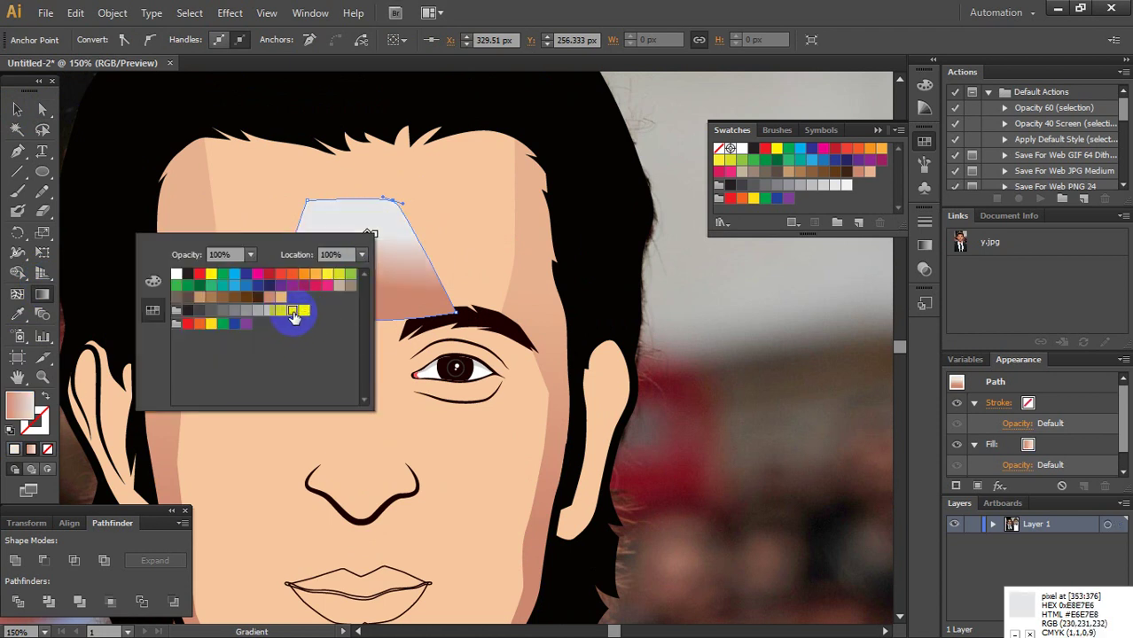
click(370, 235)
drag(371, 235, 366, 285)
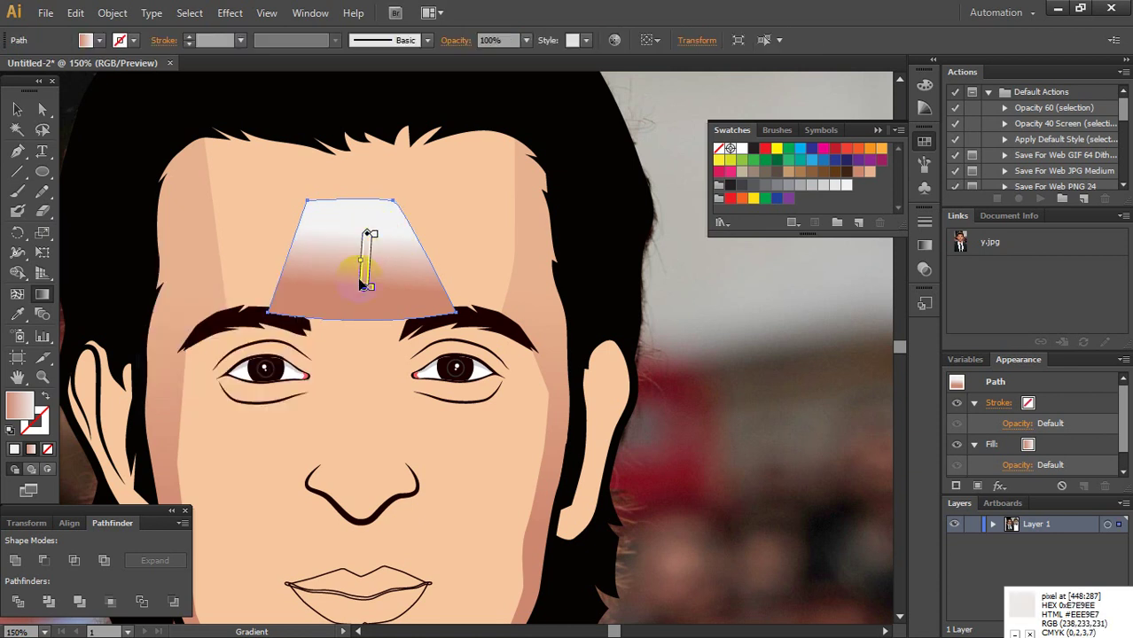
double_click(368, 288)
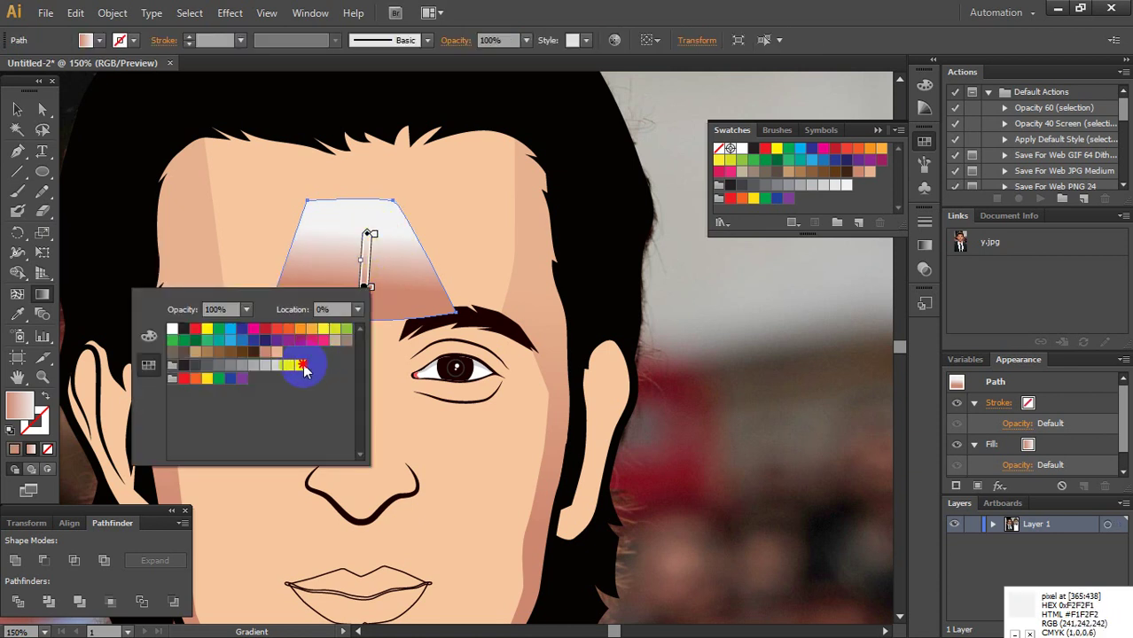
click(303, 370)
click(363, 289)
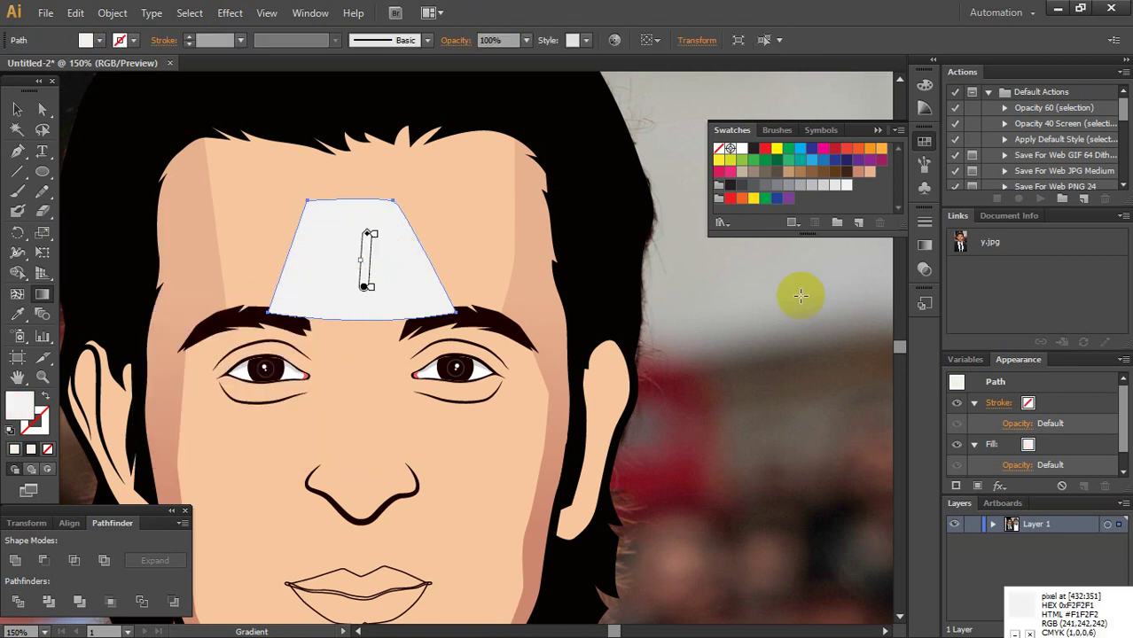
Set the gradient's end stop to 20% opacity and start stop to 60%.
click(925, 245)
click(876, 341)
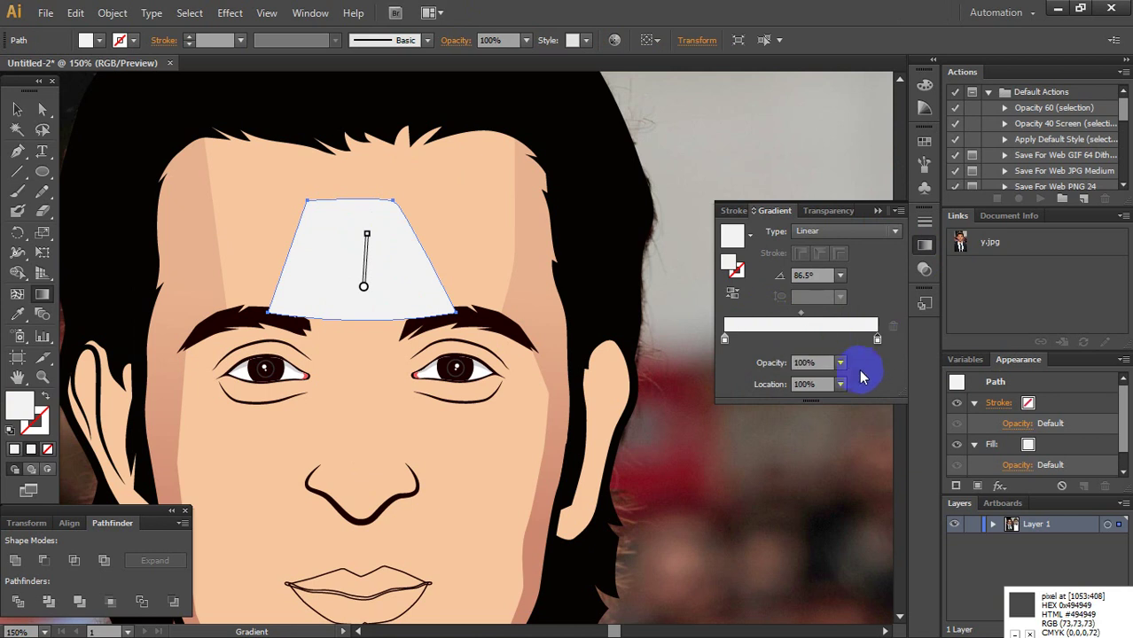
click(840, 363)
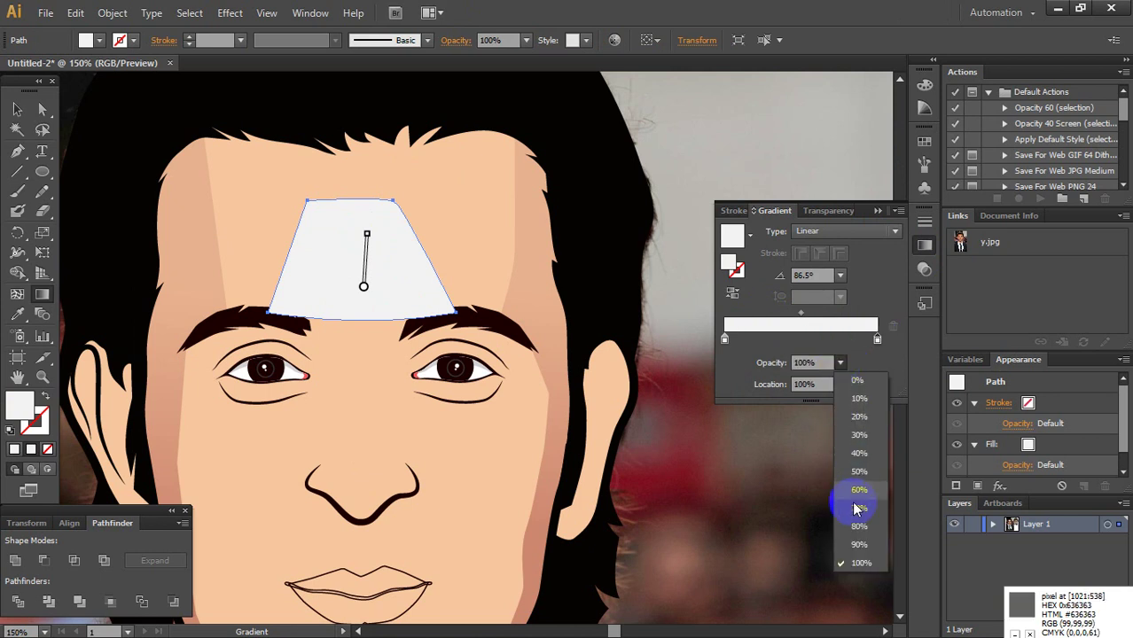
click(858, 419)
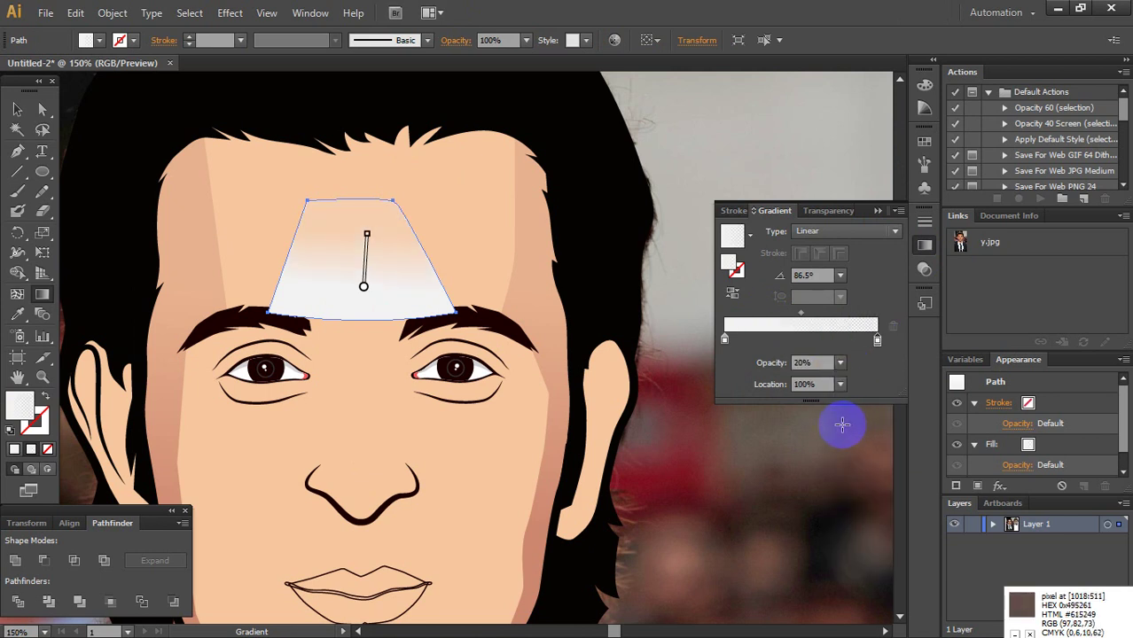
click(725, 340)
click(841, 362)
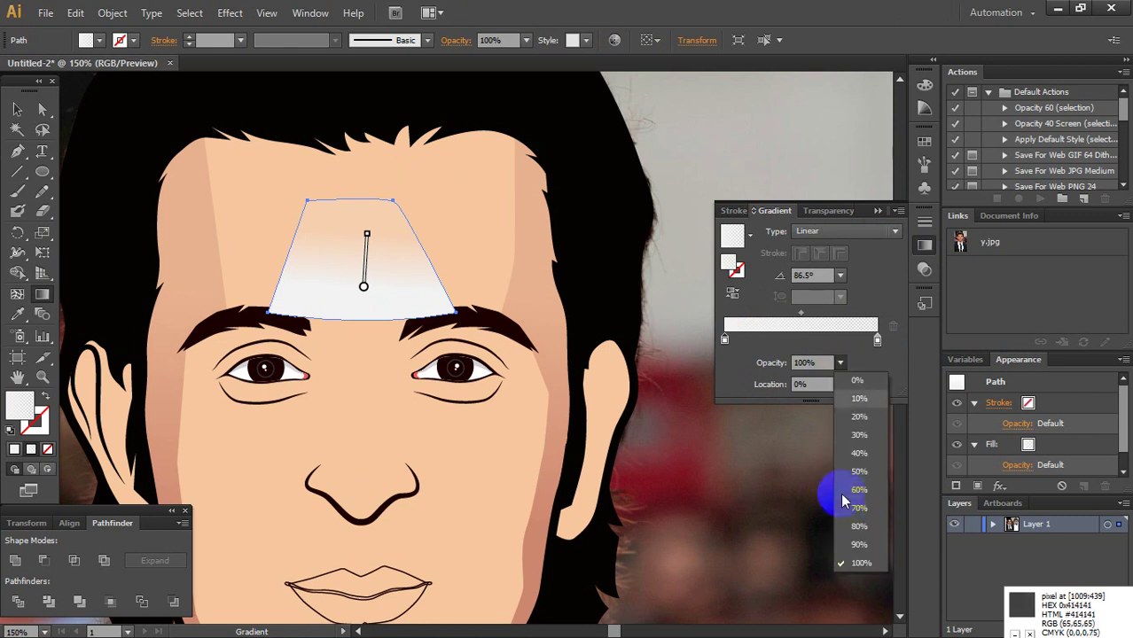
click(857, 488)
click(17, 108)
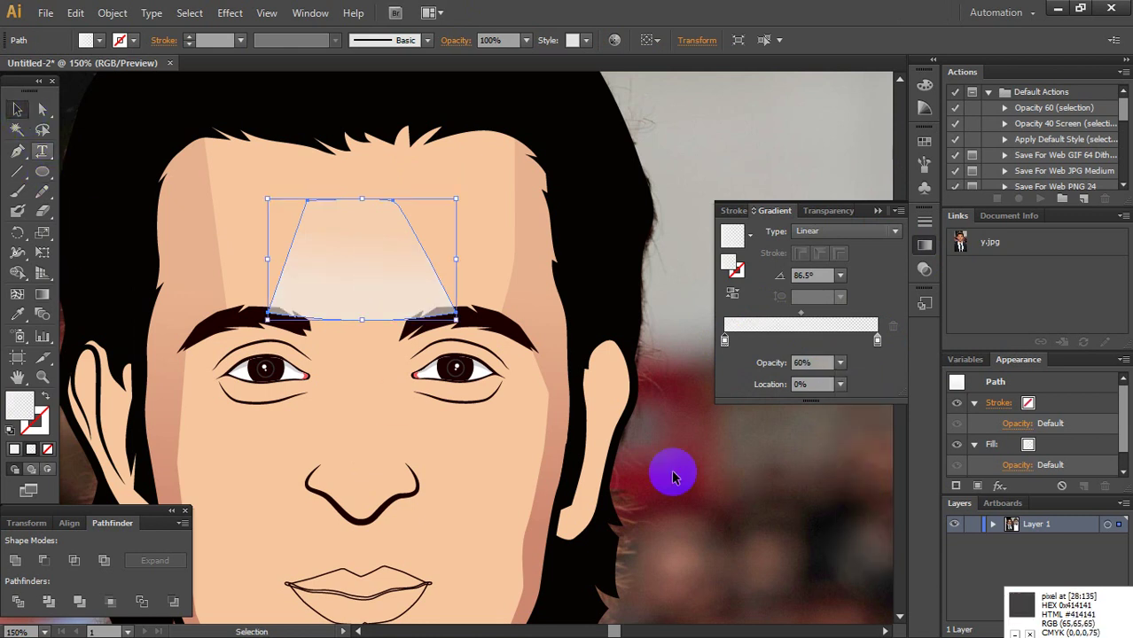
click(486, 325)
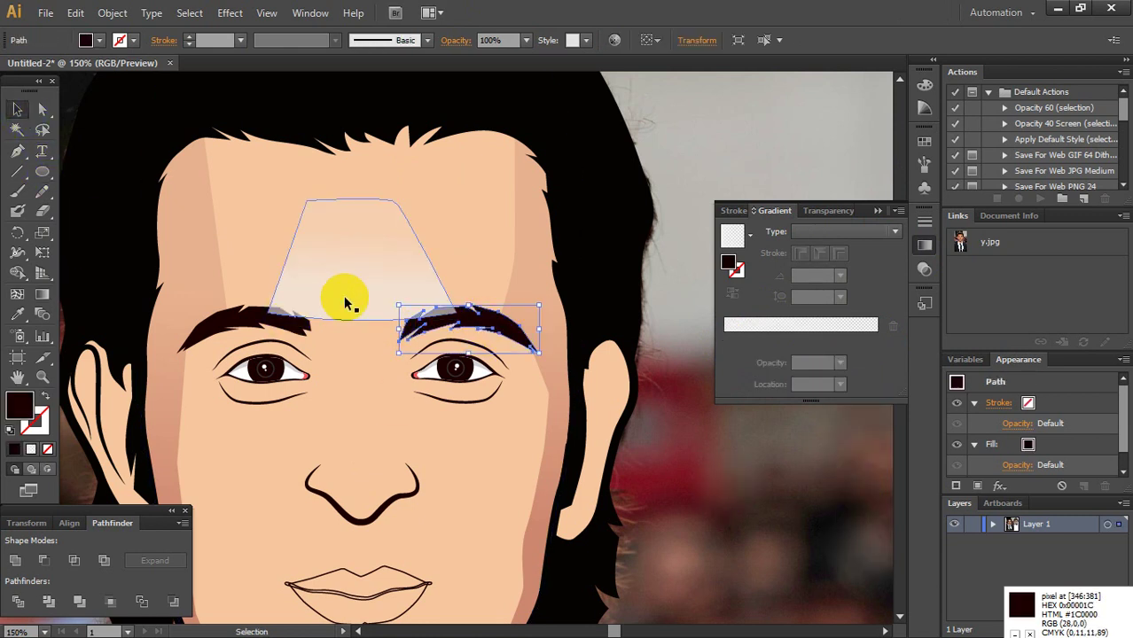
Bring both eyebrows to the front, above the forehead highlight.
shift+click(257, 321)
right_click(257, 321)
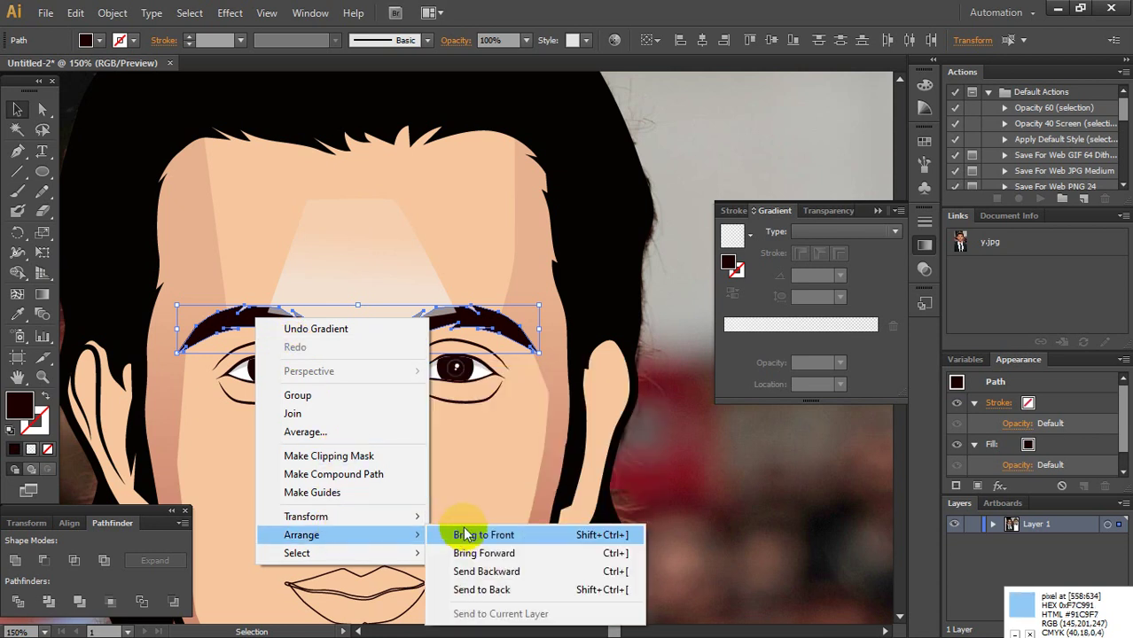
click(468, 532)
click(715, 516)
scroll(647, 454, down, 3)
scroll(391, 367, right, 3)
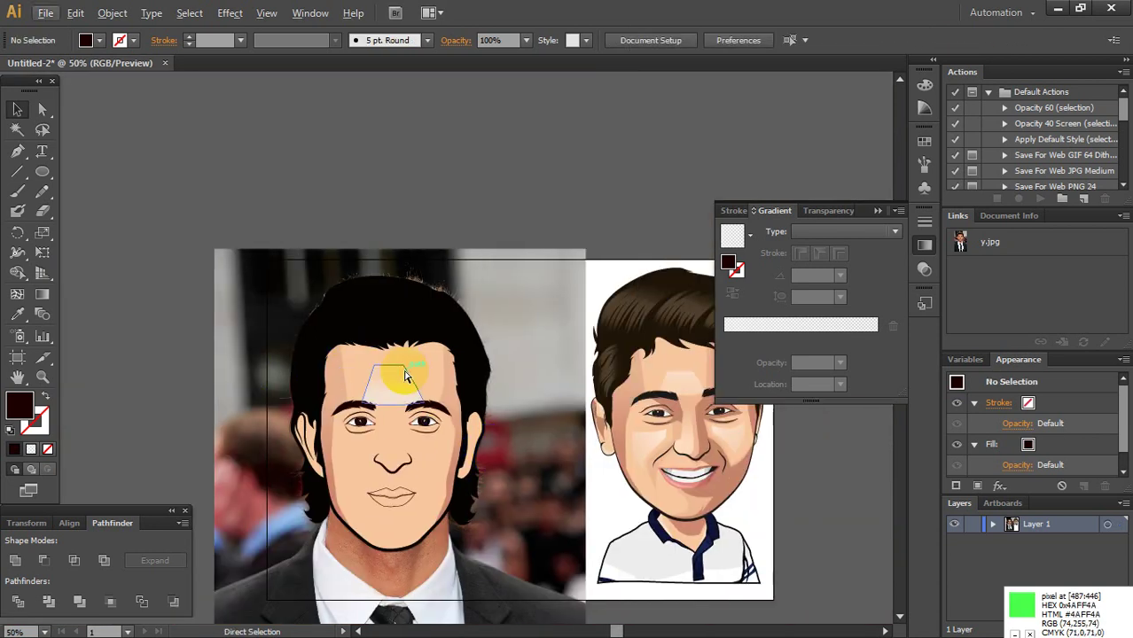
scroll(404, 405, down, 1)
scroll(470, 384, right, 2)
Try the forehead highlight at 60% opacity, then settle on 80%.
click(299, 343)
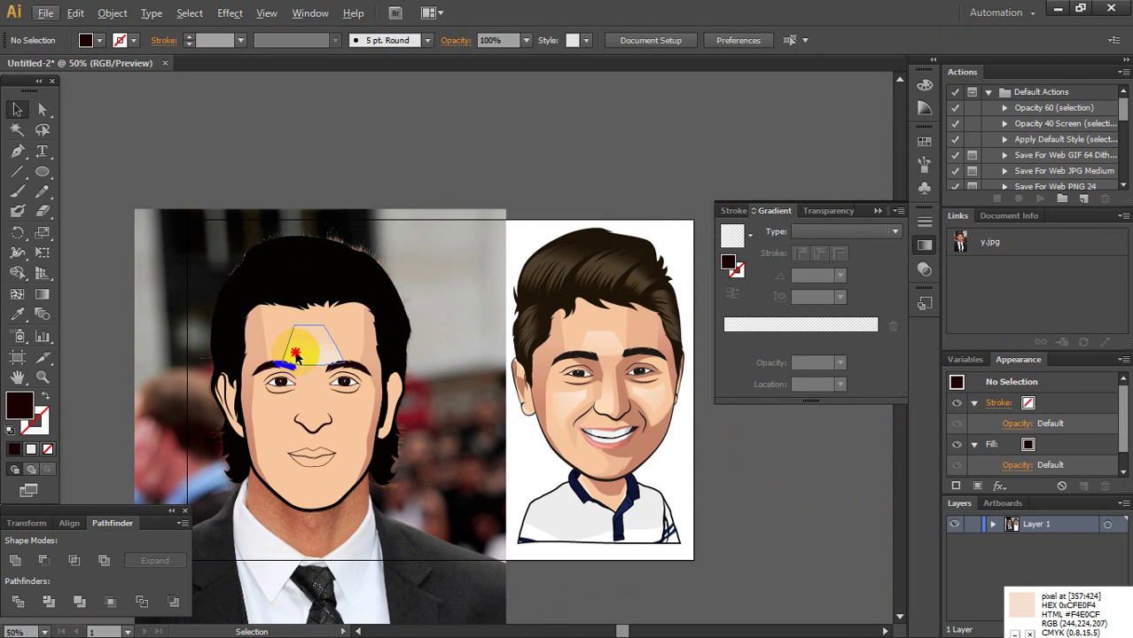
click(527, 40)
click(544, 174)
click(395, 147)
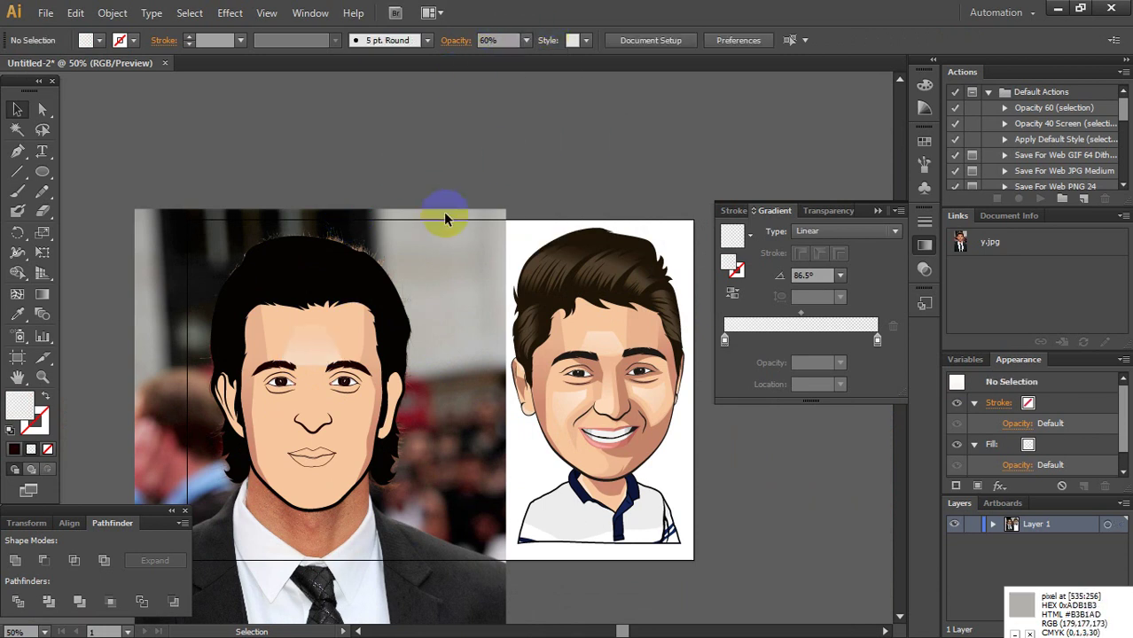
scroll(444, 212, down, 1)
scroll(266, 341, up, 3)
click(416, 242)
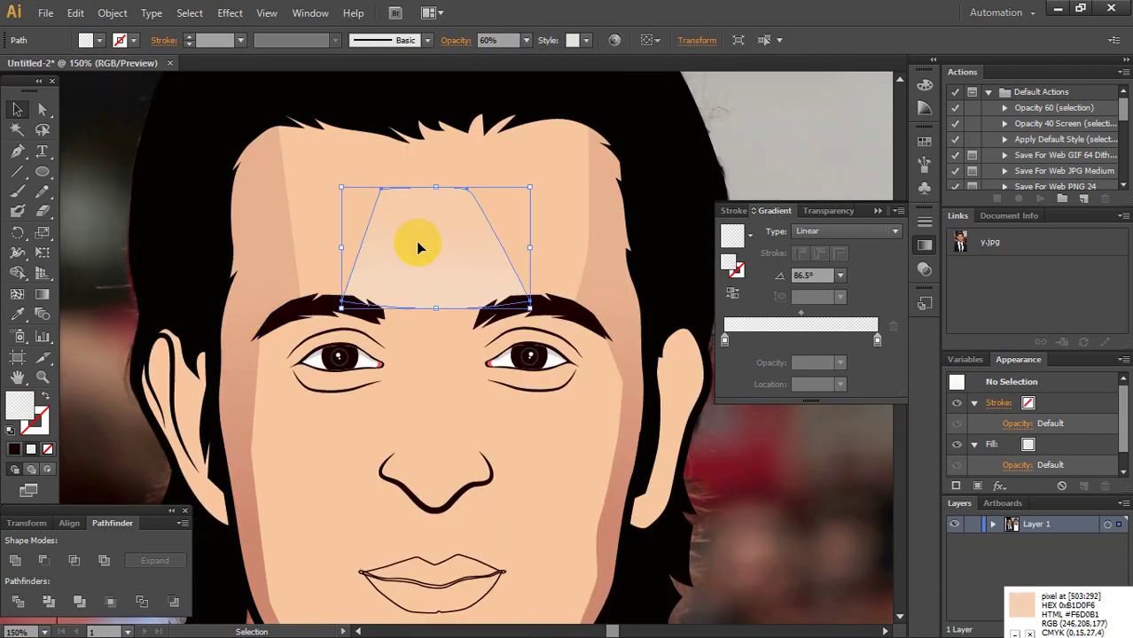
click(526, 40)
click(545, 205)
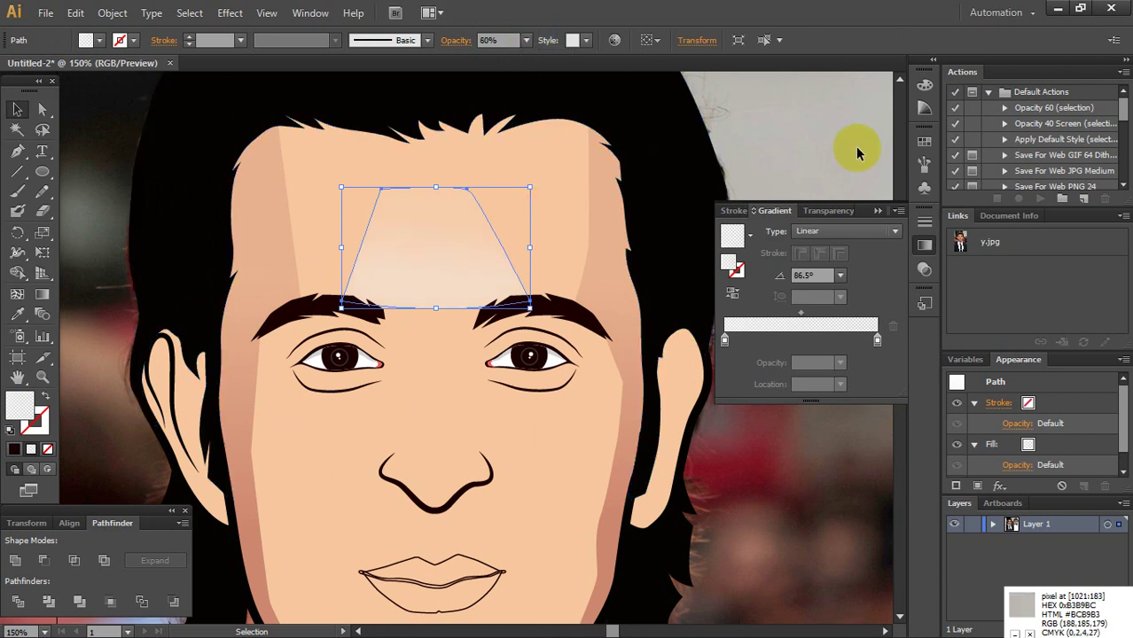
click(852, 150)
Drag the cartoon face off the photo to compare, then undo it back into place.
scroll(415, 284, down, 3)
scroll(511, 430, right, 2)
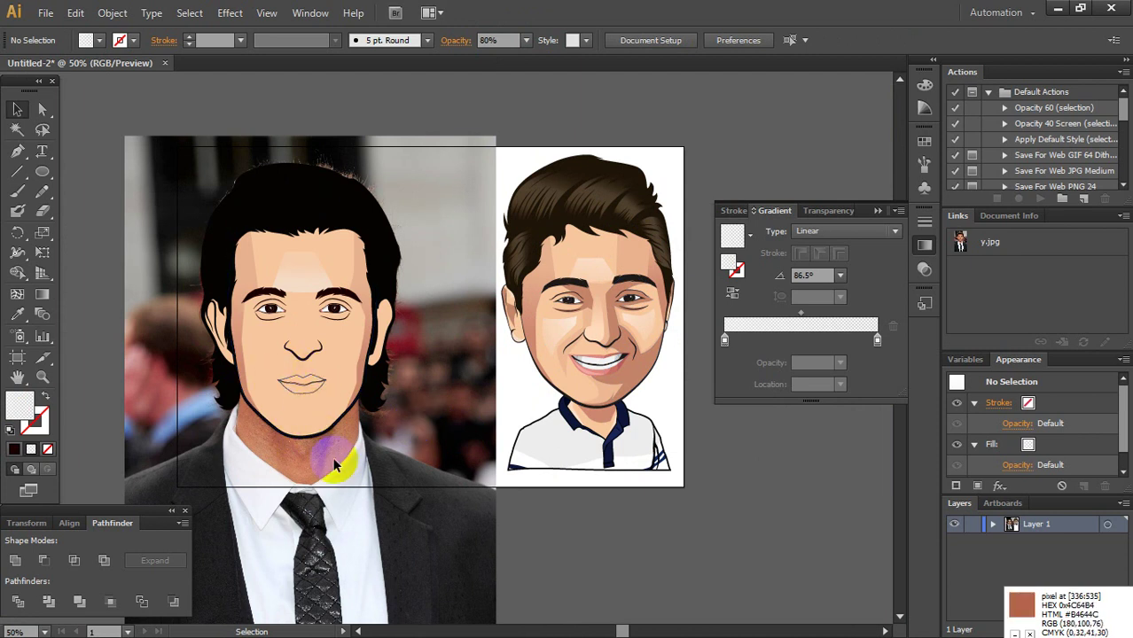
scroll(335, 465, down, 3)
scroll(333, 406, up, 2)
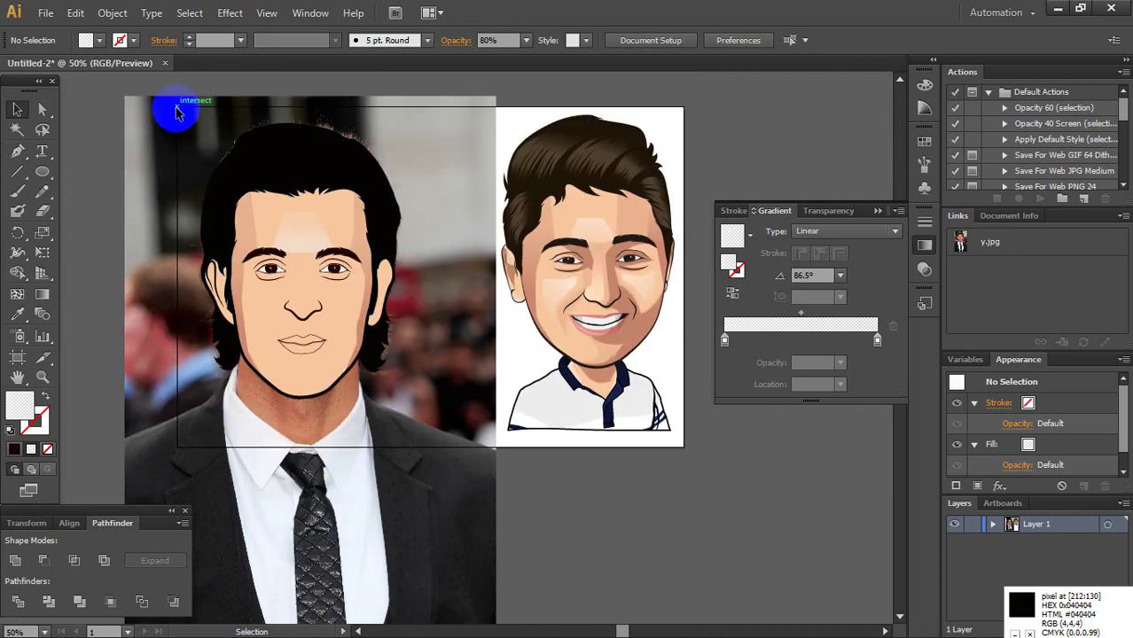
drag(172, 106, 375, 316)
drag(299, 285, 471, 448)
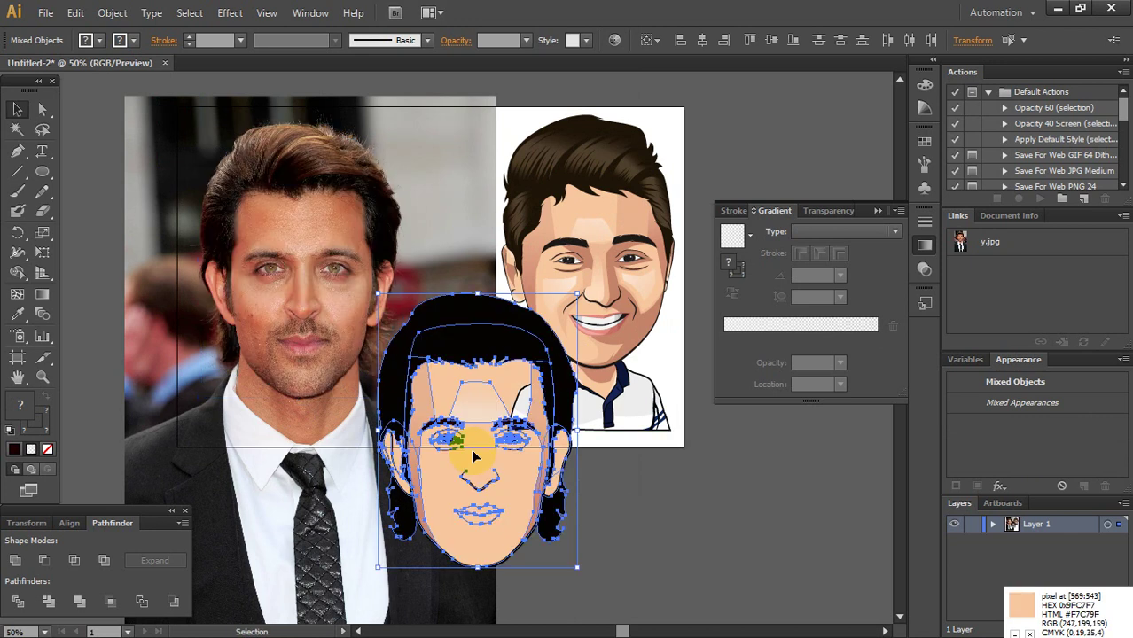
key(ctrl+z)
click(416, 467)
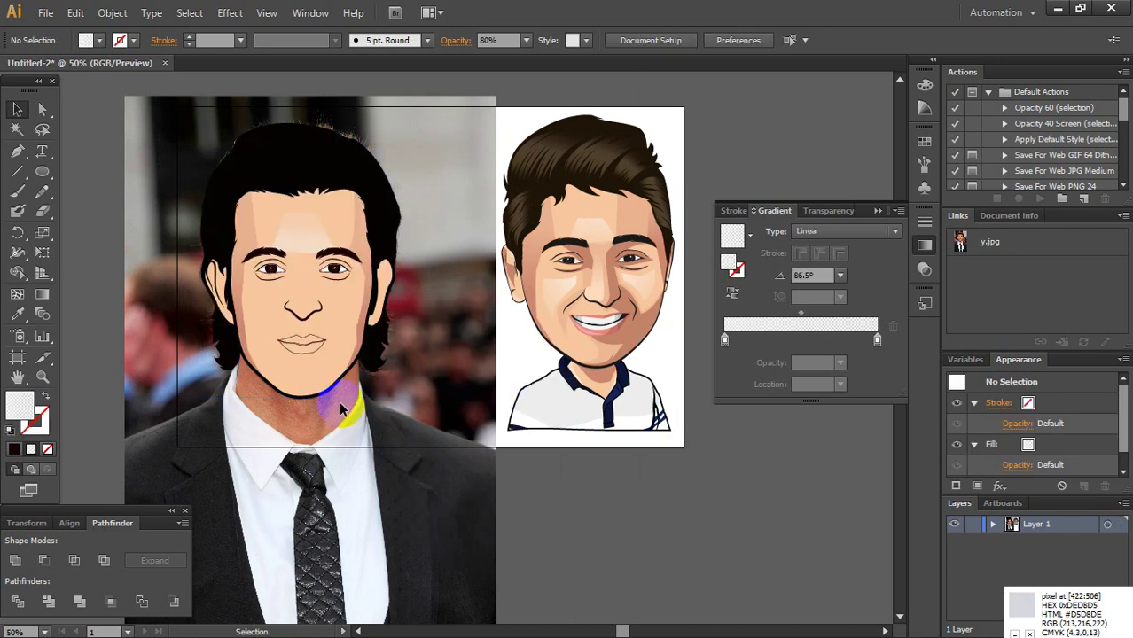